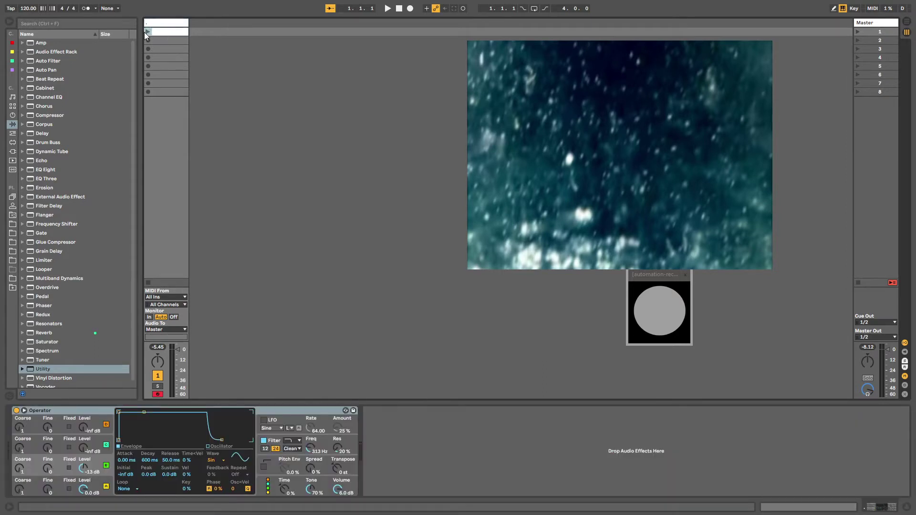
Add a C2 note at the start of the clip, lengthen it to 1.1.3 and launch the clip
click(164, 31)
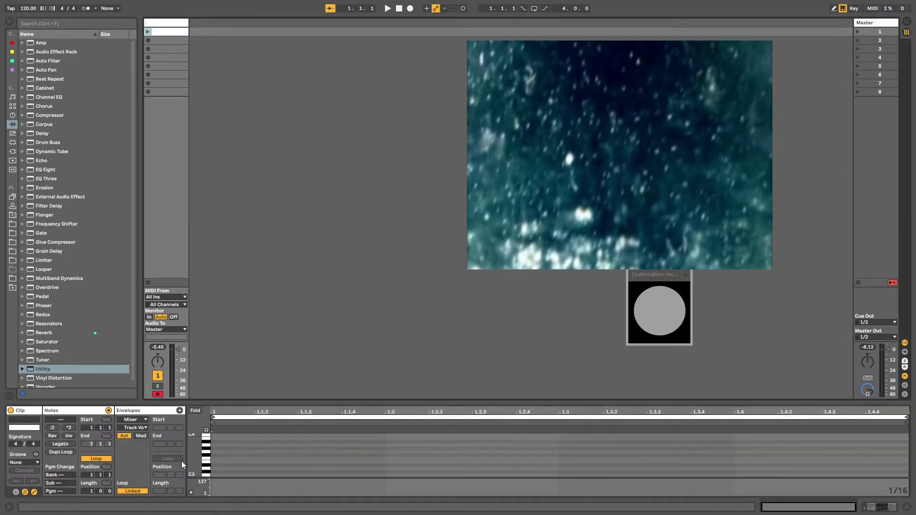
scroll(222, 475, down, 5)
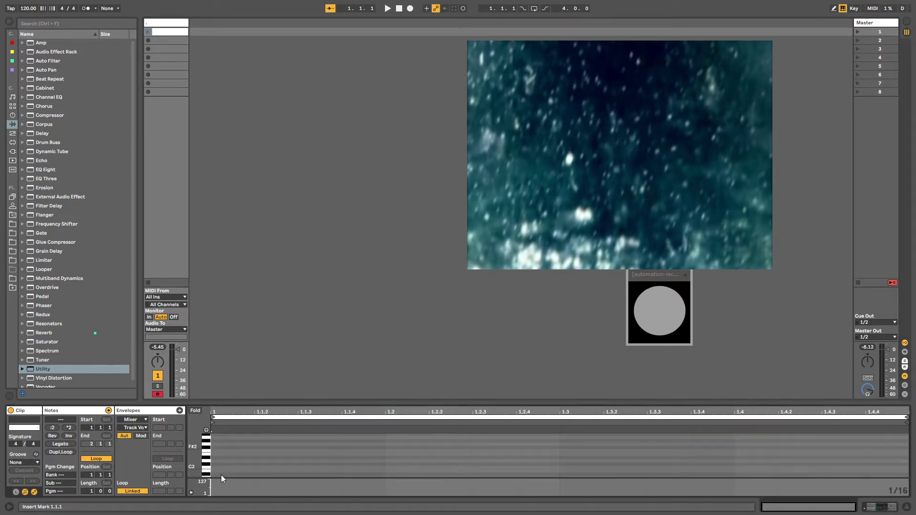
double_click(225, 468)
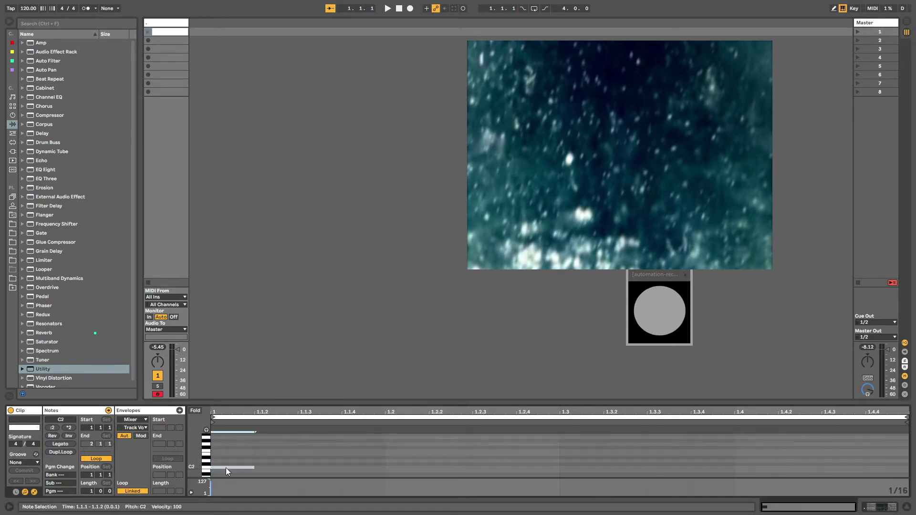
drag(254, 467, 298, 467)
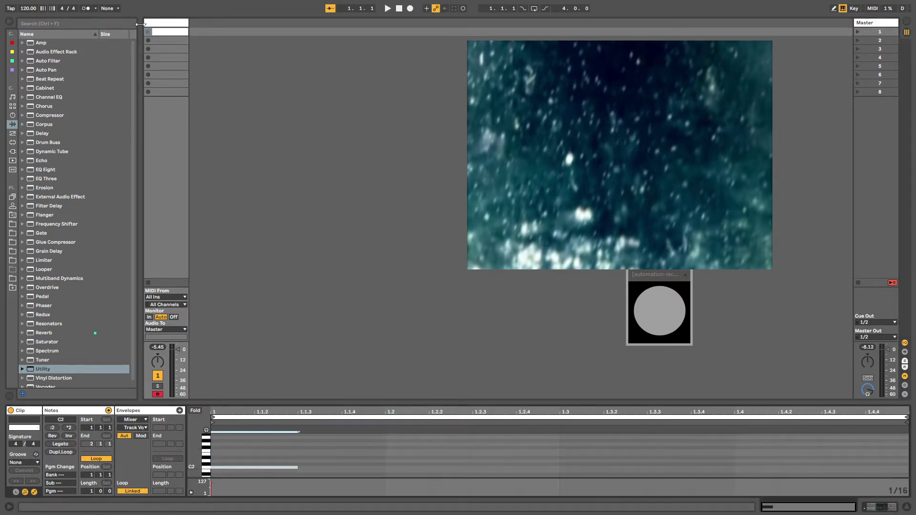
key(Return)
click(169, 24)
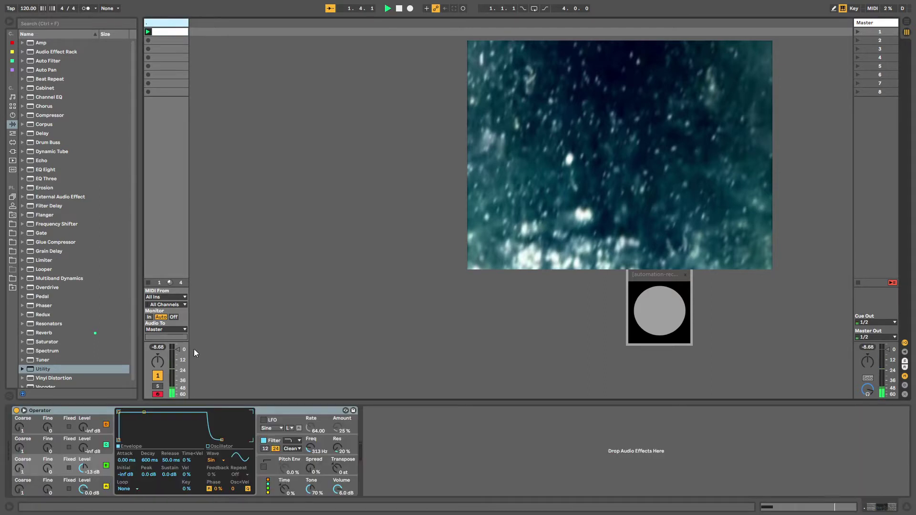
Insert a new MIDI track directly after the existing Operator track
click(12, 115)
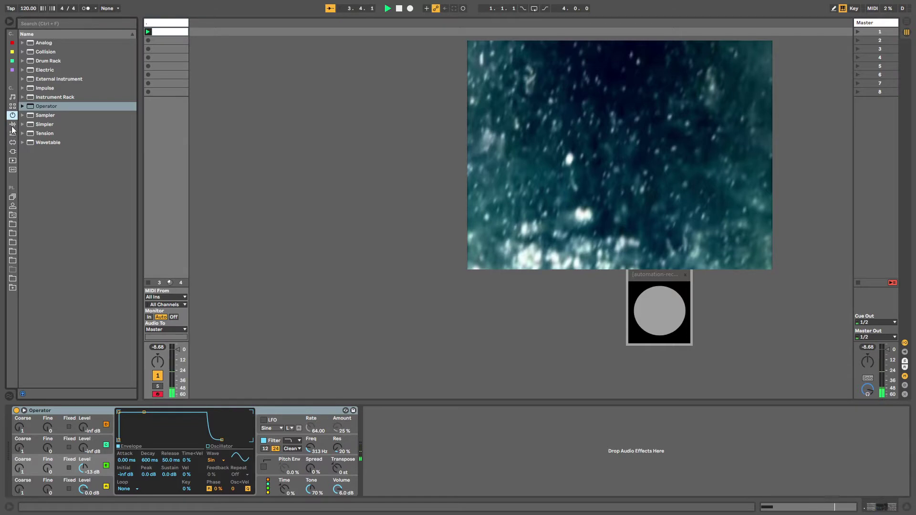
click(13, 125)
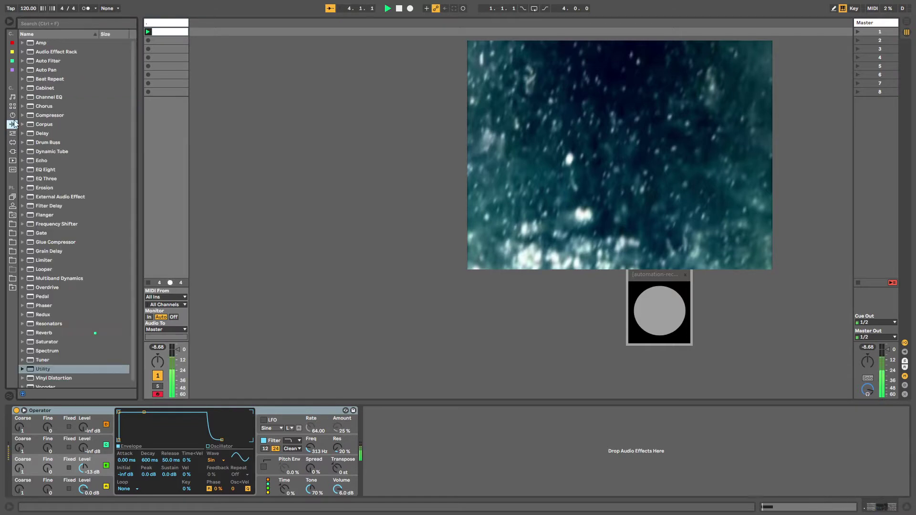
click(13, 216)
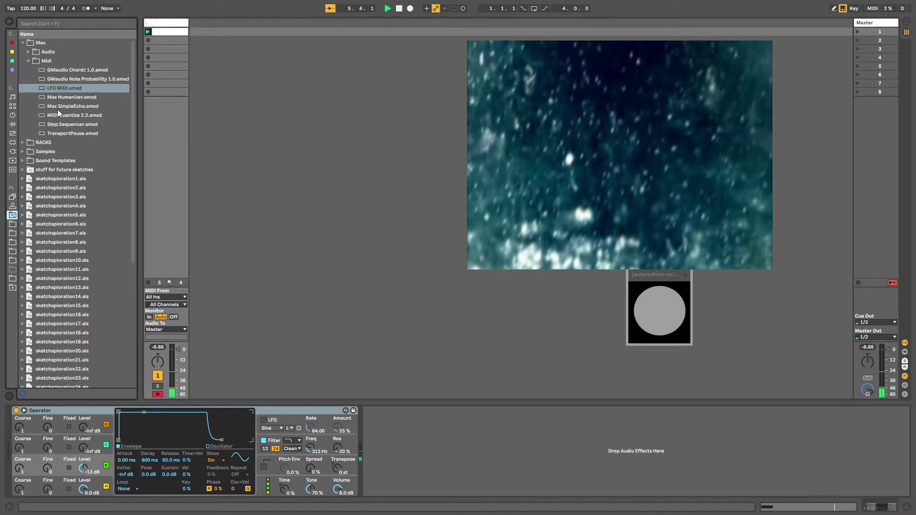
click(22, 139)
click(23, 51)
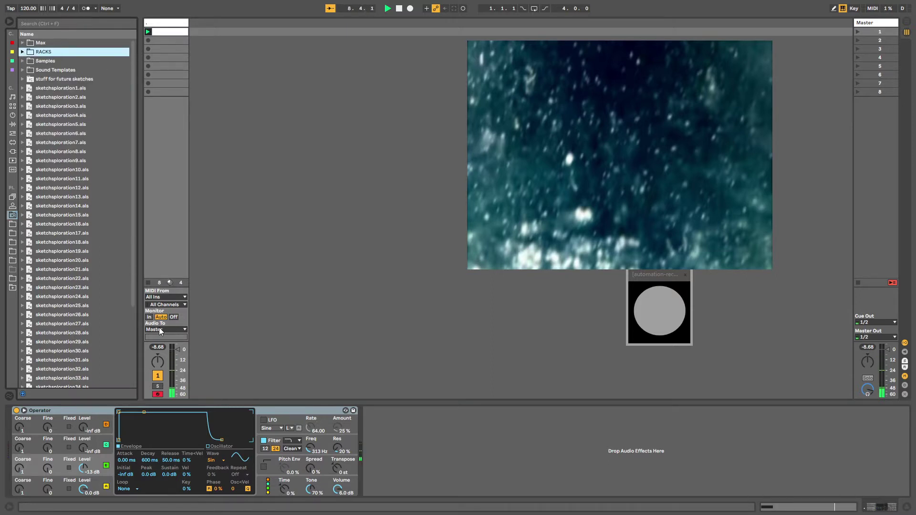
click(161, 24)
key(ctrl+shift+t)
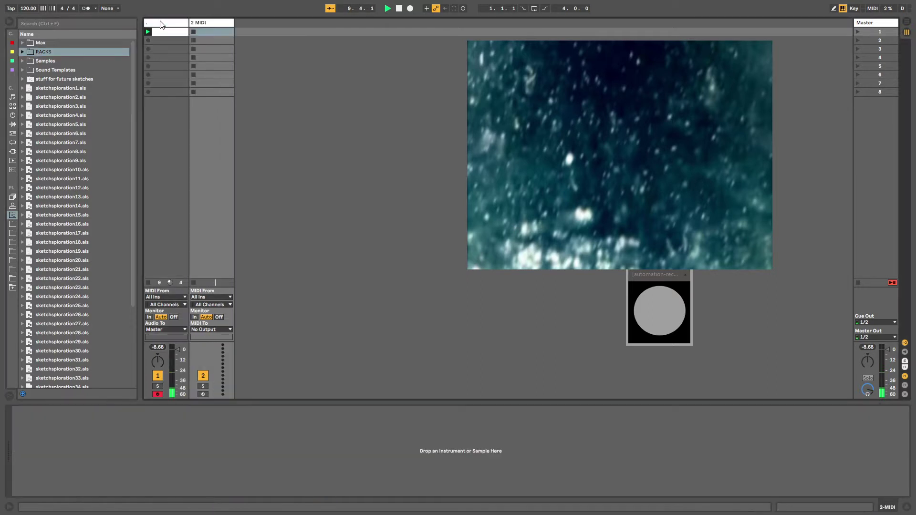
Lower the master volume slightly and add Envelope Follower.amxd from the Max Audio folder after Operator on the first track
click(147, 30)
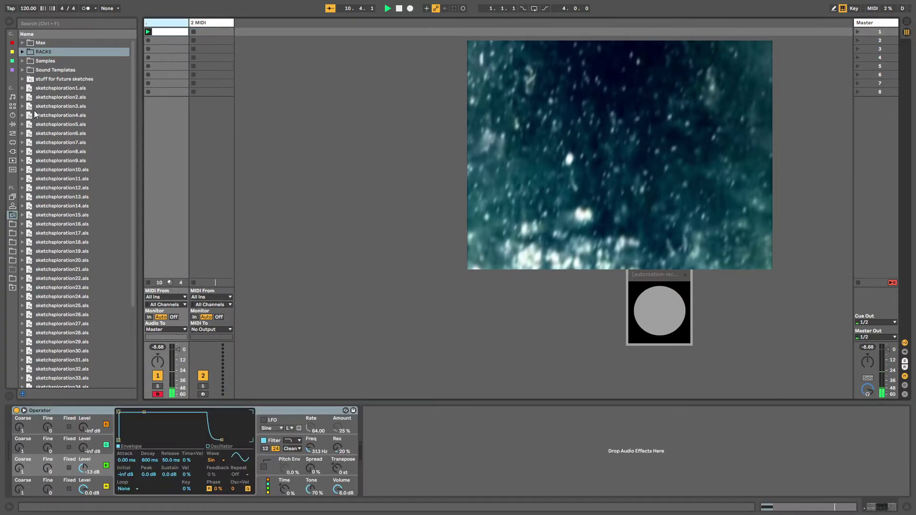
click(21, 70)
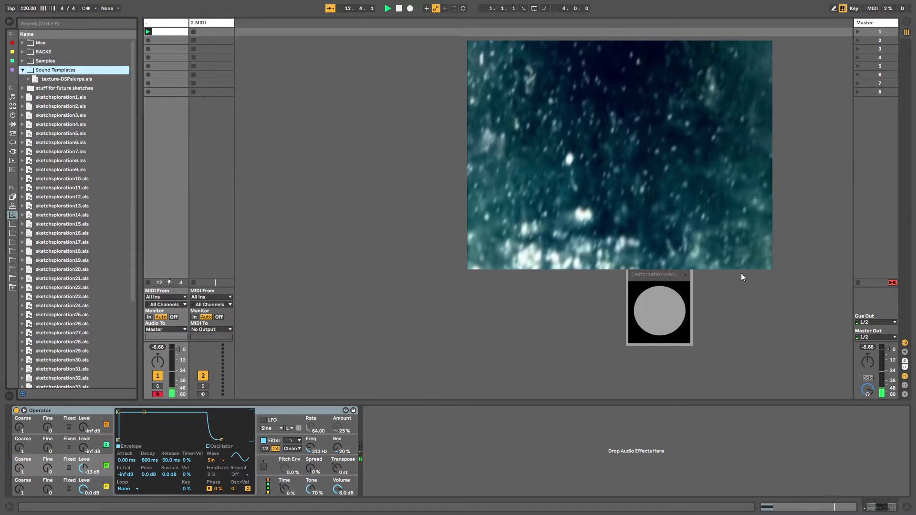
drag(888, 350, 888, 357)
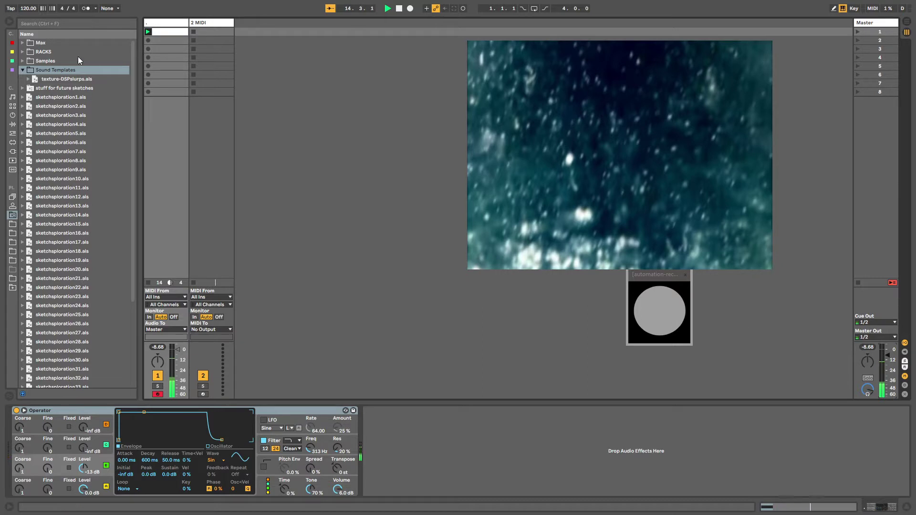
click(22, 42)
click(36, 51)
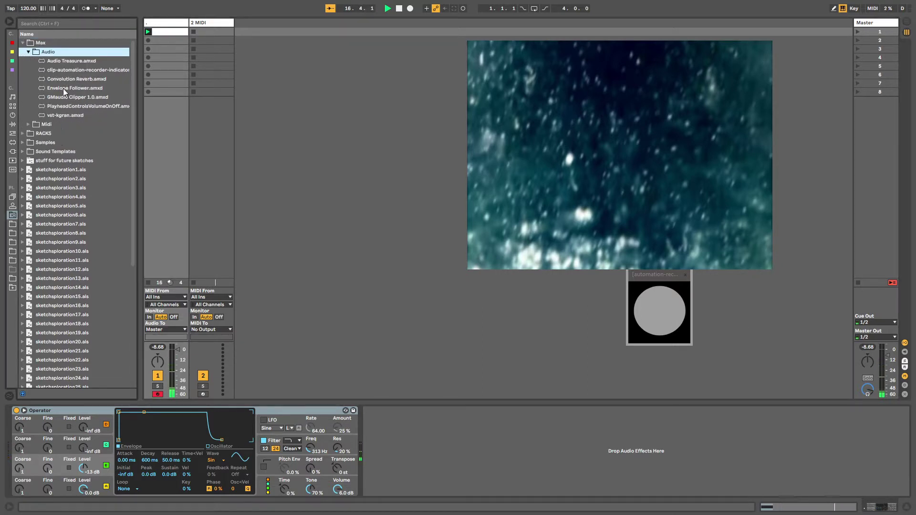
drag(64, 90, 374, 476)
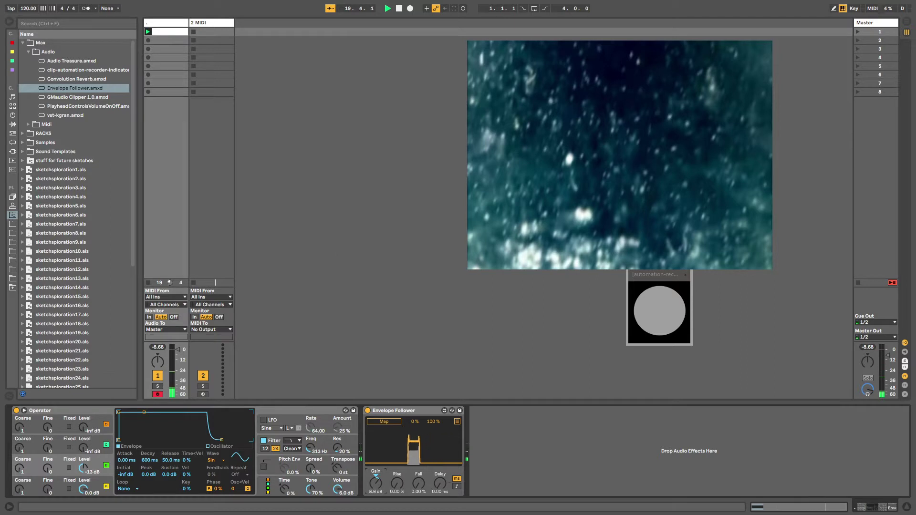
Load LFO MIDI.amxd from the Max Midi folder onto the 2 MIDI track
click(202, 23)
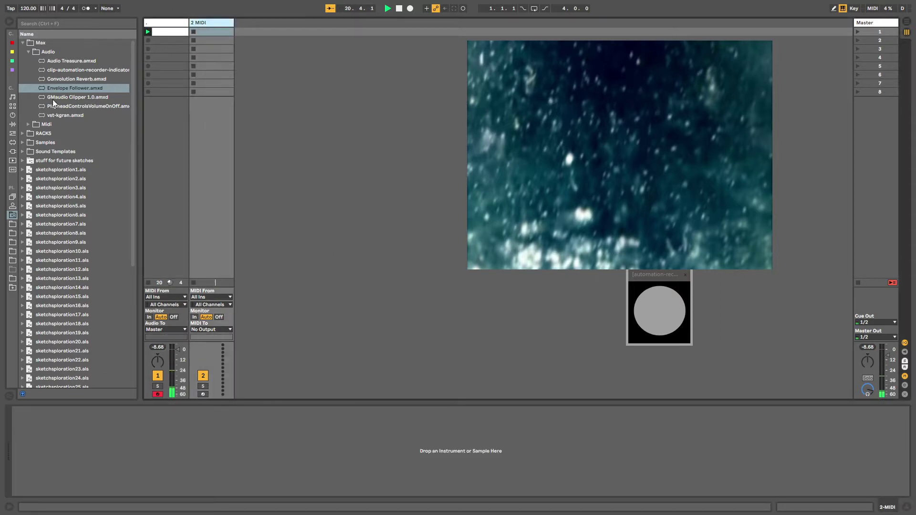
click(28, 51)
click(27, 61)
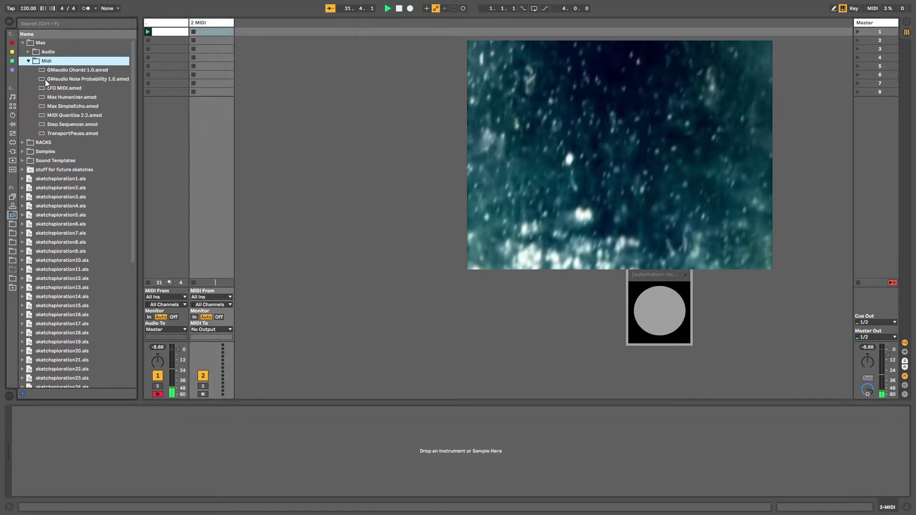
drag(54, 88, 189, 57)
drag(214, 28, 213, 29)
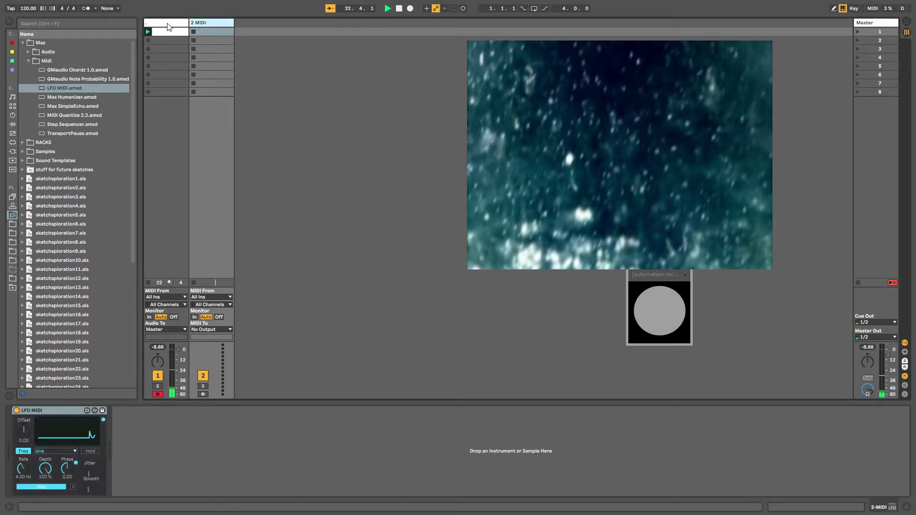
Expand the LFO MIDI device's Key Control section and set its Rate to 0.00 Hz and Depth to 0.00 %
click(183, 24)
click(203, 23)
click(102, 419)
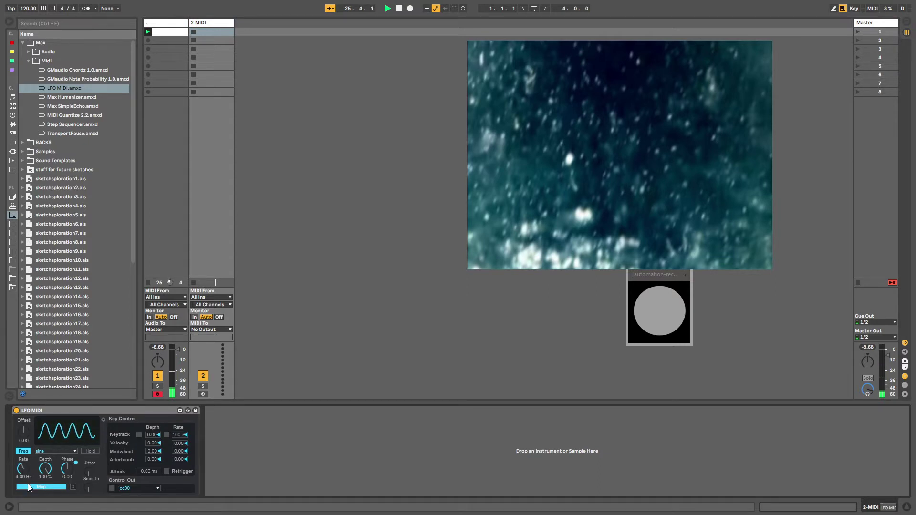
drag(29, 480, 31, 466)
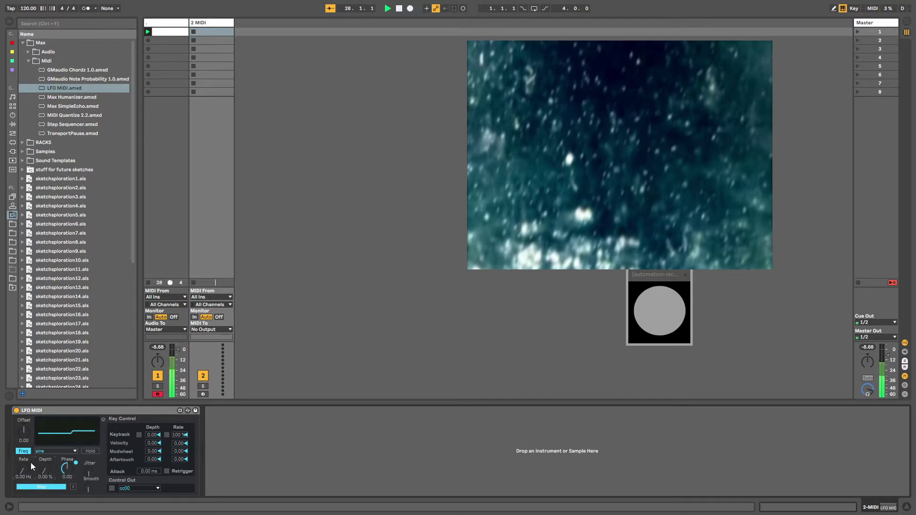
Map the first track's Envelope Follower to the LFO MIDI Offset and choose cc01 as the LFO's Control Out
click(172, 78)
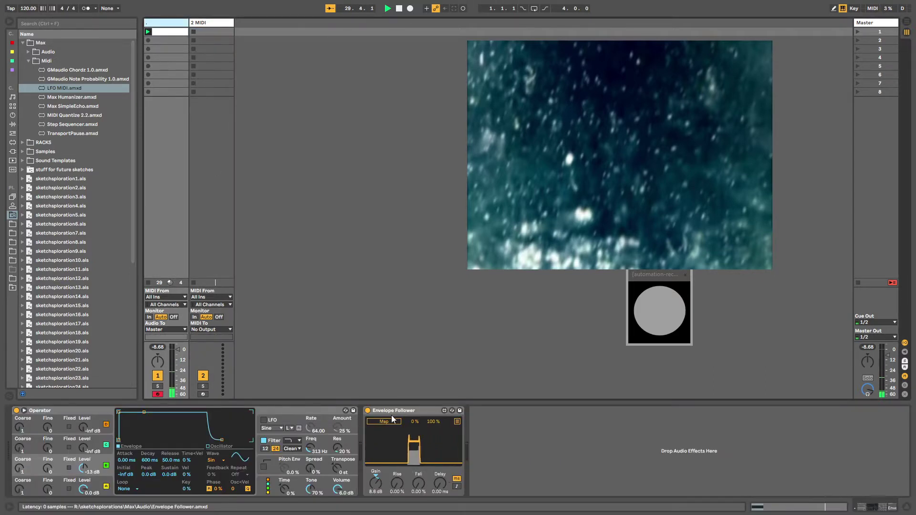
click(217, 24)
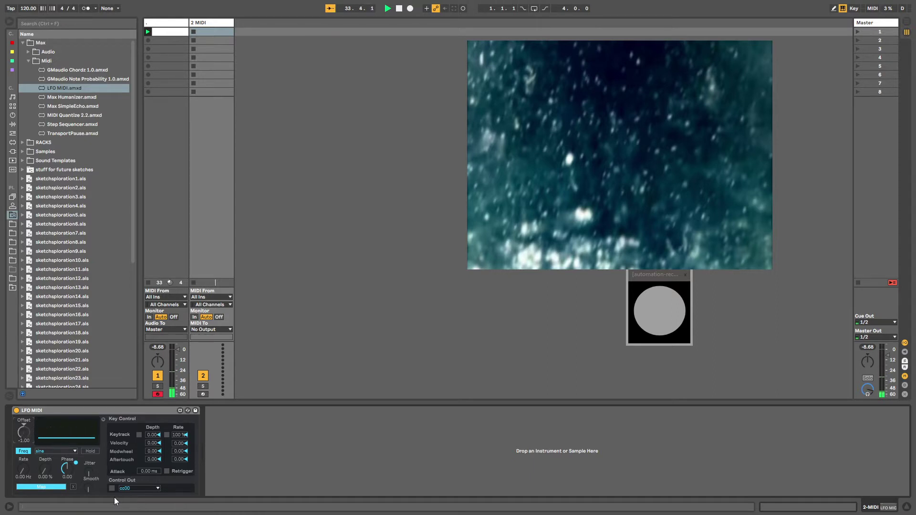
click(124, 489)
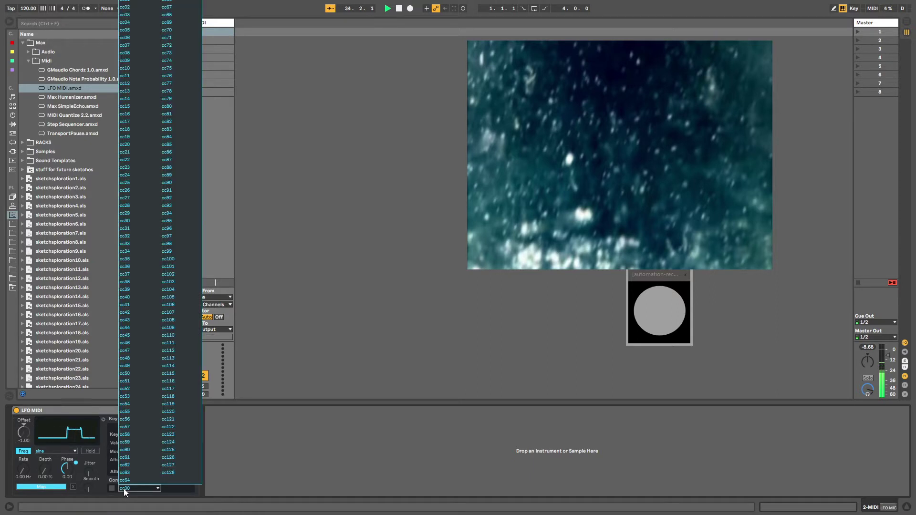
click(134, 5)
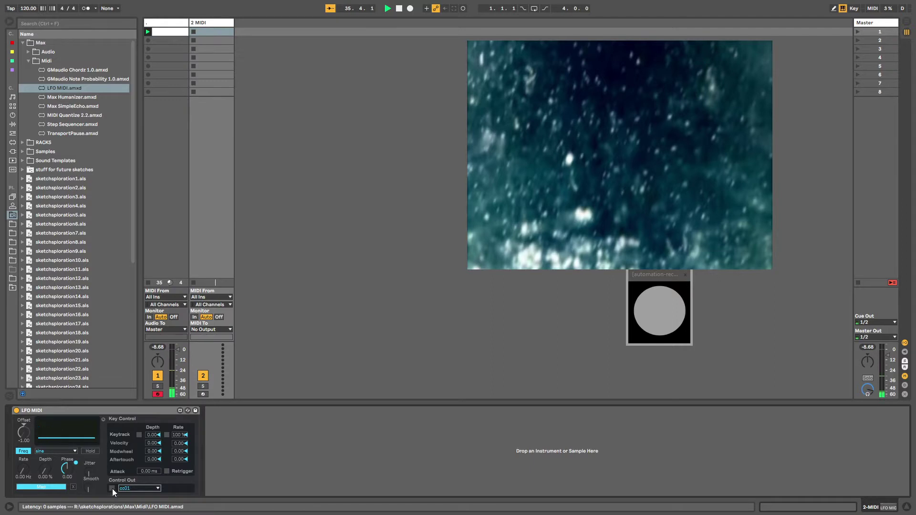
Switch to Resolume and inspect the MIDI shortcut assigned to the Pitch of the Atonotoop preview clip
key(F11)
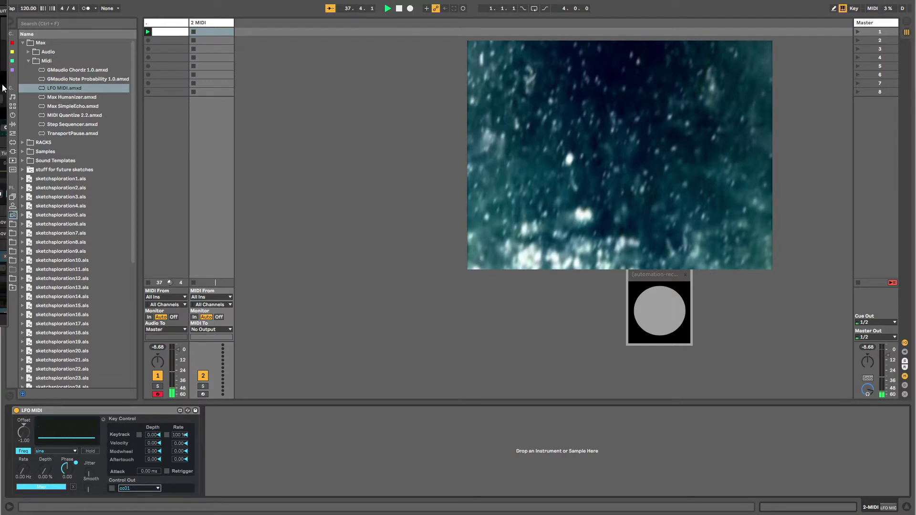
drag(4, 88, 405, 140)
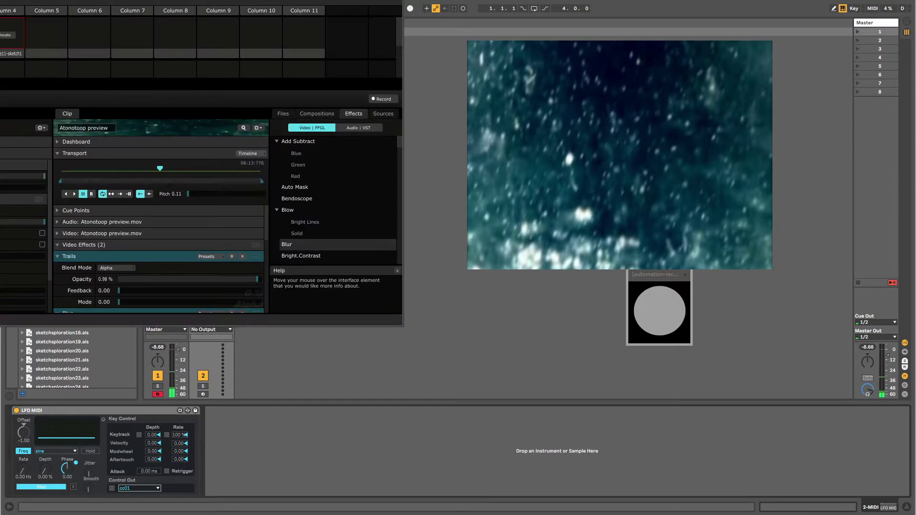
key(super+k)
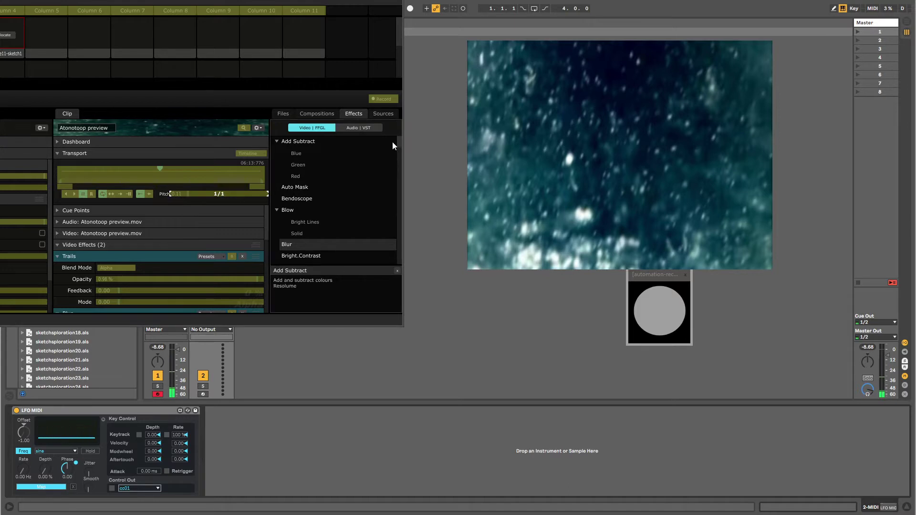
drag(268, 175, 375, 166)
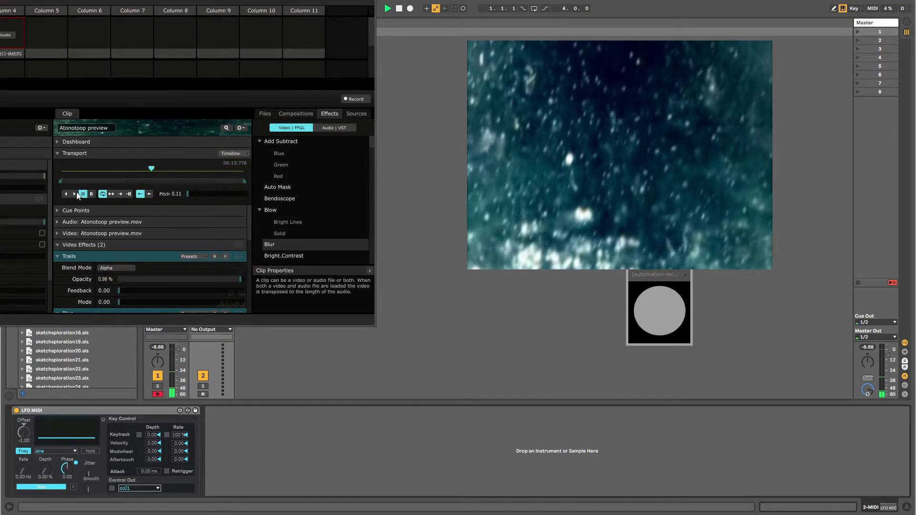
Play the Atonotoop preview clip forward and move the Resolume window back out of the way
click(377, 139)
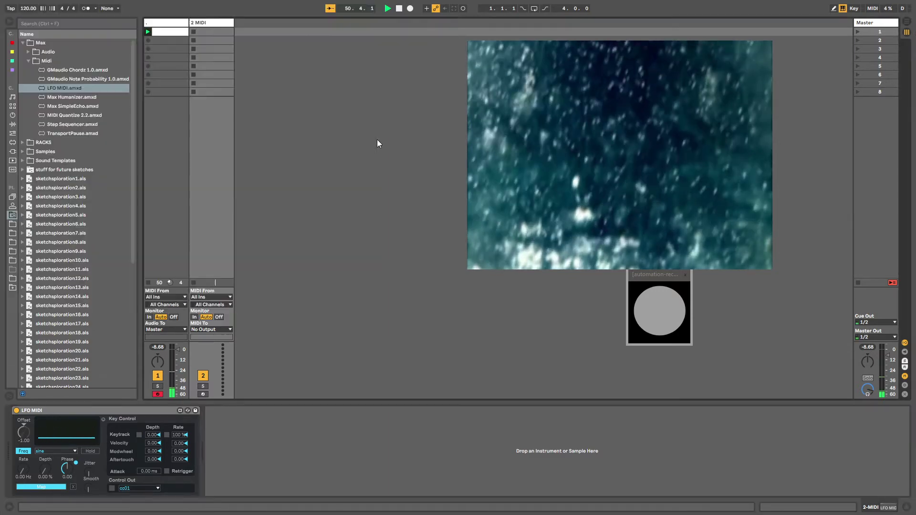
key(alt+Tab)
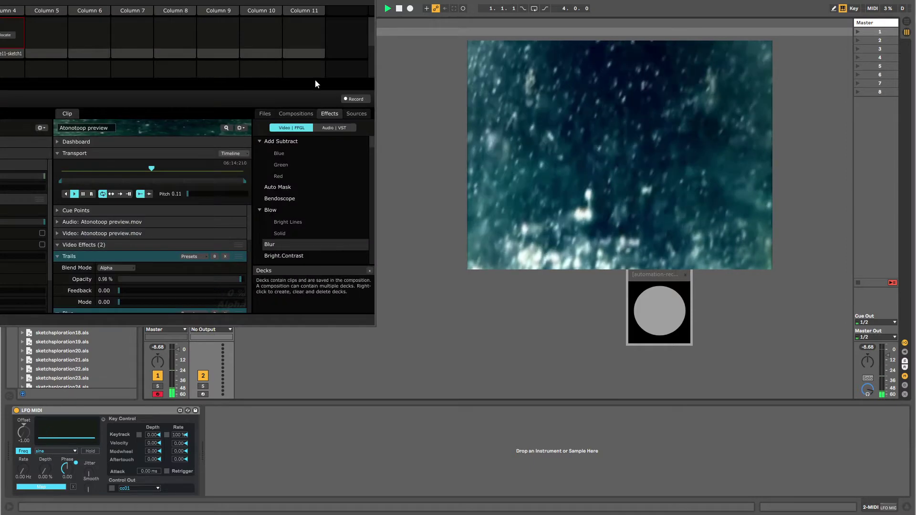
drag(375, 84, 8, 94)
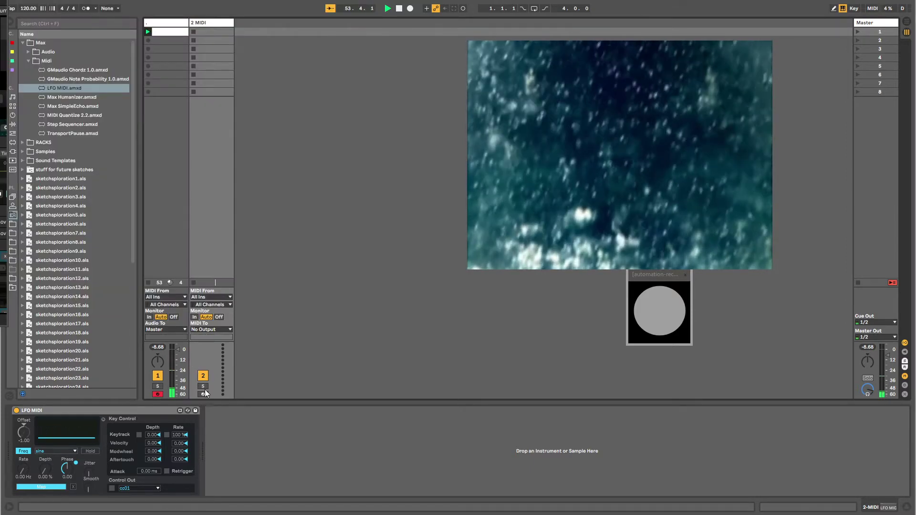
Enable the cc01 Control Out of LFO MIDI and raise the Envelope Follower's Gain to 16 dB
click(211, 23)
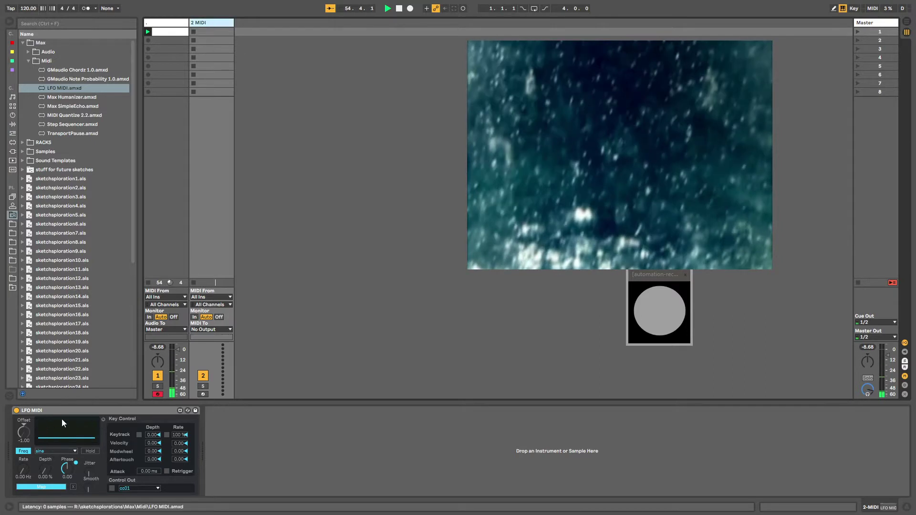
click(112, 488)
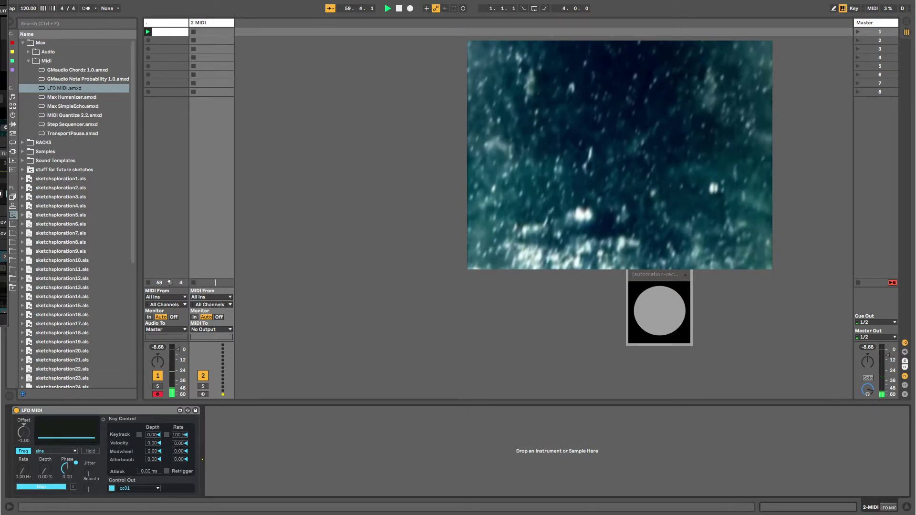
click(183, 23)
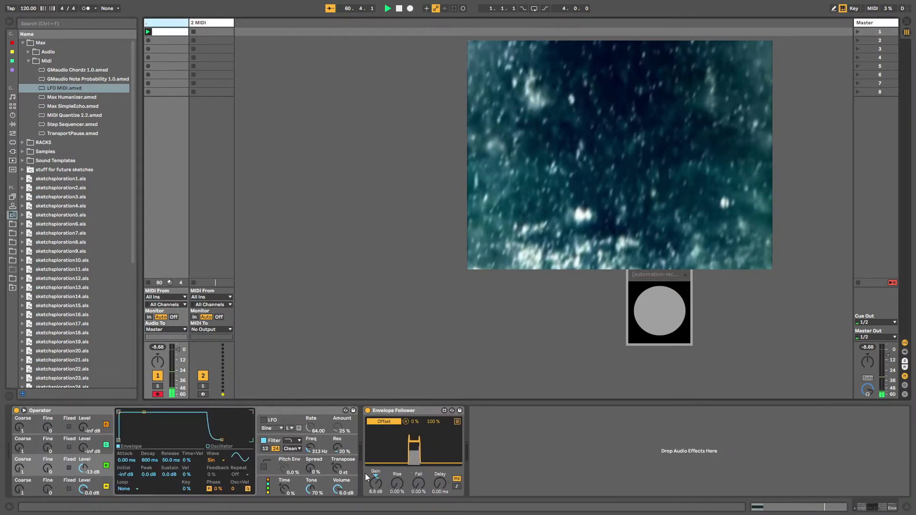
drag(374, 482, 374, 453)
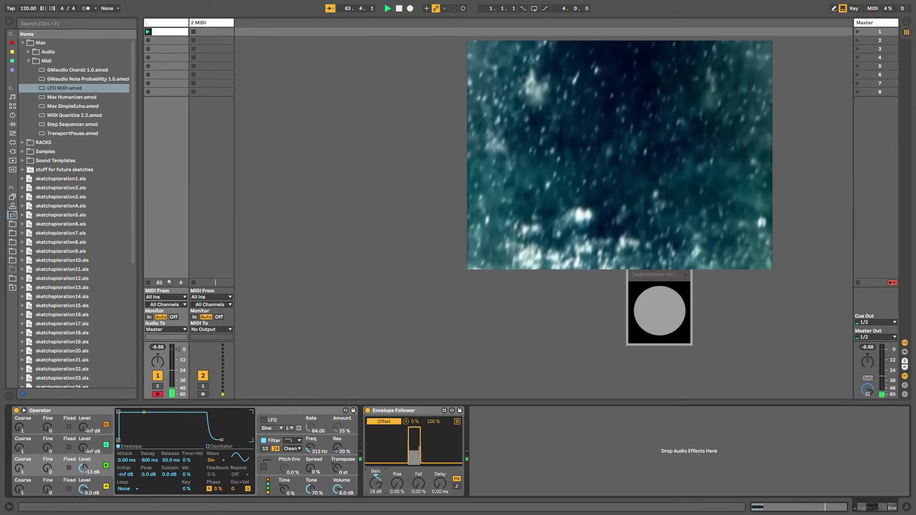
Set the Depth of LFO MIDI on the 2 MIDI track to 13.1 % and try to change its Offset
click(205, 31)
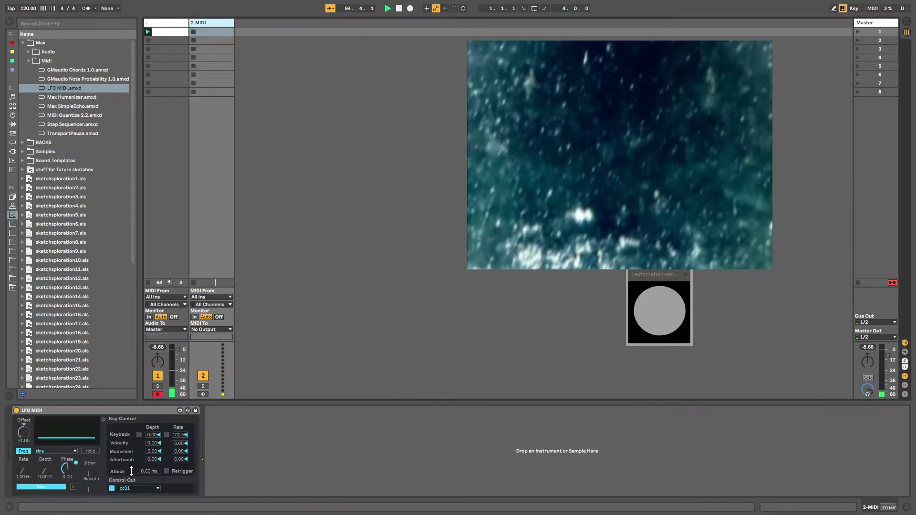
mouse_move(45, 470)
mouse_down()
mouse_move(44, 456)
mouse_move(44, 484)
mouse_up()
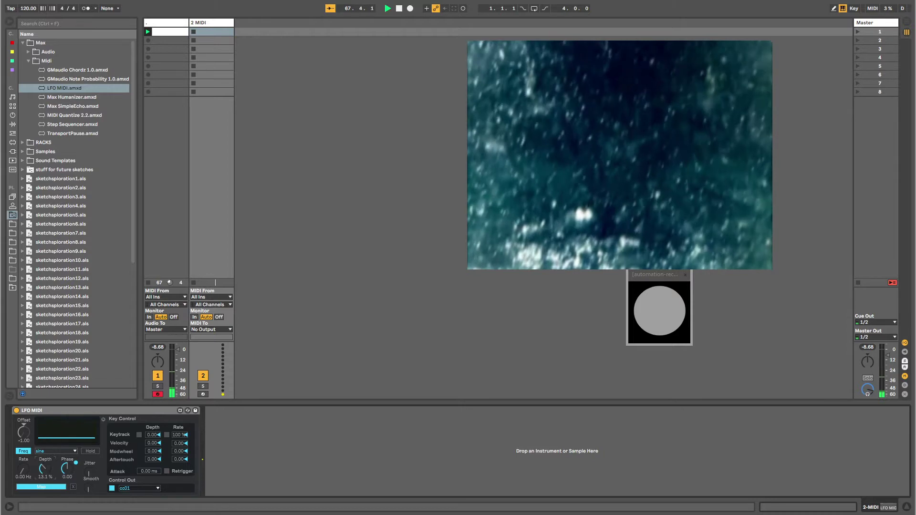
drag(24, 431, 24, 458)
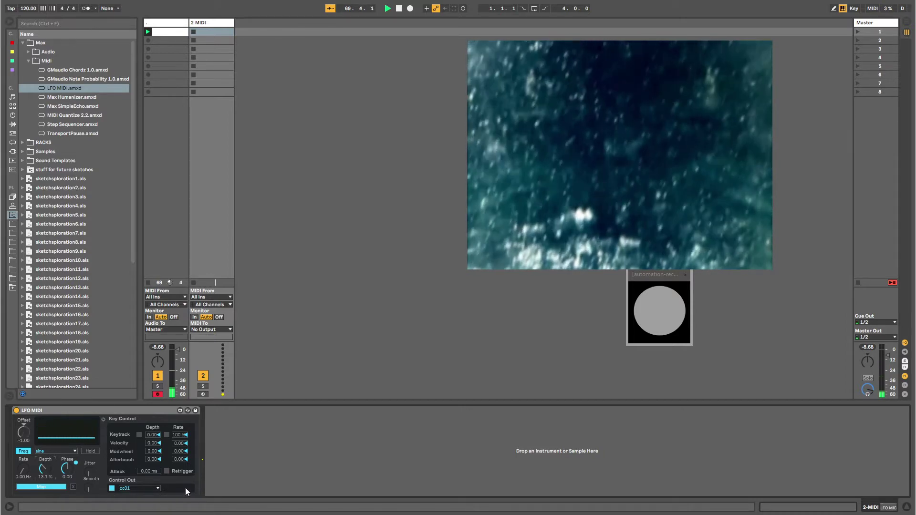
Switch to Resolume, inspect the MIDI shortcut on the Atonotoop preview clip's Pitch, and set the Pitch to 0.10
key(alt+Tab)
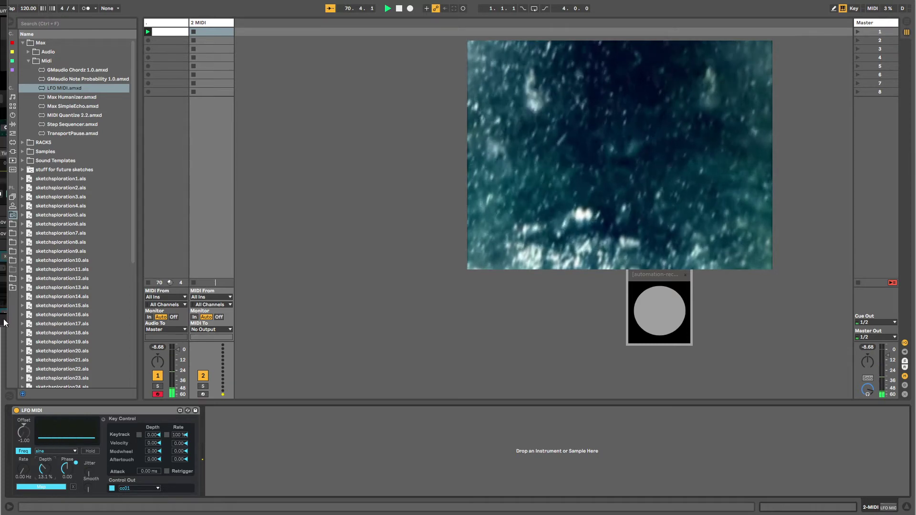
drag(5, 322, 308, 317)
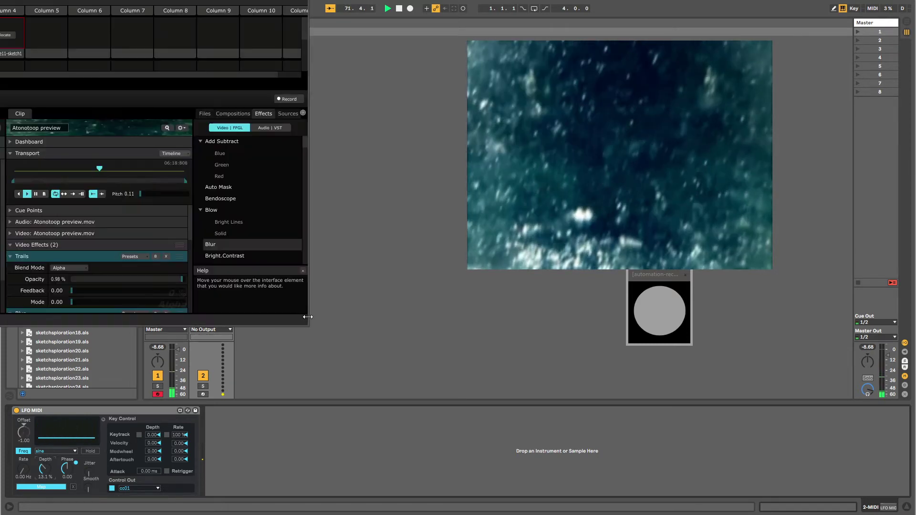
drag(140, 194, 148, 195)
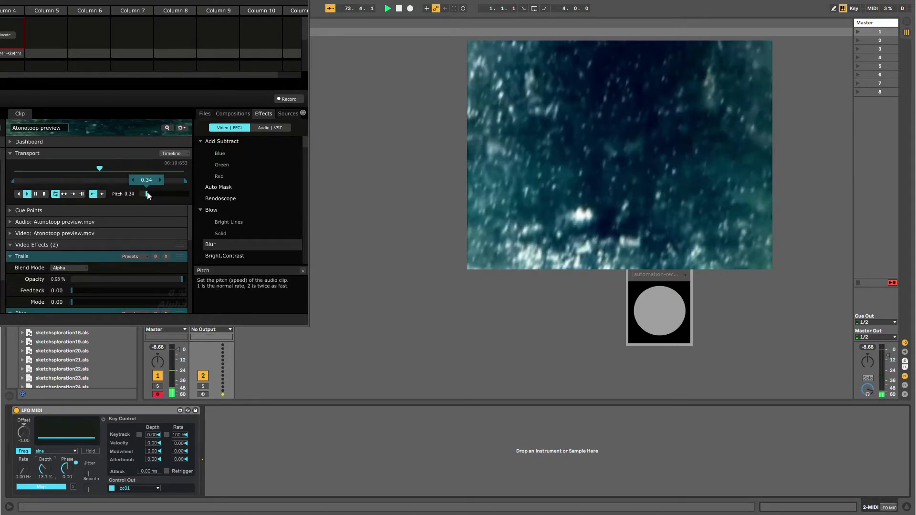
key(super+m)
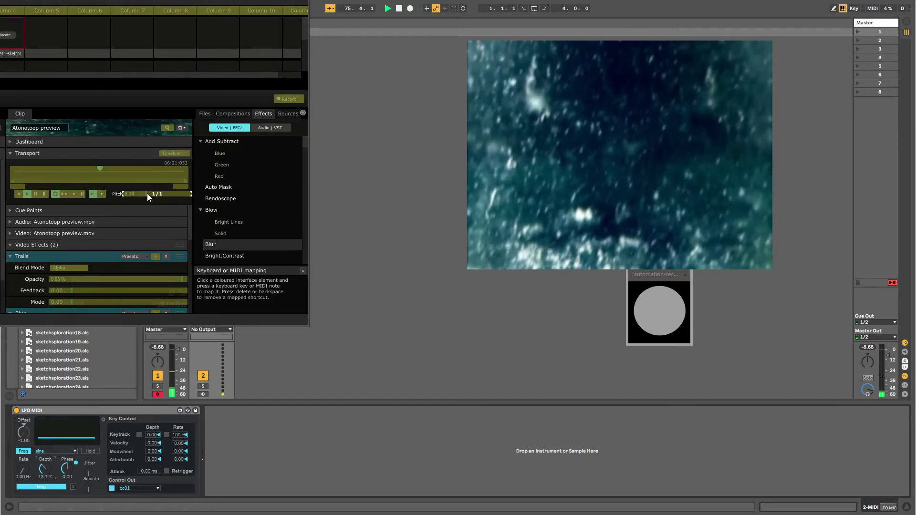
key(super+m)
drag(147, 193, 181, 196)
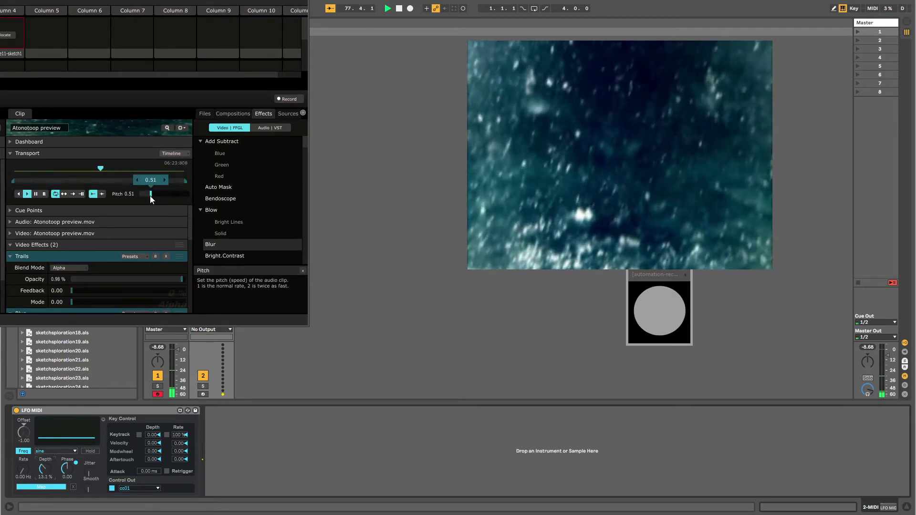
drag(150, 195, 139, 195)
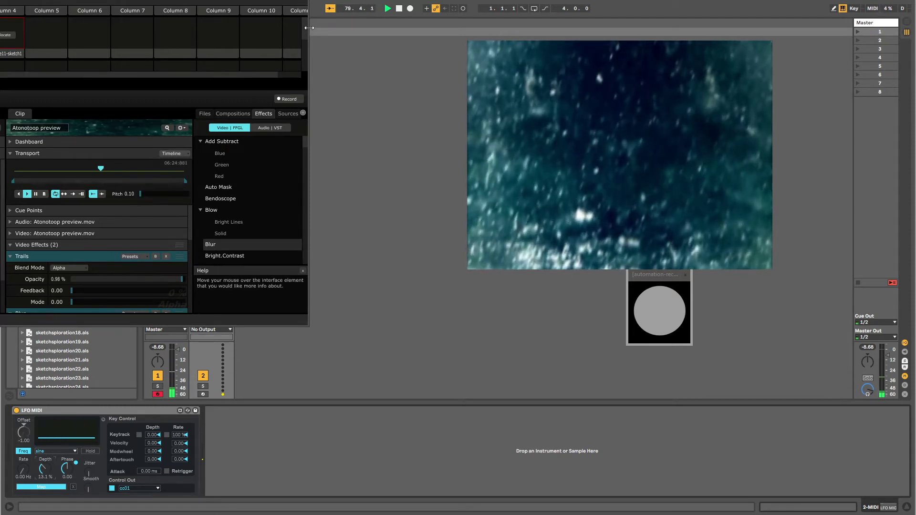
Return to Ableton Live and route the 2 MIDI track's MIDI output to LoopBe Internal
drag(309, 28, 7, 28)
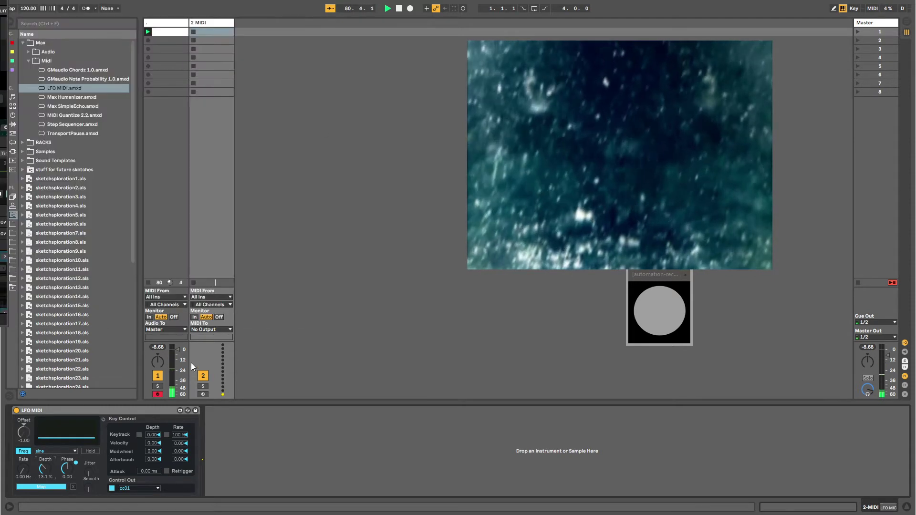
click(207, 330)
click(208, 336)
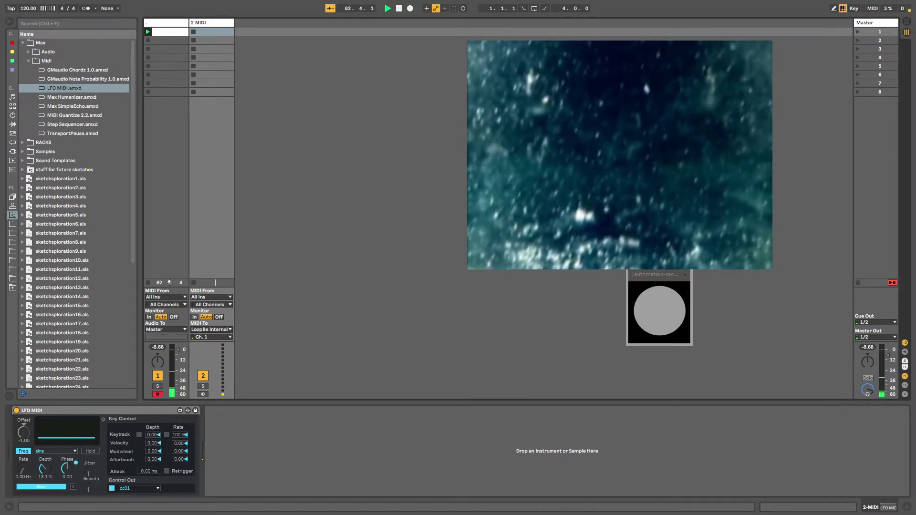
Switch to Resolume, collapse the Trails effect, and add the Bright.Contrast effect to the Atonotoop preview clip
key(alt+Tab)
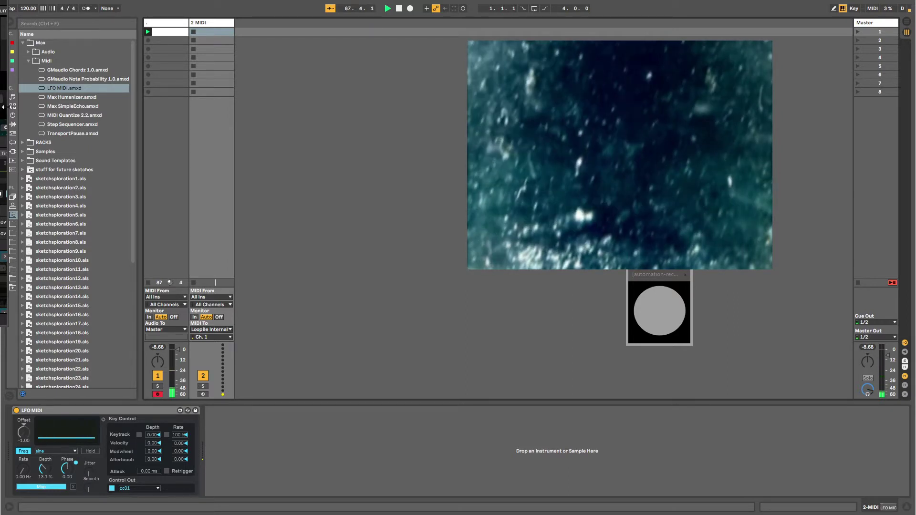
drag(3, 107, 351, 122)
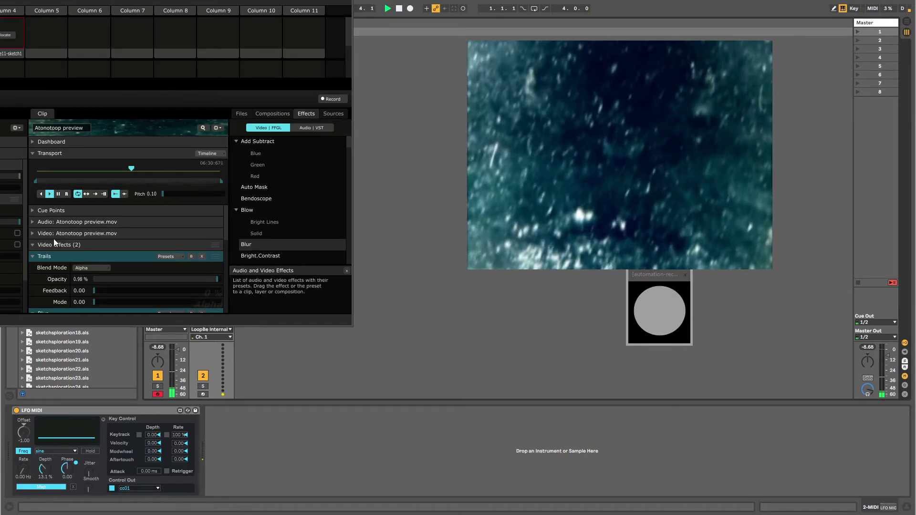
click(40, 255)
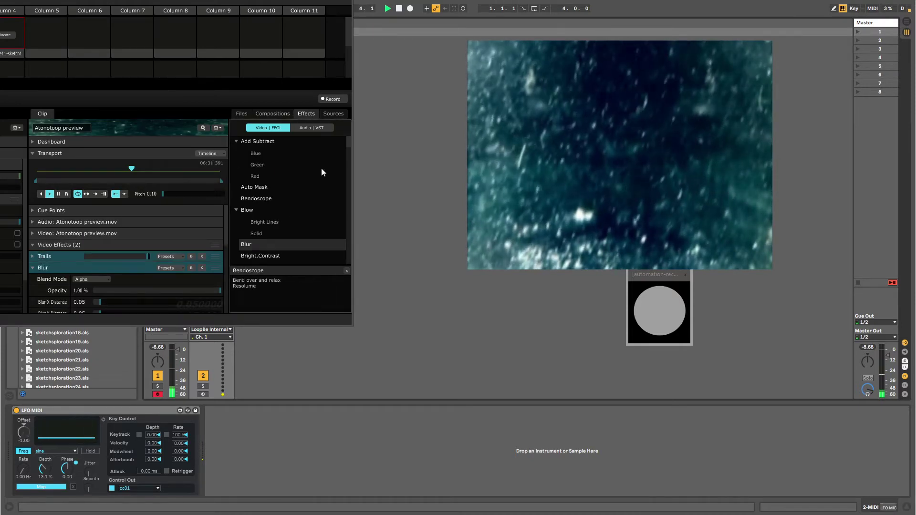
drag(348, 141, 347, 146)
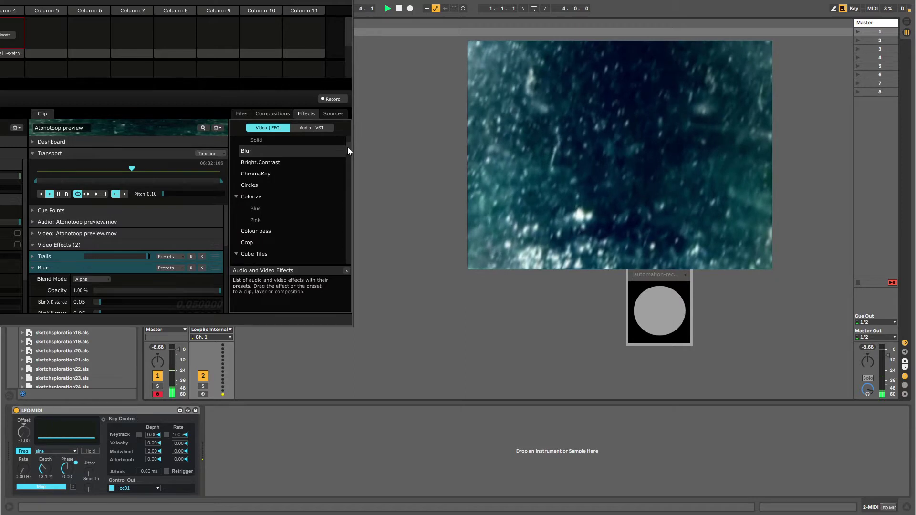
drag(257, 163, 96, 254)
scroll(117, 255, down, 3)
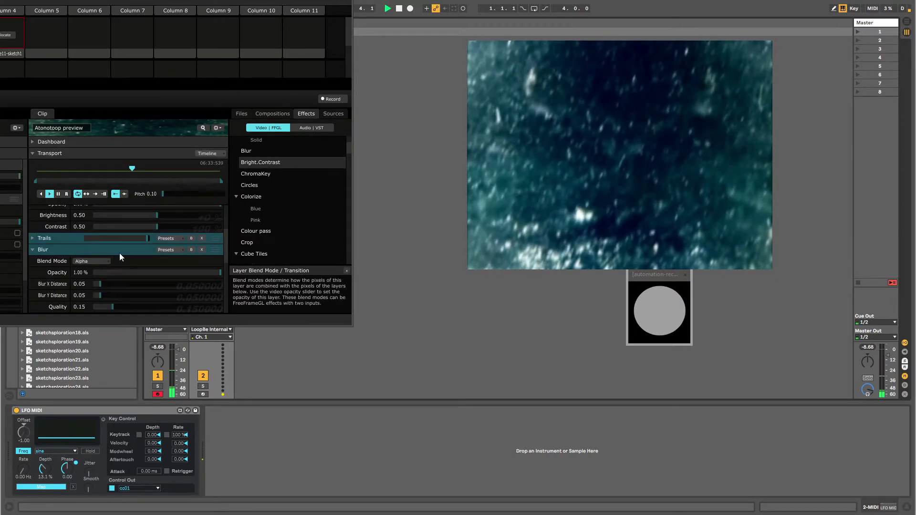
scroll(119, 257, up, 3)
Assign MIDI shortcut 1/1 to the Brightness of Bright.Contrast and set Brightness to 0.50
mouse_move(159, 291)
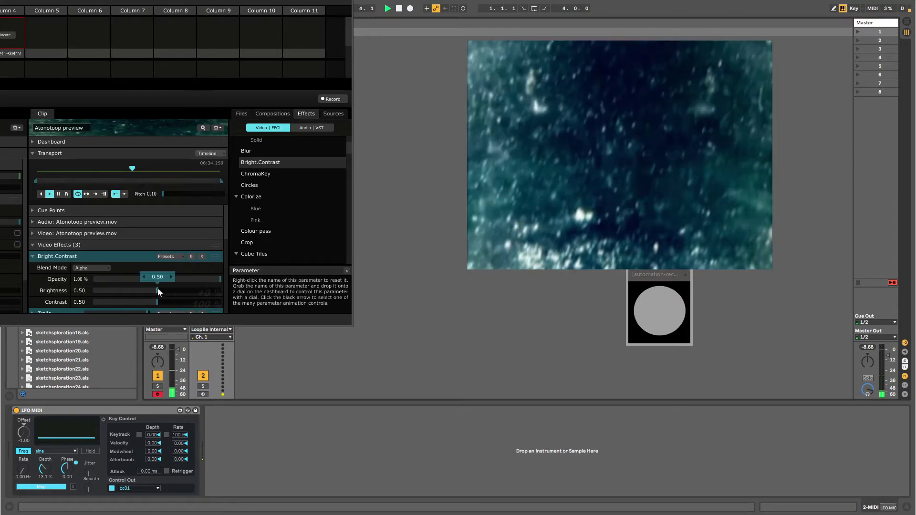
drag(160, 290, 165, 291)
mouse_move(167, 291)
mouse_down()
mouse_move(177, 291)
mouse_move(169, 293)
mouse_up()
click(170, 289)
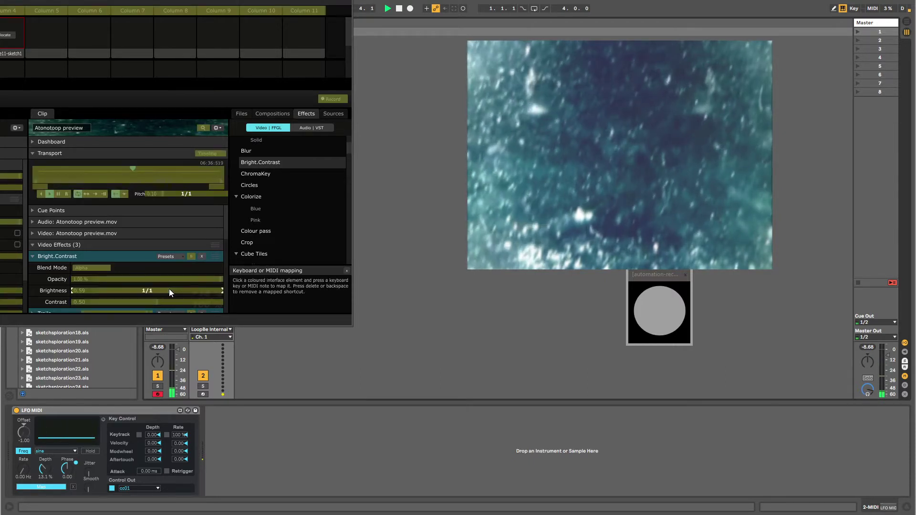
key(ctrl+shift+m)
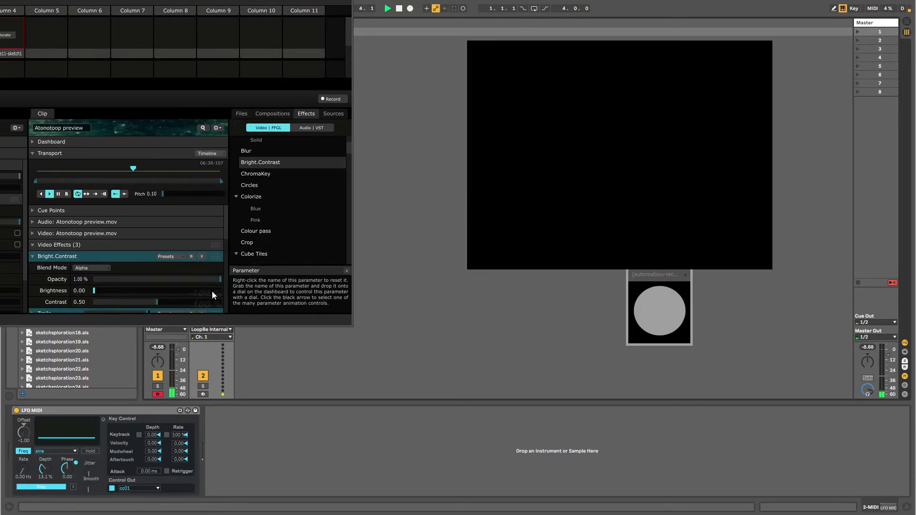
key(ctrl+m)
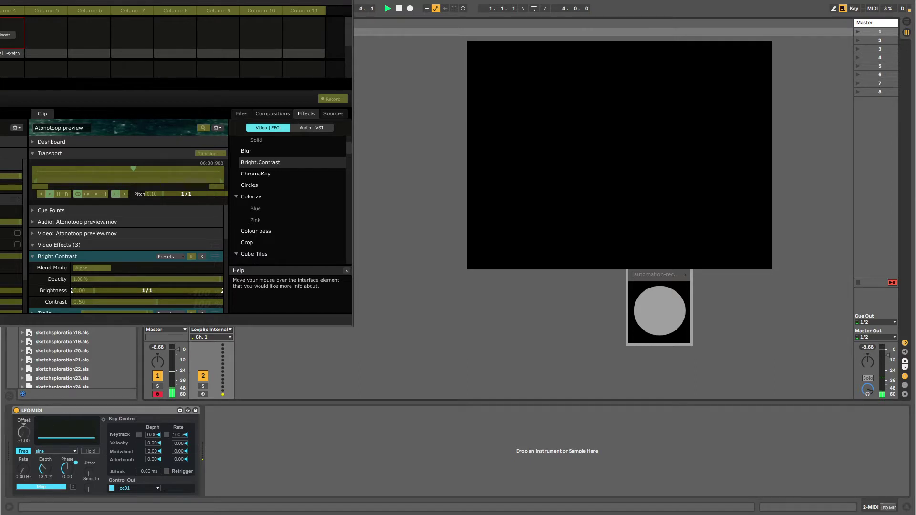
key(ctrl+m)
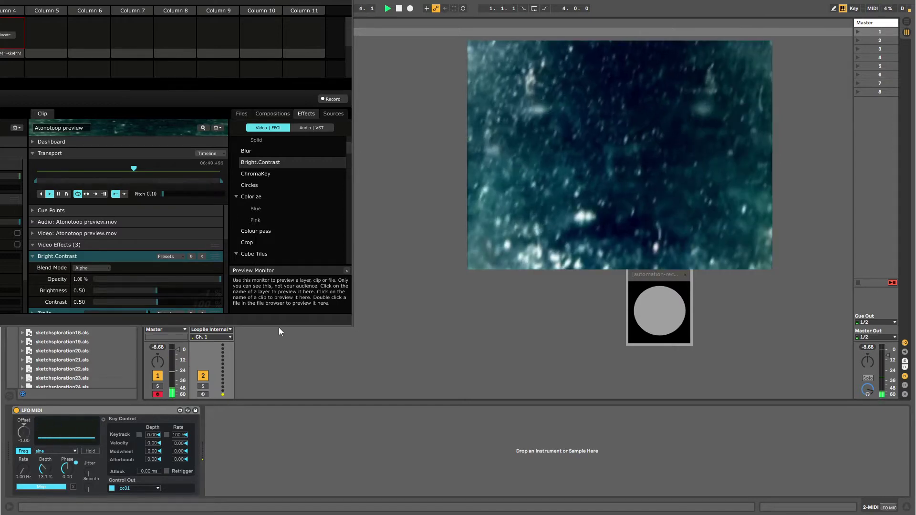
Set the Contrast of Bright.Contrast to 0.55 and adjust the Brightness MIDI shortcut, bringing Brightness to 0.31
drag(352, 240, 292, 190)
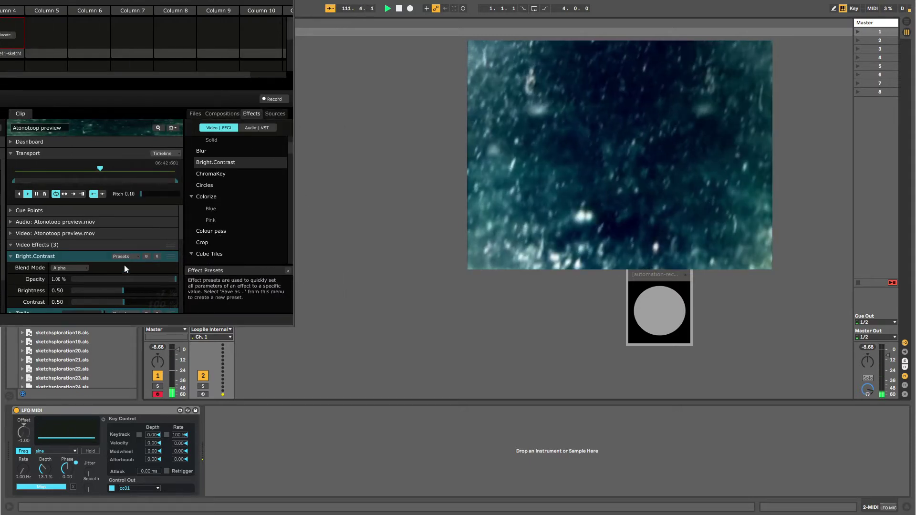
drag(123, 302, 130, 302)
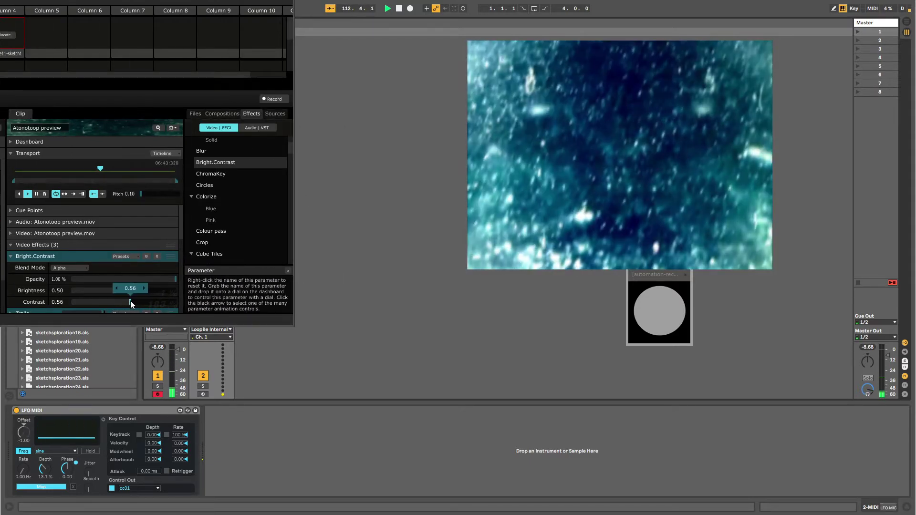
scroll(108, 258, down, 3)
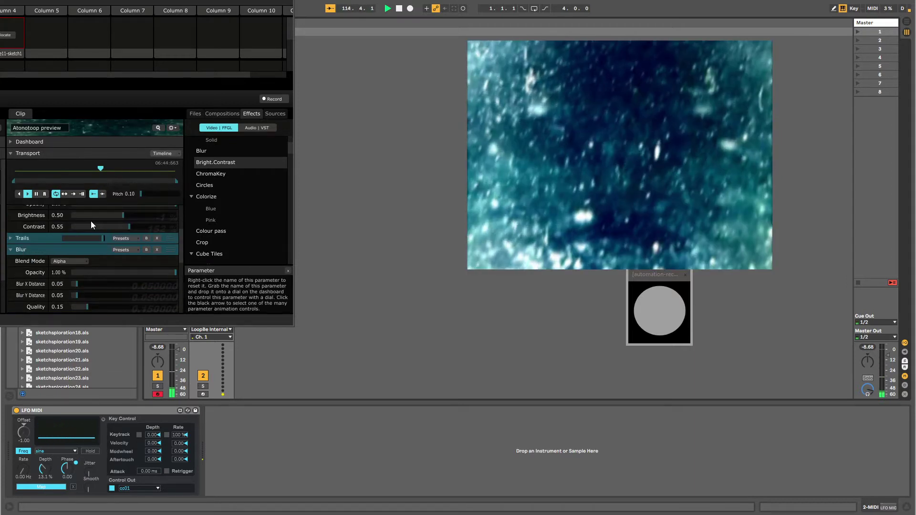
key(ctrl+m)
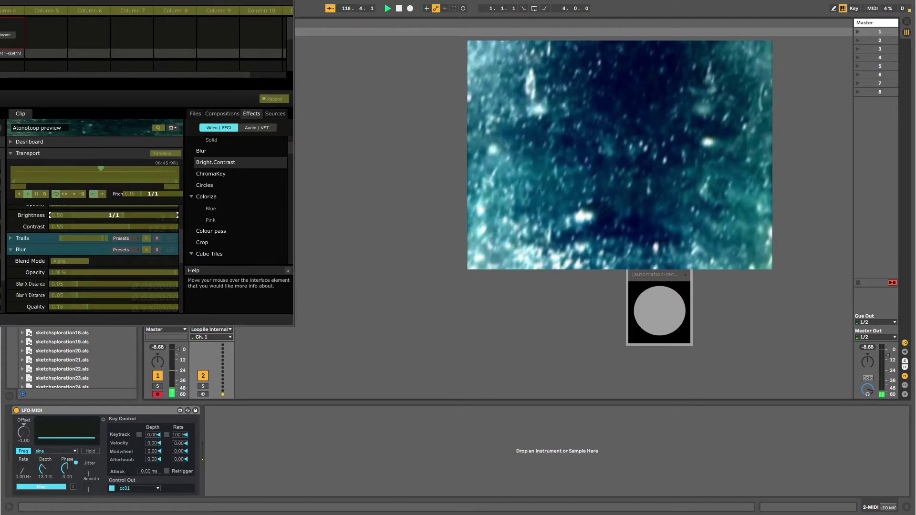
key(ctrl+m)
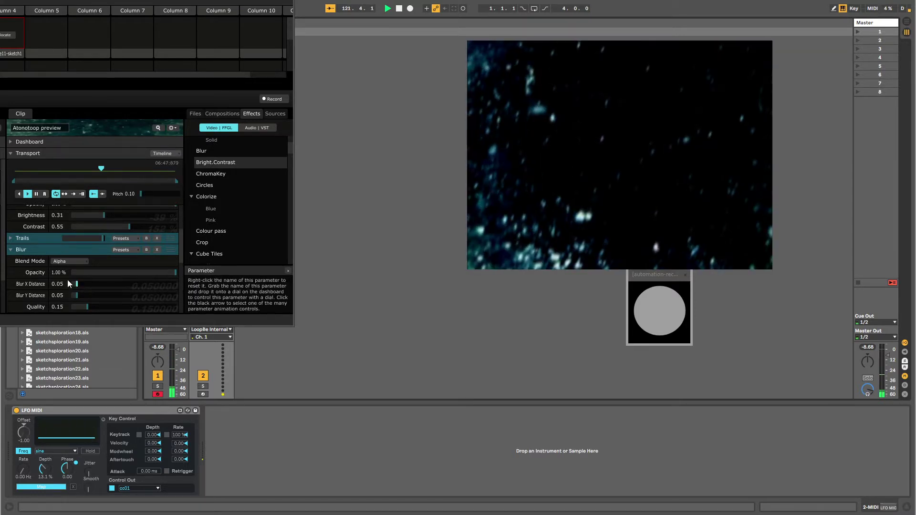
Expand the Trails effect of the Atonotoop preview clip and set its Feedback to 0.80
click(10, 238)
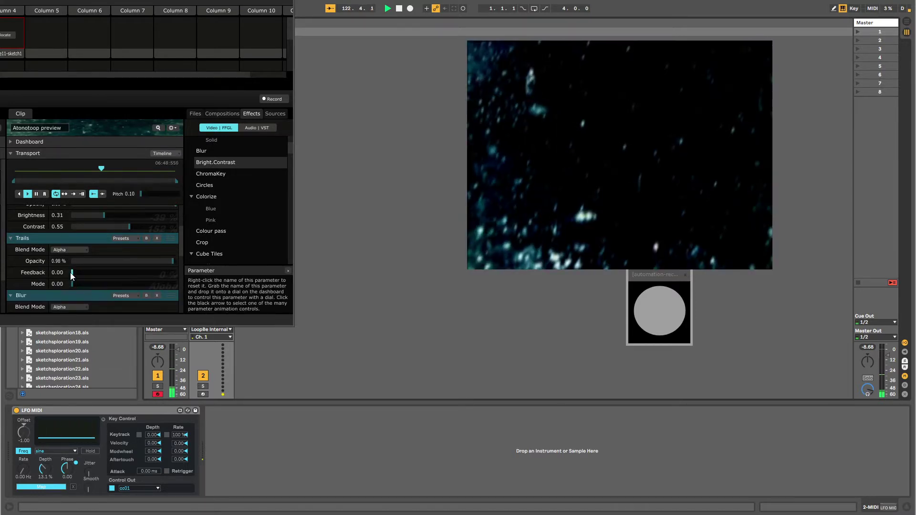
drag(70, 273, 155, 273)
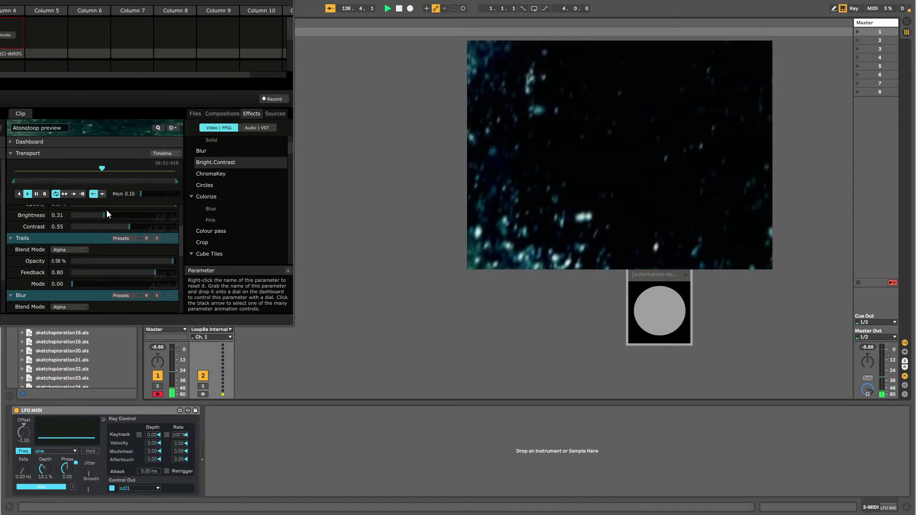
scroll(104, 220, up, 5)
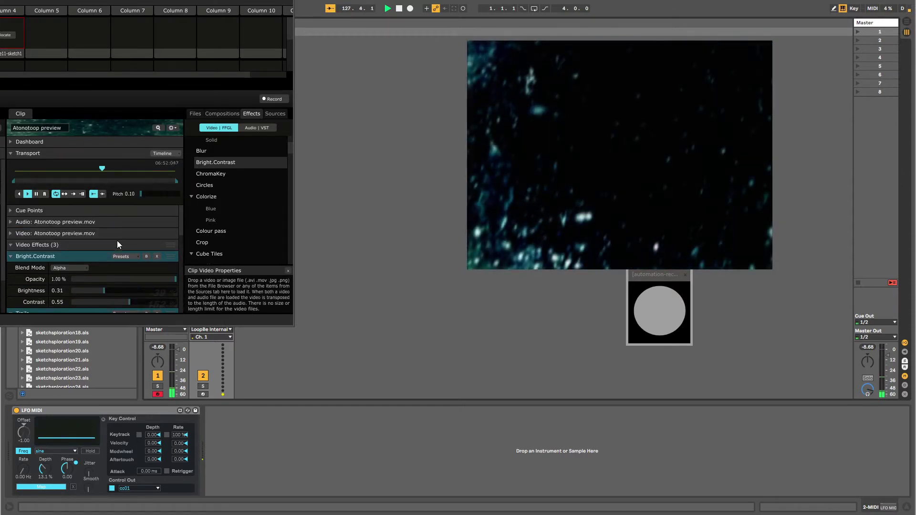
Readjust the MIDI shortcut on the Brightness of Bright.Contrast, bringing Brightness to 0.40
scroll(117, 243, down, 3)
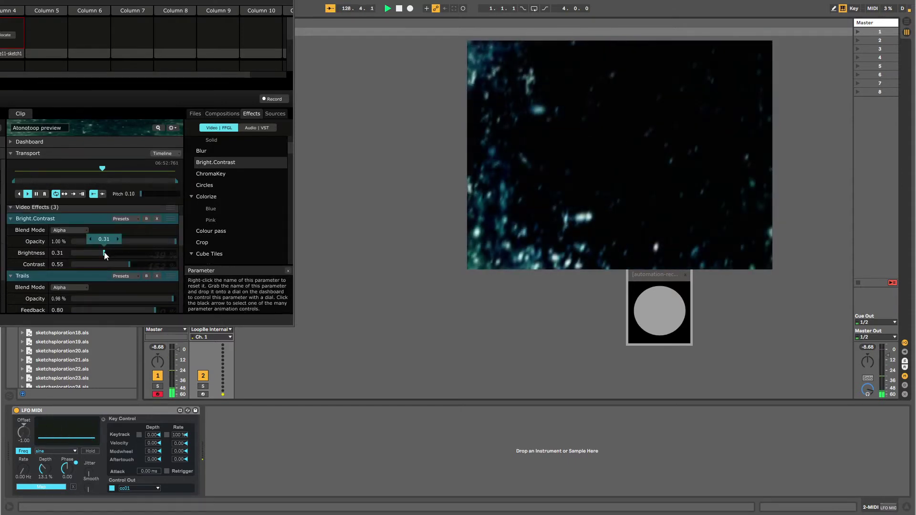
key(ctrl+shift+m)
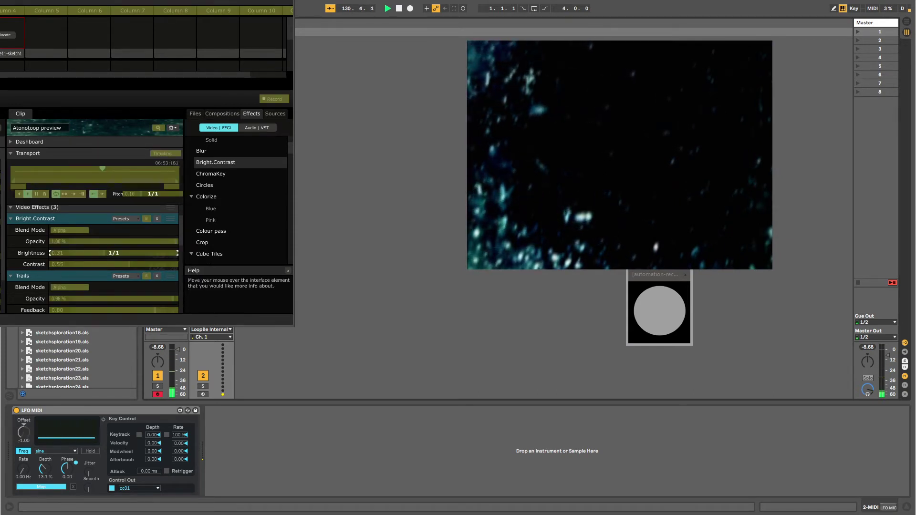
key(ctrl+m)
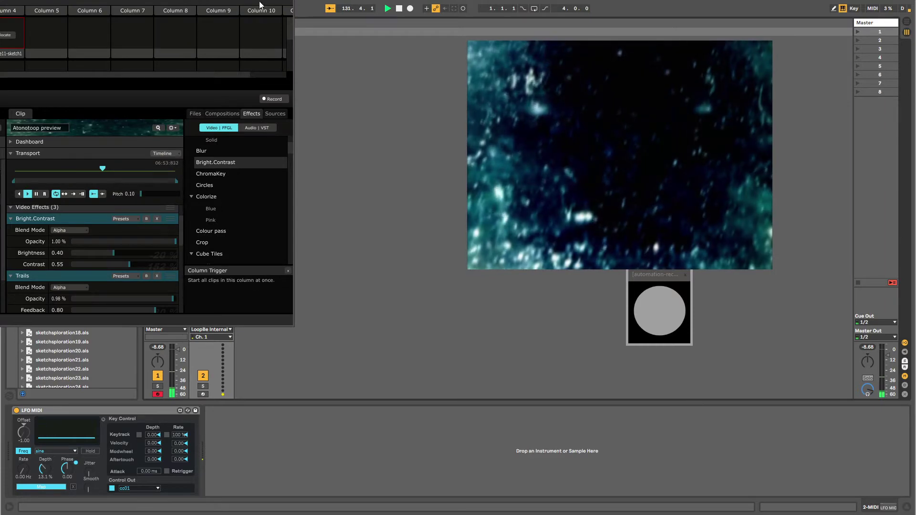
Move the Resolume window and the video output aside, and show the first track's devices in Ableton Live
drag(293, 31, 7, 31)
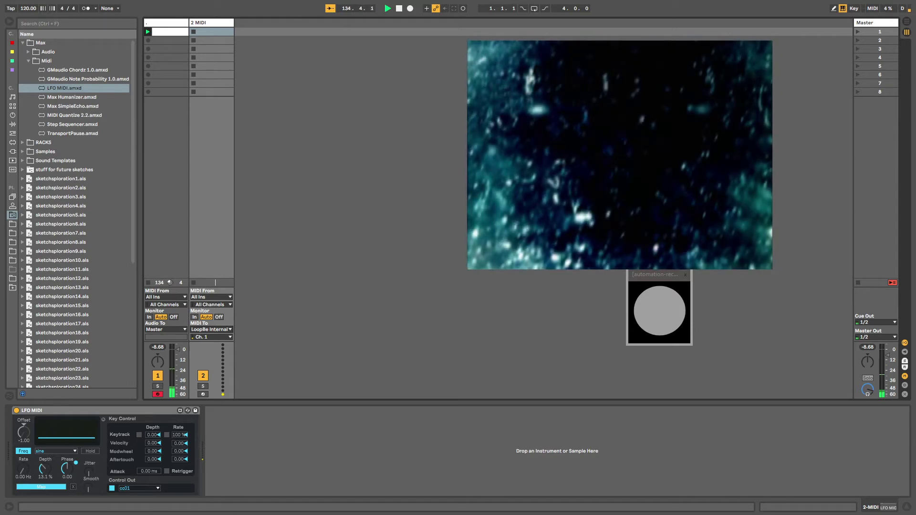
drag(608, 184, 681, 184)
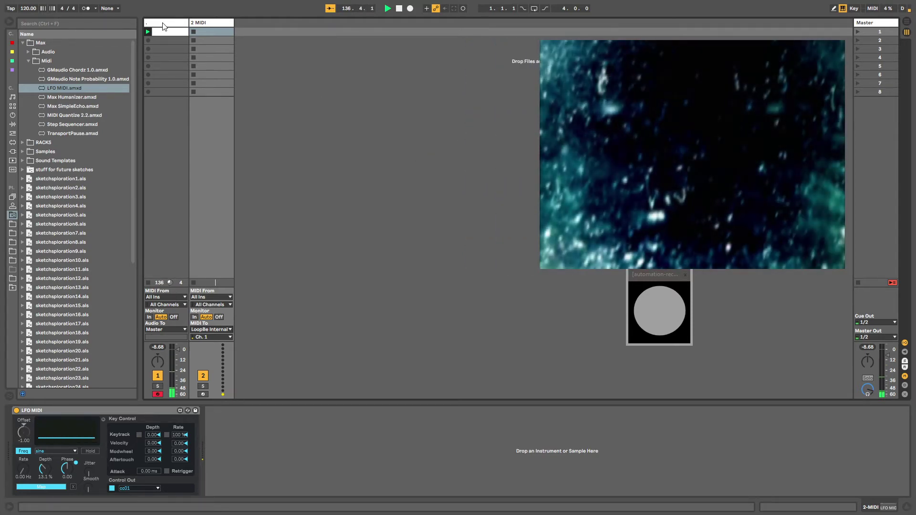
click(162, 26)
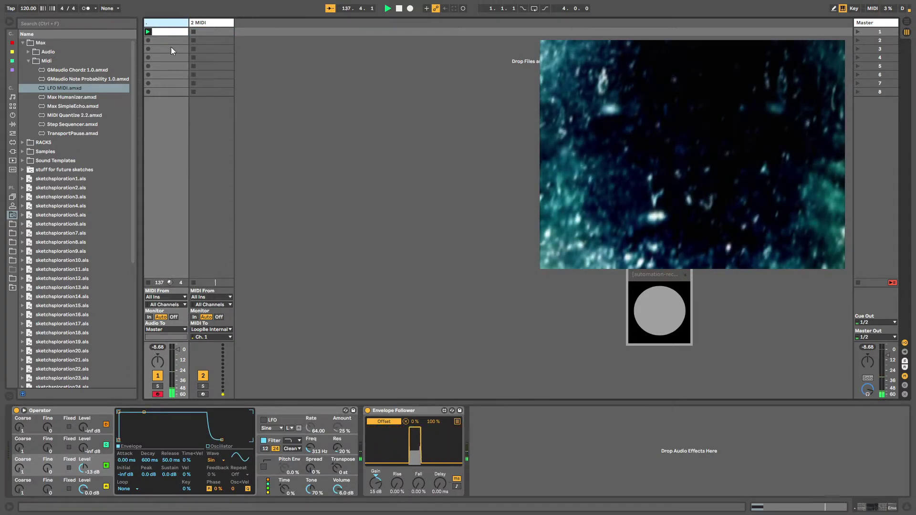
Open the first track's MIDI clip, transpose its C2 note down an octave to C1 and extend it to position 1.2
click(170, 29)
drag(233, 455, 237, 476)
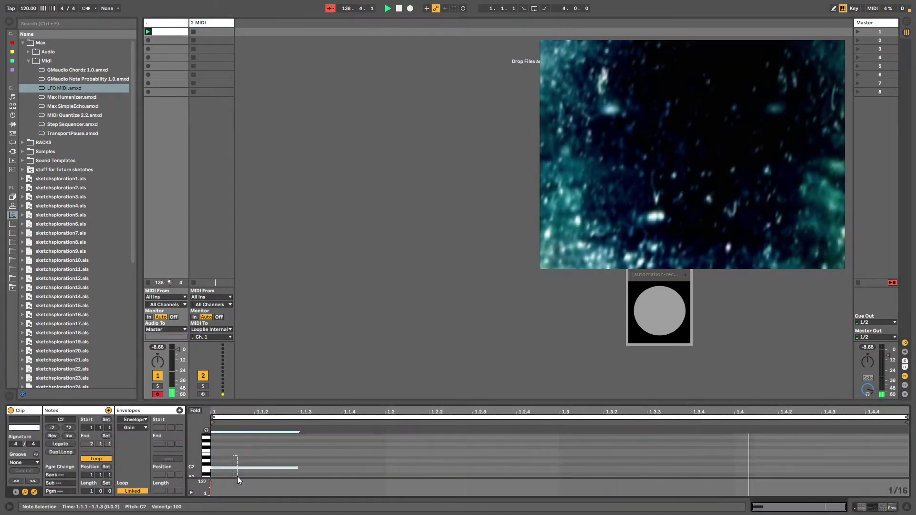
key(shift+Down)
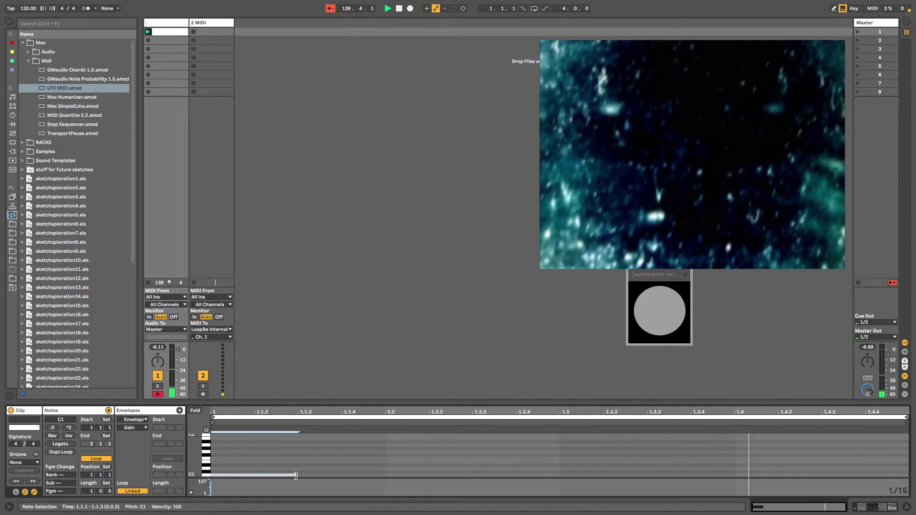
drag(295, 475, 428, 476)
click(471, 475)
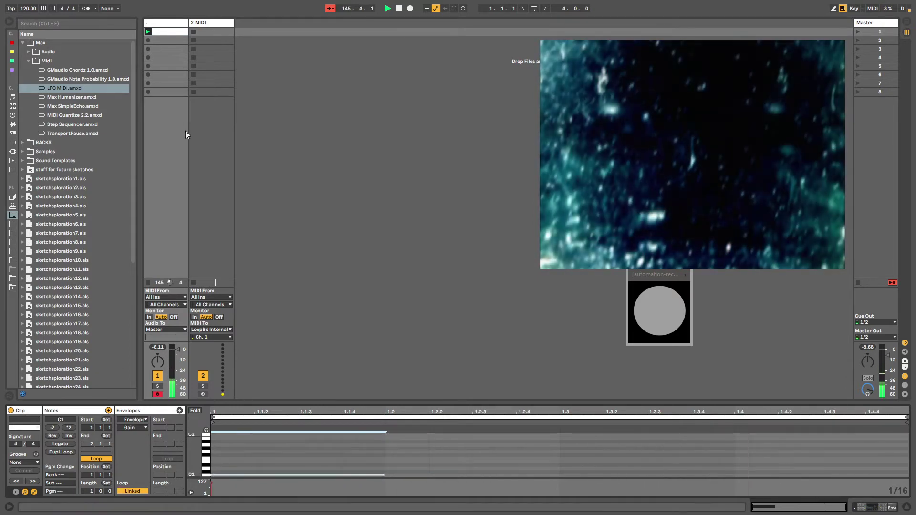
Examine the device chains of the first track and the Master track, including the Envelope Follower
double_click(174, 24)
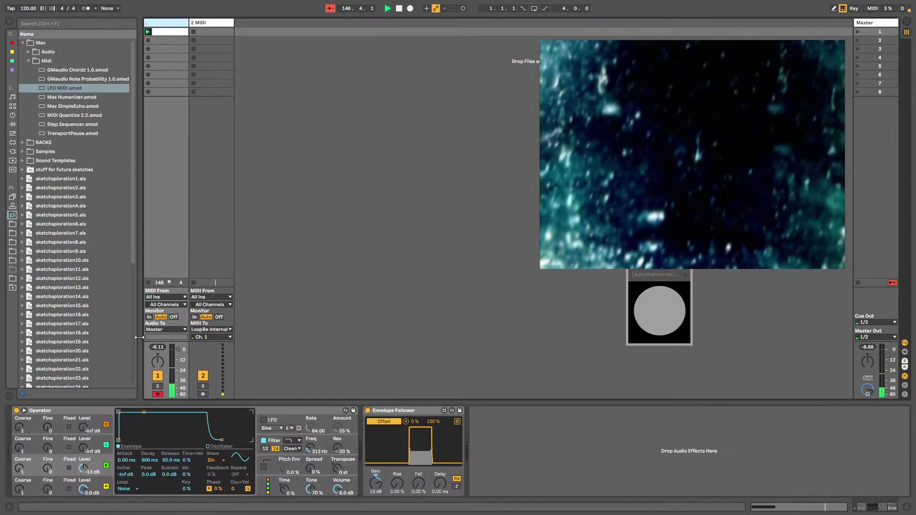
click(391, 410)
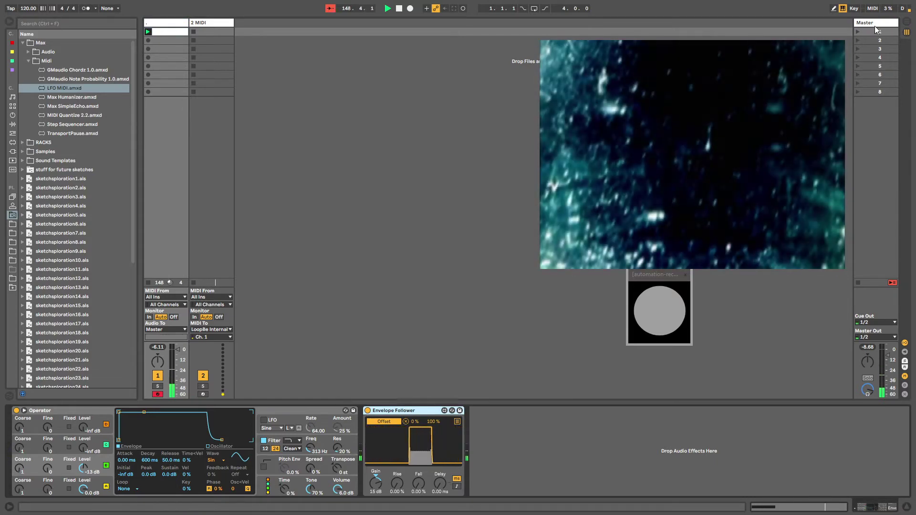
click(874, 25)
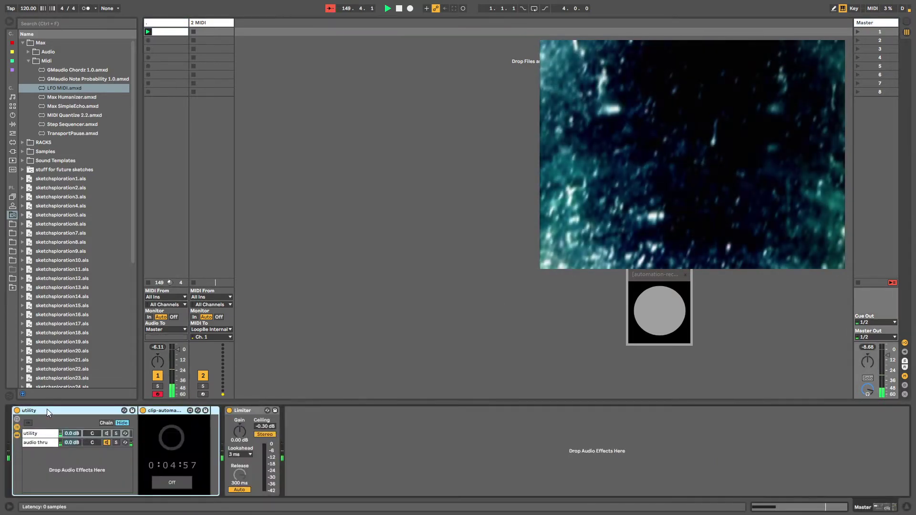
click(166, 23)
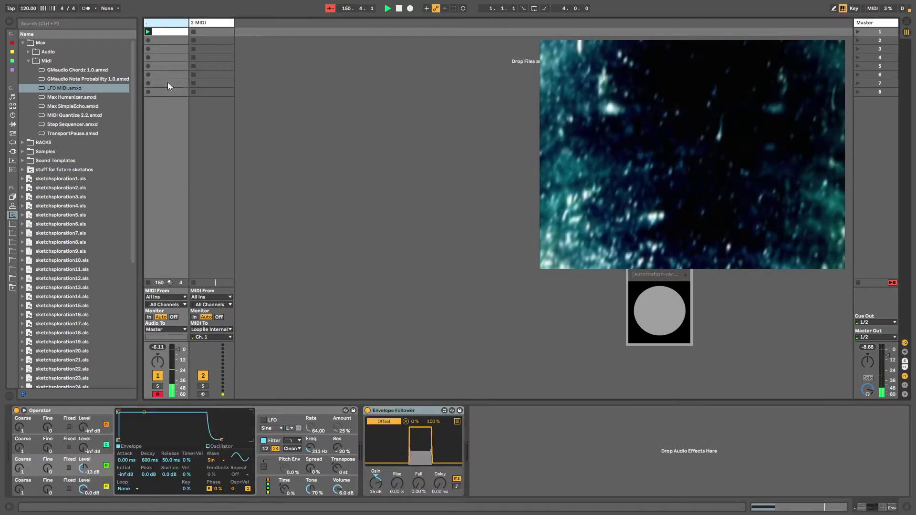
click(398, 413)
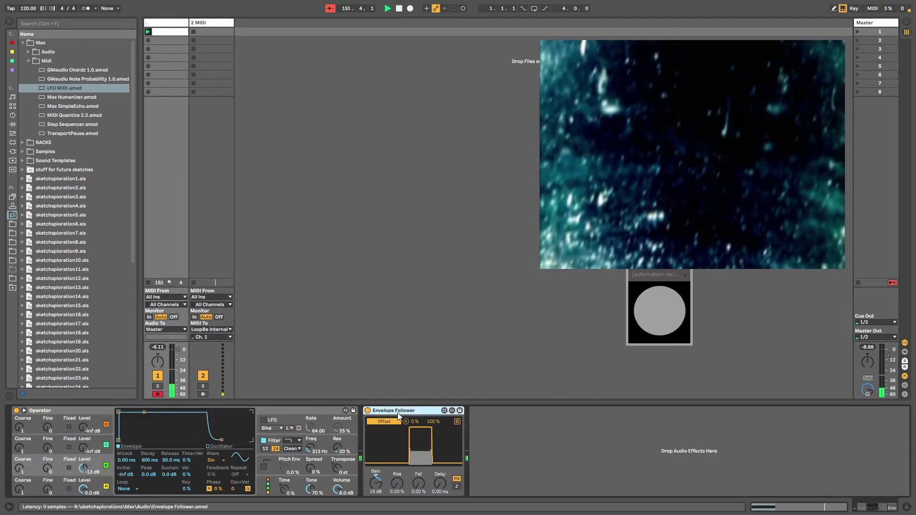
click(167, 23)
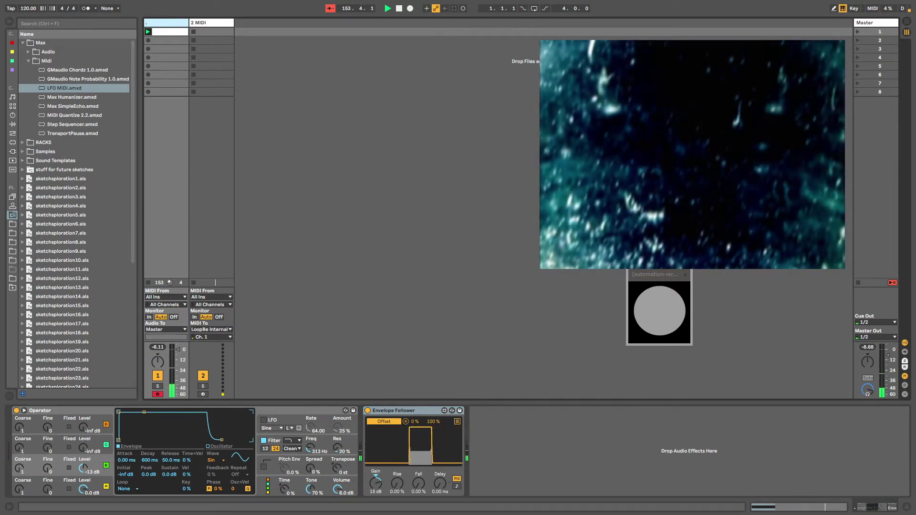
Collapse the Max and RACKS folders, expand the "stuff for future sketches" folder and widen the browser
click(29, 61)
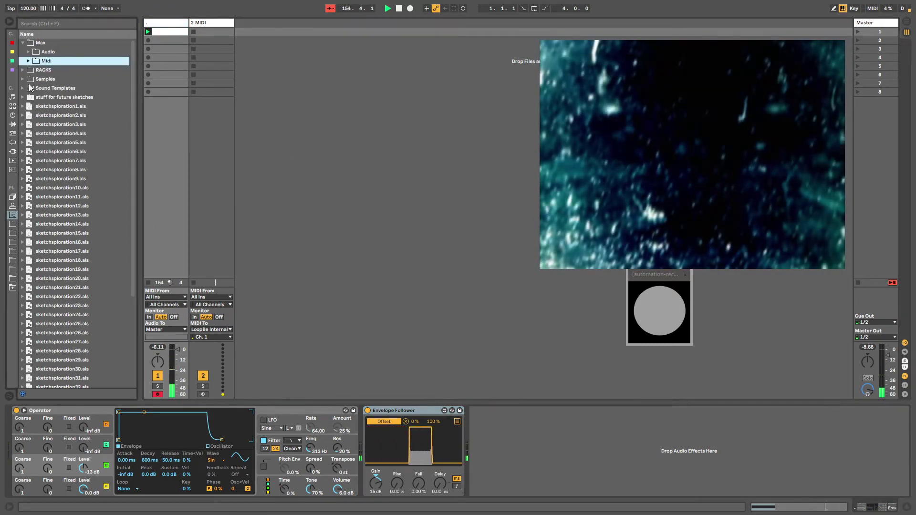
click(22, 70)
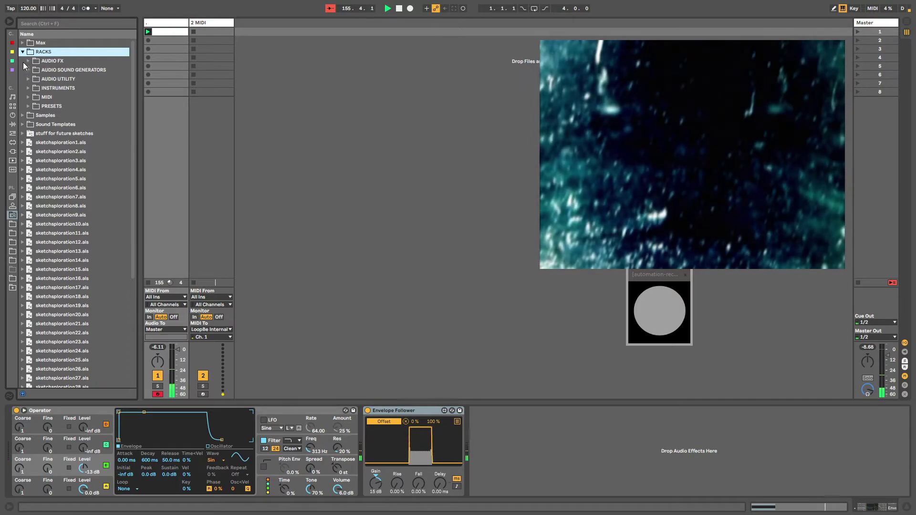
click(28, 61)
click(29, 61)
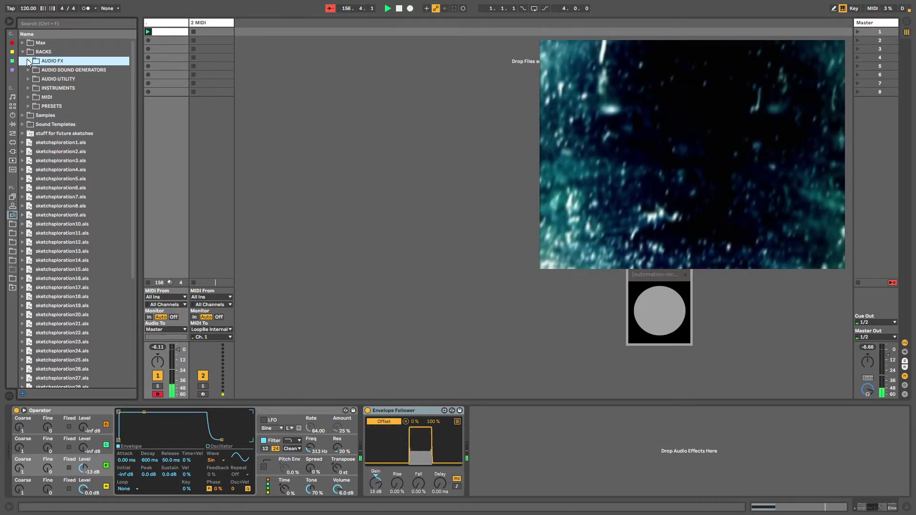
click(22, 43)
click(22, 43)
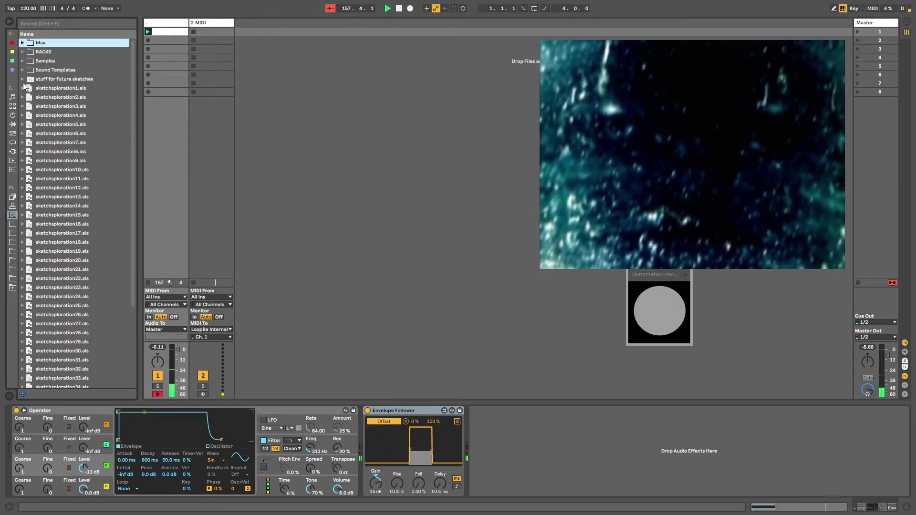
click(23, 78)
drag(138, 118, 177, 115)
Look through the MAX devices and the AUDIO FX racks in "stuff for future sketches"
click(29, 88)
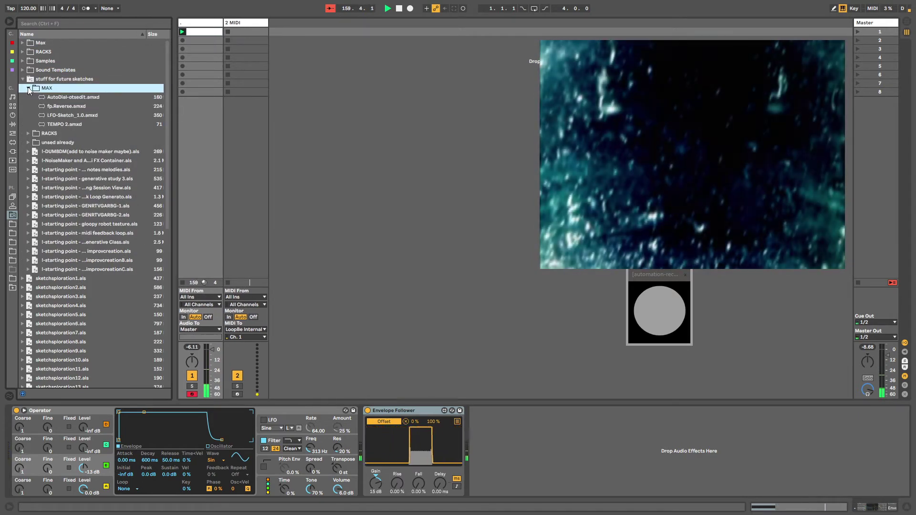
click(28, 89)
click(29, 97)
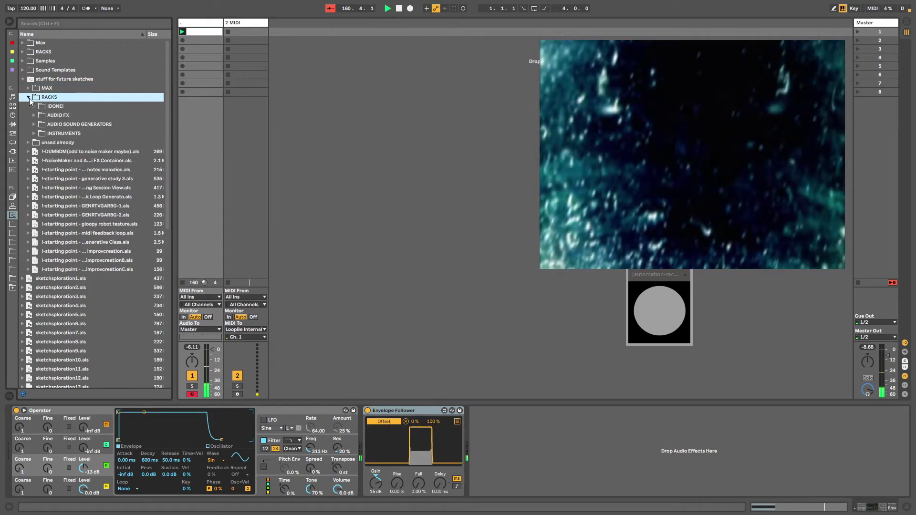
click(34, 116)
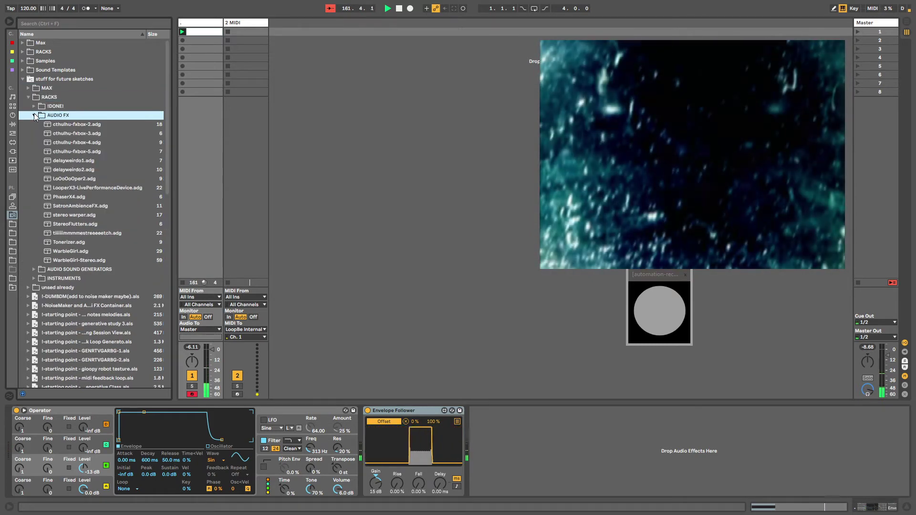
click(34, 116)
Move bass shakre.adg from the BEAT folder of "stuff for future sketches" into the main RACKS > AUDIO SOUND GENERATORS > BEAT folder
click(35, 125)
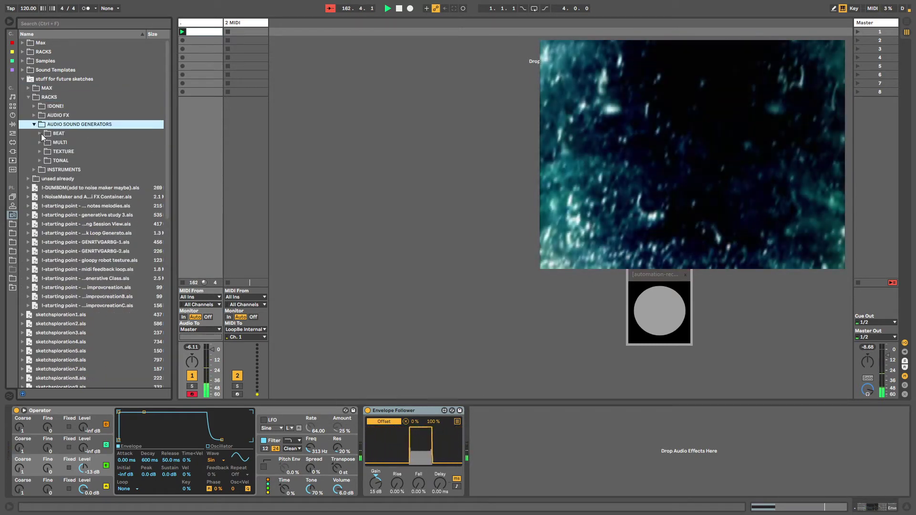
click(40, 134)
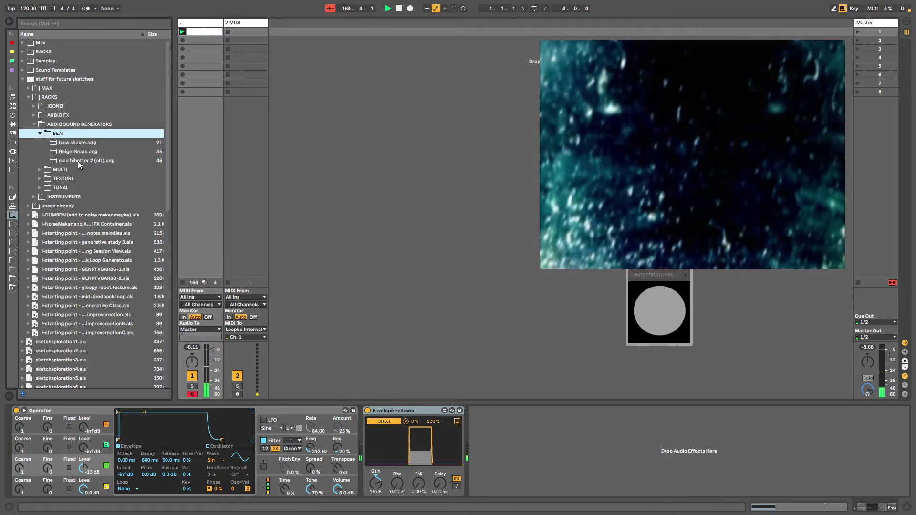
click(74, 144)
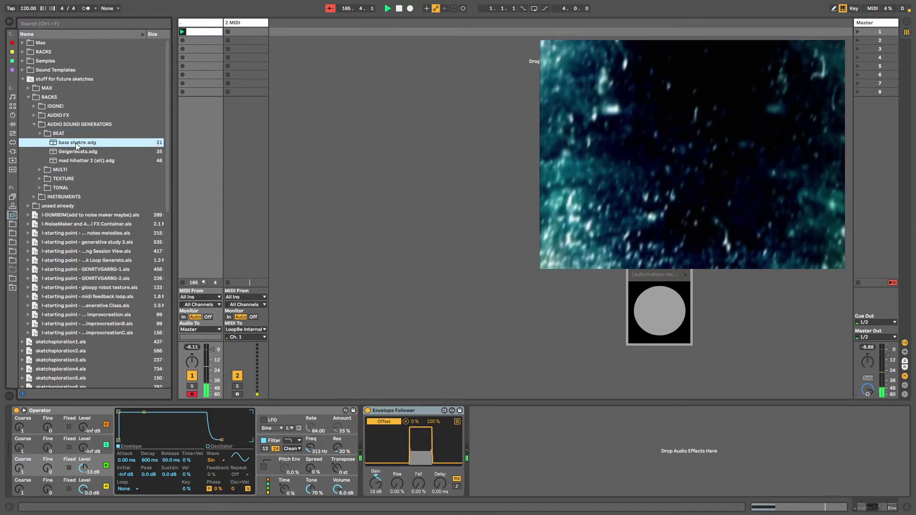
drag(71, 144, 57, 82)
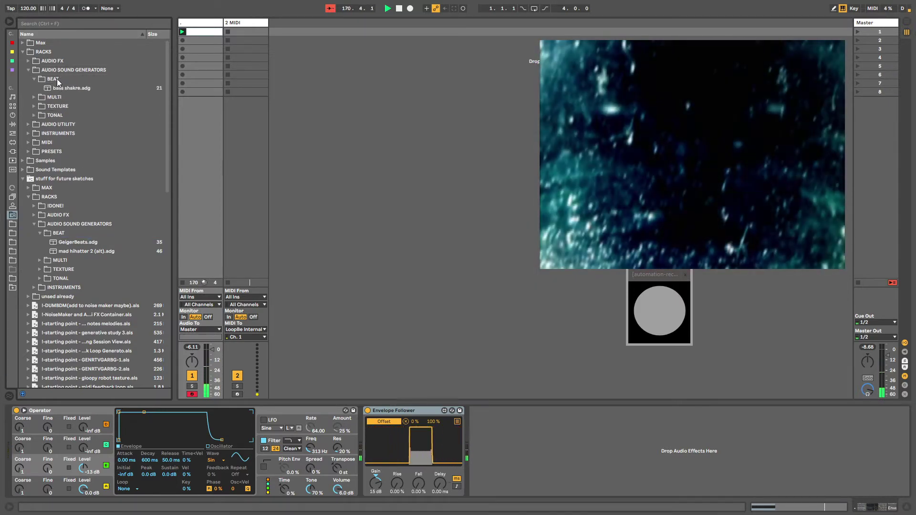
Load the bass shakre.adg rack onto a new audio track after the LFO MIDI track
click(62, 90)
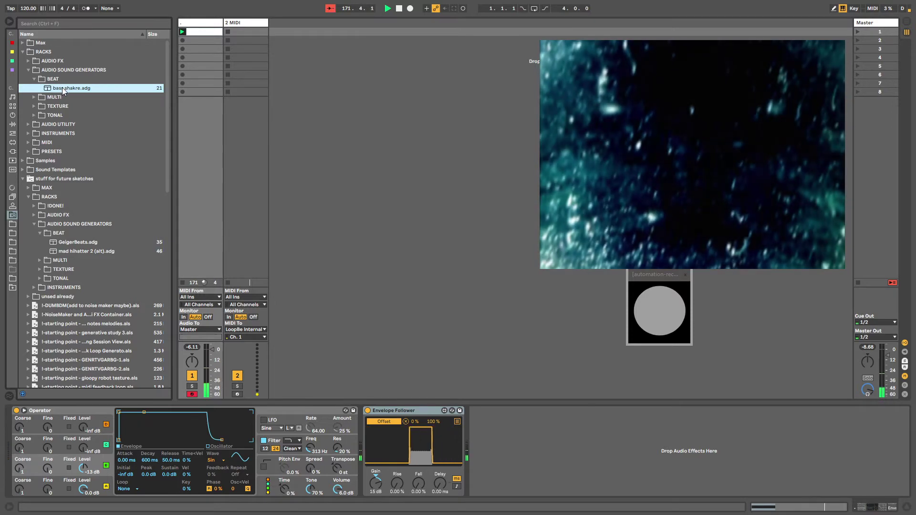
drag(62, 89, 282, 54)
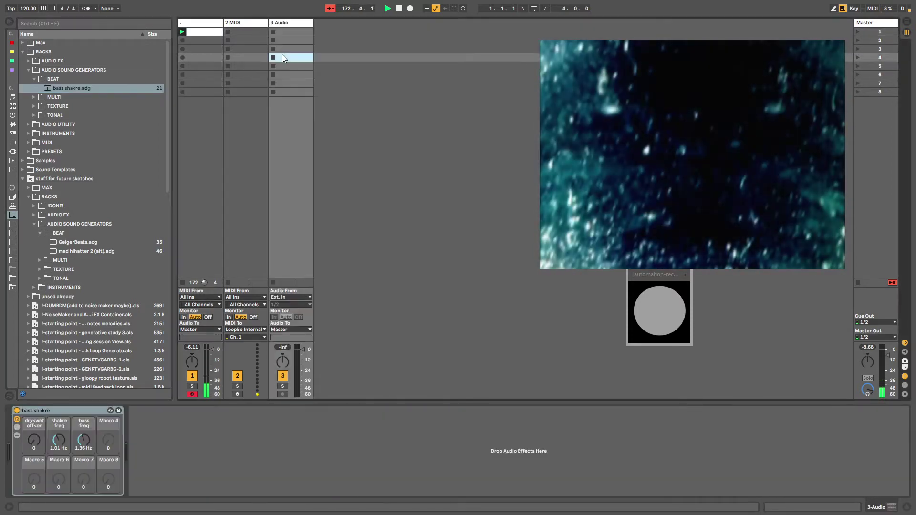
click(286, 22)
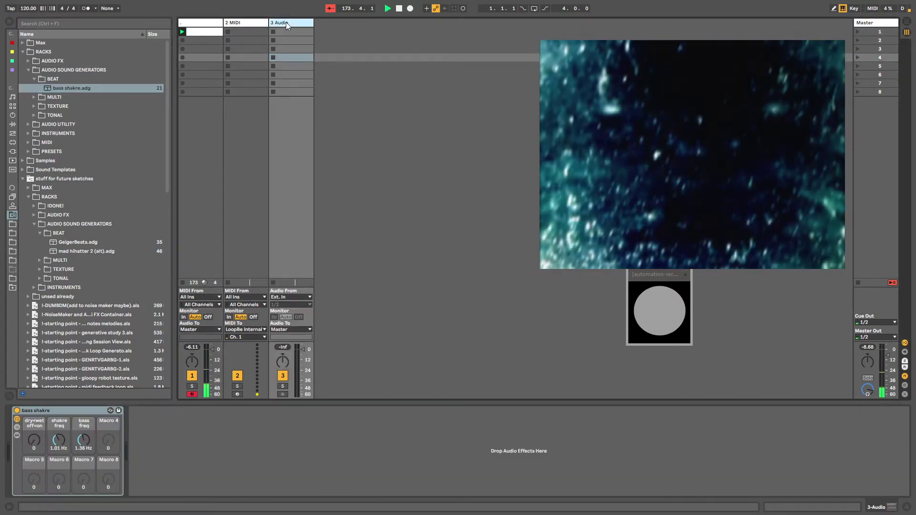
Add a MIDI track before the LFO MIDI track, and move the bass shakre rack and the first track's Envelope Follower onto it
key(ctrl+shift+t)
click(283, 24)
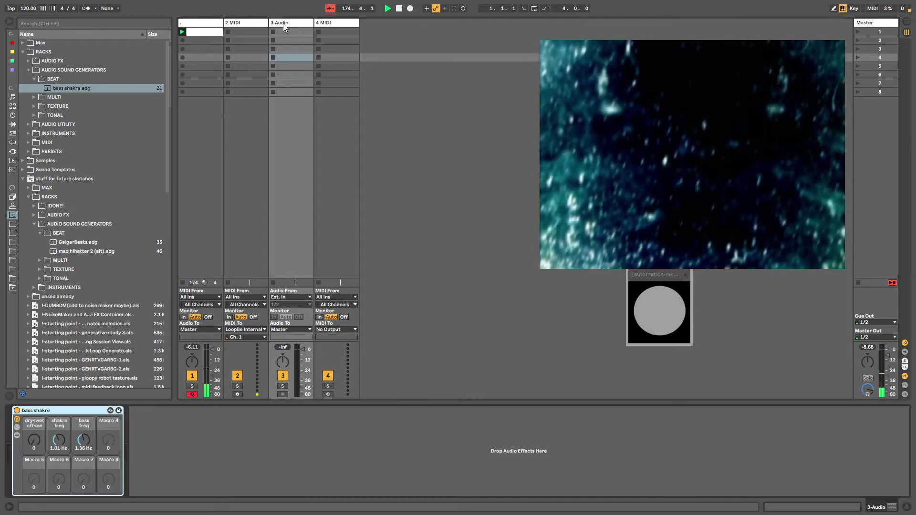
drag(283, 40, 229, 27)
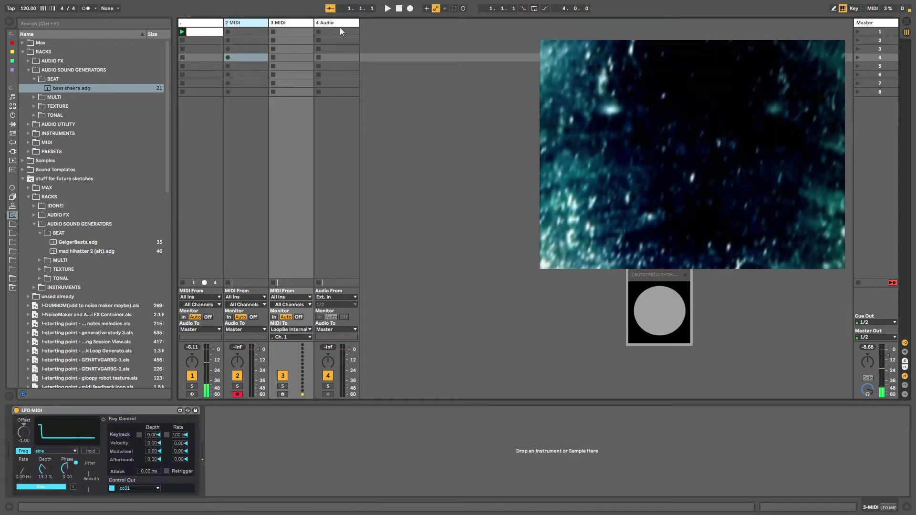
click(212, 24)
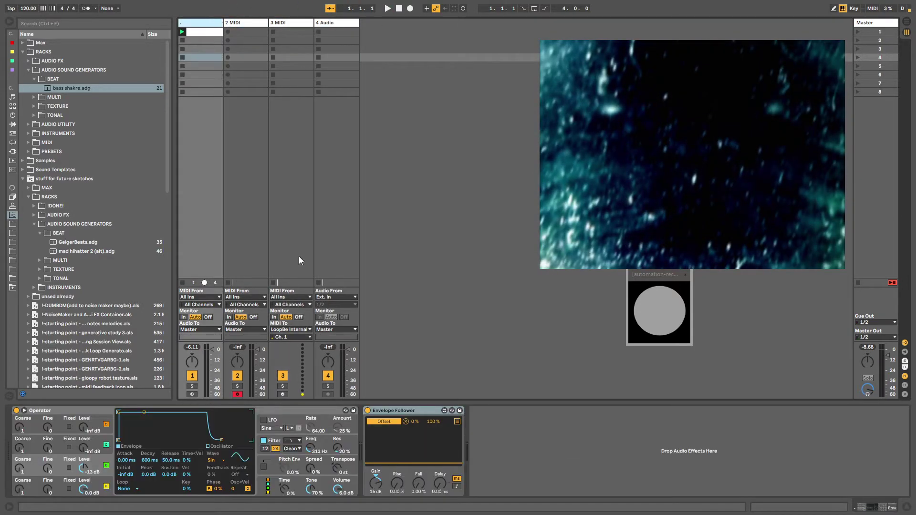
click(247, 134)
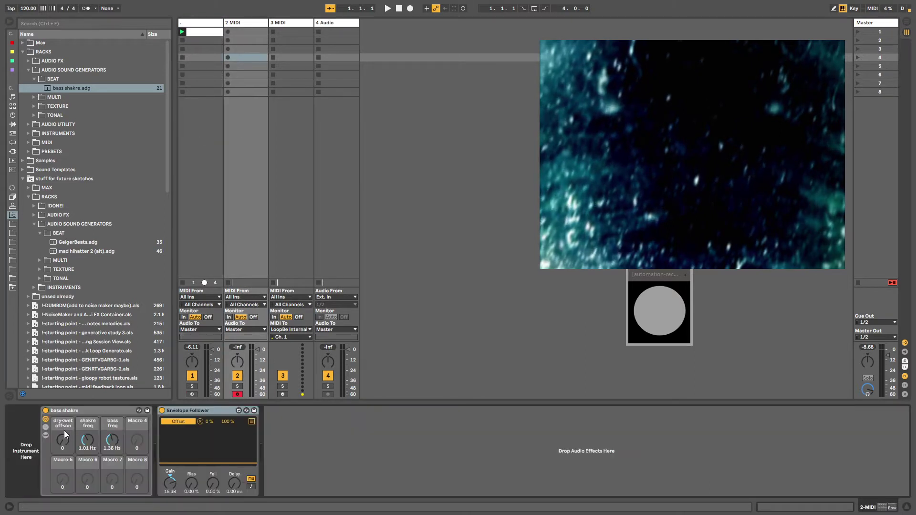
Set the bass shakre rack's dry+wet macro to 54, shakre freq to 2.32 Hz and bass freq to 0.96 Hz
drag(63, 441, 63, 417)
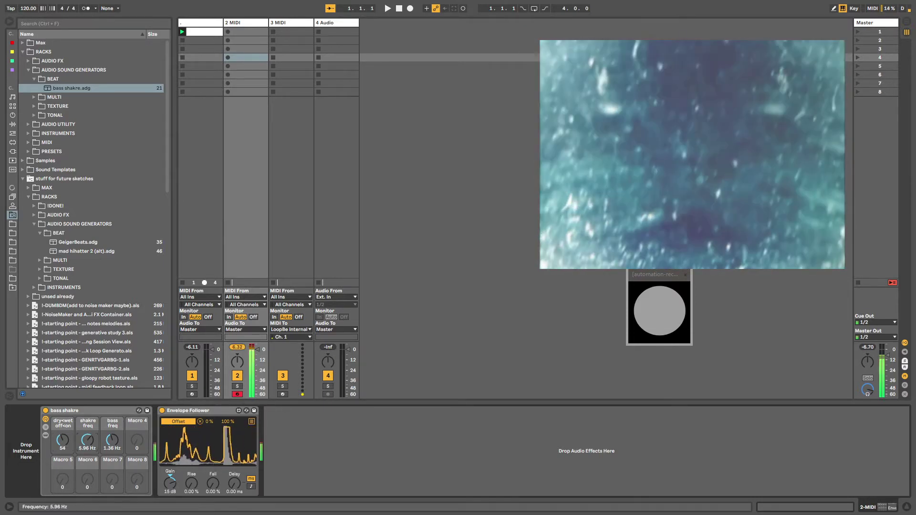
drag(87, 440, 87, 434)
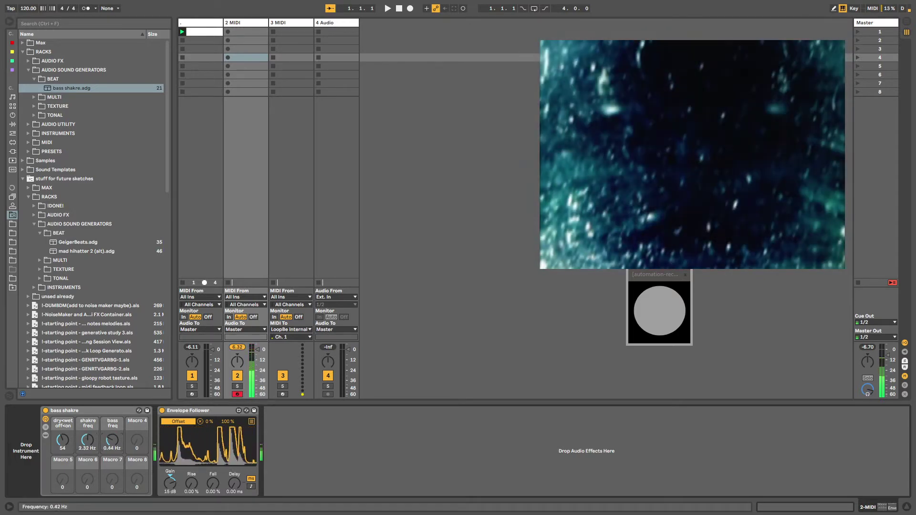
drag(112, 440, 112, 435)
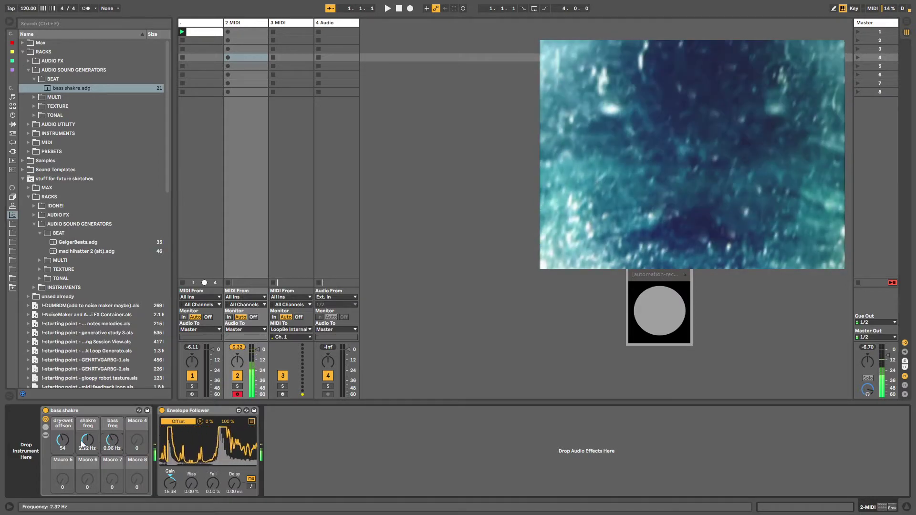
Show the bass shakre chains, set hatshakre to -9.6 dB and bass to -17.7 dB, and raise the dry+wet macro to 98
click(45, 427)
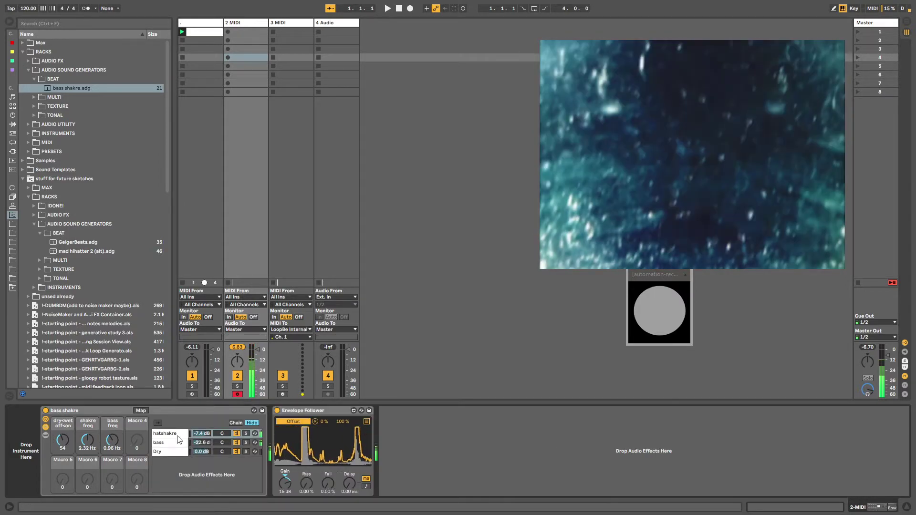
drag(202, 434, 202, 438)
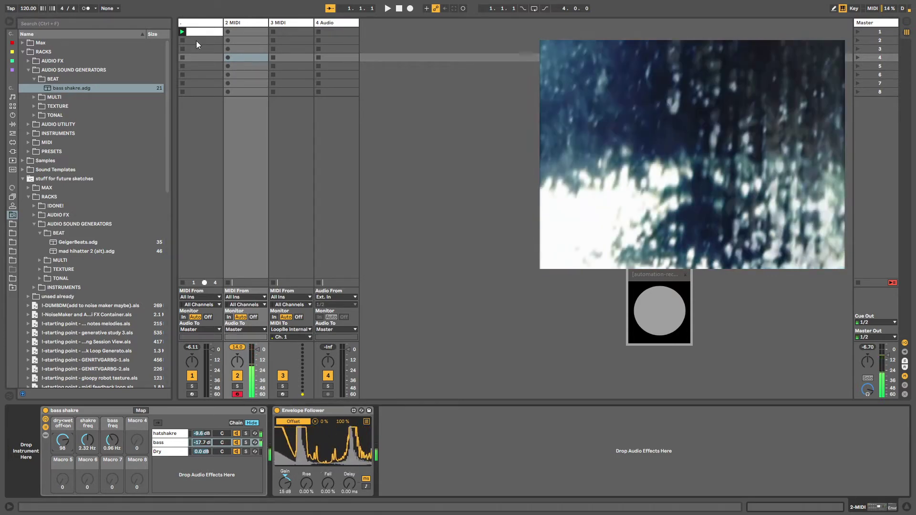
Delete the empty fourth audio track and select the hatshakre chain of the bass shakre rack on the second track
click(210, 30)
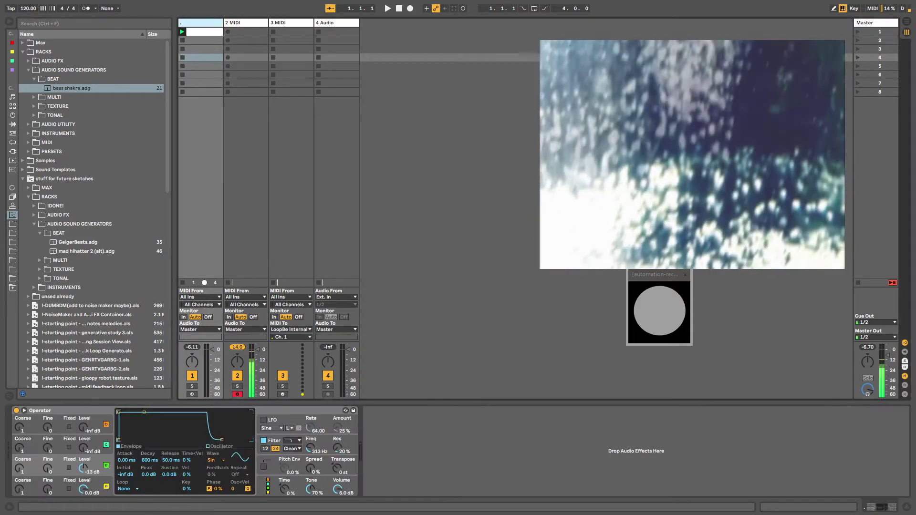
click(288, 26)
click(330, 22)
key(Delete)
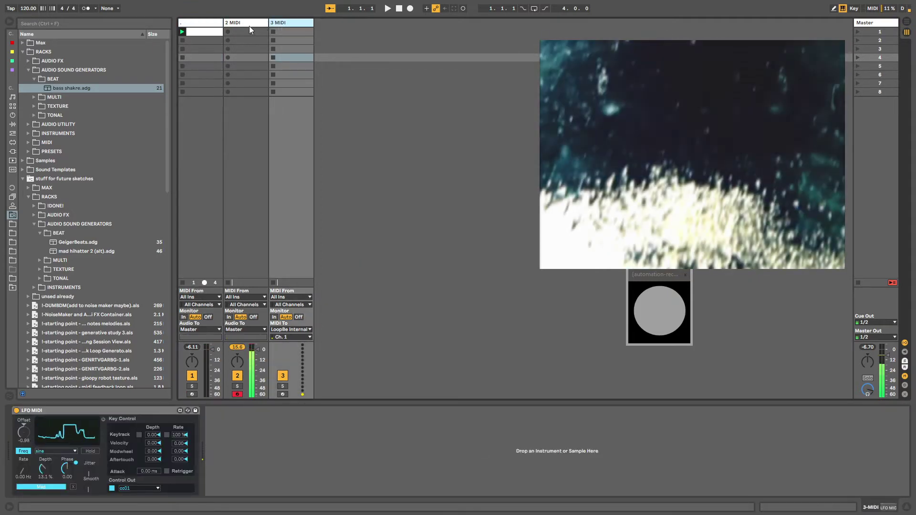
click(249, 26)
click(163, 434)
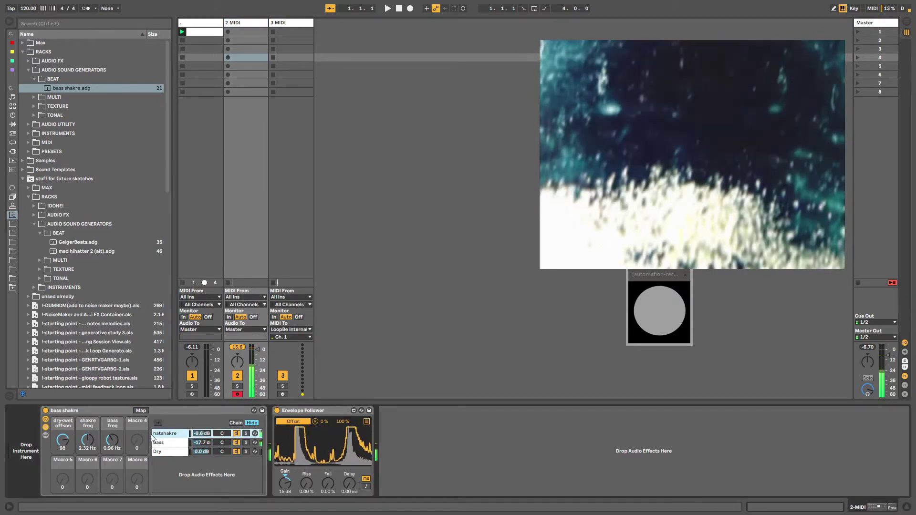
Show the hatshakre chain's devices and collapse the stuff for future sketches folder in the browser
click(194, 444)
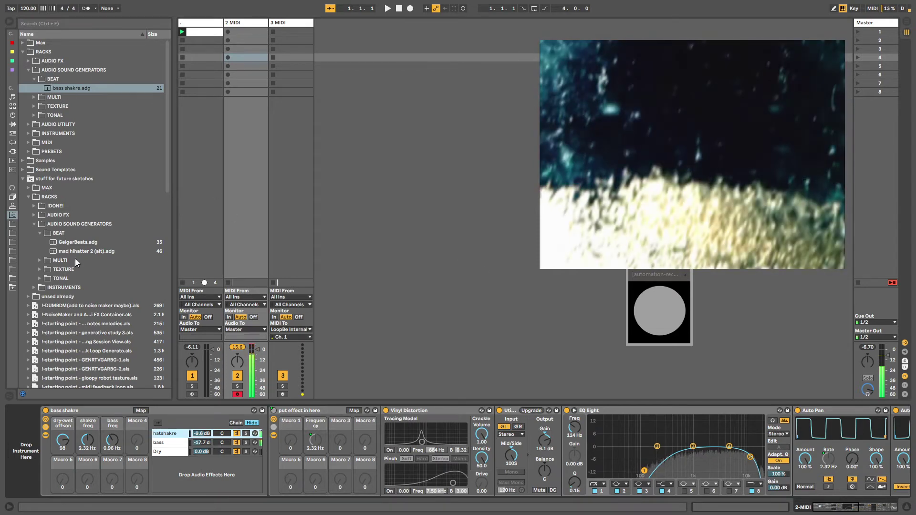
click(23, 179)
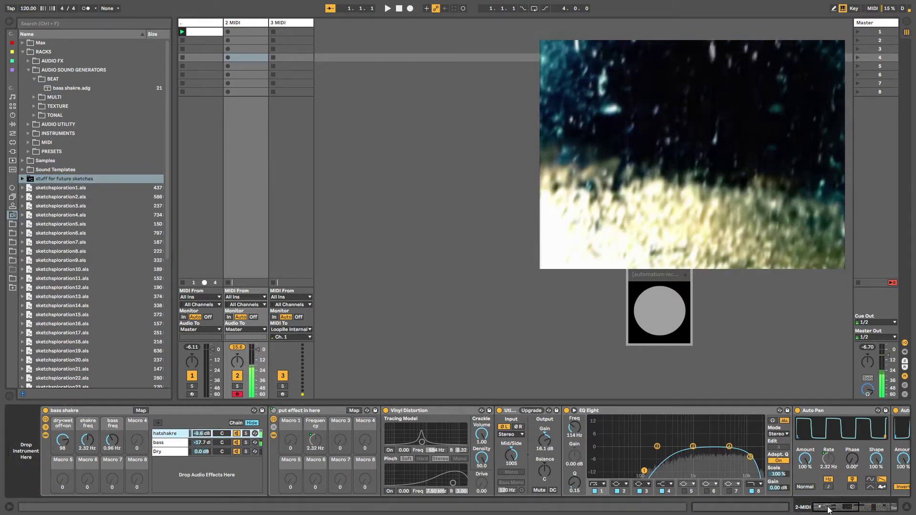
mouse_move(827, 510)
mouse_down()
mouse_move(857, 510)
mouse_move(819, 513)
mouse_up()
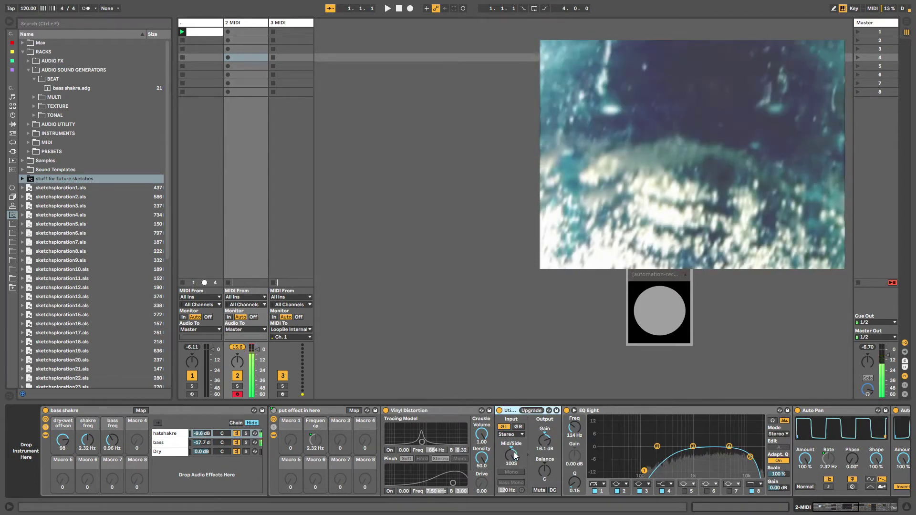
Examine the hatshakre chain's Utility, EQ Eight and two Auto Pan devices, including the macro-controlled Auto Pan rates
scroll(820, 507, right, 5)
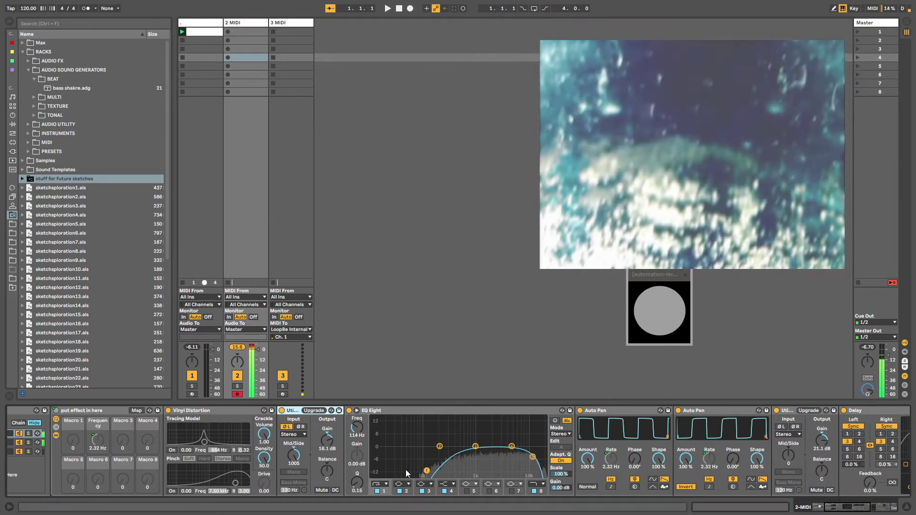
click(596, 411)
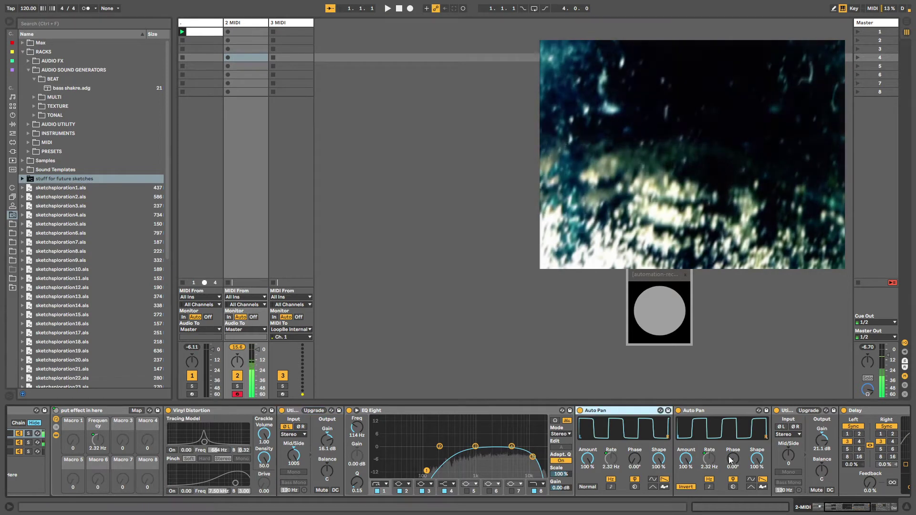
scroll(830, 510, right, 3)
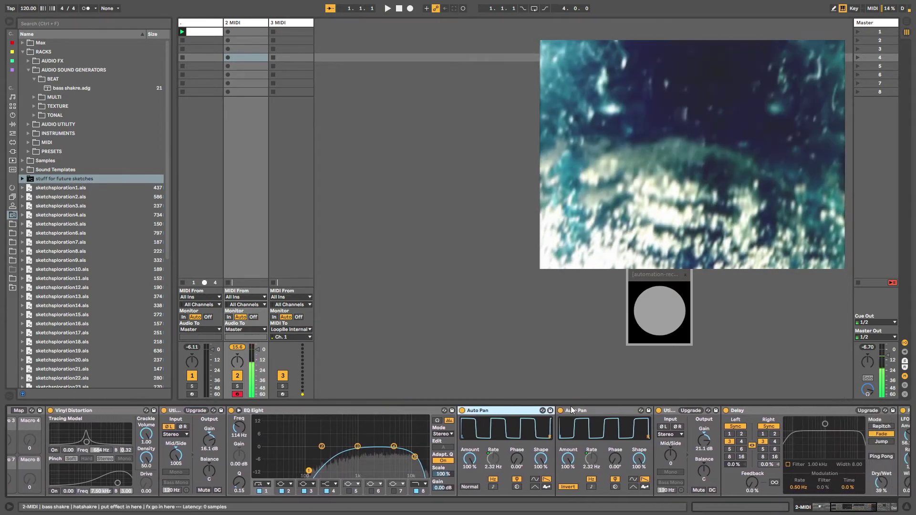
click(586, 413)
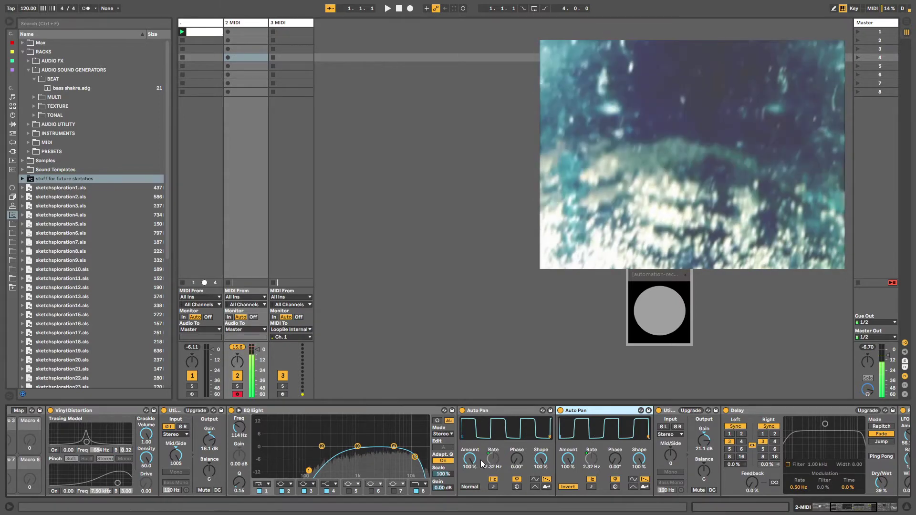
click(494, 461)
click(592, 460)
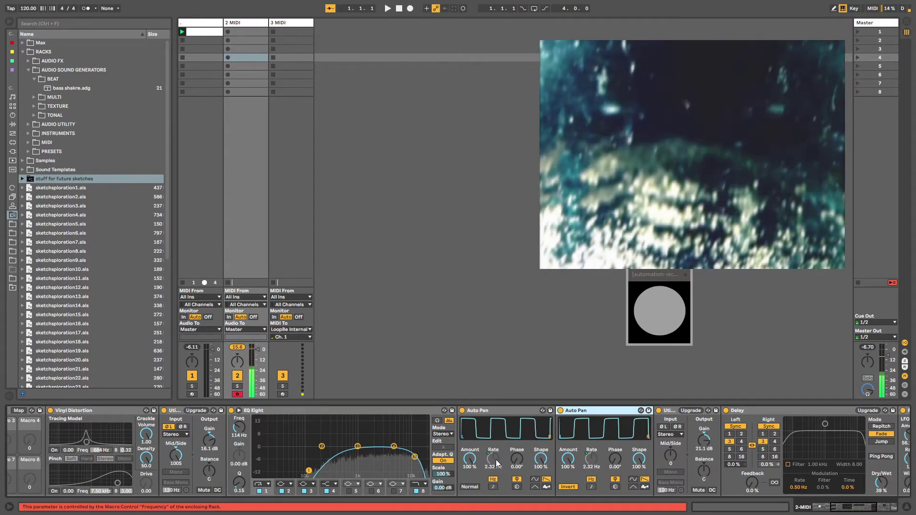
Check the macro mappings of the bass shakre rack and leave mapping mode
drag(845, 508, 832, 508)
click(69, 410)
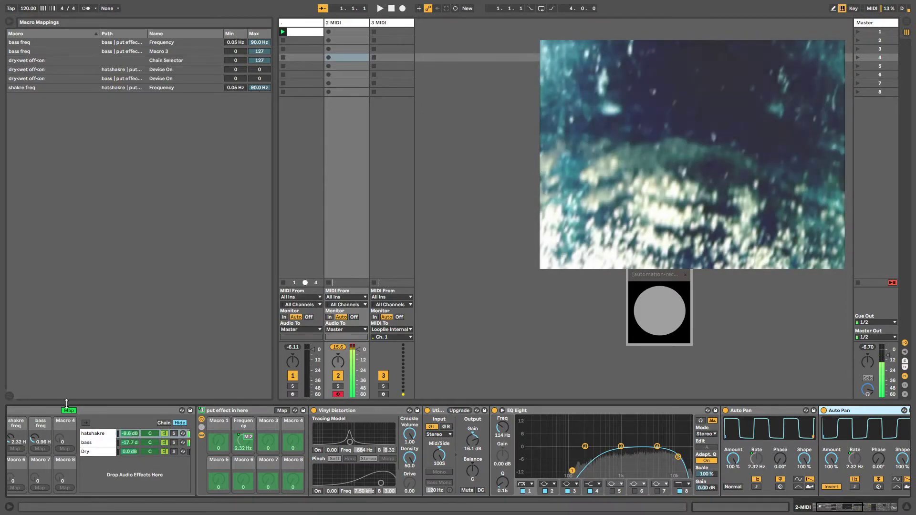
click(68, 410)
Review the hatshakre chain's Utility and Delay, and set its Frequency Shifter's frequency to 2.04 Hz
drag(827, 506, 851, 508)
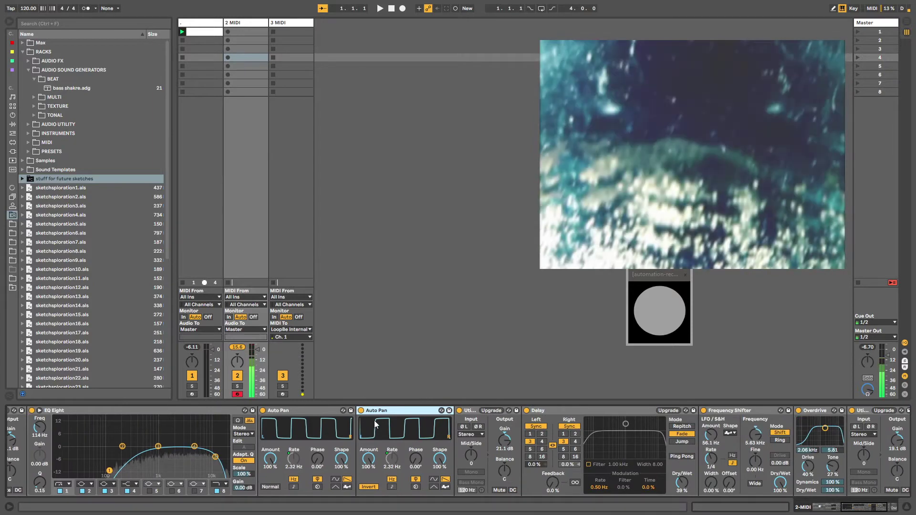
click(461, 413)
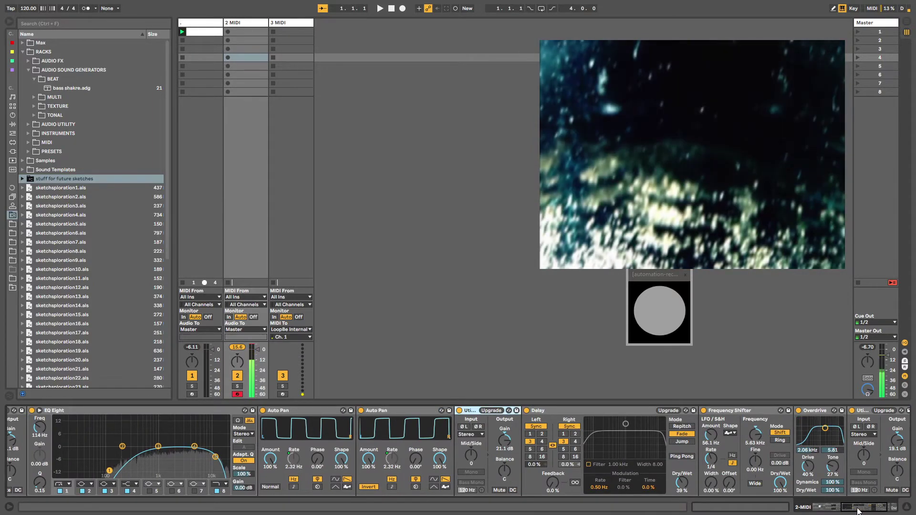
drag(857, 511, 866, 512)
click(450, 411)
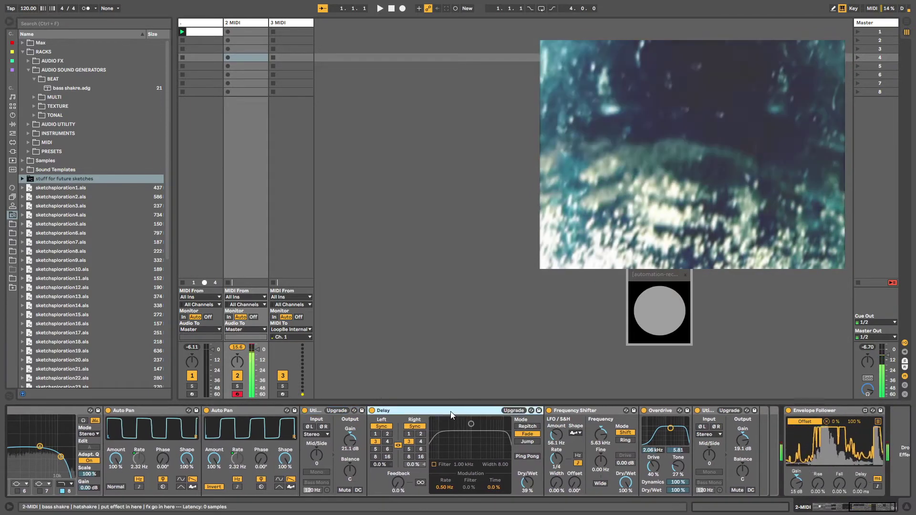
click(527, 485)
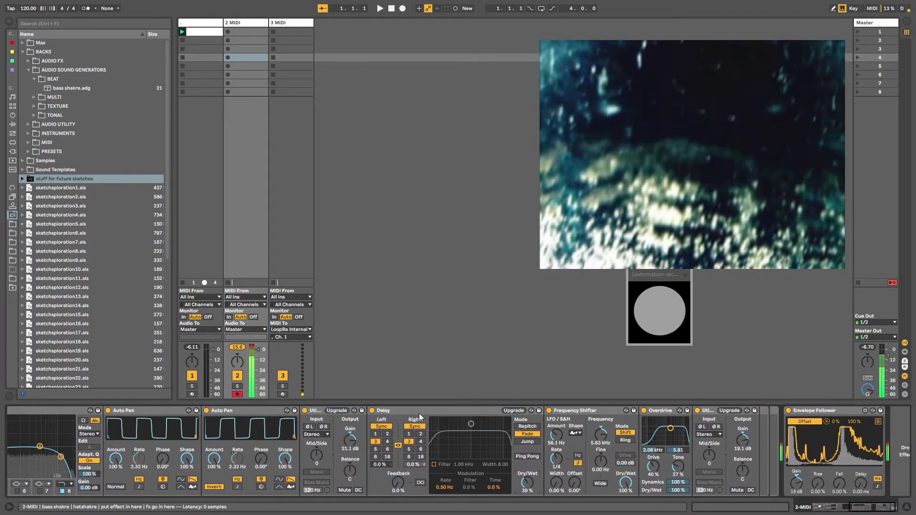
click(444, 410)
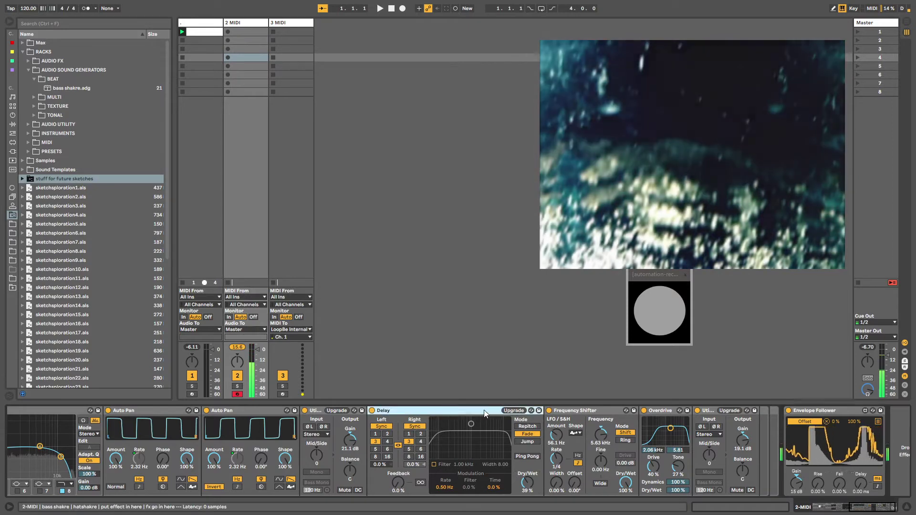
click(569, 411)
drag(856, 508, 866, 510)
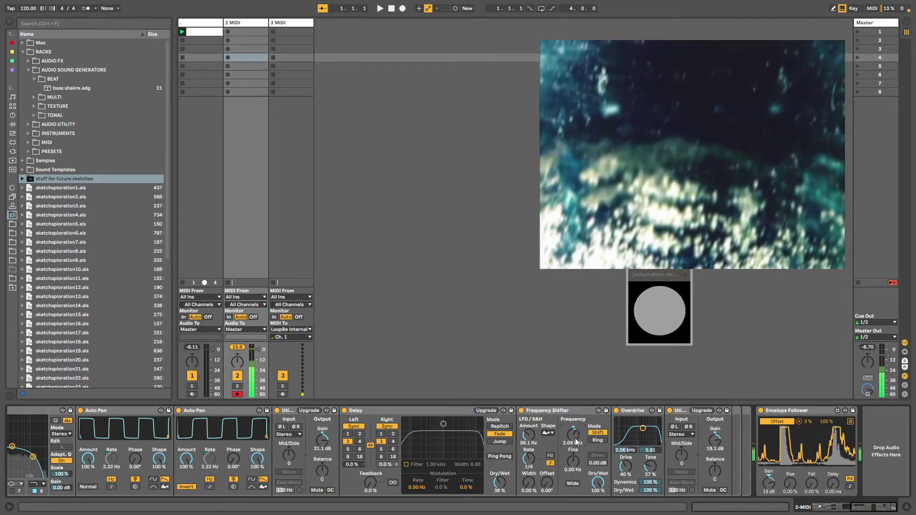
Switch to the bass chain and show the fx go in here chain and devices of its nested put effect in here rack
drag(880, 510, 826, 510)
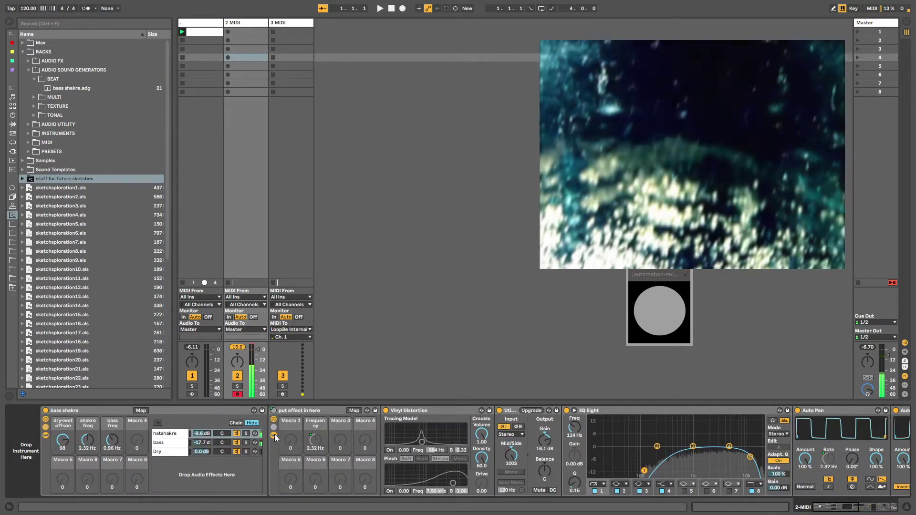
click(274, 434)
click(172, 442)
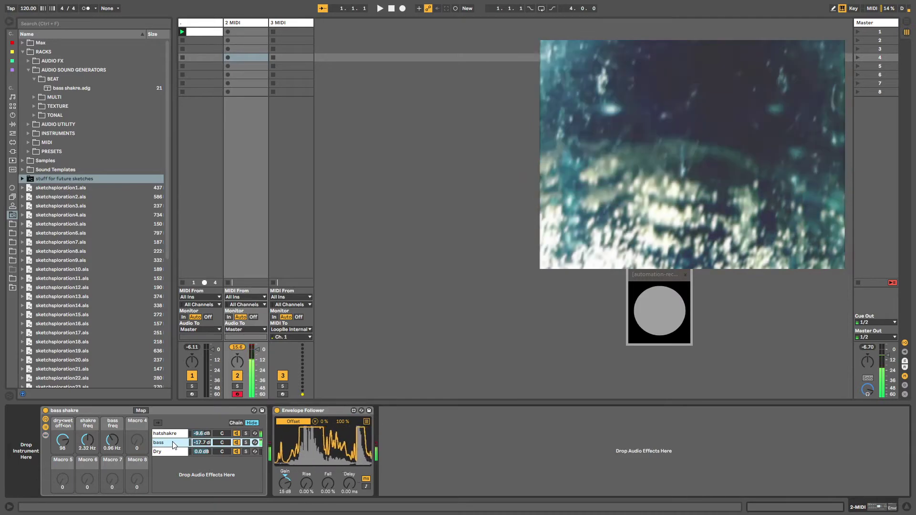
double_click(173, 442)
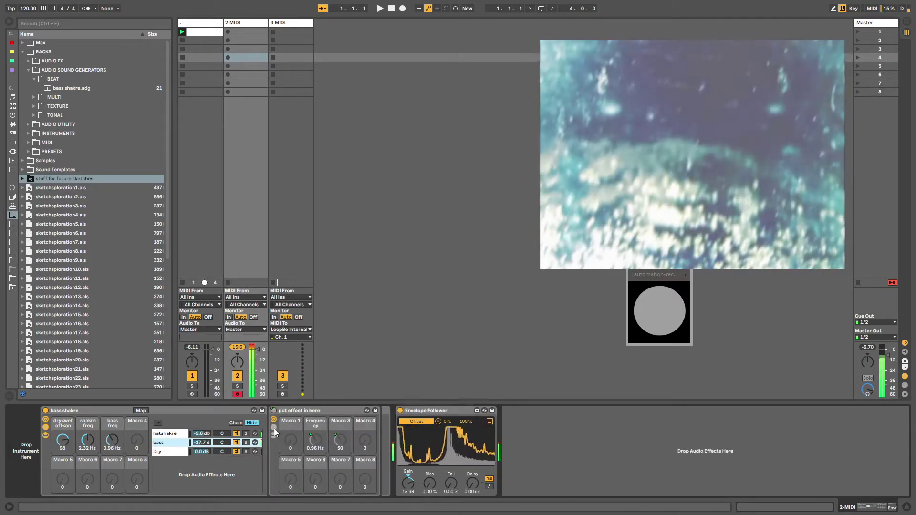
click(274, 426)
click(391, 434)
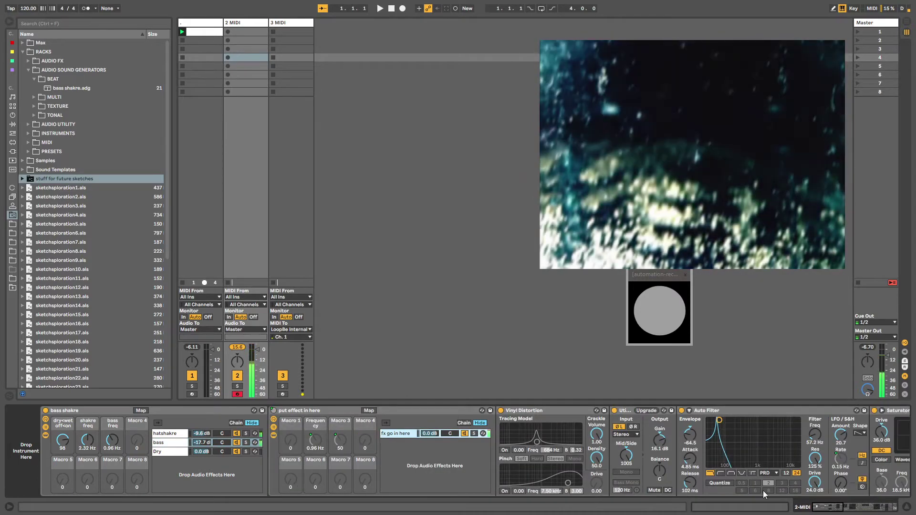
Check the circuit type options of the bass chain's Auto Filter and leave it on PRD
drag(834, 512, 845, 510)
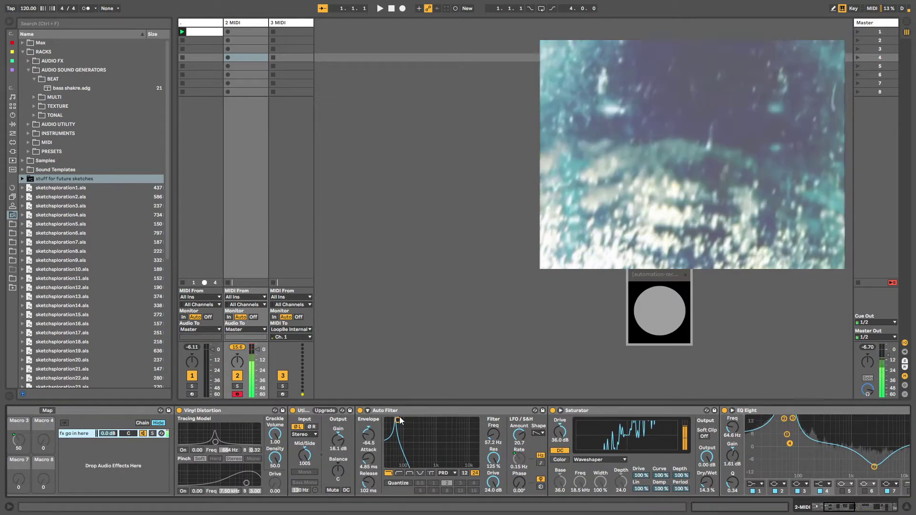
click(447, 474)
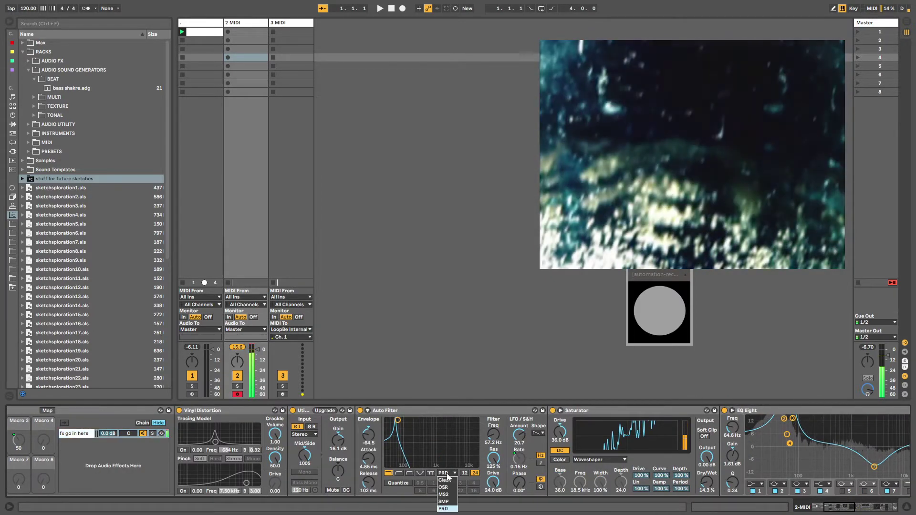
click(446, 474)
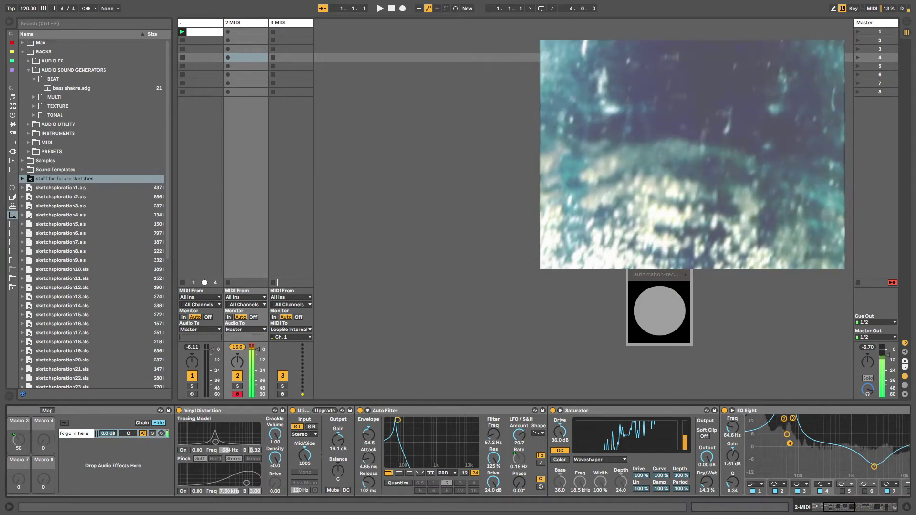
Examine the bass chain's Saturator, its two expanded Auto Pan devices and the Auto Filter's LFO rate
drag(834, 509, 840, 510)
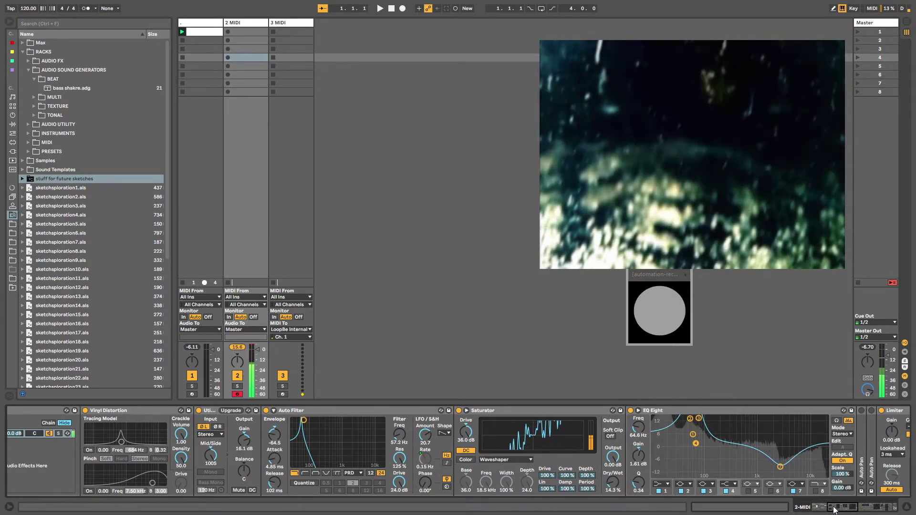
drag(834, 509, 838, 510)
click(388, 411)
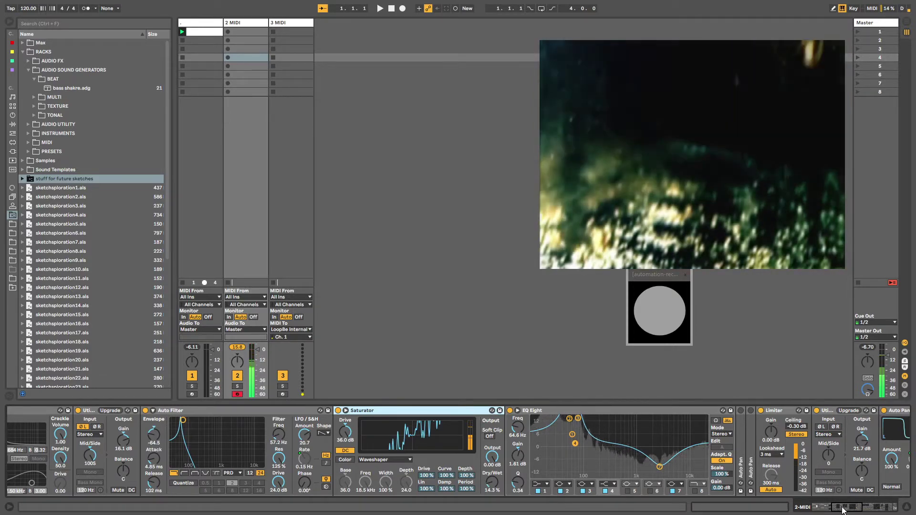
drag(843, 509, 857, 509)
click(506, 413)
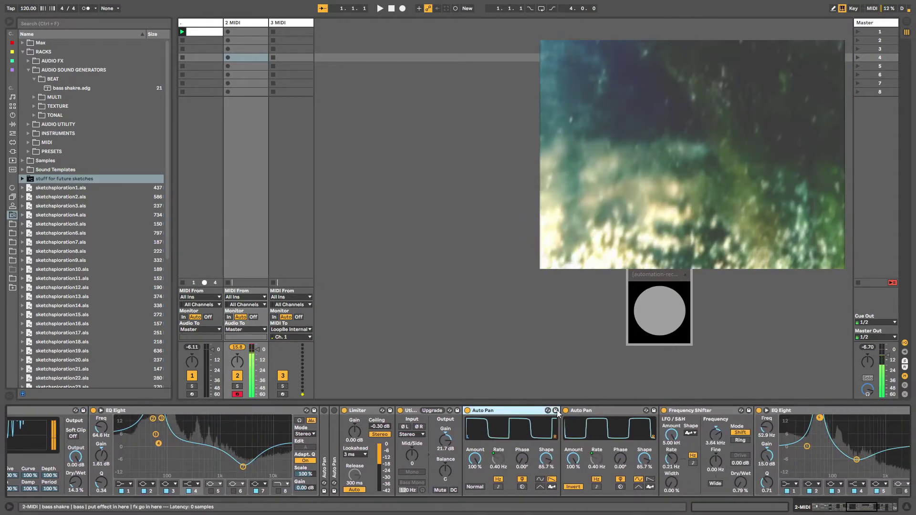
click(591, 413)
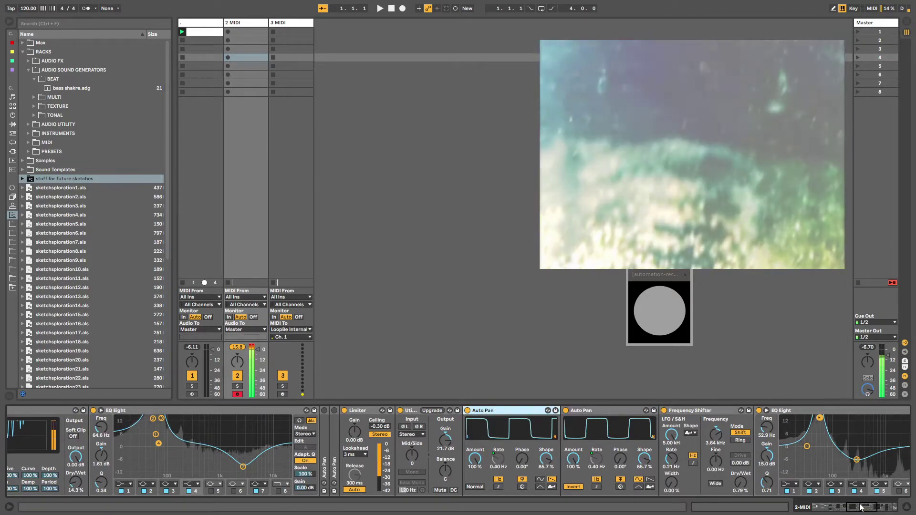
click(854, 509)
drag(854, 507, 846, 507)
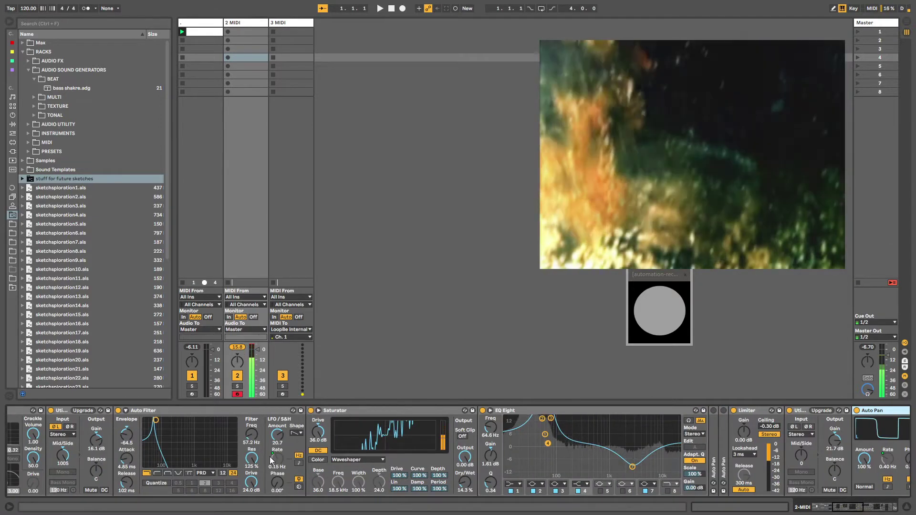
click(275, 464)
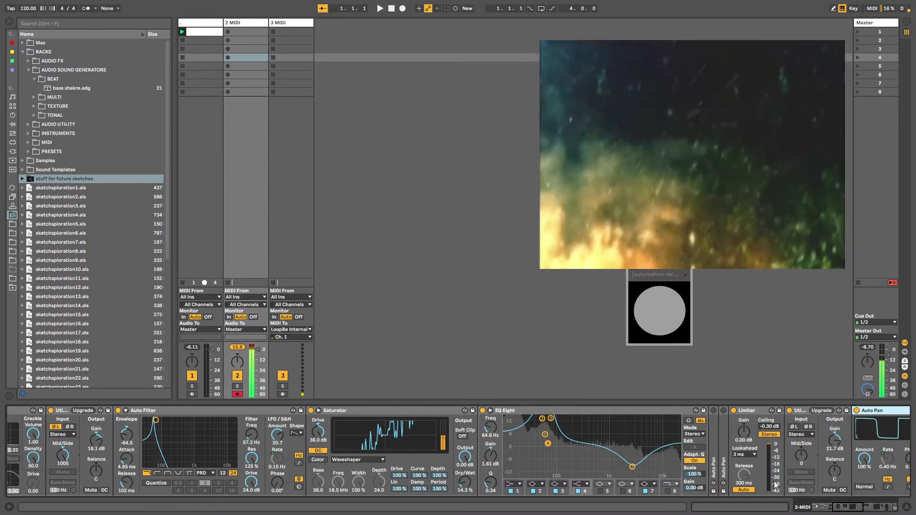
Delete the disabled Delay between Overdrive and Utility in the bass chain, and hide the bass shakre rack's chains and devices
drag(843, 507, 880, 511)
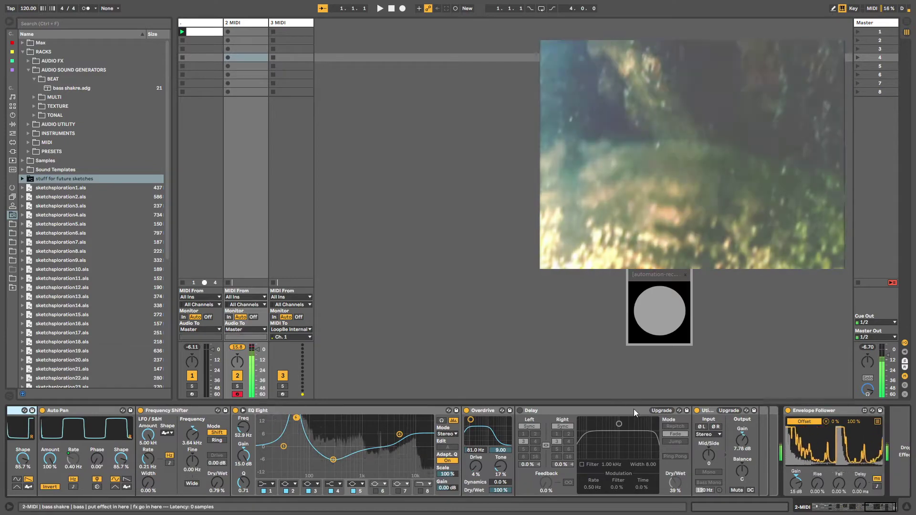
scroll(628, 408, right, 5)
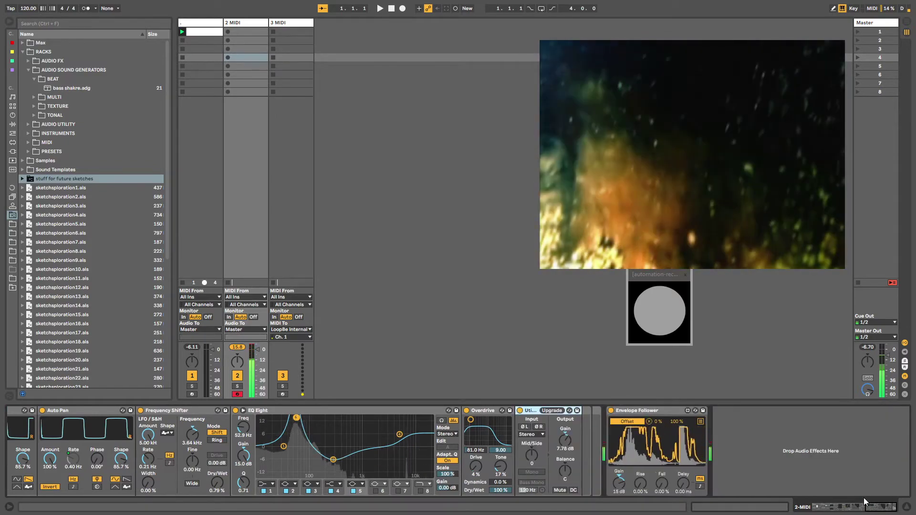
click(868, 510)
drag(868, 510, 829, 509)
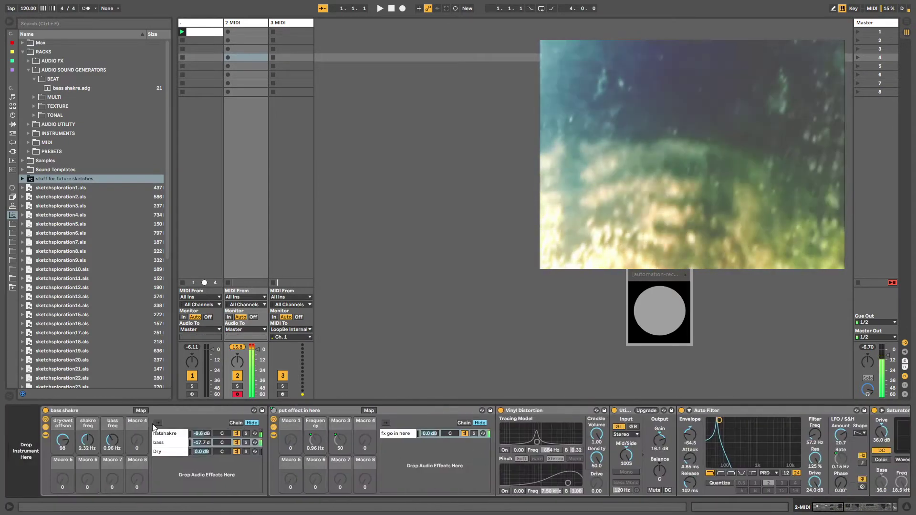
click(45, 428)
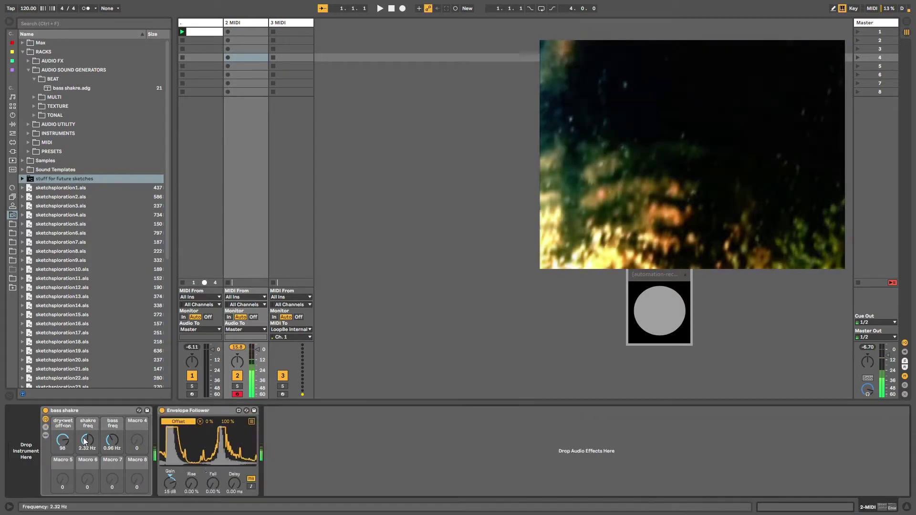
Vary the bass shakre rack's bass freq macro and set it to 0.50 Hz, and set shakre freq to 90.0 Hz
drag(112, 439, 112, 417)
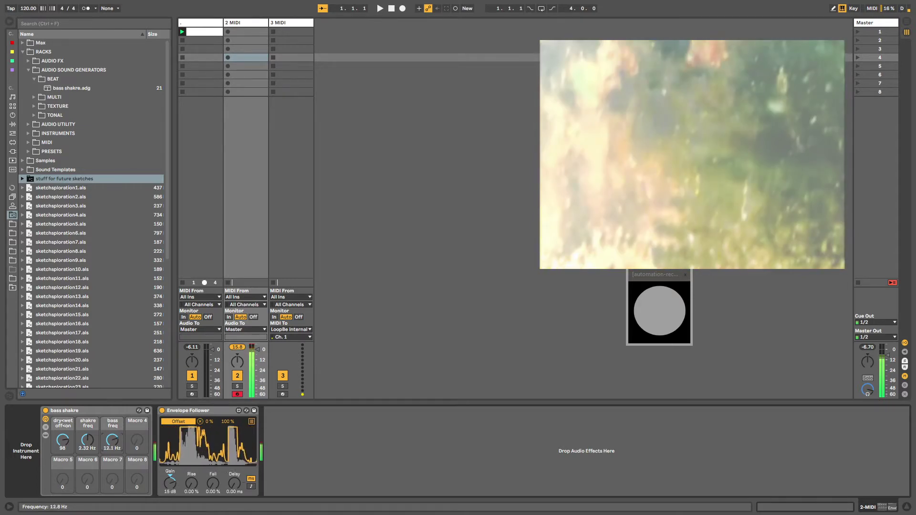
drag(113, 472, 112, 491)
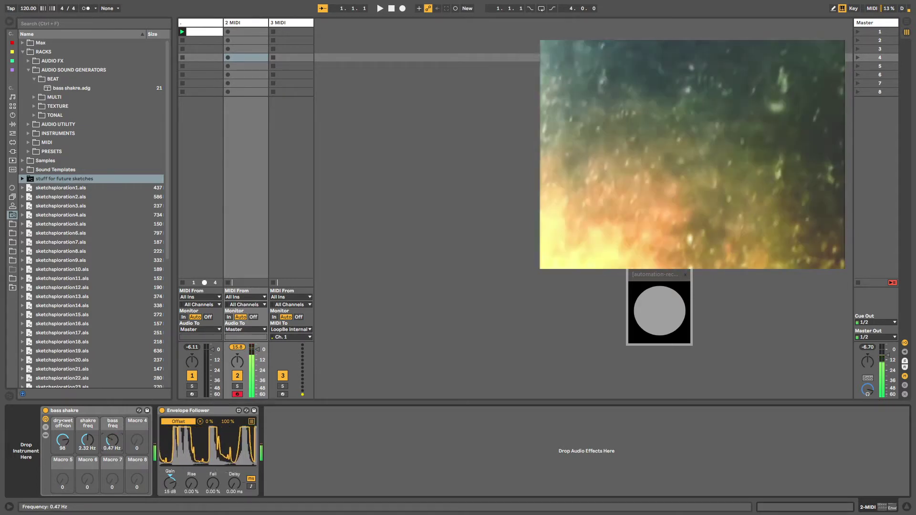
drag(113, 439, 88, 395)
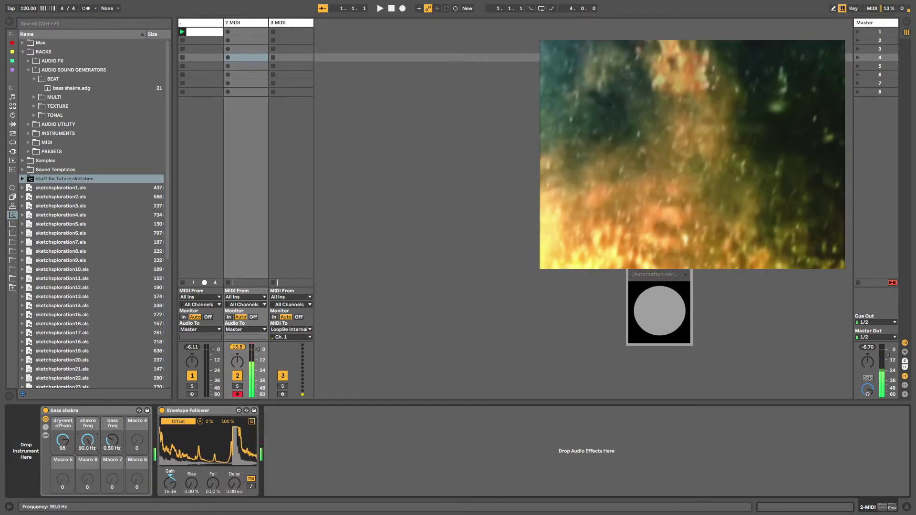
Vary the bass shakre rack's frequency macros and settle shakre freq at 0.15 Hz and bass freq at 0.53 Hz
drag(87, 440, 87, 434)
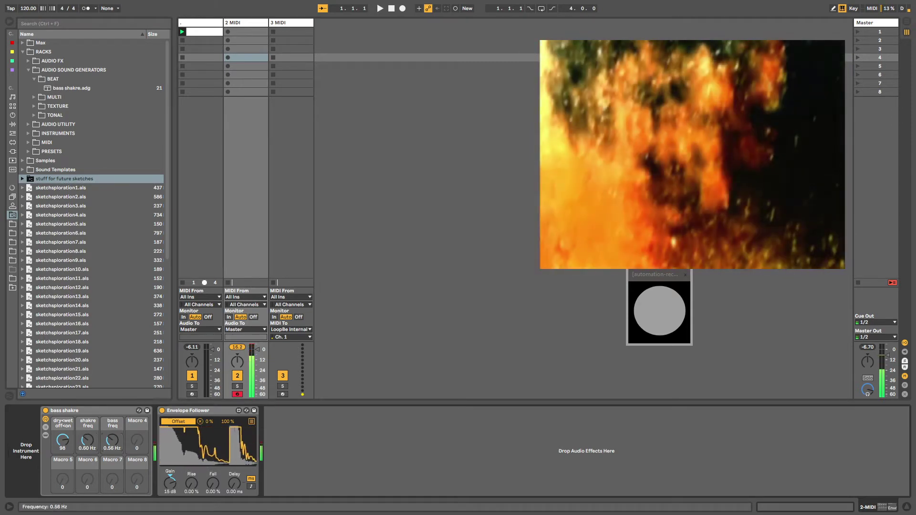
drag(113, 440, 88, 465)
click(112, 439)
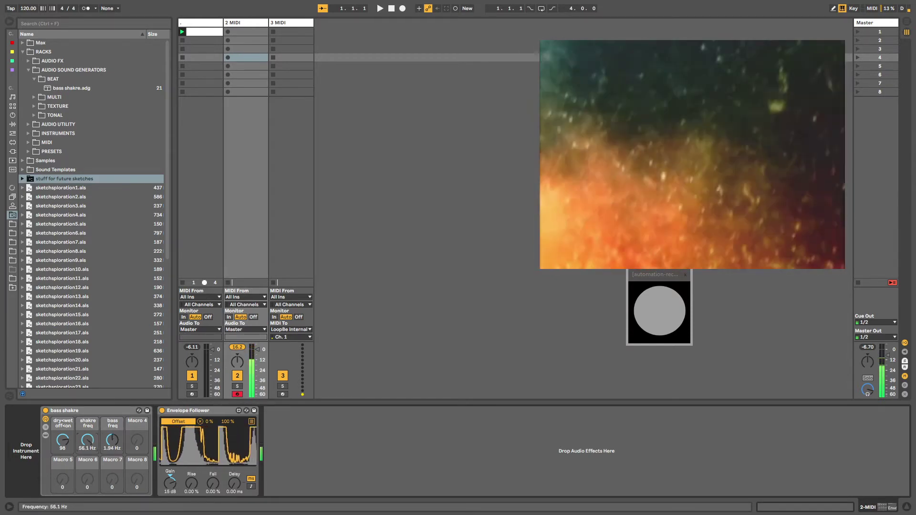
drag(87, 439, 112, 465)
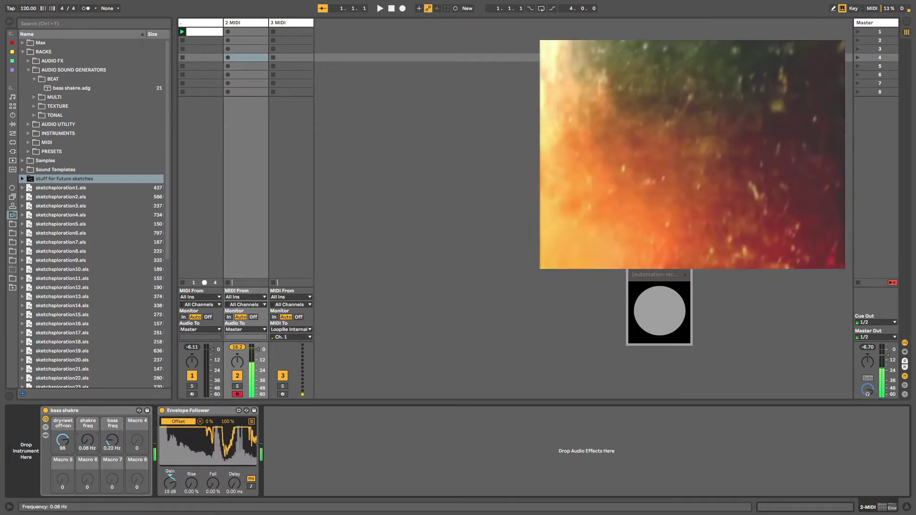
mouse_move(84, 438)
mouse_down()
mouse_move(85, 422)
mouse_move(85, 436)
mouse_up()
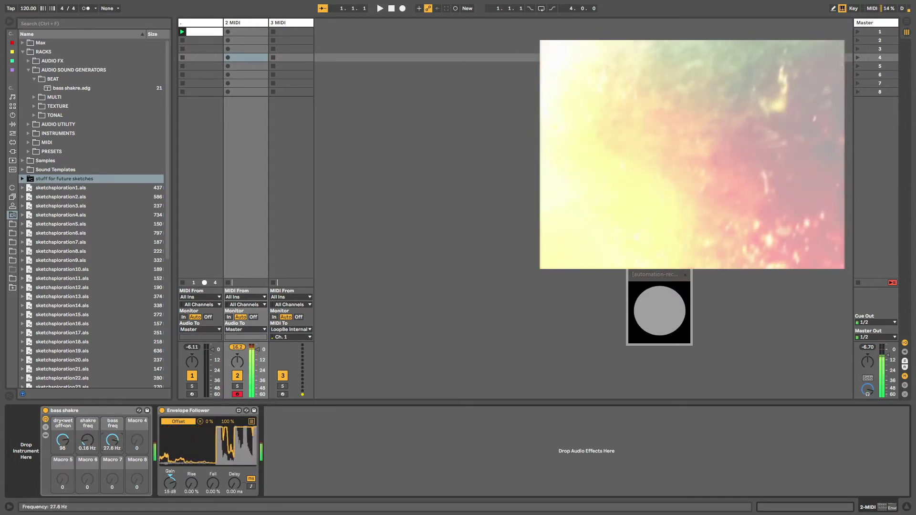
drag(87, 440, 87, 442)
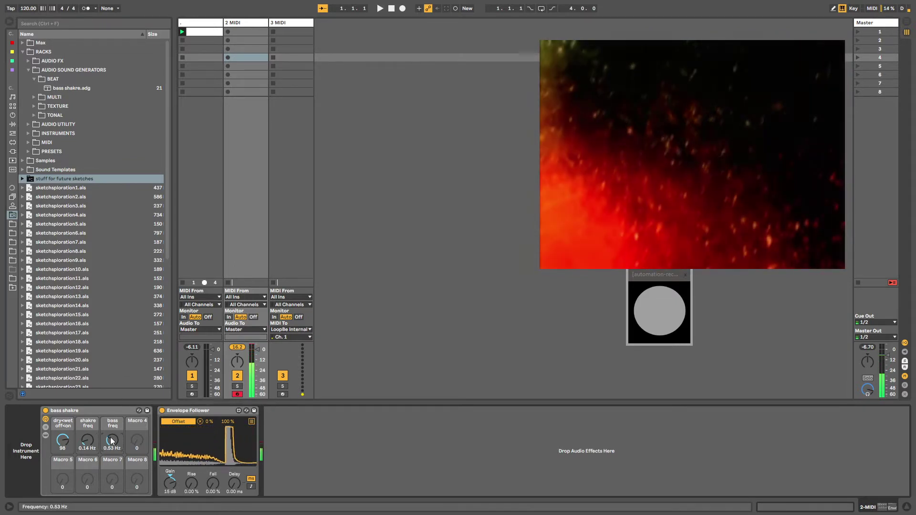
mouse_move(87, 440)
mouse_down()
mouse_move(87, 432)
mouse_move(88, 451)
mouse_up()
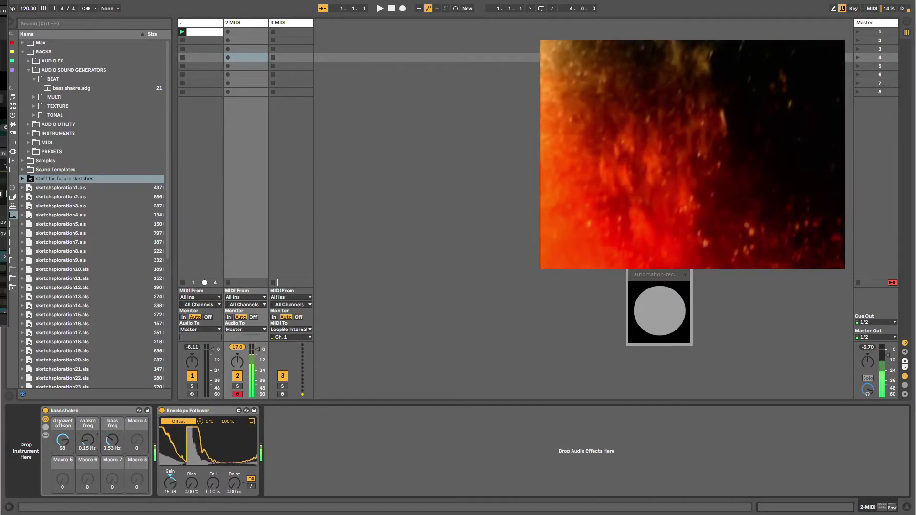
Bring the Resolume window into view, check the clip's Bright.Contrast brightness mapping, and move the window aside again
drag(7, 120, 289, 120)
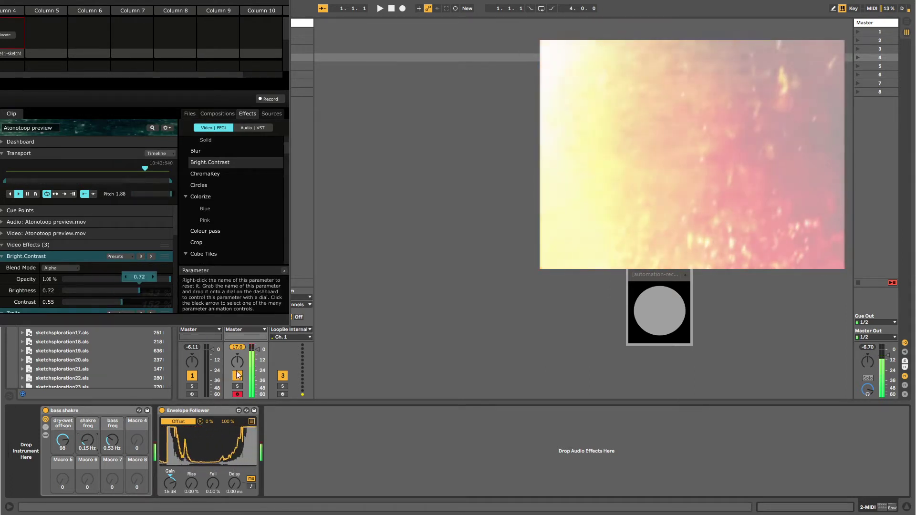
key(ctrl+shift+m)
click(116, 290)
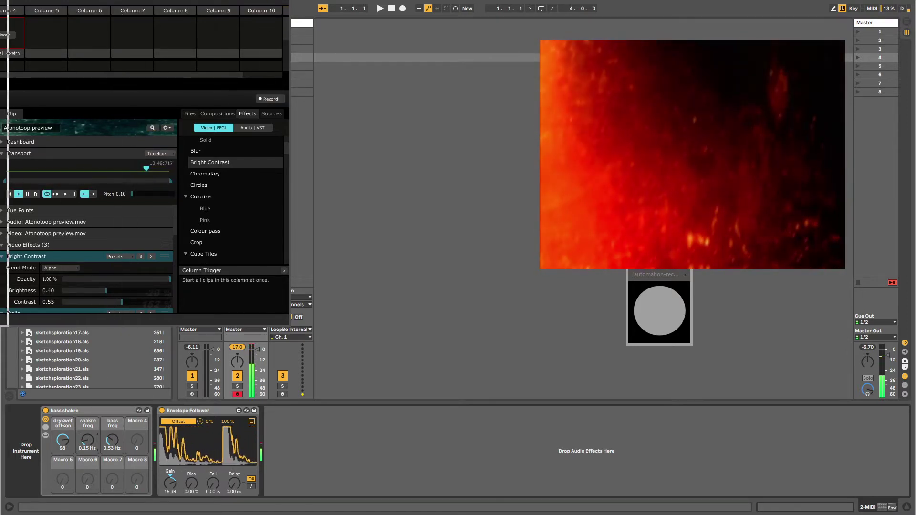
drag(282, 1, 0, 1)
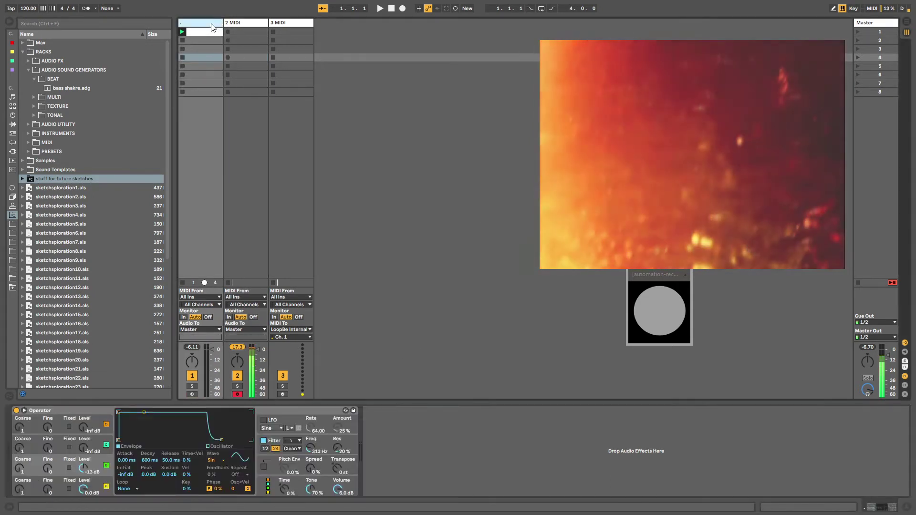
Rename the third track, which holds LFO MIDI, as midi to rez
click(245, 23)
click(271, 24)
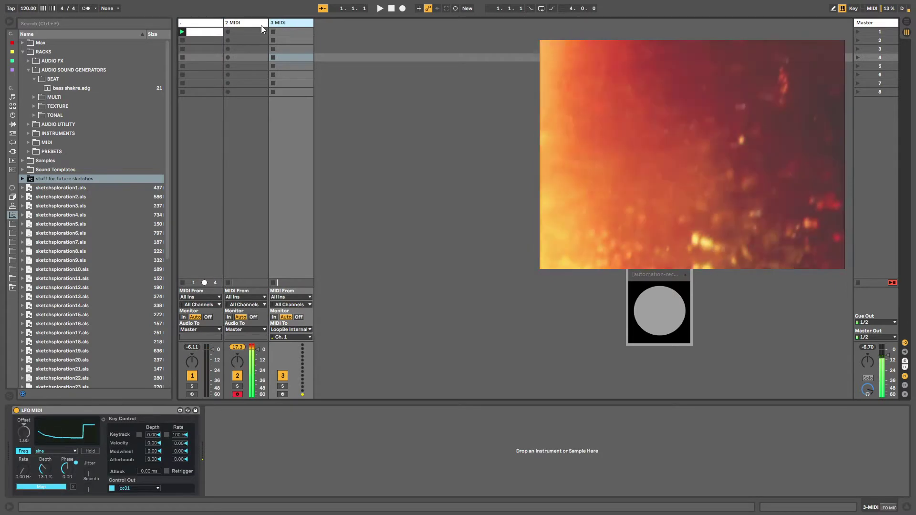
text(mid)
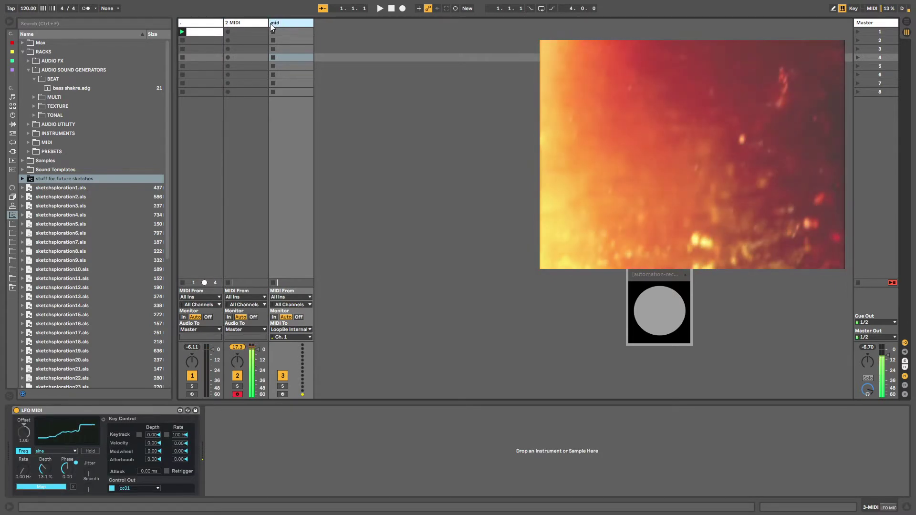
text(i to rez)
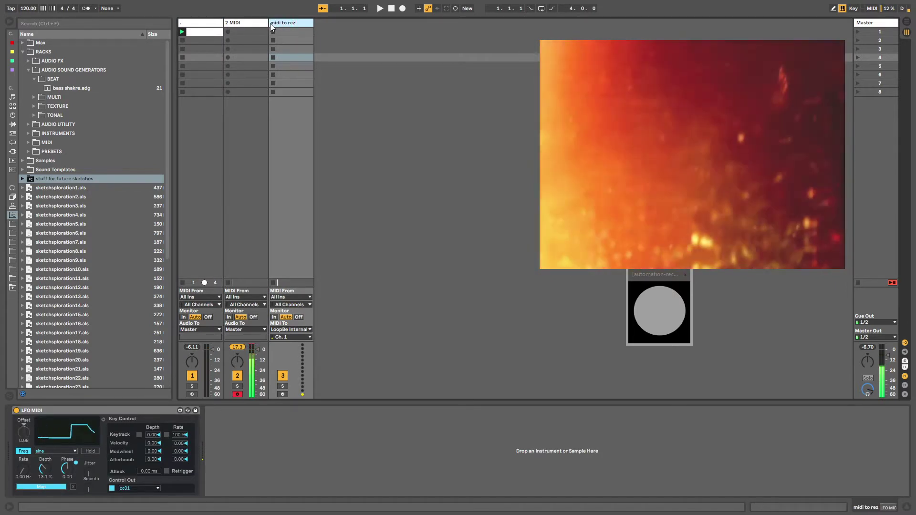
Rename the track holding the bass rack as bass shakre, and delete the first track with the Operator
click(250, 24)
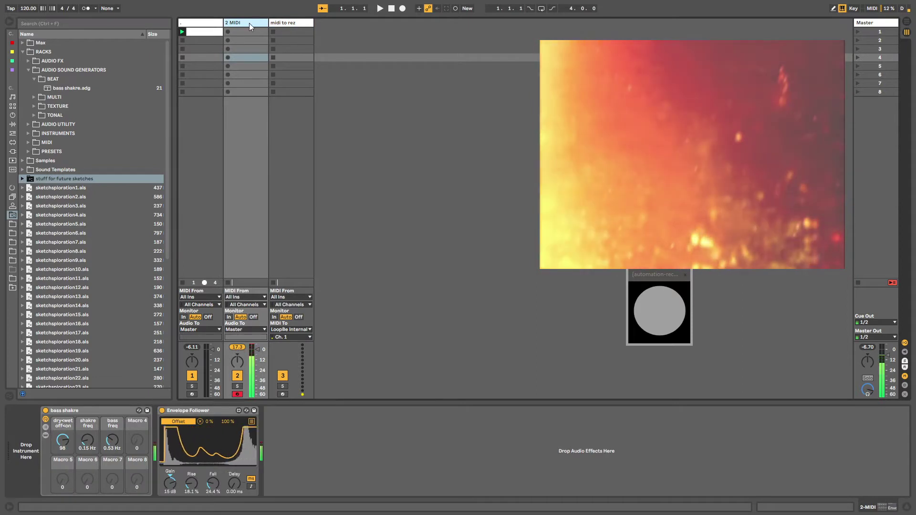
key(Delete)
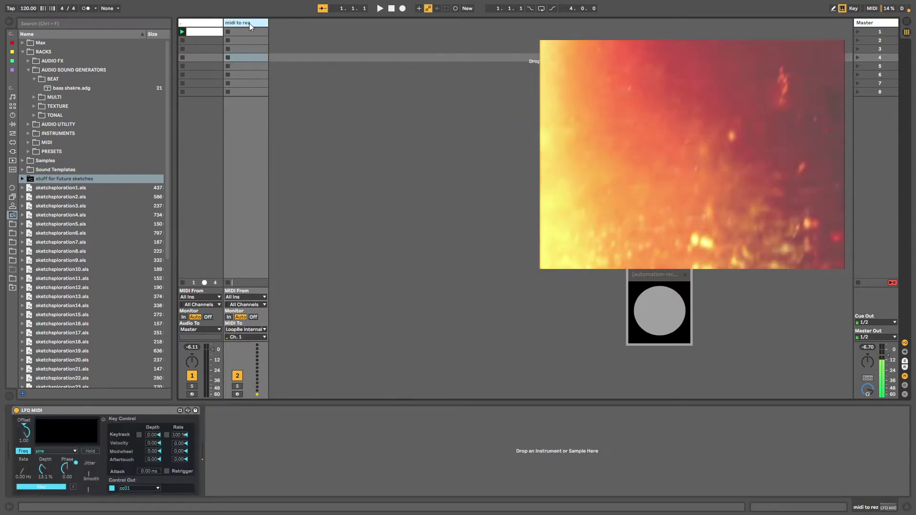
key(ctrl+z)
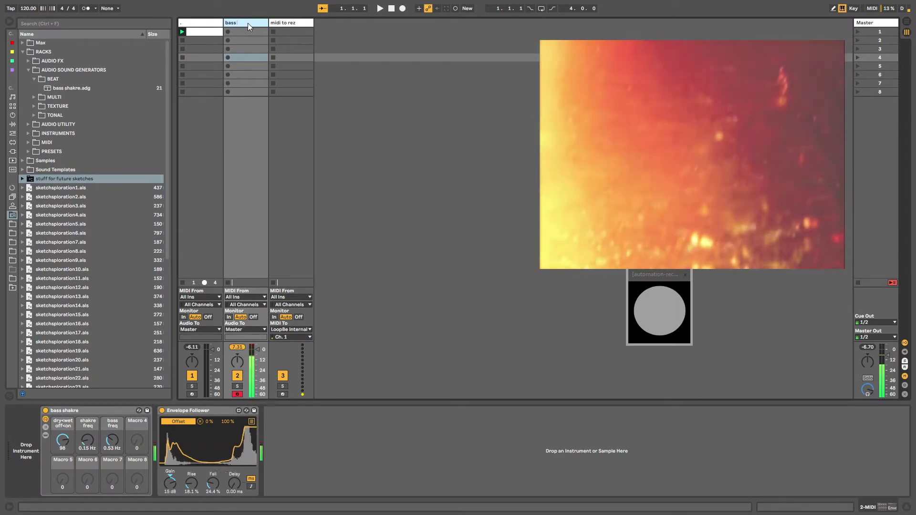
click(198, 23)
key(Delete)
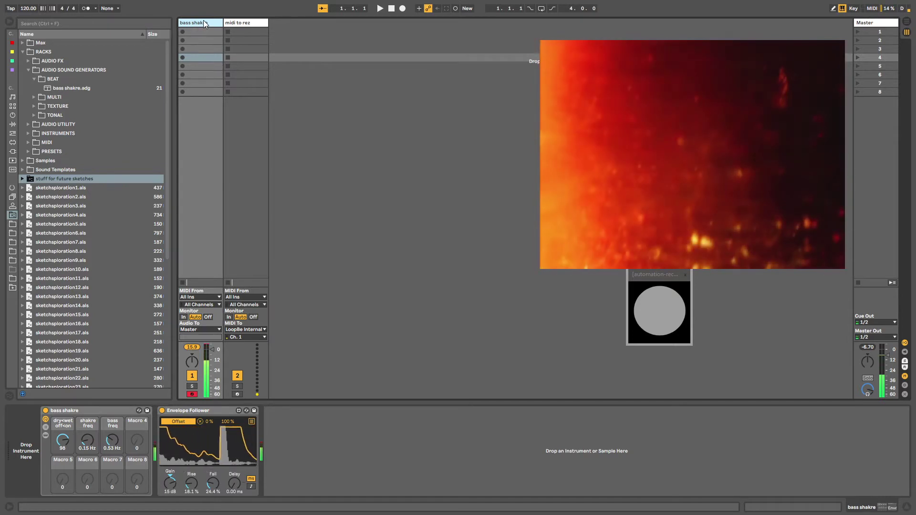
Insert a MIDI track after bass shakre and load the Analog instrument on it
key(ctrl+shift+t)
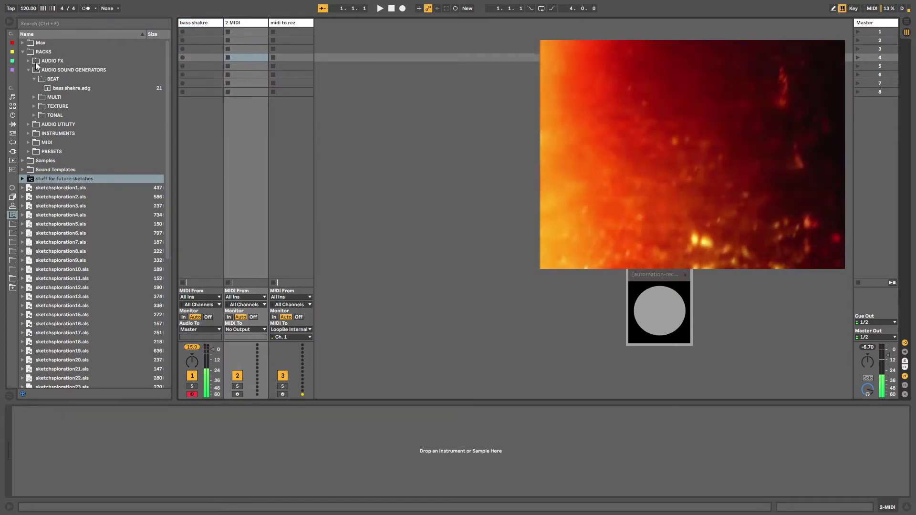
click(23, 52)
click(13, 106)
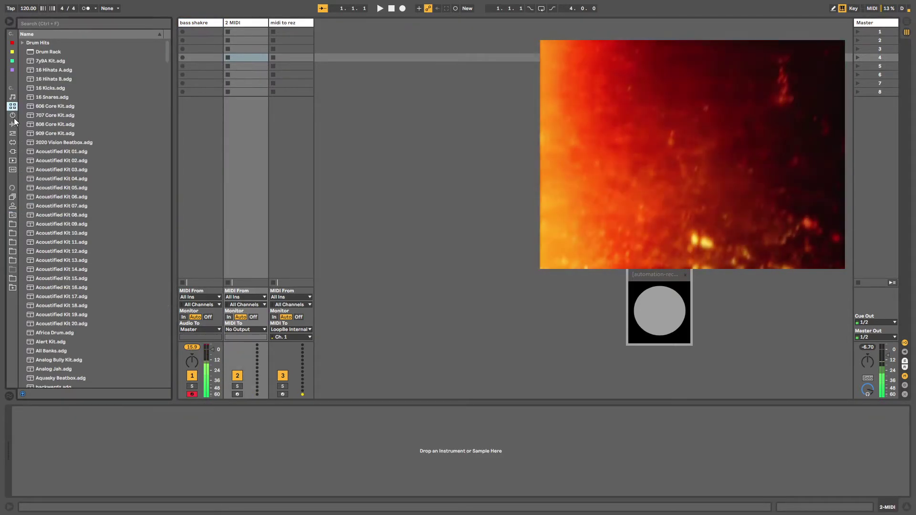
click(13, 115)
drag(40, 44, 243, 42)
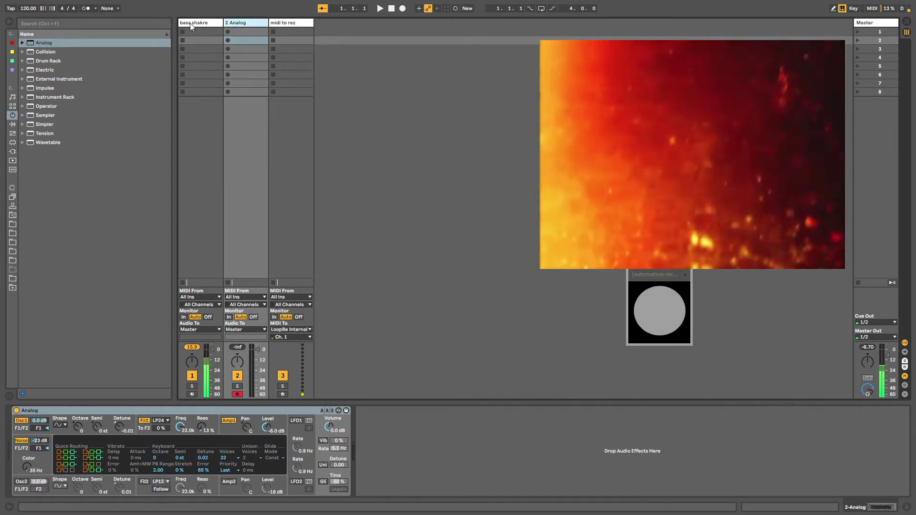
Add Convolution Reverb from the Max Audio folder after Envelope Follower on bass shakre, and set its Dry/Wet to 31.1%
click(190, 22)
click(290, 23)
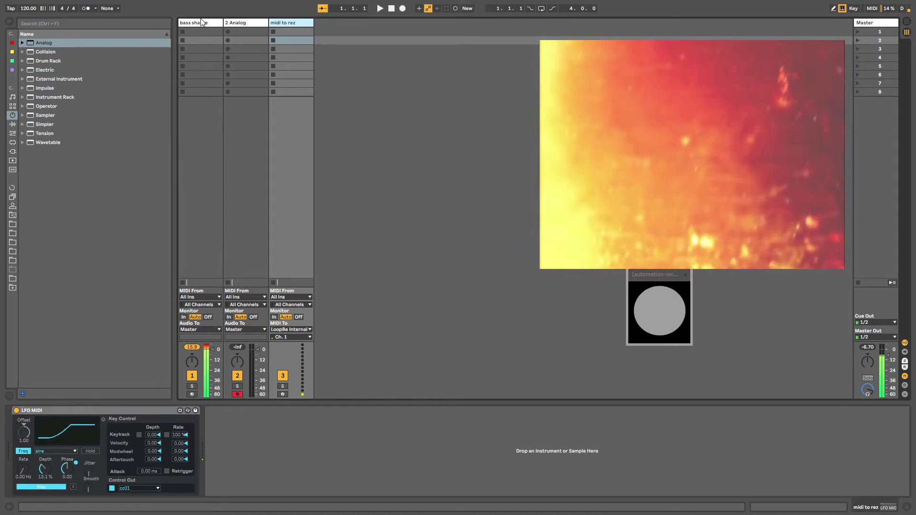
click(12, 215)
click(22, 43)
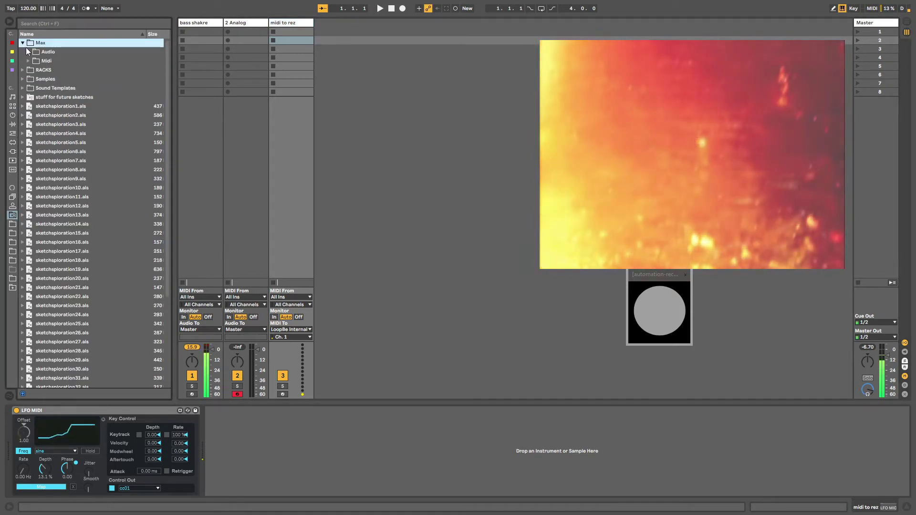
click(27, 51)
click(61, 79)
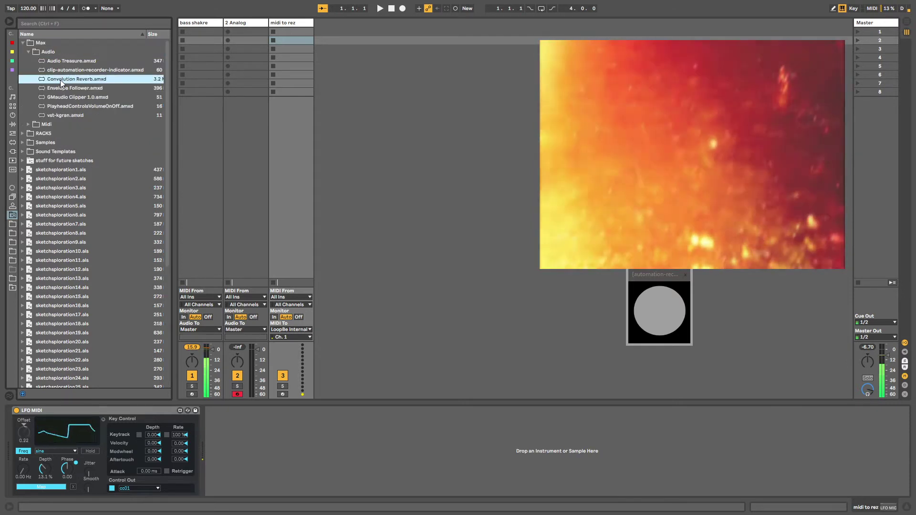
click(193, 23)
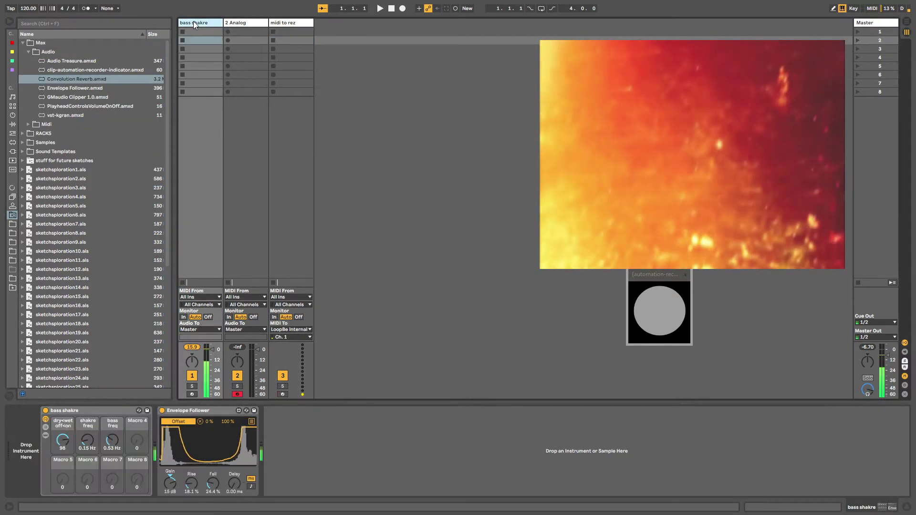
drag(99, 82, 276, 431)
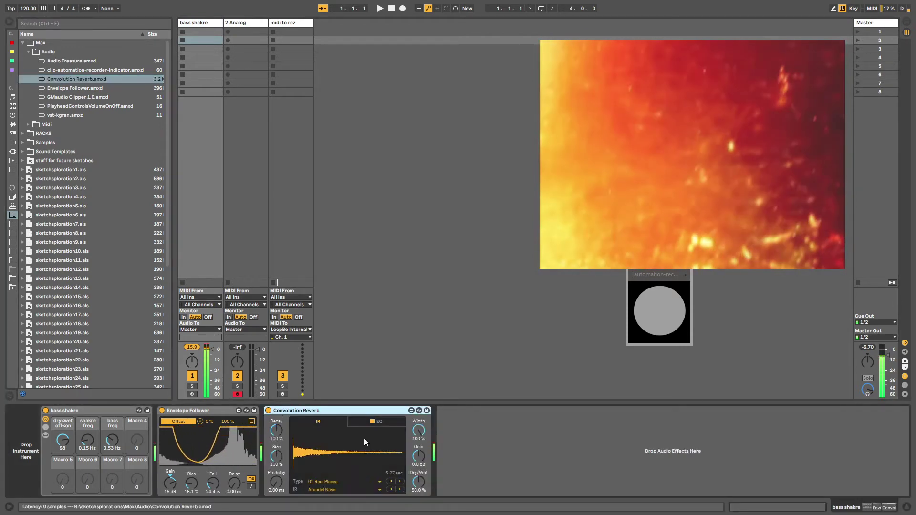
drag(412, 482, 413, 498)
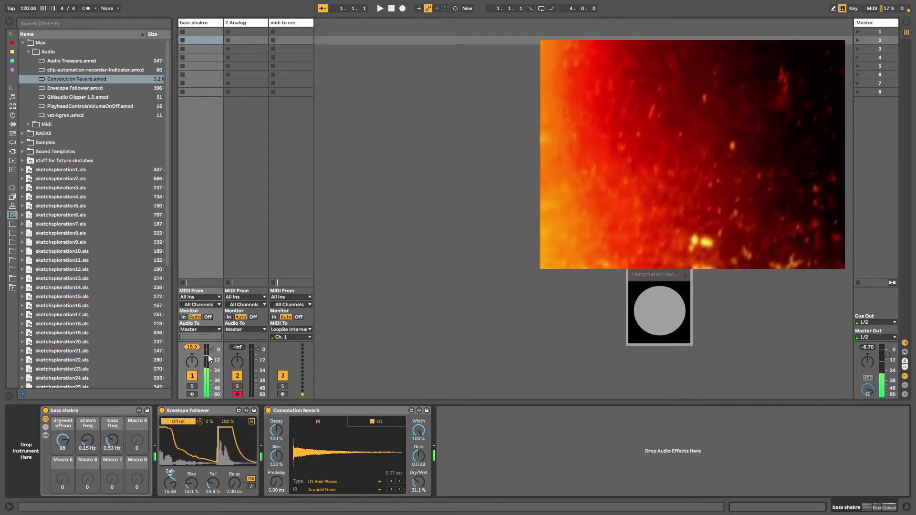
Look over the tracks in the Arrangement View, return to the Session View and show the bass shakre track's devices
click(287, 22)
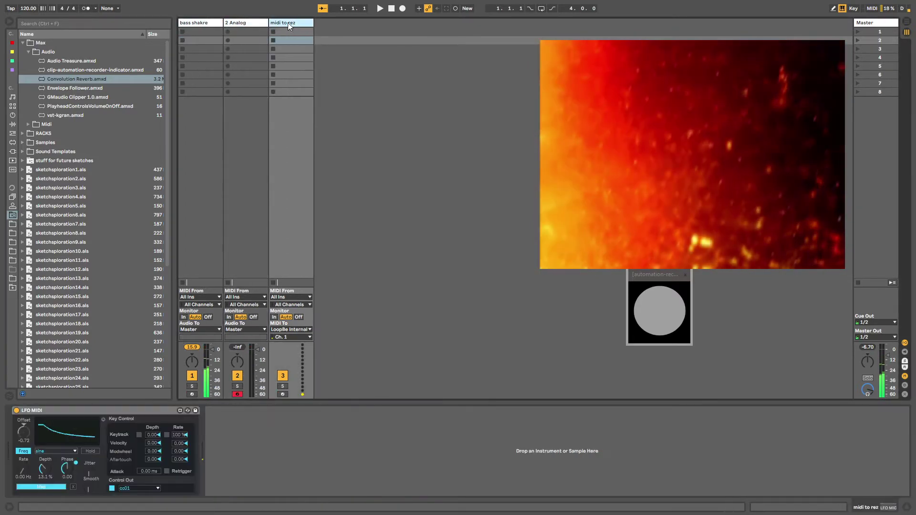
key(Tab)
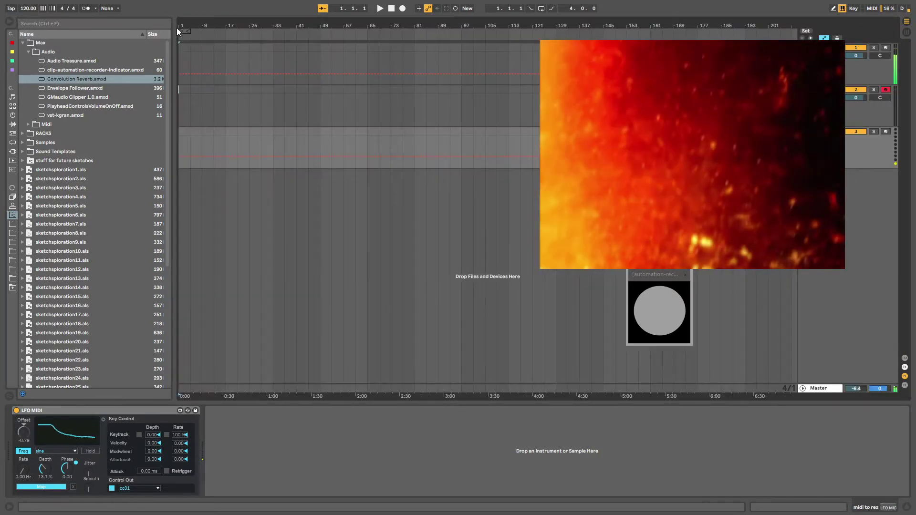
drag(185, 27, 185, 66)
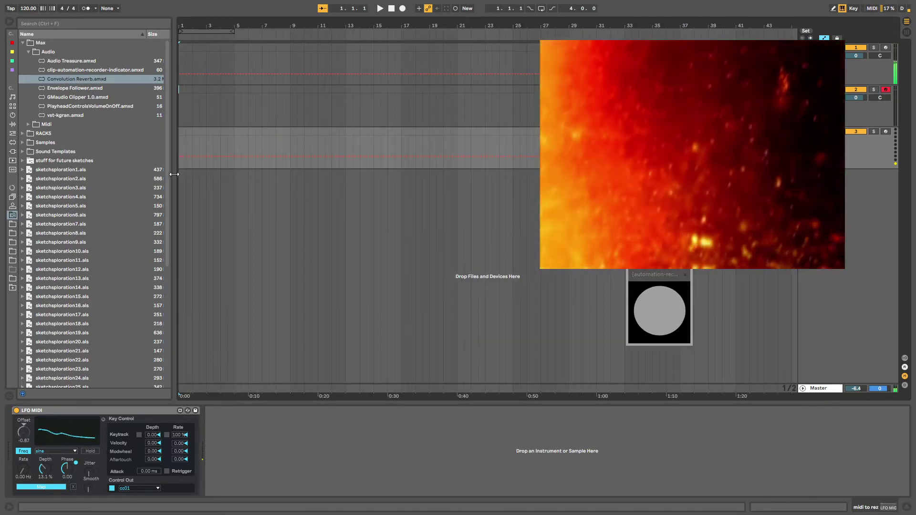
click(179, 176)
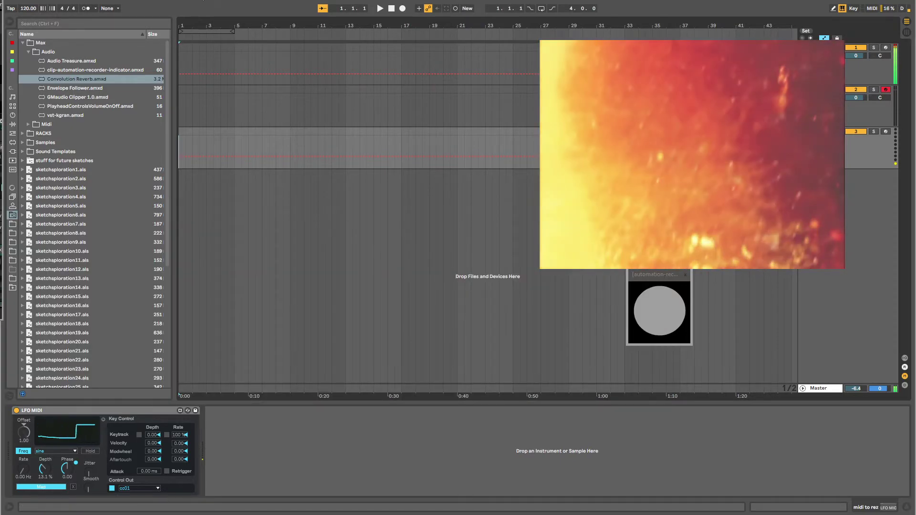
key(Tab)
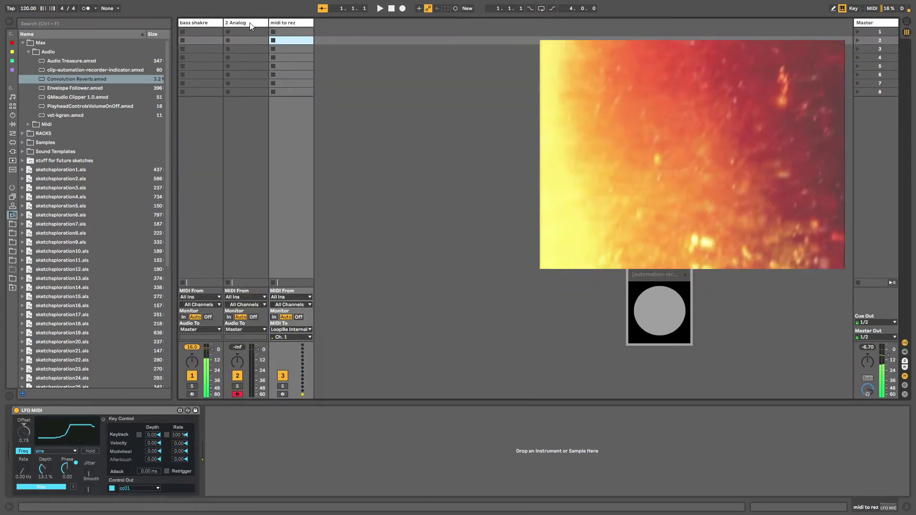
click(286, 23)
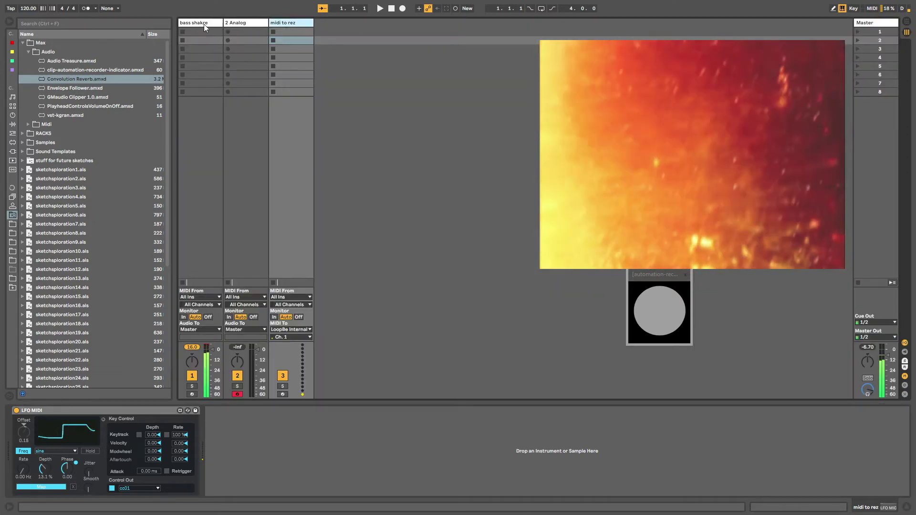
click(204, 24)
Browse the project's Sound Templates and Samples folders and select the airgas snippet sample
click(22, 42)
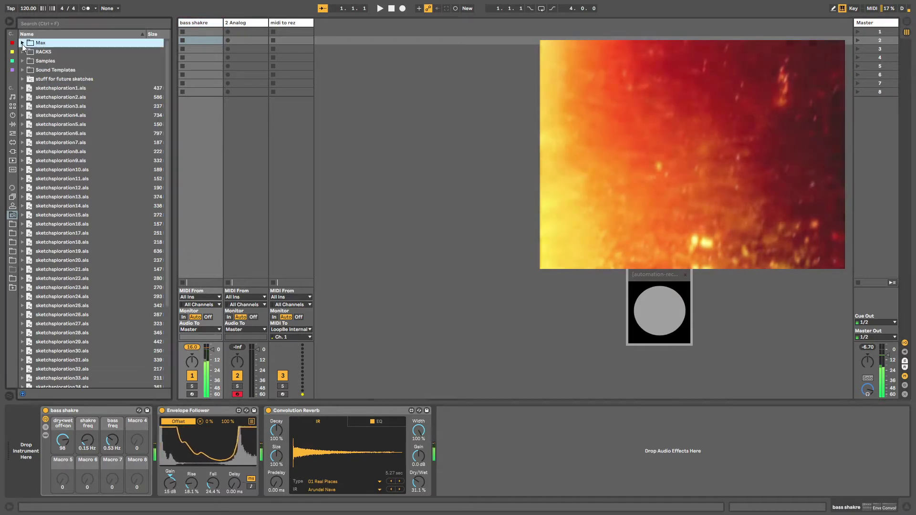
click(22, 70)
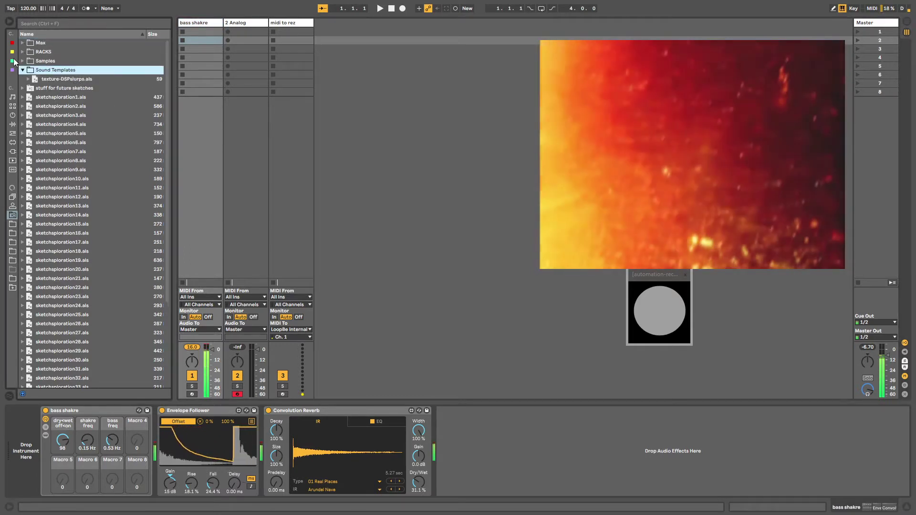
click(23, 60)
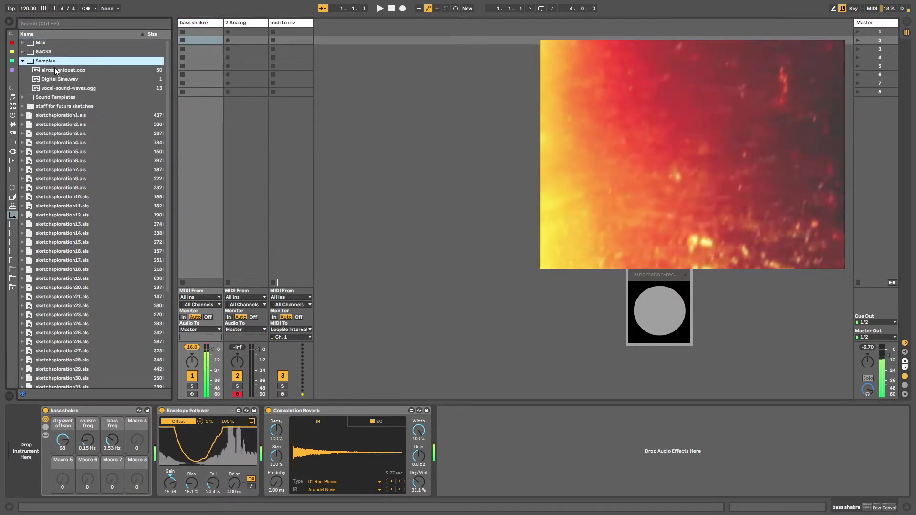
click(56, 70)
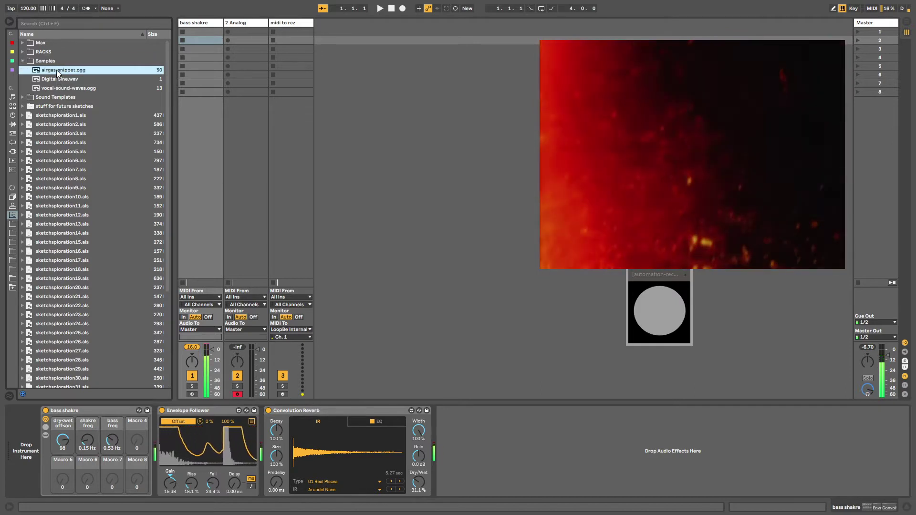
Load airgas-snippet.ogg as the impulse response of bass shakre's Convolution Reverb, with Decay at 42.0% and Dry/Wet at 34.6%
drag(57, 70, 307, 442)
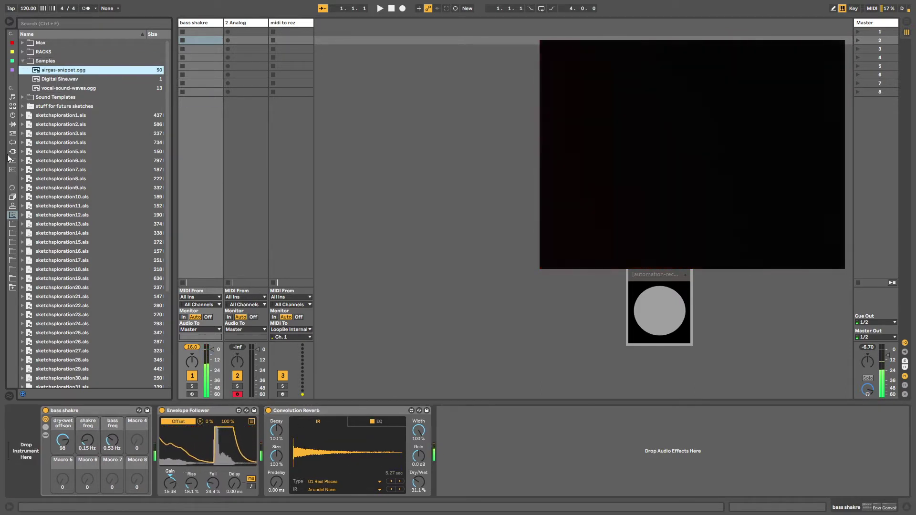
drag(64, 71, 323, 450)
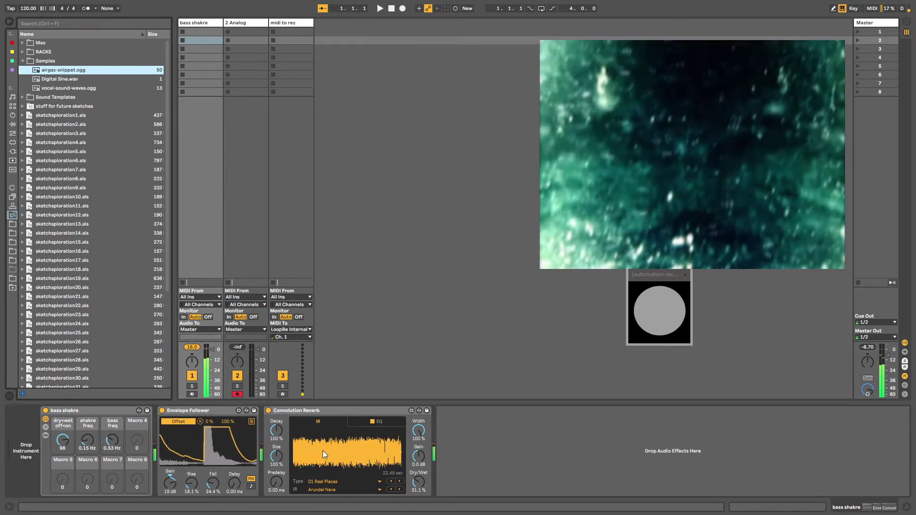
drag(274, 430, 274, 448)
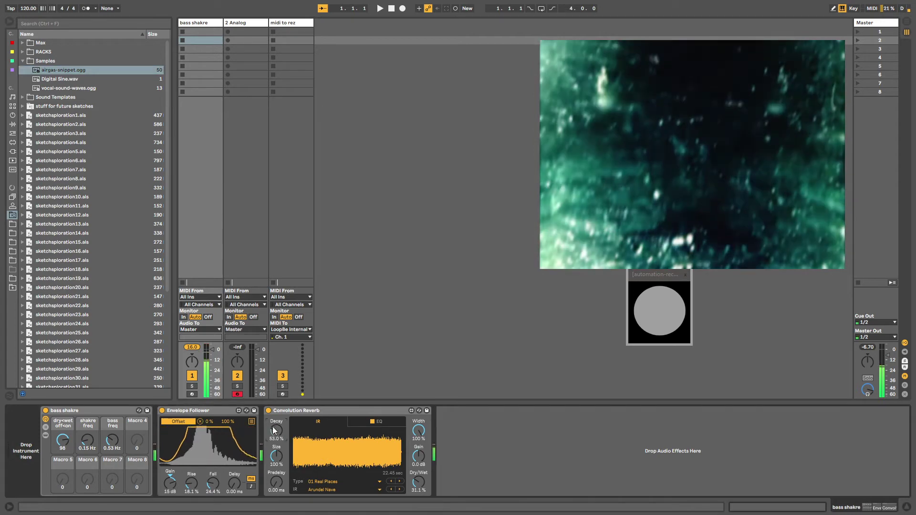
drag(418, 481, 414, 466)
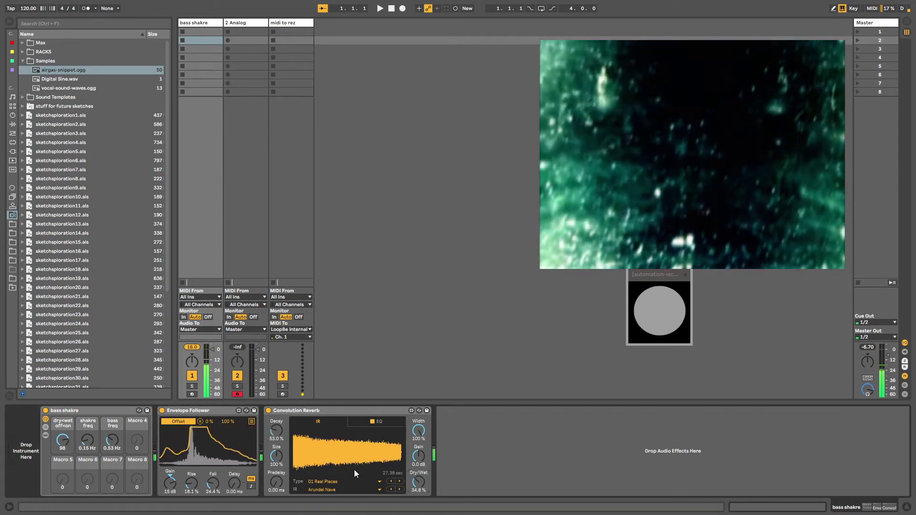
drag(270, 435, 271, 440)
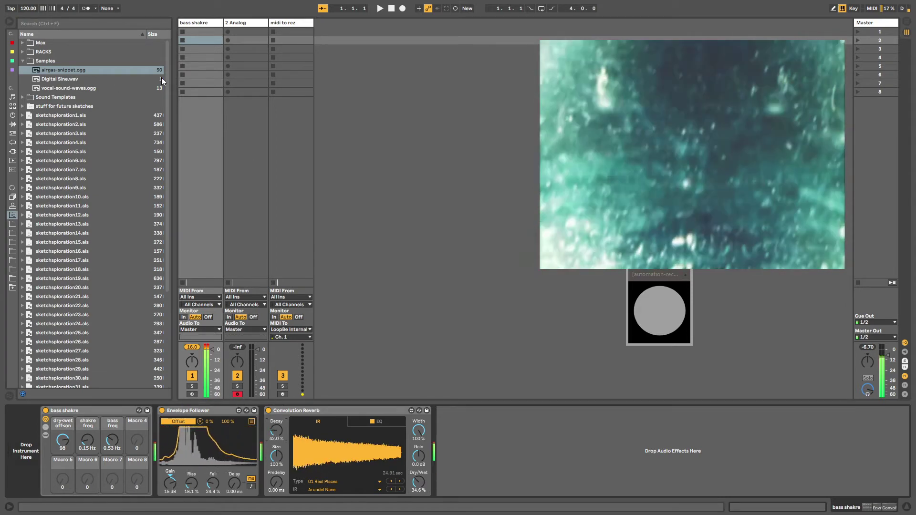
Look over the devices on the midi to rez and bass shakre tracks
click(285, 22)
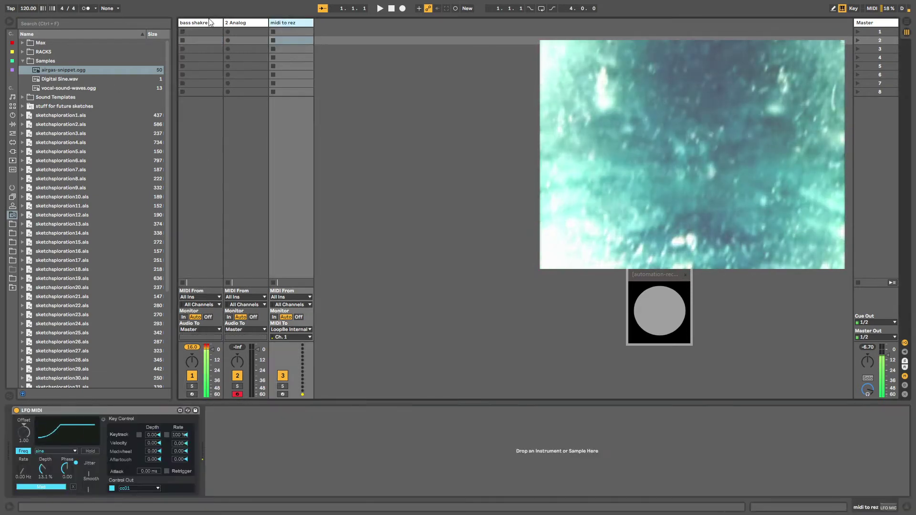
click(206, 22)
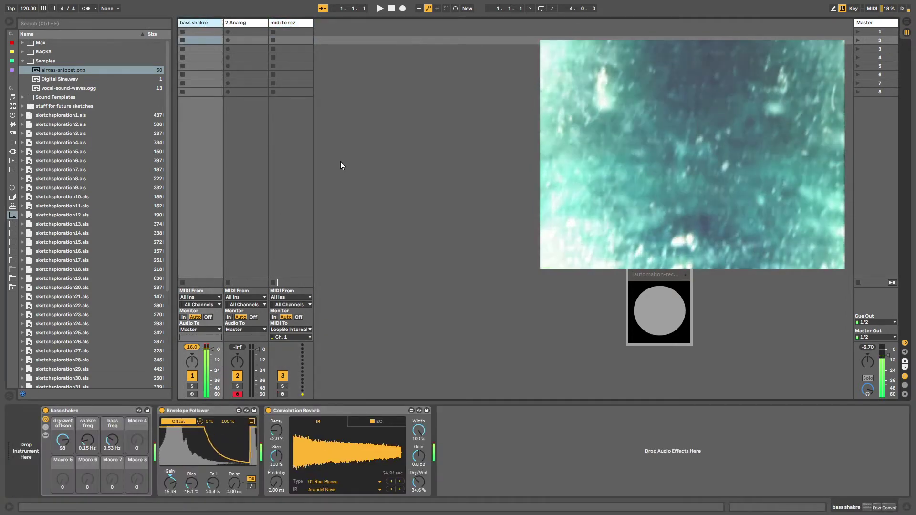
click(284, 24)
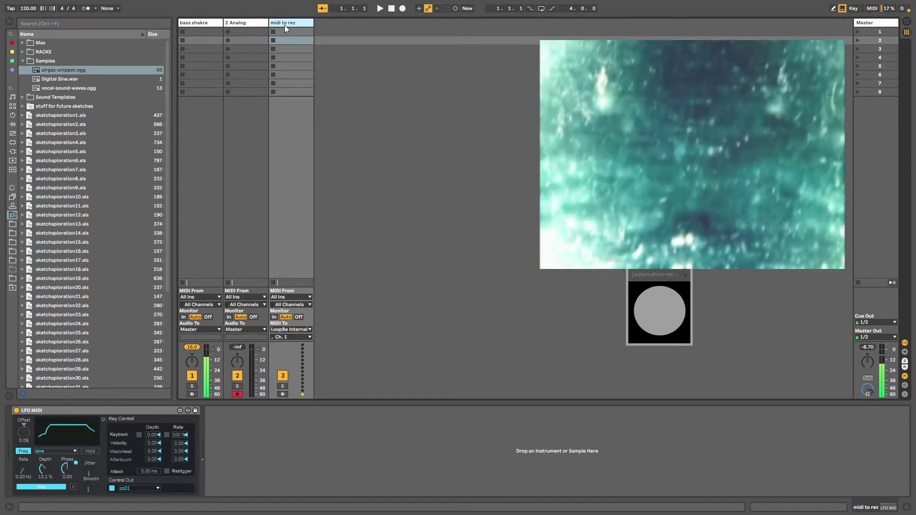
In the Arrangement View, load turqiosenoise.adg from the RACKS texture generators on a new track and raise its volume macro to -8.803 dB
key(Tab)
drag(184, 24, 183, 74)
click(23, 61)
click(22, 51)
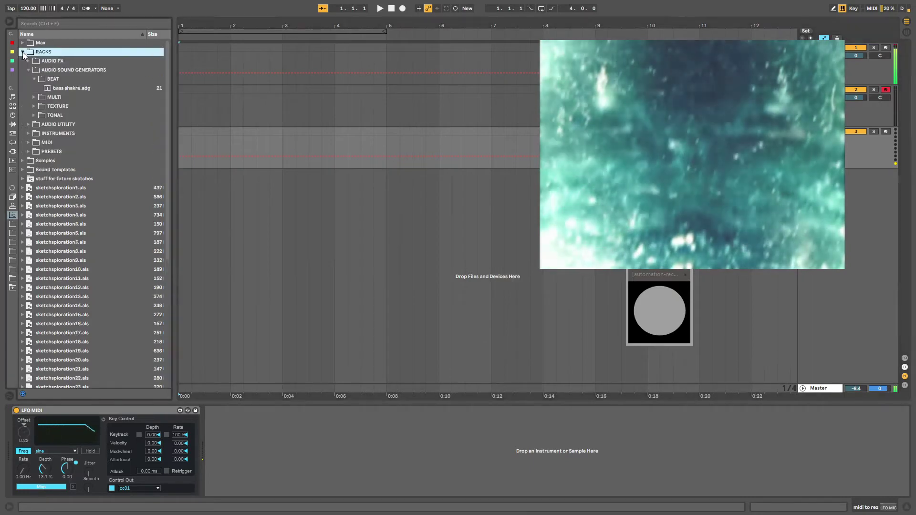
click(34, 106)
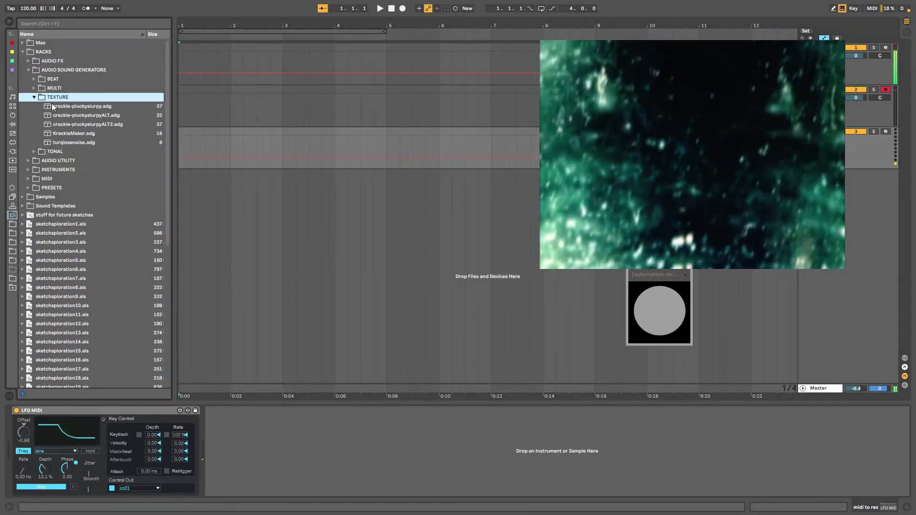
drag(59, 142, 191, 176)
drag(29, 439, 28, 425)
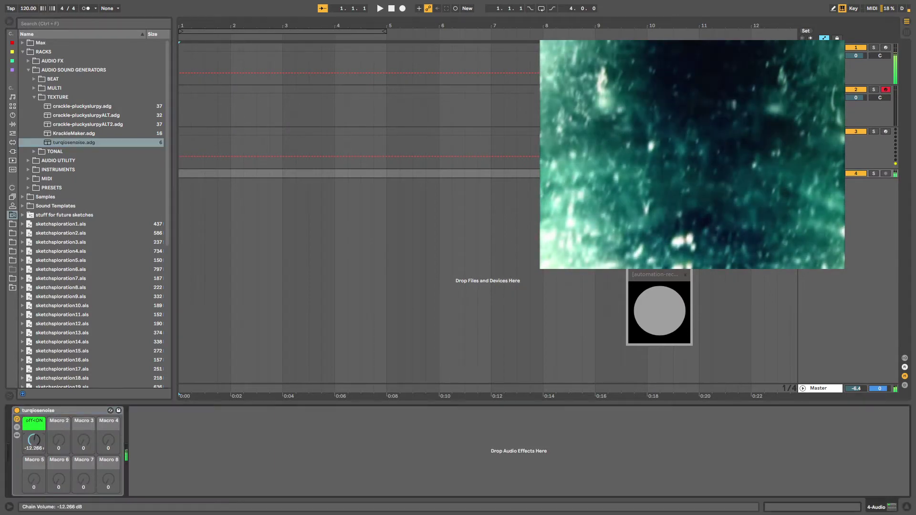
Show the turqiosenoise rack's chain devices and lower its off<ON volume macro to -13.84 dB
click(18, 428)
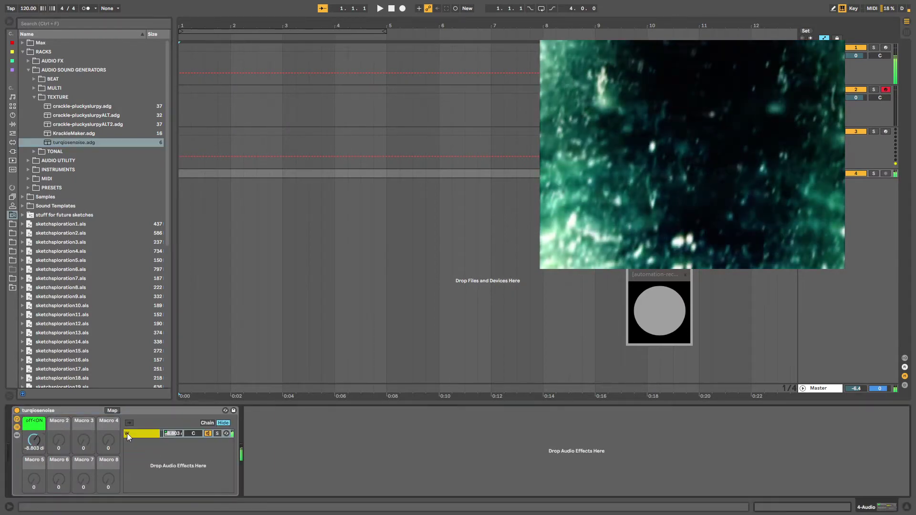
click(127, 433)
click(330, 413)
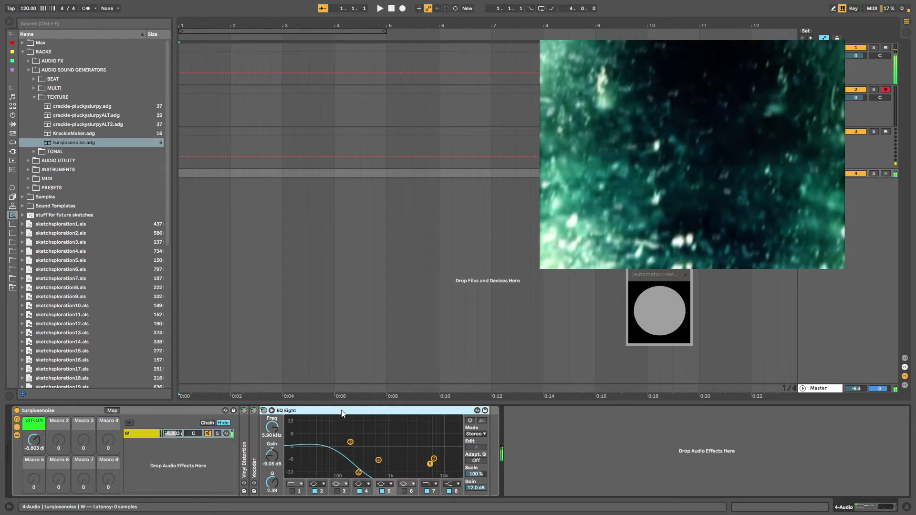
click(14, 152)
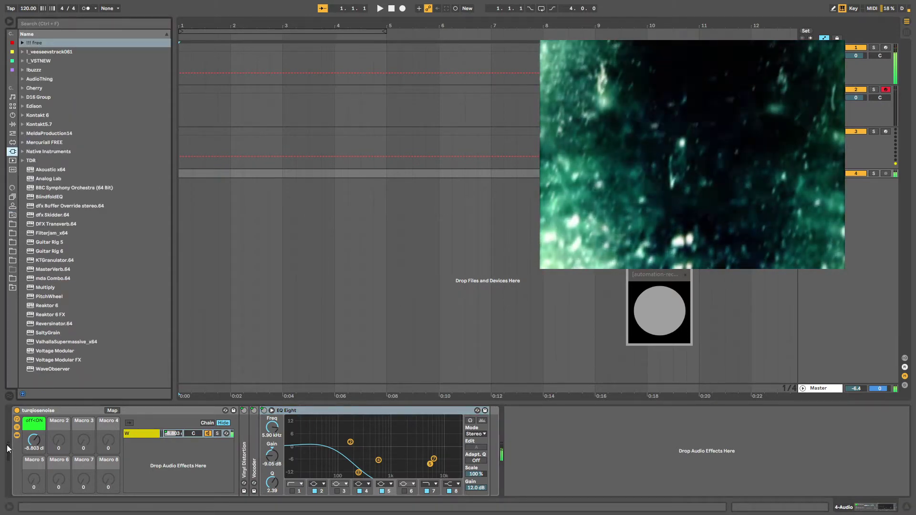
drag(39, 444, 39, 456)
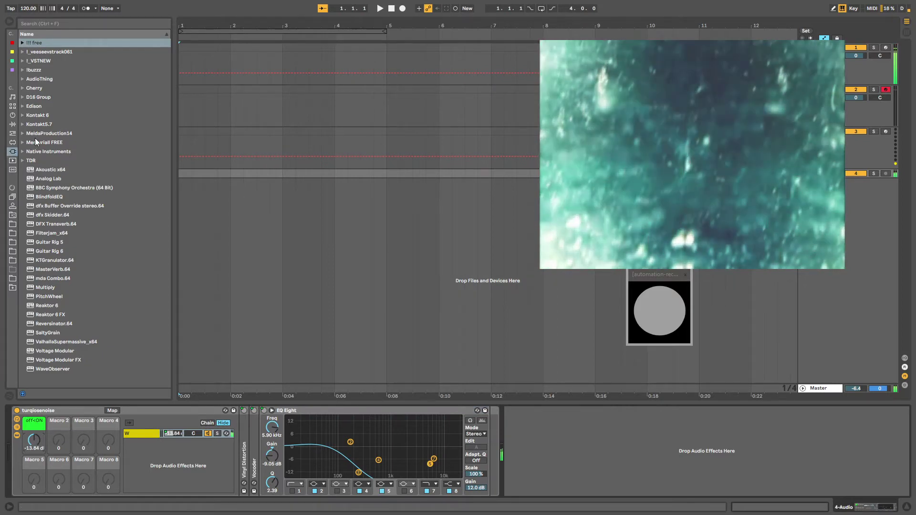
Add a Looper after the turqiosenoise rack and record a short loop of the noise with it
click(13, 134)
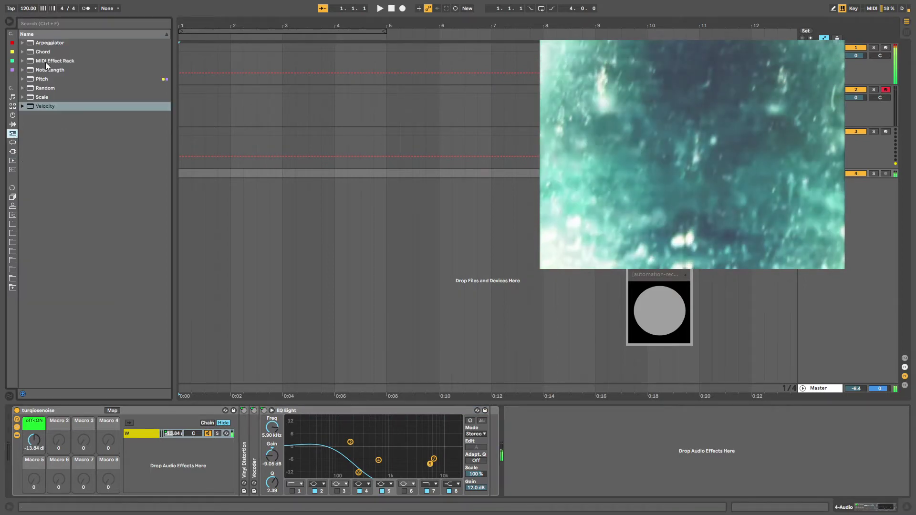
click(14, 124)
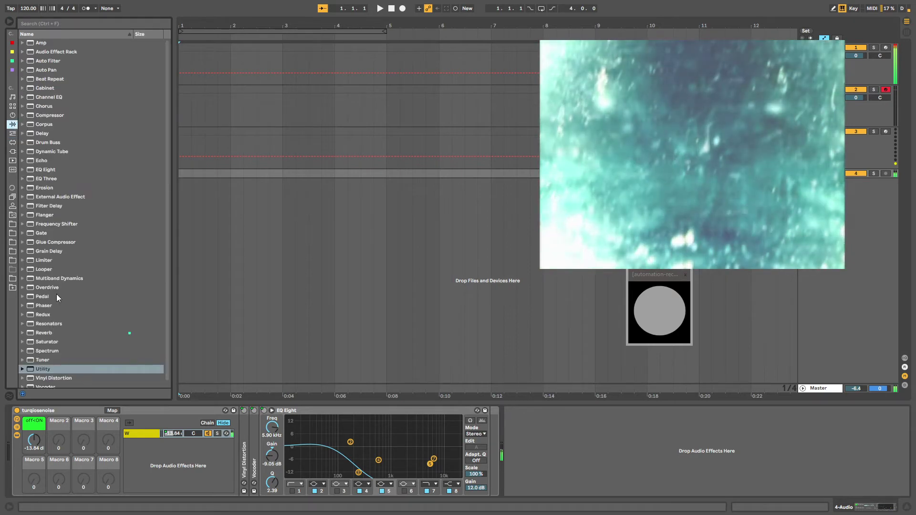
drag(47, 270, 510, 440)
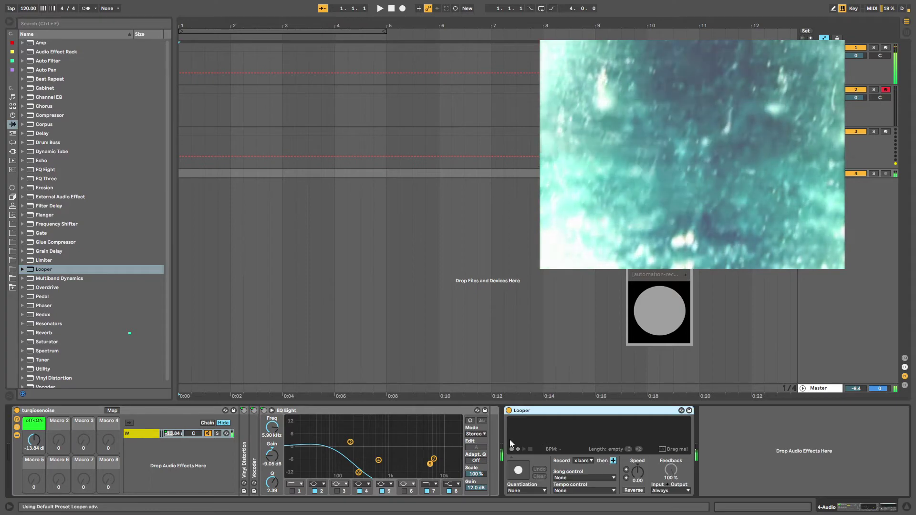
click(518, 469)
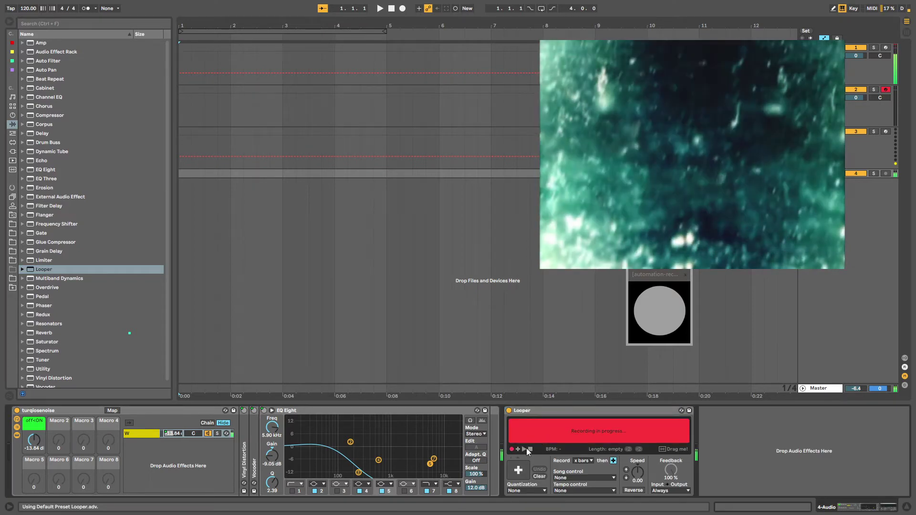
click(529, 450)
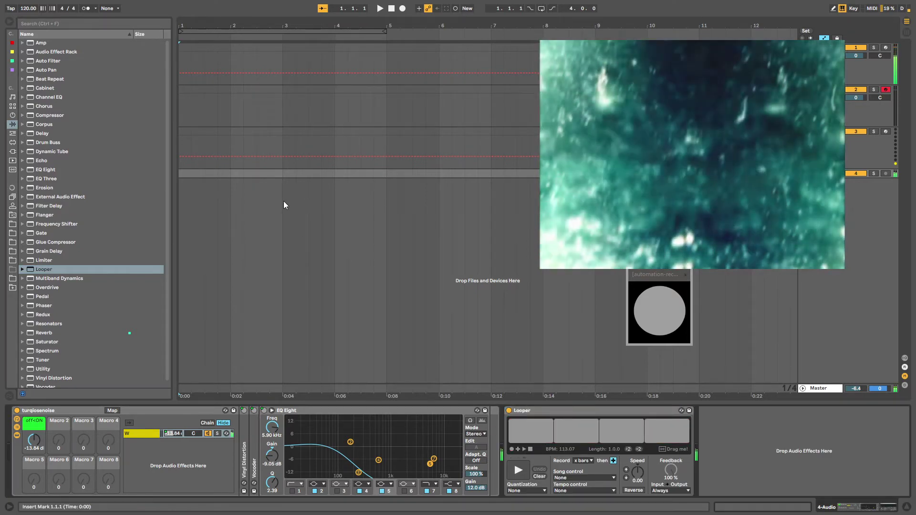
Place the Looper recording at bar 1 of a new audio track, and turn off the turqiosenoise rack
click(283, 201)
key(ctrl+t)
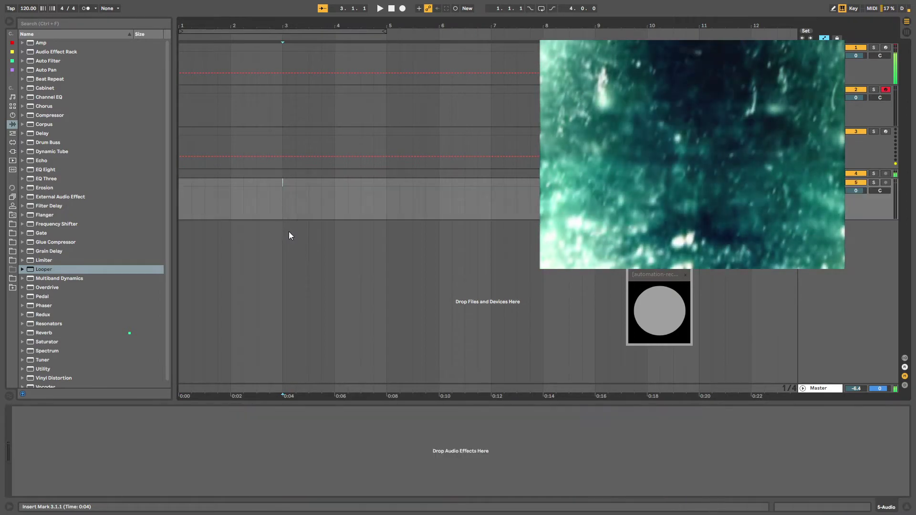
click(281, 173)
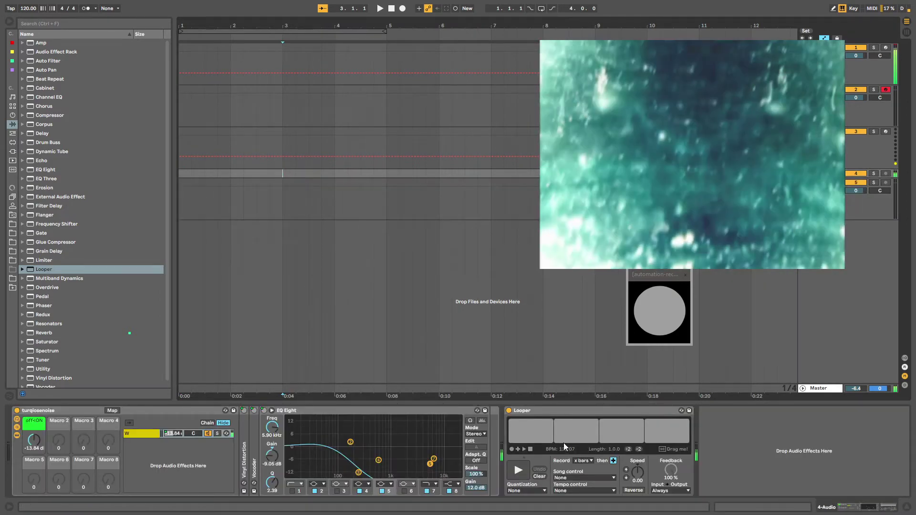
drag(568, 436, 180, 182)
click(243, 173)
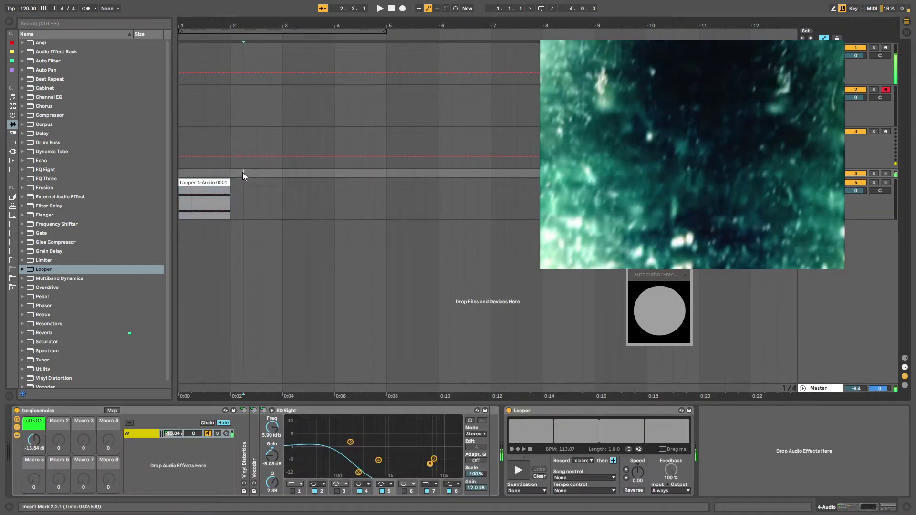
click(18, 410)
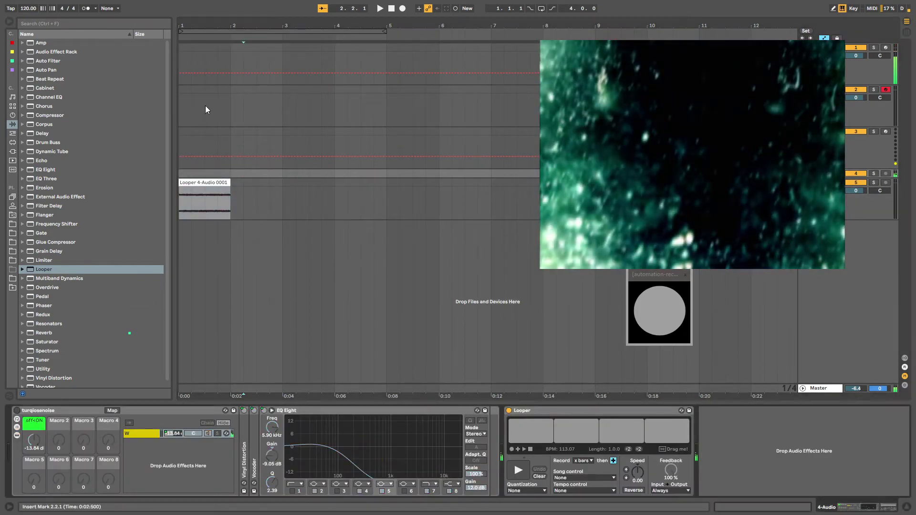
Leave automation mode and give the Looper clip a fade-in and a fade-out of about 0.9 seconds each
drag(182, 18, 181, 58)
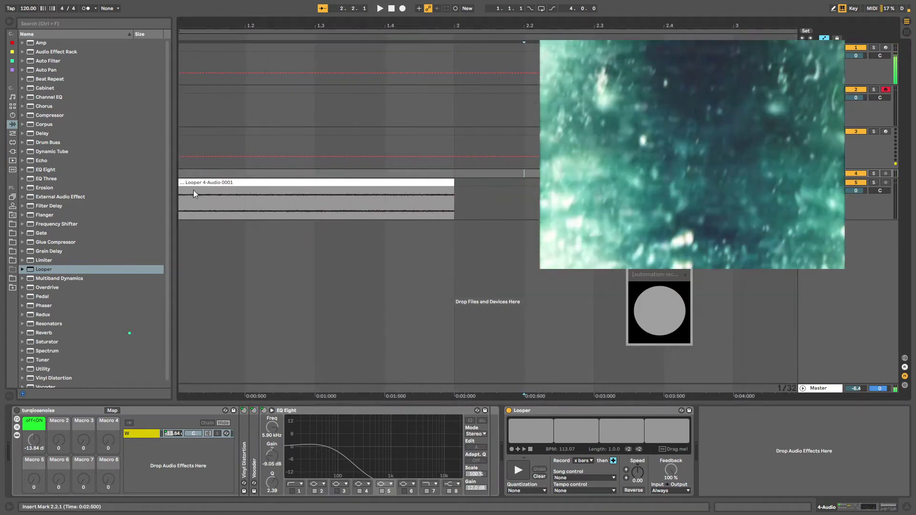
click(193, 193)
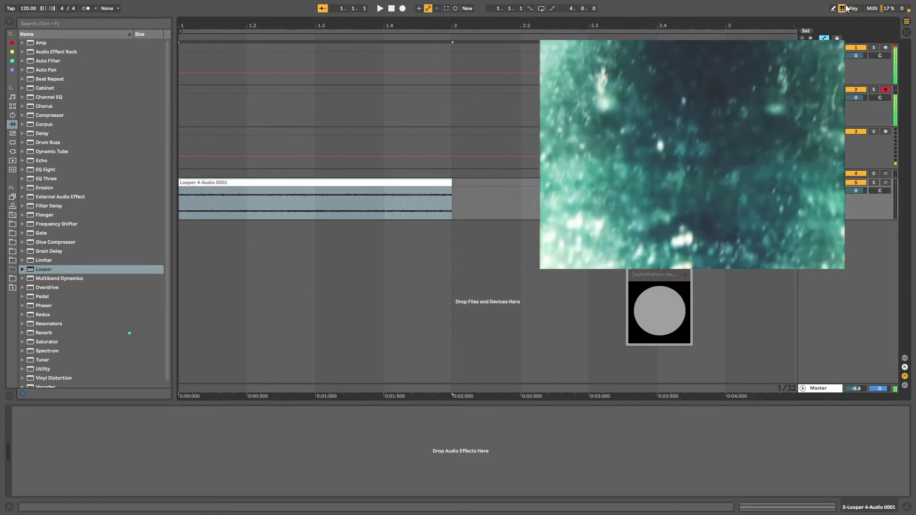
click(348, 181)
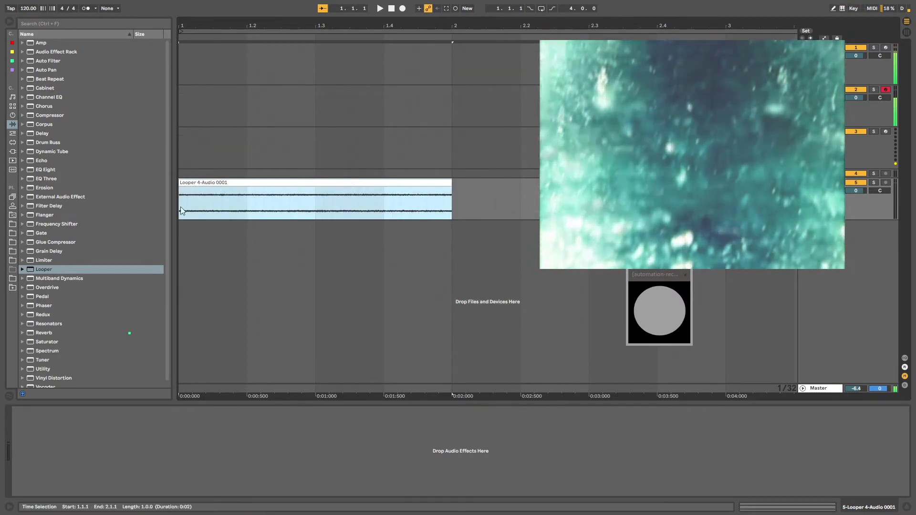
drag(181, 189, 298, 196)
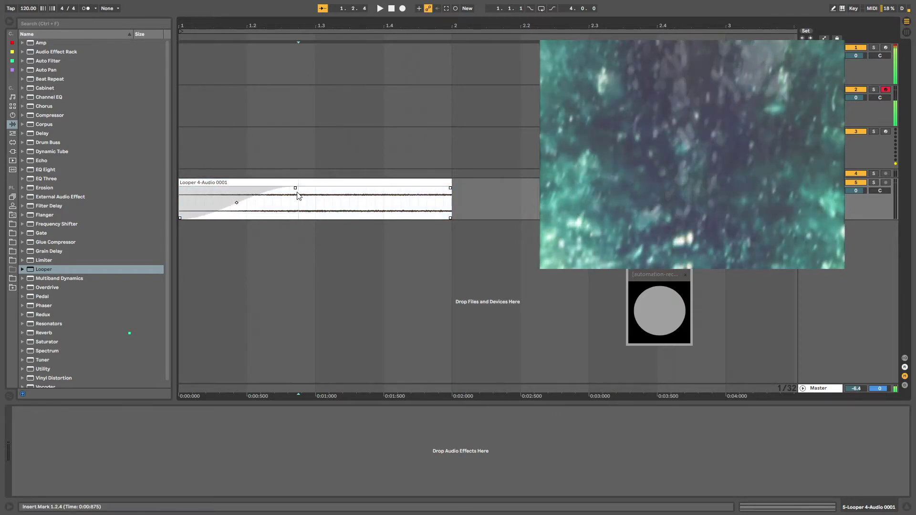
drag(450, 188, 325, 190)
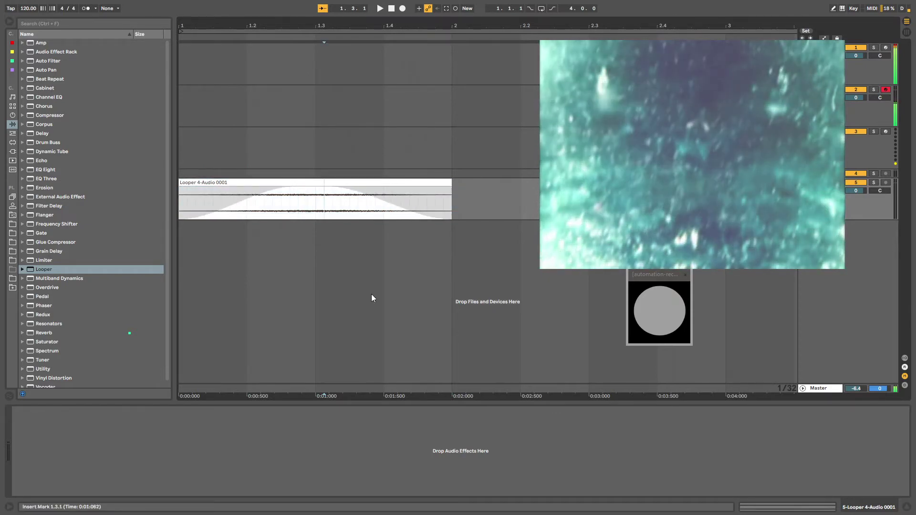
Rename the faded Looper clip impulse-smear1, duplicate it directly after itself, and select the original
click(428, 184)
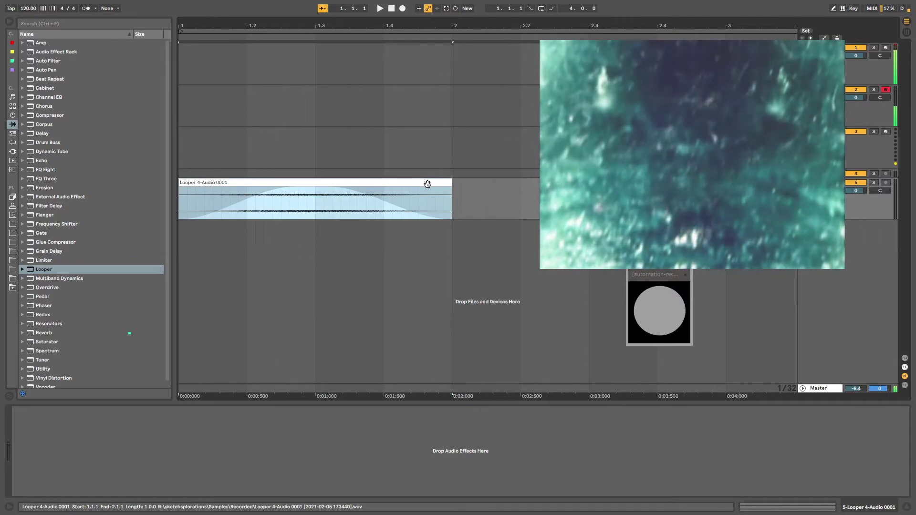
key(ctrl+r)
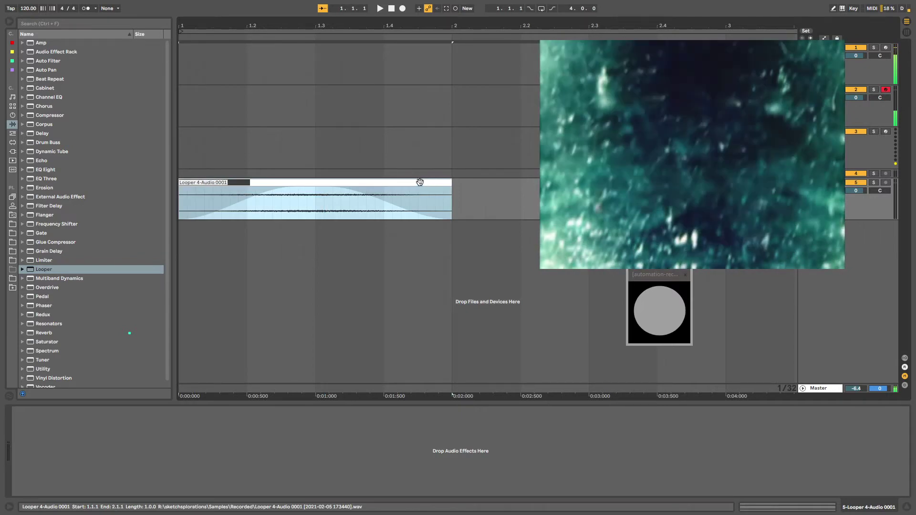
key(BackSpace)
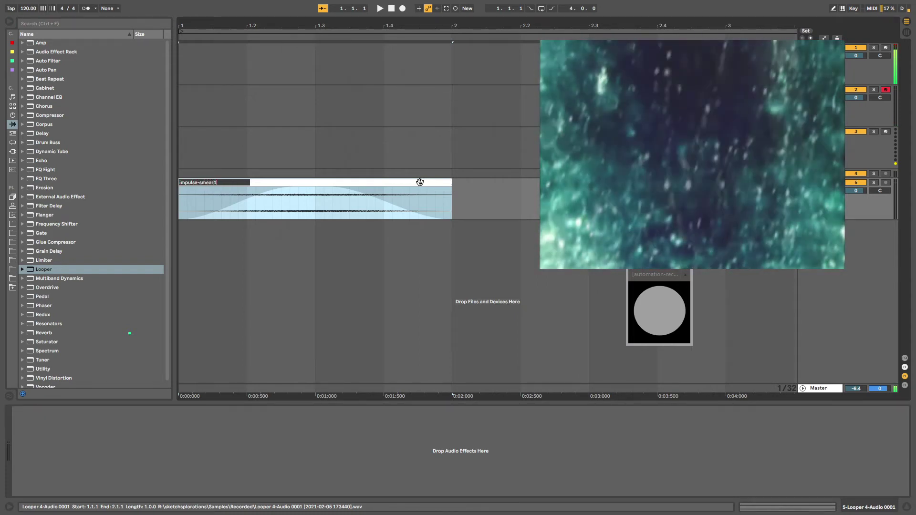
key(Return)
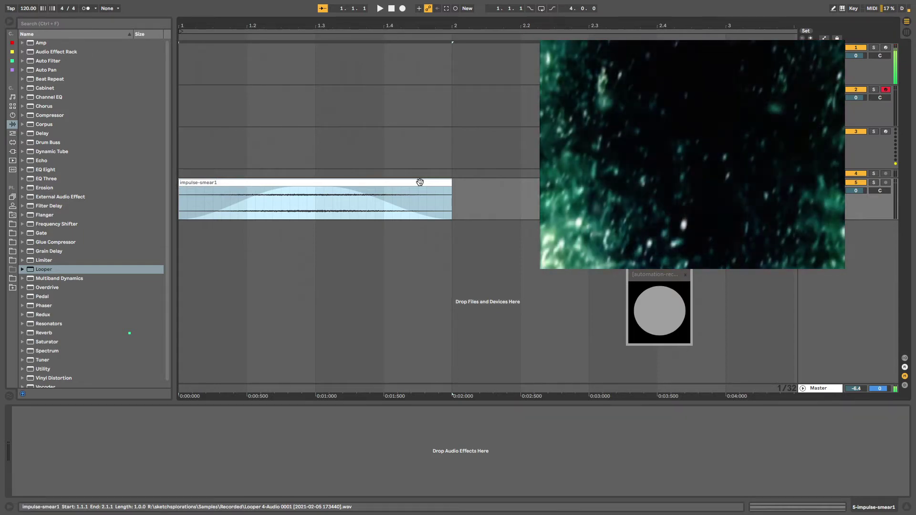
key(ctrl+d)
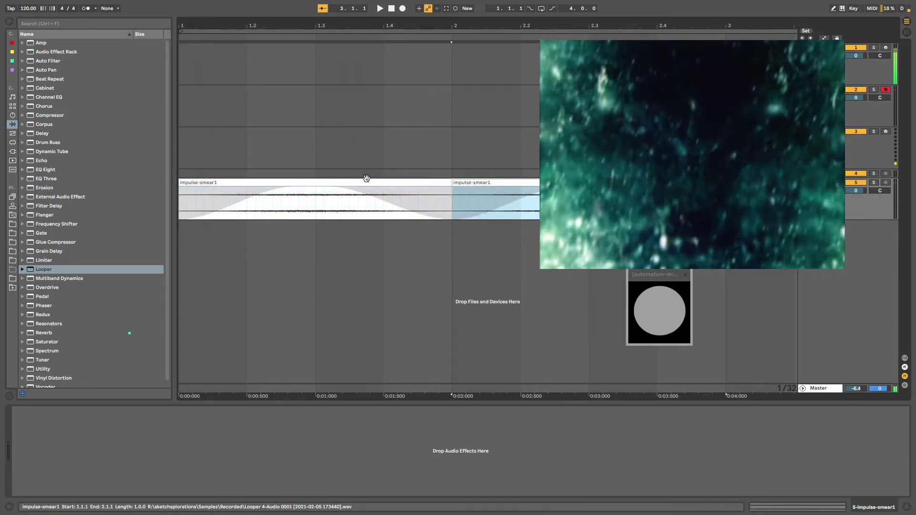
click(365, 182)
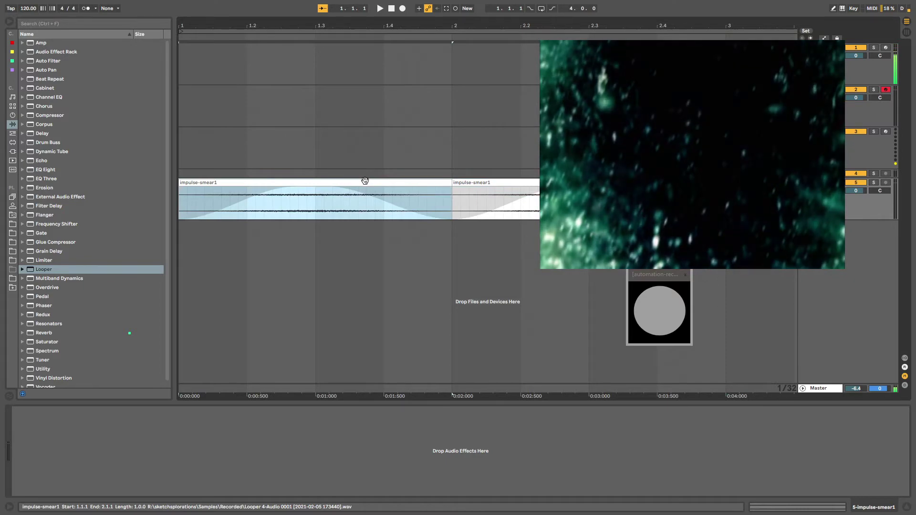
Consolidate the first impulse-smear1 clip into a new audio file and show that file in the browser
key(ctrl+j)
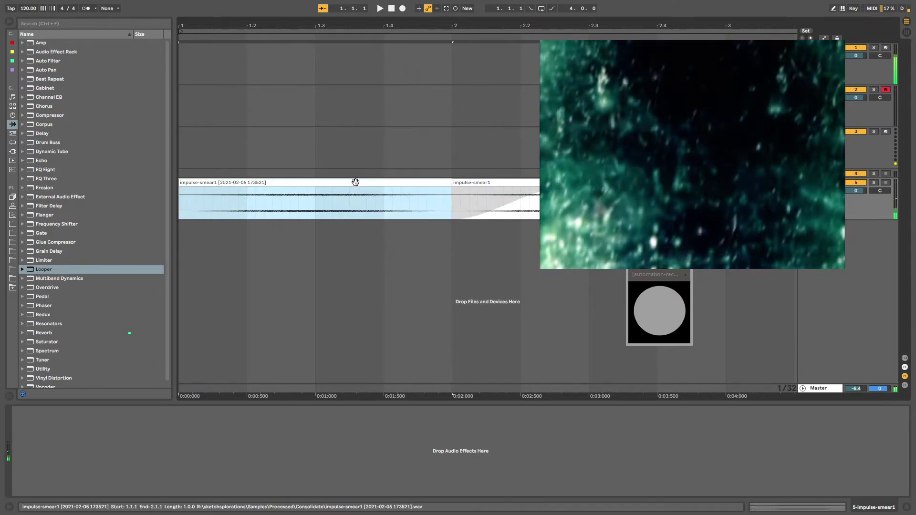
right_click(354, 182)
click(363, 278)
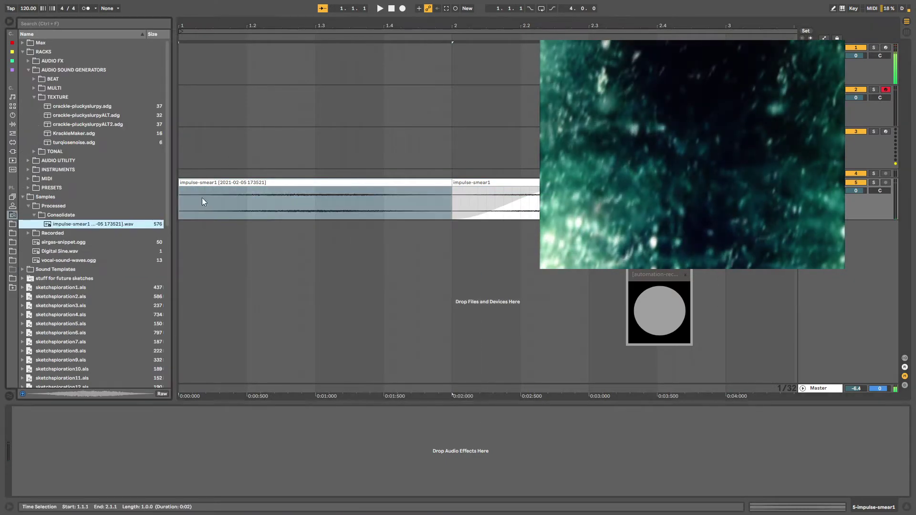
Try to rename the consolidated impulse-smear1 file in the Consolidate folder
right_click(119, 222)
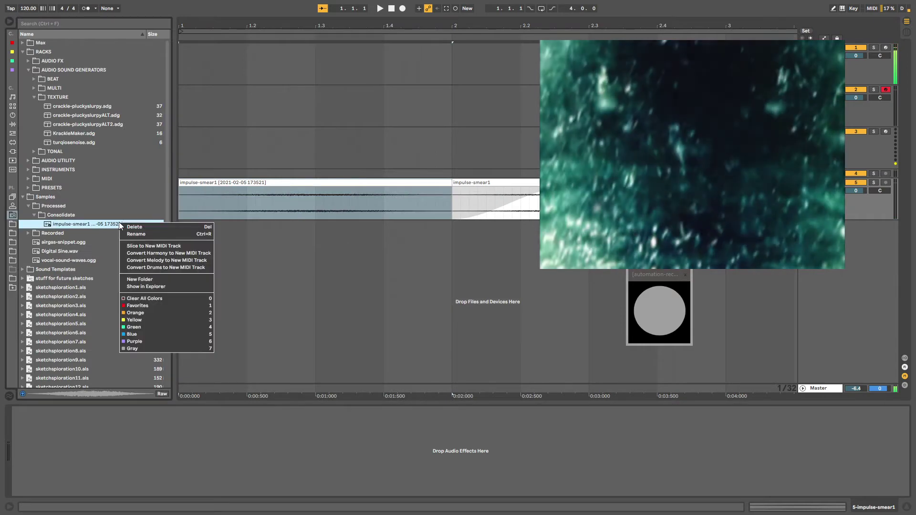
click(133, 233)
key(Return)
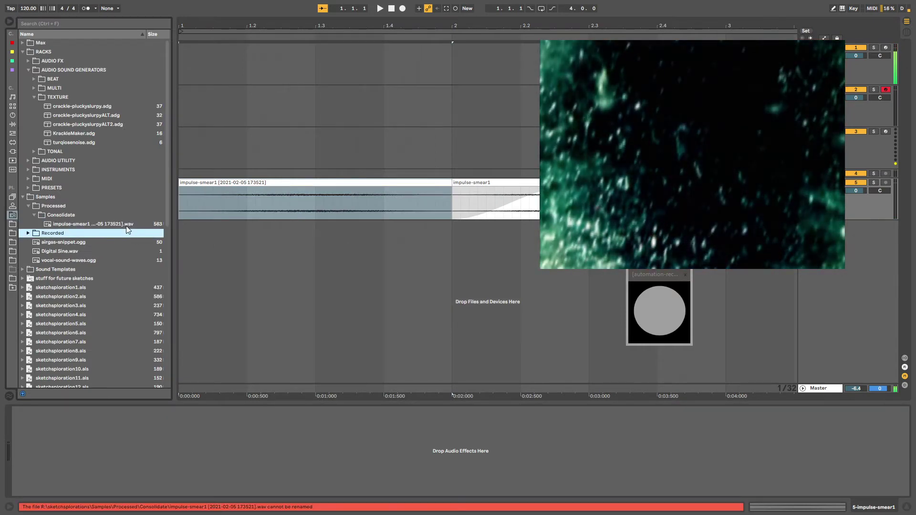
Remove the bracketed timestamp from the consolidated file's name so that it is called impulse-smear1
right_click(126, 225)
click(137, 236)
key(Right)
key(ctrl+shift+Left)
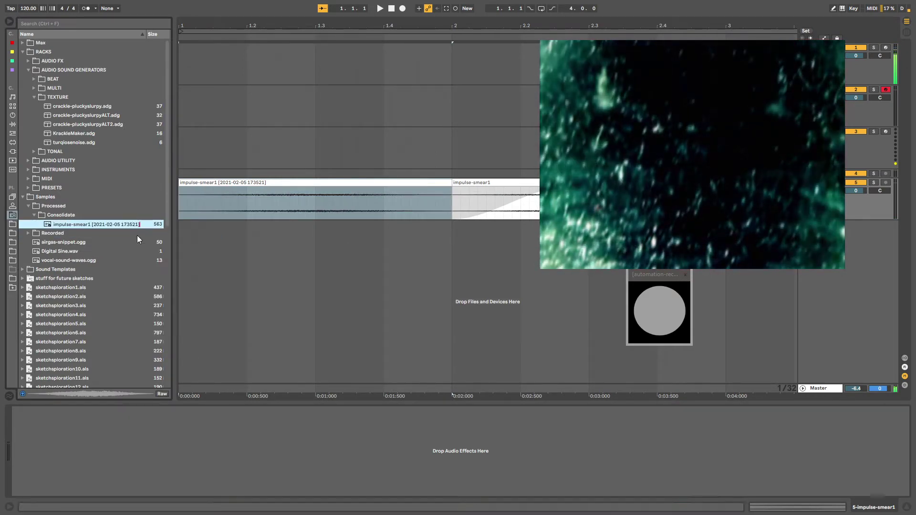
key(ctrl+shift+Left)
key(BackSpace)
key(BackSpace)
key(Return)
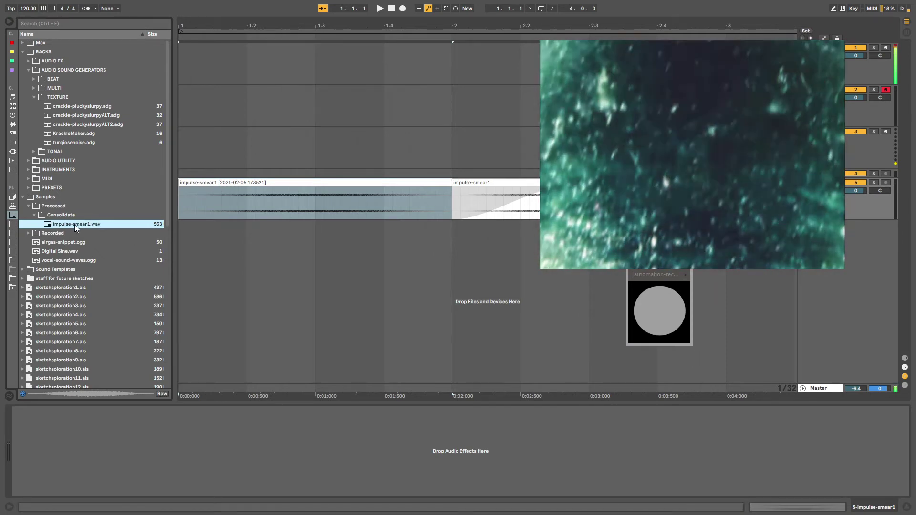
Move impulse-smear1.wav into the Samples folder and delete the consolidated clip from the arrangement
drag(74, 224, 50, 199)
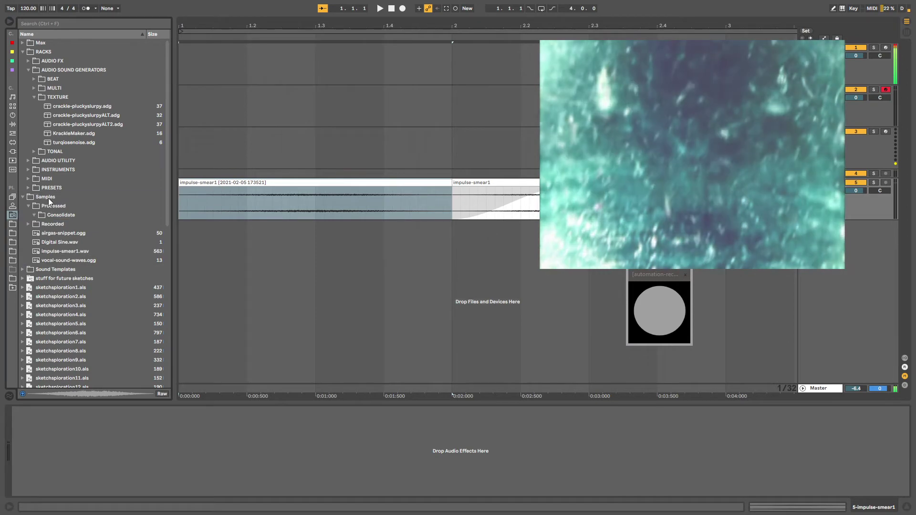
click(48, 198)
click(218, 182)
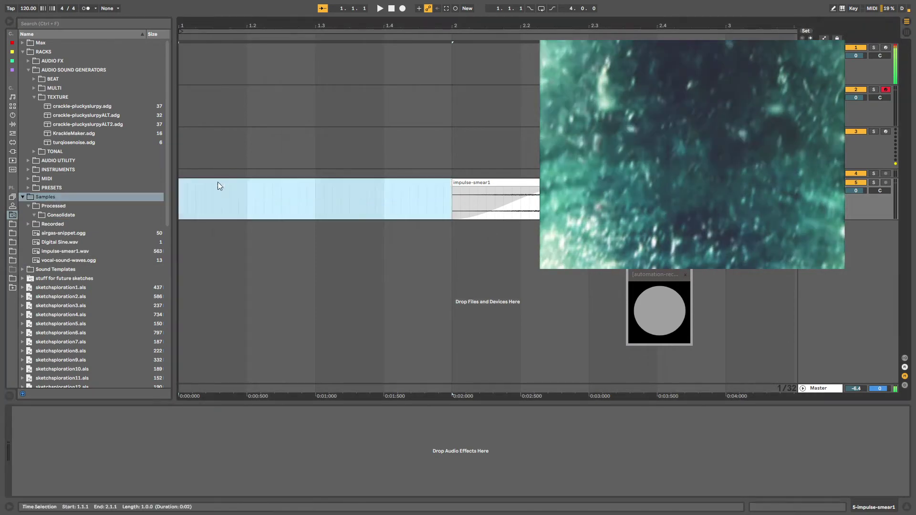
Load impulse-smear1.wav as the impulse response of the Convolution Reverb on the bass shakre track
key(Tab)
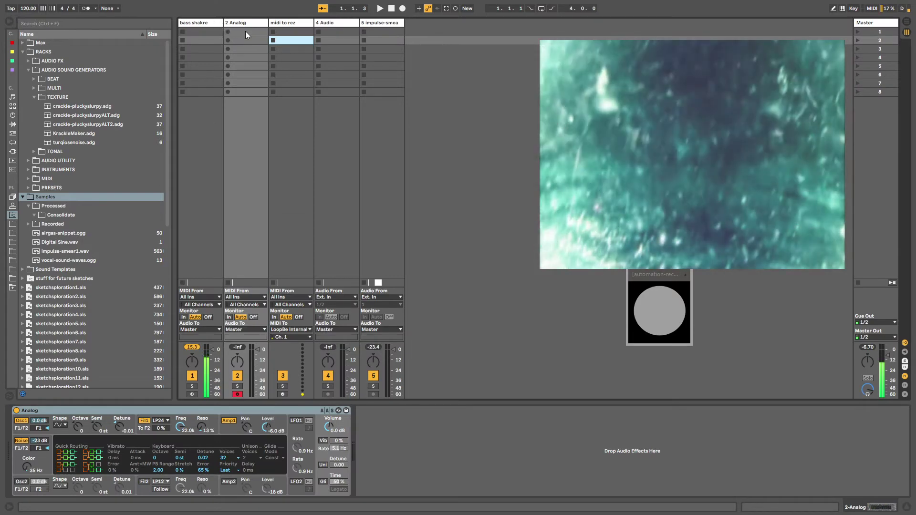
click(190, 22)
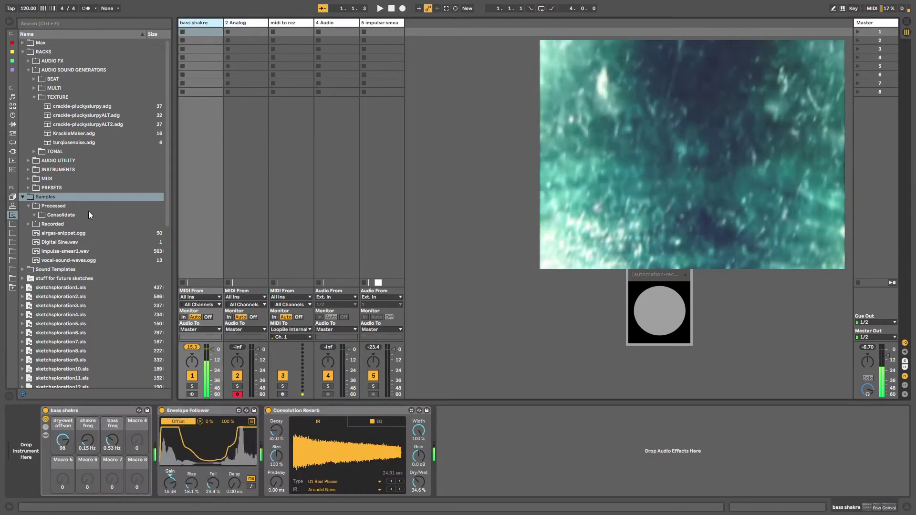
click(65, 250)
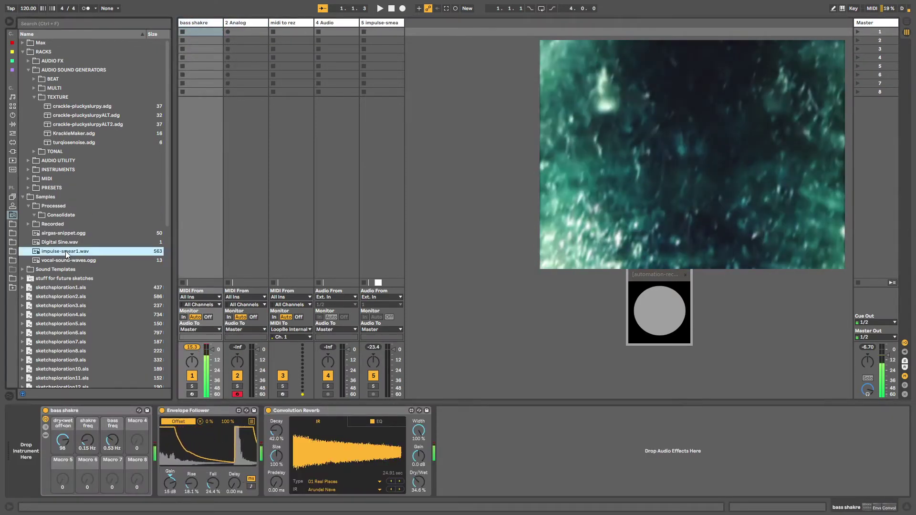
mouse_move(65, 251)
mouse_down()
mouse_move(267, 453)
mouse_move(321, 457)
mouse_up()
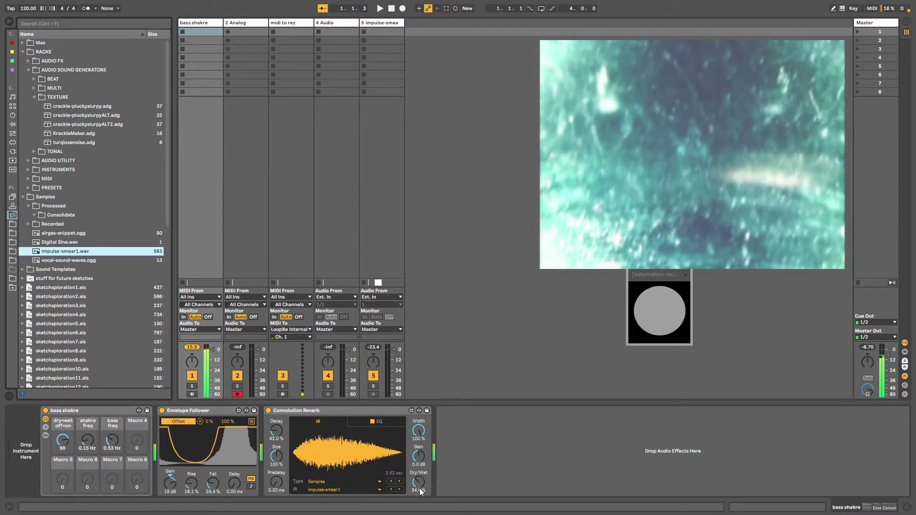
Set the Convolution Reverb to 100% decay, 15 dB gain and 33.1% dry/wet, with its low EQ band at 229 Hz and -14 dB
drag(420, 492, 419, 485)
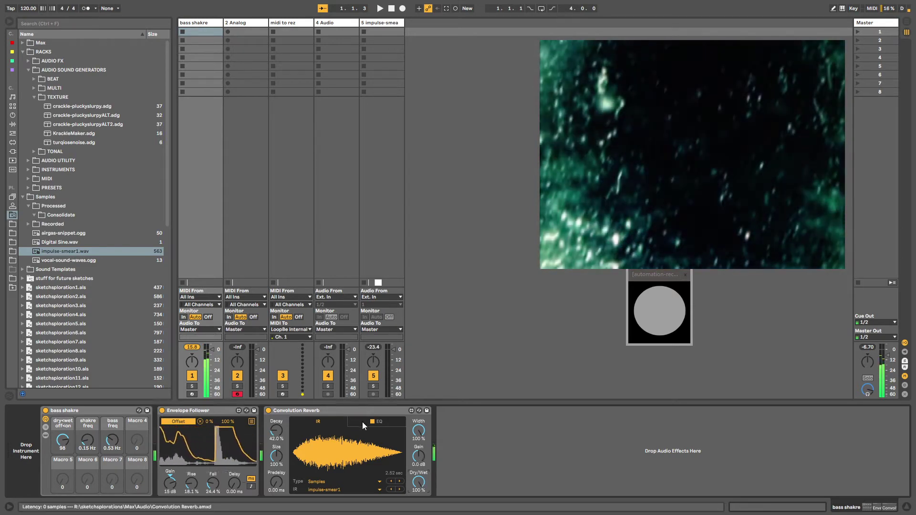
click(362, 422)
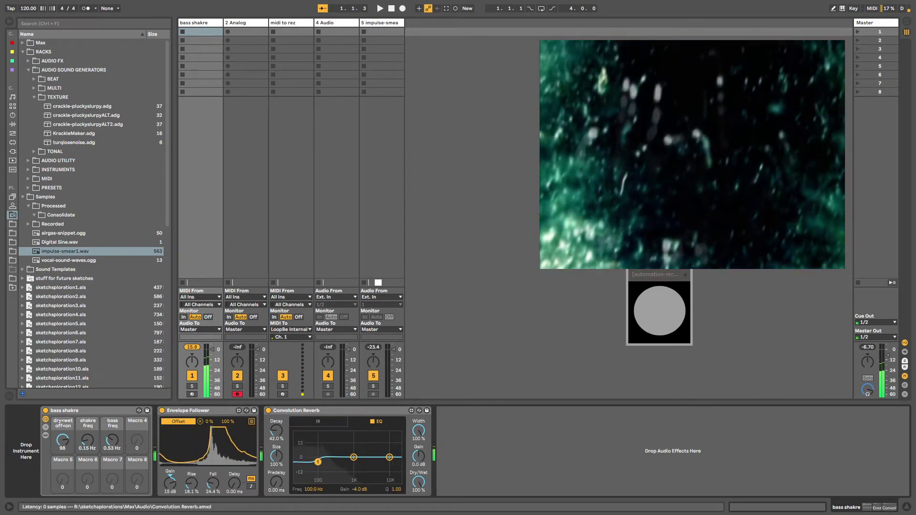
drag(317, 461, 328, 469)
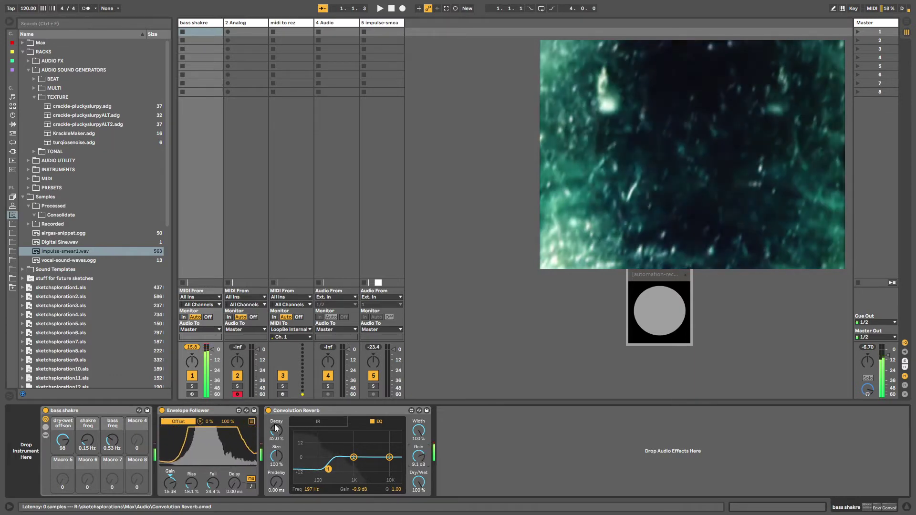
drag(276, 428, 278, 441)
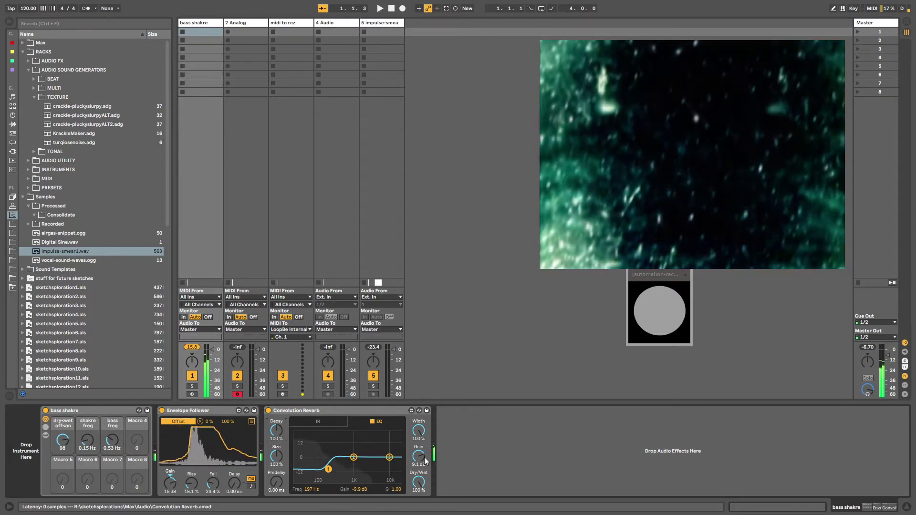
drag(424, 457, 419, 496)
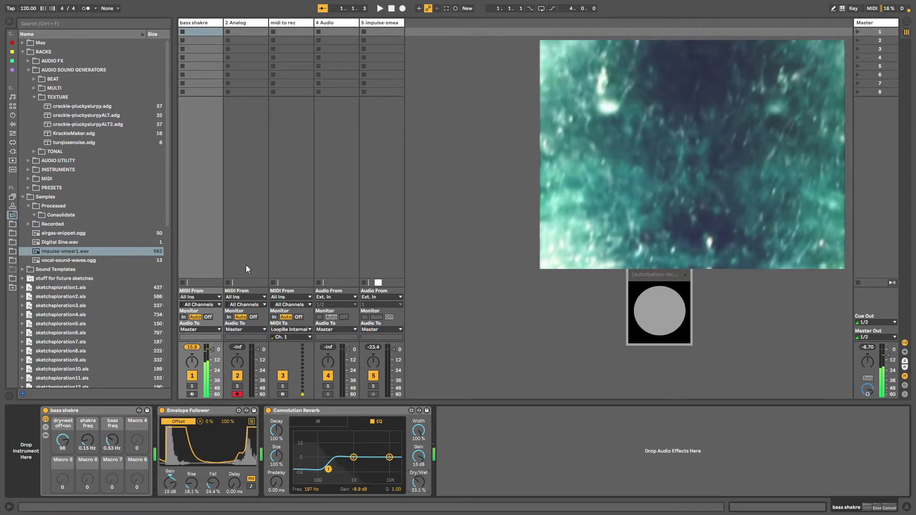
drag(328, 469, 330, 475)
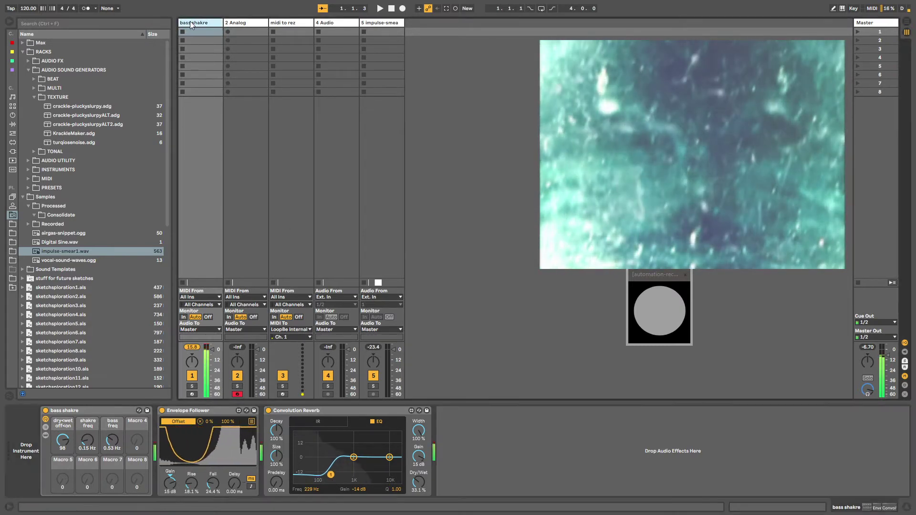
Move the remaining faded impulse-smear1 clip to bar 1 of its track in the arrangement
key(Tab)
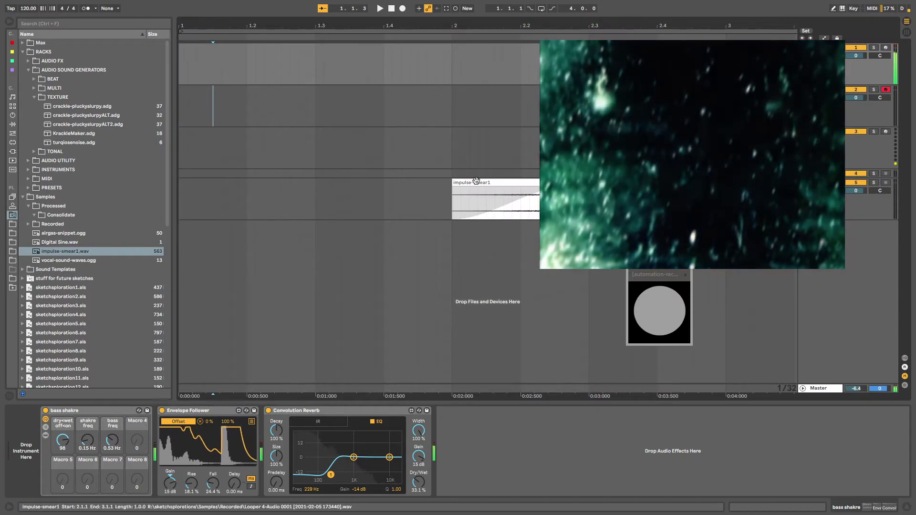
drag(475, 180, 206, 185)
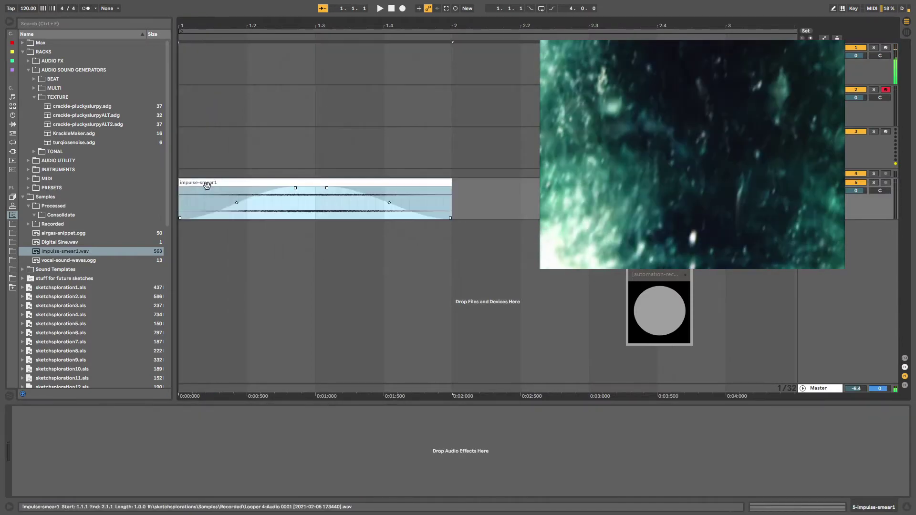
Split the impulse-smear1 clip at 1.3 and move its fade-out half to bar 2
click(315, 198)
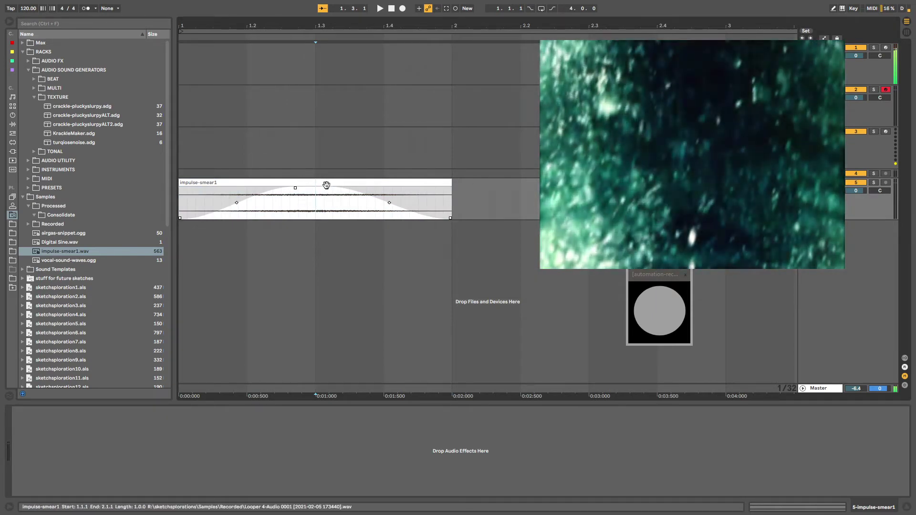
key(ctrl+e)
drag(327, 184, 463, 190)
Rename the fade-in half of the split clip impulse-swell
click(288, 182)
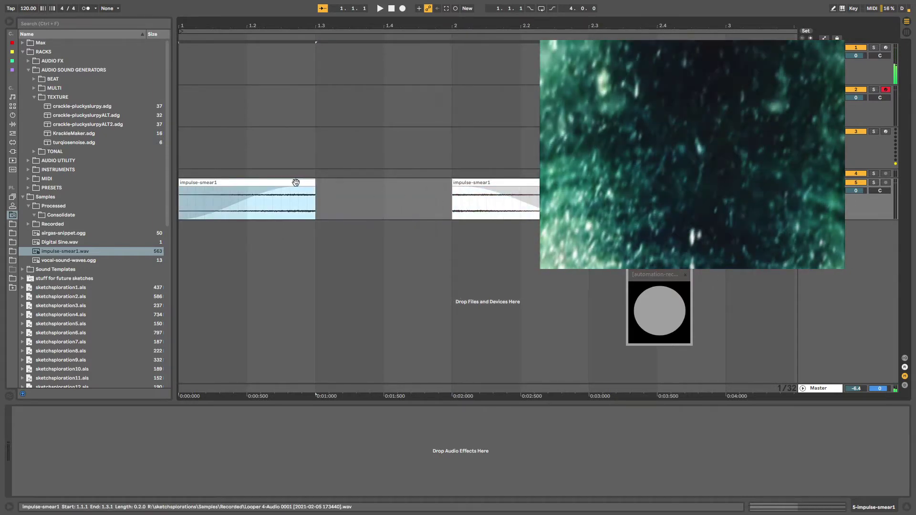
click(315, 187)
click(308, 183)
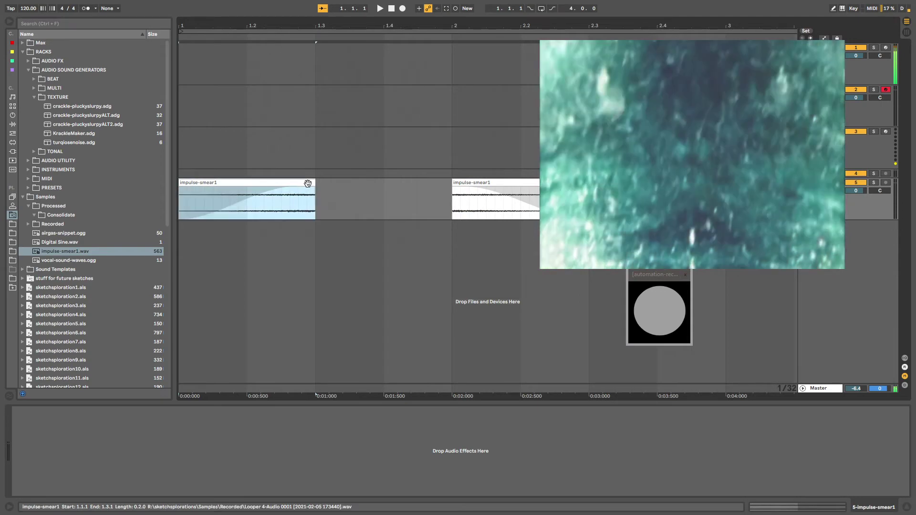
key(ctrl+r)
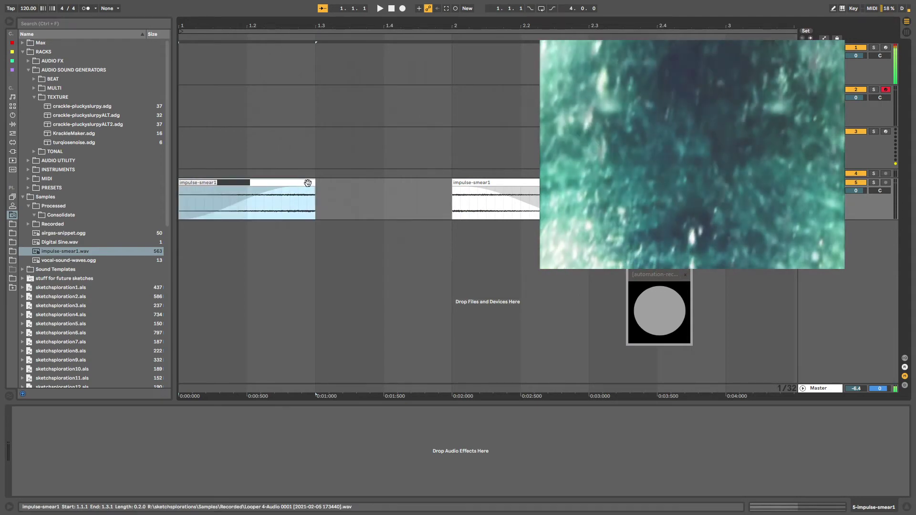
key(Right)
key(BackSpace)
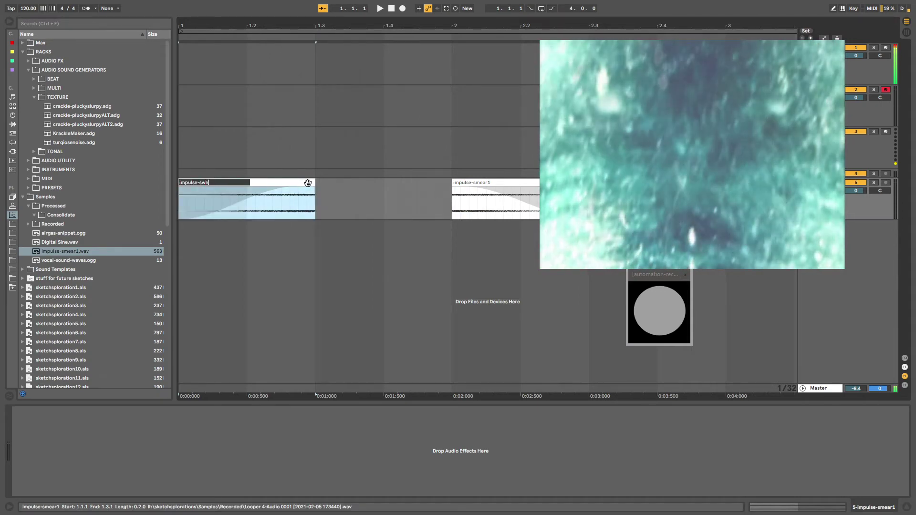
key(Return)
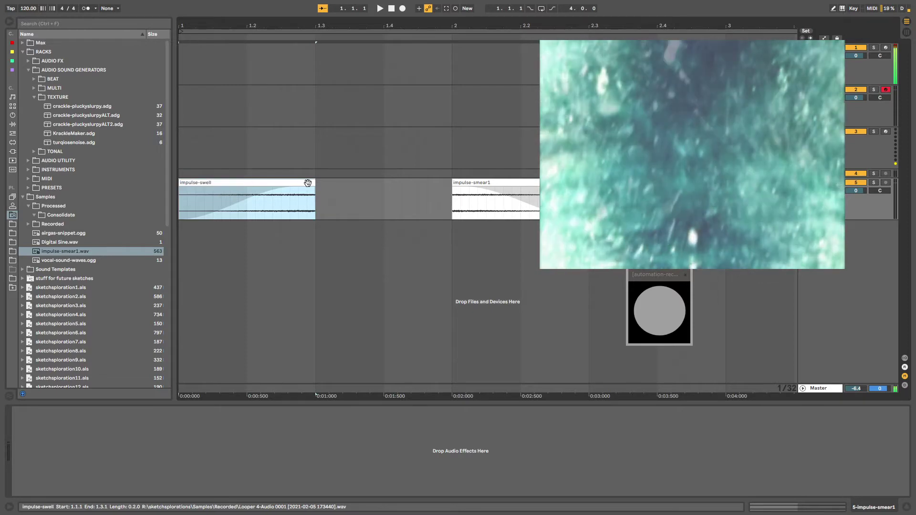
Consolidate the impulse-swell clip into its own audio file and show it in the browser
key(ctrl+j)
right_click(305, 184)
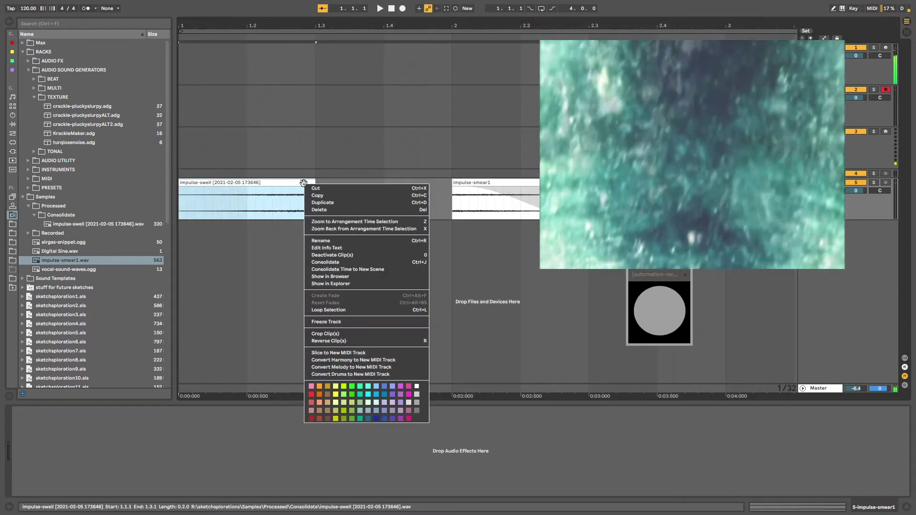
click(314, 276)
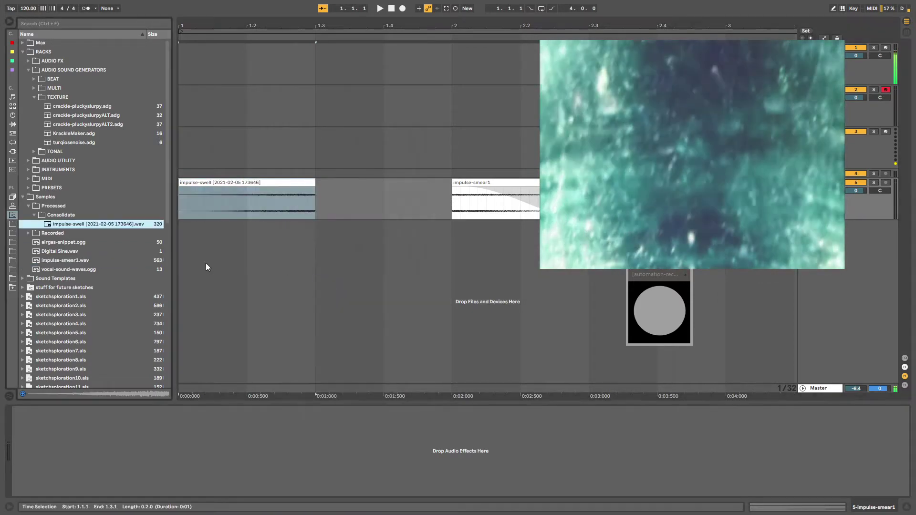
Strip the timestamp from the consolidated file's name, leaving impulse-swell, and move the file into the Samples folder
key(ctrl+r)
key(Right)
key(Left)
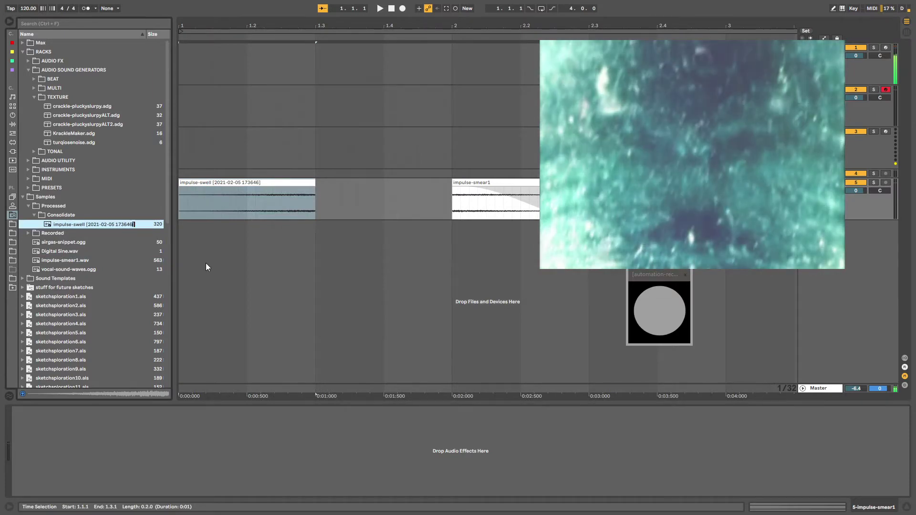
key(shift+Left)
key(shift+Left)
key(shift+Left)
key(shift+Left)
key(shift+Left)
key(shift+Left)
key(shift+Left)
key(shift+Left)
key(shift+Left)
key(shift+Left)
key(shift+Left)
key(shift+Left)
key(shift+Left)
key(shift+Left)
key(shift+Left)
key(shift+Left)
key(shift+Left)
key(shift+Left)
key(shift+Left)
key(BackSpace)
key(Return)
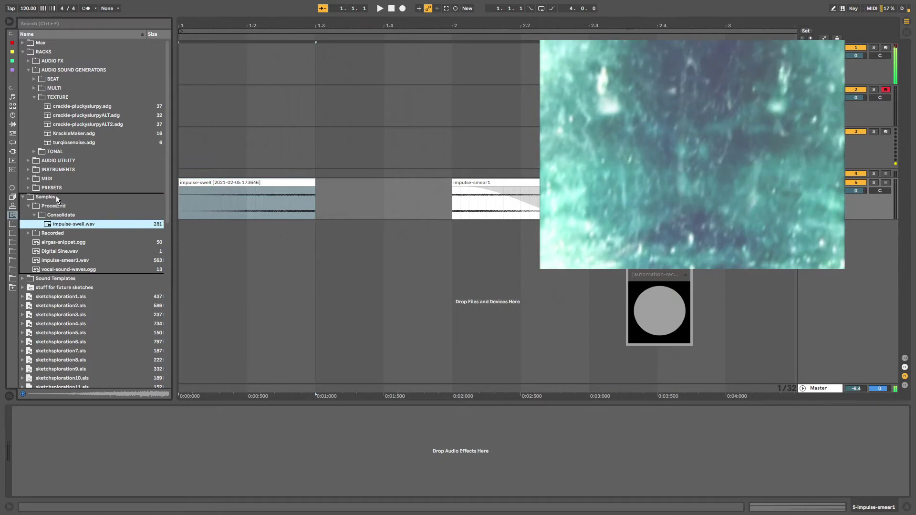
click(208, 137)
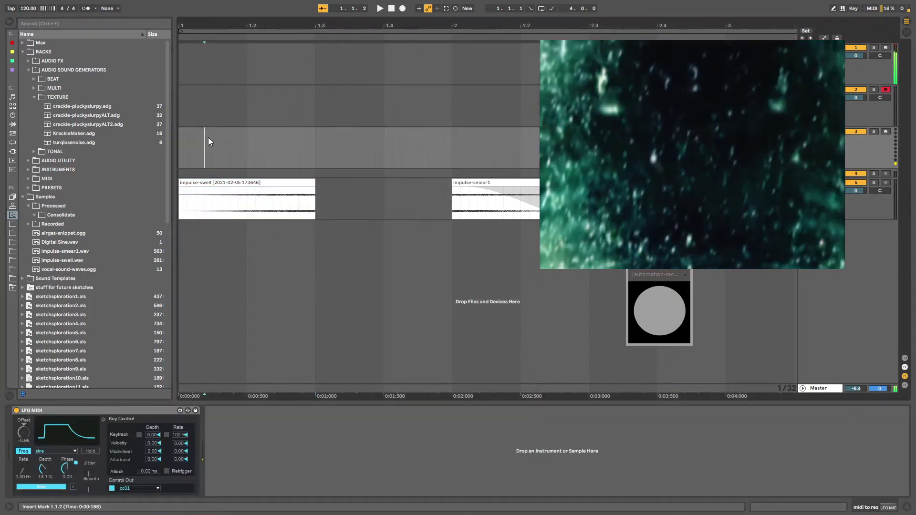
Replace the impulse response of bass shakre's Convolution Reverb with impulse-swell.wav
key(Tab)
click(243, 22)
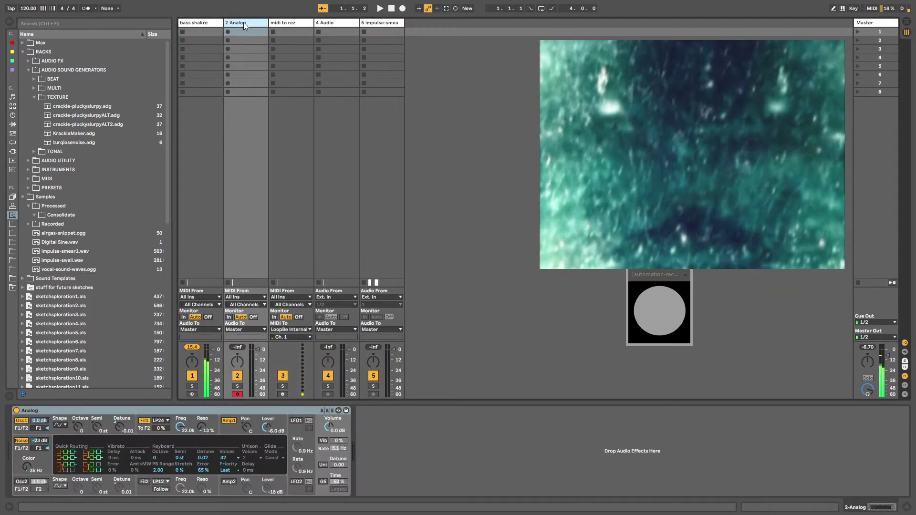
click(288, 22)
click(210, 24)
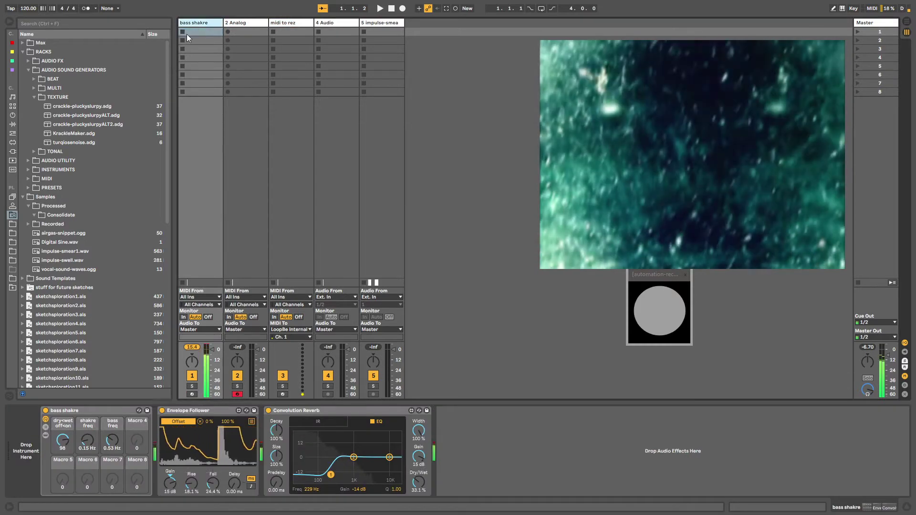
click(304, 423)
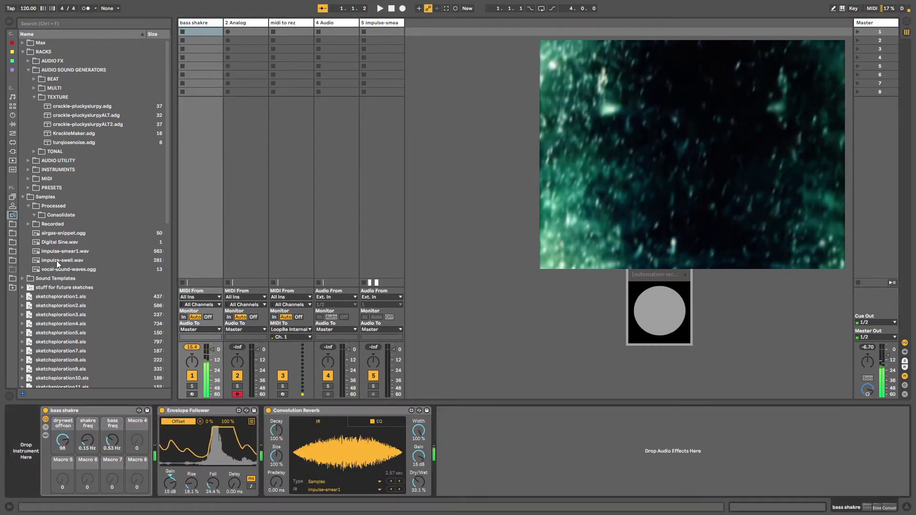
drag(56, 261, 330, 450)
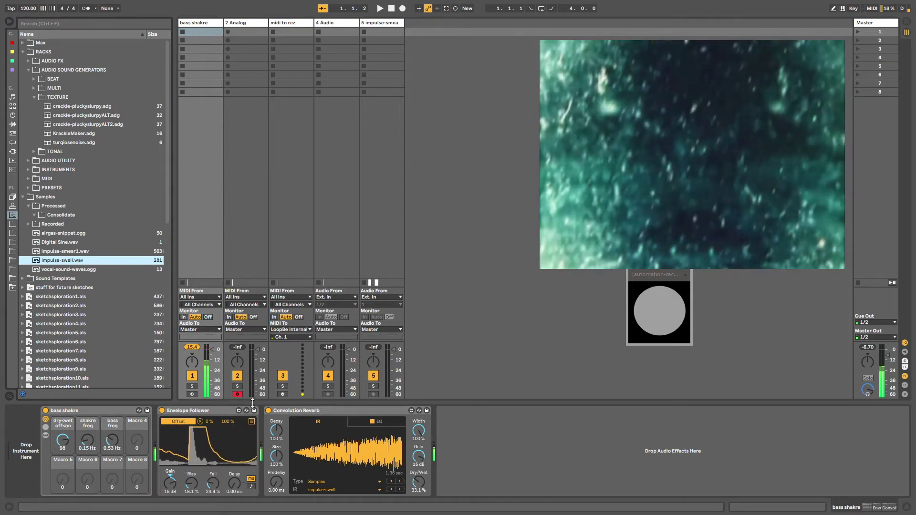
Copy bass shakre's Convolution Reverb with the impulse-swell response onto the 2 Analog track and set its Dry/Wet to 100%
click(297, 411)
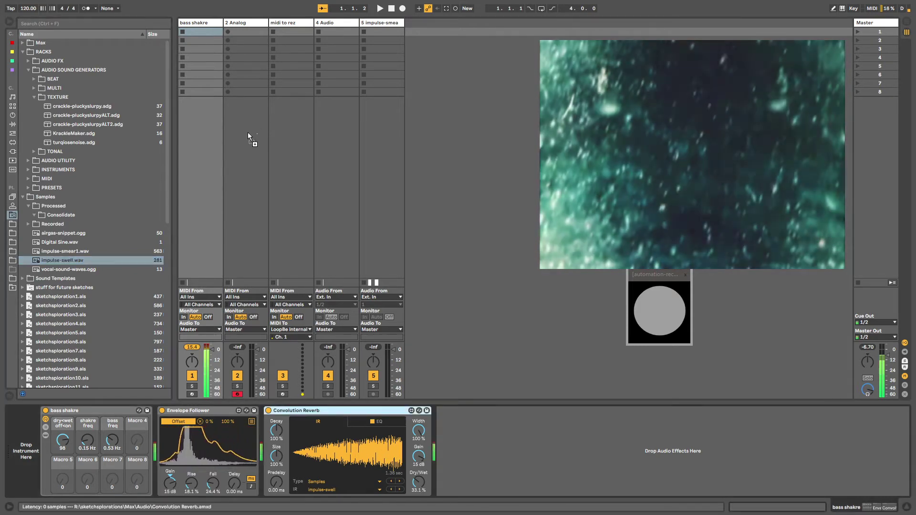
click(247, 132)
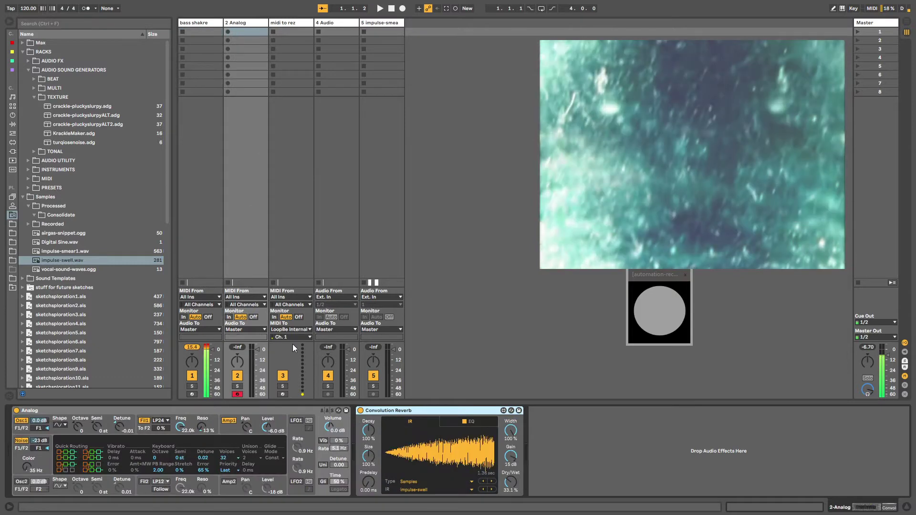
drag(509, 482, 509, 458)
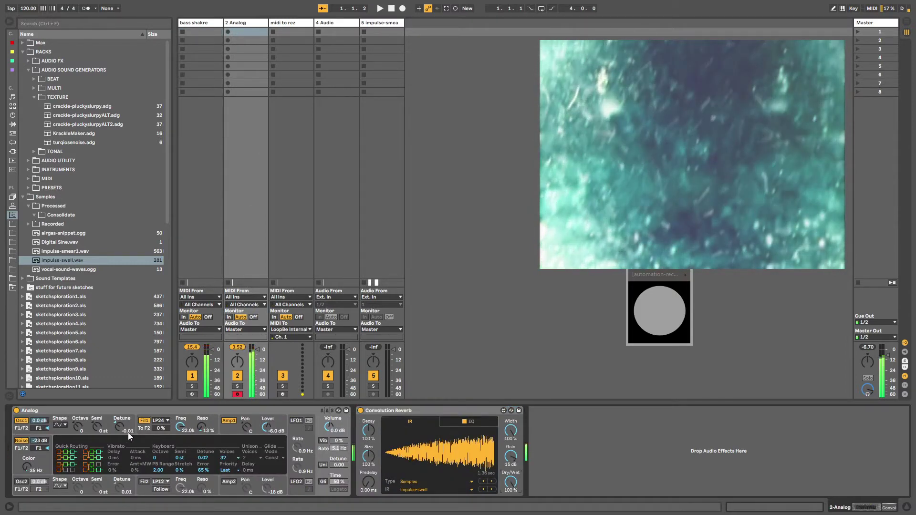
Set the Analog's Osc1 octave to -1 and the reverb's gain to 7.2 dB, decay to 59.3% and size to 59.7%
drag(75, 426, 76, 410)
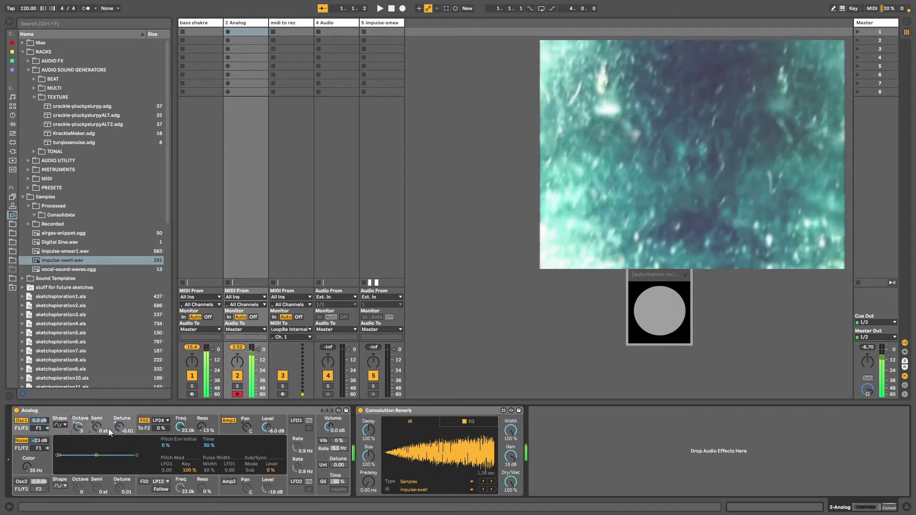
drag(509, 457, 509, 469)
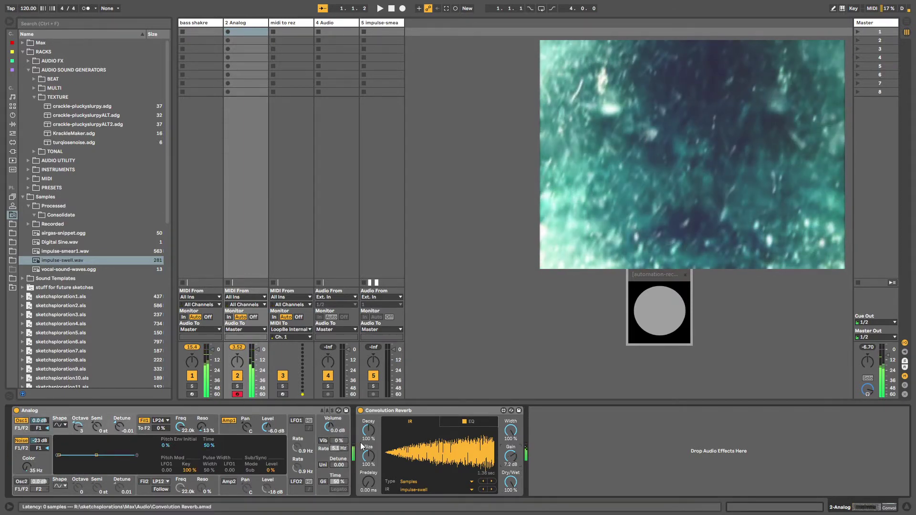
drag(366, 431, 368, 446)
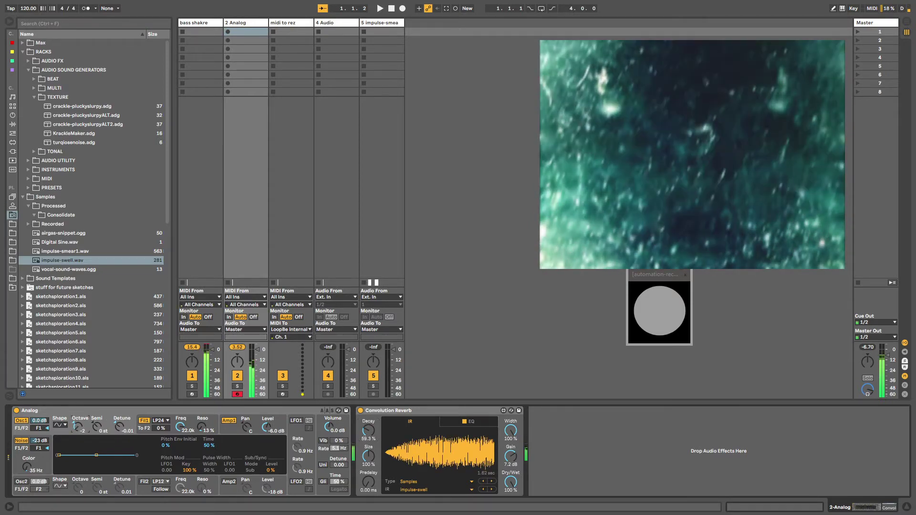
drag(78, 426, 78, 416)
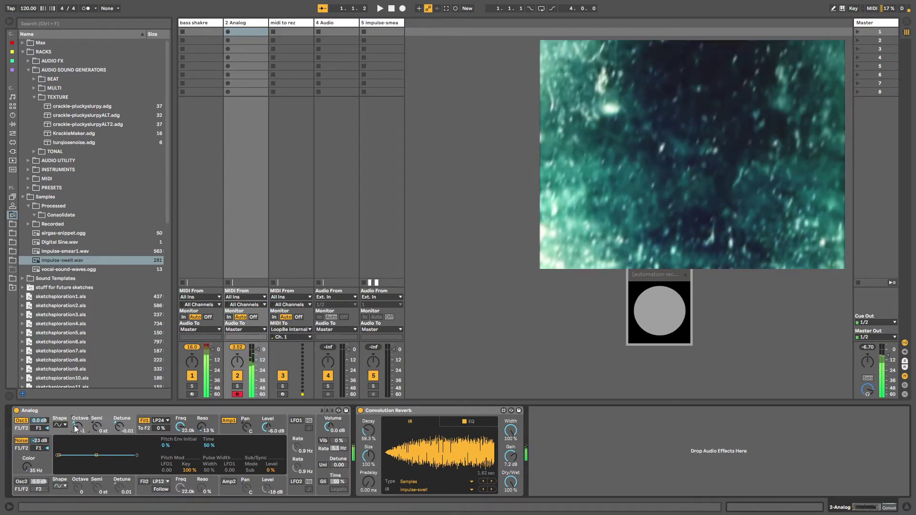
drag(368, 456, 367, 477)
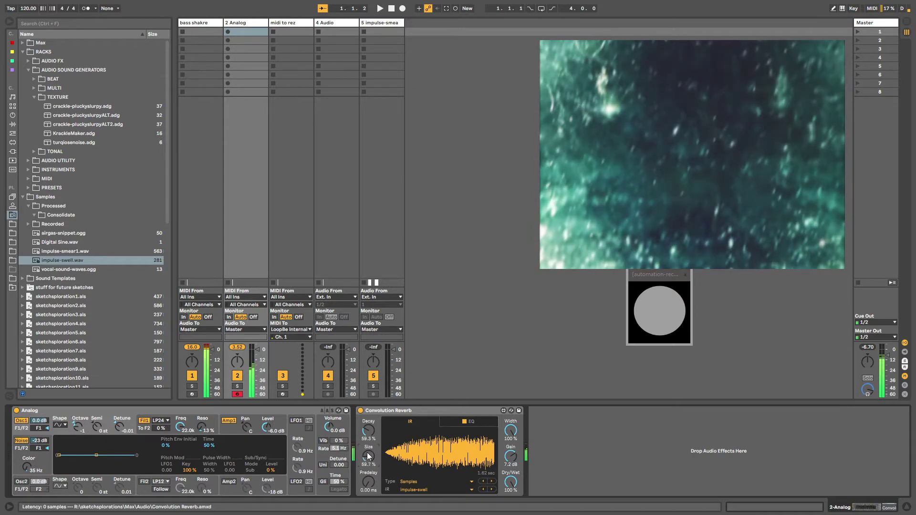
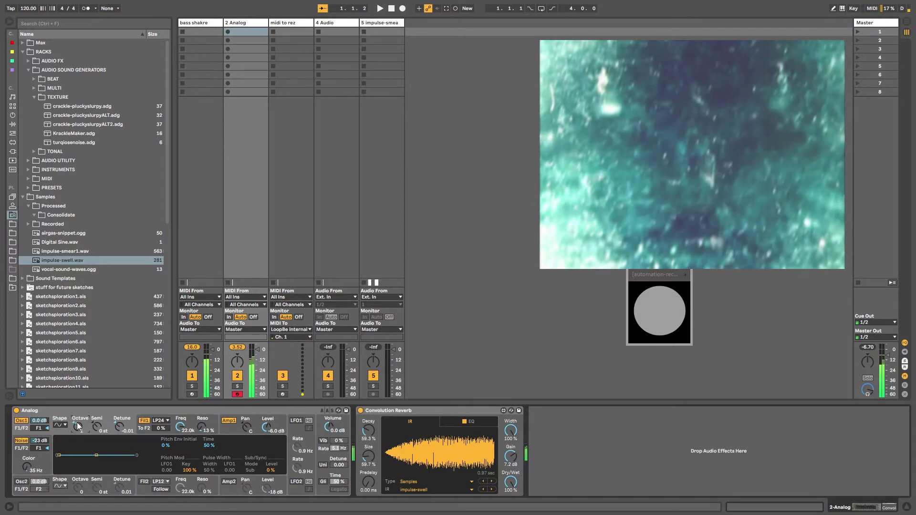
Record a MIDI clip in the first slot of the 2 Analog track and play it back as a loop
click(226, 32)
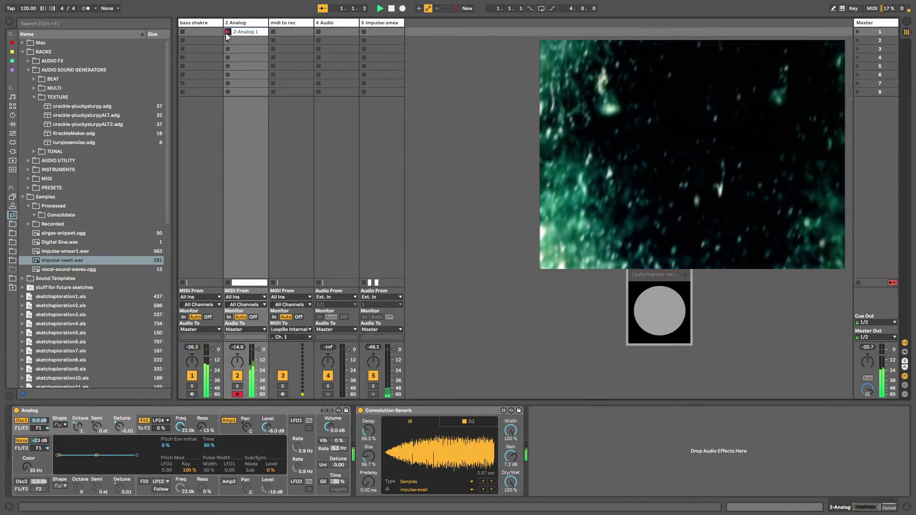
scroll(72, 426, down, 3)
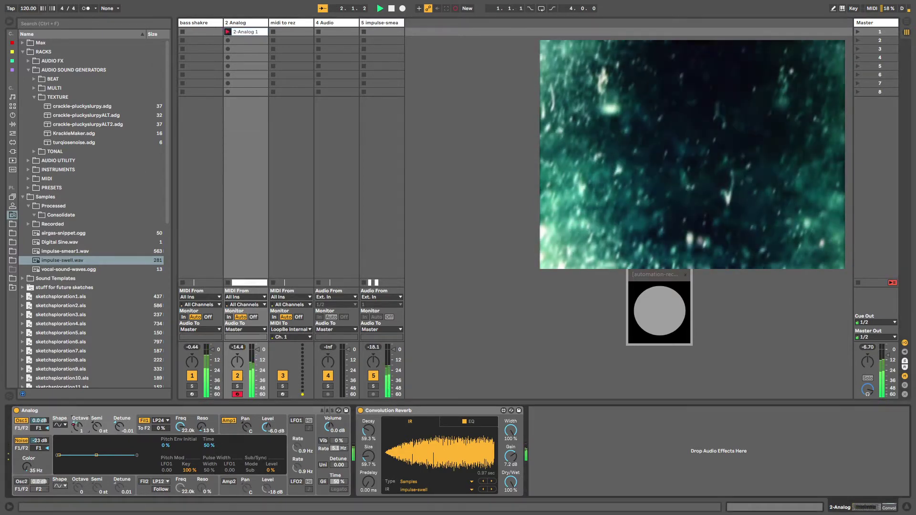
scroll(72, 424, up, 1)
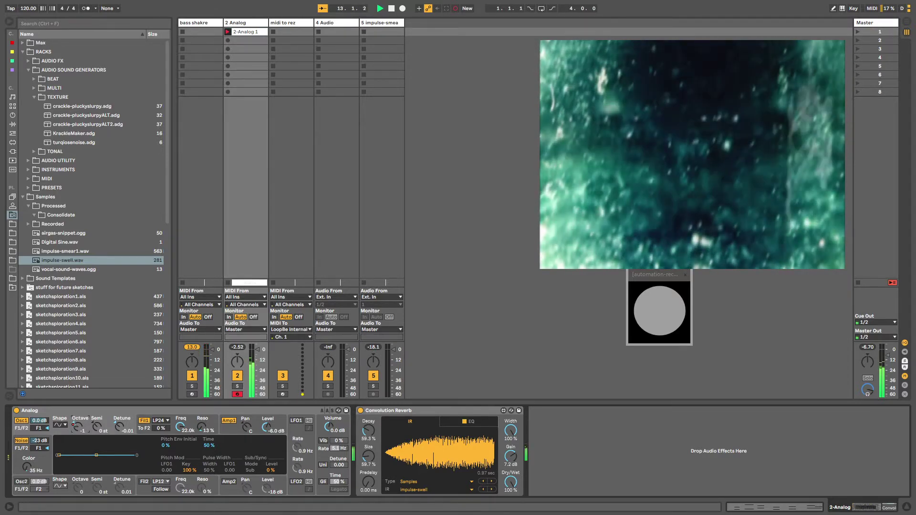
click(227, 32)
click(227, 31)
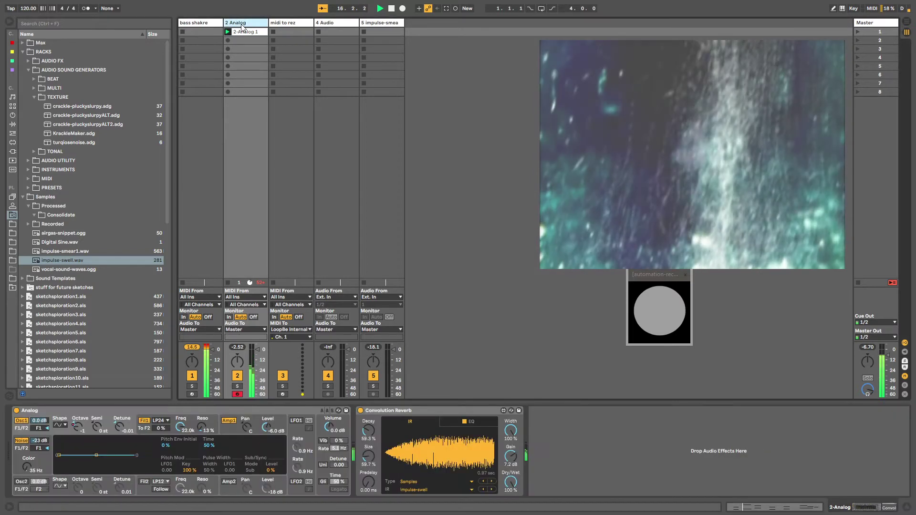
click(262, 249)
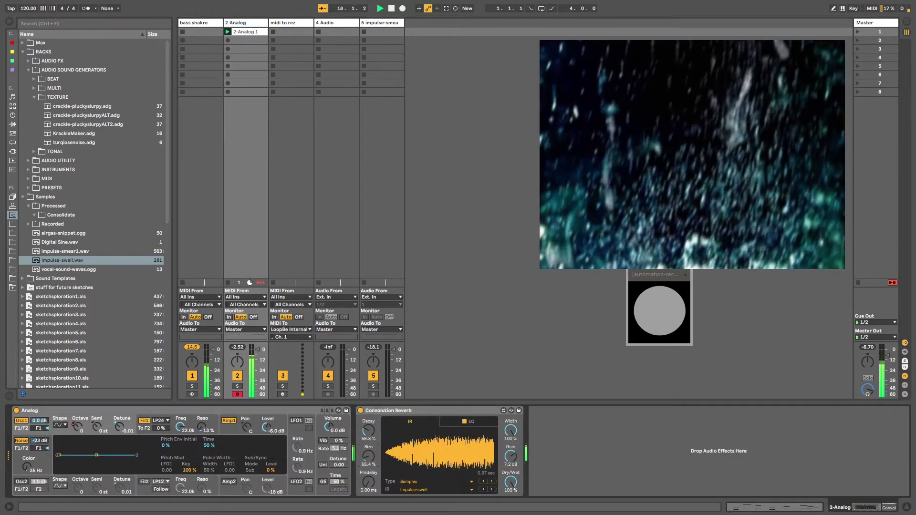
Set the 2 Analog reverb's decay to 92.2% and the synth's Amp1 envelope release to 1.29 s
drag(366, 433, 365, 403)
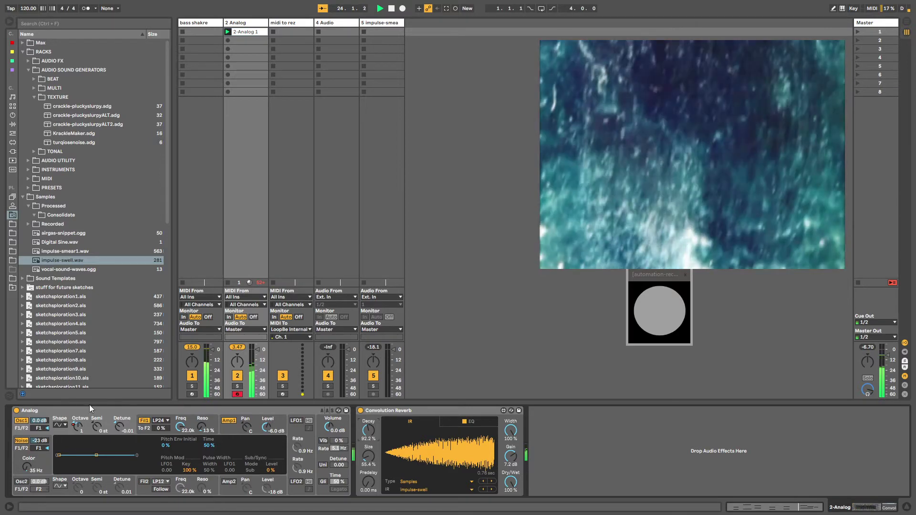
click(223, 429)
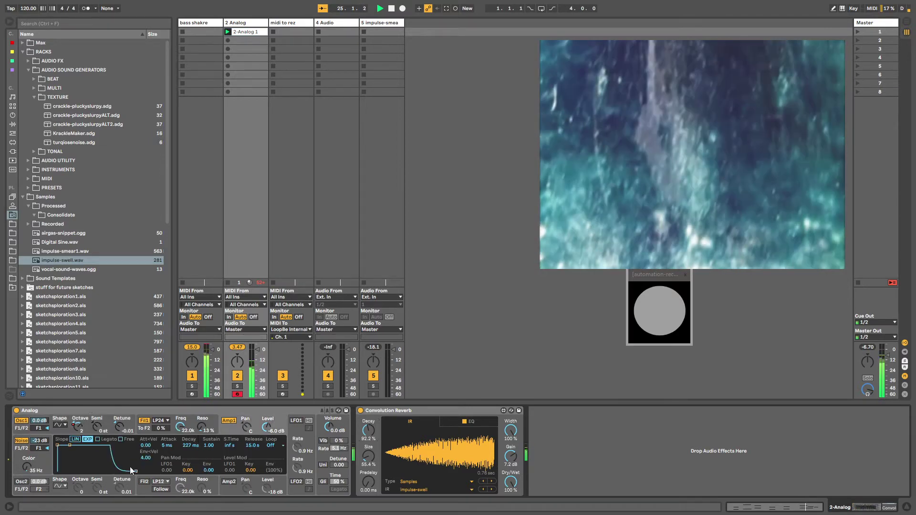
drag(132, 471, 116, 471)
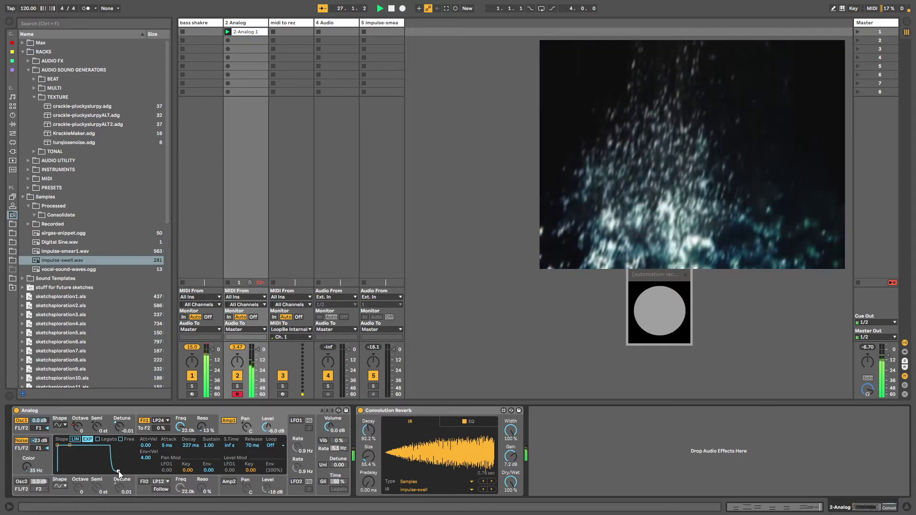
drag(119, 471, 128, 472)
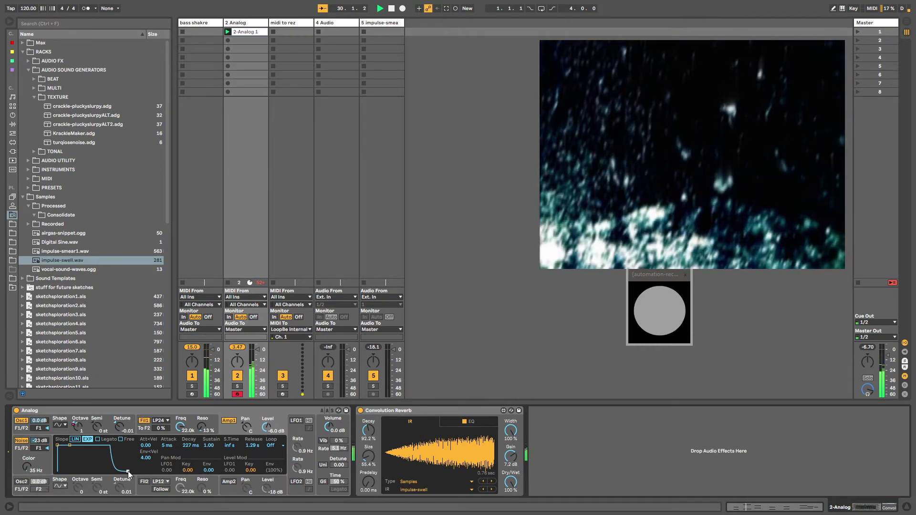
Switch to the Arrangement and turn off following of the playback position
key(Tab)
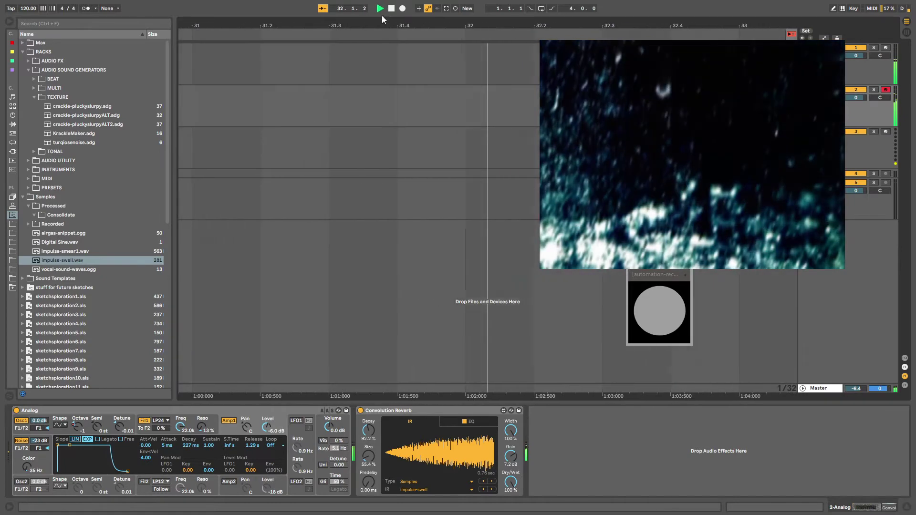
drag(378, 24, 376, 3)
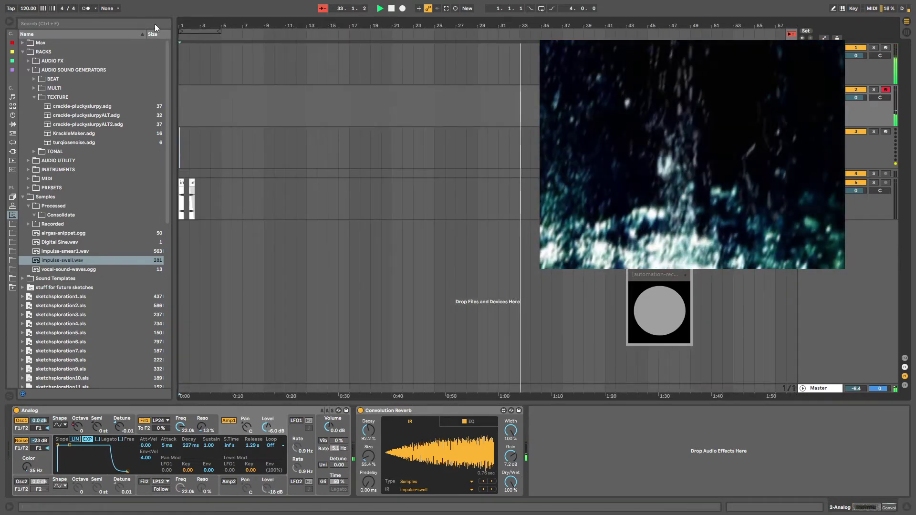
drag(182, 23, 186, 96)
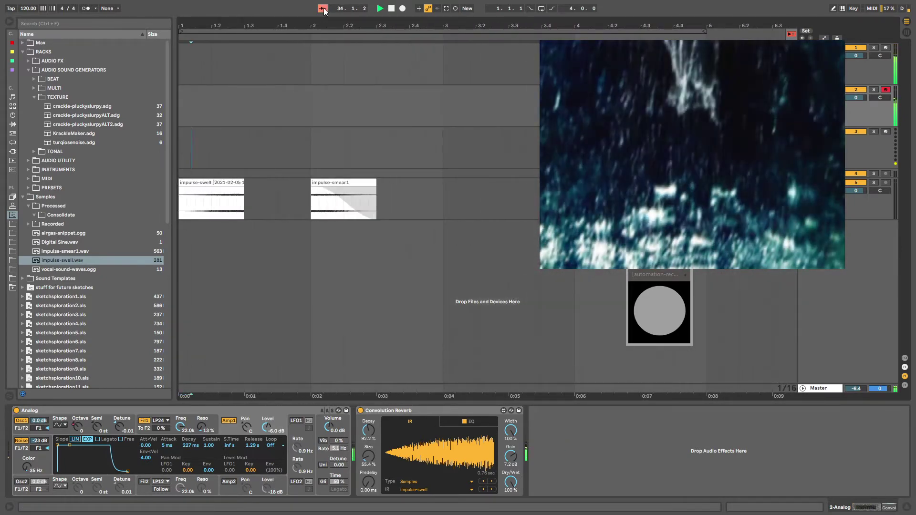
click(322, 8)
click(323, 8)
click(278, 27)
double_click(278, 26)
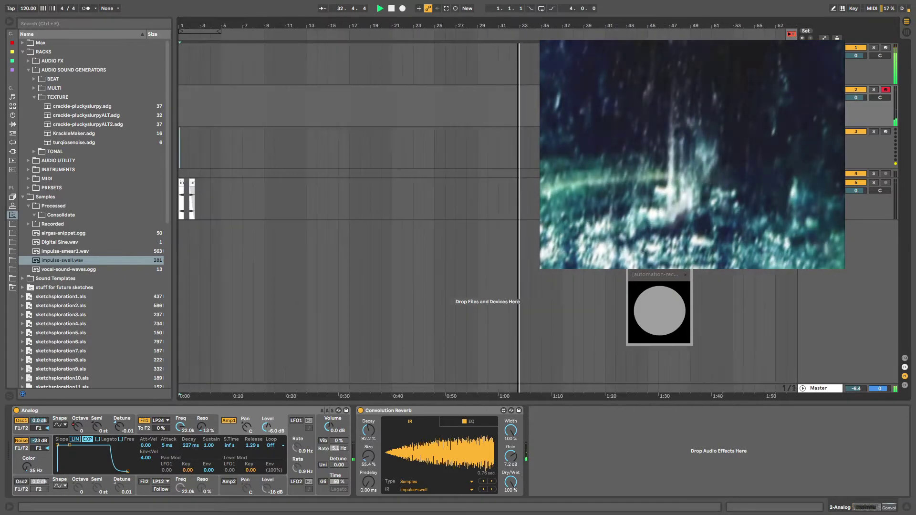
Split the impulse-swell clip at 1.2.4, placing its long front part at 2.4.1 and its short tail at 1.1.1
drag(182, 24, 262, 210)
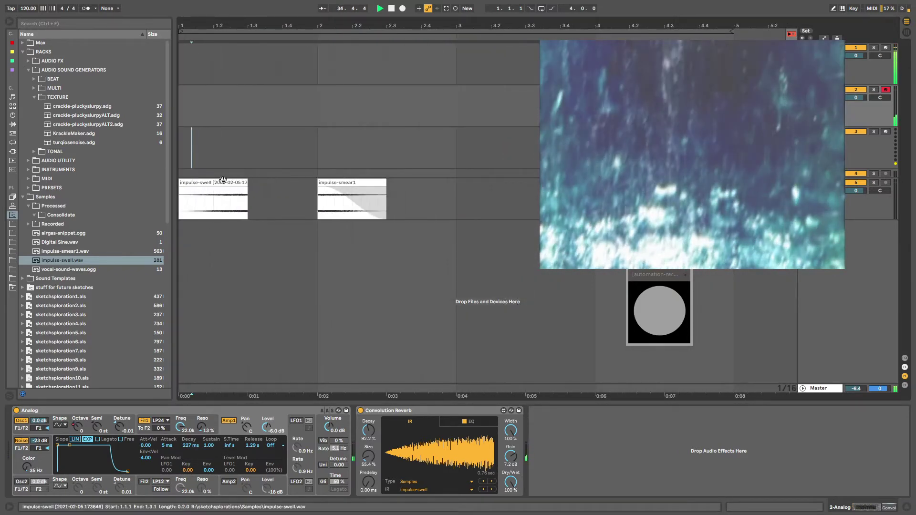
click(222, 183)
click(242, 200)
key(ctrl+e)
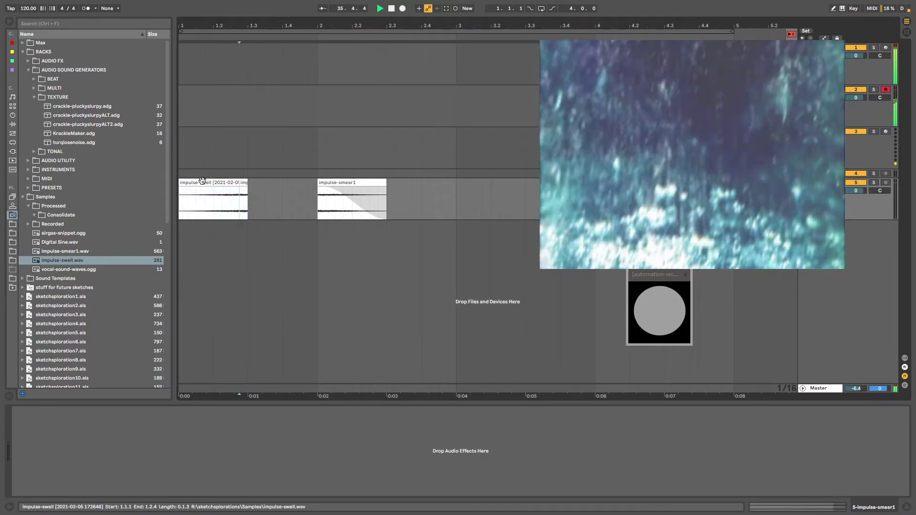
drag(203, 183, 445, 187)
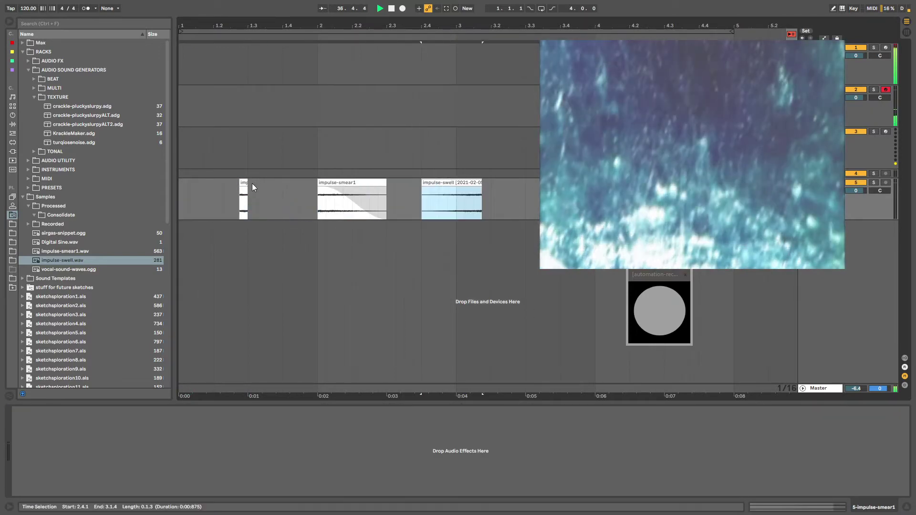
drag(243, 183, 183, 179)
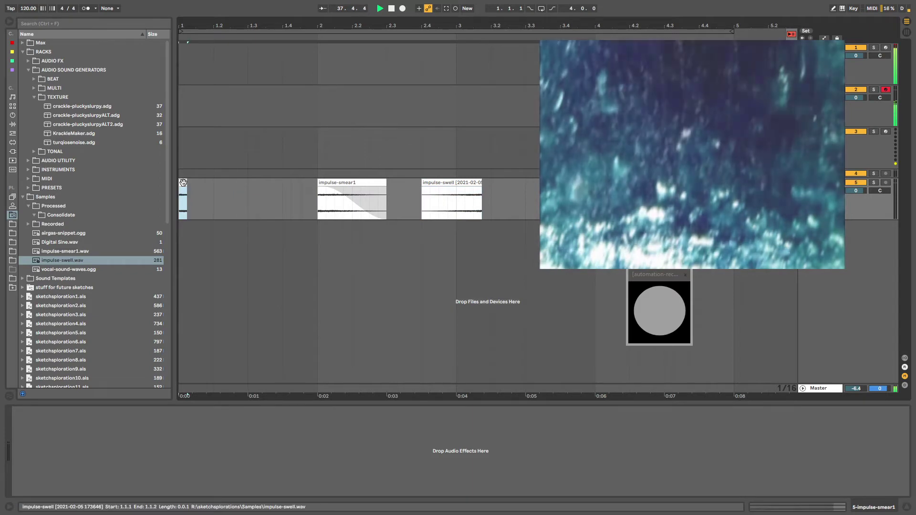
Add a long fade-out across most of the short impulse-swell piece at the start of the arrangement
drag(179, 26, 190, 163)
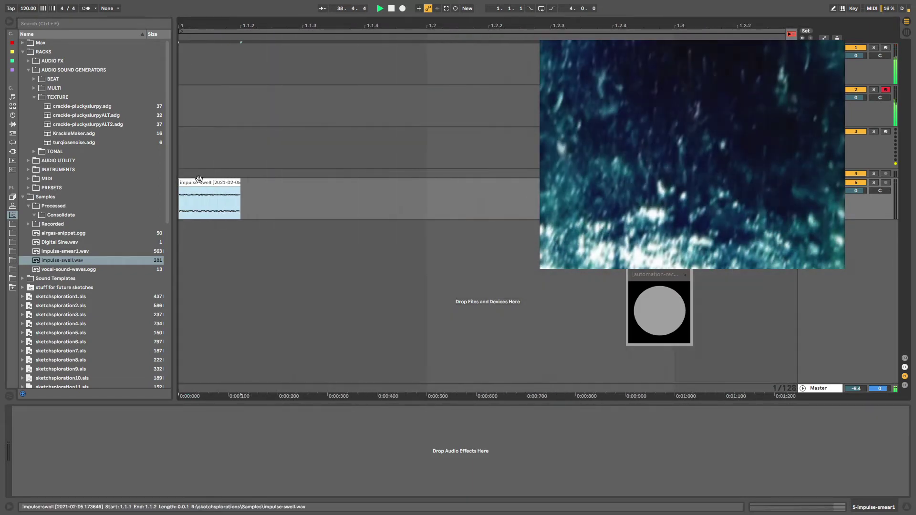
mouse_move(238, 188)
drag(239, 188, 190, 189)
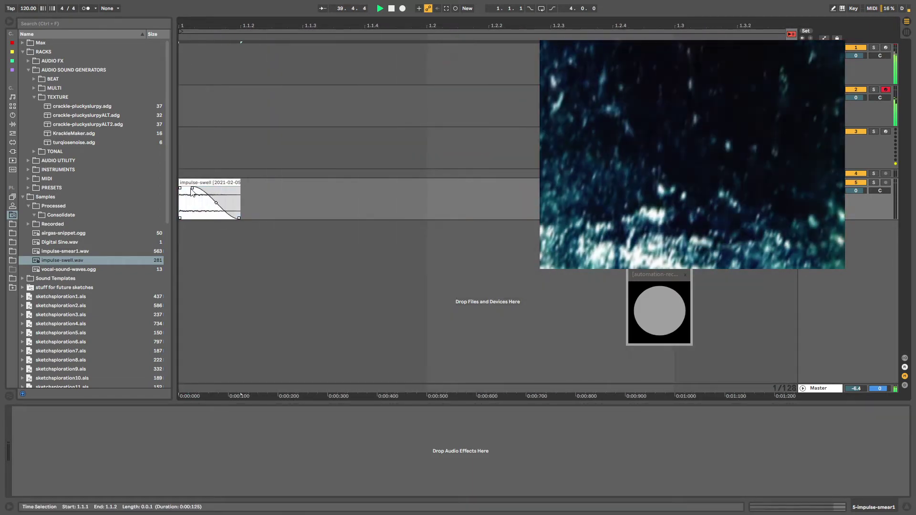
Duplicate the short faded impulse-swell piece to 1.2.1 and 1.3.1
drag(184, 22, 184, 1)
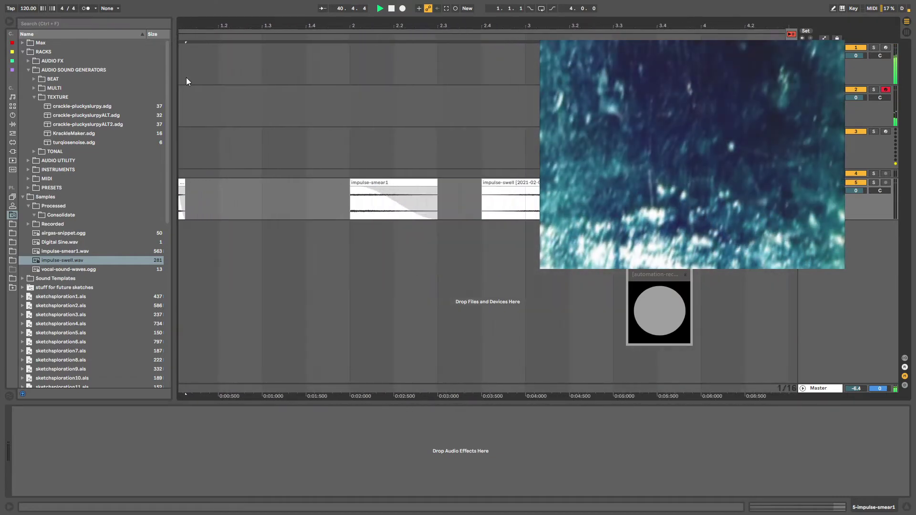
click(180, 181)
drag(181, 181, 275, 183)
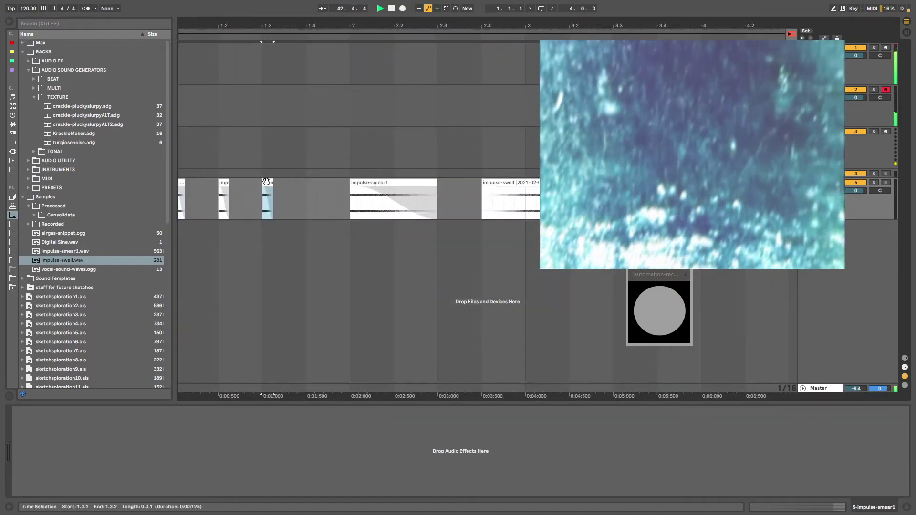
Move the impulse-smear1 clip and the long impulse-swell clip behind it together so that impulse-smear1 starts at 2.3.4
double_click(370, 183)
click(372, 183)
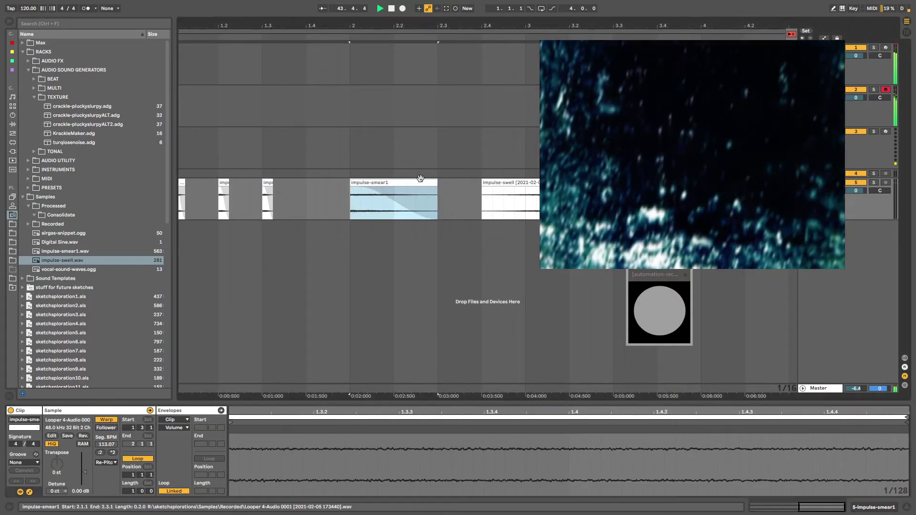
shift+click(498, 182)
drag(376, 182, 506, 182)
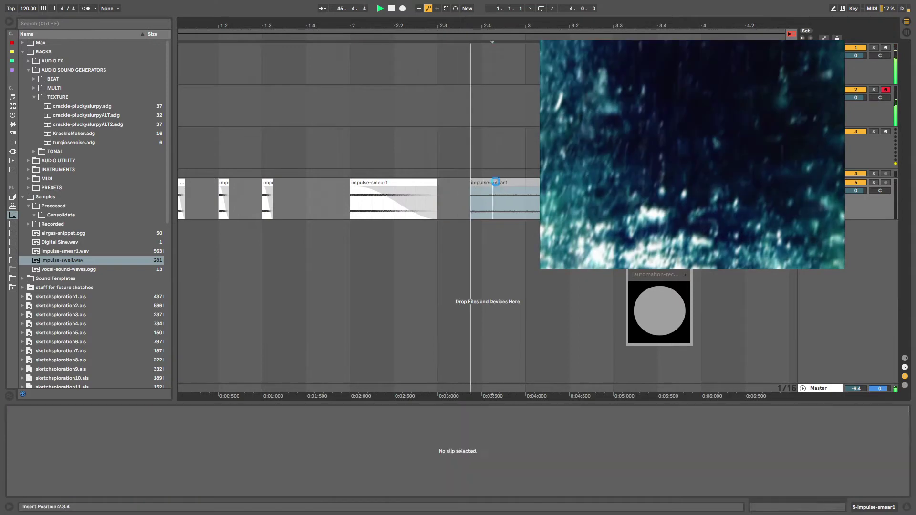
Place short faded impulse-swell pieces at 1.2.4, 1.3.3 and 1.4.1, and trim the last two progressively shorter
click(267, 181)
drag(267, 182, 310, 183)
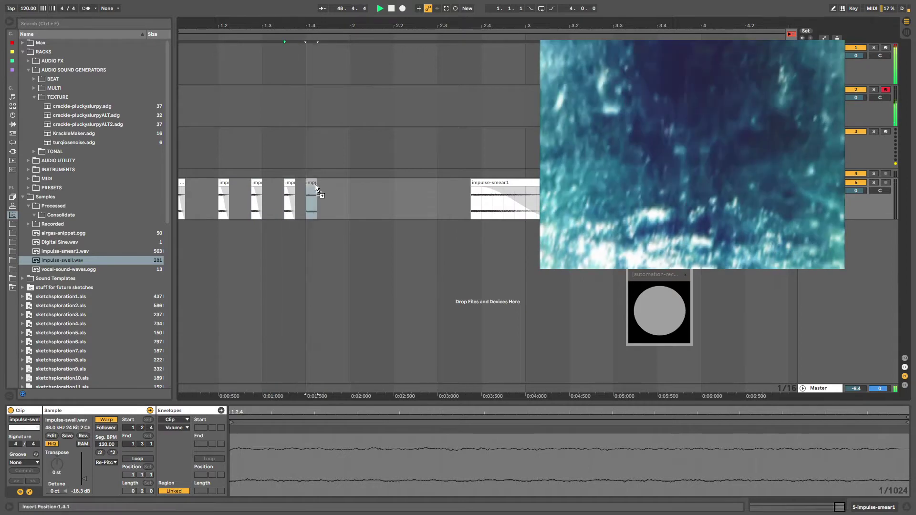
drag(328, 28, 307, 180)
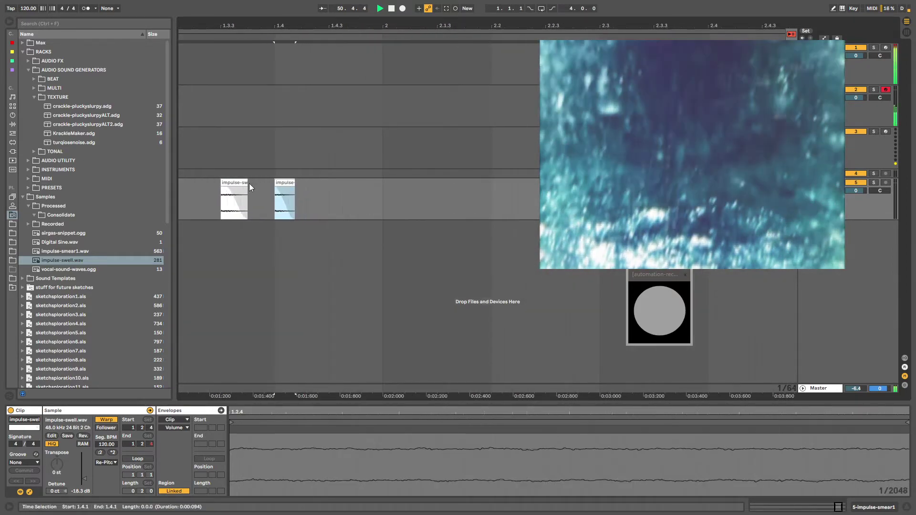
drag(247, 187, 287, 183)
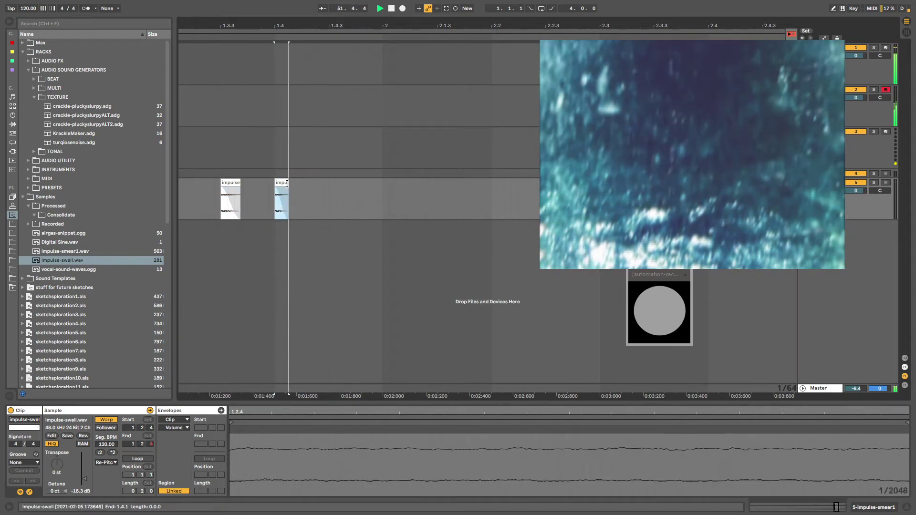
Add five ever-shorter copies of the piece after 1.4.1, spacing them closer and closer together up to 2.1.1
drag(273, 25, 366, 57)
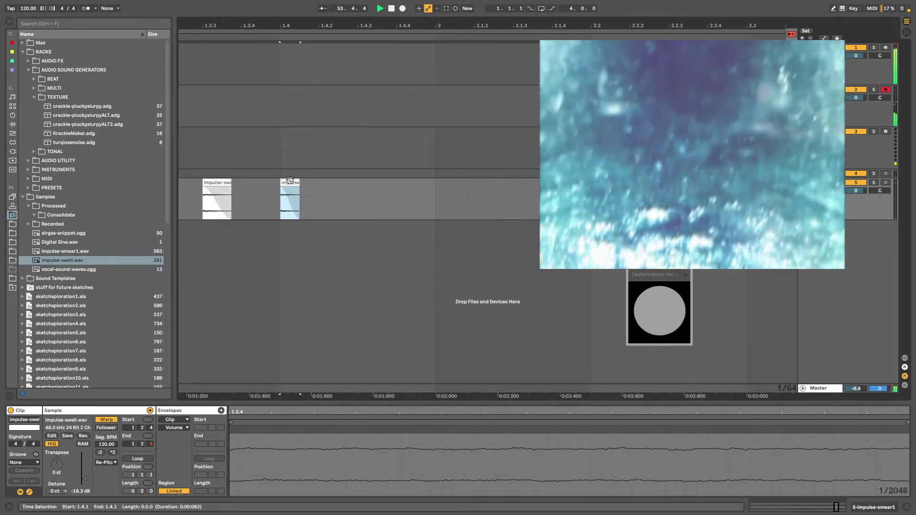
drag(288, 182, 444, 182)
click(356, 183)
click(395, 183)
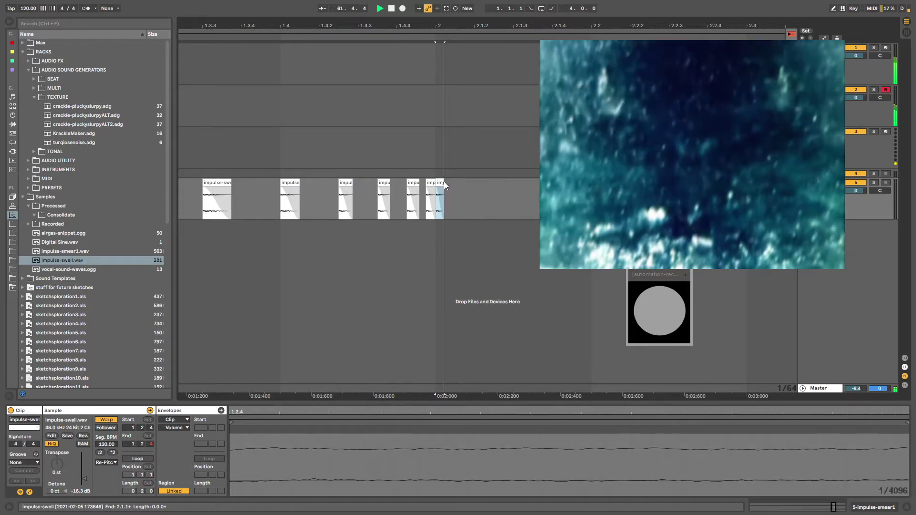
Set the clip gain of all ten short impulse-swell pieces to 0.00 dB
drag(415, 24, 414, 3)
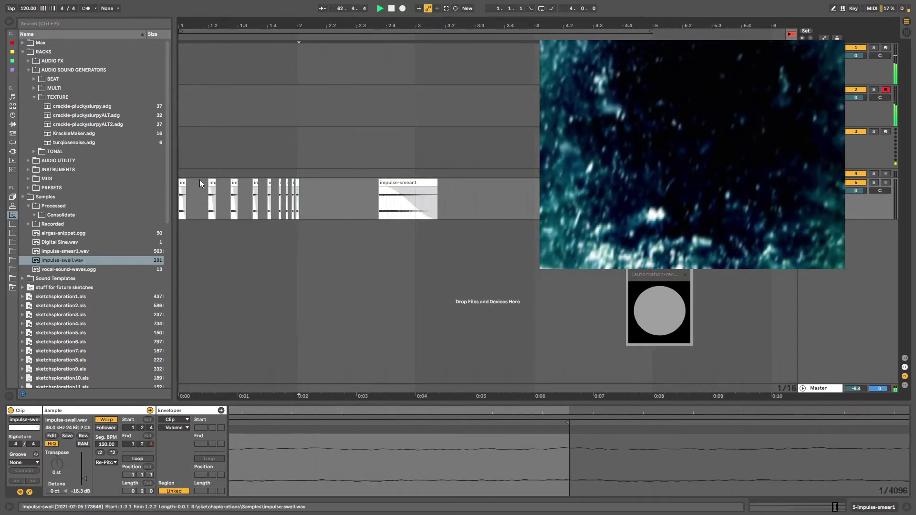
click(181, 182)
shift+click(297, 182)
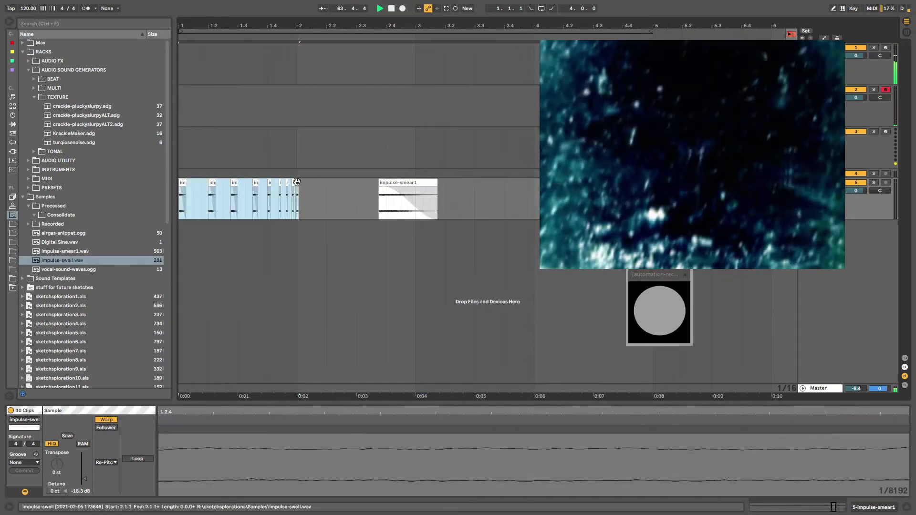
drag(89, 493, 84, 479)
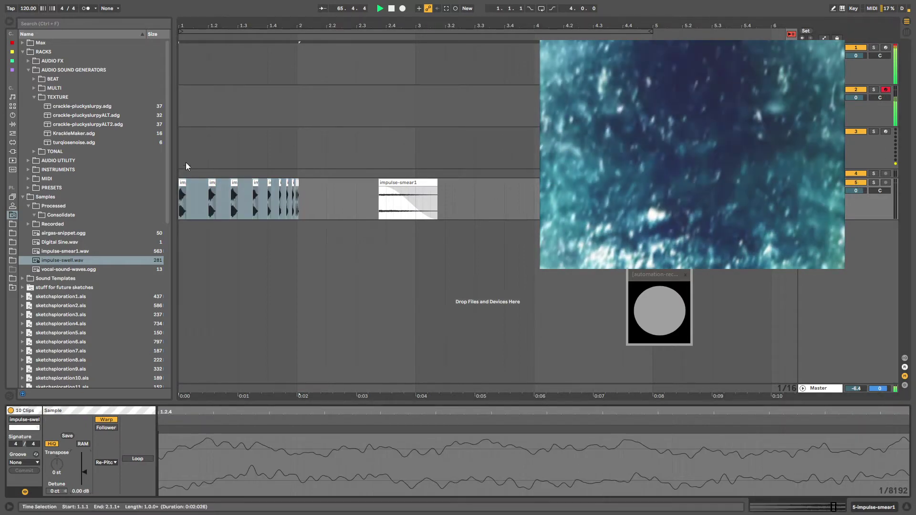
Rename the first short impulse-swell piece at 1.1.1 as impulse-bouncedown1
click(183, 199)
drag(186, 21, 183, 117)
click(196, 184)
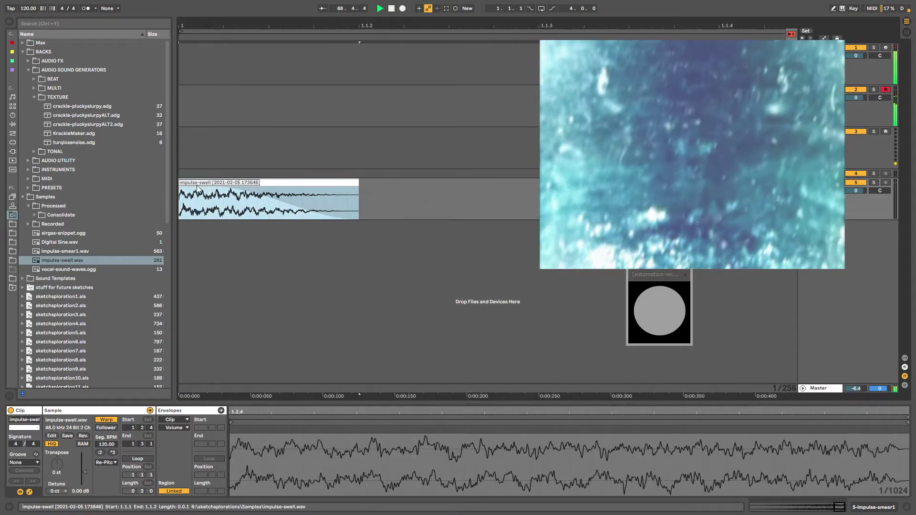
key(ctrl+r)
text(b)
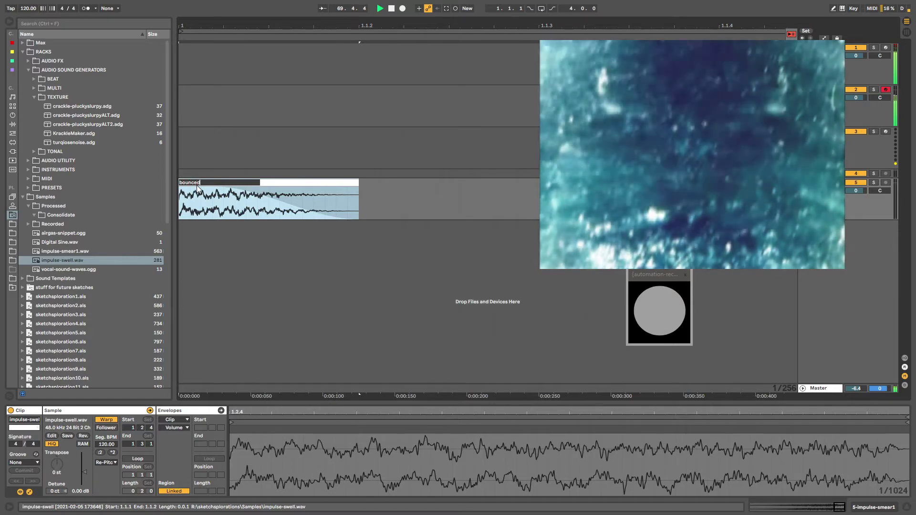
text(ouncedown1)
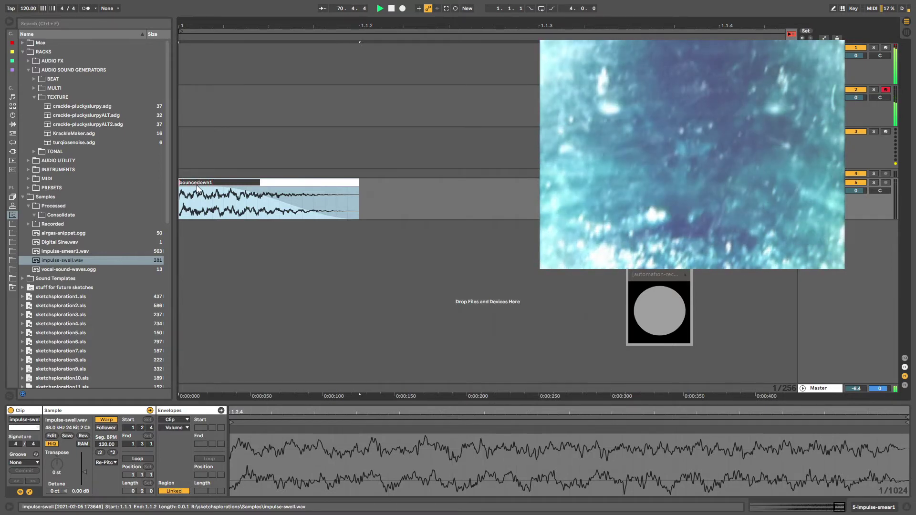
key(Home)
text(impulse-)
key(Return)
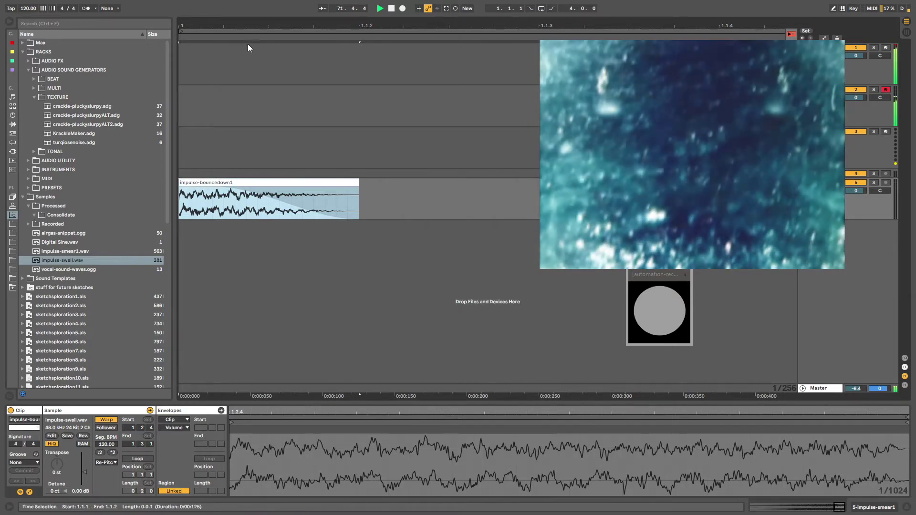
Consolidate the ten short pieces from 1.1.1 to 2.1.1 into one clip, allowing audio to stop
drag(238, 23, 237, 3)
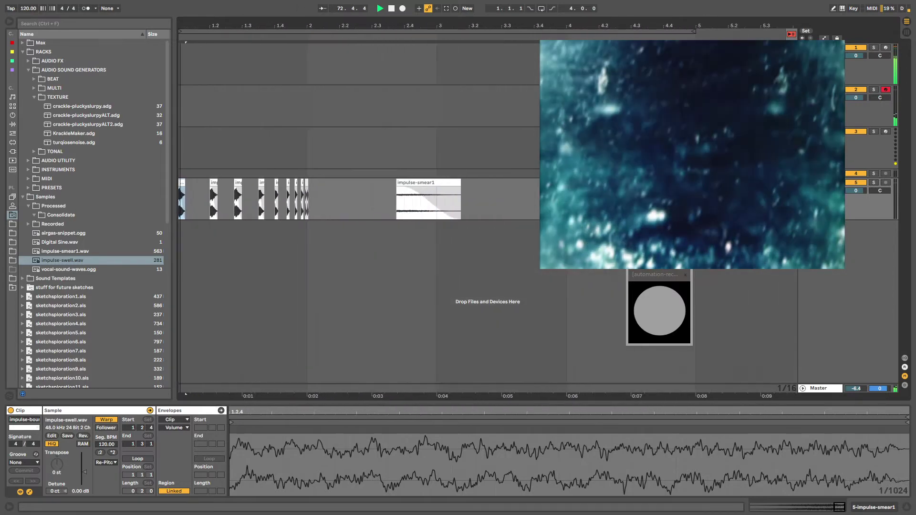
shift+click(307, 183)
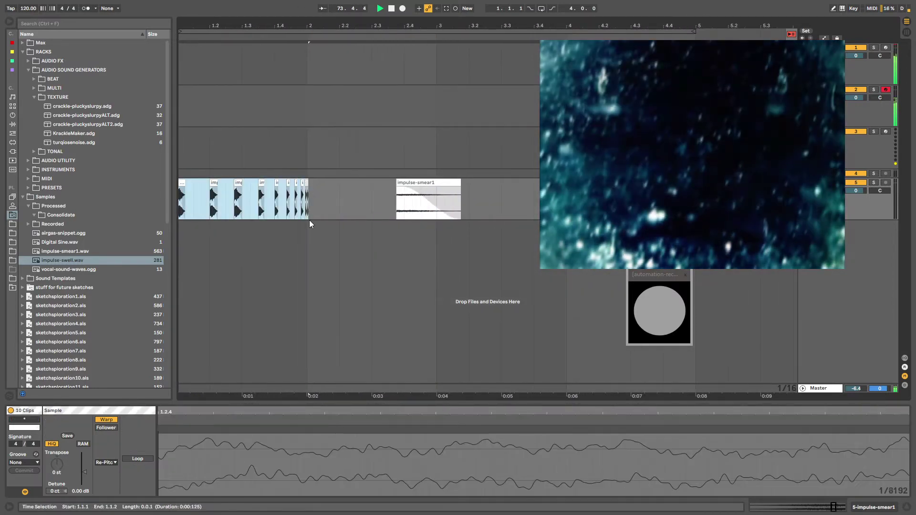
key(ctrl+j)
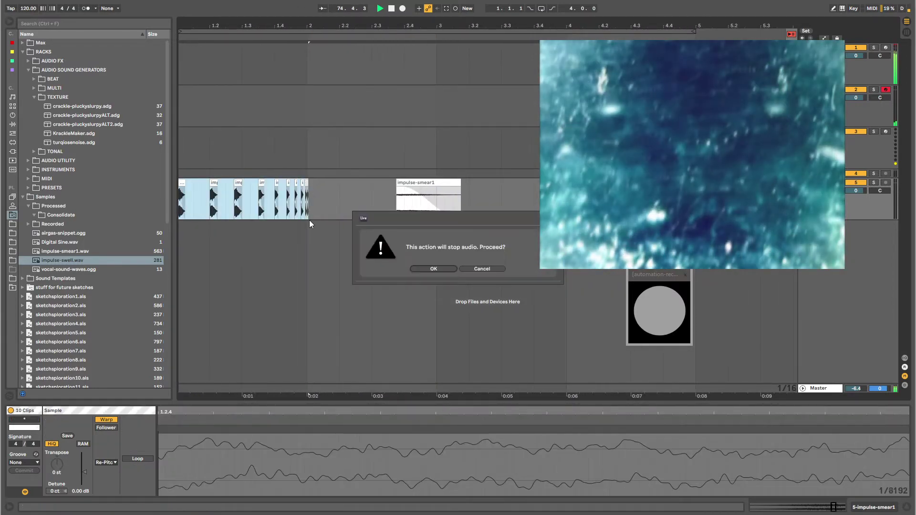
key(Return)
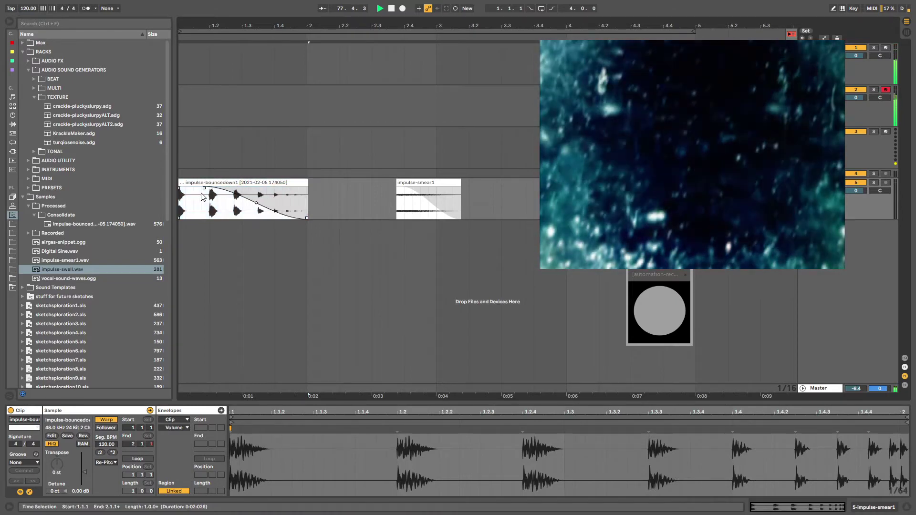
Reveal the consolidated impulse-bouncedown1 sample in the browser and consolidate the clip again with its long fade-out
right_click(206, 179)
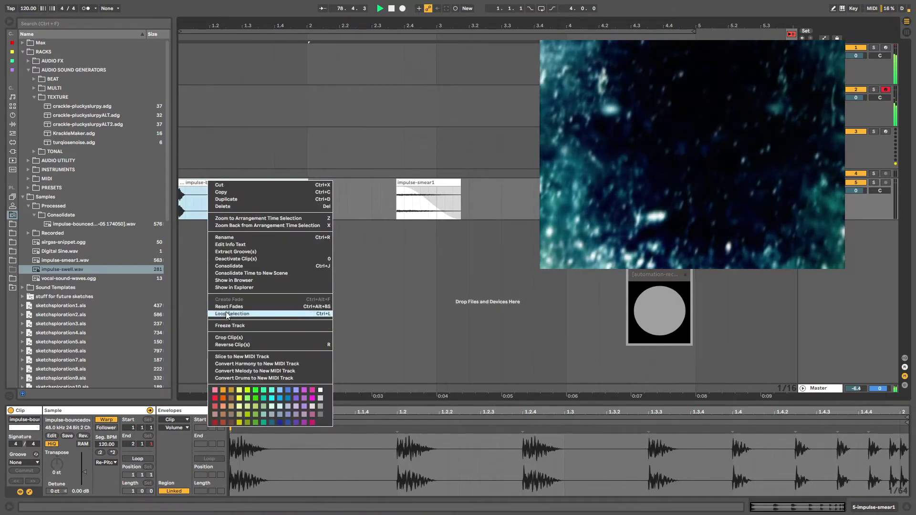
click(224, 281)
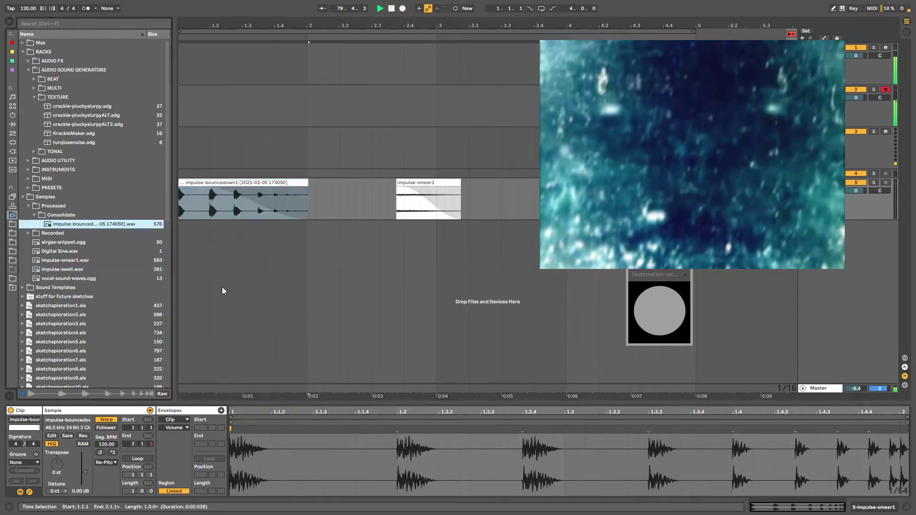
click(194, 180)
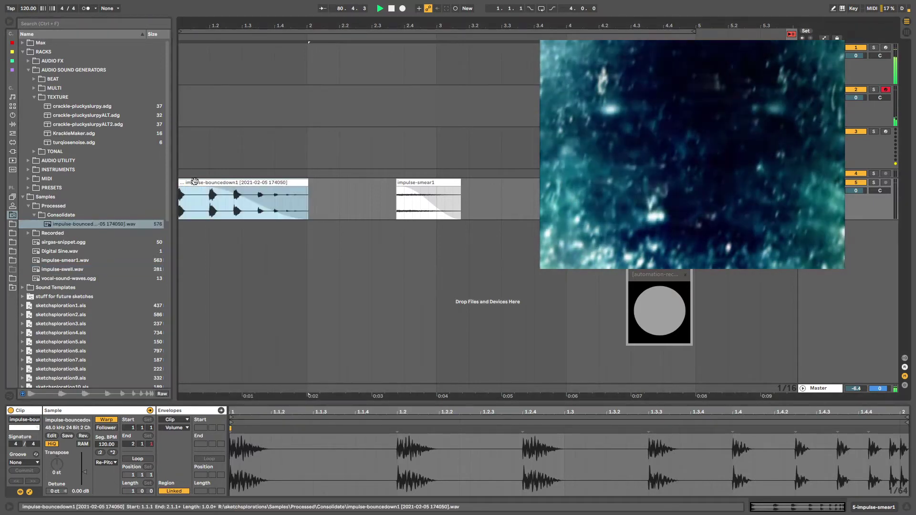
key(ctrl+j)
key(Return)
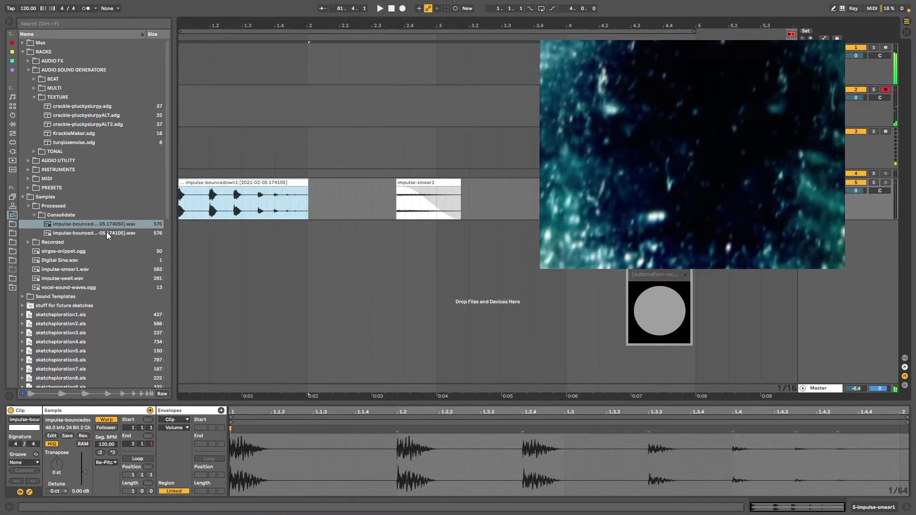
Reveal the faded clip's consolidated sample in the browser and rename it impulse-bouncedown1 -fade out
click(103, 233)
click(144, 223)
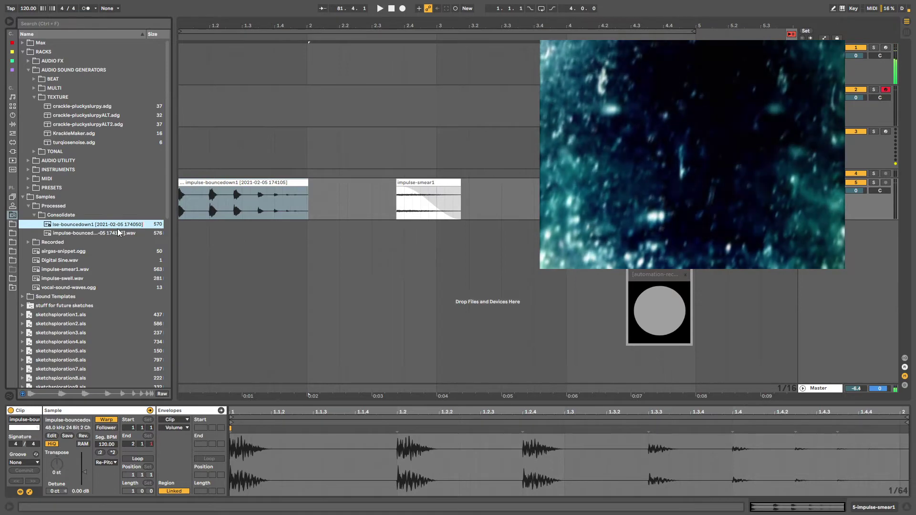
right_click(193, 185)
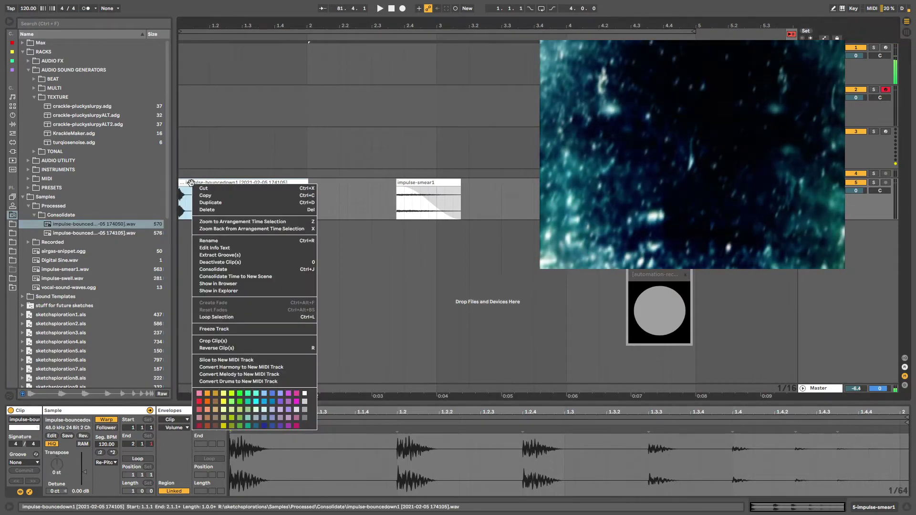
click(217, 282)
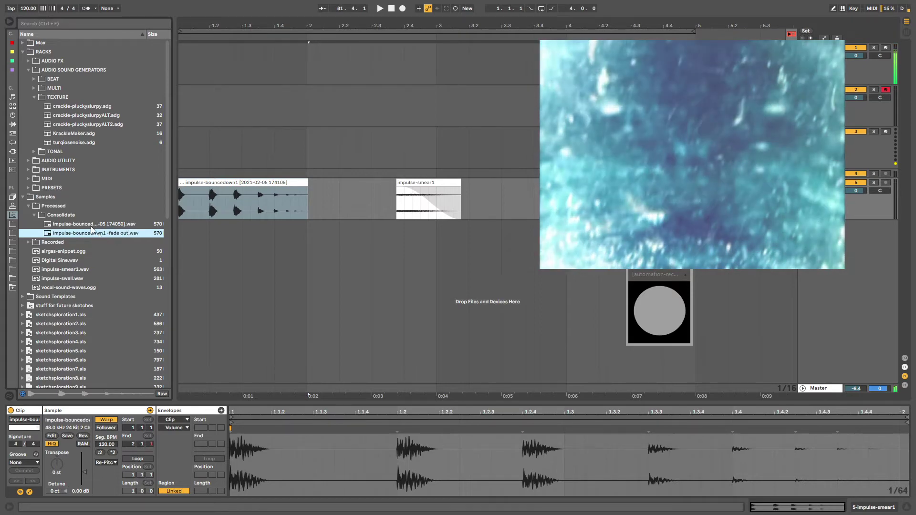
Rename the consolidated sample without the fade as impulse-bouncedown1
right_click(91, 226)
click(106, 241)
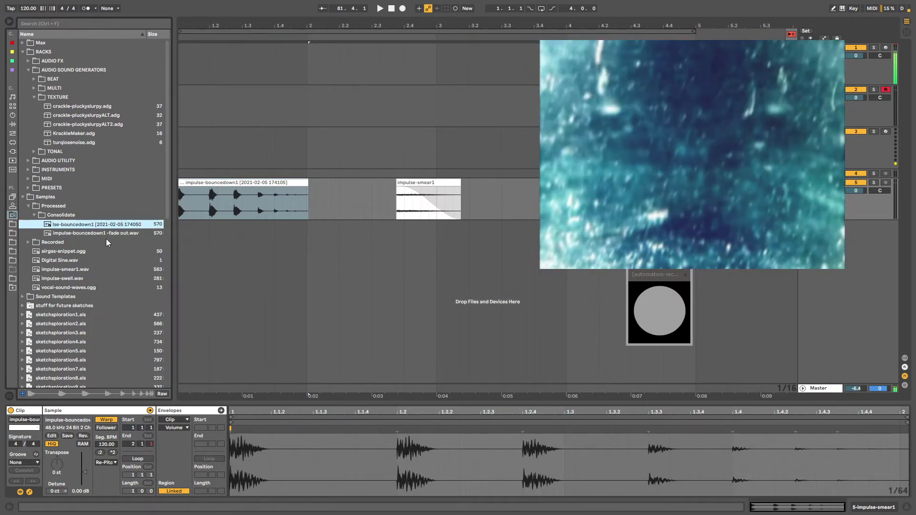
key(Return)
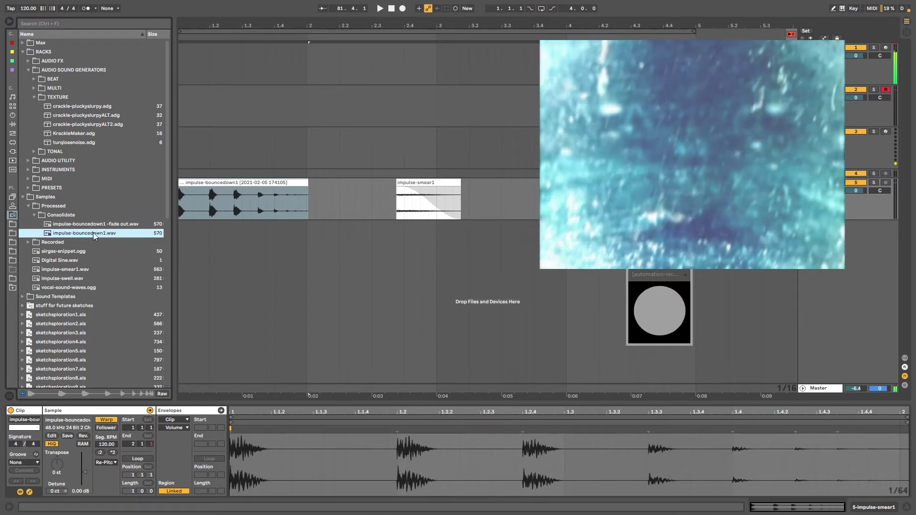
Move both impulse-bouncedown1 samples into the Samples folder and shift the impulse-smear1 clip earlier in the arrangement
shift+click(66, 226)
drag(62, 227, 52, 202)
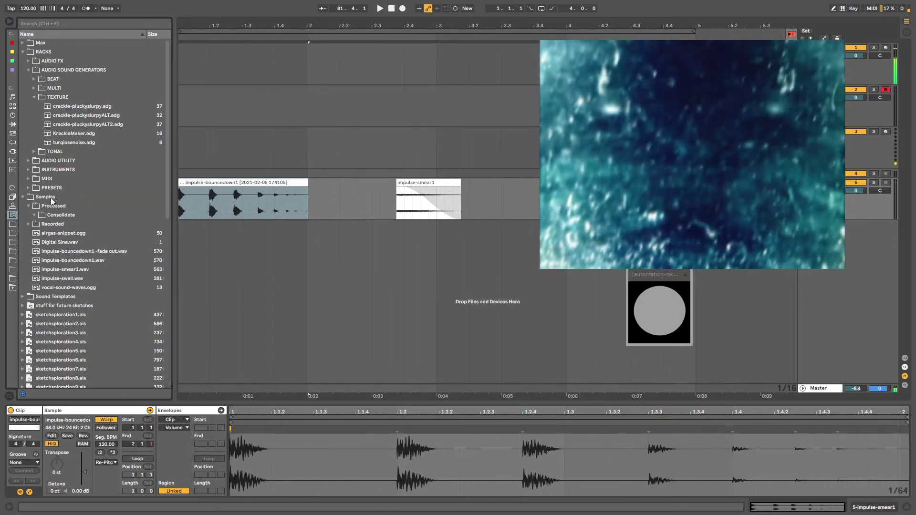
drag(416, 179, 323, 182)
Show the 2 Analog track's devices in Session View during playback and collapse the Processed samples folder
key(Tab)
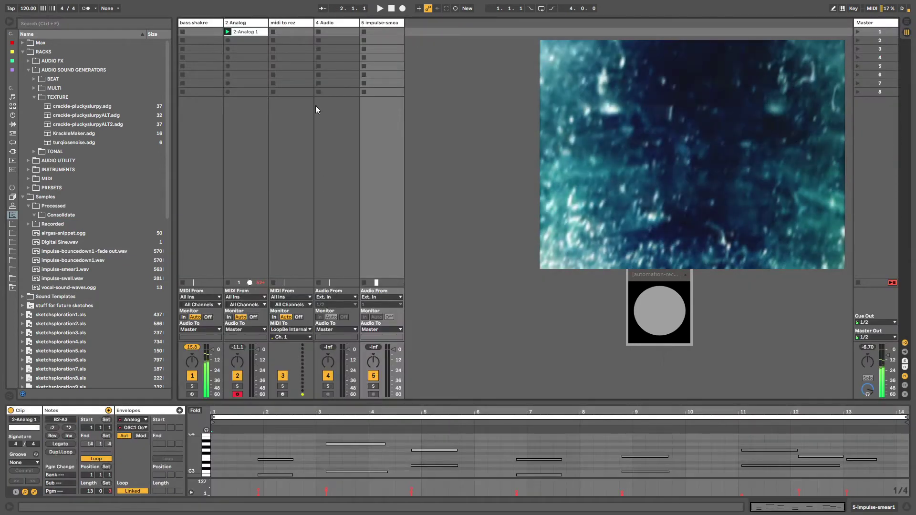
key(space)
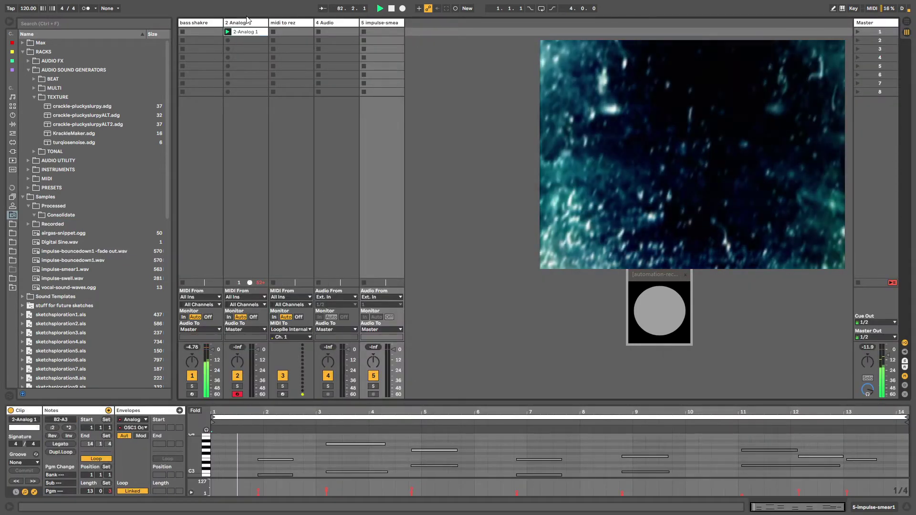
click(244, 22)
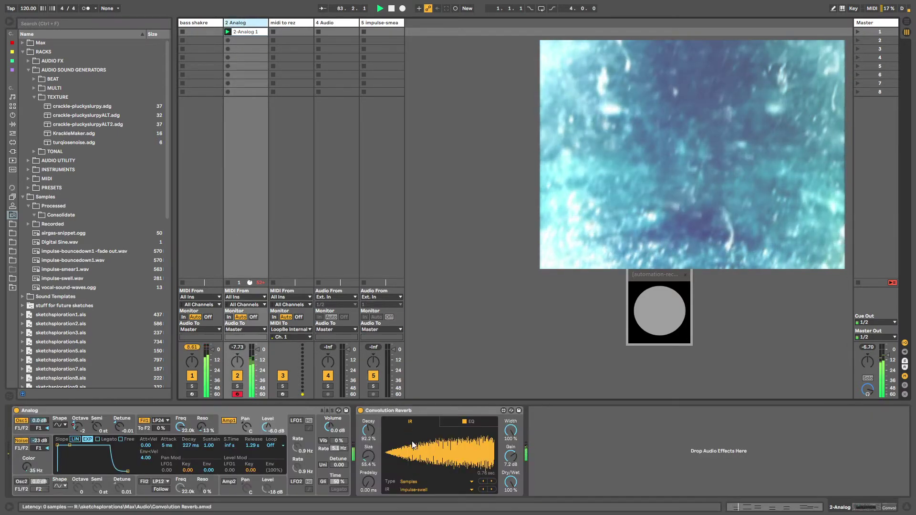
click(33, 216)
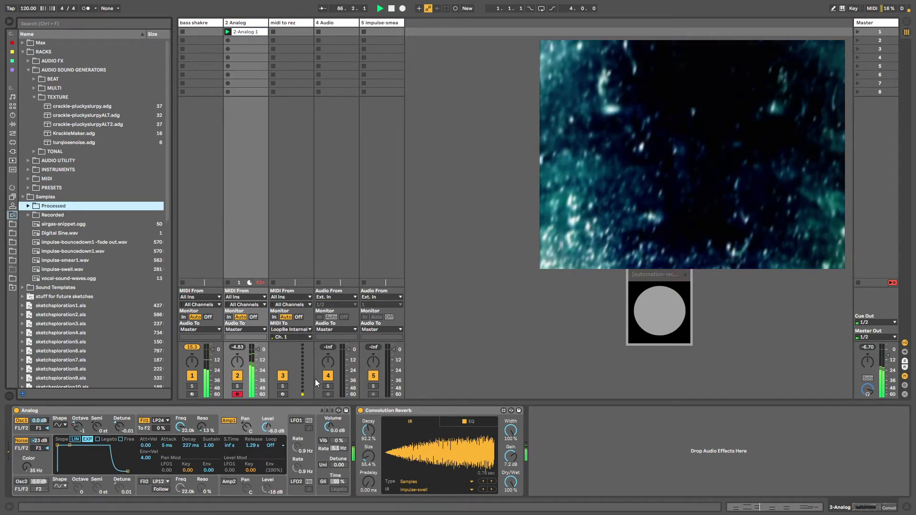
Group the Analog track's Convolution Reverb into an Audio Effect Rack and duplicate its chain
click(375, 411)
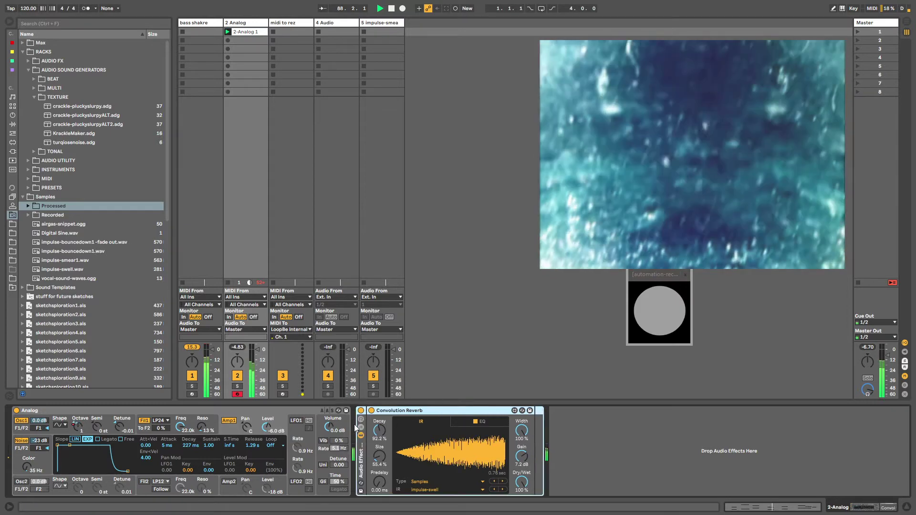
key(ctrl+g)
key(ctrl+d)
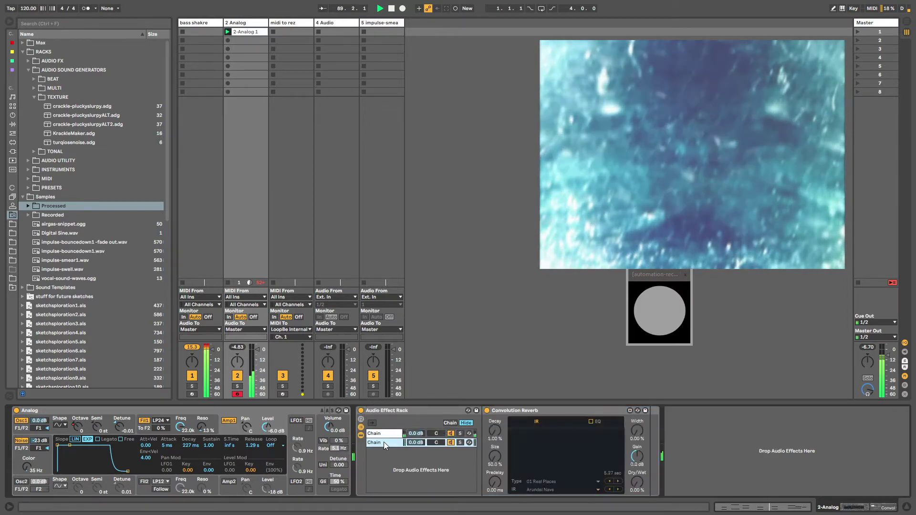
Deactivate the rack's first chain and switch off its Convolution Reverb, leaving the second chain selected
click(451, 433)
click(399, 443)
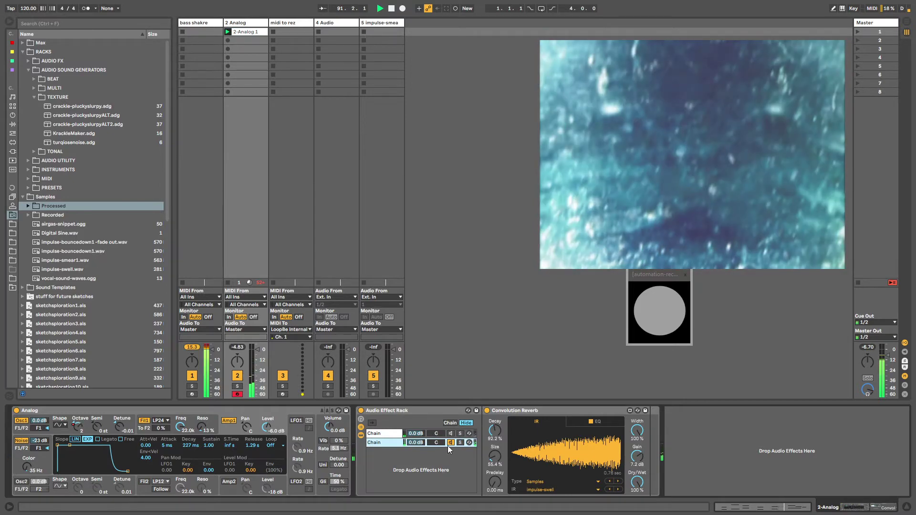
click(398, 433)
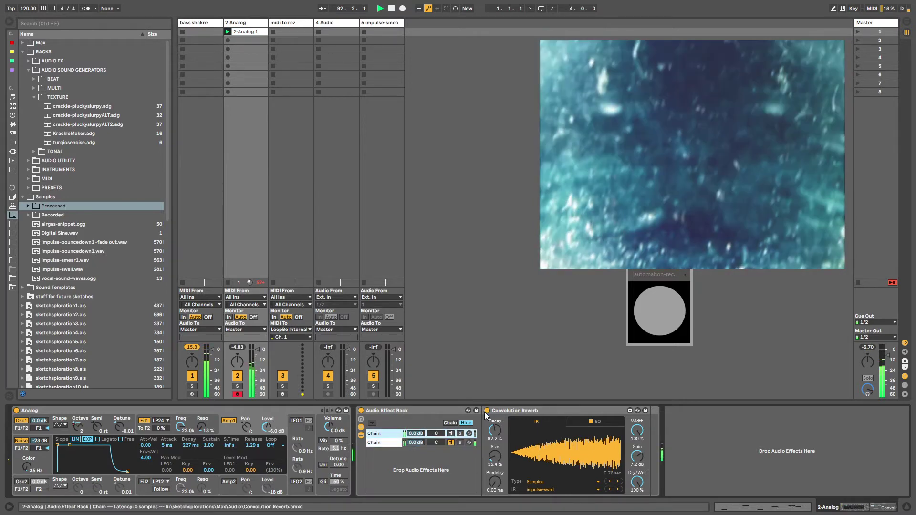
click(486, 411)
click(393, 443)
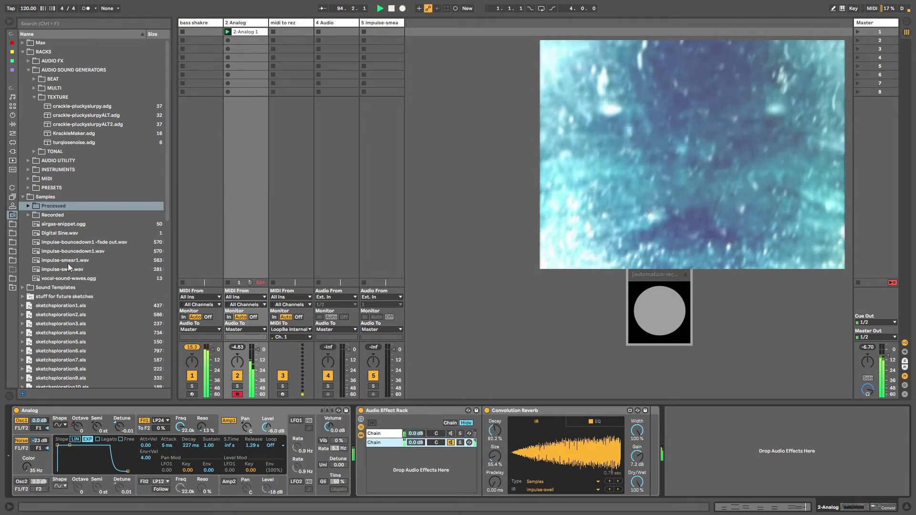
Preview the impulse-smear1 and impulse-bouncedown1 -fade out samples, and load impulse-bouncedown1.wav into the second chain's Convolution Reverb
click(69, 261)
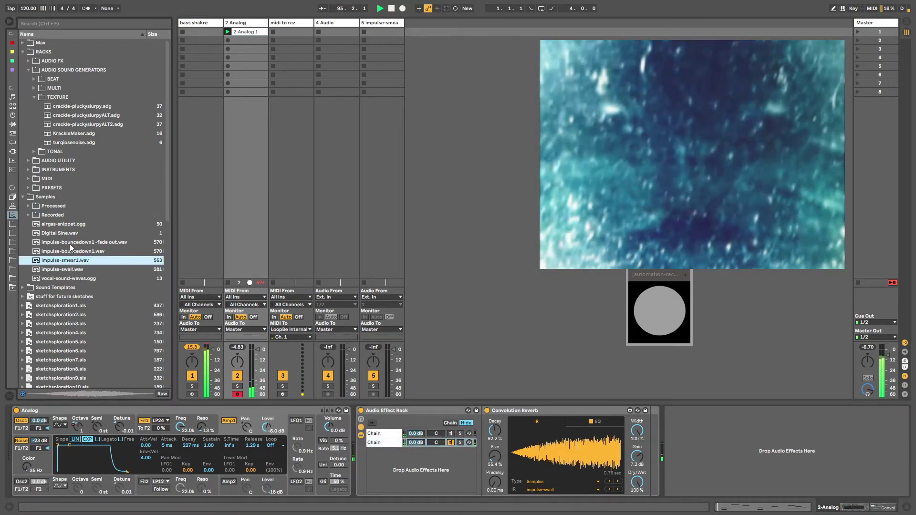
click(70, 243)
drag(71, 252, 546, 446)
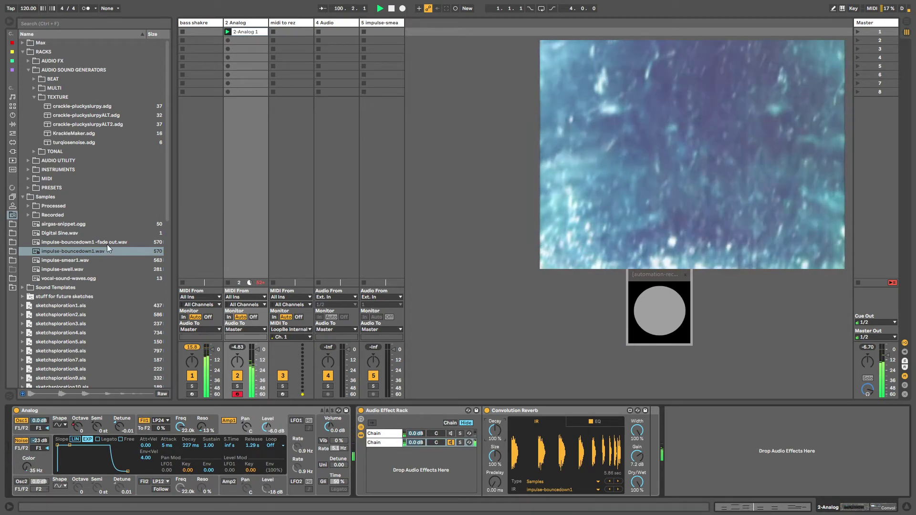
Raise the Convolution Reverb's Gain to 10 dB and load impulse-bouncedown1 -fade out.wav as its impulse response
click(106, 242)
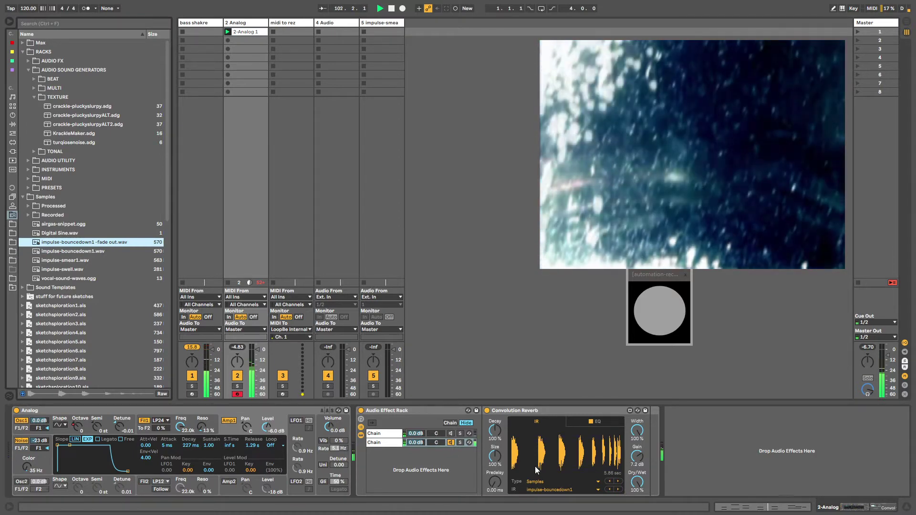
drag(637, 457, 636, 451)
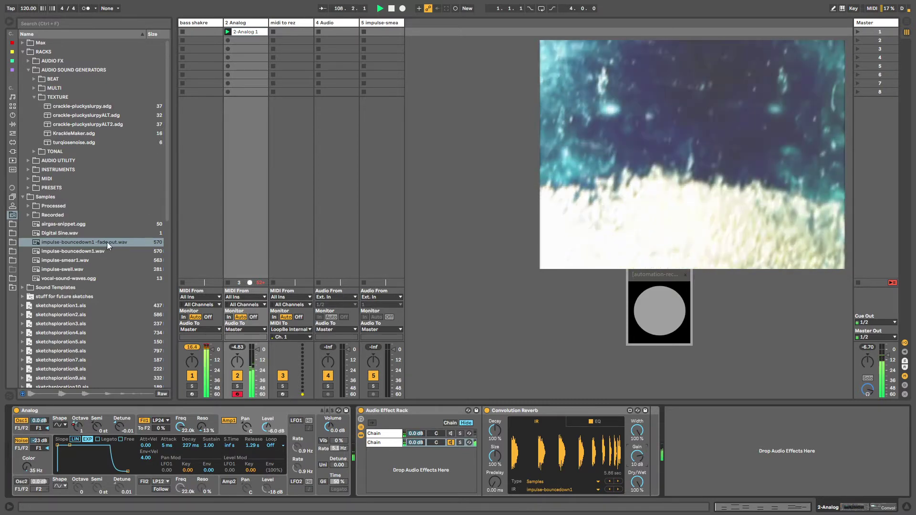
drag(90, 244, 548, 461)
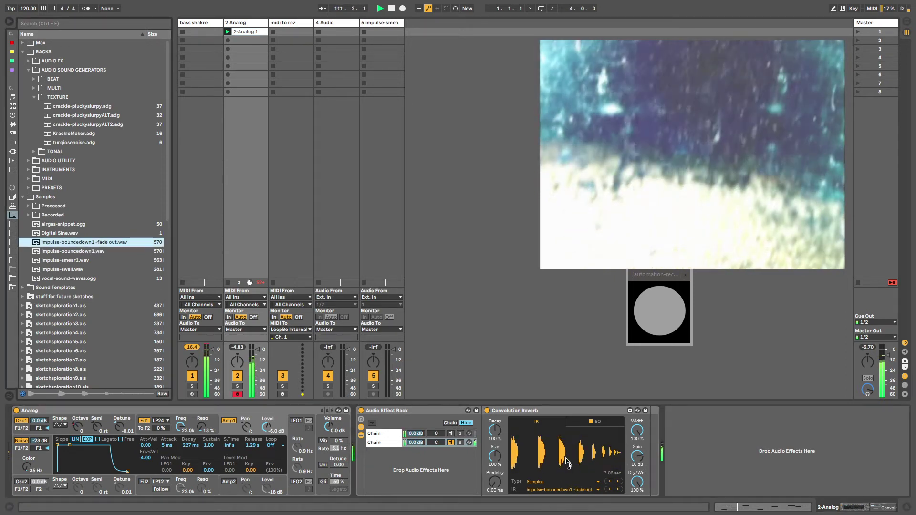
In Arrangement View, move the impulse-smear1 clip to just after bar 3, freeing the start of its track
click(242, 31)
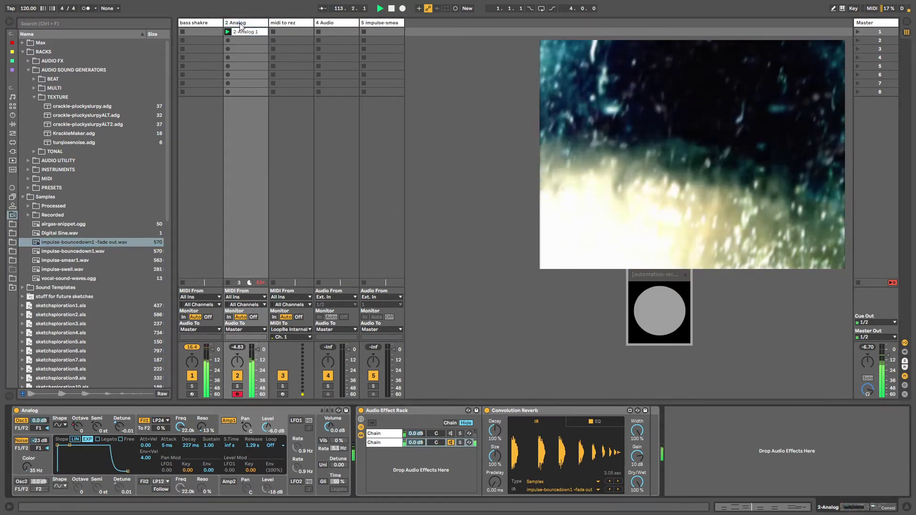
key(Tab)
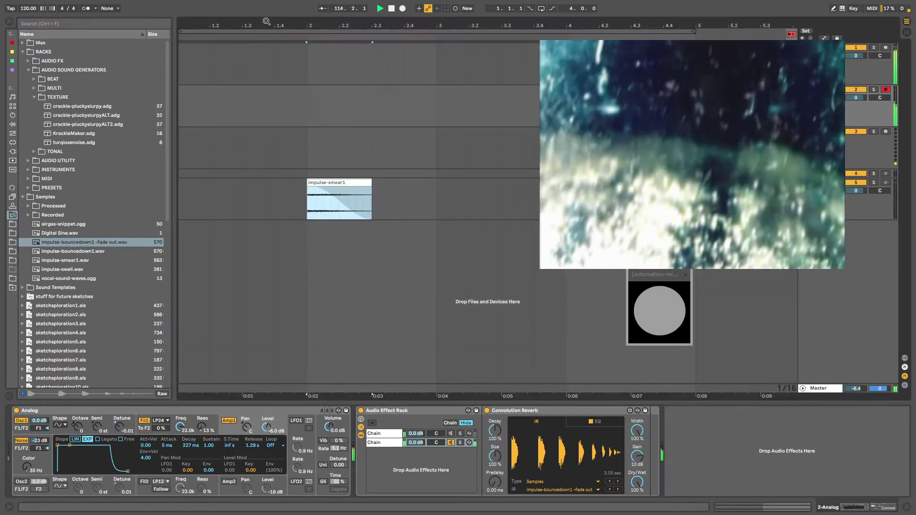
click(321, 182)
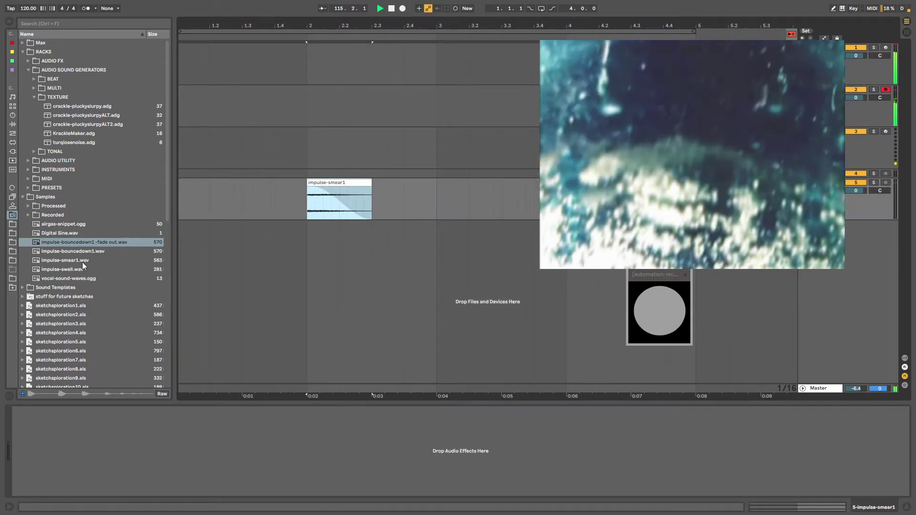
drag(66, 260, 180, 199)
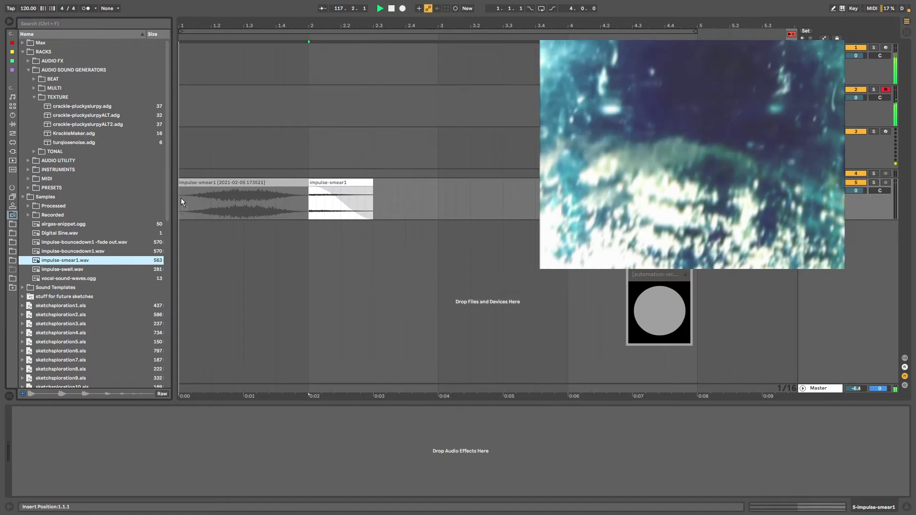
key(ctrl+z)
click(334, 181)
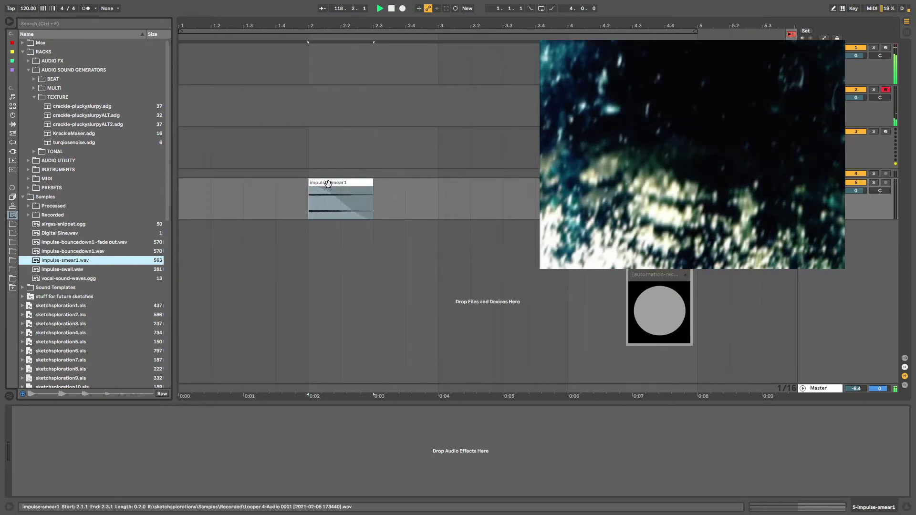
drag(334, 181, 471, 181)
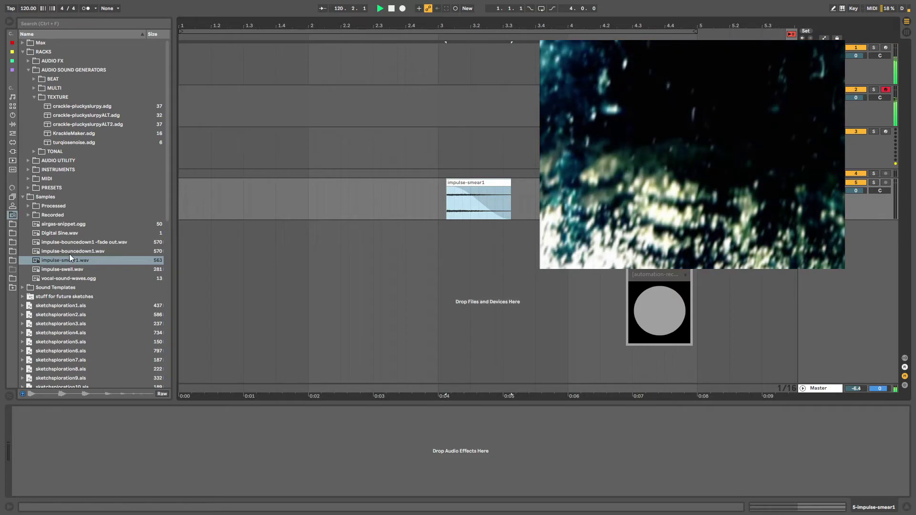
Place impulse-bouncedown1 -fade out.wav at the start of the impulse-smear1 track, reverse the clip and locate its reversed file in the browser
drag(73, 244, 196, 188)
click(200, 182)
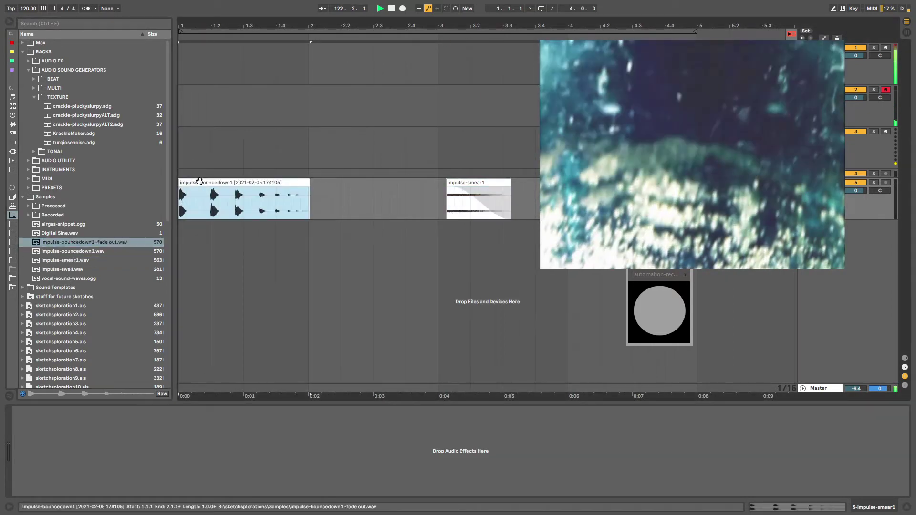
right_click(199, 183)
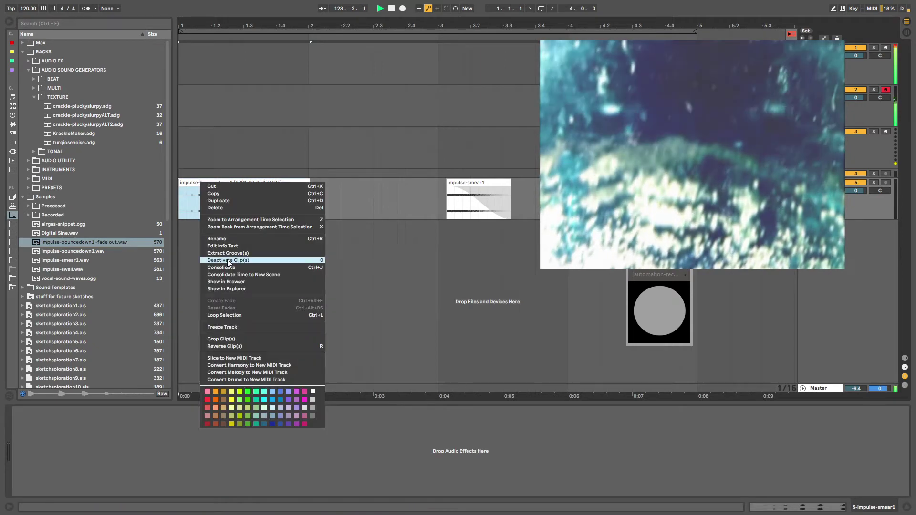
click(229, 281)
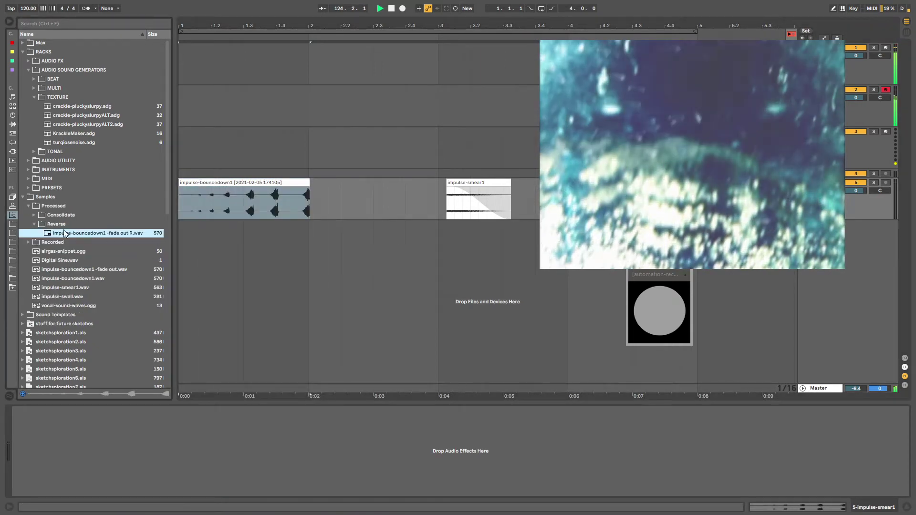
Try to rename the reversed impulse-bouncedown1 file and move it from the Reverse folder into the Samples folder
right_click(65, 234)
click(75, 245)
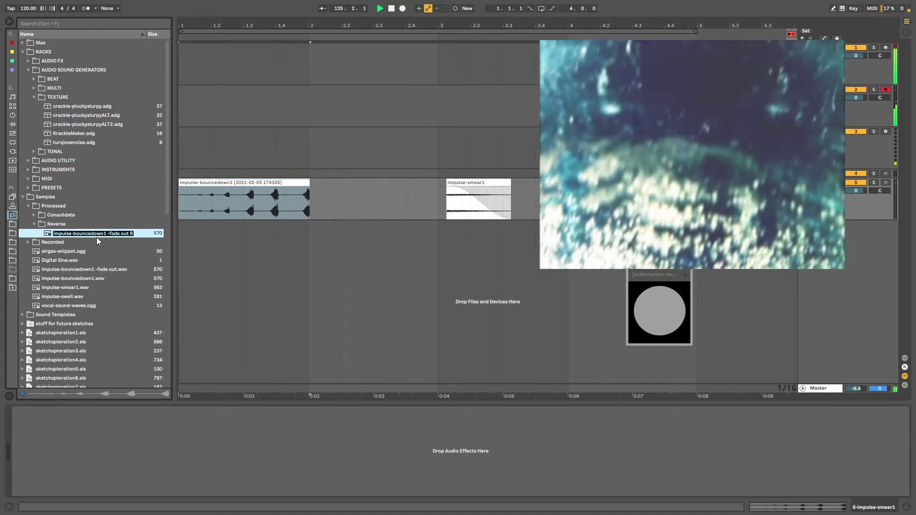
key(Return)
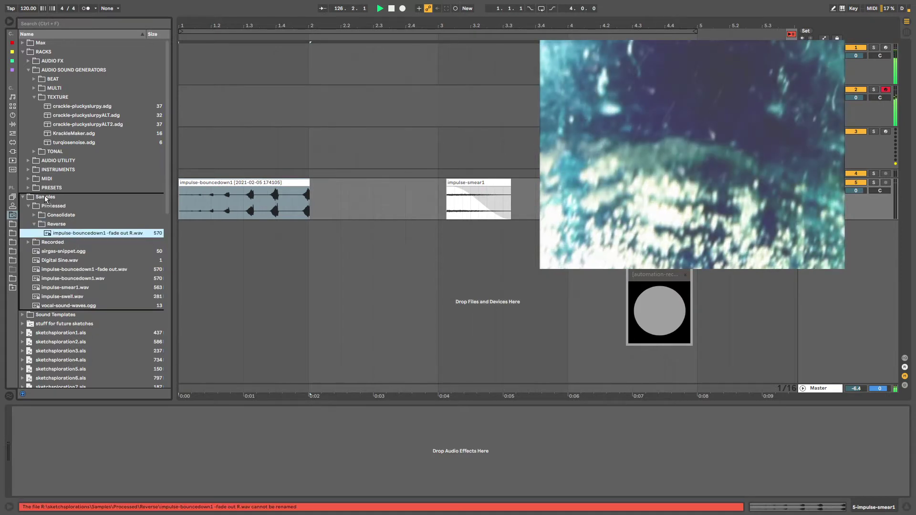
click(419, 268)
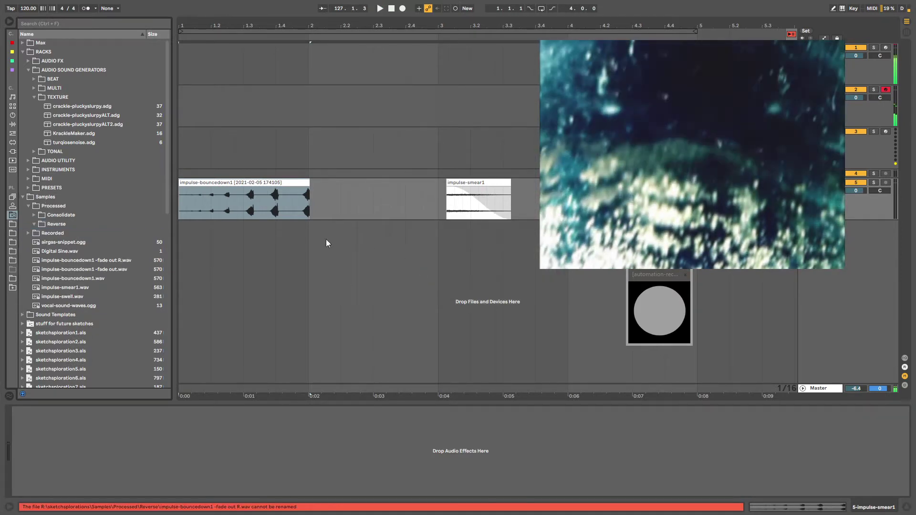
Resume playback in Session View and load impulse-bouncedown1 -fade out R.wav into the 2 Analog track's Convolution Reverb
key(Tab)
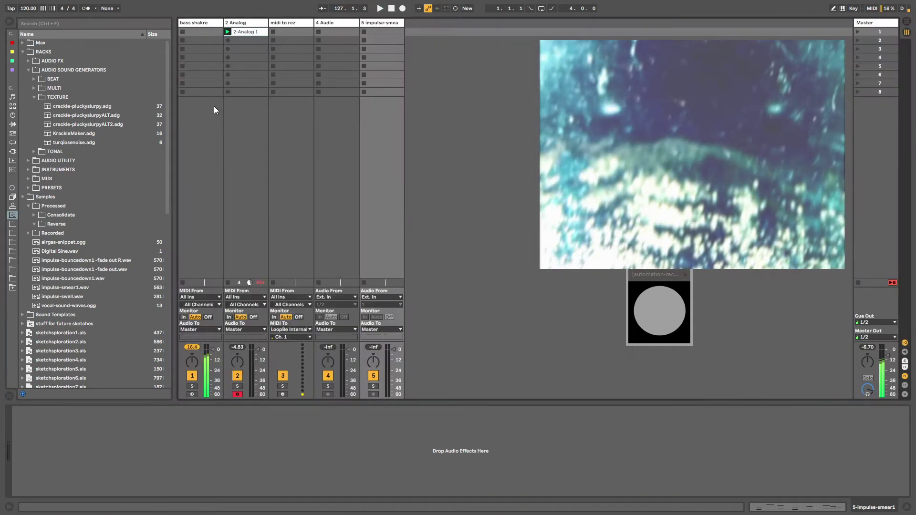
click(252, 26)
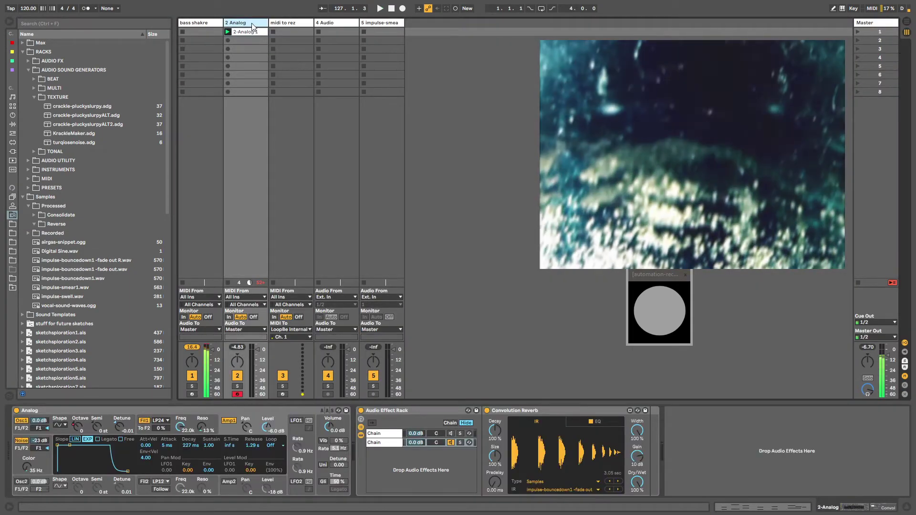
key(space)
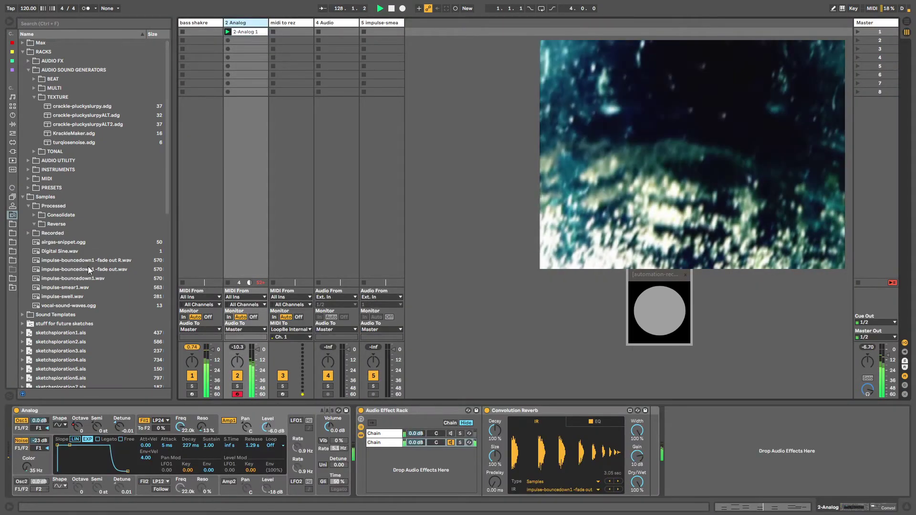
drag(88, 261, 547, 465)
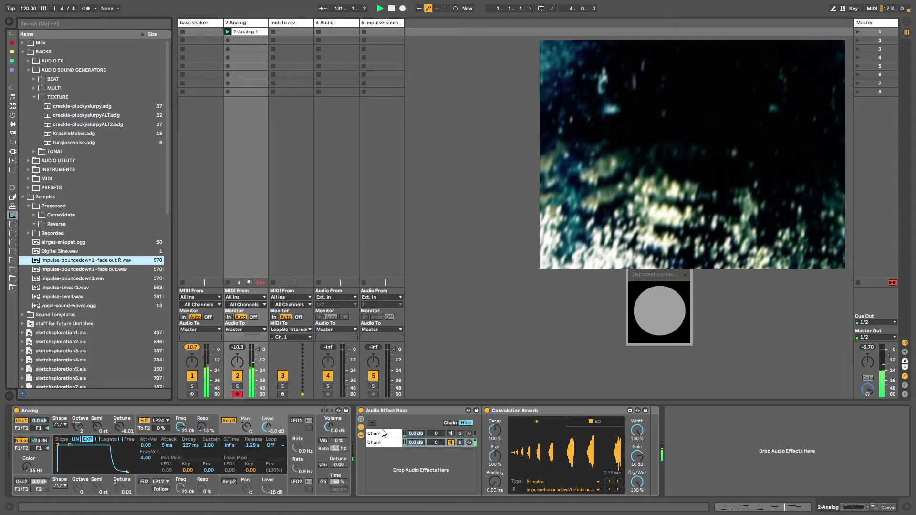
click(508, 414)
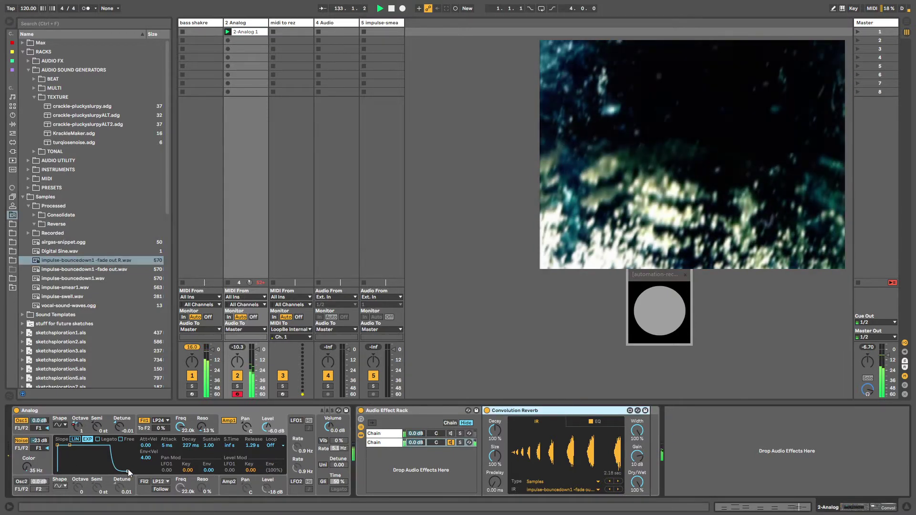
drag(129, 472, 117, 471)
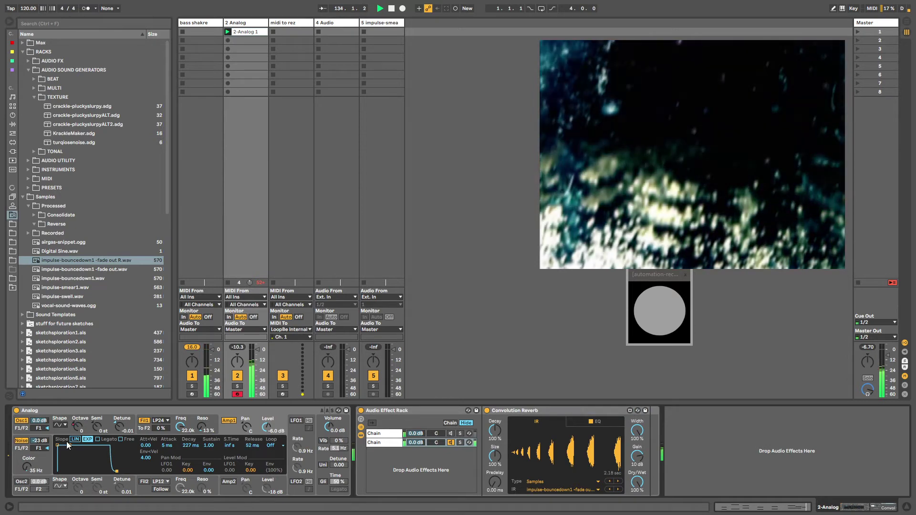
drag(69, 444, 120, 471)
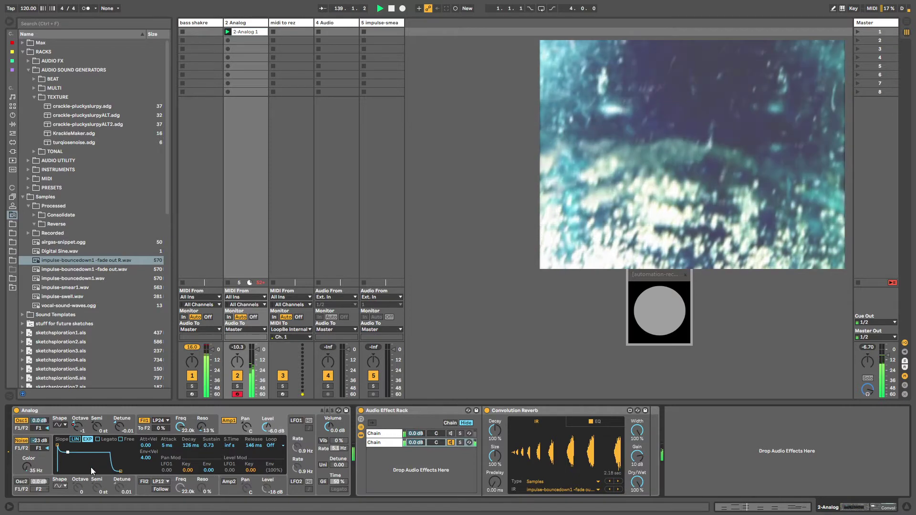
key(ctrl+z)
key(ctrl+z)
key(ctrl+z)
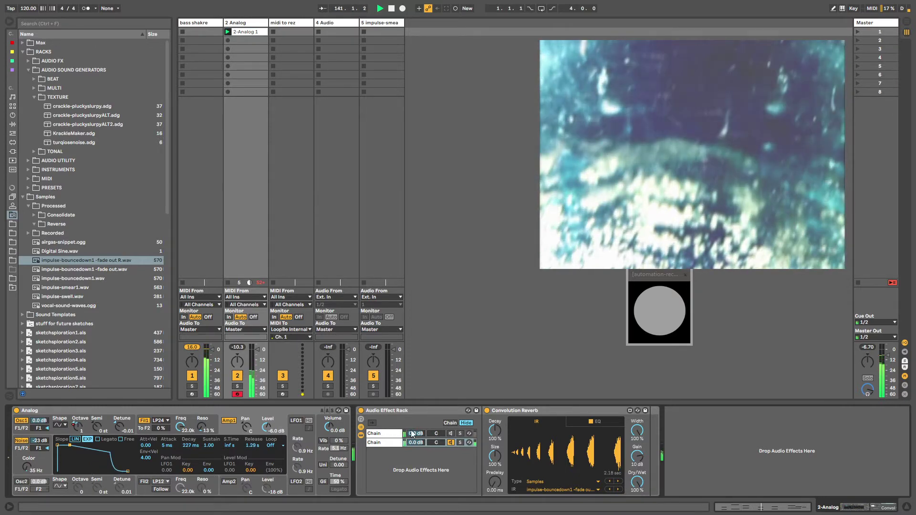
Move the second chain's Convolution Reverb out of the Audio Effect Rack to directly after it
click(374, 434)
click(384, 442)
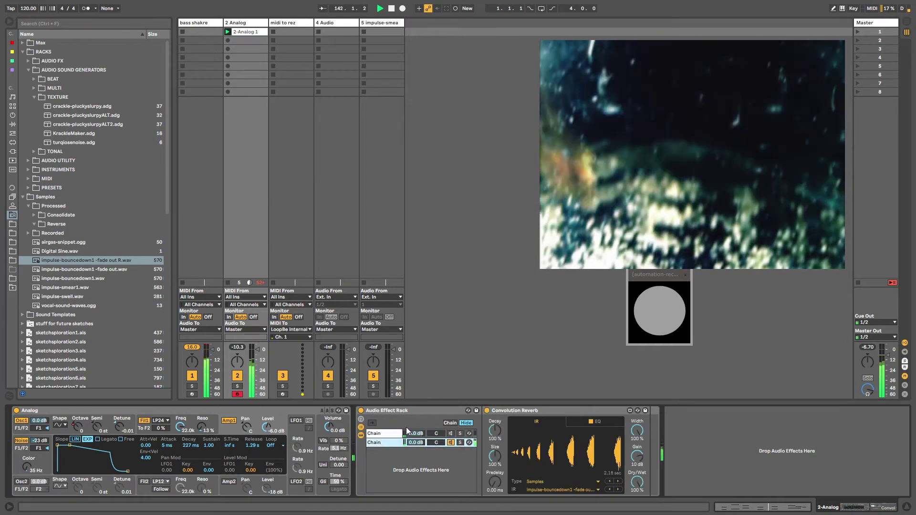
drag(513, 413, 734, 448)
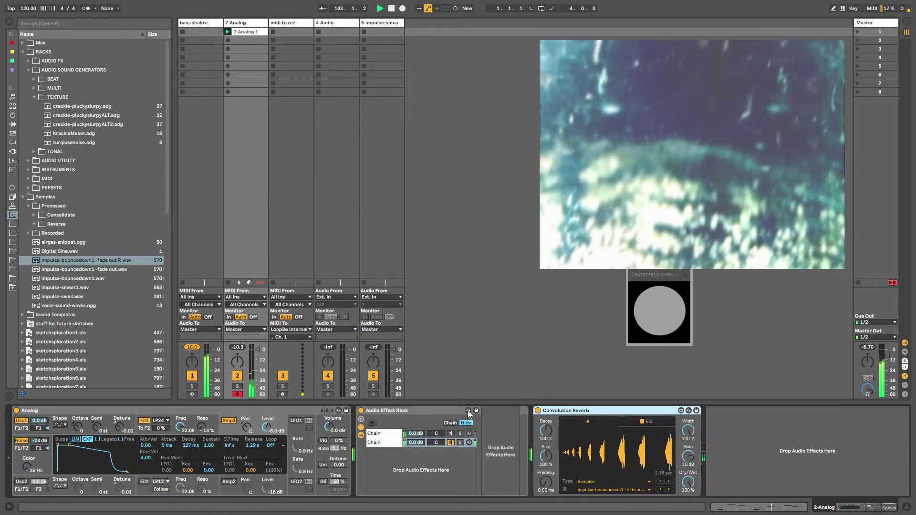
Move the first chain's impulse-swell Convolution Reverb out between the rack and the other reverb, switch it on and collapse the rack
click(382, 433)
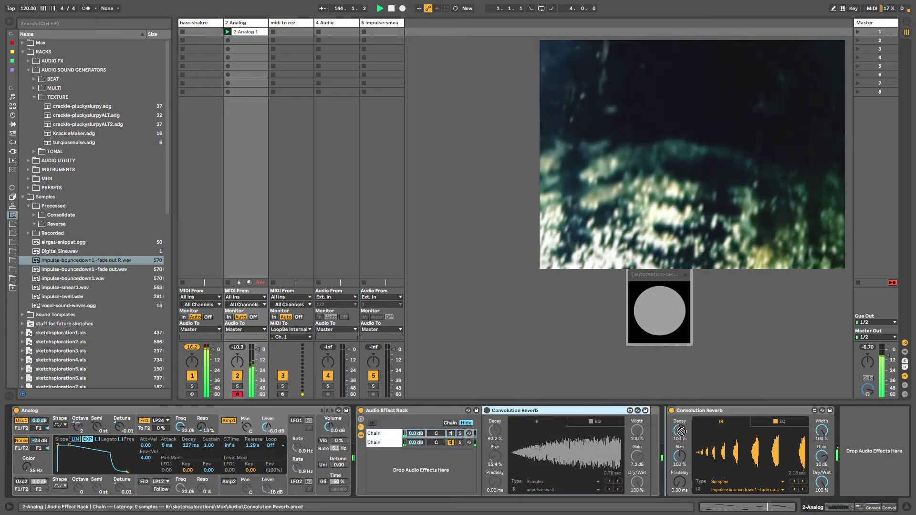
drag(666, 435, 666, 431)
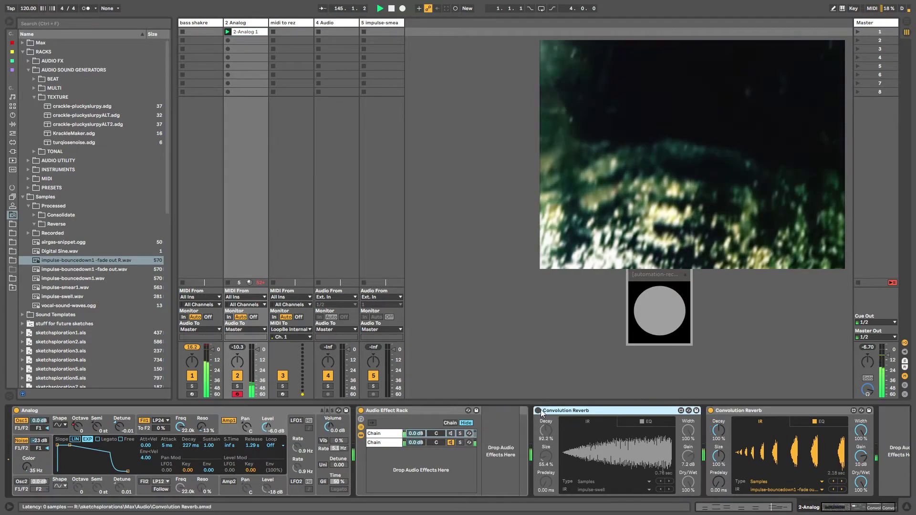
double_click(395, 413)
click(395, 413)
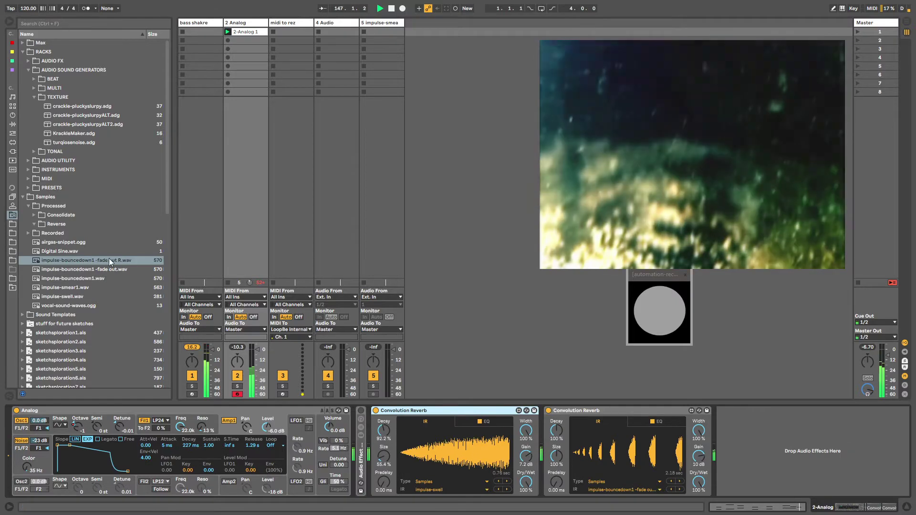
Add a Utility effect with its input mode set to Swap and position it after both Convolution Reverbs
click(13, 125)
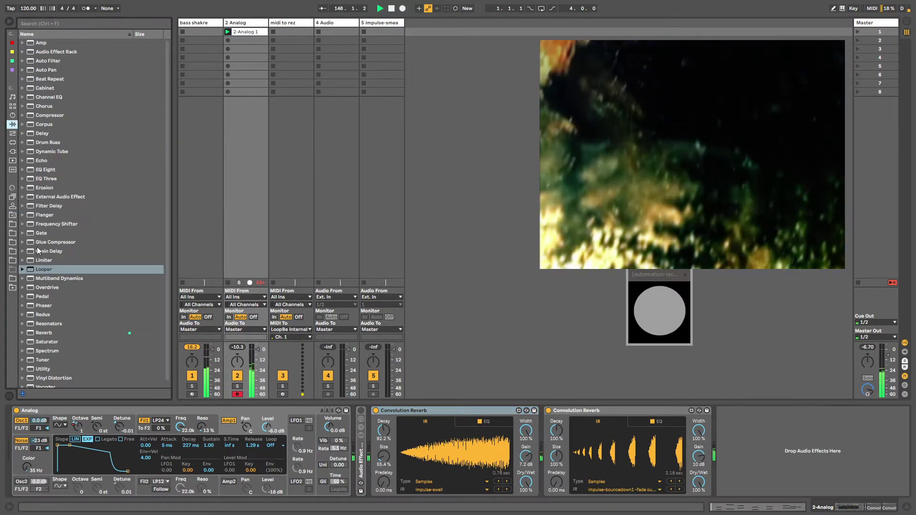
mouse_move(44, 368)
mouse_down()
mouse_move(215, 420)
mouse_move(408, 400)
mouse_move(542, 437)
mouse_up()
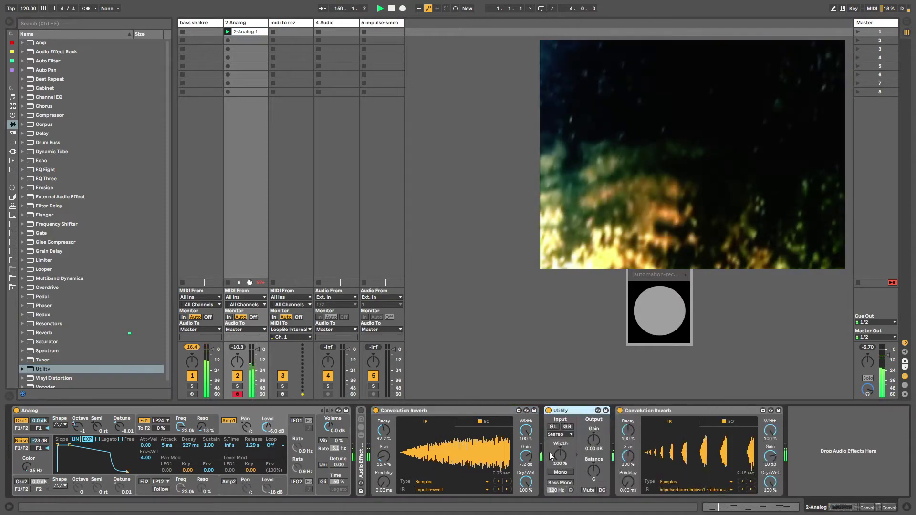
click(565, 433)
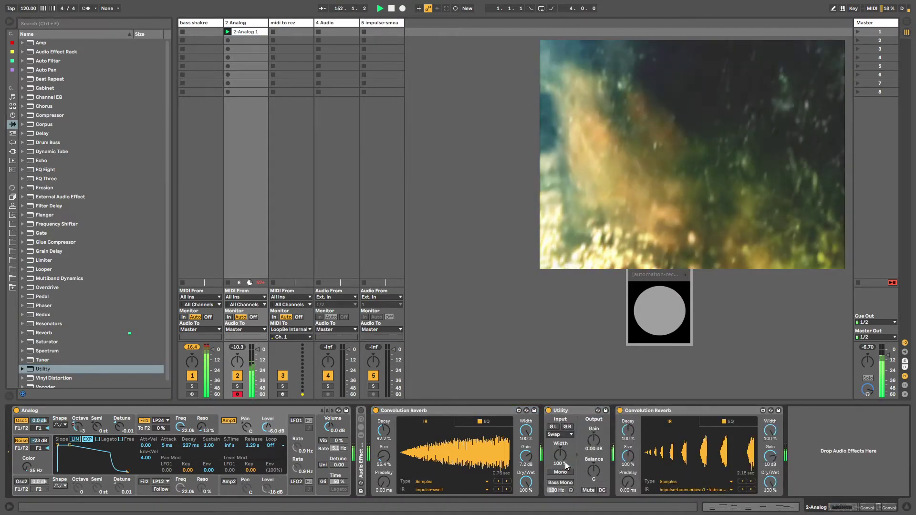
click(561, 411)
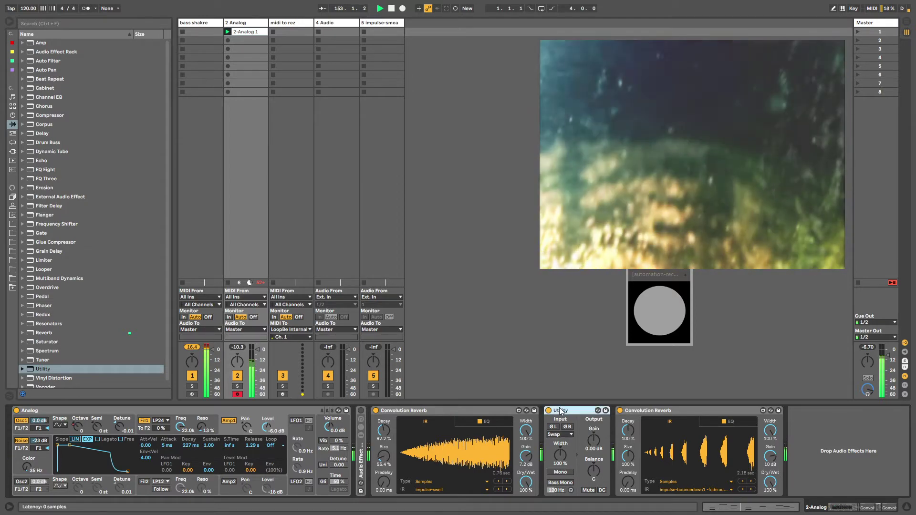
drag(689, 411, 544, 416)
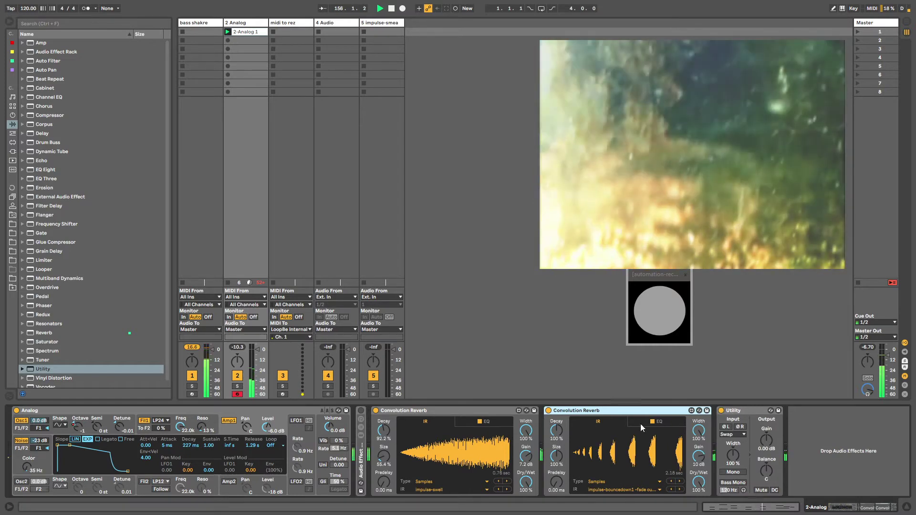
Lower the second Convolution Reverb's Size to about 60% and its Decay to about 56%
click(448, 409)
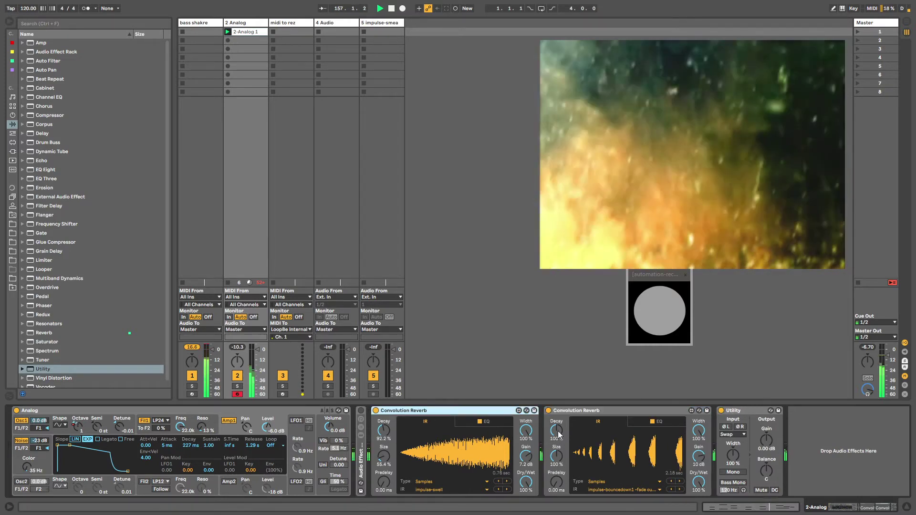
drag(557, 455, 557, 476)
drag(558, 421, 558, 437)
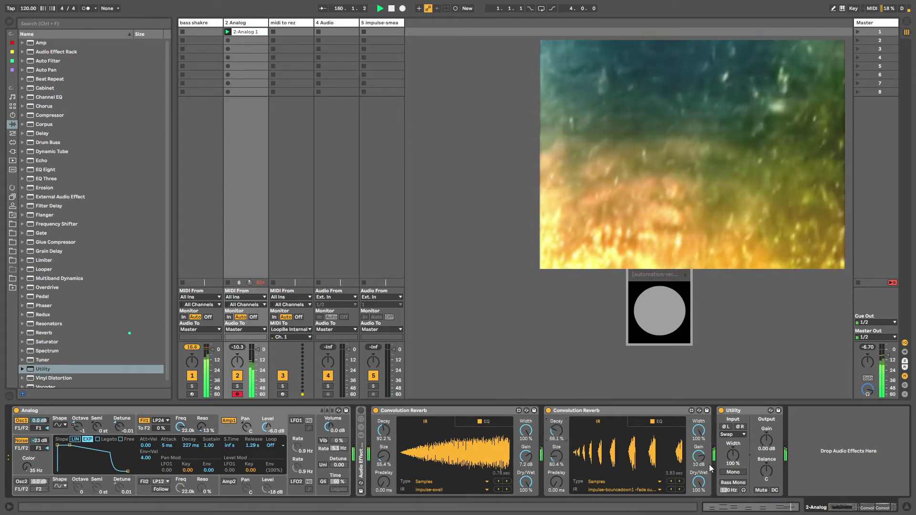
Raise the gain of the second Convolution Reverb on the 2 Analog track to 17 dB
drag(699, 457, 698, 446)
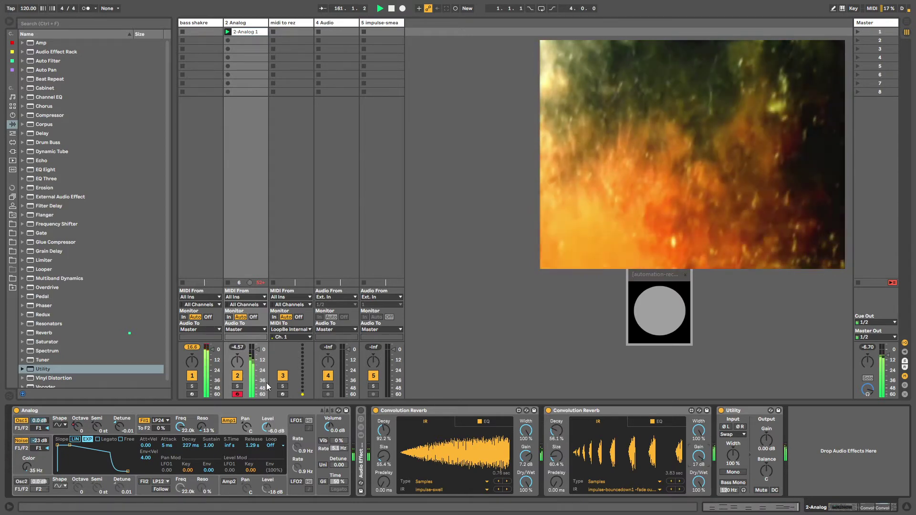
Try the Analog synth's second oscillator at a lower octave and switch that oscillator back off
click(22, 481)
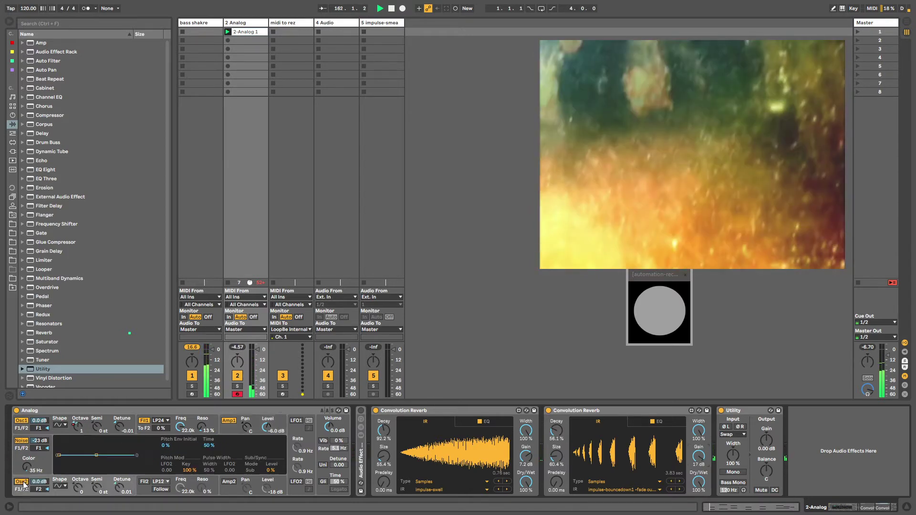
drag(78, 486, 78, 496)
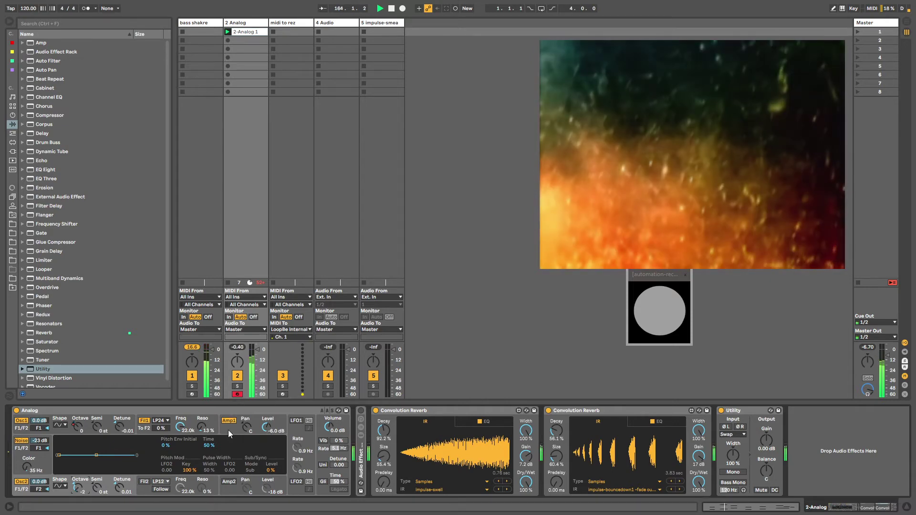
click(22, 483)
Copy the second Convolution Reverb from the 2 Analog track to the end of the bass shakre track's device chain
click(578, 411)
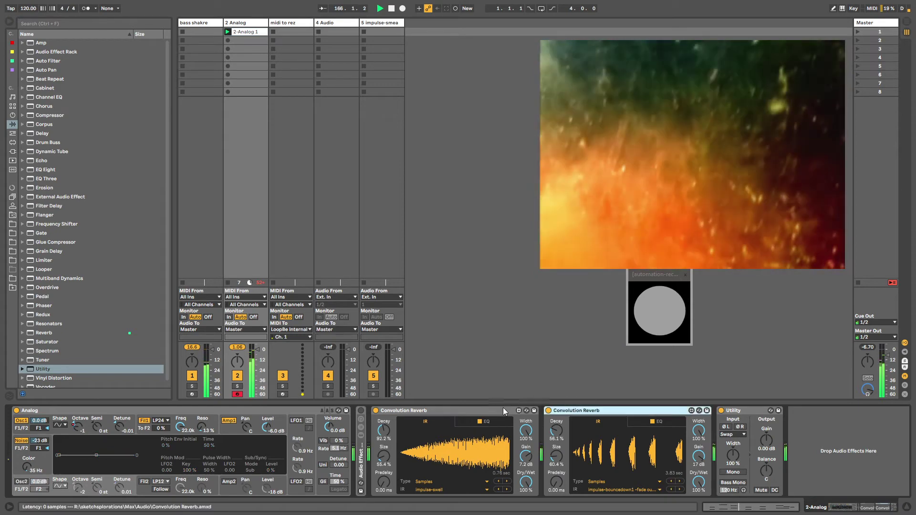
click(493, 411)
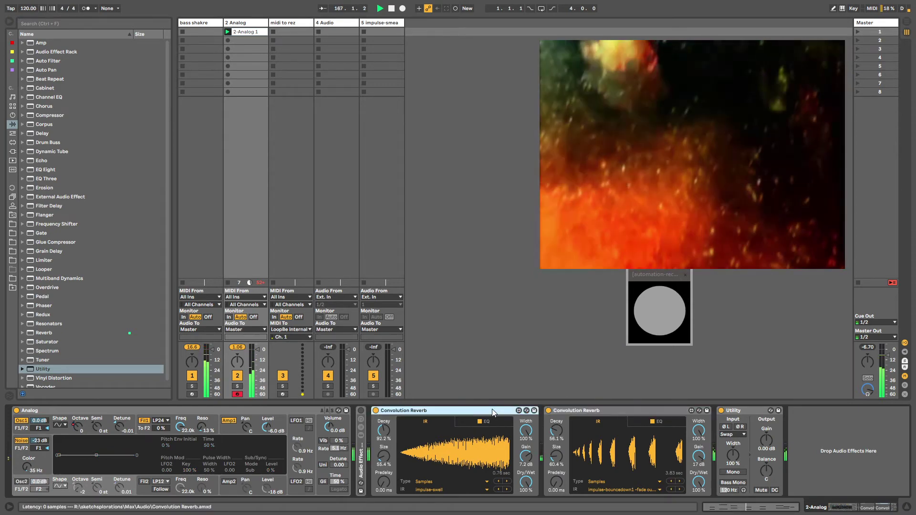
click(196, 23)
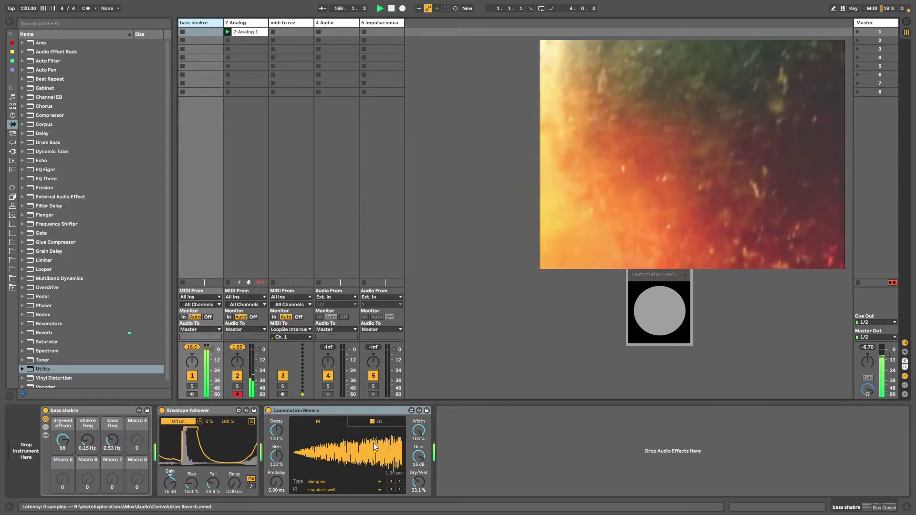
click(247, 23)
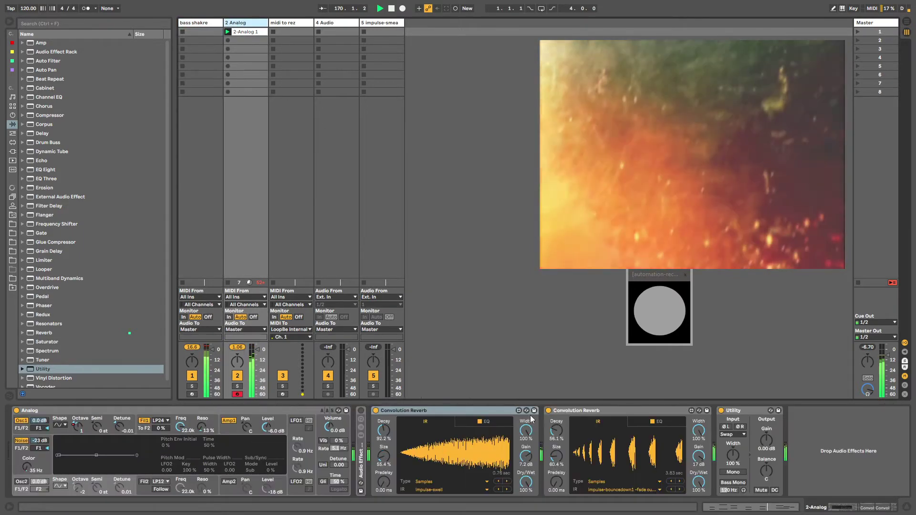
click(553, 423)
drag(562, 411, 469, 468)
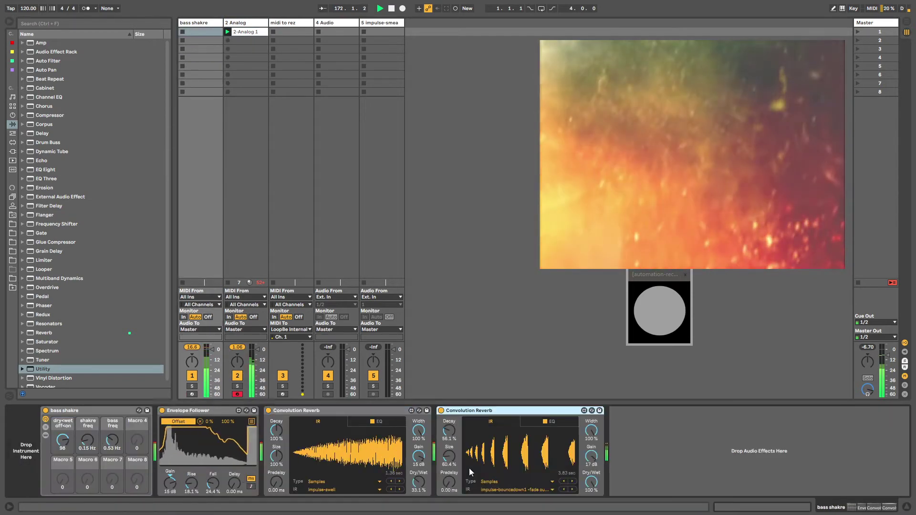
Show the project's sample folder in the browser and lower the copied reverb's Dry/Wet to 26.8%
click(12, 214)
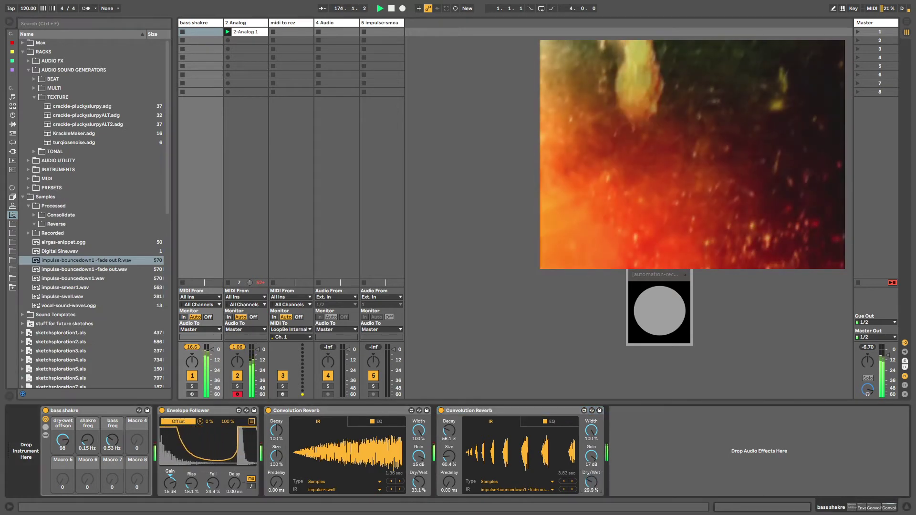
drag(590, 483, 591, 485)
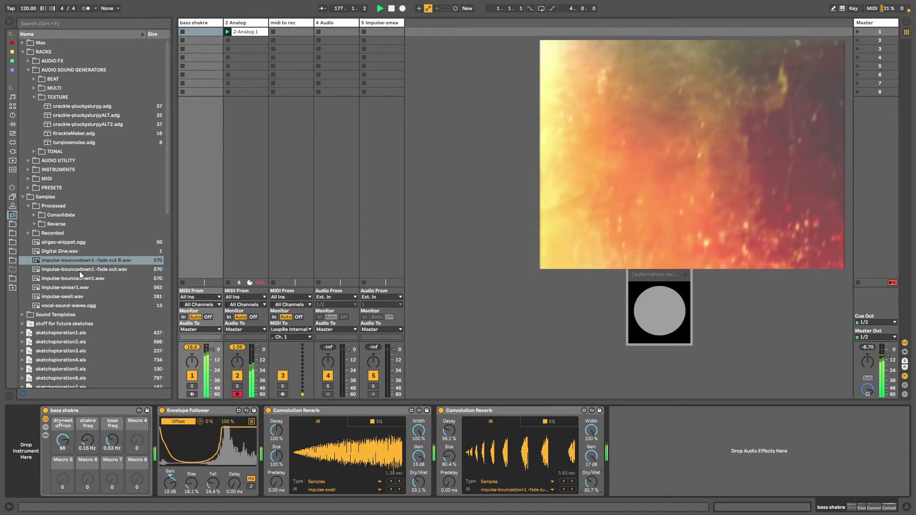
drag(592, 480, 591, 482)
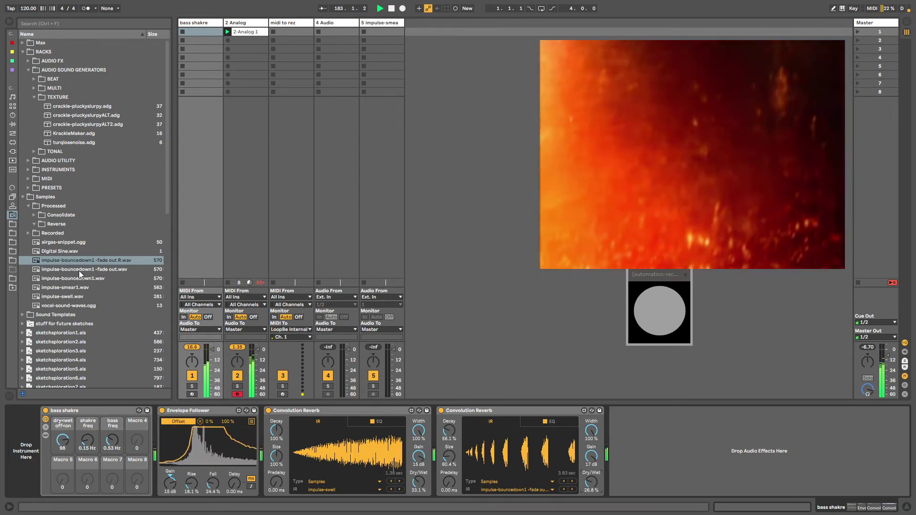
Try "impulse-bouncedown1 -fade out.wav" as the copied reverb's impulse and reload "impulse-bouncedown1 -fade out R.wav"
drag(79, 270, 488, 456)
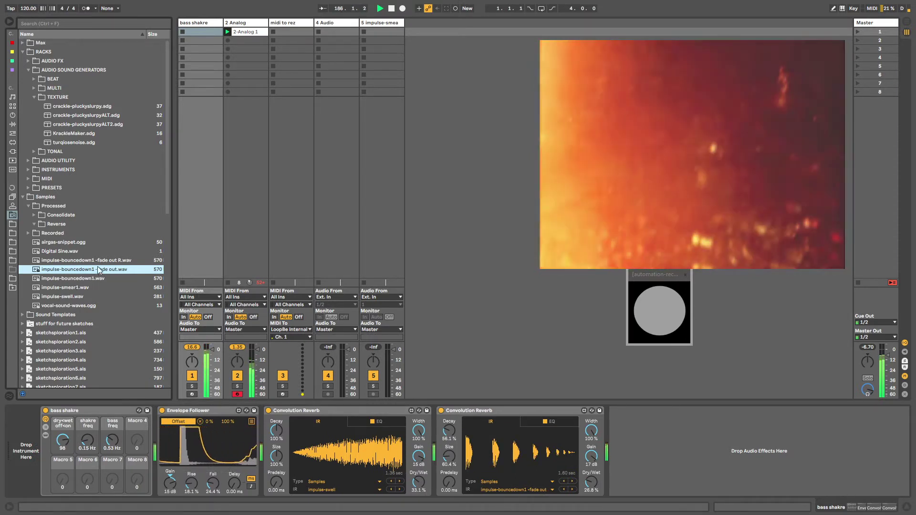
drag(96, 262, 487, 444)
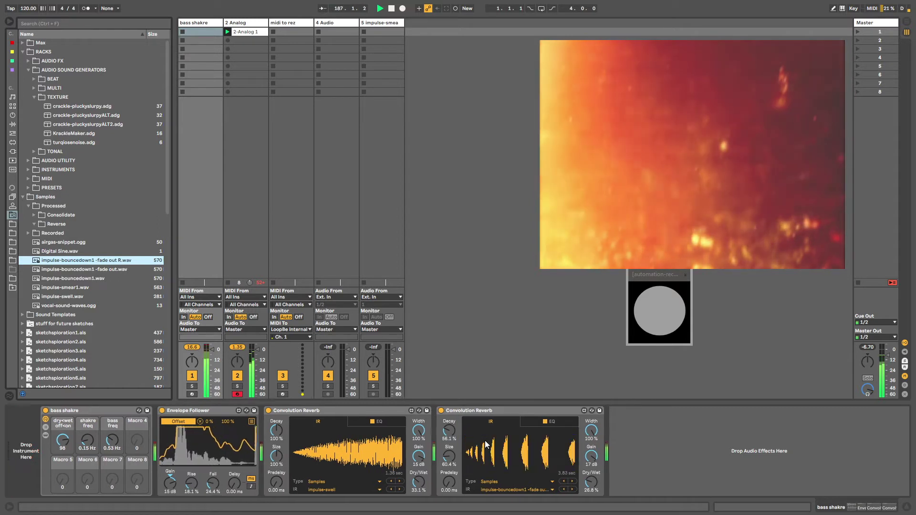
click(472, 411)
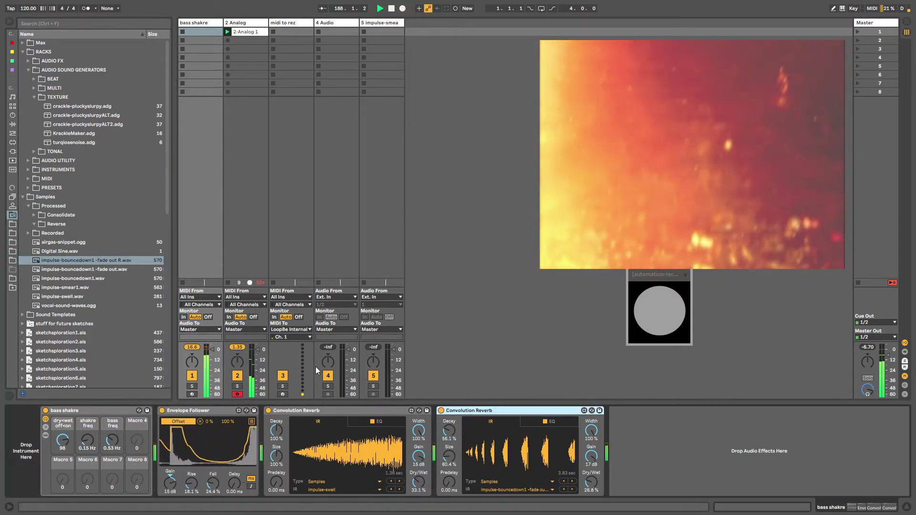
Place "impulse-bouncedown1 -fade out R.wav" as a clip on a new audio track and open it in the Wavosaur sample editor
drag(174, 271, 201, 269)
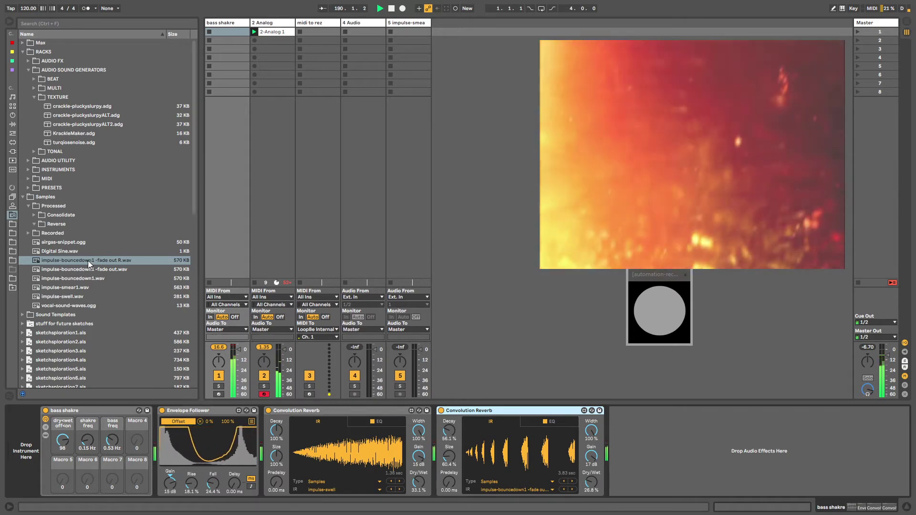
right_click(88, 260)
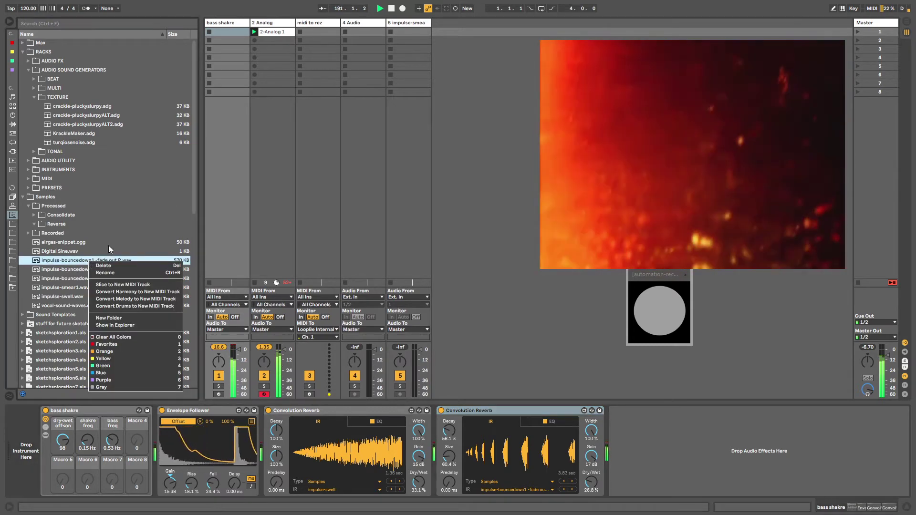
click(194, 203)
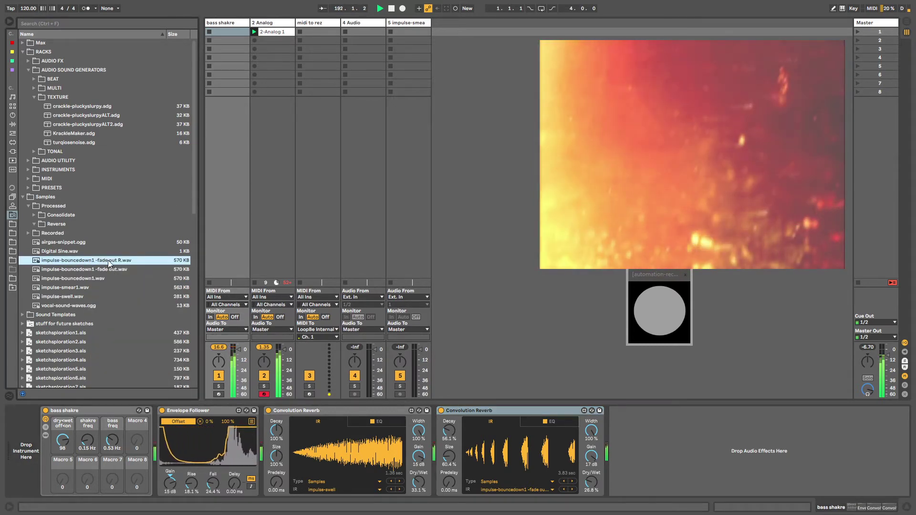
drag(413, 67, 451, 33)
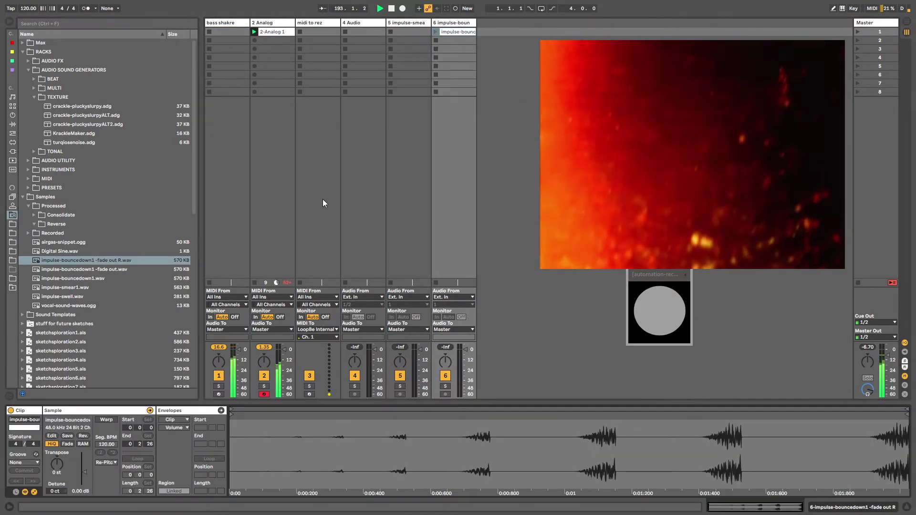
click(51, 436)
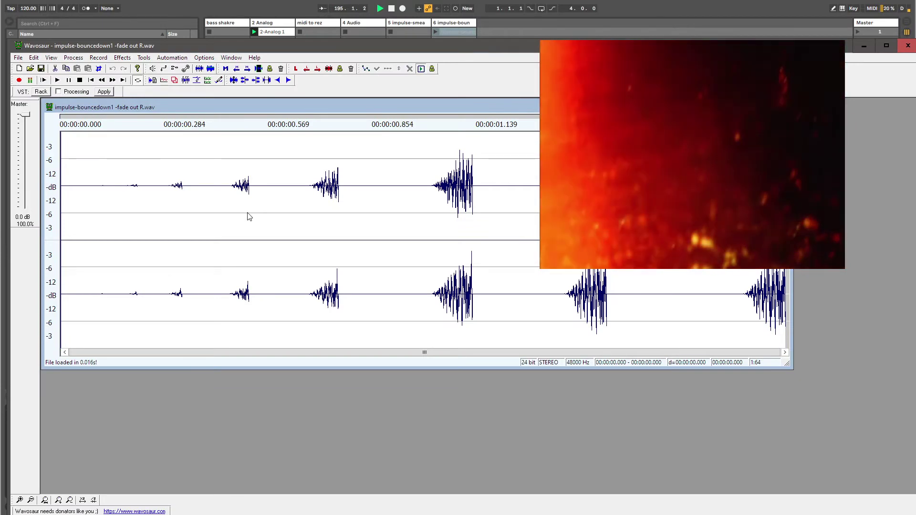
Convert the sample's bit depth to 8 bits with quantization processing and 1 bit white-noise dithering
key(alt+p)
click(114, 144)
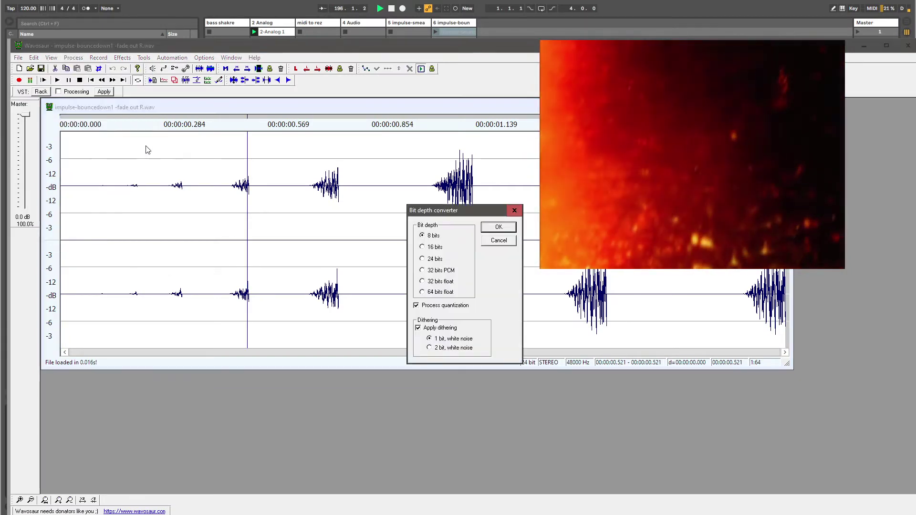
click(496, 228)
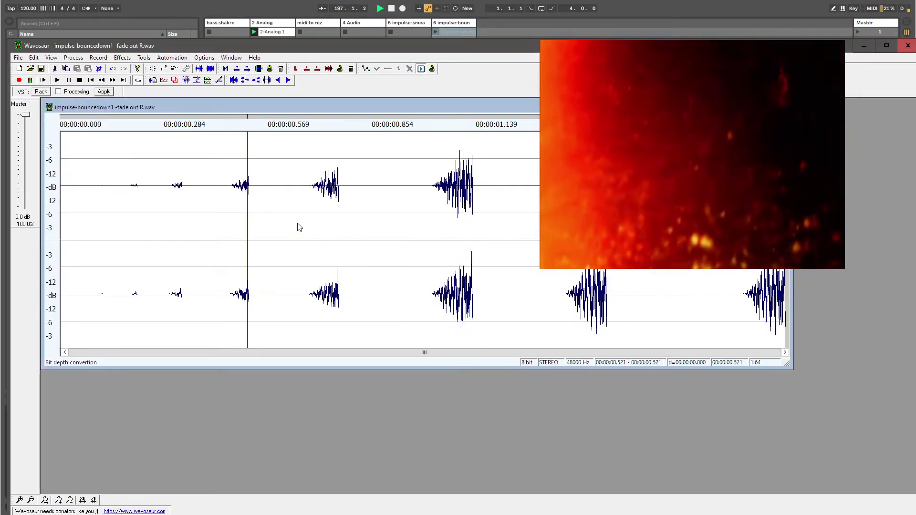
Select the whole waveform and swap its stereo channels
key(ctrl+a)
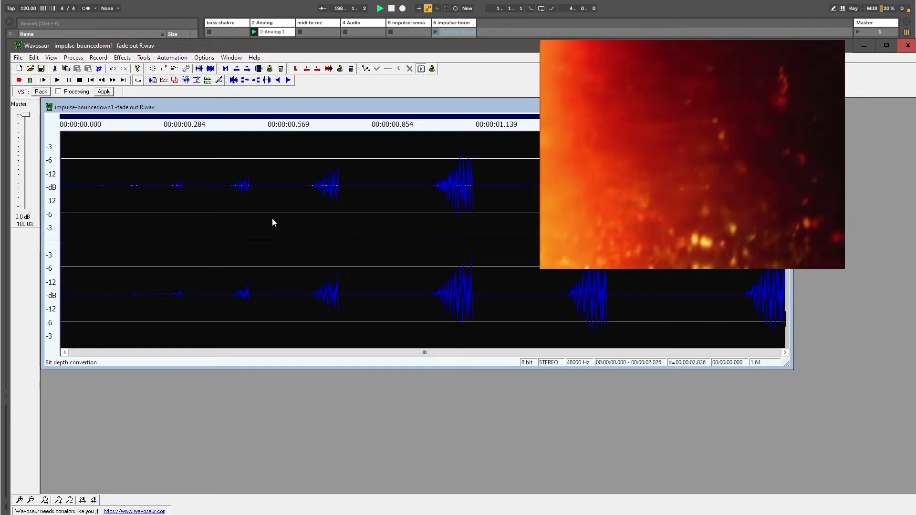
key(alt+p)
key(s)
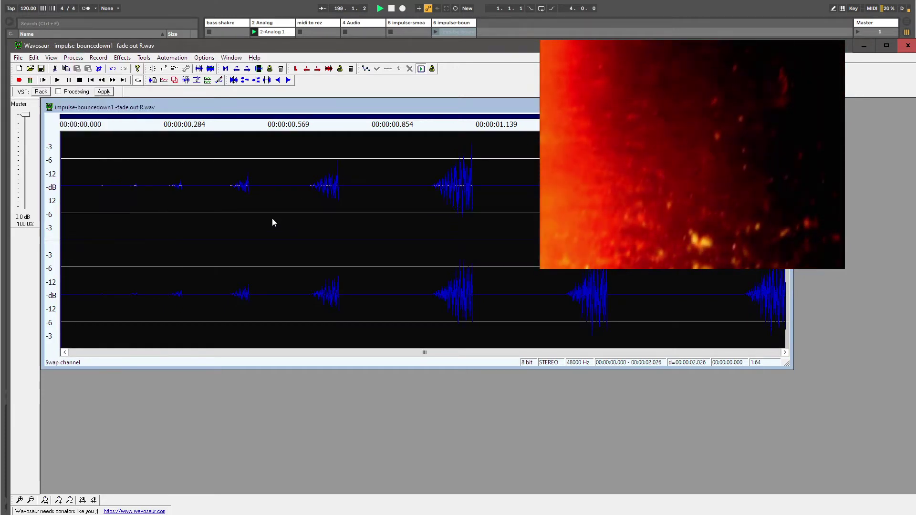
Resample the audio to 11025 Hz with band limited medium interpolation and the high quality anti-aliasing filter
click(80, 58)
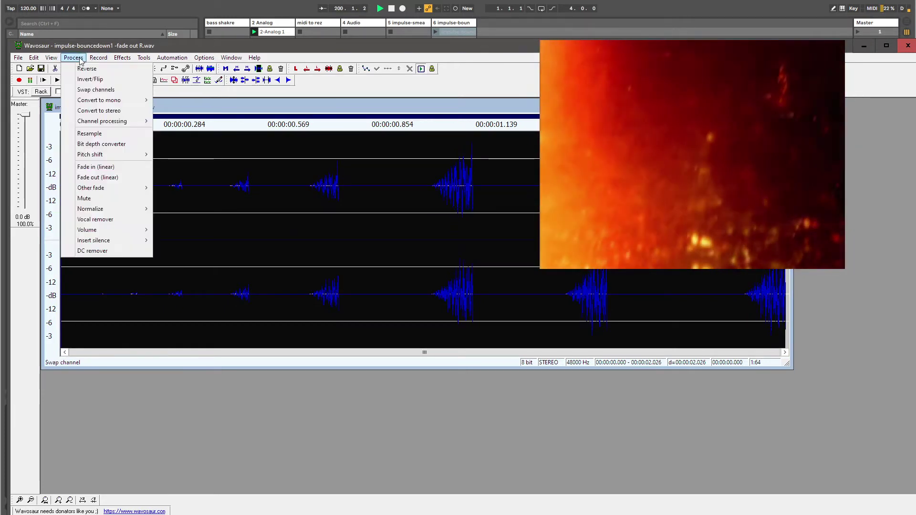
click(86, 133)
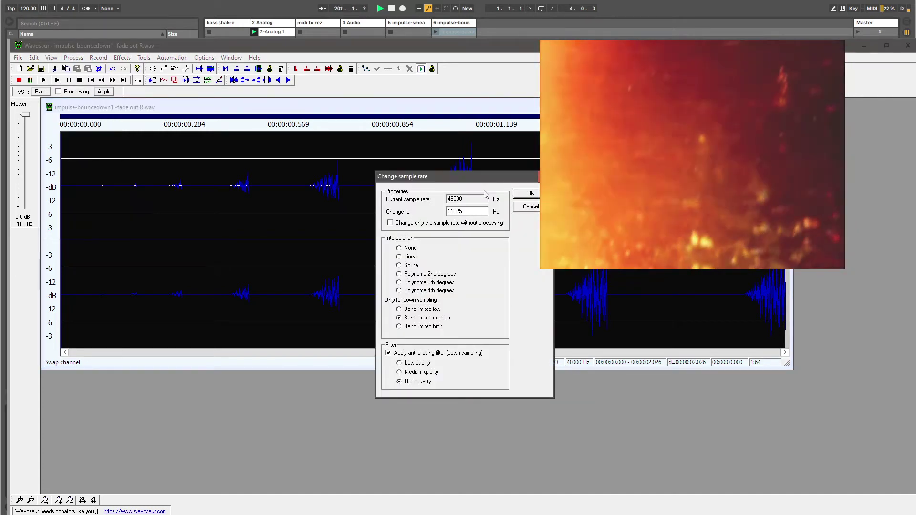
drag(483, 183, 393, 216)
click(440, 226)
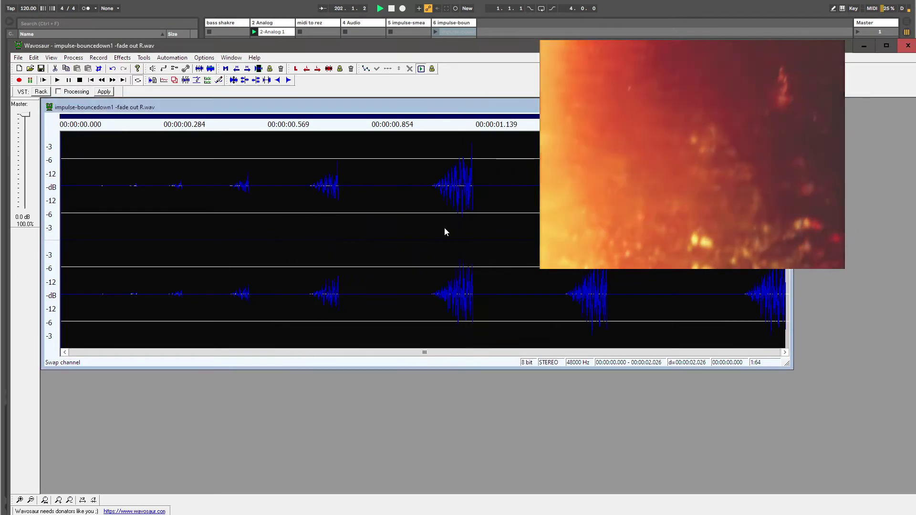
Save the processed sample in the Samples folder as "impulse-bouncedown1 -fade out R - 11025-8bit.wav" and close Wavosaur
click(18, 57)
click(30, 102)
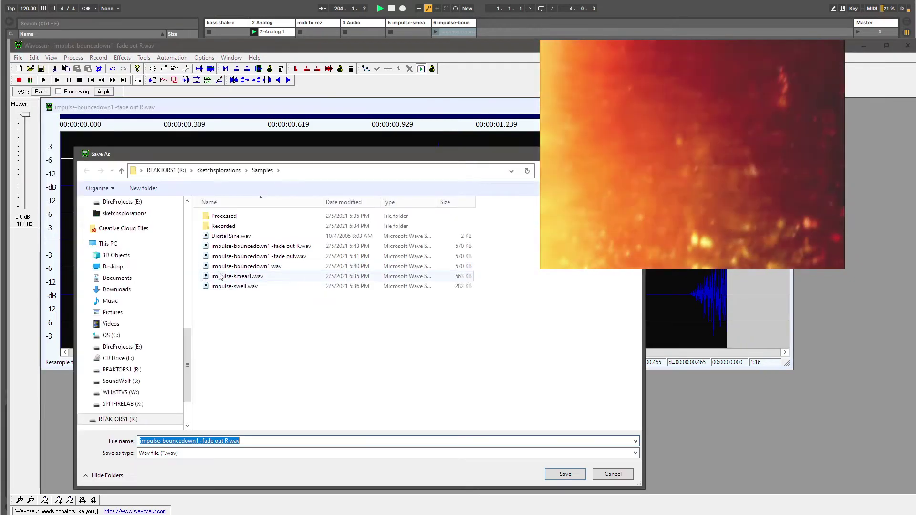
click(249, 247)
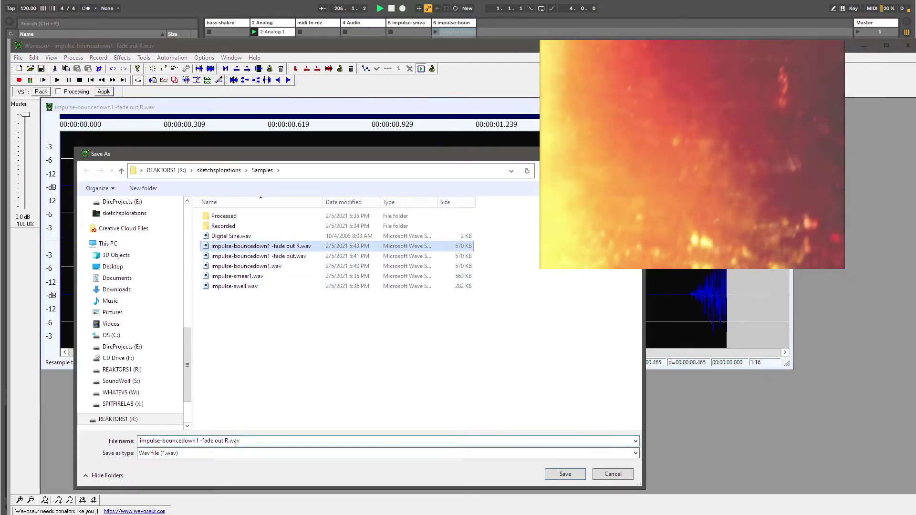
click(234, 441)
click(229, 441)
text(- )
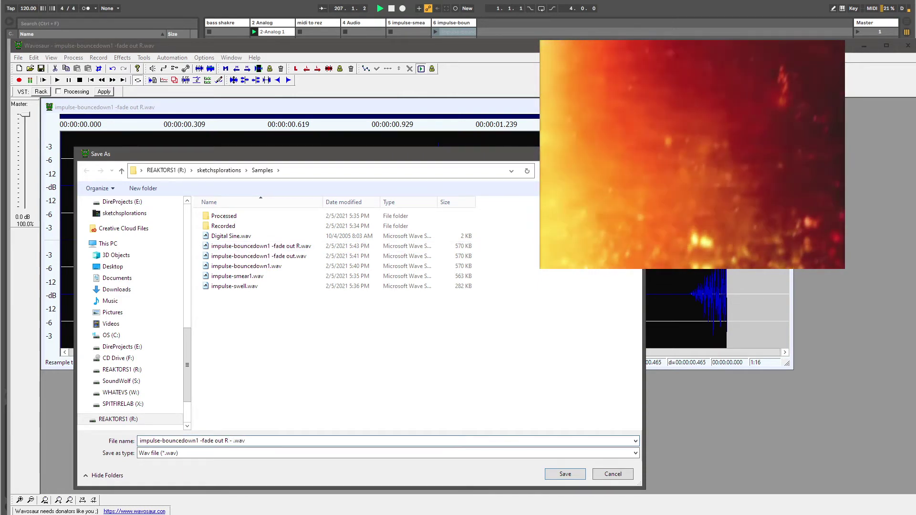
text(11025)
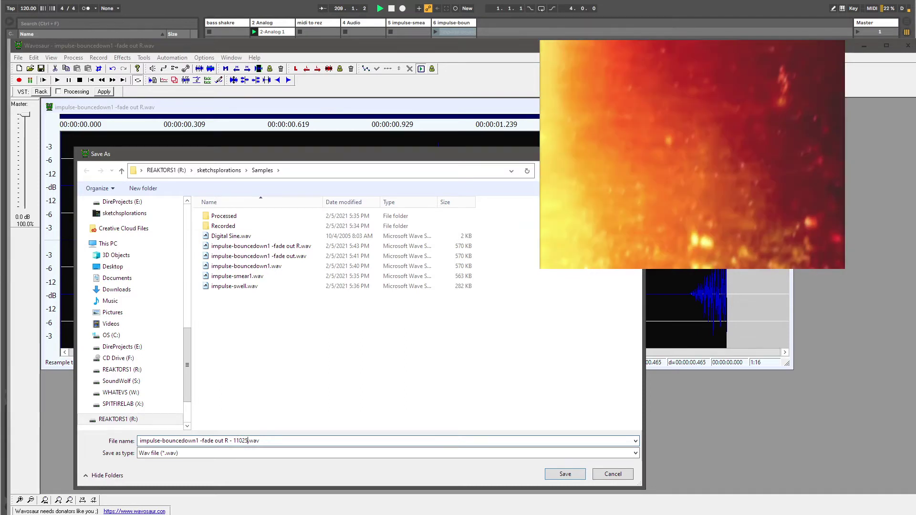
text(-8bit)
key(Return)
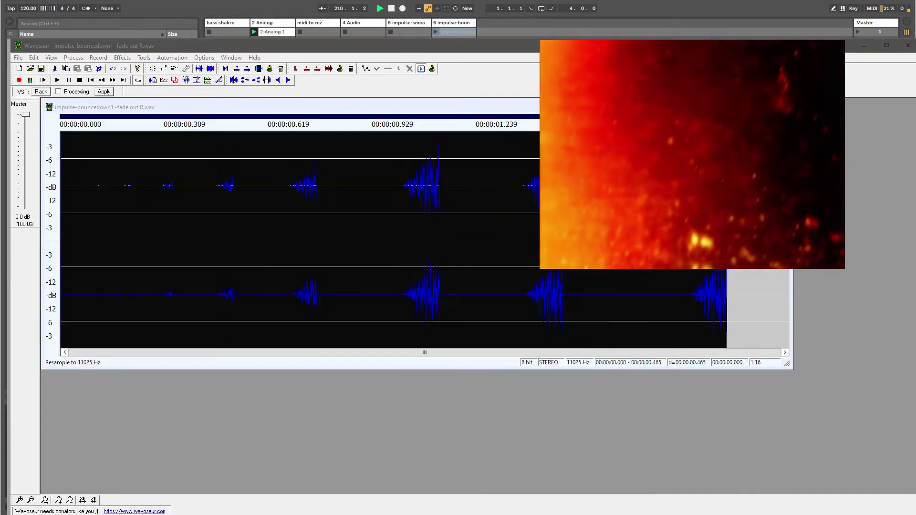
click(907, 45)
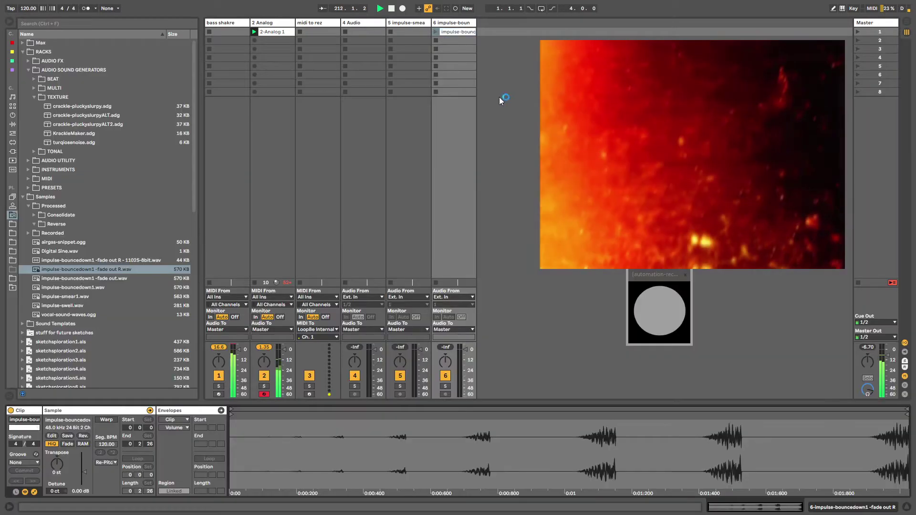
Load "impulse-bouncedown1 -fade out R - 11025-8bit.wav" into the second Convolution Reverb on the 2 Analog track
click(110, 260)
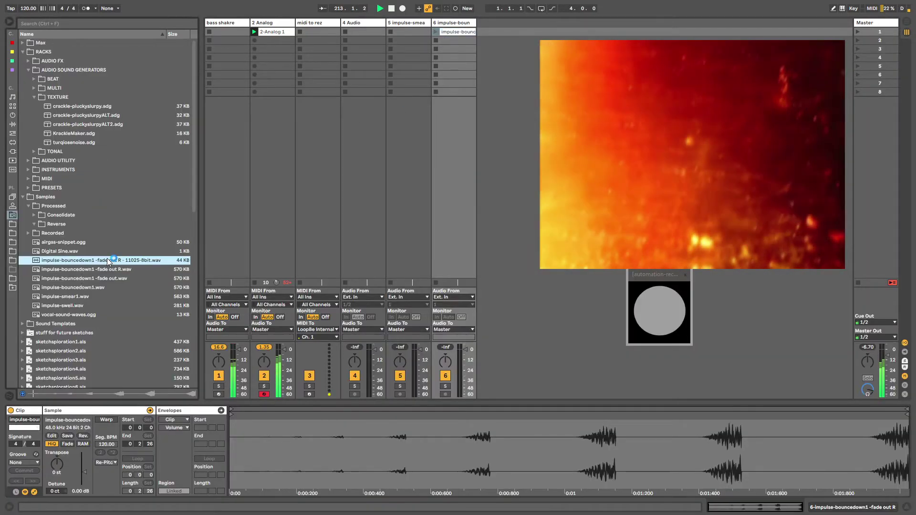
double_click(448, 23)
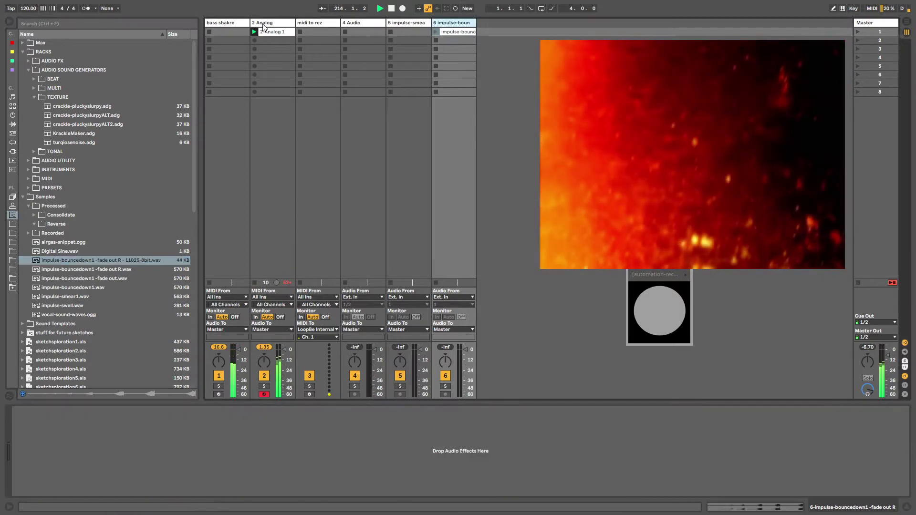
click(266, 23)
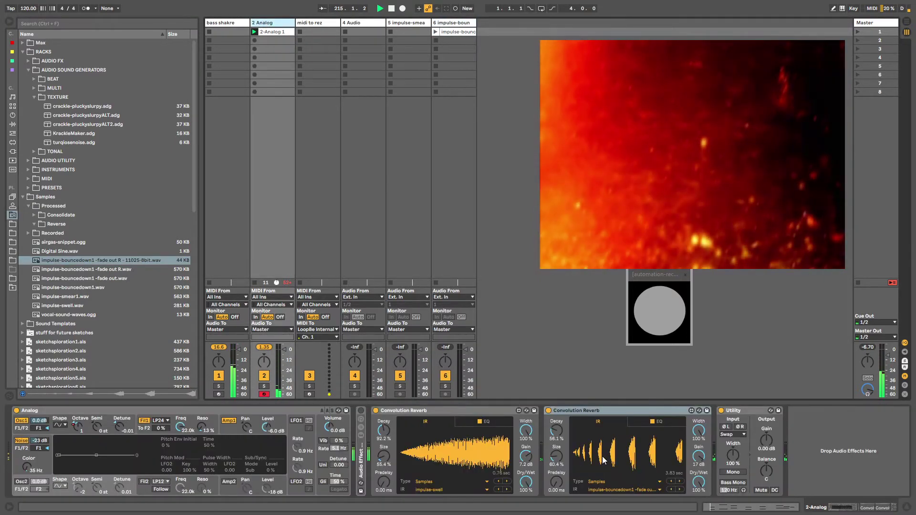
drag(135, 261, 600, 442)
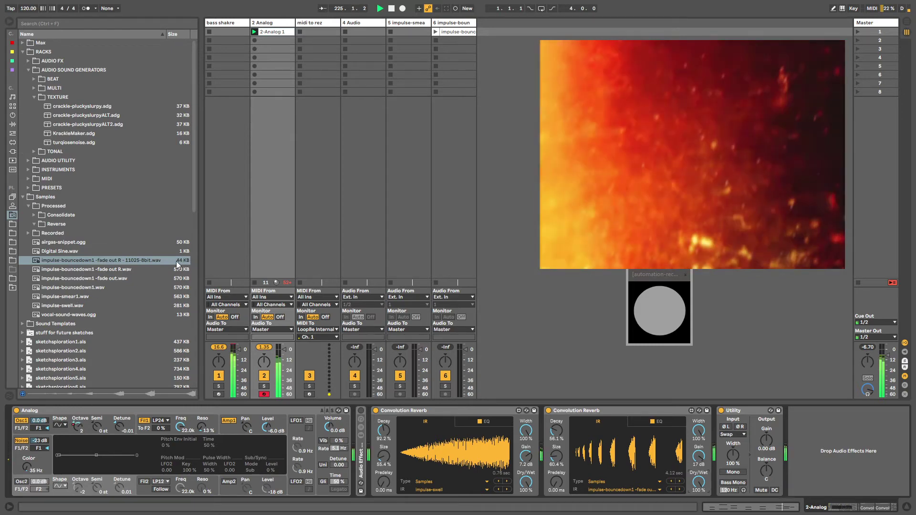
click(585, 415)
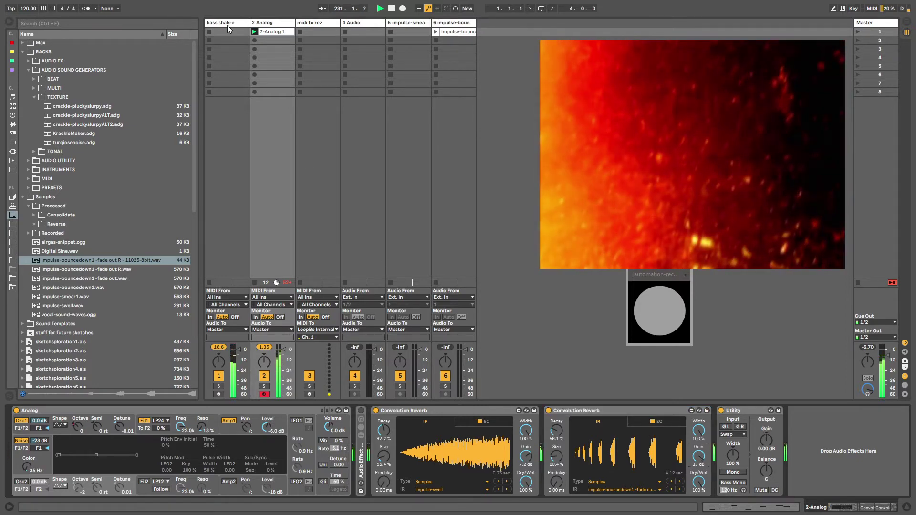
Lower the bass freq macro on the bass shakre track to 0.44 Hz
click(227, 25)
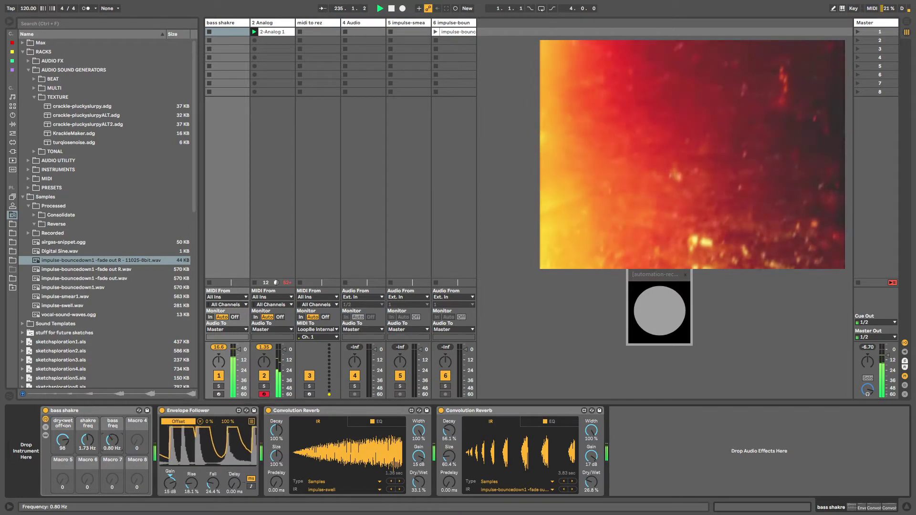
drag(112, 439, 112, 402)
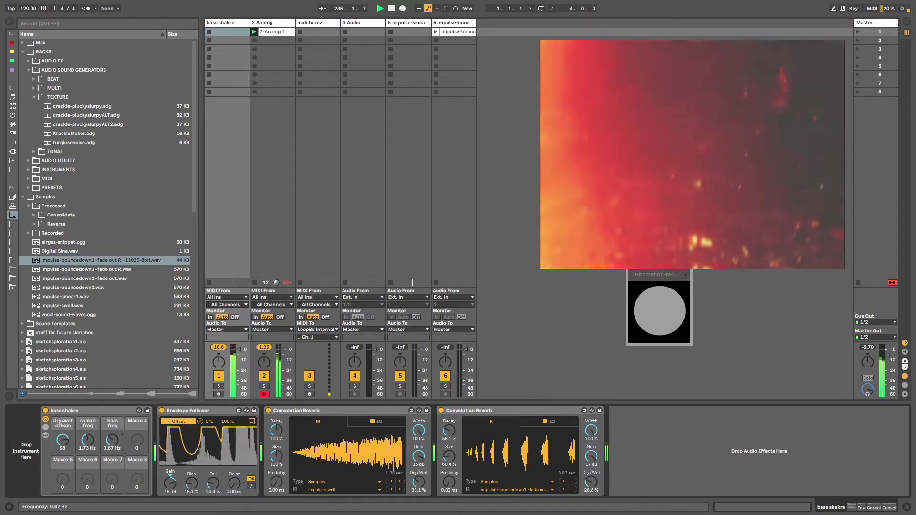
drag(111, 442, 110, 450)
click(91, 440)
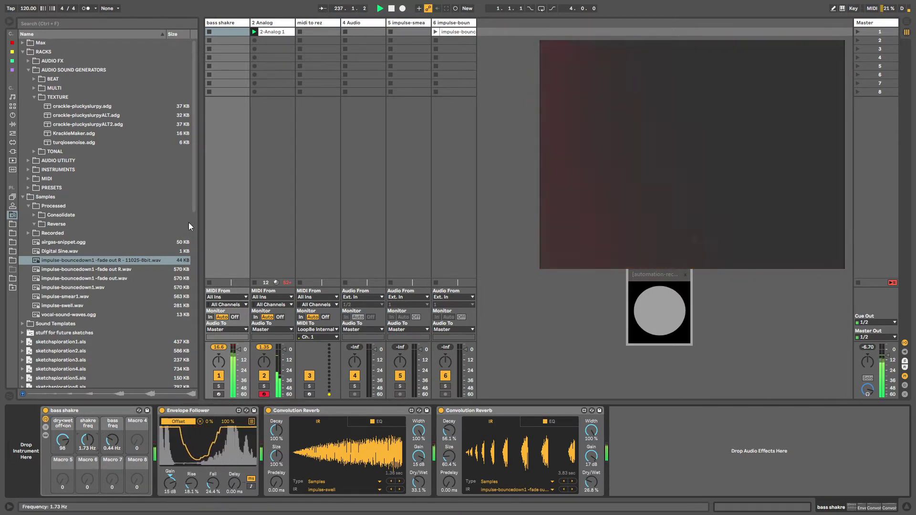
Create an empty MIDI clip in the first slot of the bass shakre track and return to the track's devices
double_click(219, 31)
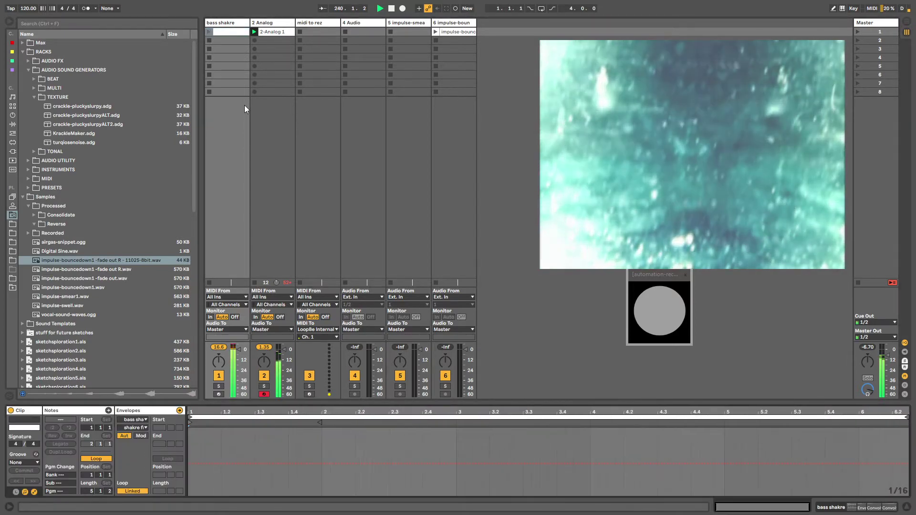
click(239, 24)
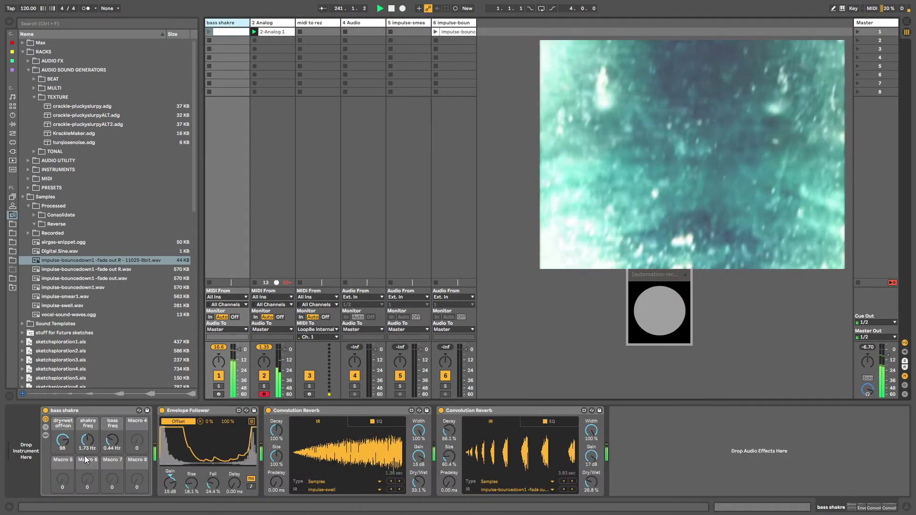
Set the bass freq and shakre freq macros to 1.01 Hz and the first Convolution Reverb's gain to 7.9 dB
drag(118, 447, 119, 432)
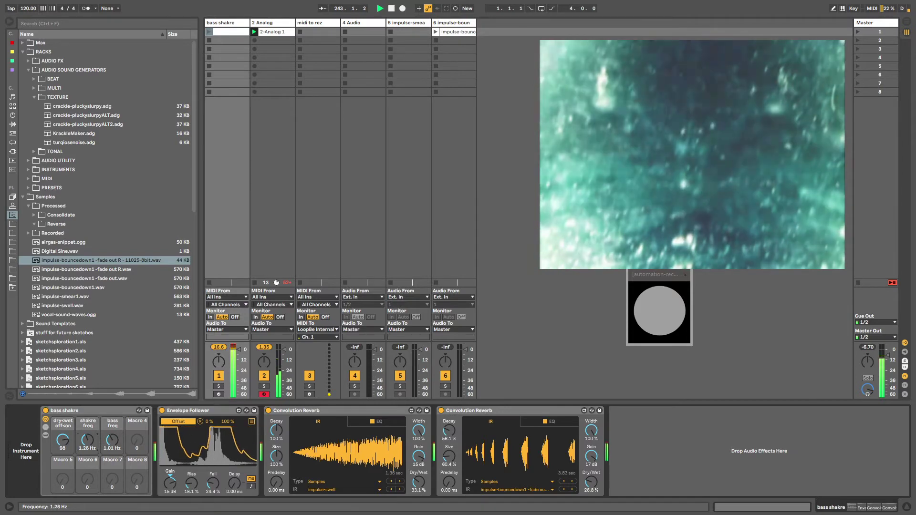
drag(94, 439, 95, 446)
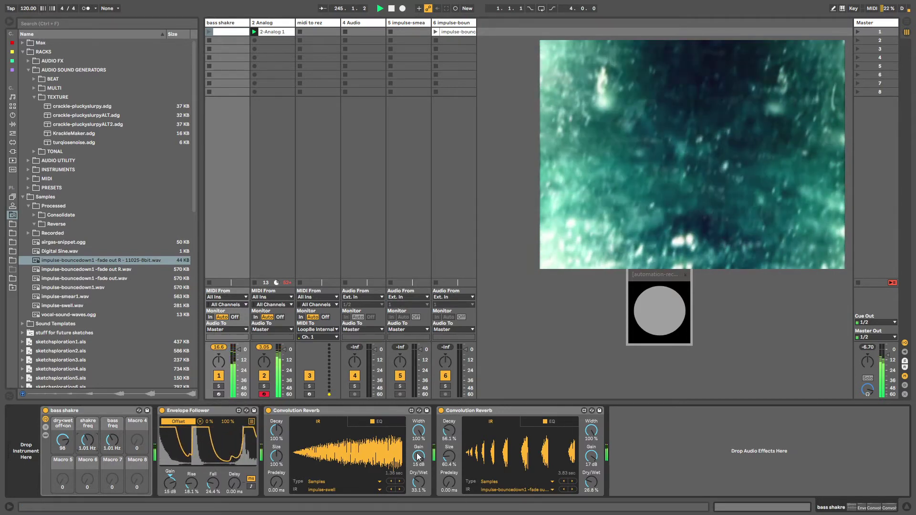
drag(417, 456, 417, 472)
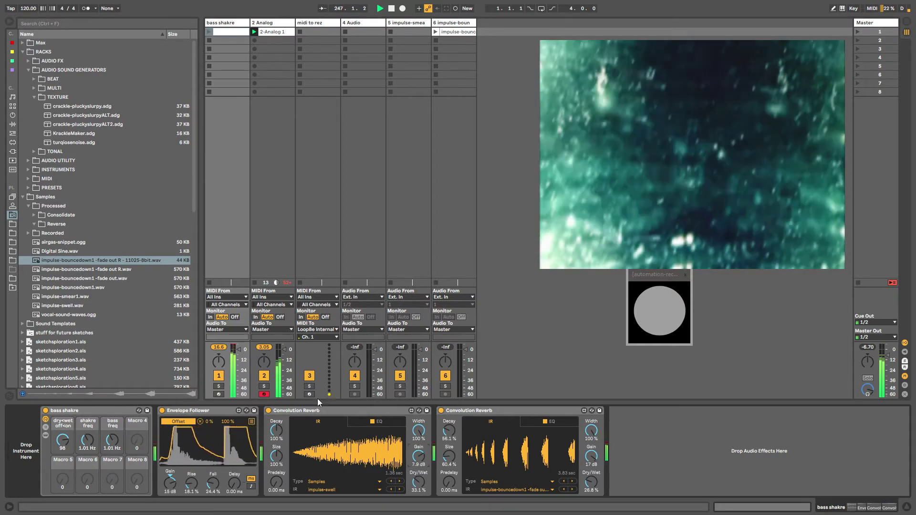
Insert an Audio Effect Rack between the Envelope Follower and the first Convolution Reverb on the bass shakre track
click(23, 51)
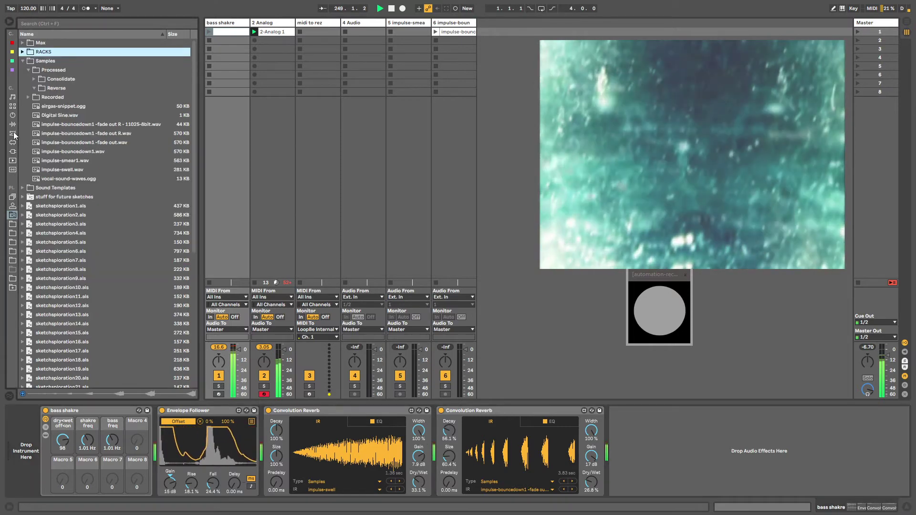
click(13, 135)
click(11, 125)
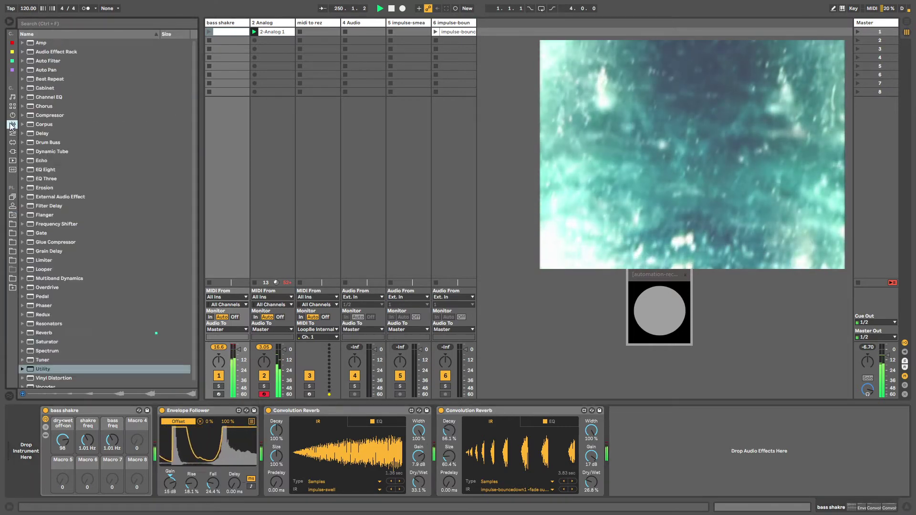
drag(37, 52, 261, 422)
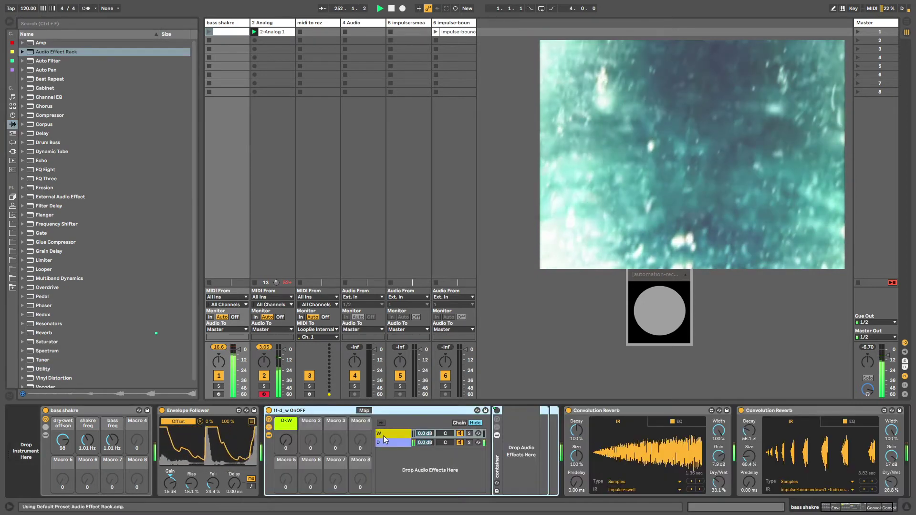
Move both Convolution Reverbs into the rack's W chain, with the D<W macro at 52 and the second reverb's Dry/Wet at 100%
click(630, 409)
shift+click(779, 412)
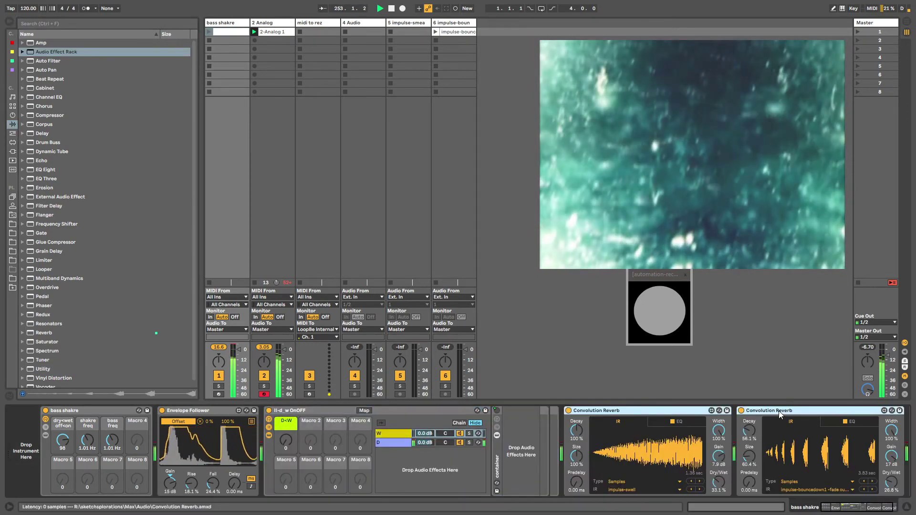
drag(628, 409, 527, 415)
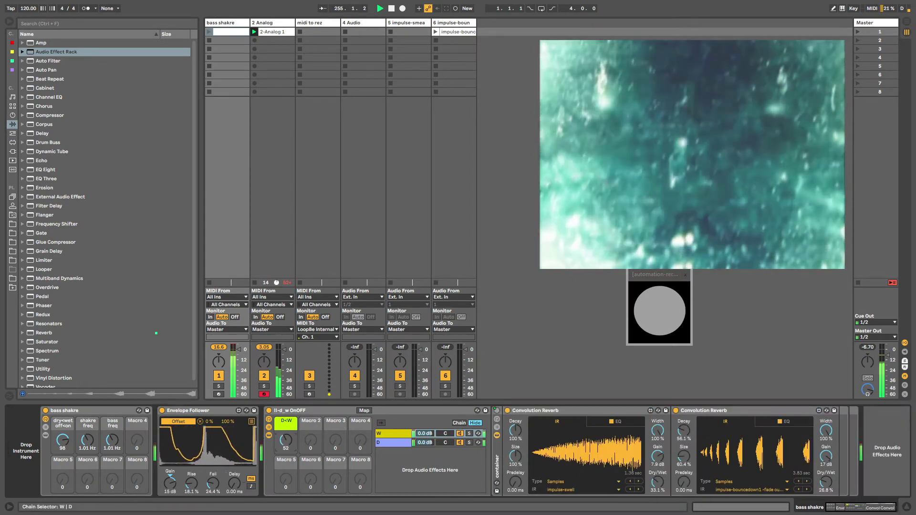
double_click(819, 479)
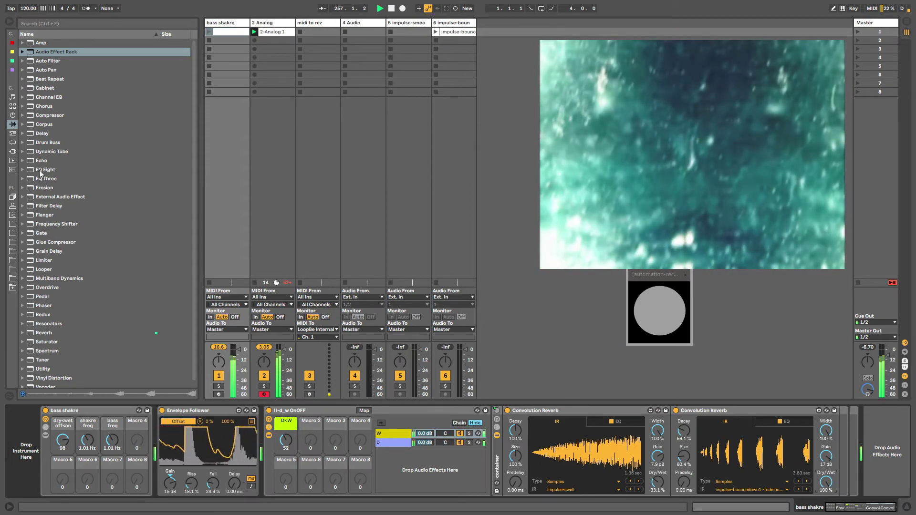
Insert an EQ Eight before the reverbs and make band 8 a high shelf boosting 12 dB at about 13.6 kHz
drag(39, 169, 504, 435)
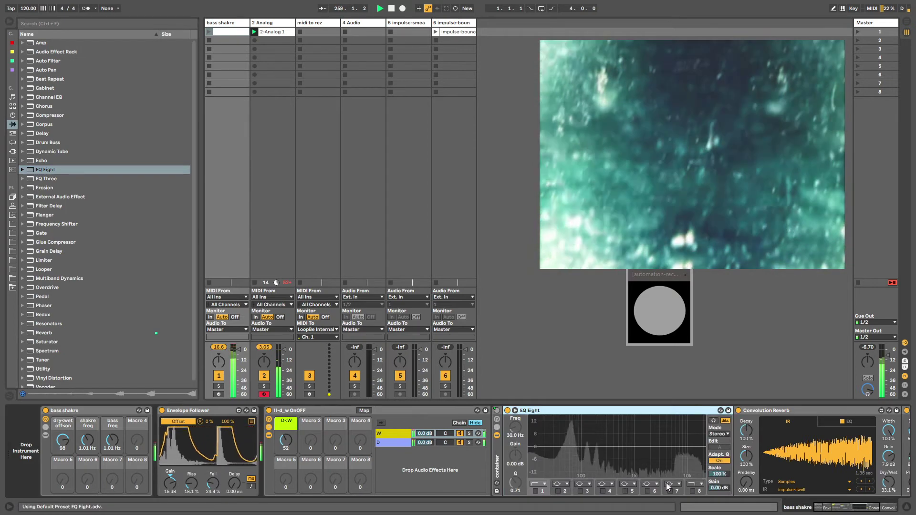
click(694, 484)
click(691, 505)
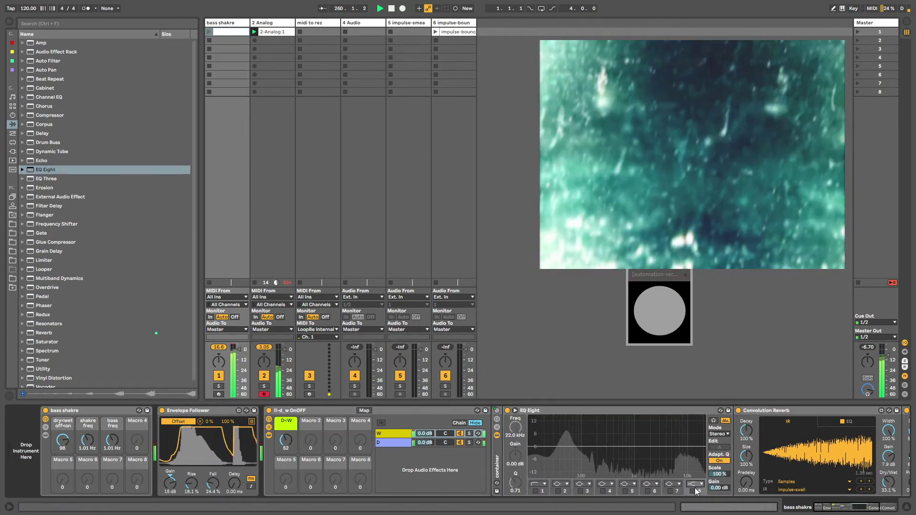
click(692, 491)
drag(702, 448, 692, 423)
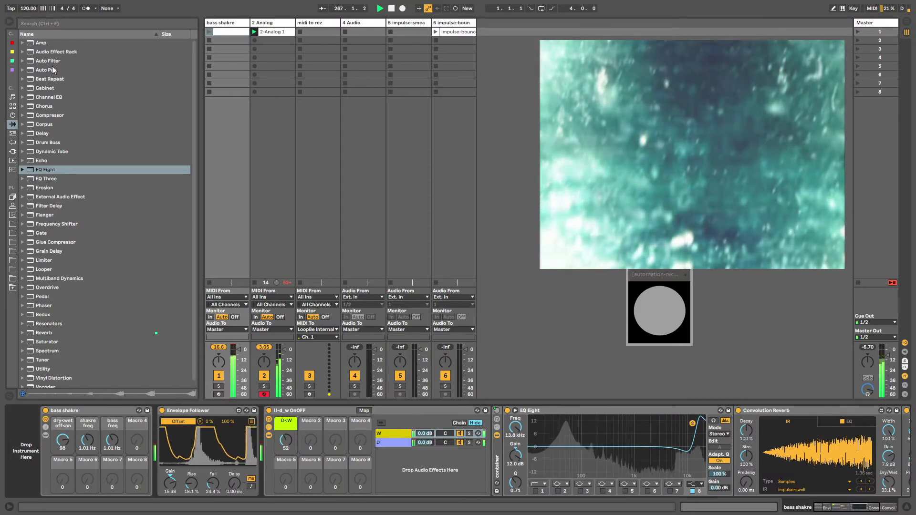
Add an Auto Filter after the EQ Eight and make it a high-pass at about 3.89 kHz with 73% resonance
mouse_move(48, 61)
mouse_down()
mouse_move(176, 127)
mouse_move(538, 458)
mouse_move(733, 461)
mouse_up()
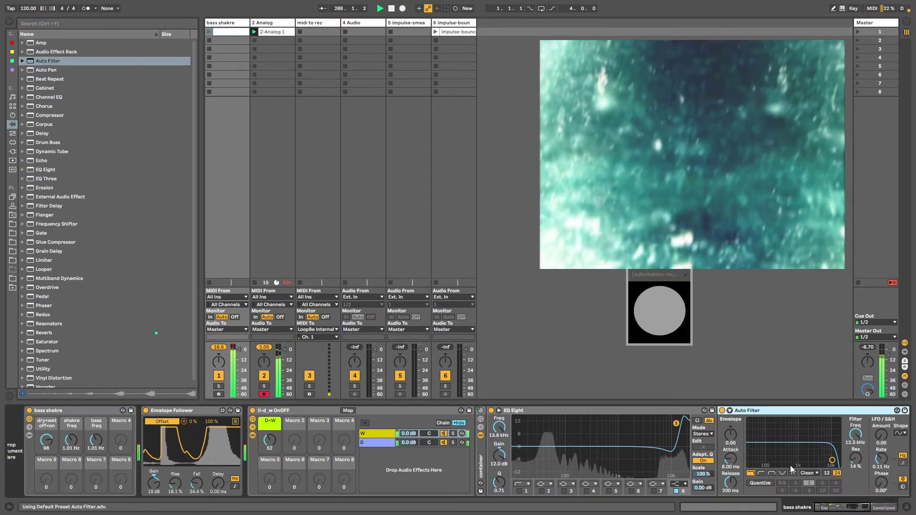
click(761, 473)
drag(832, 460, 816, 438)
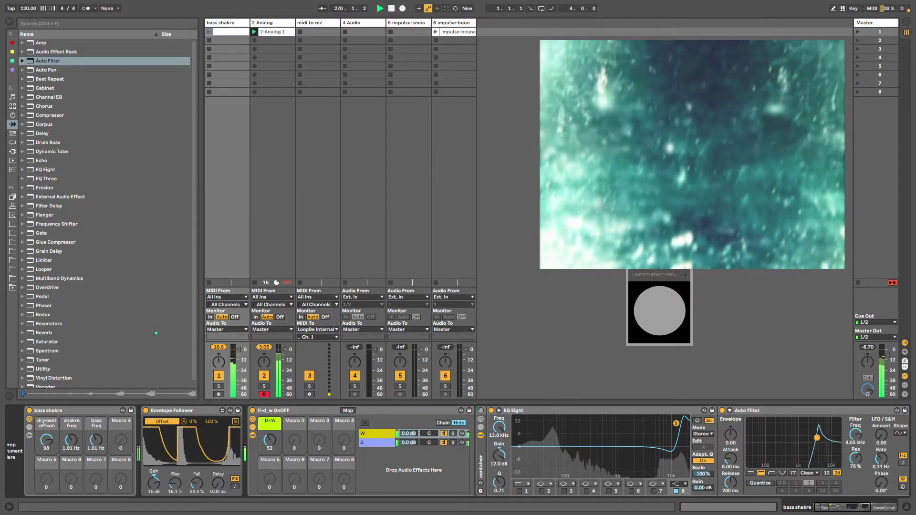
Give the Auto Filter a sample-and-hold LFO with amount 30.0 and rate 0.04 Hz, and retune the cutoff to about 4.64 kHz
click(900, 433)
click(902, 450)
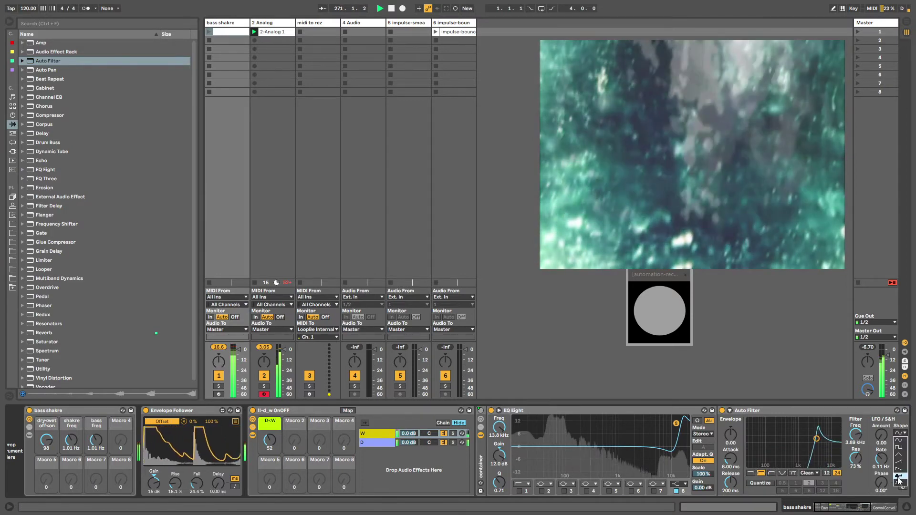
drag(881, 435, 881, 372)
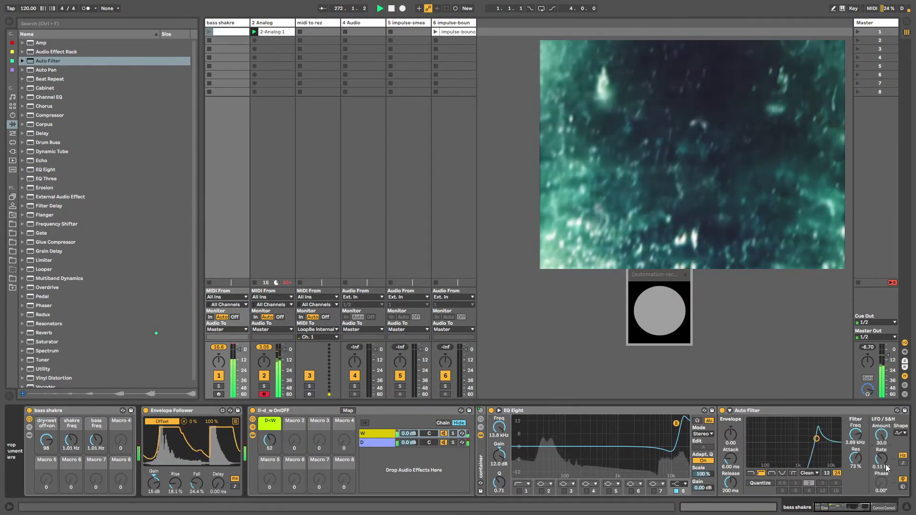
drag(881, 458, 881, 468)
drag(816, 438, 818, 441)
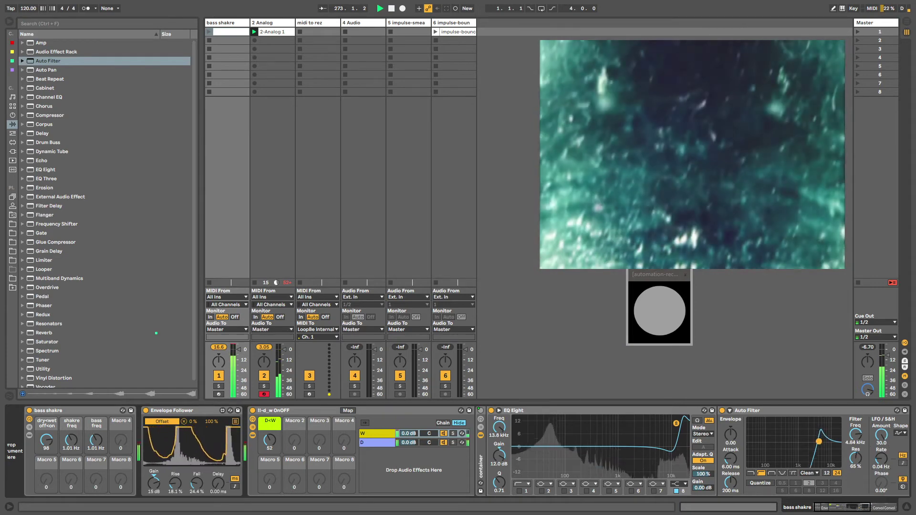
Remove the EQ Eight from the rack's wet chain
click(491, 410)
click(531, 411)
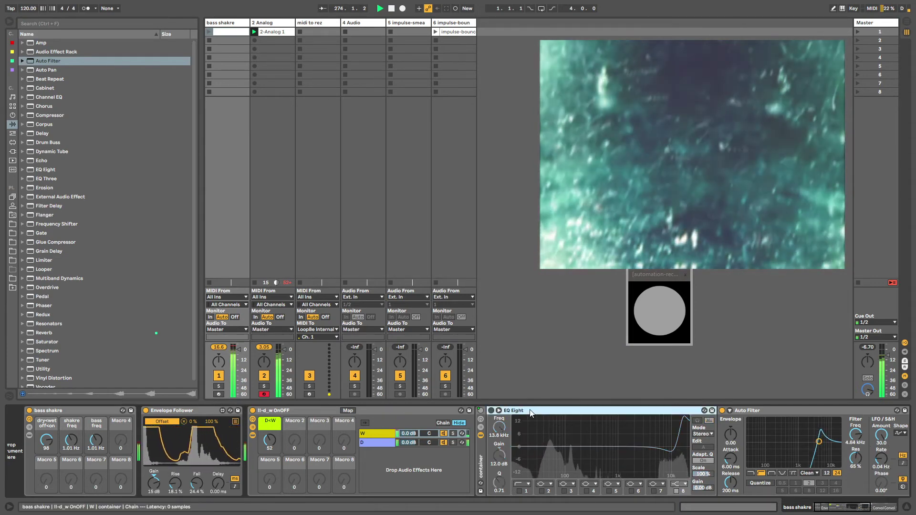
key(Delete)
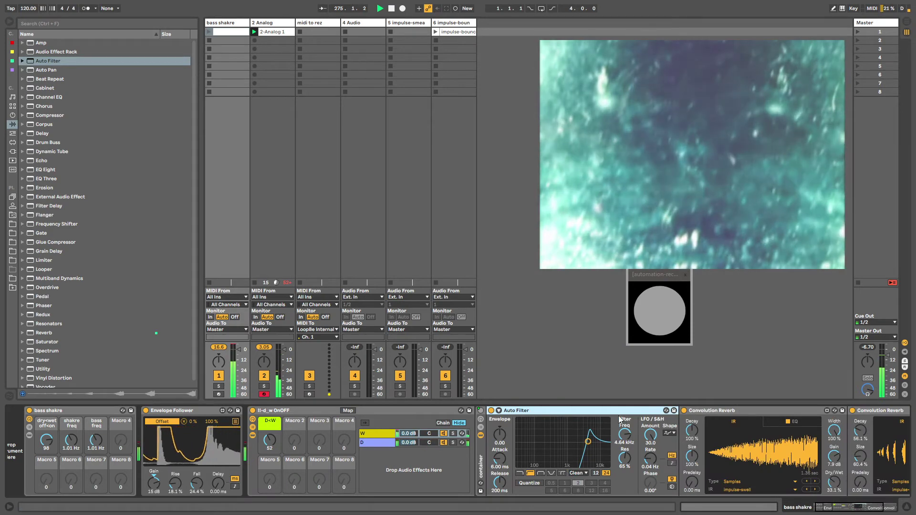
Set the Auto Filter to 1.96 kHz with 77% resonance, envelope amount 16.1, attack 3.42 ms and release 175 ms, and collapse the rack's chains
drag(624, 435, 626, 451)
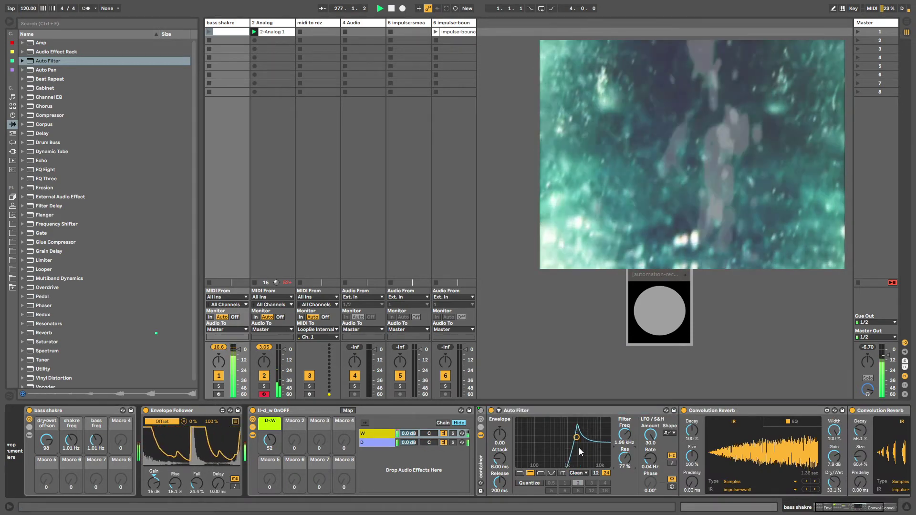
drag(503, 437, 499, 483)
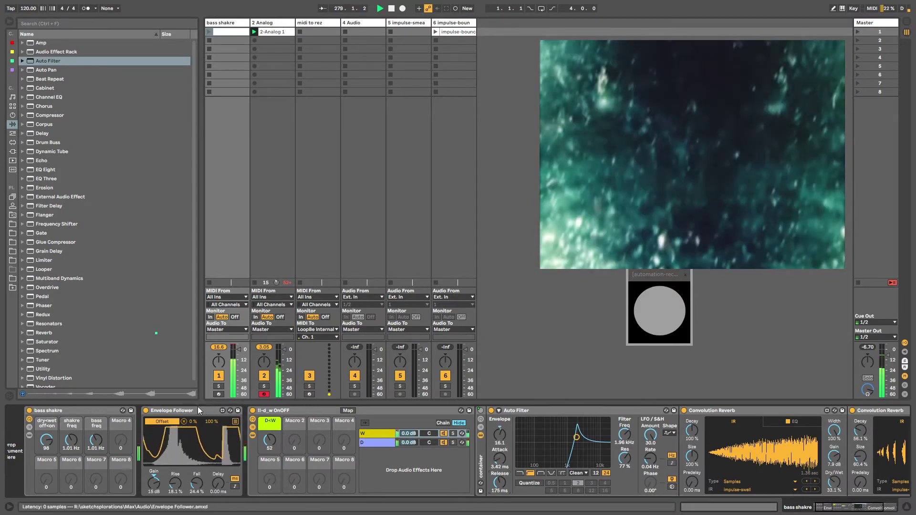
click(252, 428)
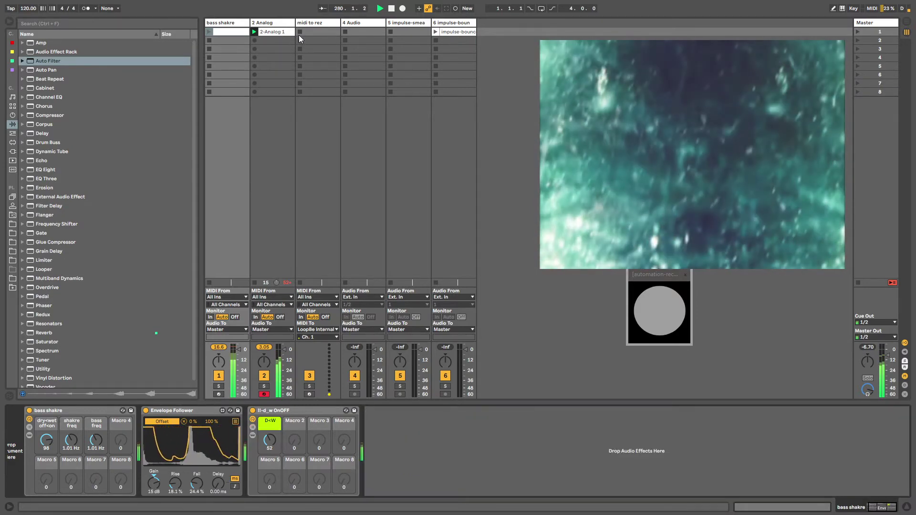
Select the 4 Audio track, switch to the arrangement and delete all effect devices from that track
click(304, 24)
click(358, 22)
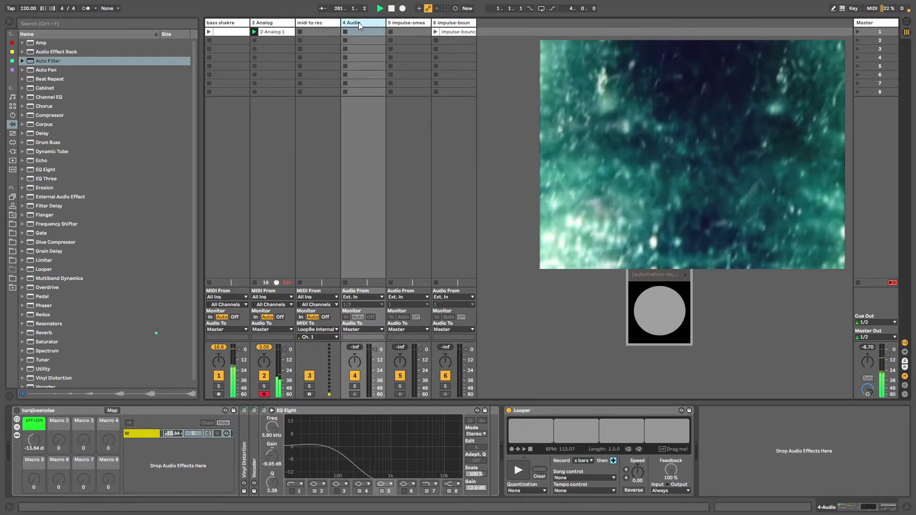
key(Tab)
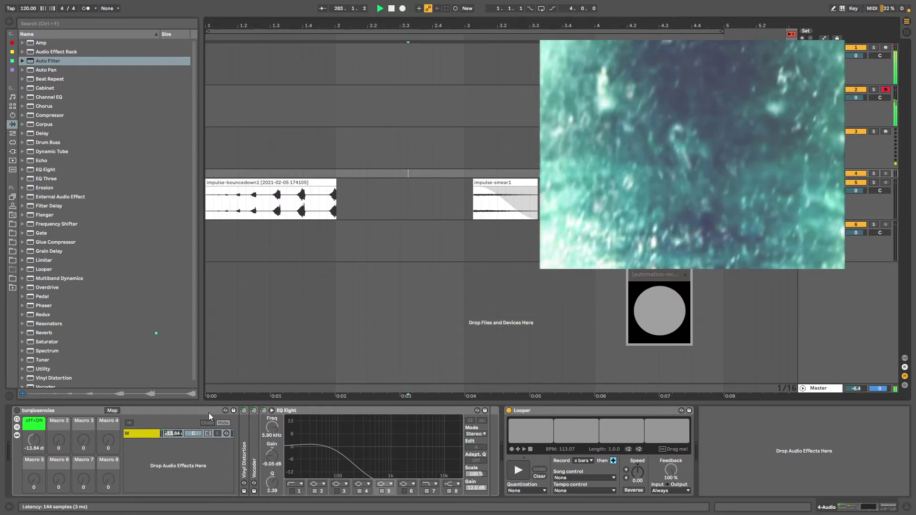
click(69, 411)
key(Delete)
key(Delete)
key(Delete)
key(Delete)
key(Delete)
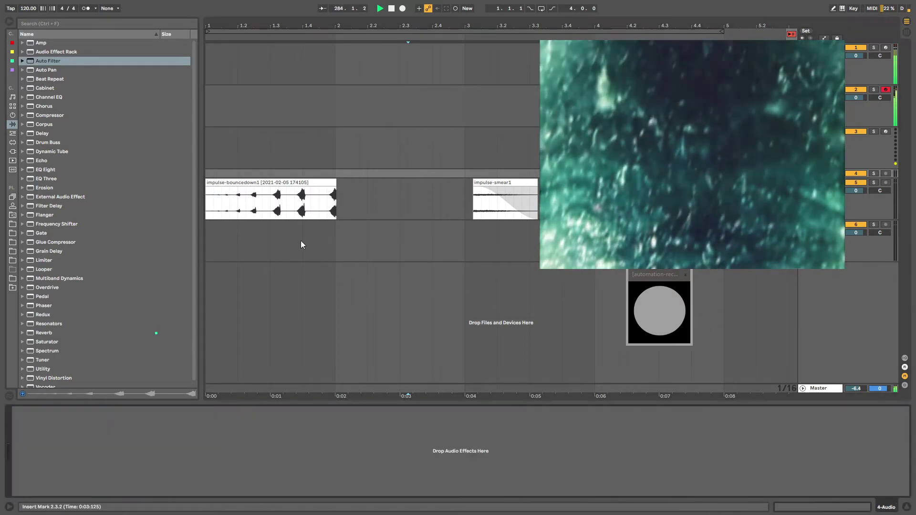
Delete the impulse-smear1 clip from the fifth track in the arrangement
click(385, 210)
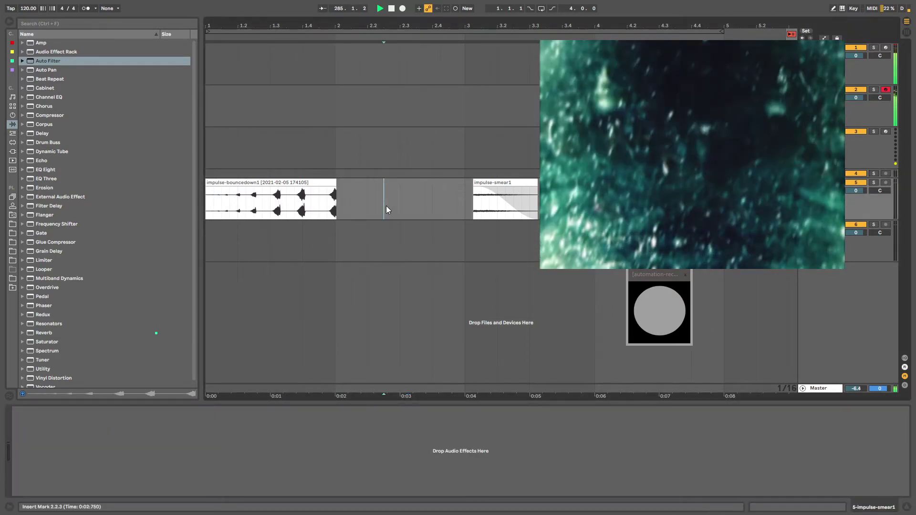
click(480, 184)
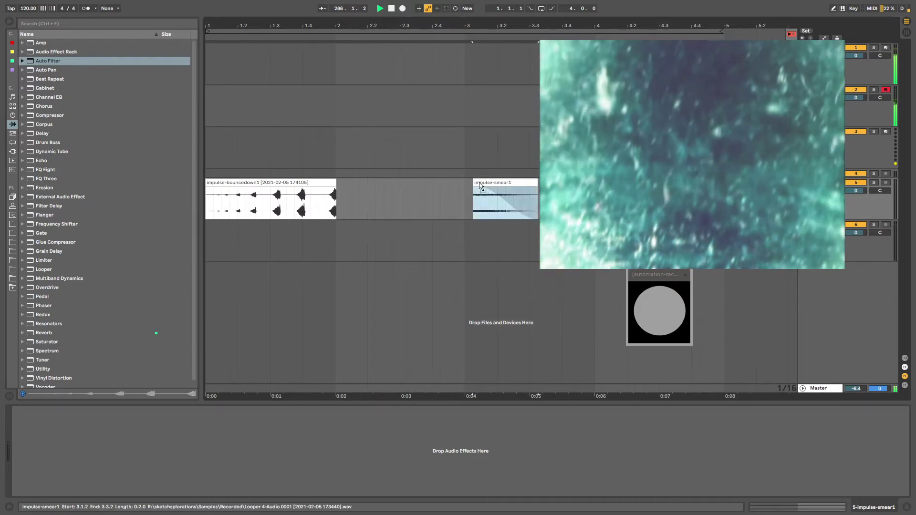
drag(480, 184, 366, 183)
click(299, 182)
click(364, 182)
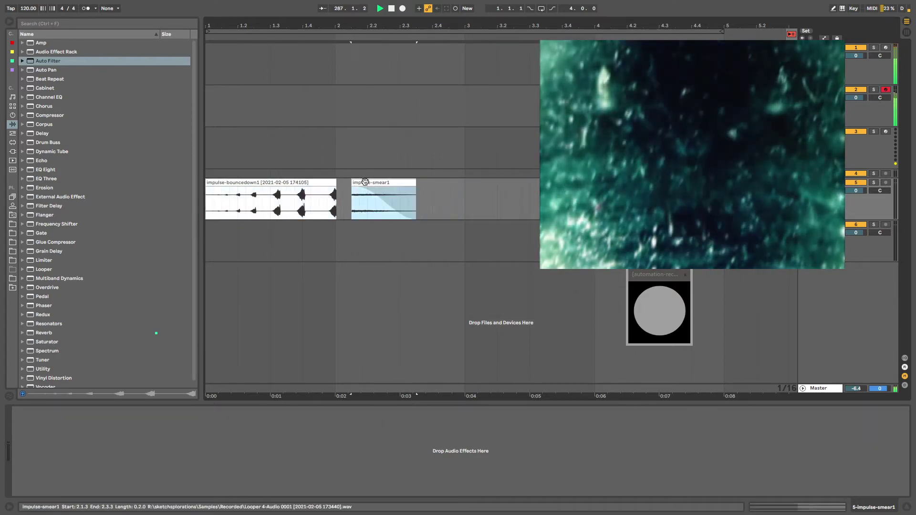
click(319, 183)
click(372, 184)
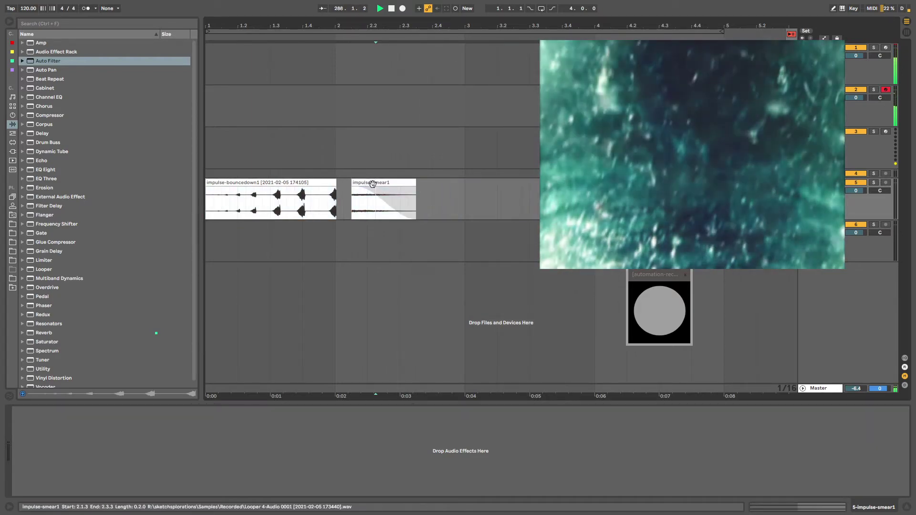
key(Delete)
Delete the impulse-bouncedown1 clip at the start of the fifth track and return to the arrangement
click(284, 179)
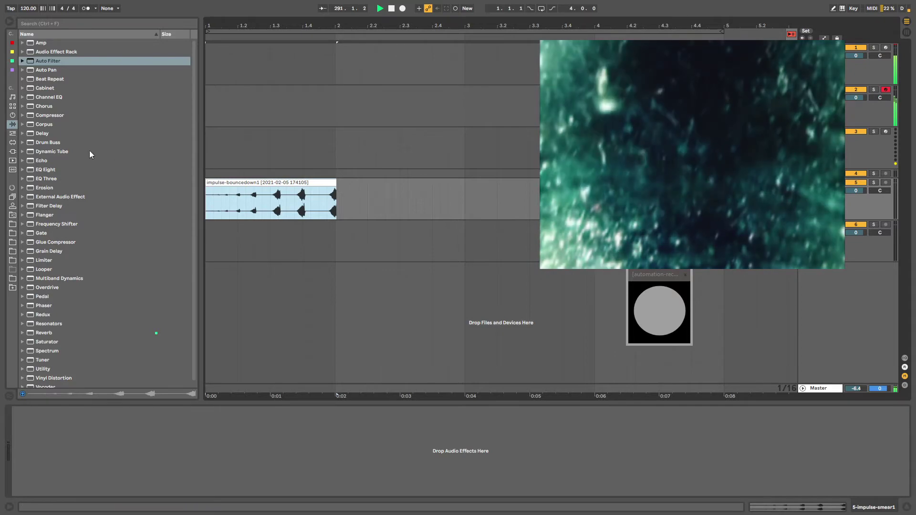
click(276, 206)
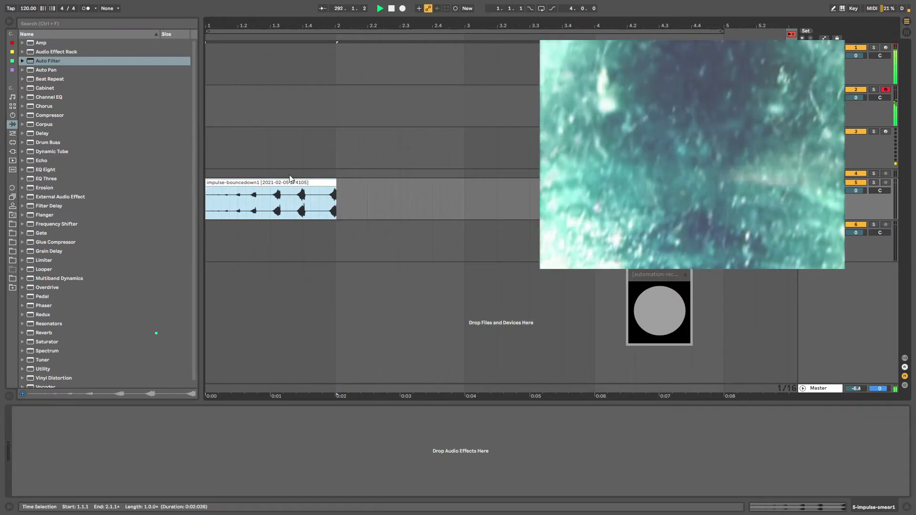
key(Delete)
key(Tab)
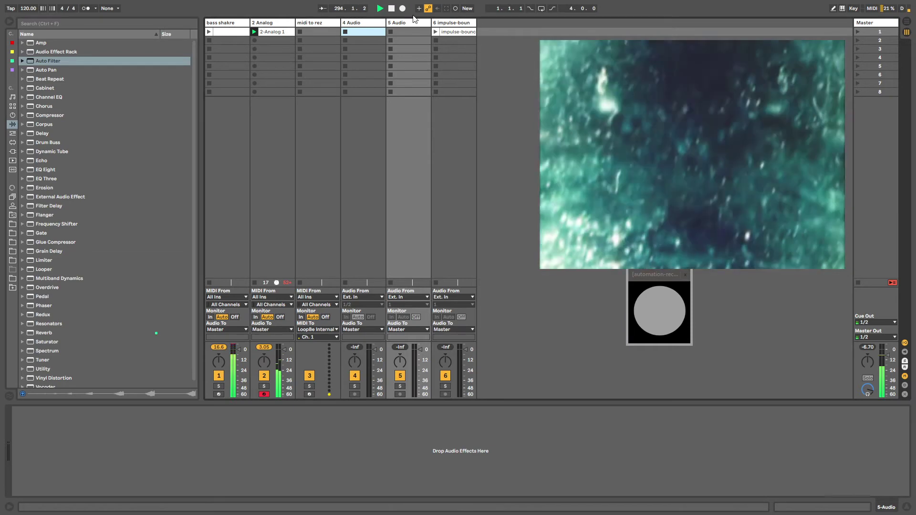
key(Tab)
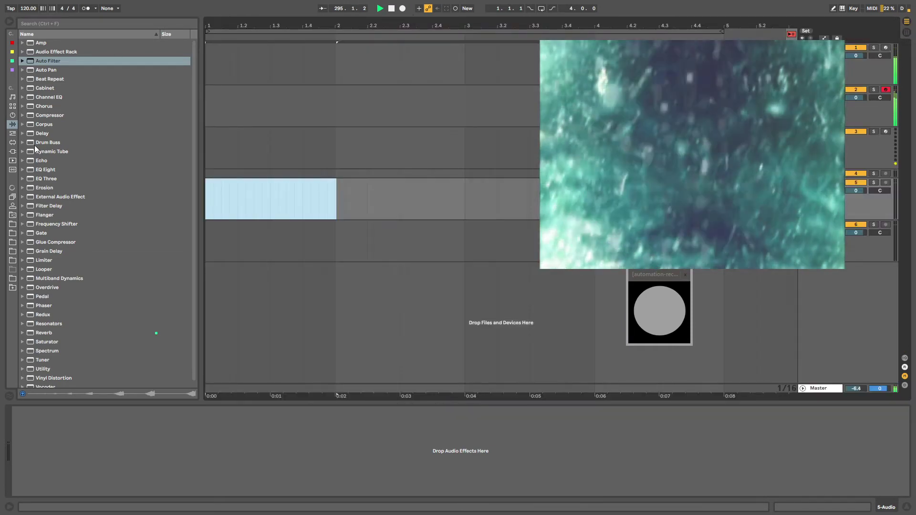
Place impulse-smear1.wav from the project's Samples folder near the start of the empty fifth track
click(12, 143)
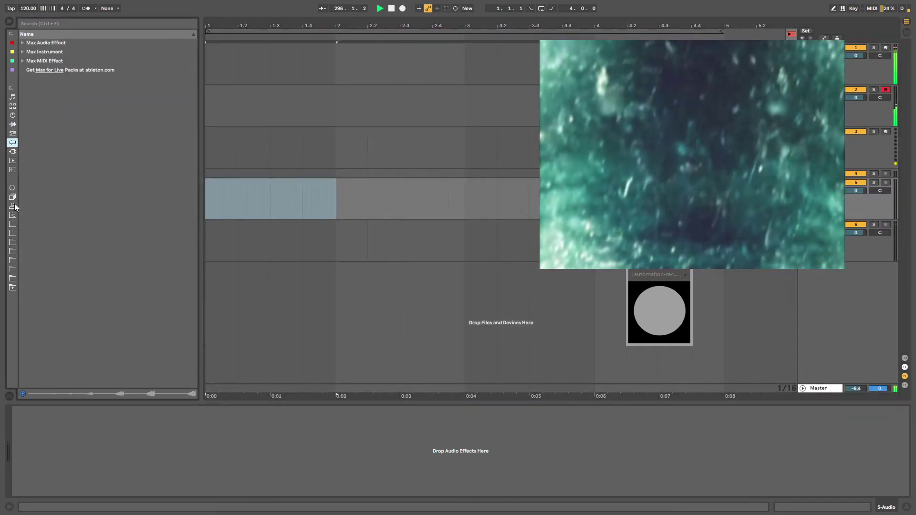
click(14, 215)
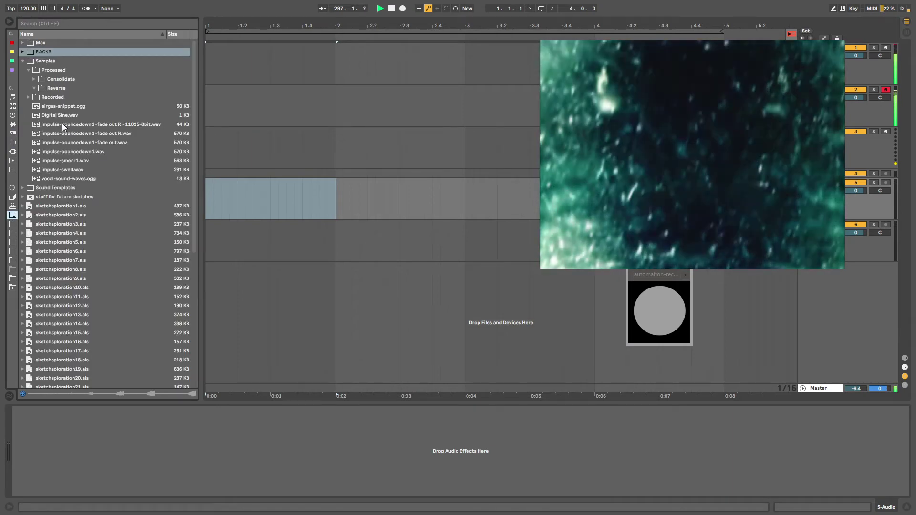
drag(64, 161, 219, 194)
Split the impulse-smear1 clip near its loudest point, delete the rising first part and move the remainder to the track start
click(285, 202)
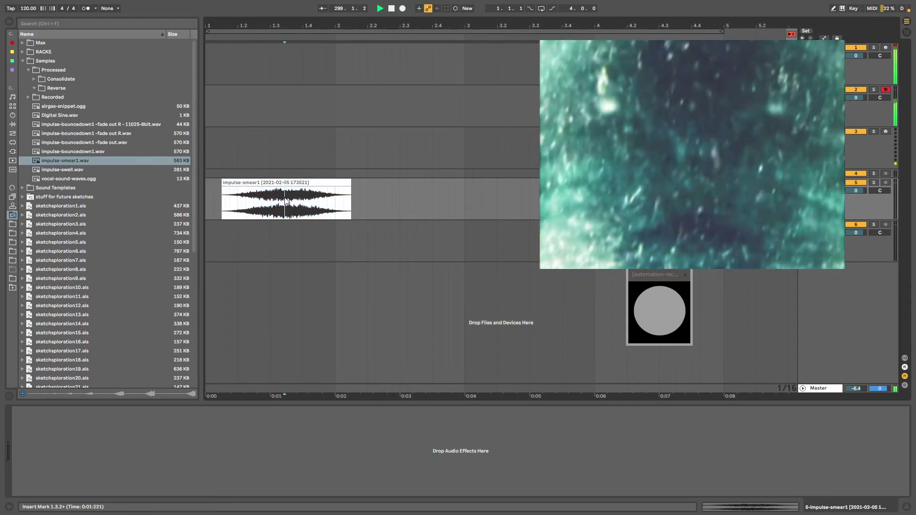
click(278, 197)
key(ctrl+e)
click(264, 183)
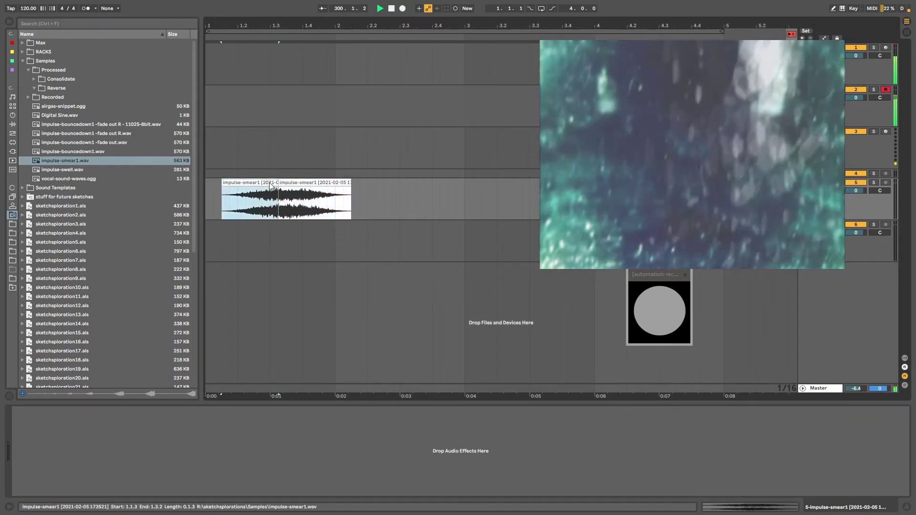
key(Delete)
drag(296, 183, 223, 185)
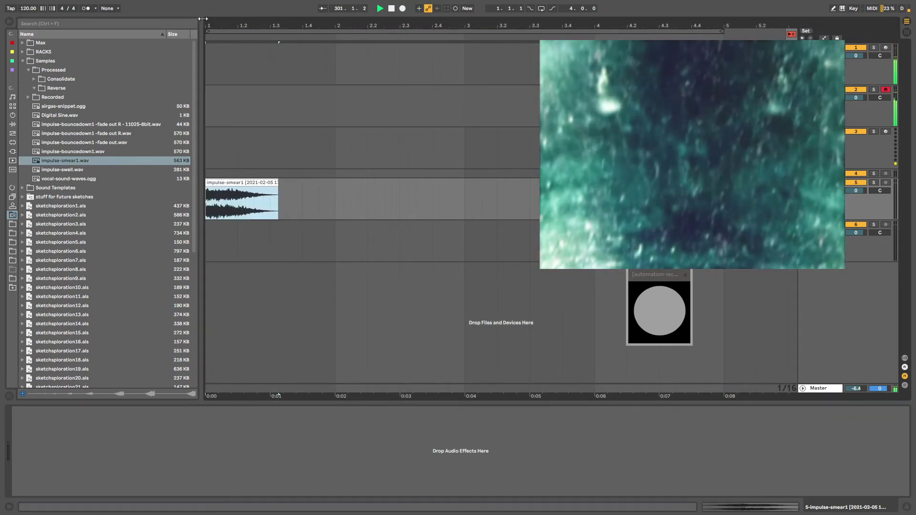
Split off about the first 4 ms of the clip and give the remaining longer clip a fade-in of about 10 ms
scroll(205, 213, up, 10)
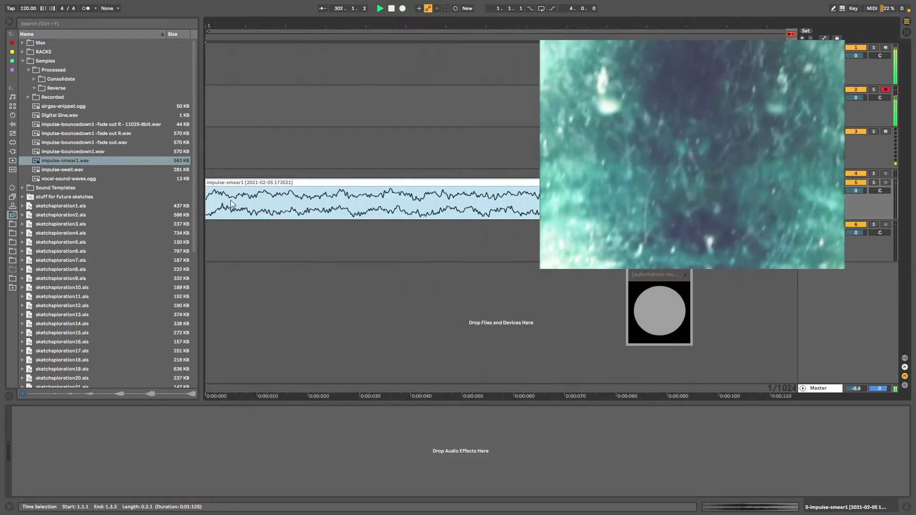
click(227, 200)
key(ctrl+e)
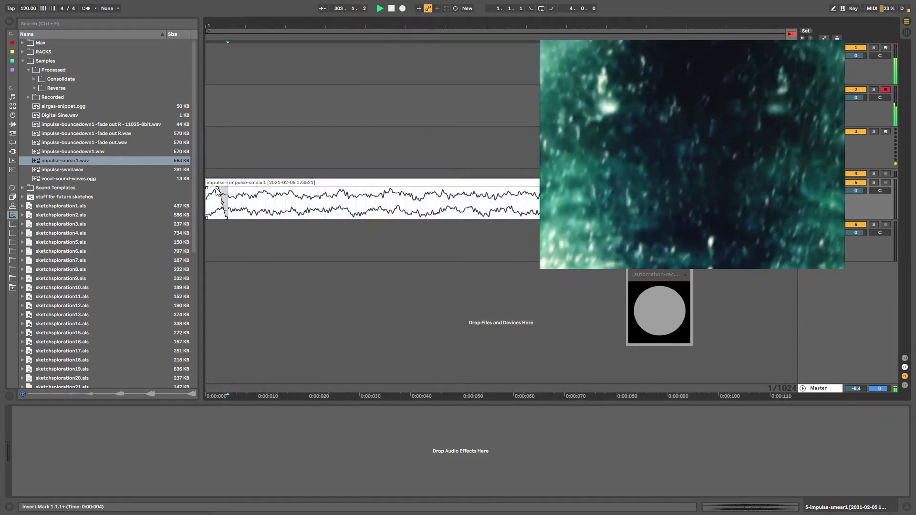
drag(230, 188, 275, 188)
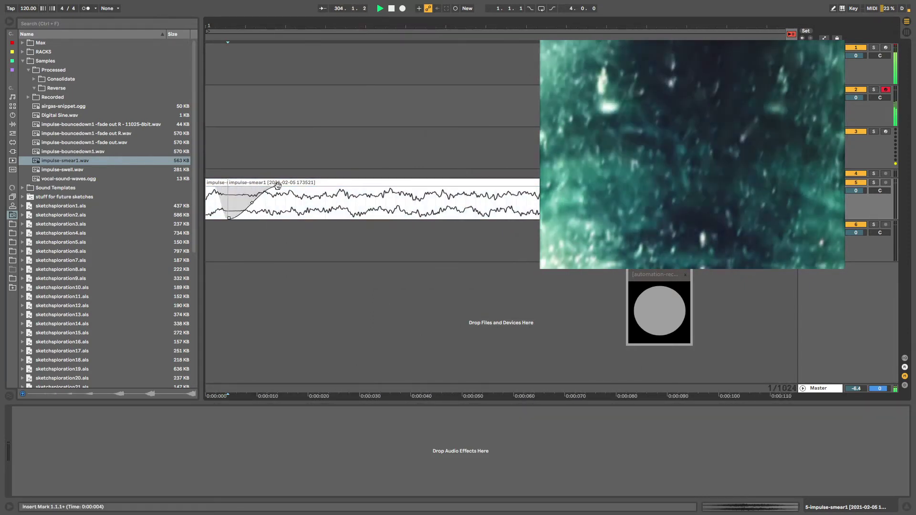
Set the longer clip's gain to -16.8 dB and play both clips from the start
double_click(275, 183)
drag(84, 471, 83, 477)
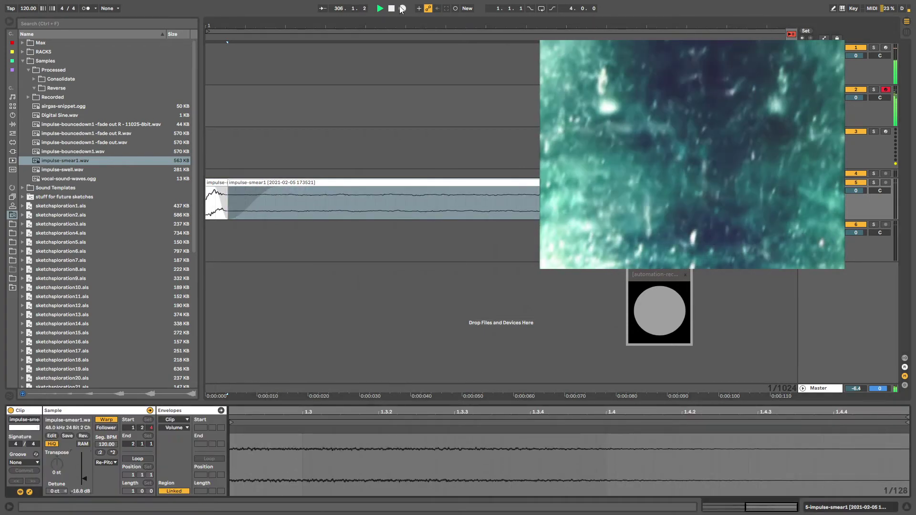
drag(379, 22, 379, 5)
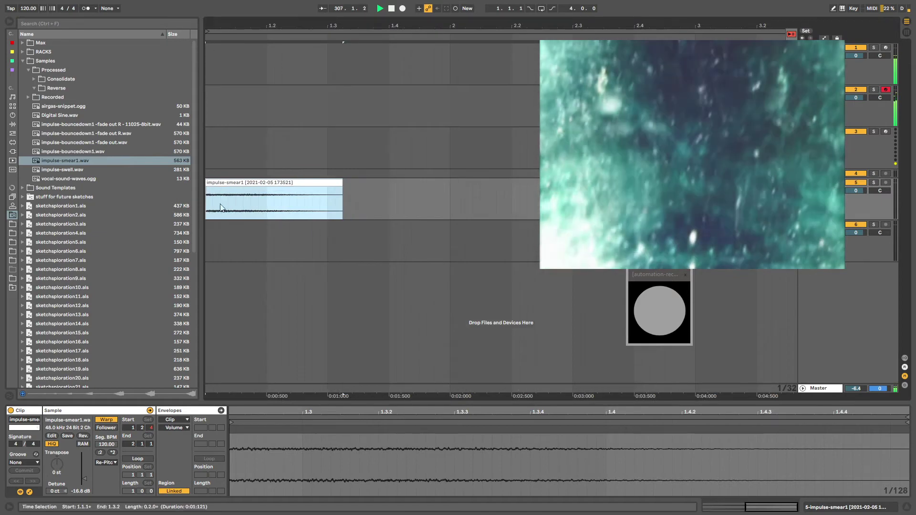
drag(244, 199, 187, 196)
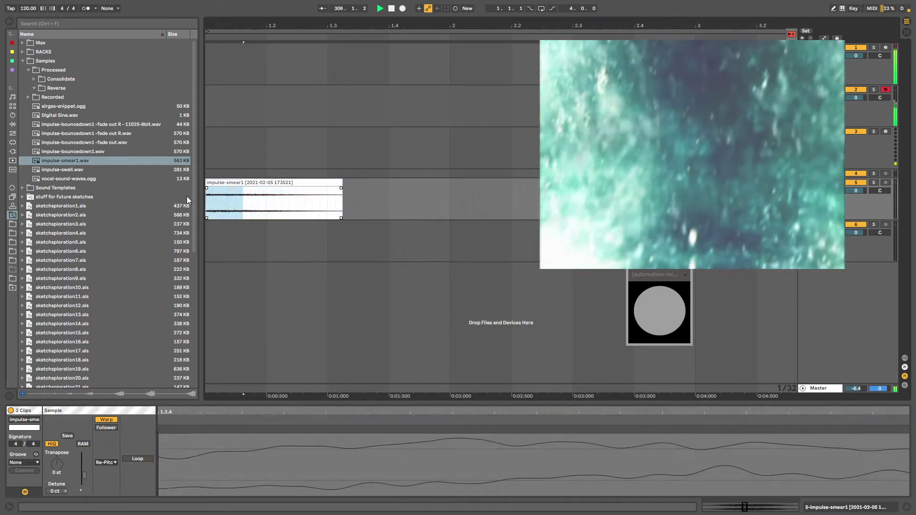
key(space)
key(space)
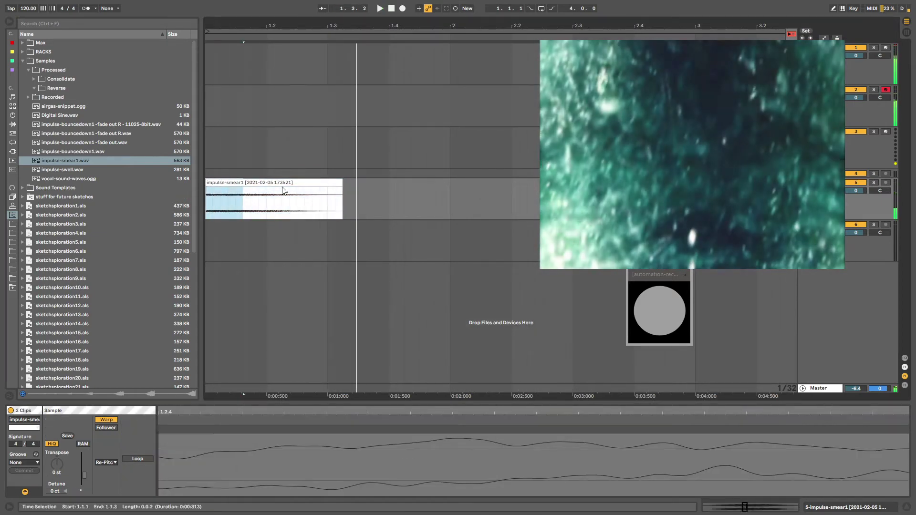
key(space)
Set the longer clip's warp mode to Texture and double its segment tempo to 240 BPM to stretch it
click(286, 183)
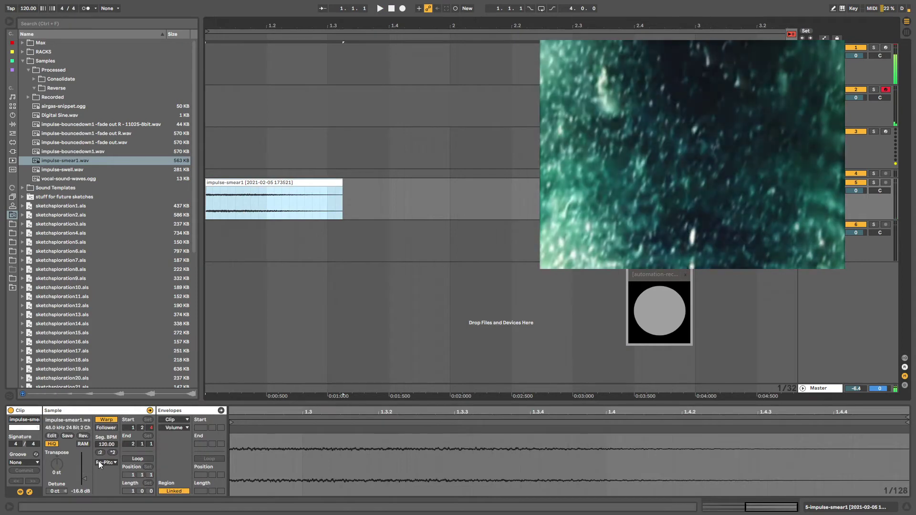
click(99, 460)
click(101, 479)
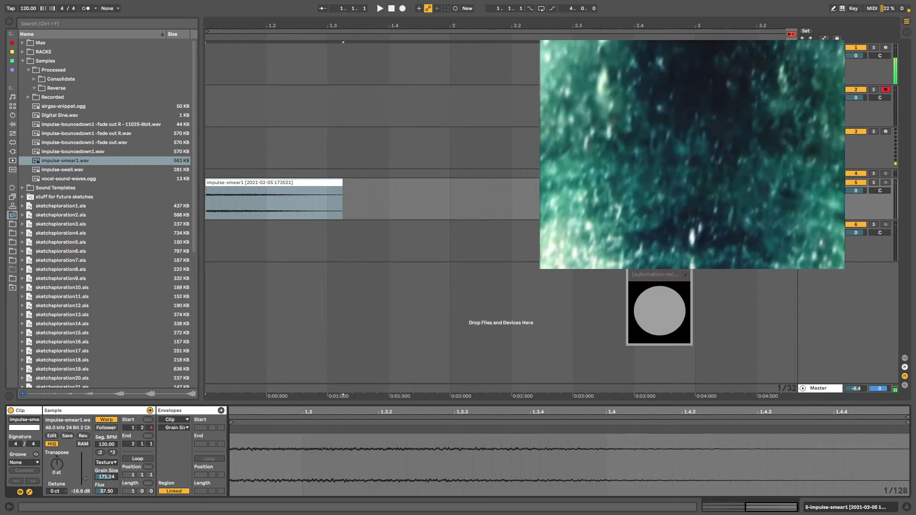
click(112, 452)
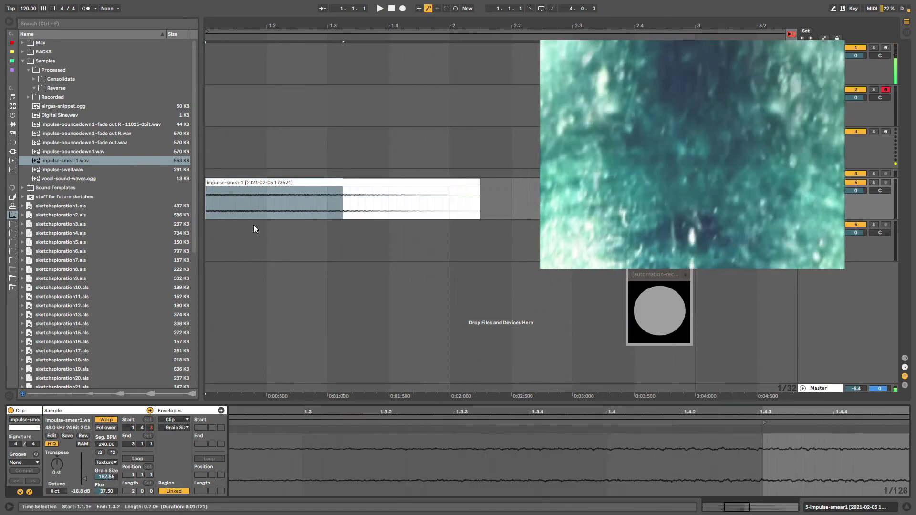
Audition the stretched clip and set its Texture grain size to 214.06 and flux to 65.63
click(242, 182)
key(space)
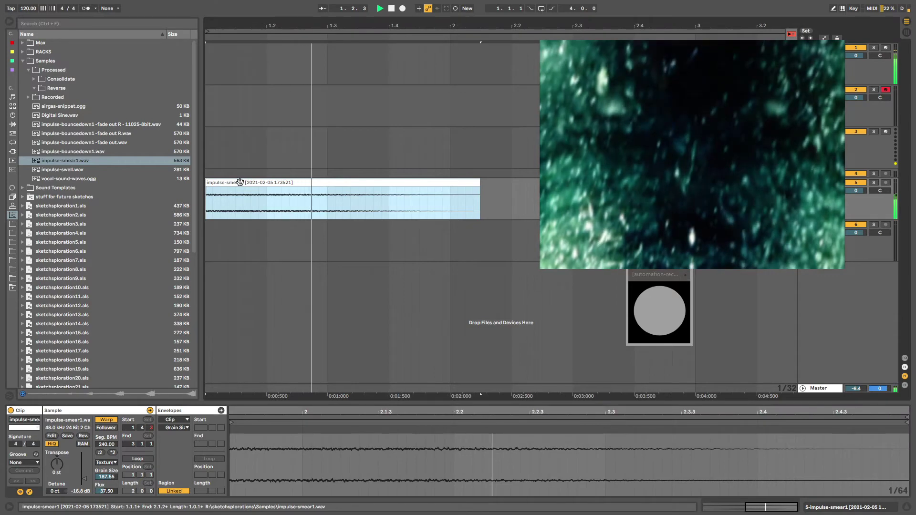
drag(101, 477, 101, 470)
click(101, 490)
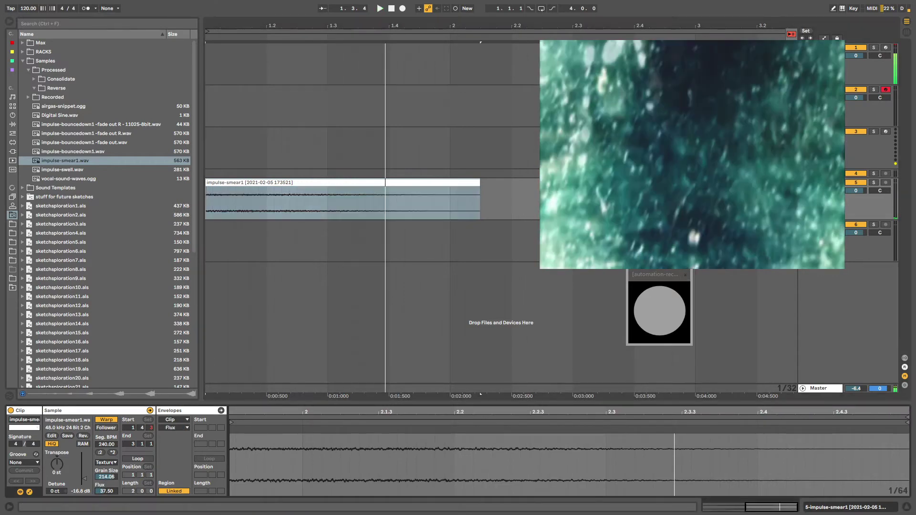
Play the short opening clip with the stretched tail, and lower the tail clip's gain to -21.9 dB
drag(300, 26, 300, 22)
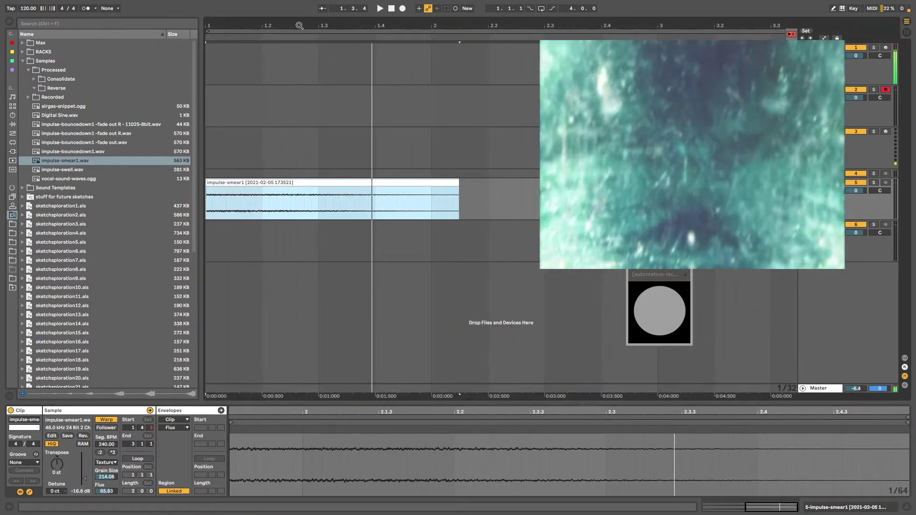
drag(208, 25, 279, 198)
click(243, 183)
key(space)
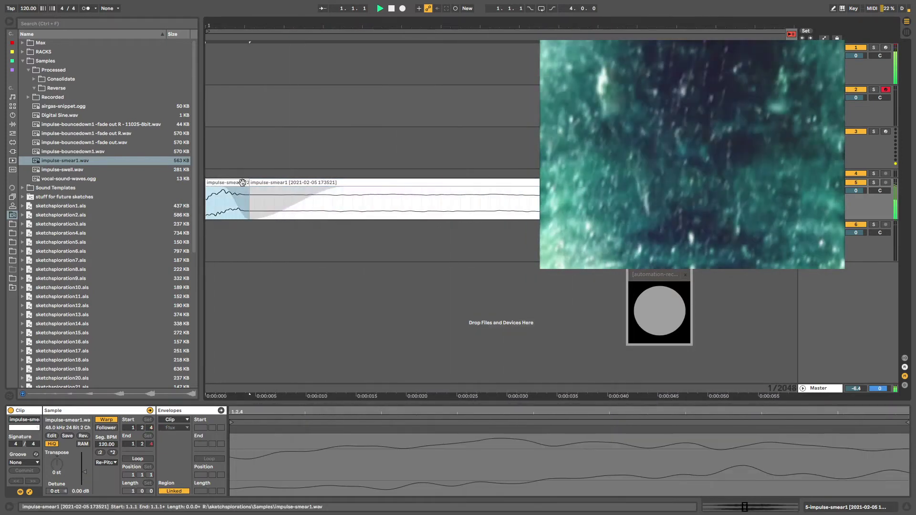
key(minus)
key(minus)
key(minus)
key(minus)
key(minus)
key(minus)
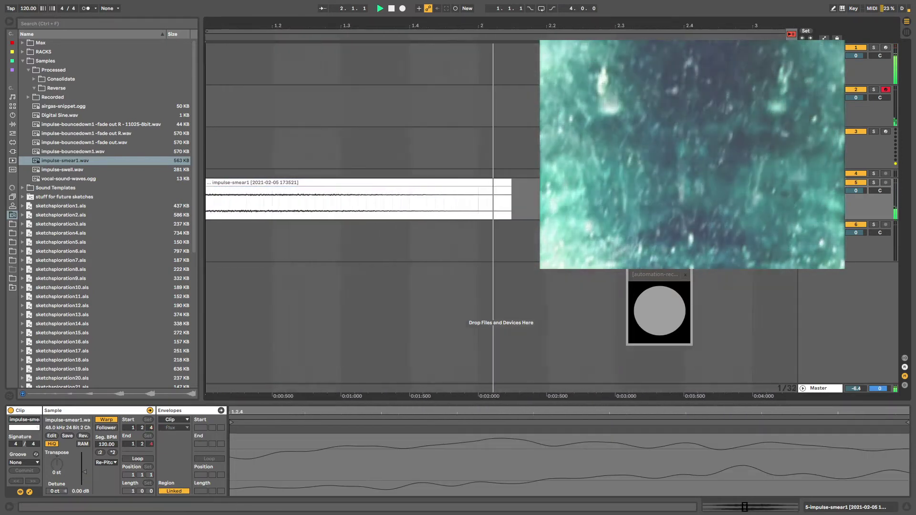
key(space)
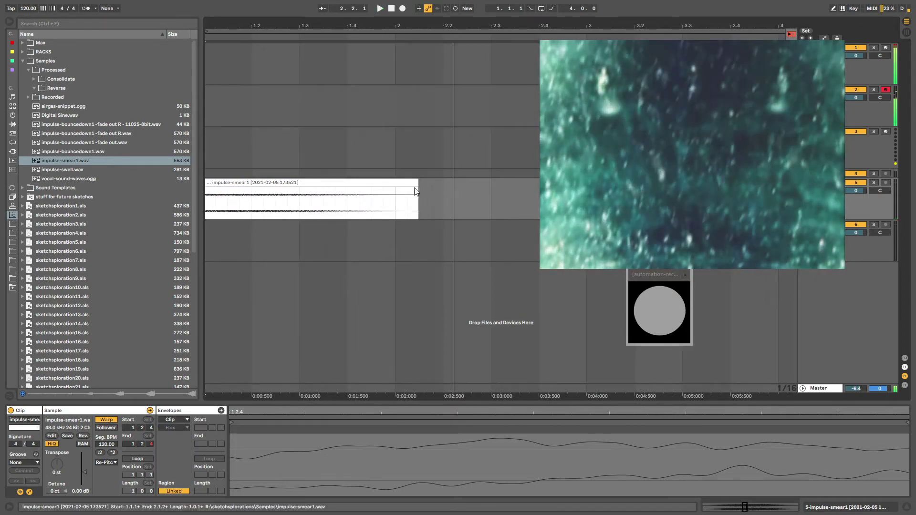
click(297, 181)
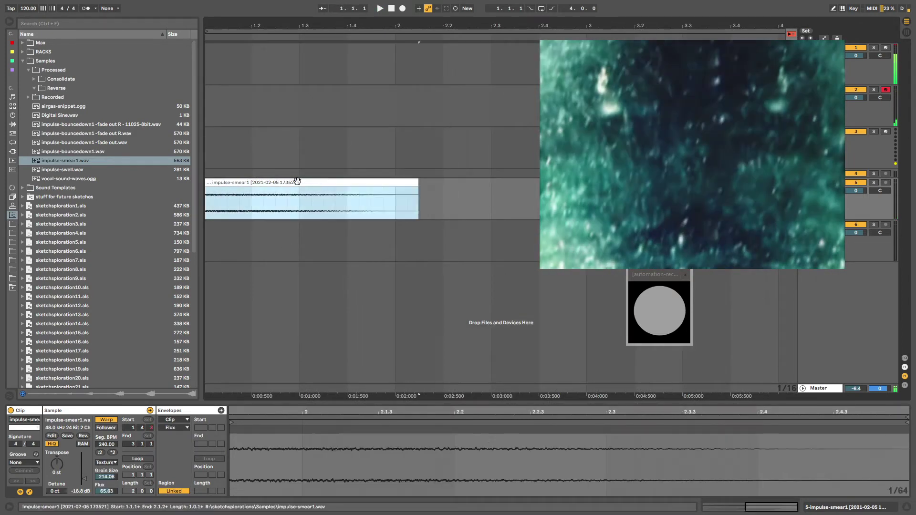
click(84, 479)
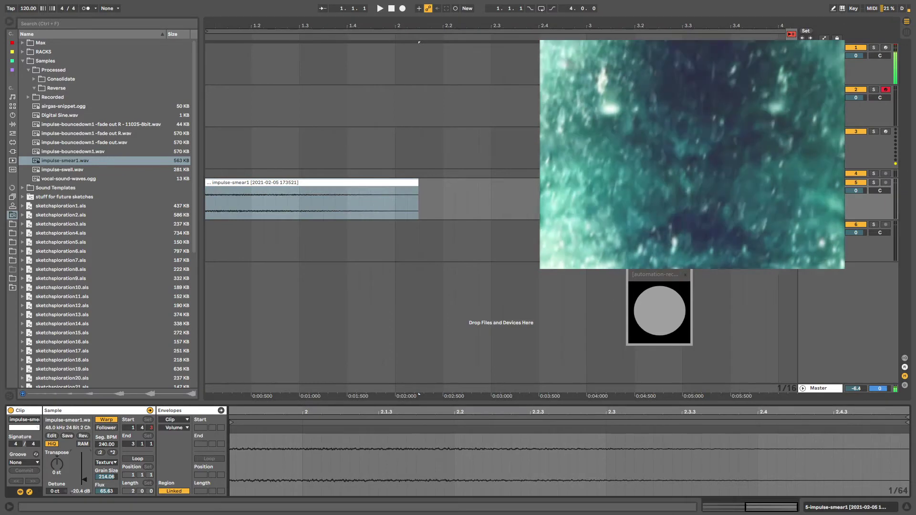
List the audio effects in the browser and select the 2 Analog track in the arrangement
click(14, 136)
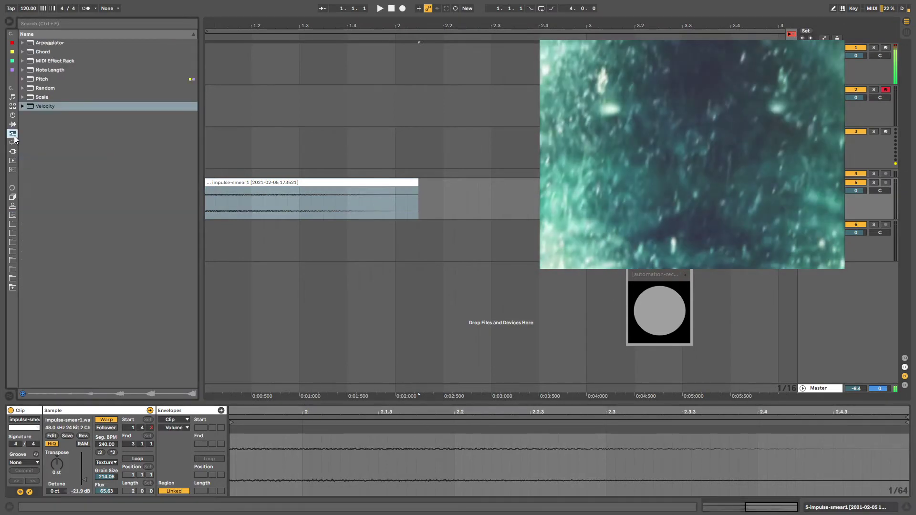
click(13, 142)
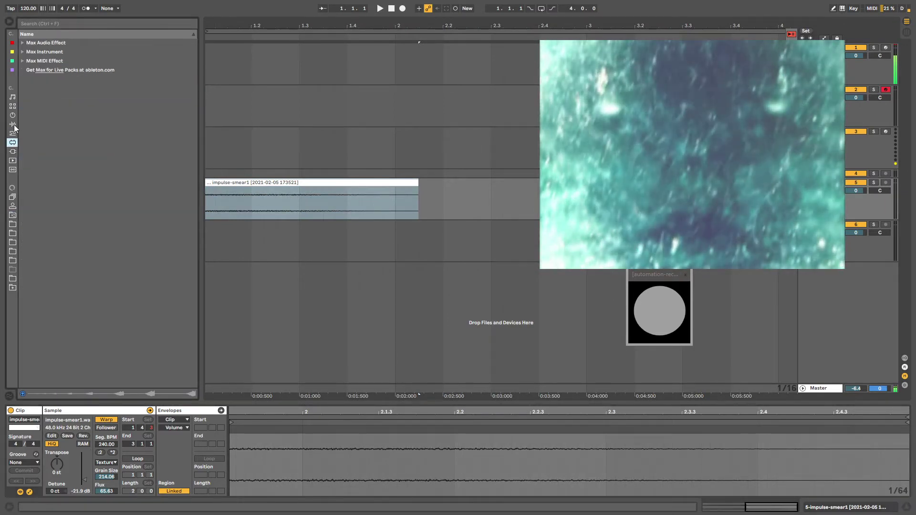
click(13, 125)
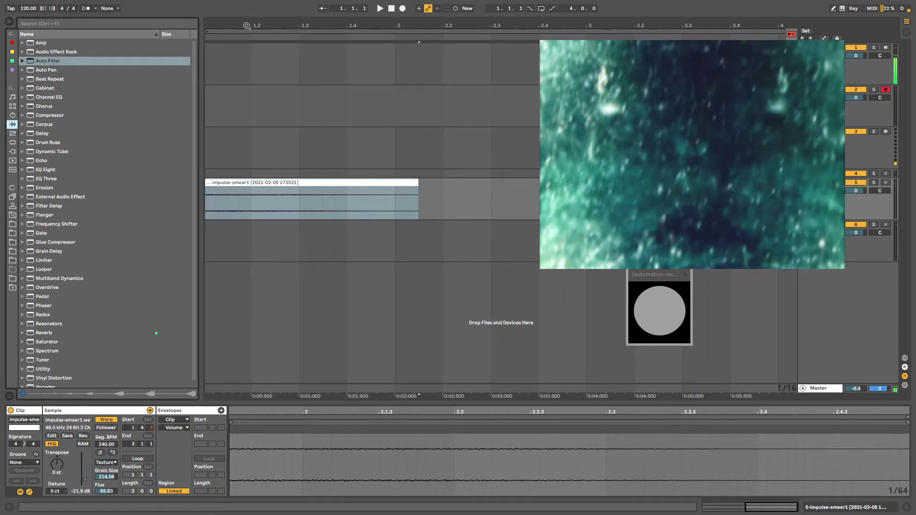
click(238, 124)
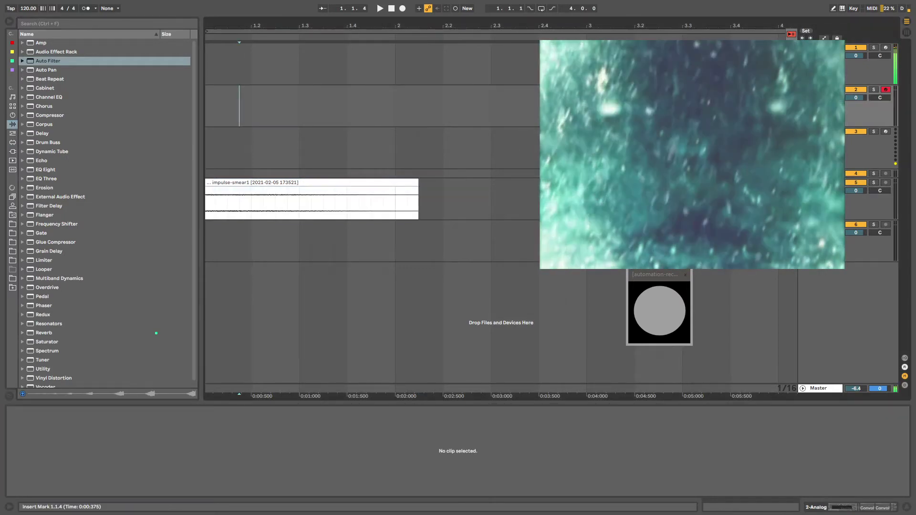
Collapse the 2 Analog track in the arrangement and show its device chain
drag(865, 127, 863, 111)
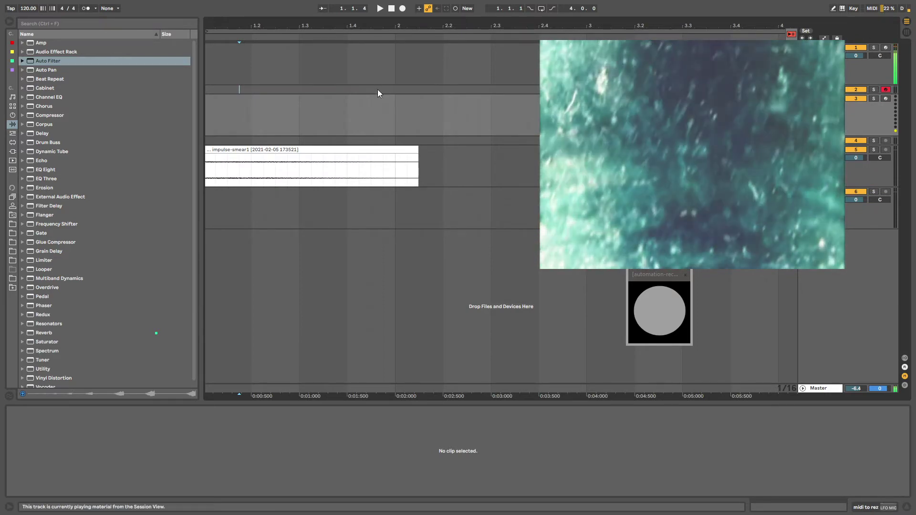
click(377, 90)
key(shift+Tab)
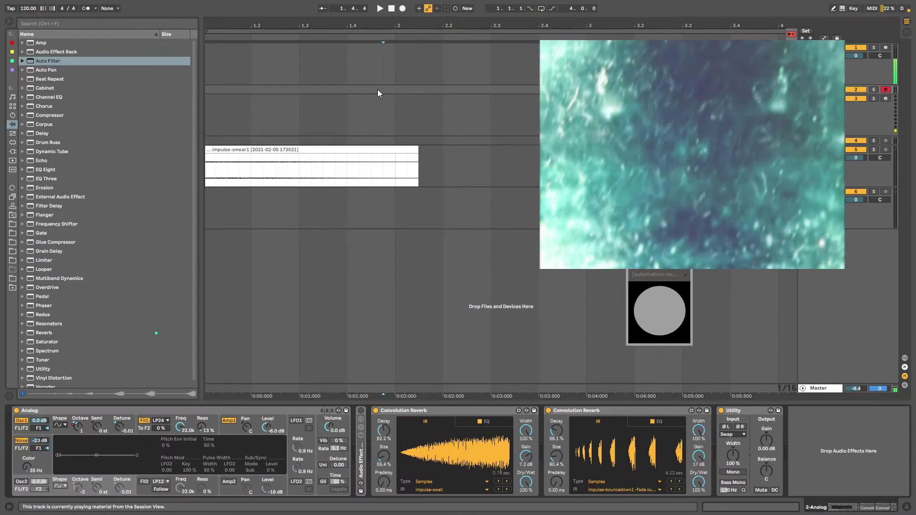
Set the bass shakre track's Envelope Follower to 3.0 dB gain, 59.8% rise and 64.6% fall
click(312, 53)
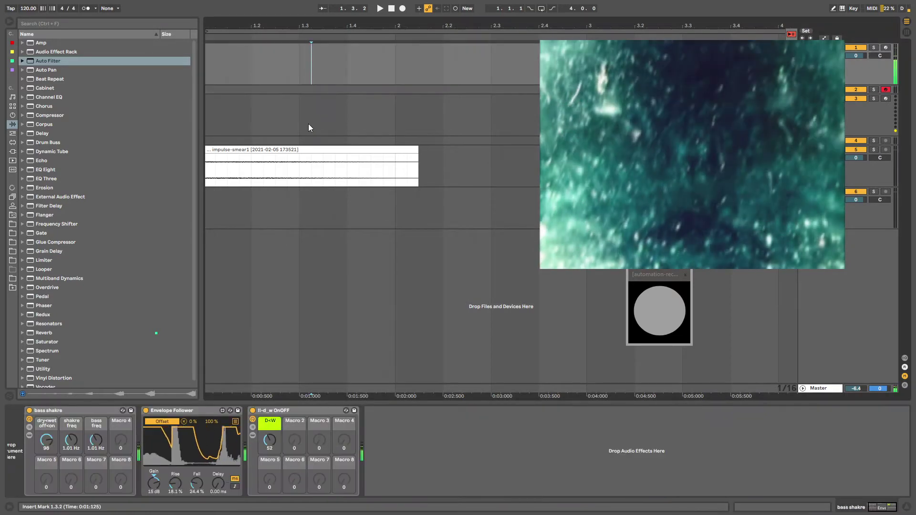
drag(196, 484, 155, 495)
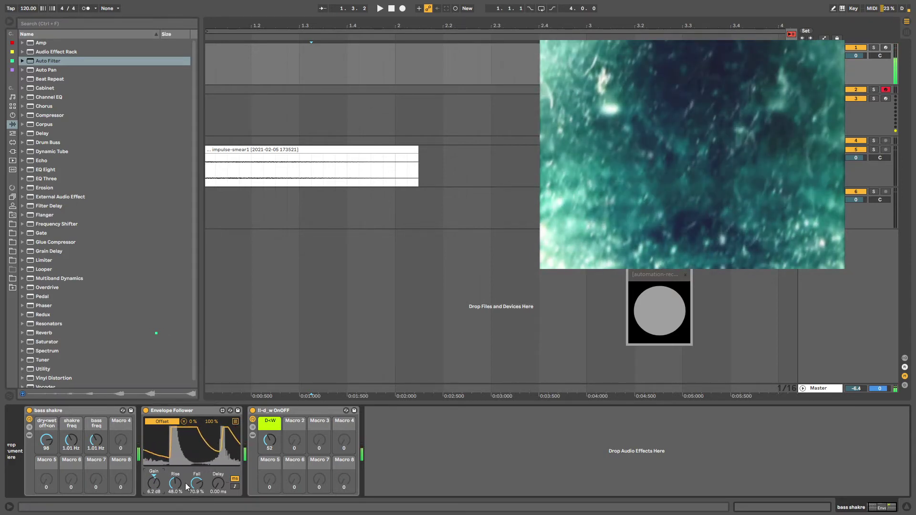
drag(155, 483, 197, 490)
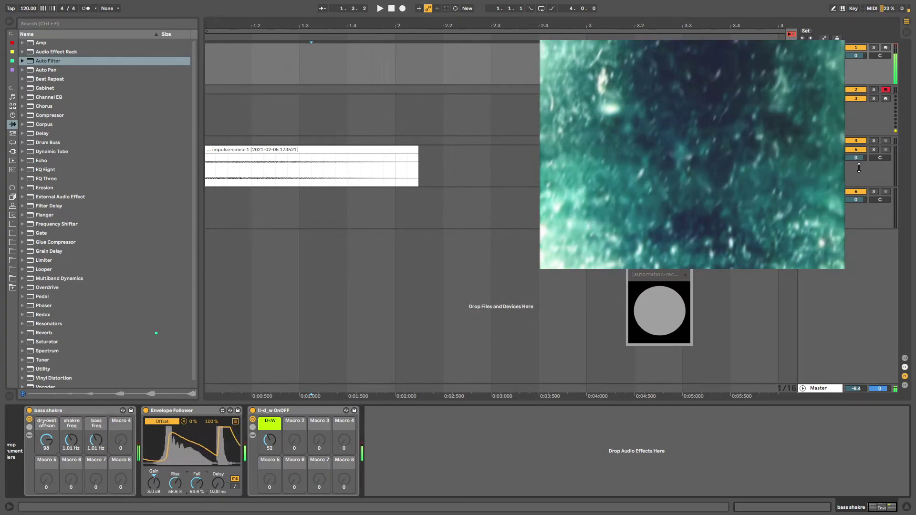
Rename the short opening impulse-smear1 clip at the start of the arrangement as fakeverb1
click(338, 150)
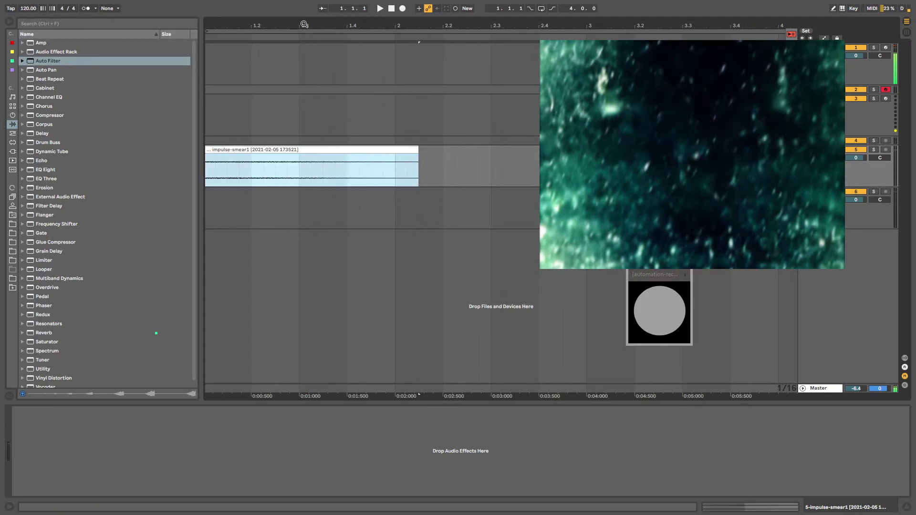
drag(304, 25, 268, 14)
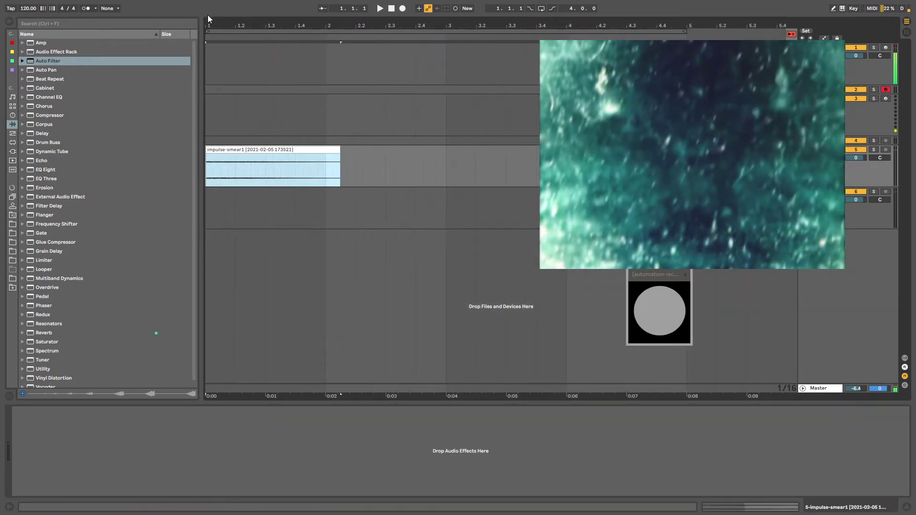
drag(205, 23, 216, 97)
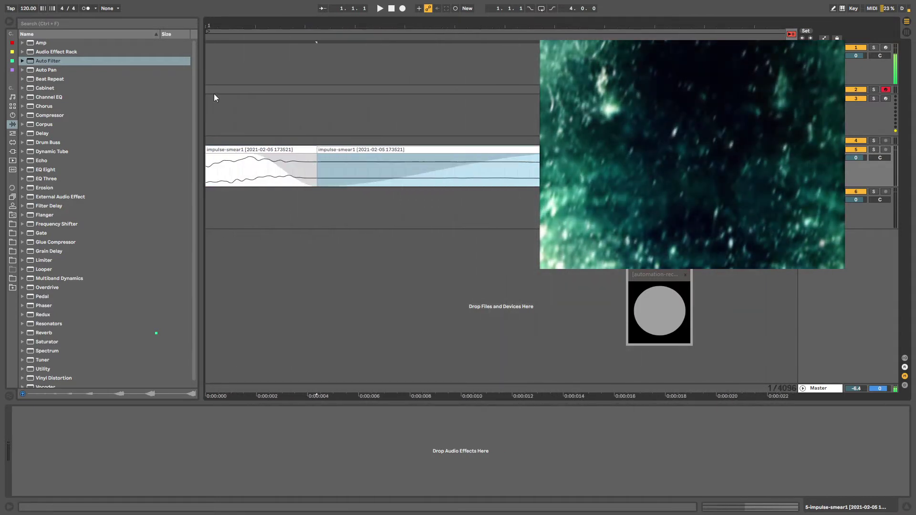
click(209, 159)
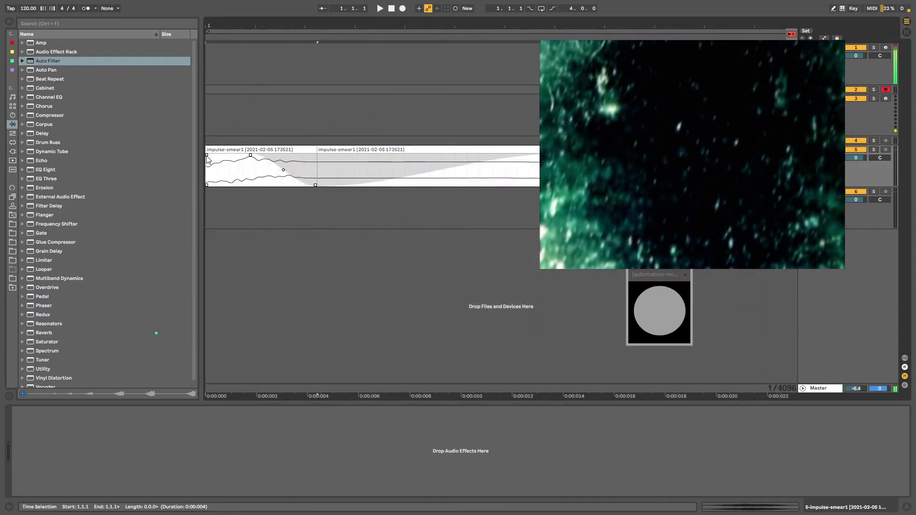
click(224, 148)
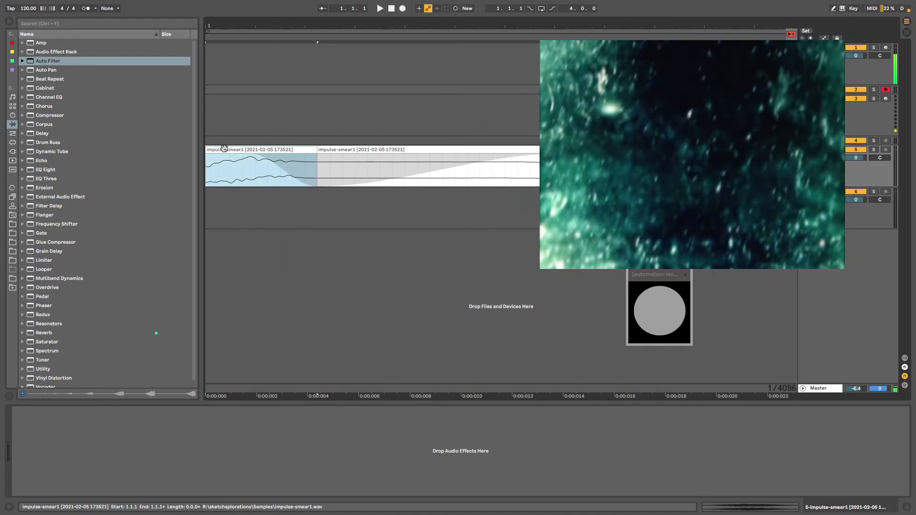
text(fake)
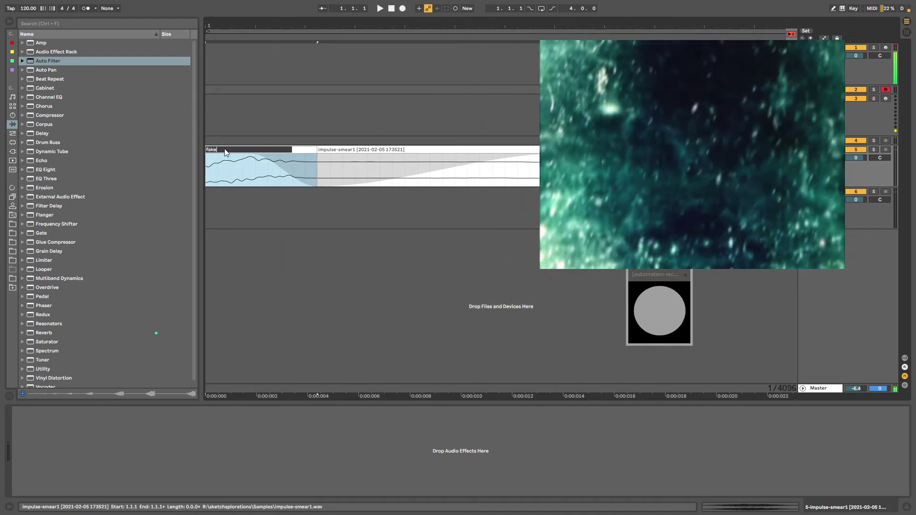
text(verb1)
key(Return)
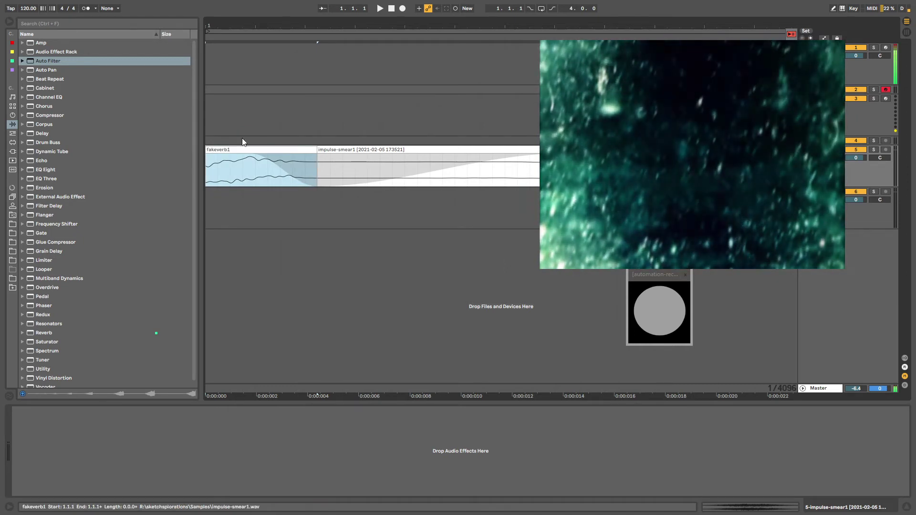
Consolidate the short fakeverb1 clip and the stretched tail clip into a single clip
drag(309, 29, 253, 161)
click(250, 149)
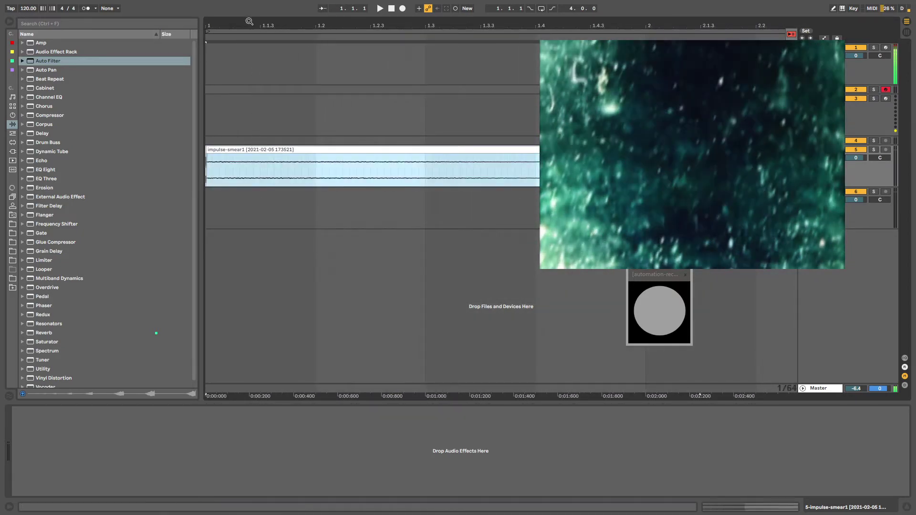
drag(210, 22, 210, 95)
click(214, 148)
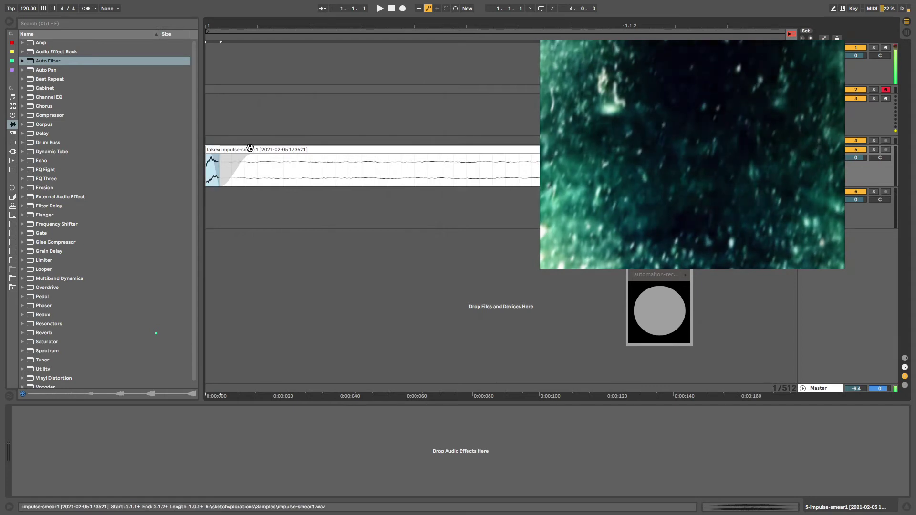
click(250, 148)
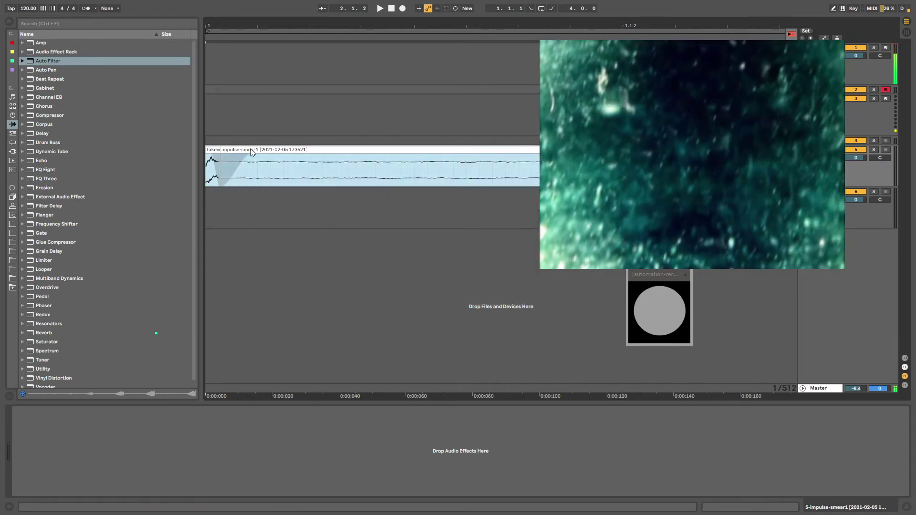
key(ctrl+j)
Reveal the consolidated fakeverb1 file in the browser and move it into the Samples folder, allowing audio to stop
right_click(245, 147)
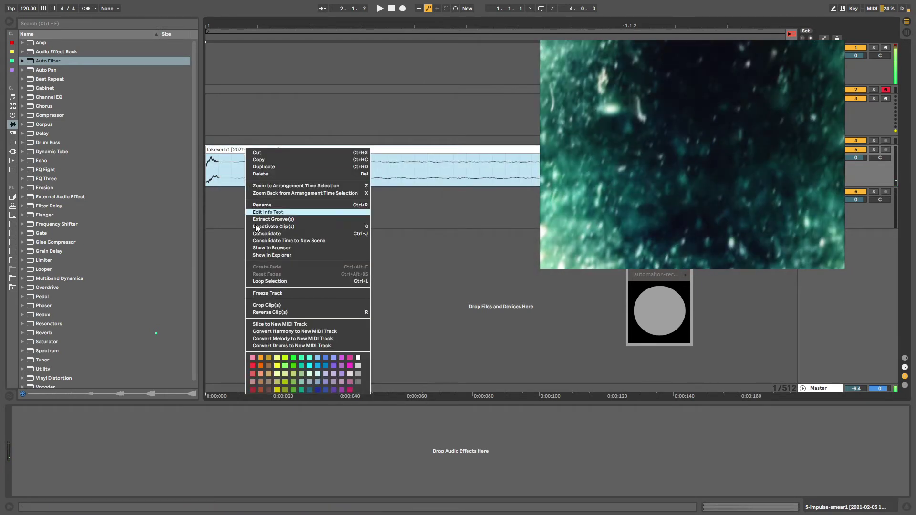
click(260, 248)
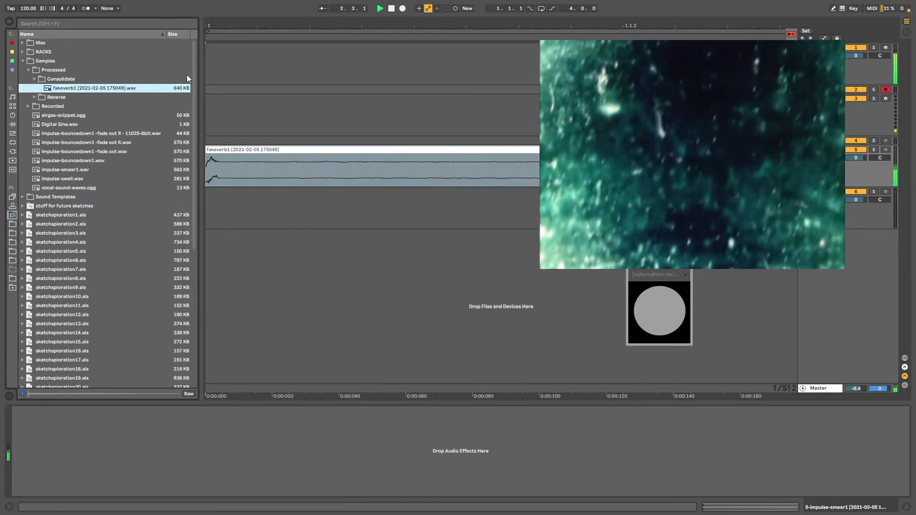
drag(86, 88, 55, 62)
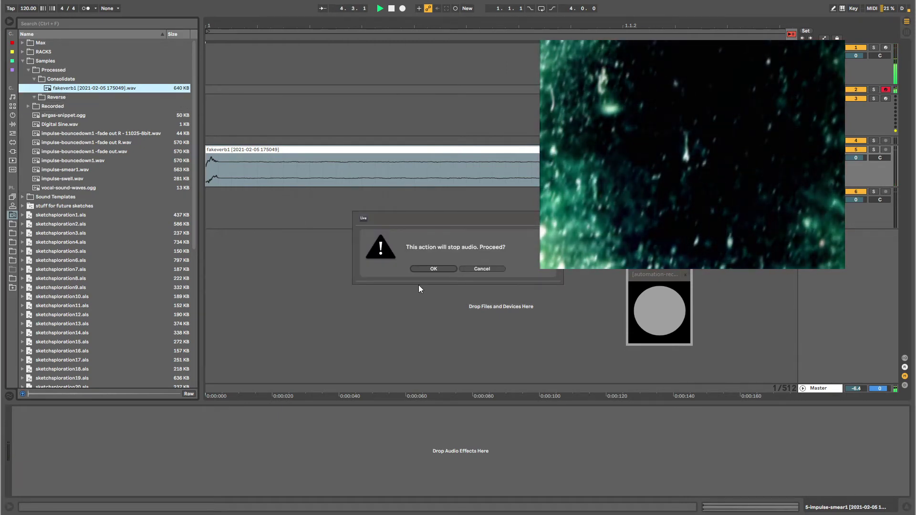
click(426, 269)
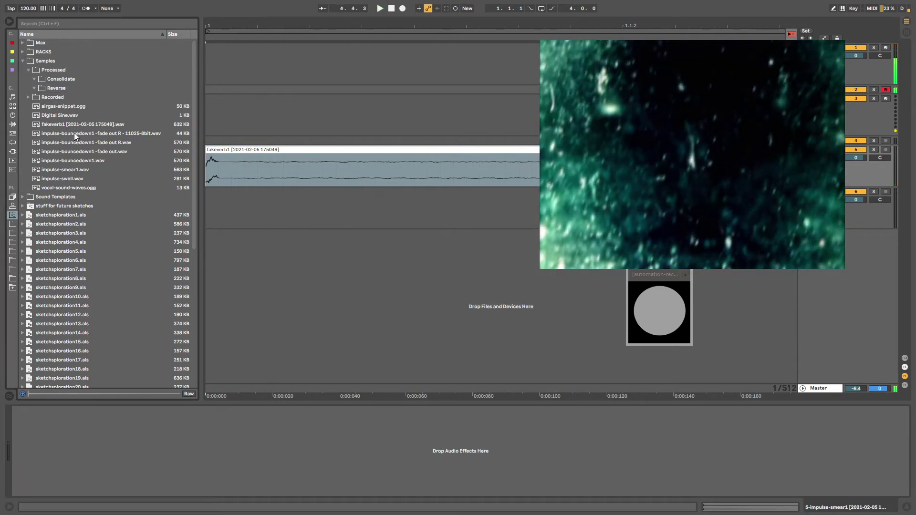
Rename the moved sample file as fakeverb1, removing the bracketed date suffix
right_click(75, 124)
click(87, 132)
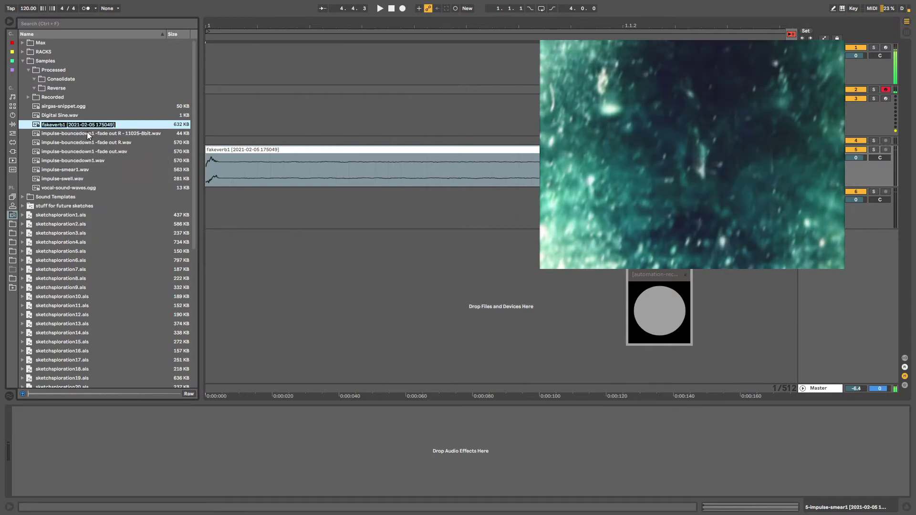
key(End)
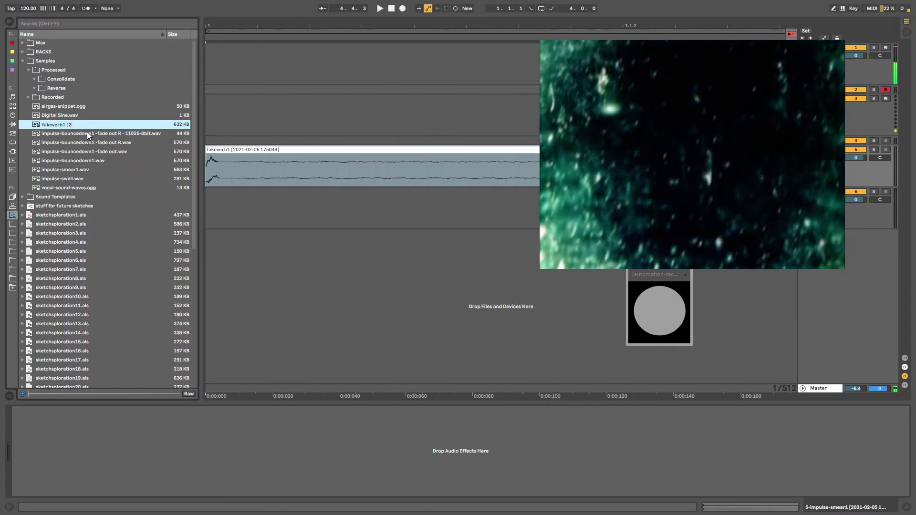
key(BackSpace)
key(BackSpace)
key(BackSpace)
key(Return)
Switch to the session view, start playback, and group the bass shakre and 2 Analog tracks
click(223, 67)
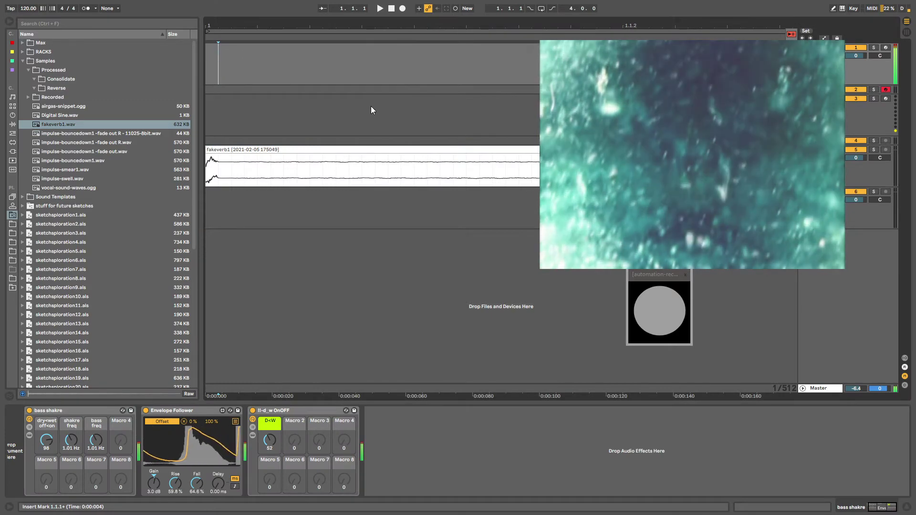
key(Tab)
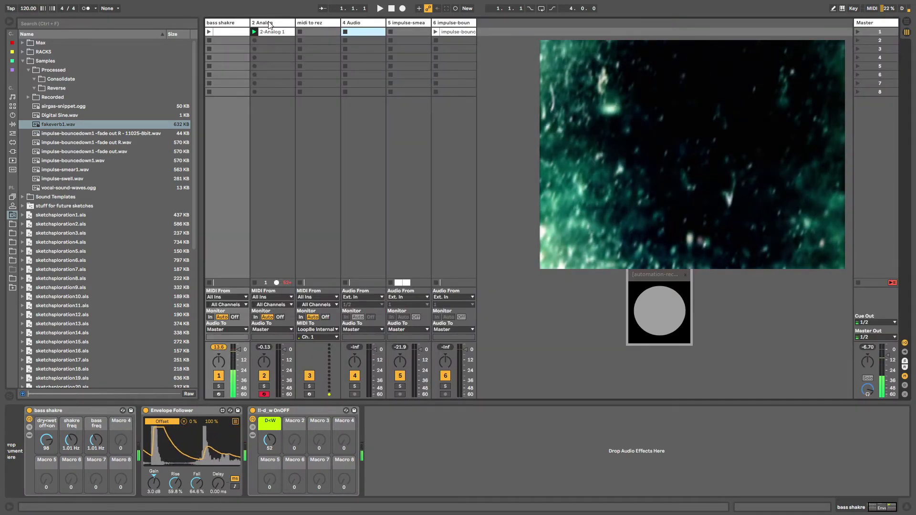
click(270, 24)
key(space)
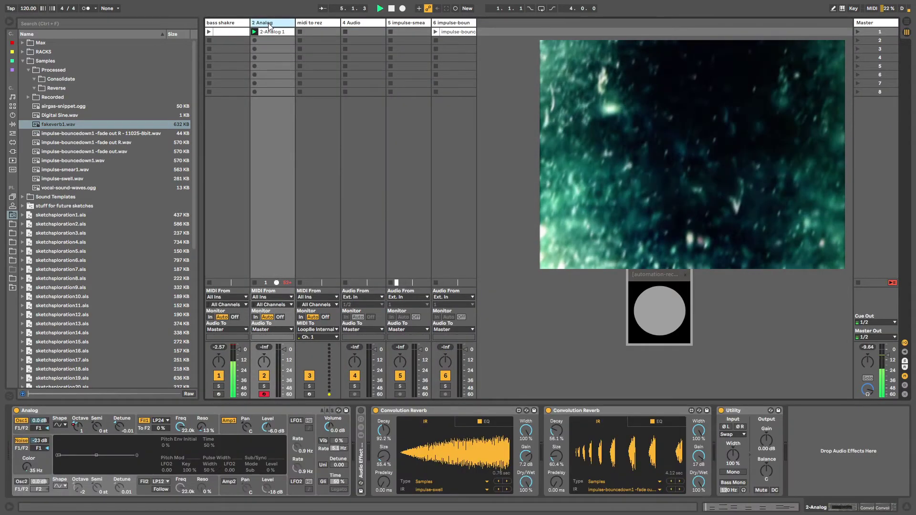
click(233, 25)
click(270, 24)
click(233, 25)
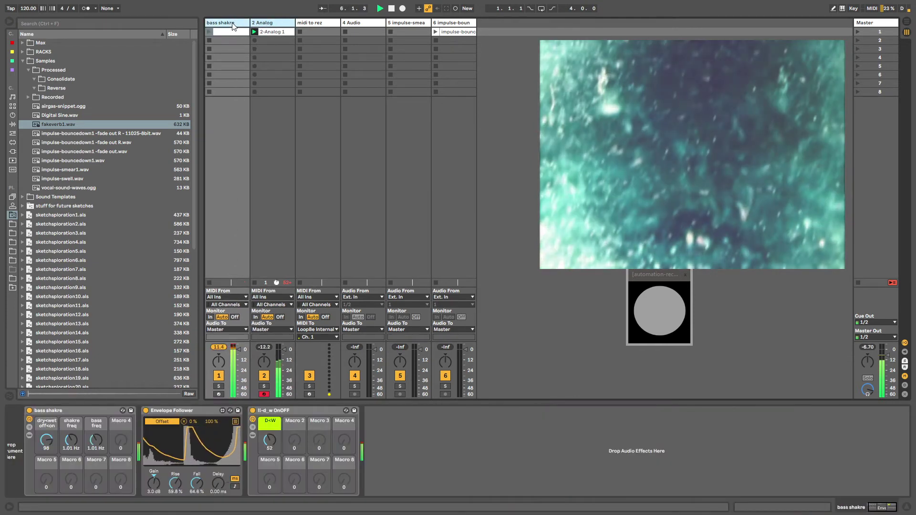
key(ctrl+g)
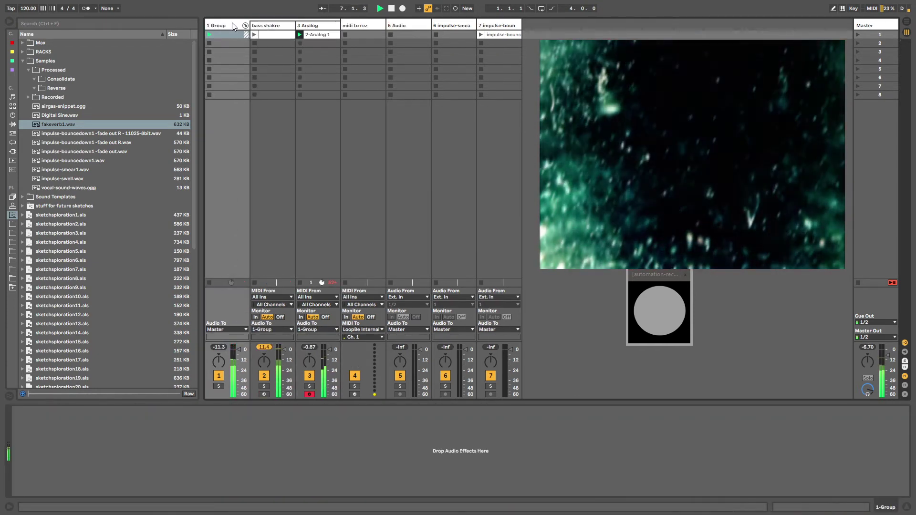
Show the W chain of the bass shakre track's dry/wet effect rack and rename the rack as modoconvo
click(233, 27)
click(266, 35)
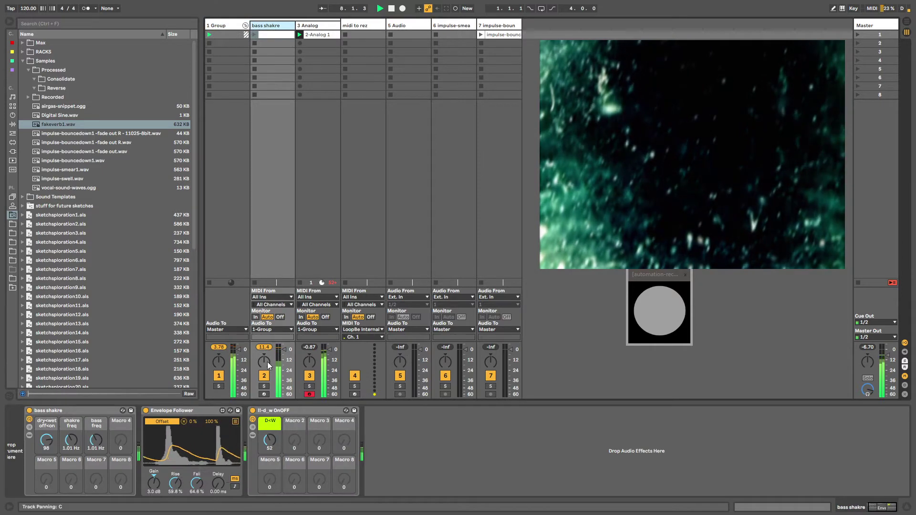
click(253, 427)
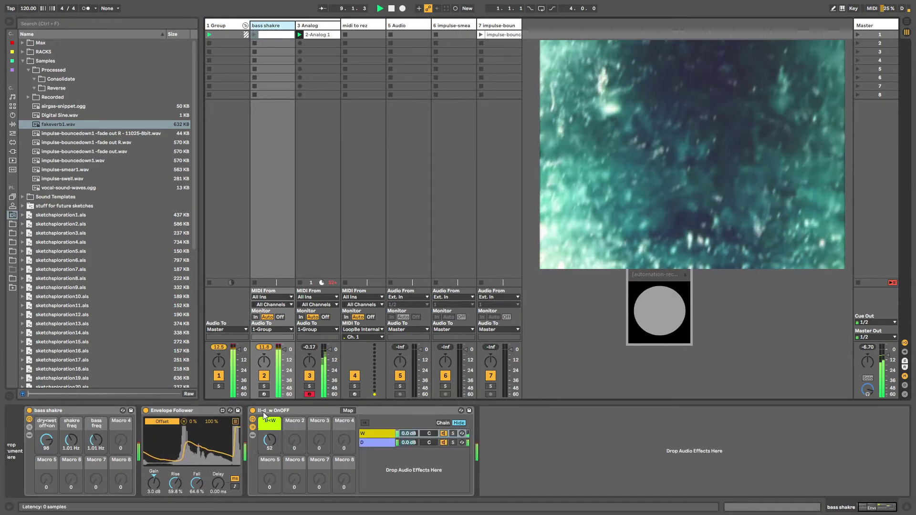
click(373, 433)
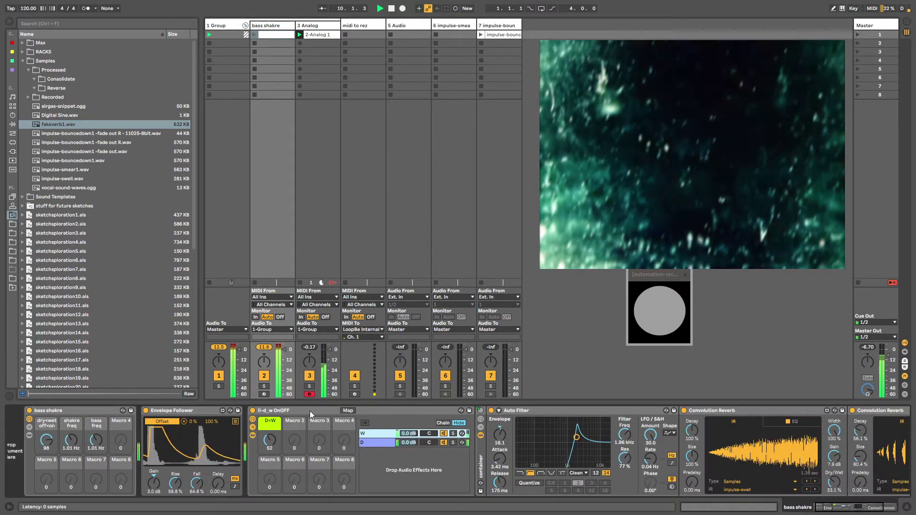
click(310, 411)
key(ctrl+r)
text(modocon)
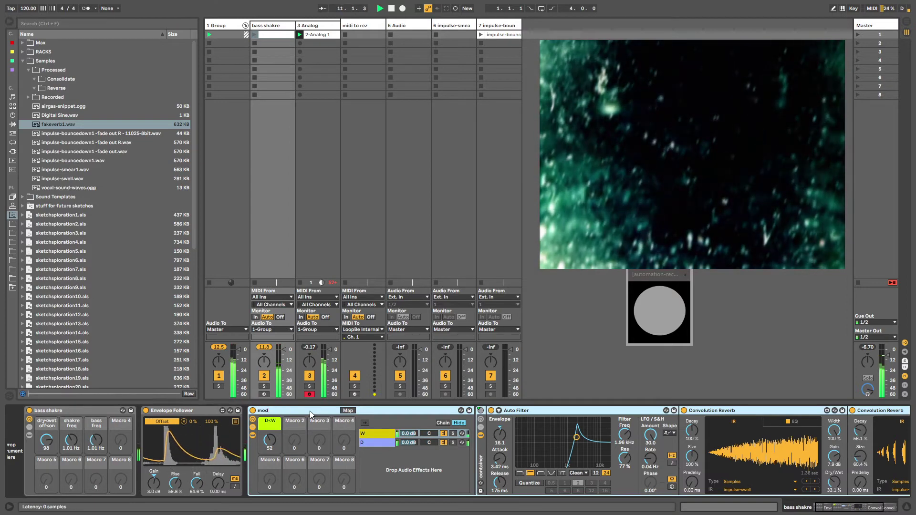
key(Return)
text(vo)
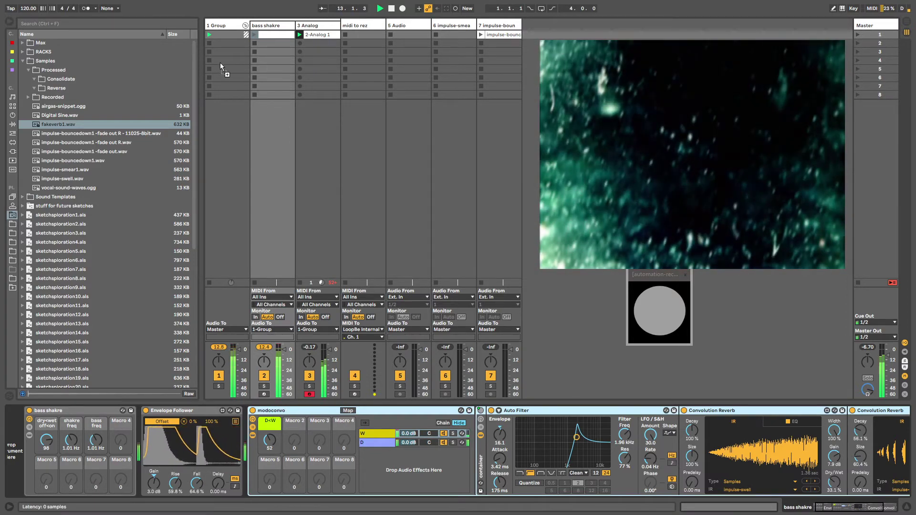
Copy the first Convolution Reverb from the modoconvo rack on bass shakre onto the group track
click(225, 28)
click(260, 25)
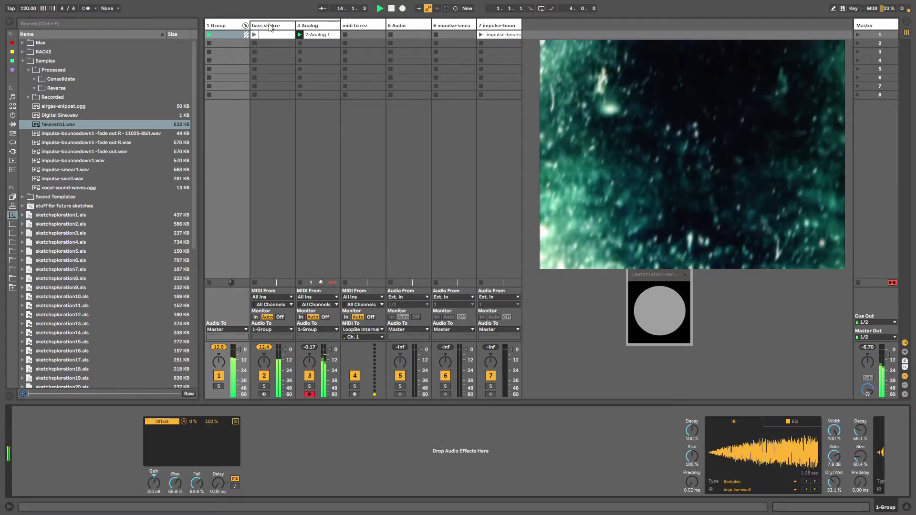
click(711, 413)
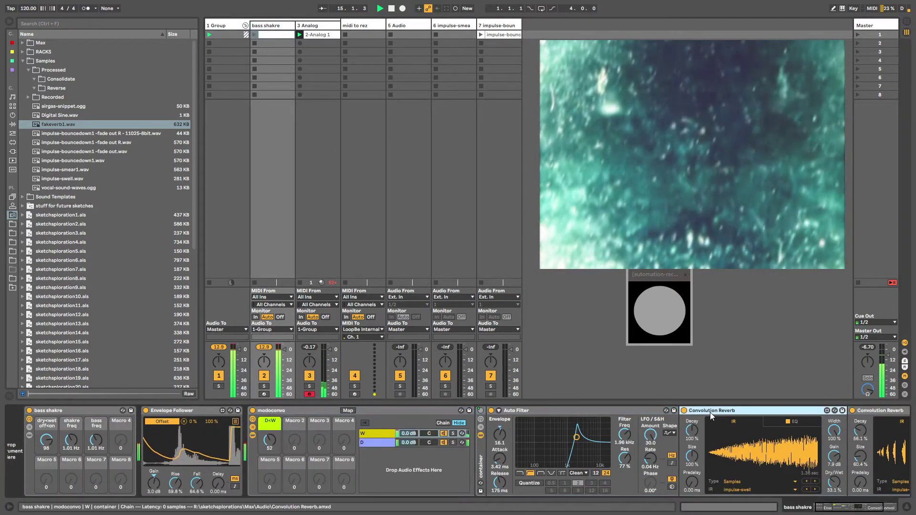
click(228, 26)
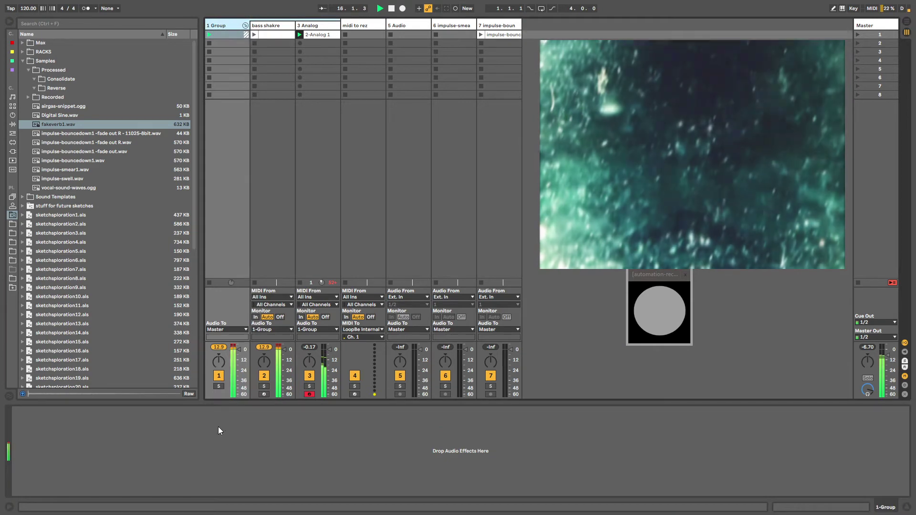
click(214, 430)
key(ctrl+v)
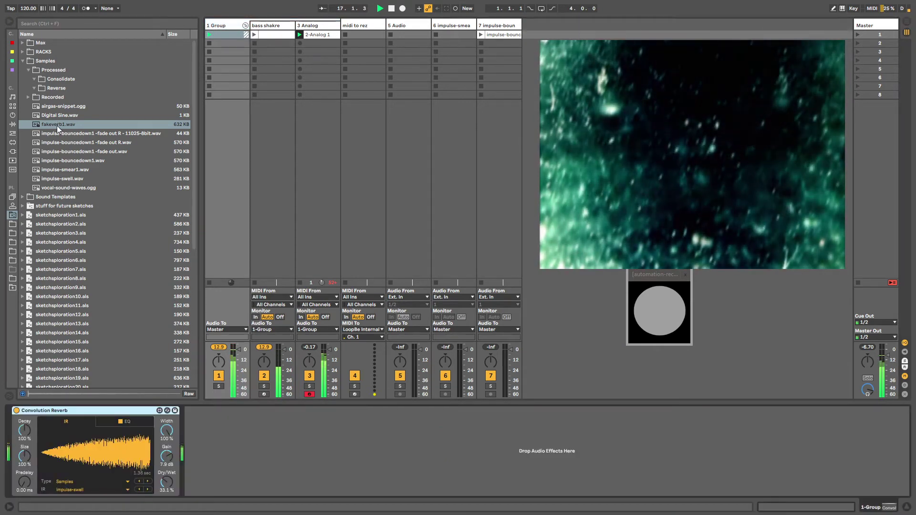
Load fakeverb1.wav as the impulse of the group's Convolution Reverb and shape its EQ with an 18 dB low cut and boosted 8.84 kHz band
drag(56, 125, 115, 452)
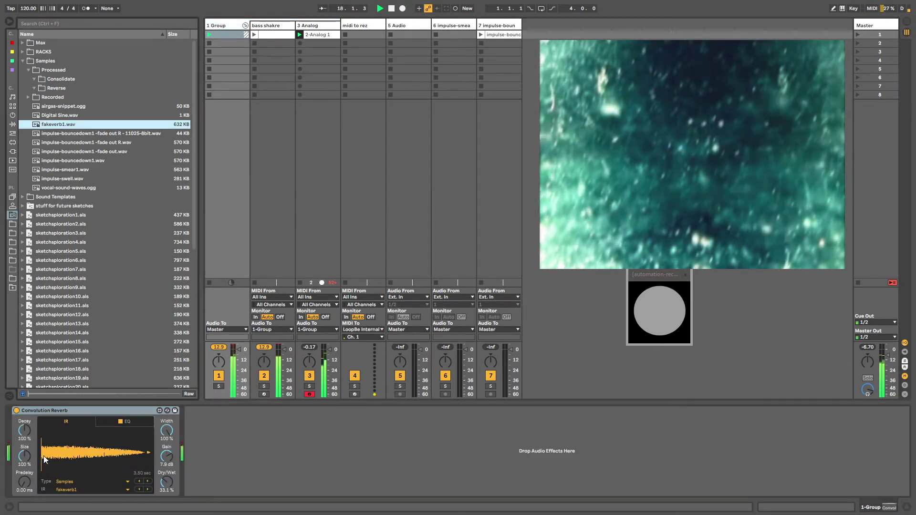
click(166, 482)
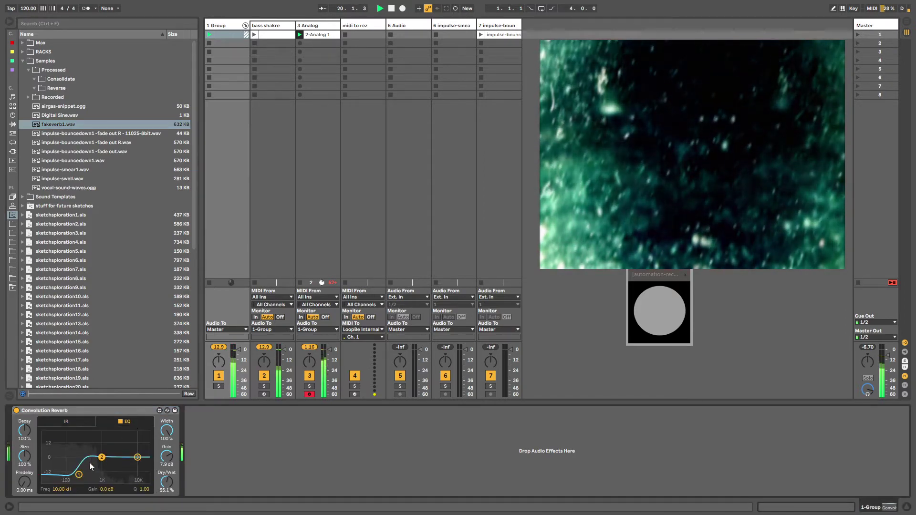
drag(82, 474, 136, 439)
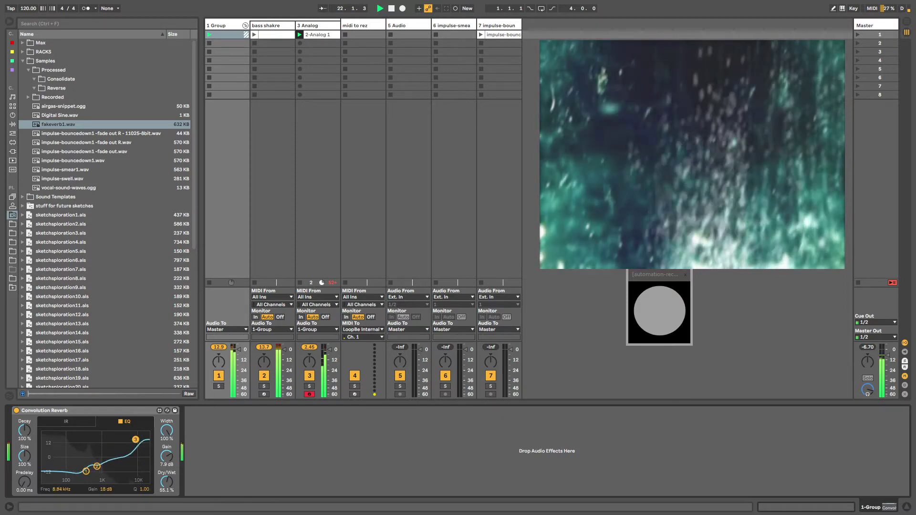
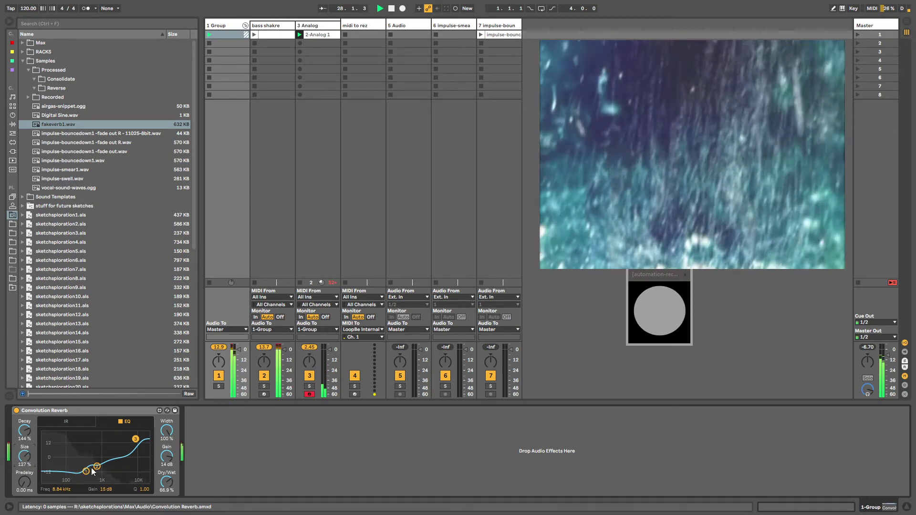
drag(86, 474, 84, 479)
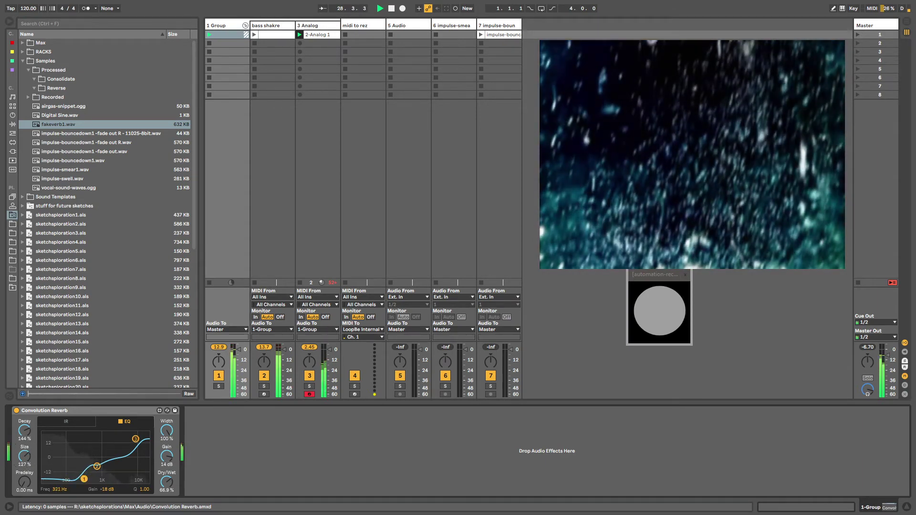
Add the default dry/wet Audio Effect Rack to the group track, move the Convolution Reverb into its wet chain, and set the reverb's dry/wet to 100%
click(84, 413)
key(ctrl+g)
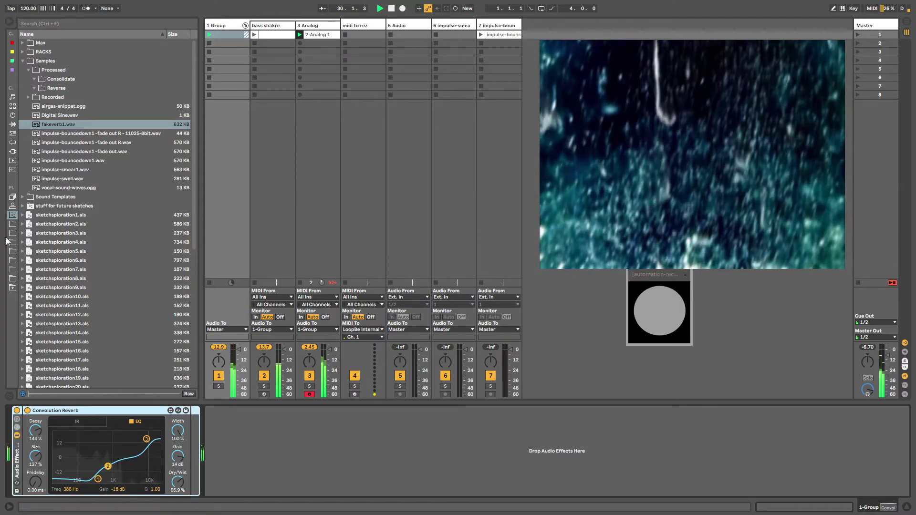
click(13, 124)
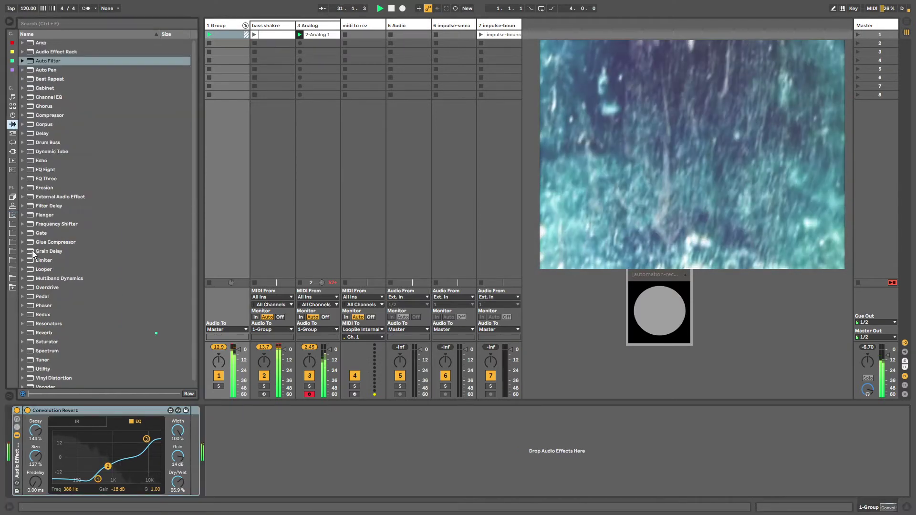
double_click(62, 52)
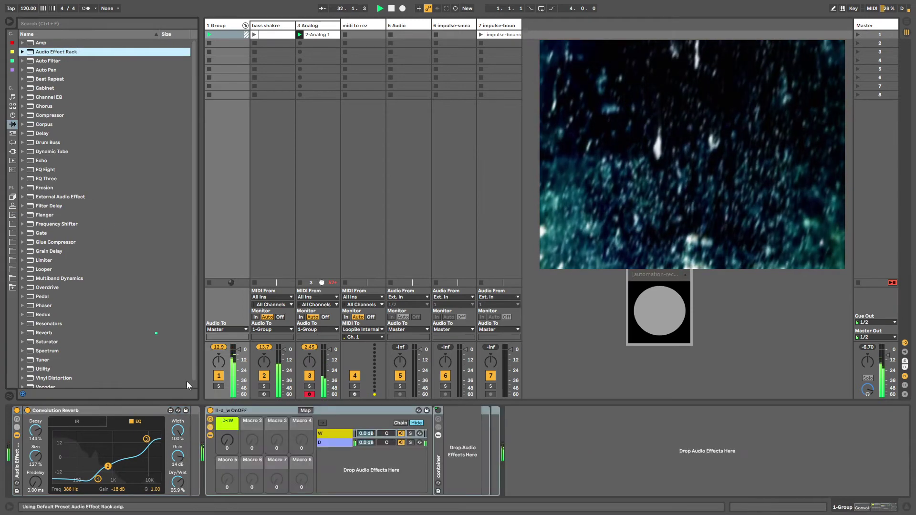
mouse_move(125, 410)
mouse_down()
mouse_move(234, 426)
mouse_move(448, 431)
mouse_up()
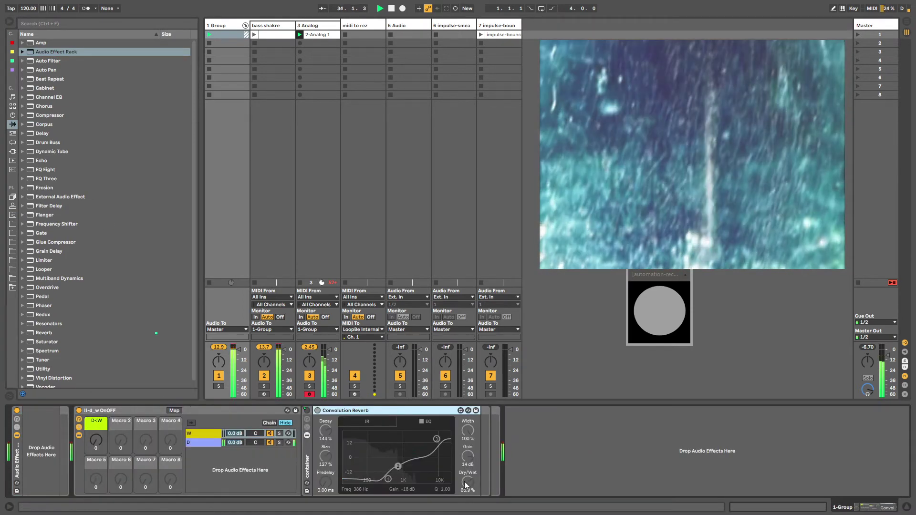
drag(466, 482, 466, 453)
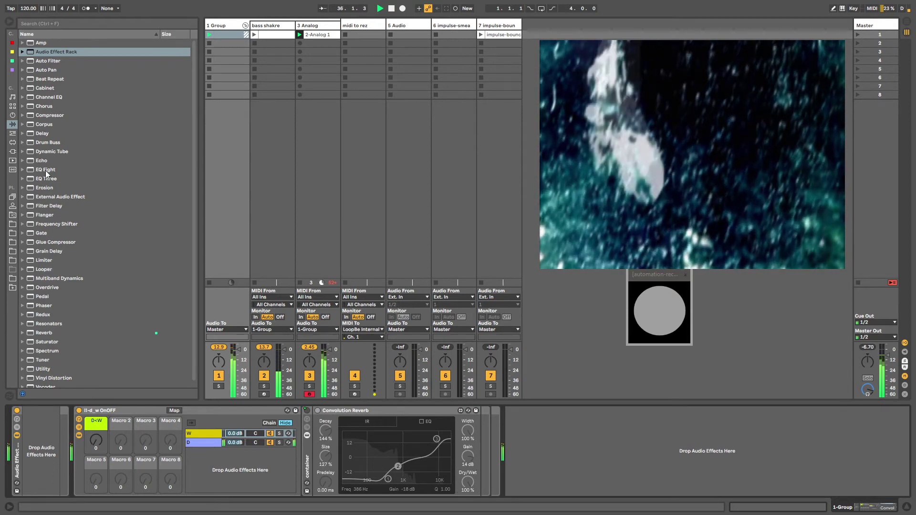
Insert EQ Eight before the Convolution Reverb in the wet chain and enable its first band as a low cut at about 96 Hz
drag(46, 171, 317, 423)
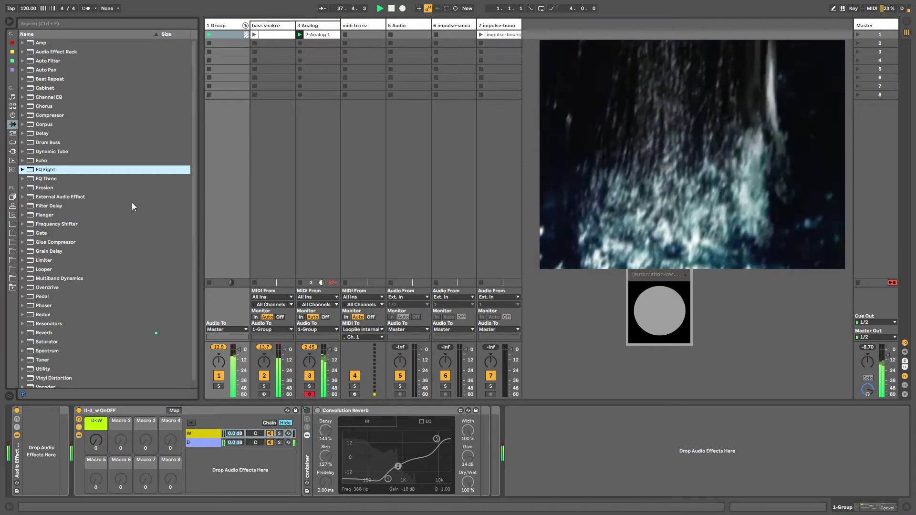
double_click(39, 170)
drag(537, 413, 313, 450)
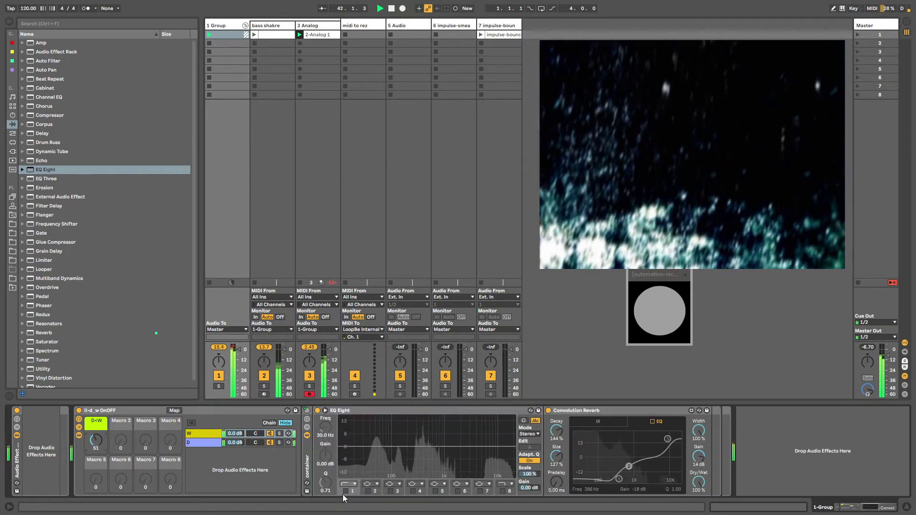
click(345, 490)
drag(365, 453, 391, 462)
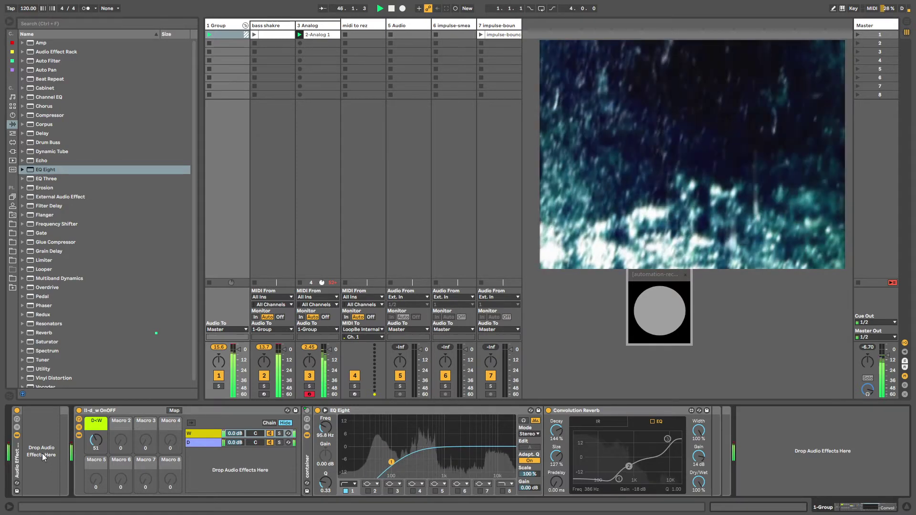
Delete the empty leftover effect rack and retune EQ Eight's low cut to 114 Hz with a Q of 0.27
click(17, 460)
key(Delete)
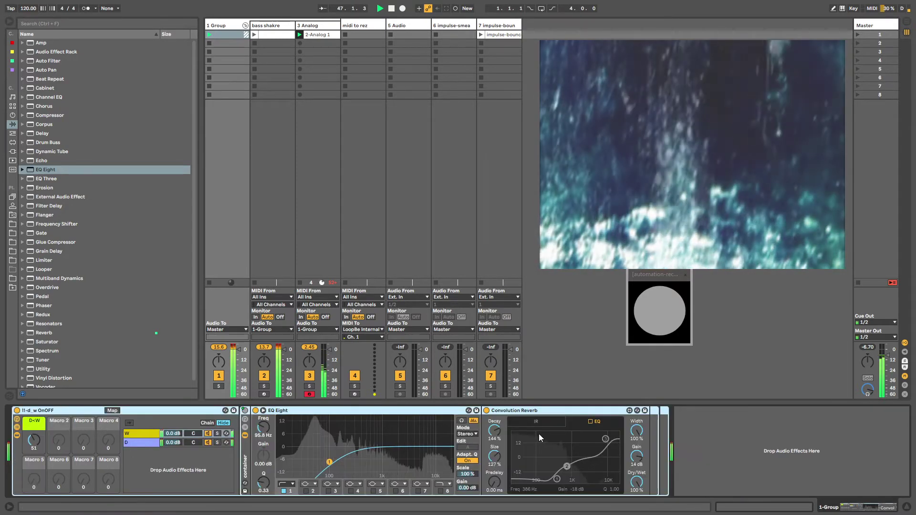
click(524, 419)
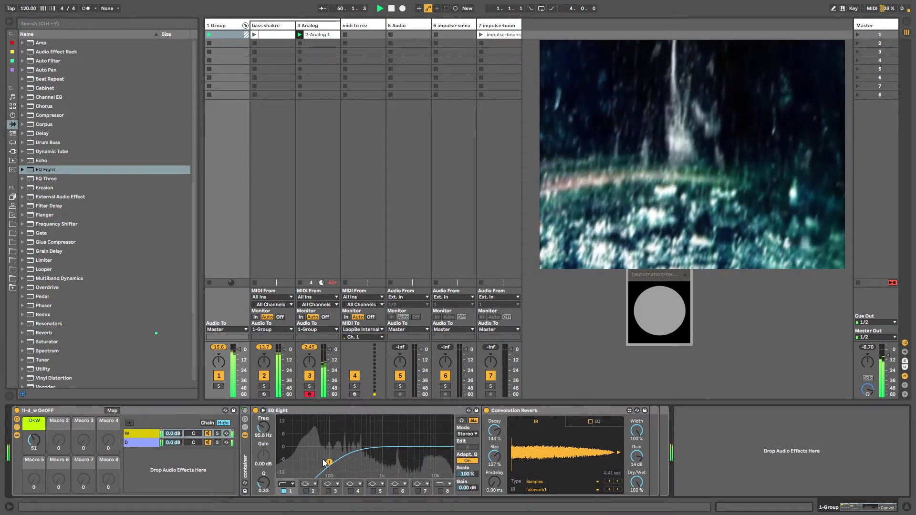
drag(329, 462, 330, 466)
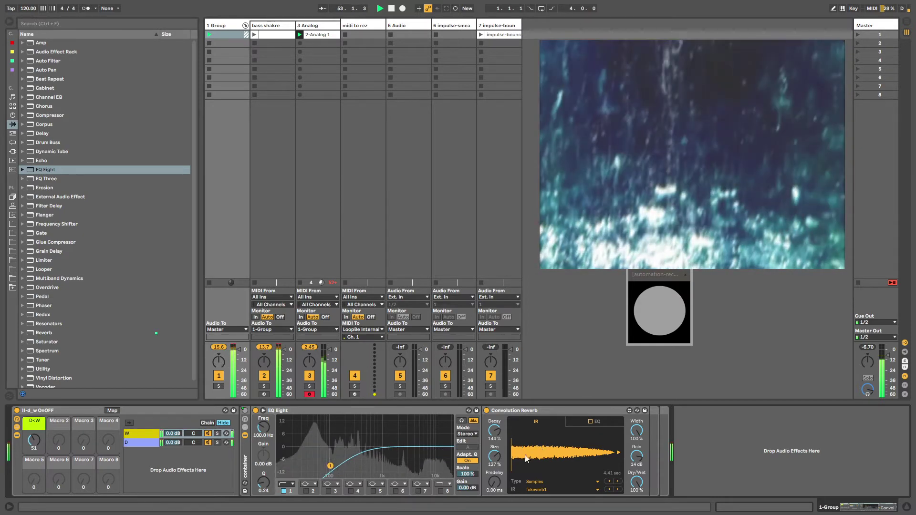
drag(330, 466, 333, 464)
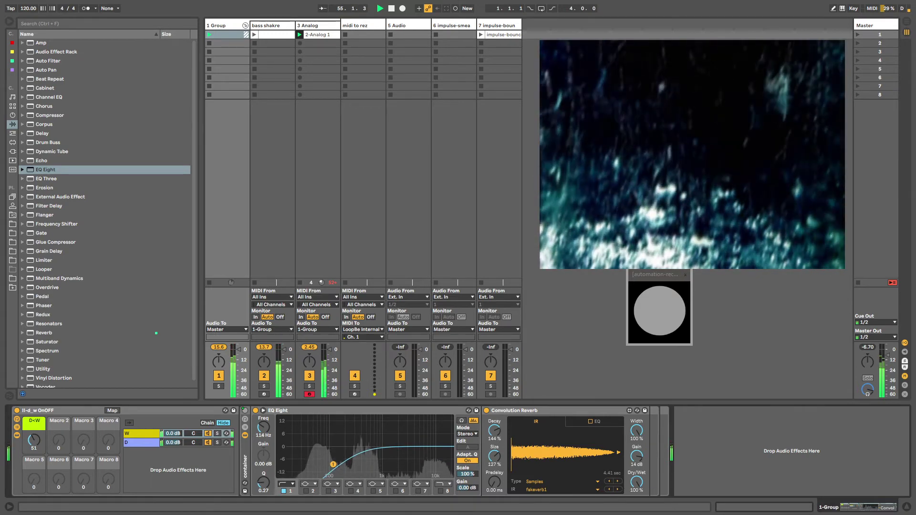
Reset the Convolution Reverb's decay to 100%, narrow its width to 73.2%, and set the rack's D<W macro to 68
mouse_move(33, 440)
mouse_down()
mouse_move(33, 411)
mouse_move(42, 439)
mouse_up()
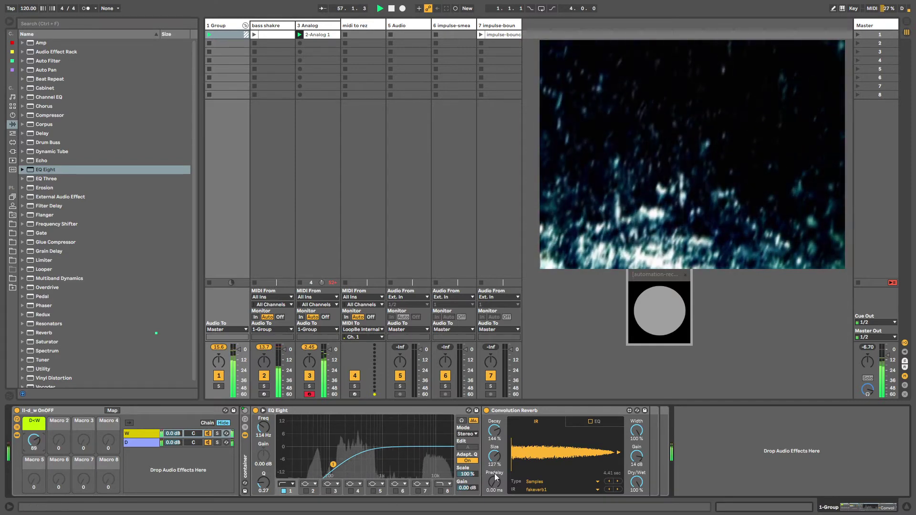
double_click(493, 431)
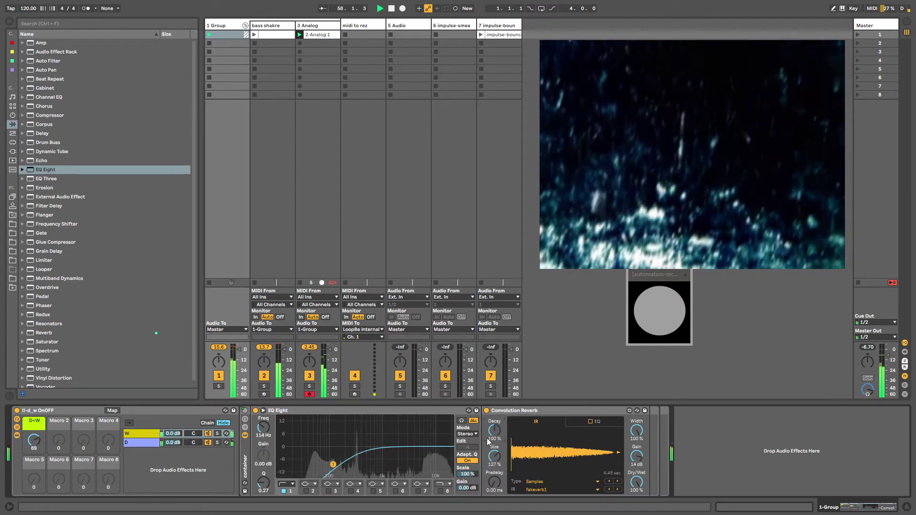
mouse_move(43, 443)
mouse_down()
mouse_move(43, 433)
mouse_move(34, 446)
mouse_up()
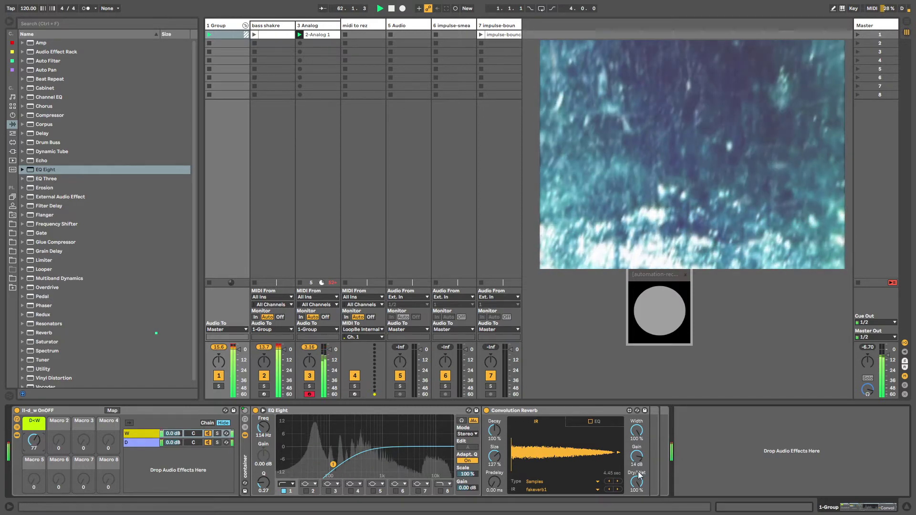
mouse_move(636, 430)
mouse_down()
mouse_move(636, 462)
mouse_move(636, 446)
mouse_up()
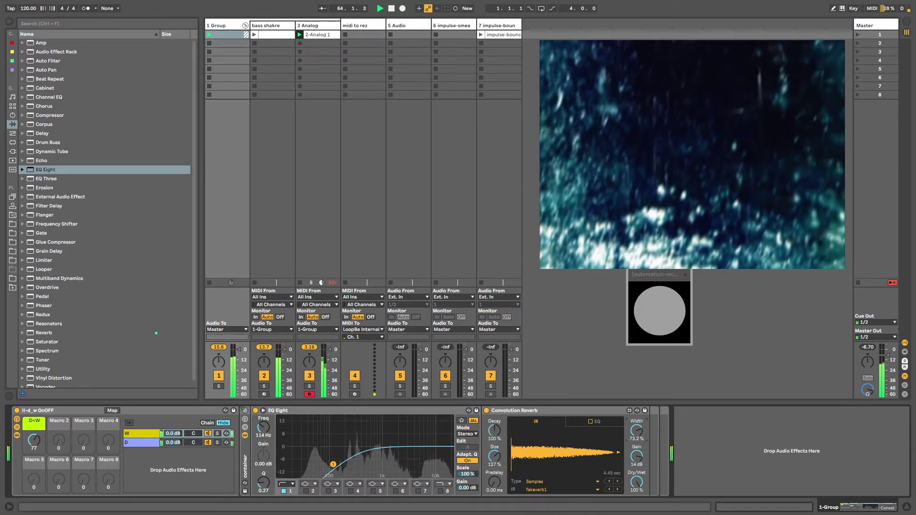
drag(43, 444, 44, 451)
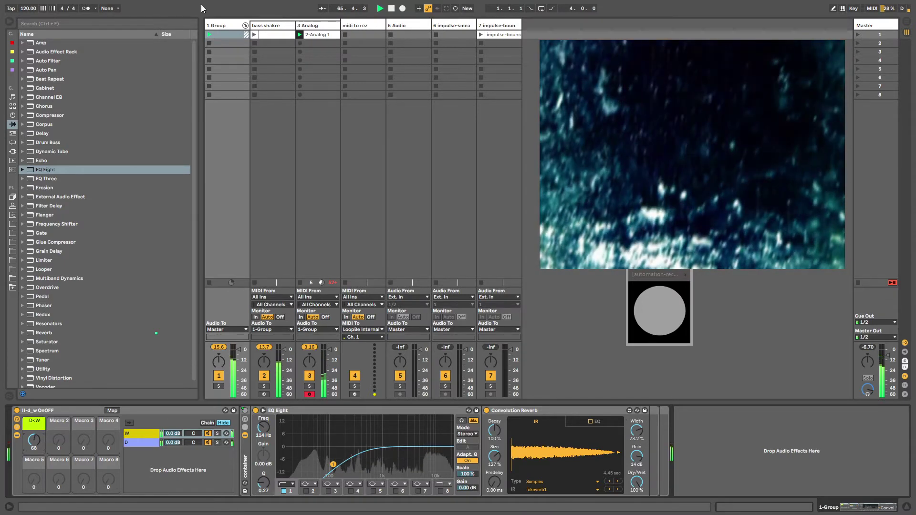
Launch the bass shakre clip and delete the three audio tracks 5 Audio, 6 impulse-smea and 7 impulse-boun
click(261, 27)
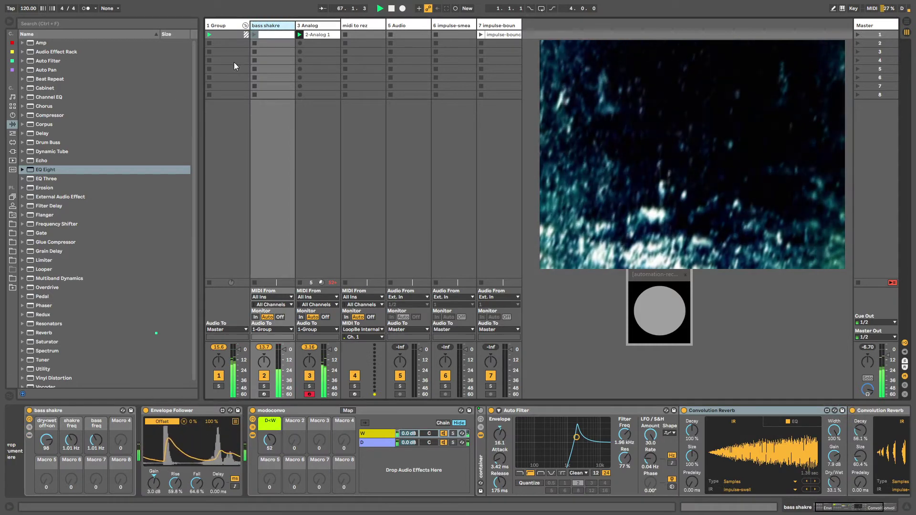
click(254, 35)
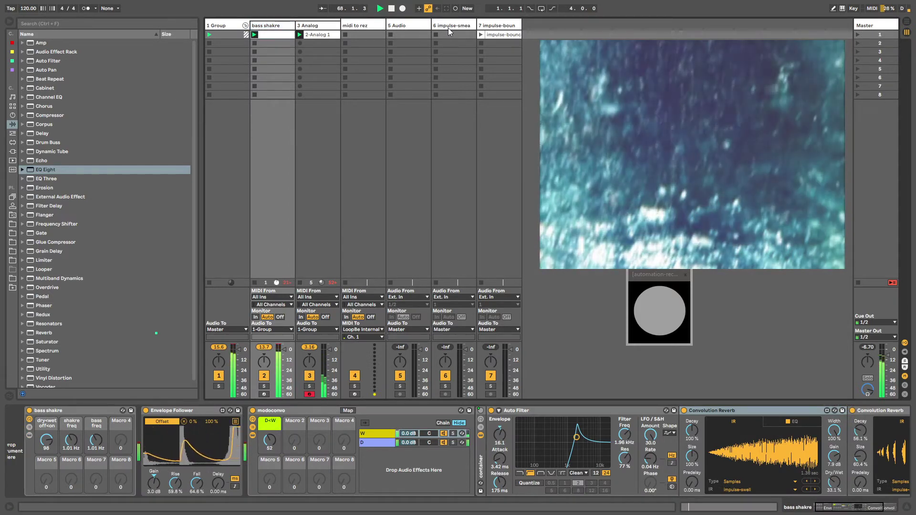
click(448, 28)
click(410, 27)
click(450, 27)
key(Delete)
key(Delete)
key(Delete)
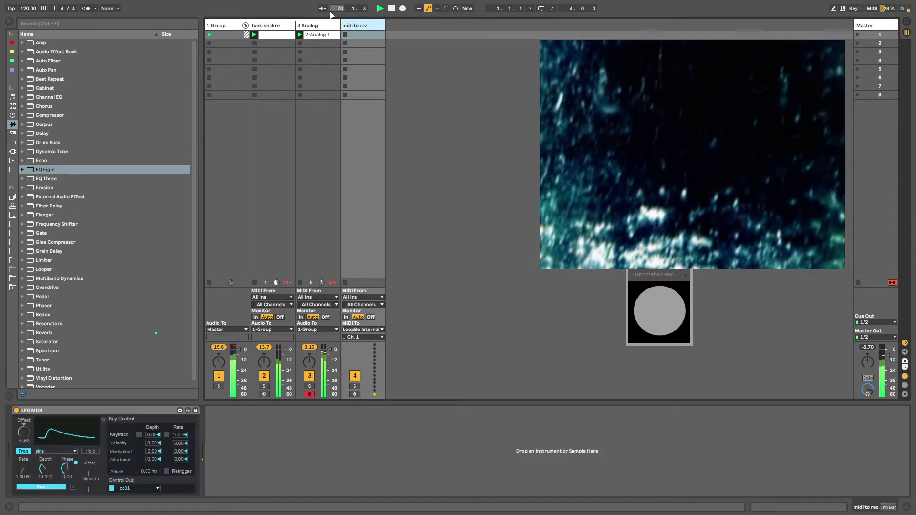
click(267, 25)
click(224, 24)
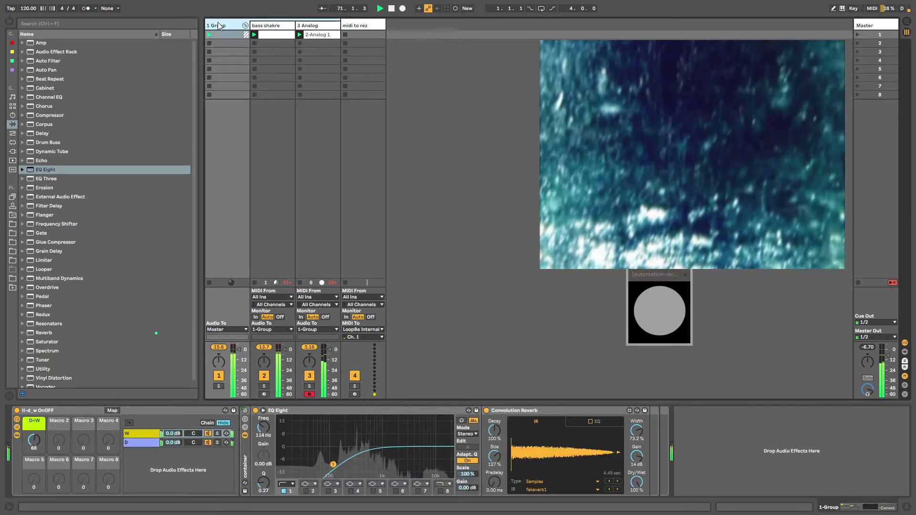
key(Tab)
key(Tab)
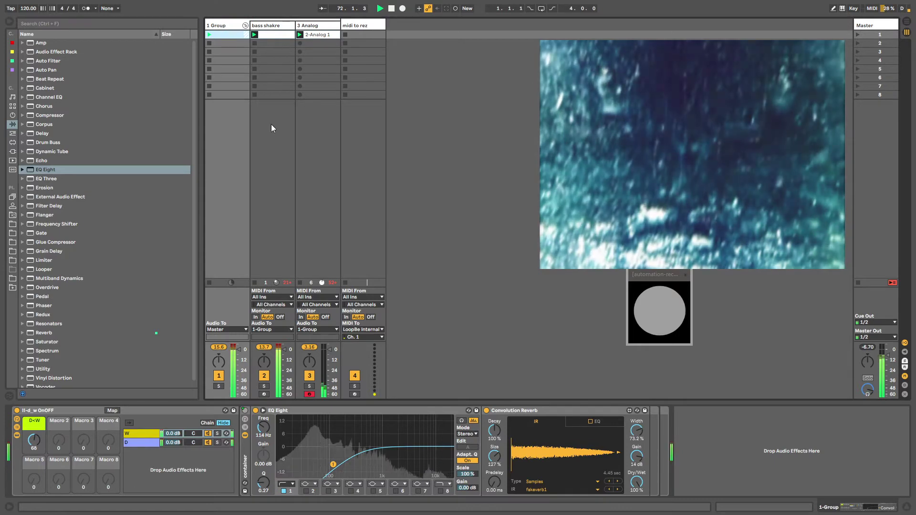
Sweep the first filter of the Analog synth on the 3 Analog track, ending at 22.0k frequency and 33% resonance
click(322, 27)
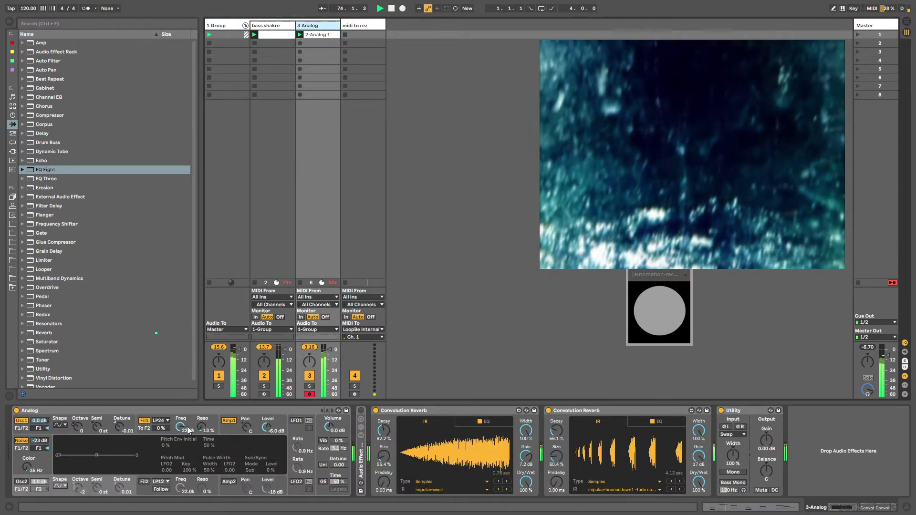
drag(188, 430, 188, 458)
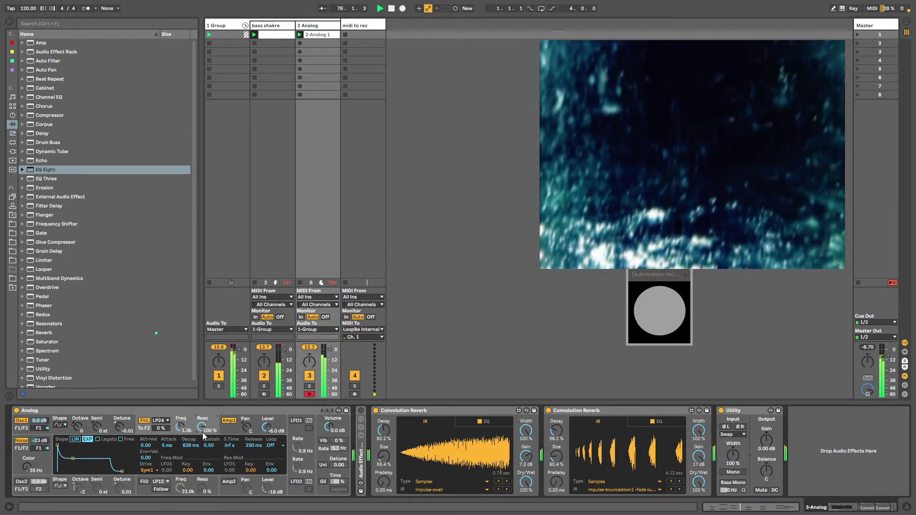
drag(199, 428, 198, 461)
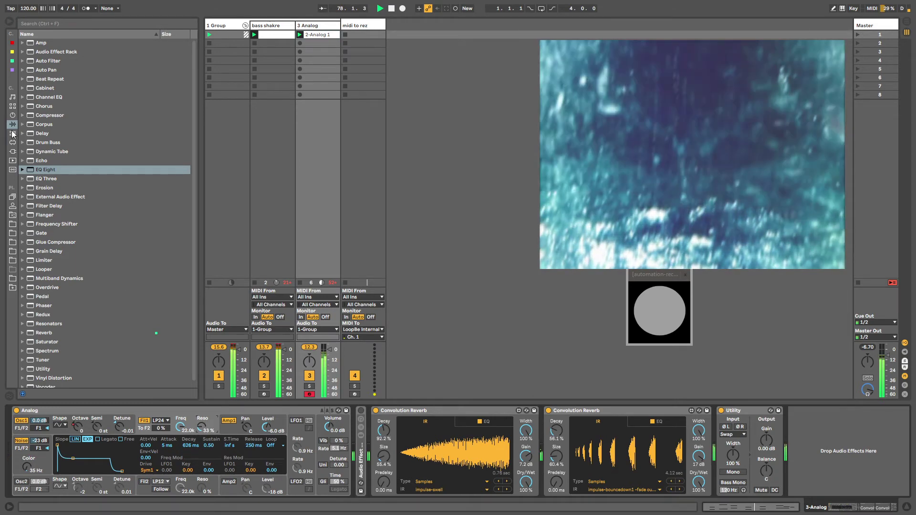
Insert the GMaudio Note Probability 1.0 device from the Max Midi folder in front of Analog on the 3 Analog track
click(12, 216)
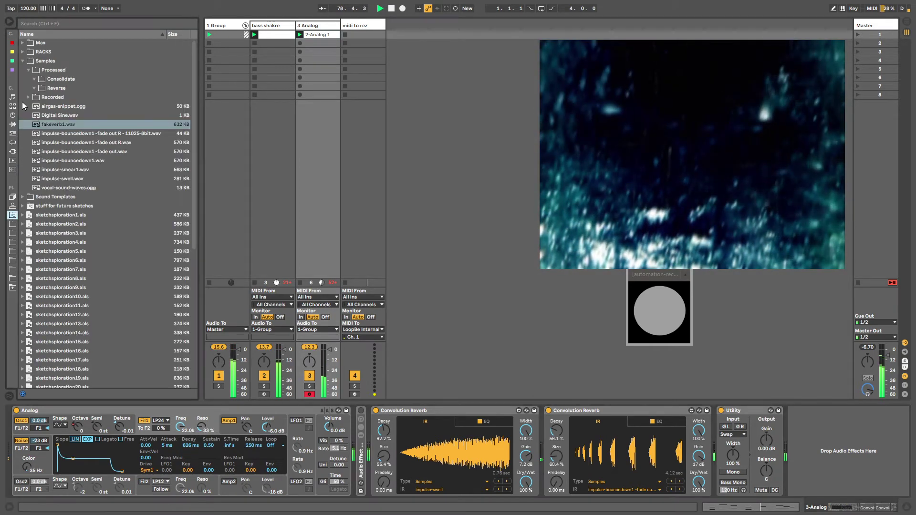
click(23, 61)
click(22, 43)
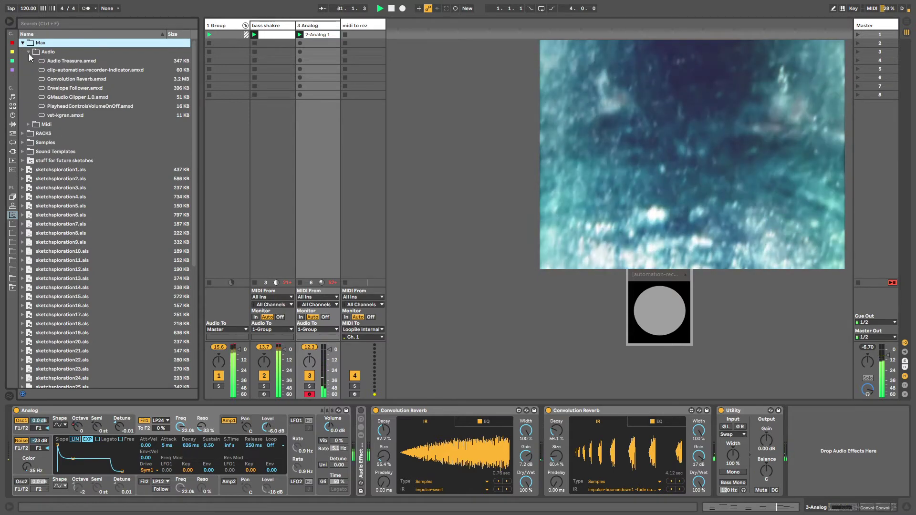
click(28, 52)
click(29, 61)
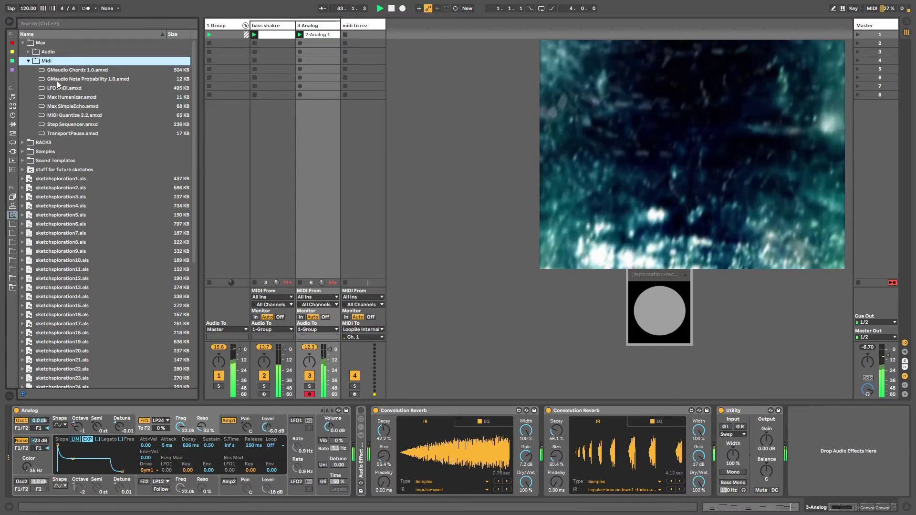
click(54, 79)
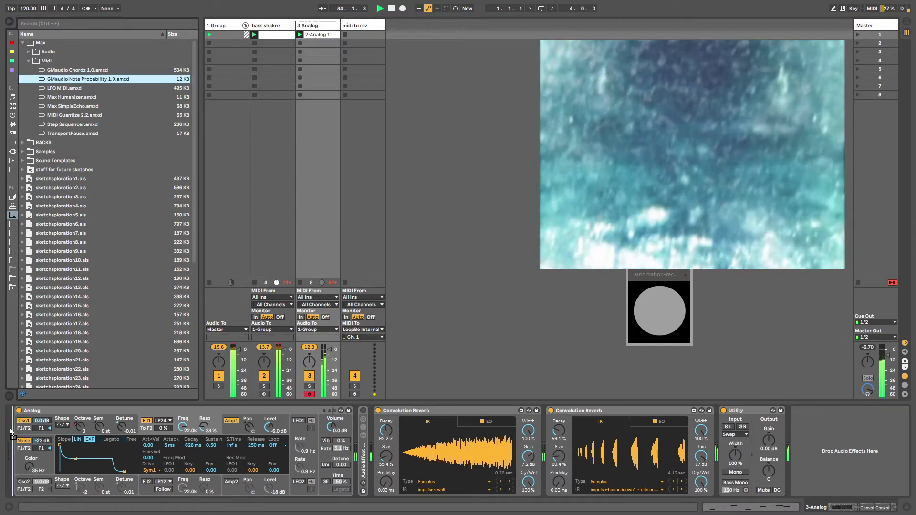
drag(11, 432, 14, 433)
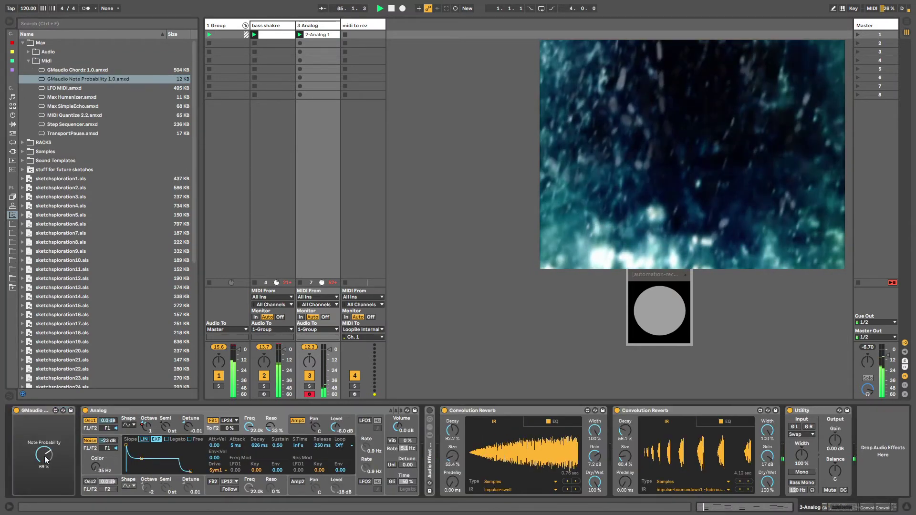
Raise the bass shakre rack's shakre freq macro to 1.36 Hz, then show its clip envelope and unlink it from the clip loop
click(267, 26)
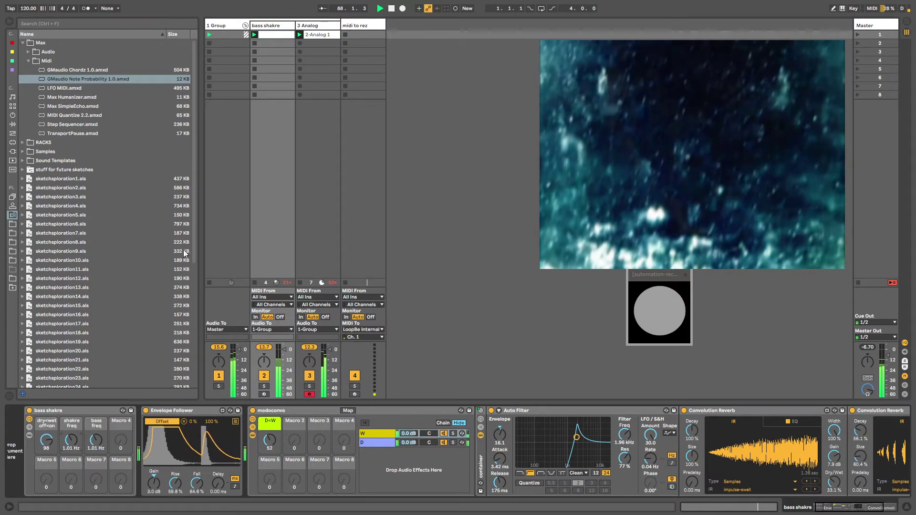
mouse_move(68, 445)
mouse_down()
mouse_move(68, 432)
mouse_move(69, 441)
mouse_up()
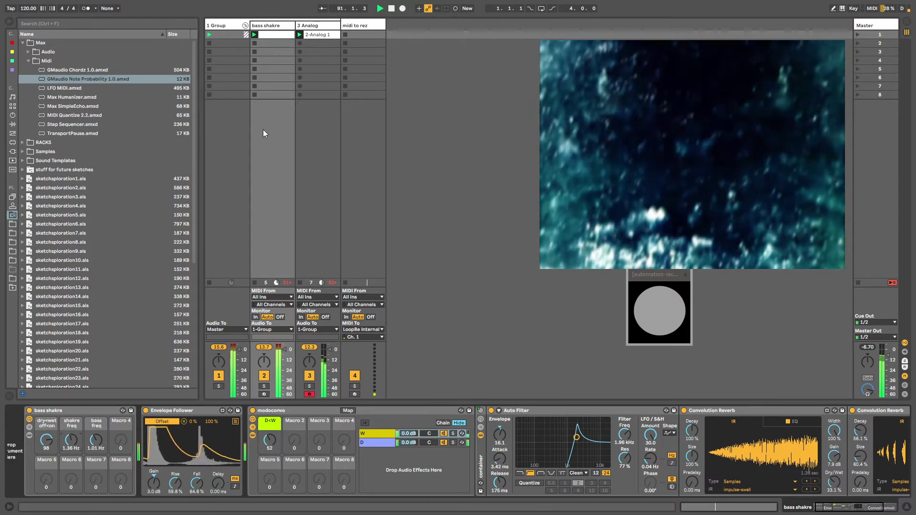
right_click(73, 439)
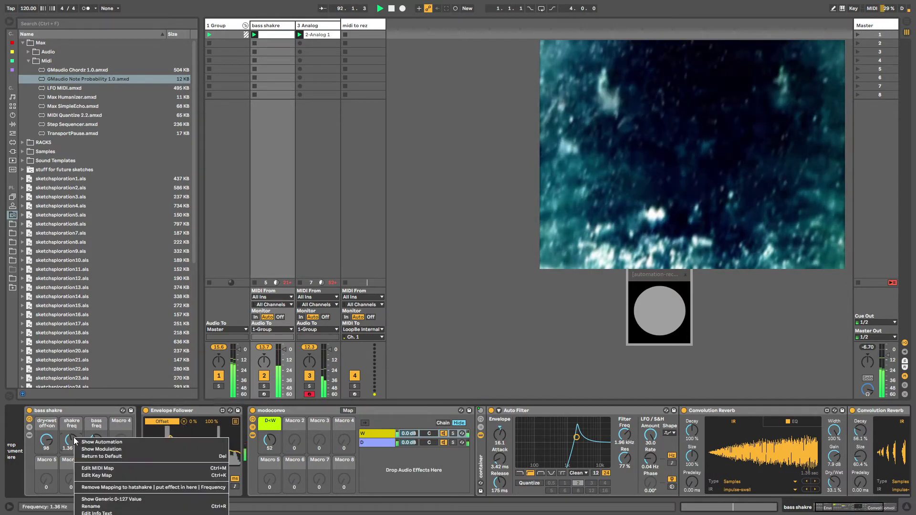
click(166, 447)
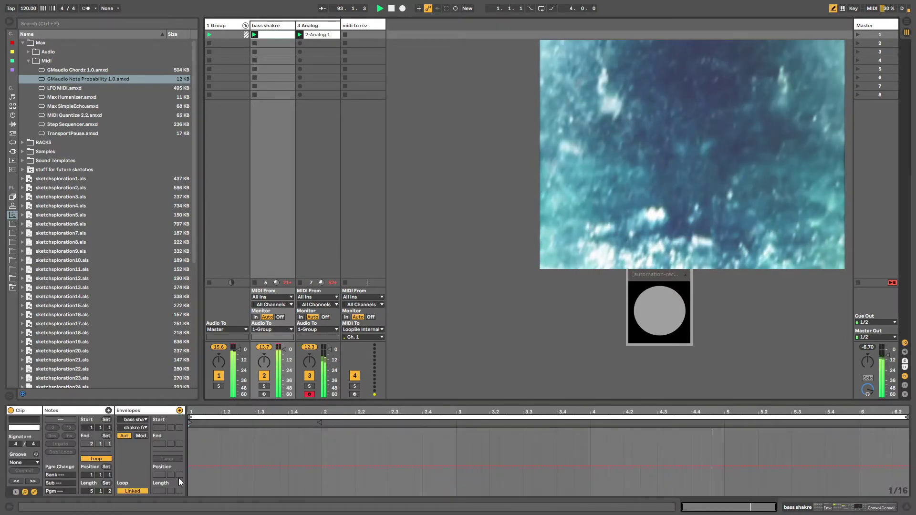
click(133, 492)
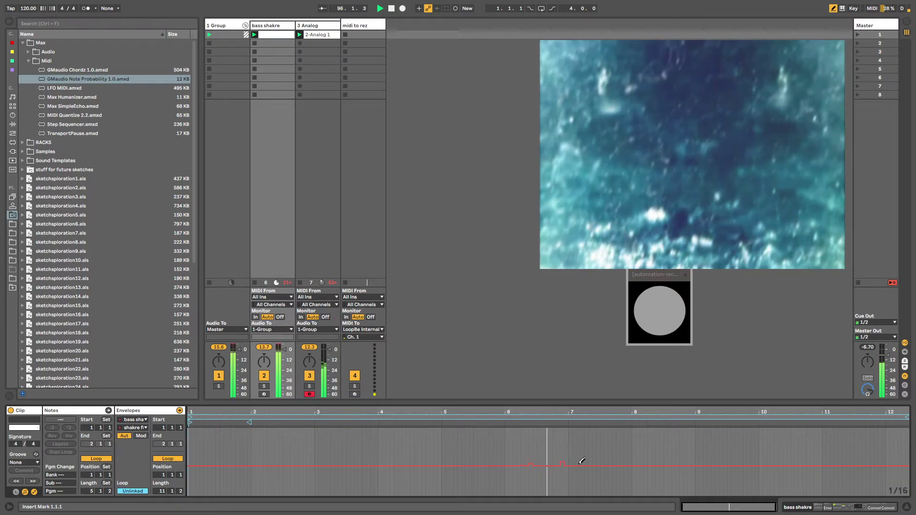
Draw irregular stepped automation for the shakre freq macro across the clip's roughly 11-bar unlinked envelope loop
mouse_move(608, 456)
mouse_down()
mouse_move(720, 459)
mouse_move(778, 470)
mouse_move(869, 459)
mouse_move(859, 471)
mouse_move(906, 472)
mouse_up()
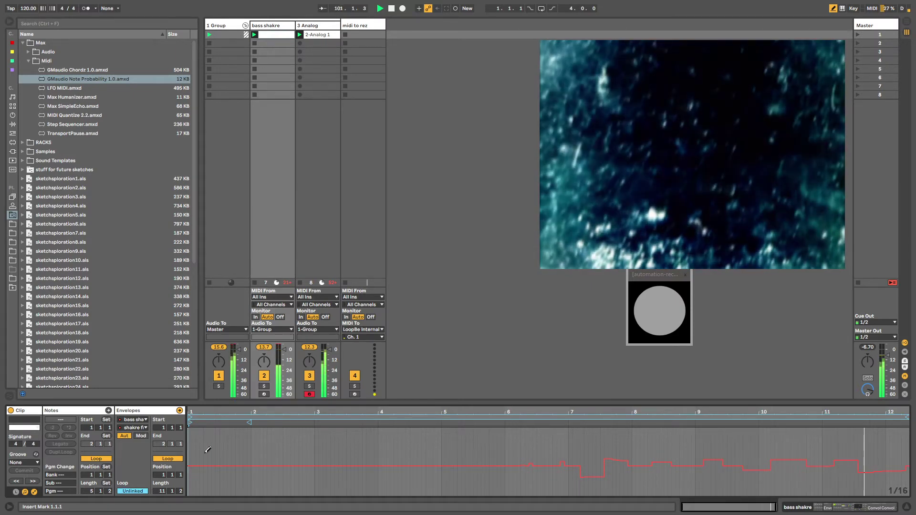
drag(197, 469, 206, 470)
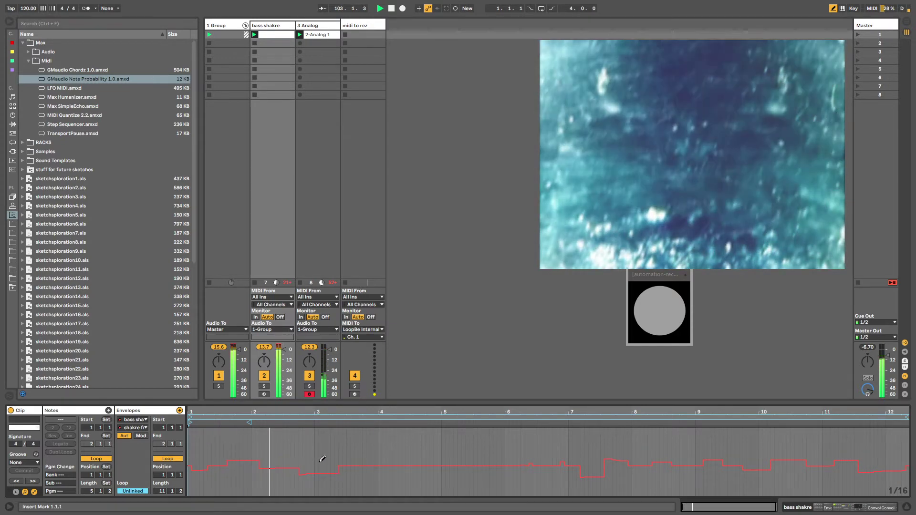
drag(323, 459, 370, 460)
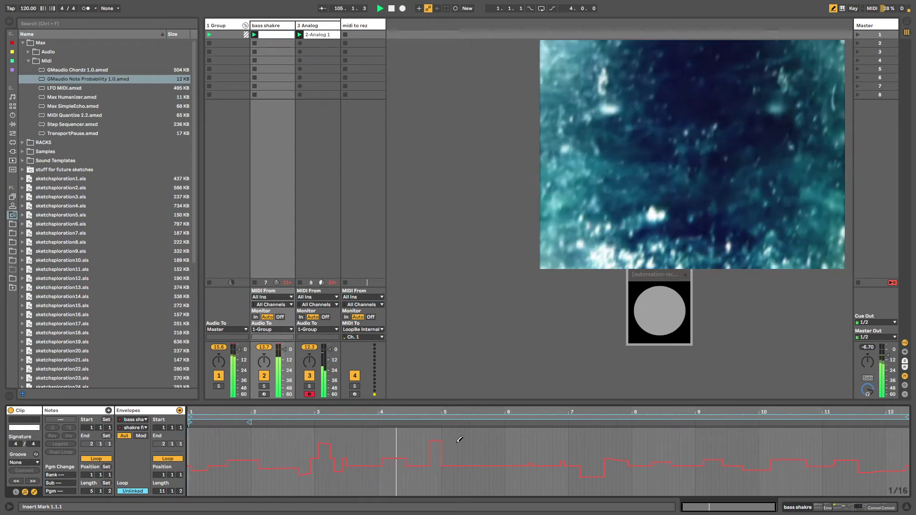
click(428, 441)
key(b)
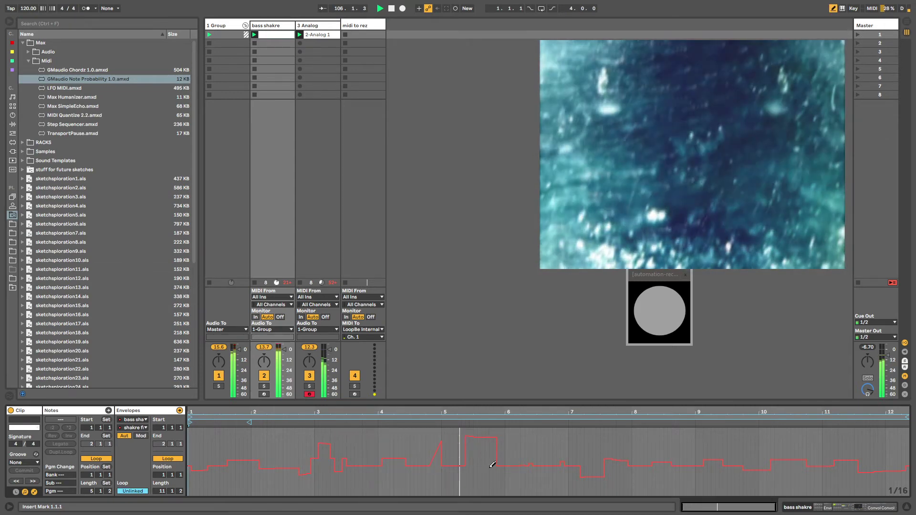
mouse_move(528, 437)
mouse_down()
mouse_move(548, 456)
mouse_move(598, 456)
mouse_up()
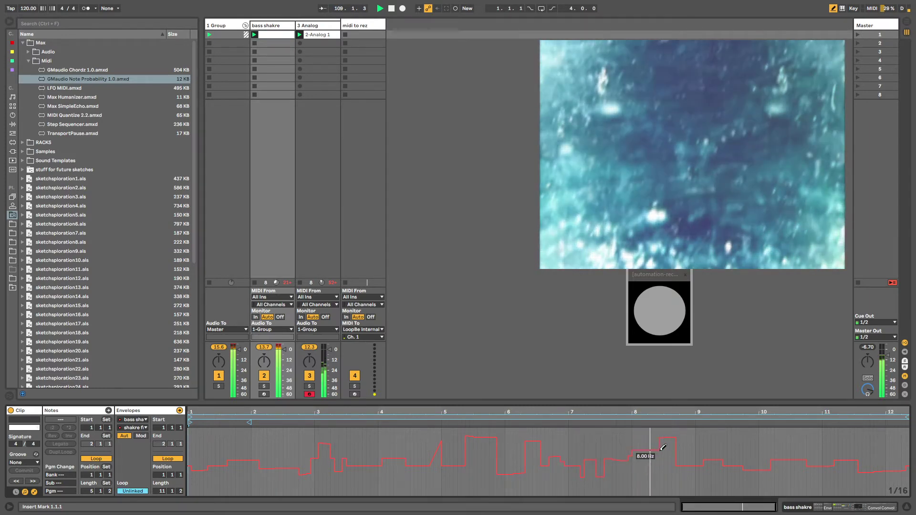
mouse_move(751, 453)
mouse_down()
mouse_move(774, 452)
mouse_move(801, 472)
mouse_move(842, 465)
mouse_move(834, 476)
mouse_move(805, 478)
mouse_move(846, 475)
mouse_up()
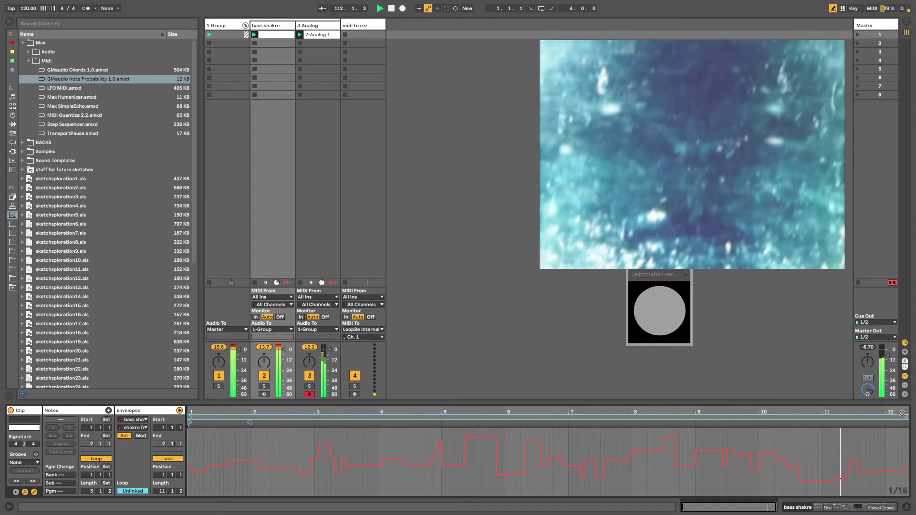
drag(908, 417, 904, 417)
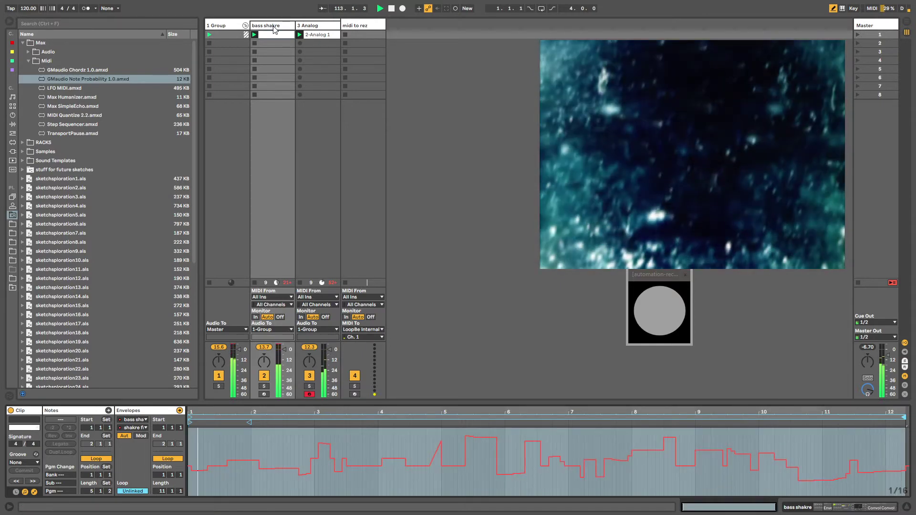
Show the bass freq macro's clip envelope and draw raised half-note steps at bars 3, 5 and 6
double_click(274, 30)
right_click(93, 440)
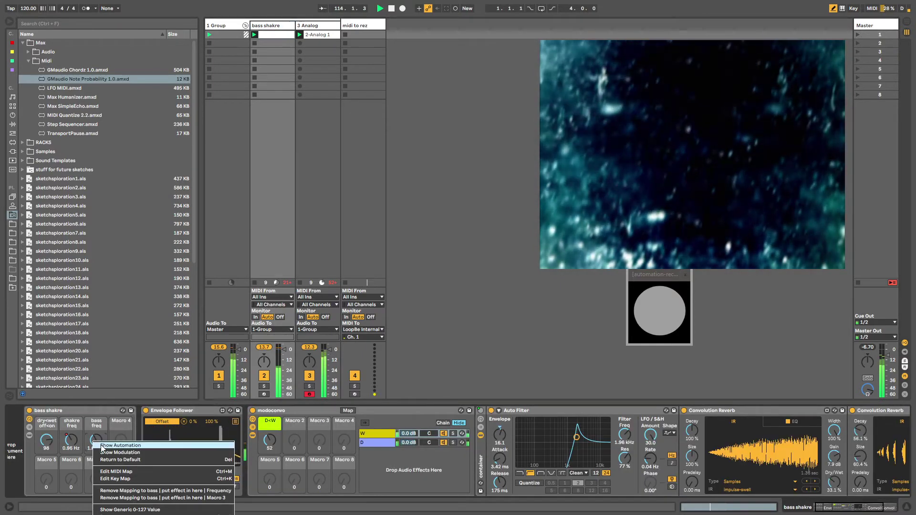
click(102, 446)
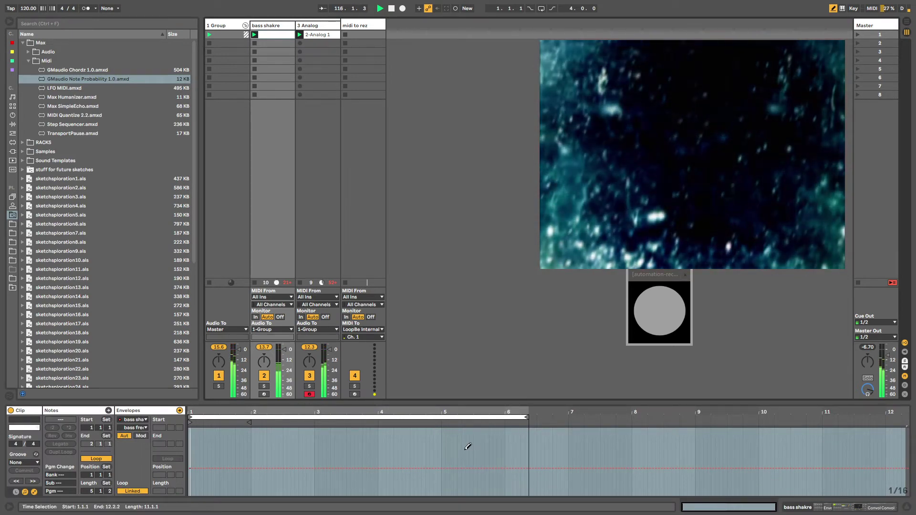
click(465, 448)
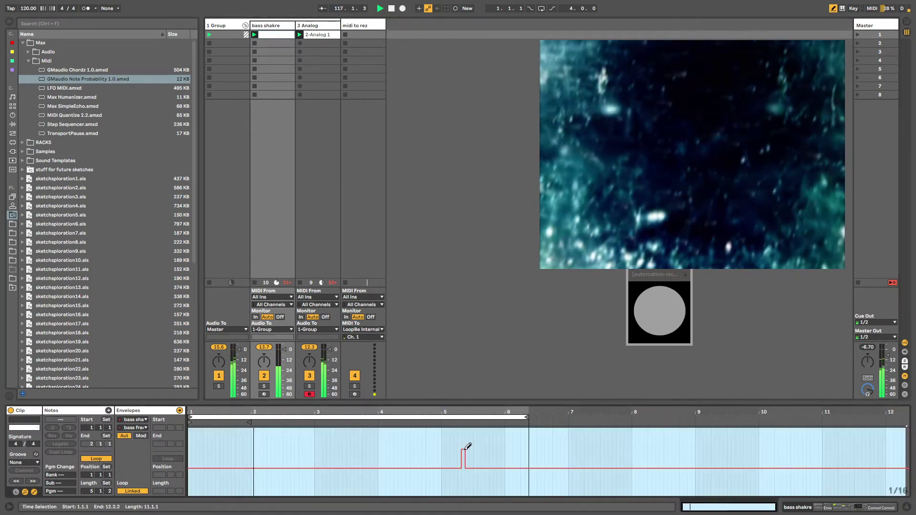
click(456, 456)
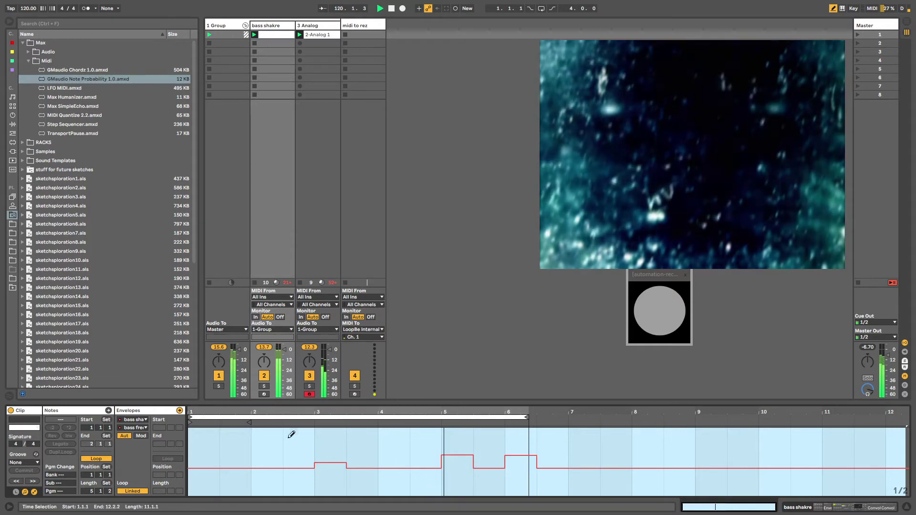
Unlink the bass freq envelope with a five-bar loop and add more high and low half-note steps across it
click(132, 491)
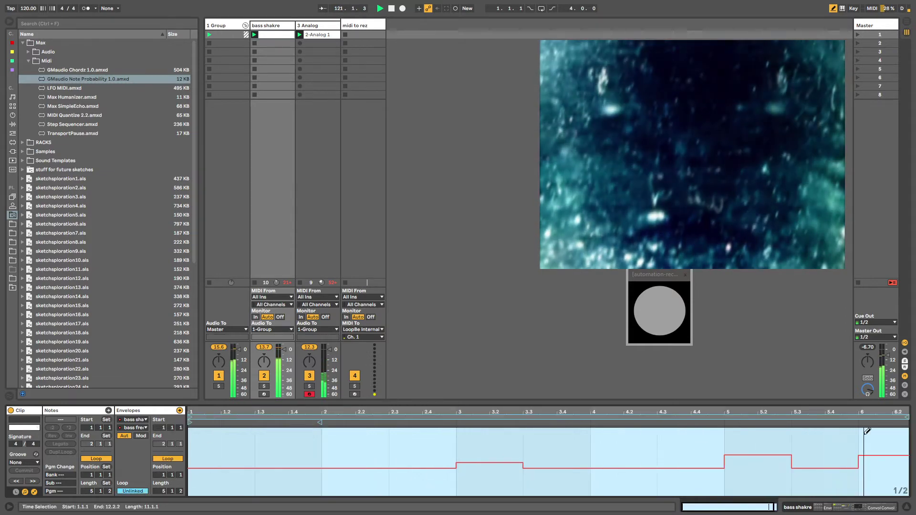
drag(907, 417, 859, 422)
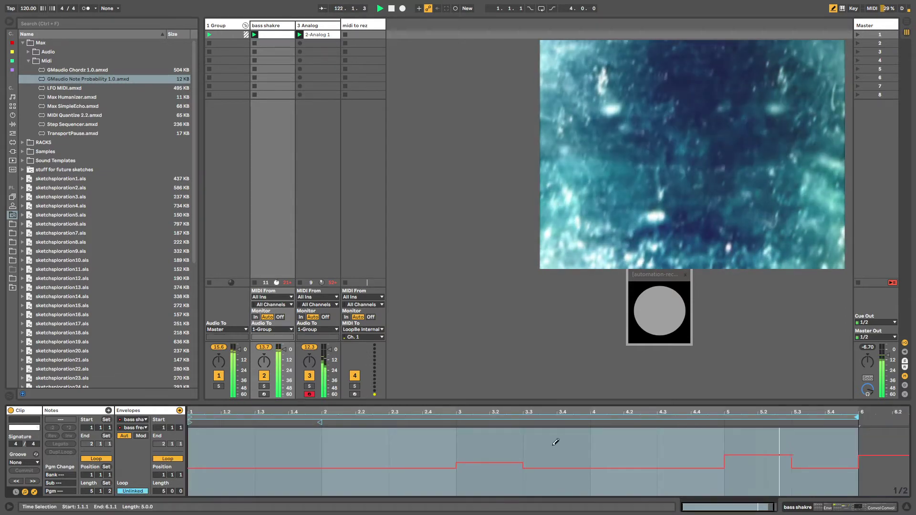
click(306, 459)
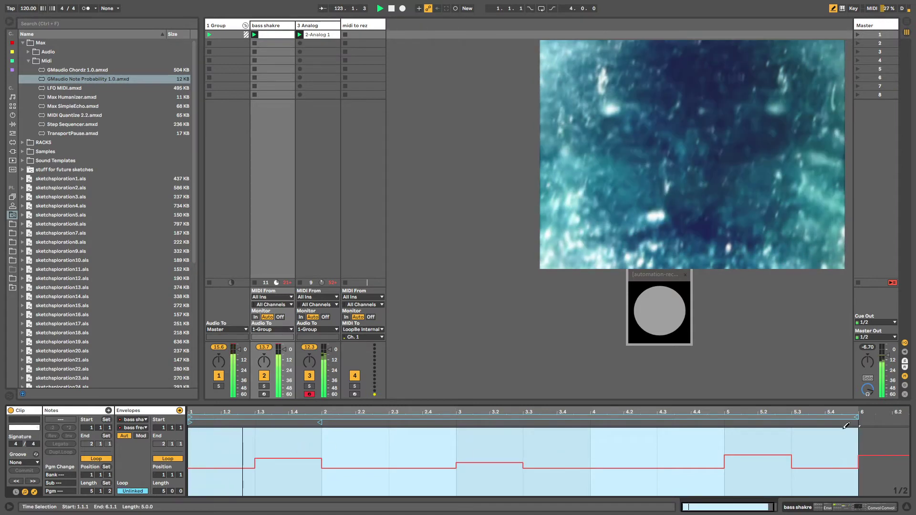
click(419, 474)
click(559, 451)
click(613, 474)
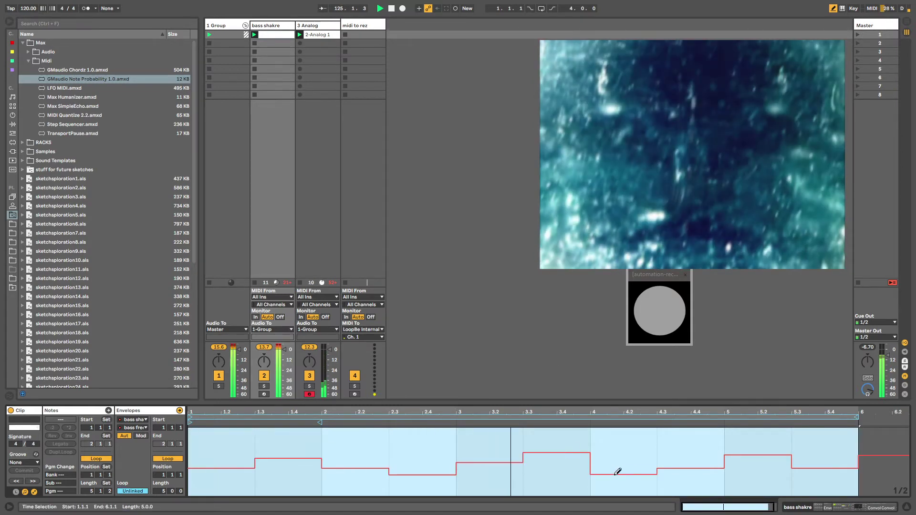
click(684, 447)
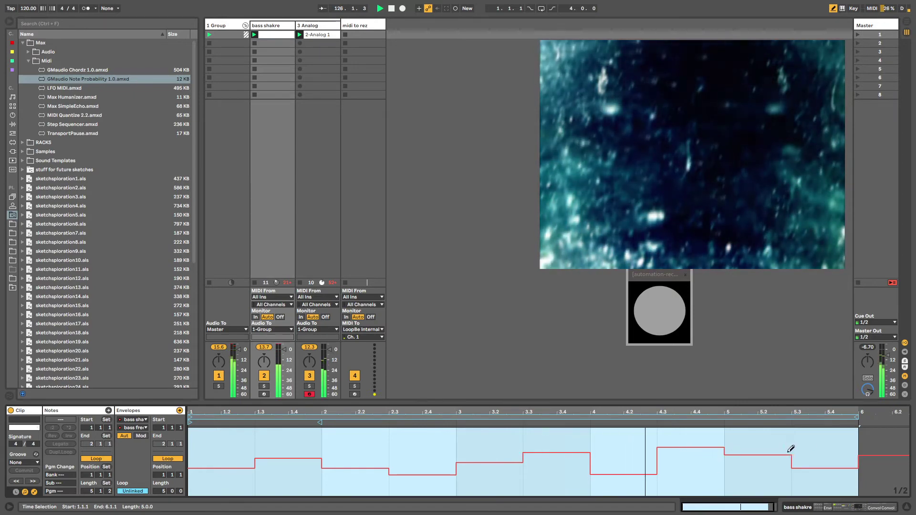
On the 3 Analog track, set the first Convolution Reverb's decay to 43.6% and its Dry/Wet to about 66%
click(276, 30)
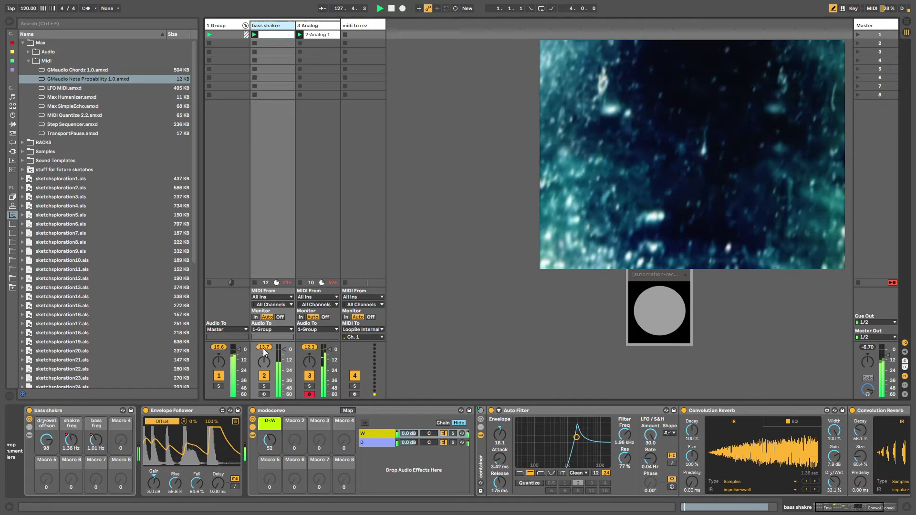
click(310, 151)
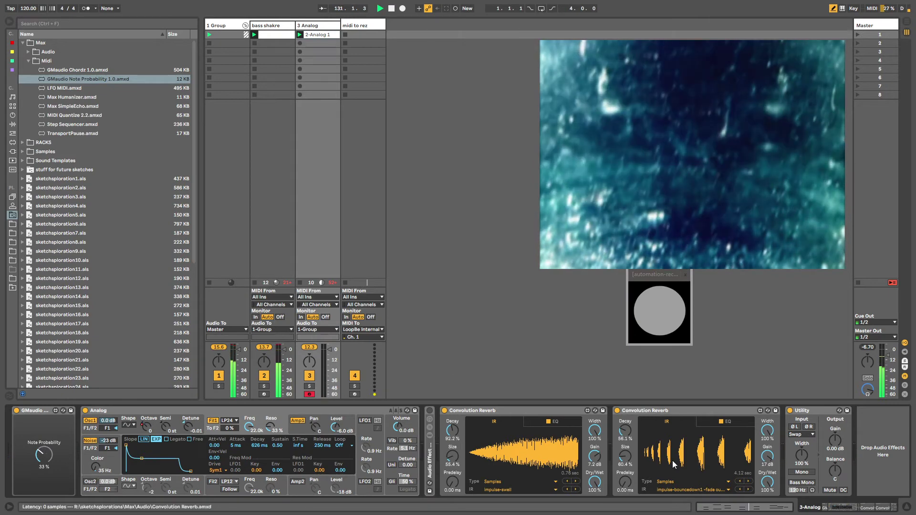
click(601, 484)
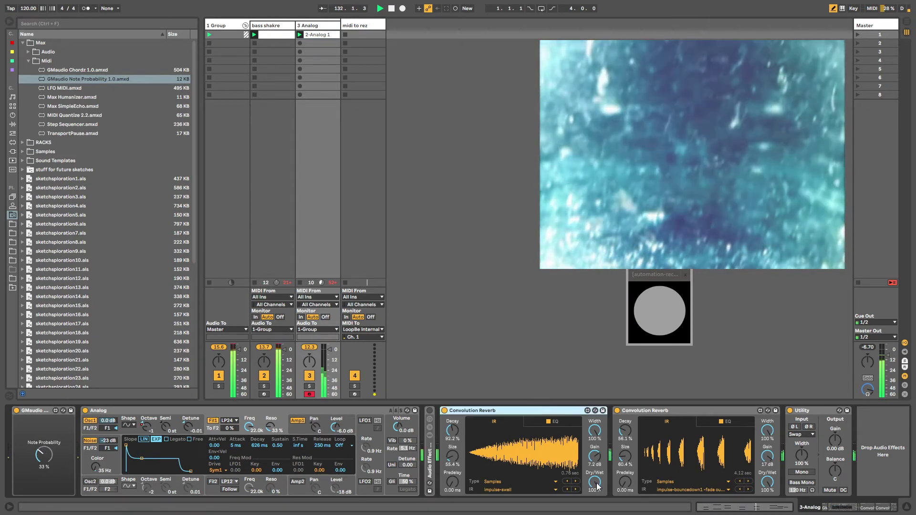
click(596, 484)
drag(595, 483, 595, 510)
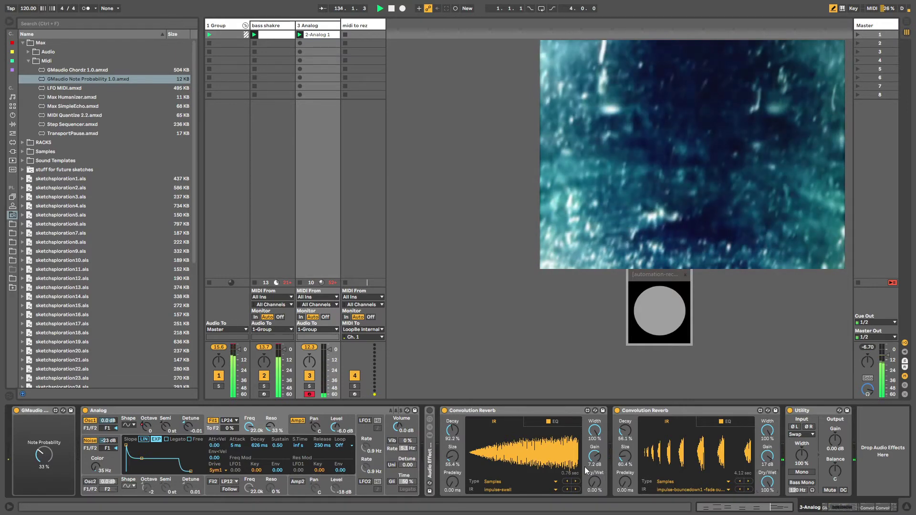
drag(450, 430, 550, 459)
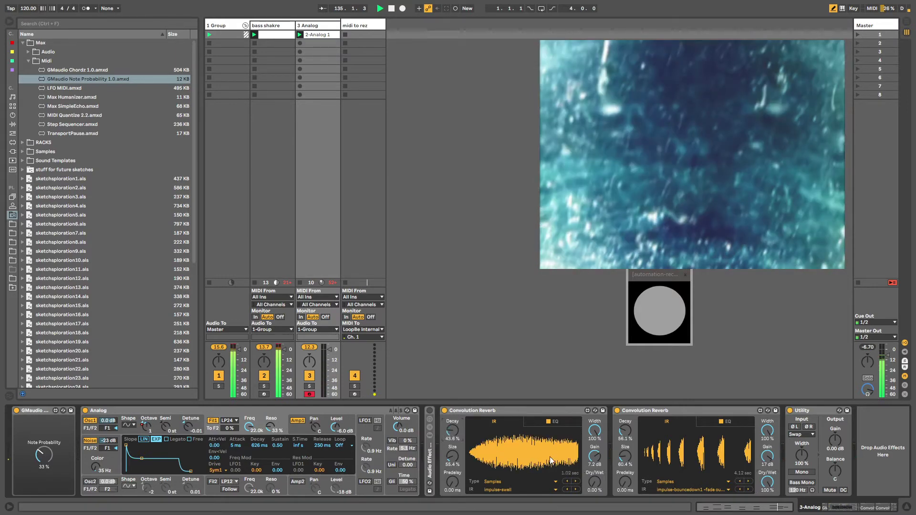
drag(591, 482, 592, 441)
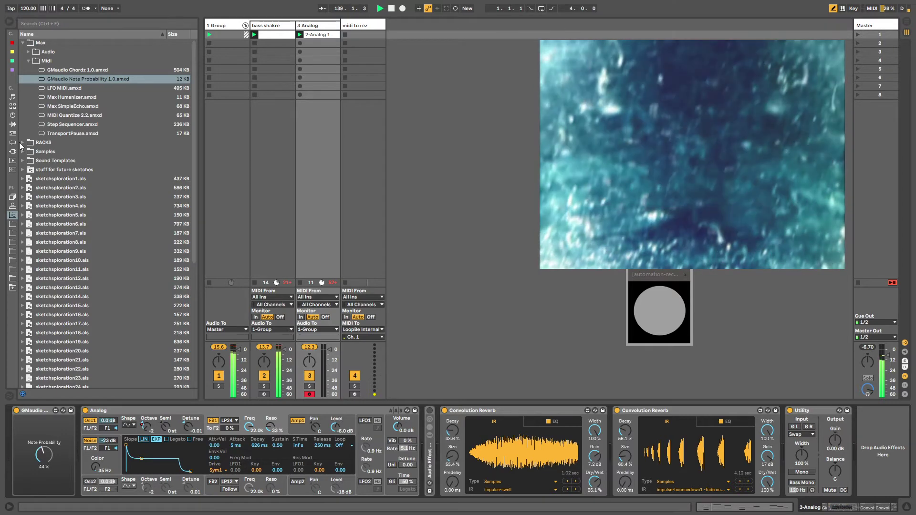
Insert the Random MIDI effect in front of Analog on the 3 Analog track, with 76% chance and 12 choices
click(363, 26)
click(235, 26)
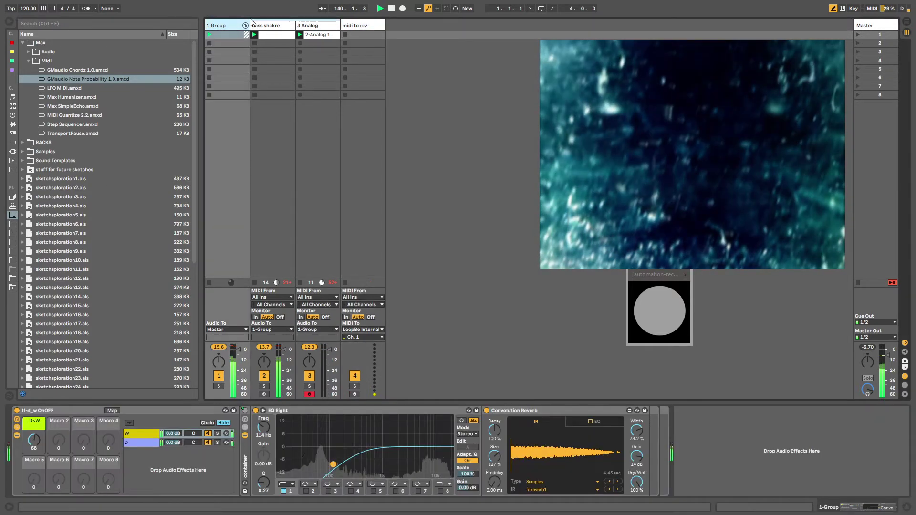
click(323, 27)
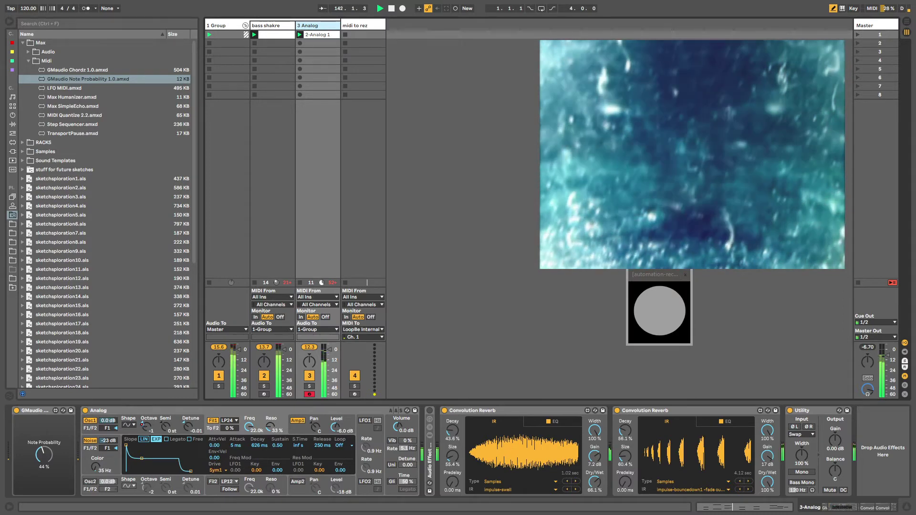
click(13, 134)
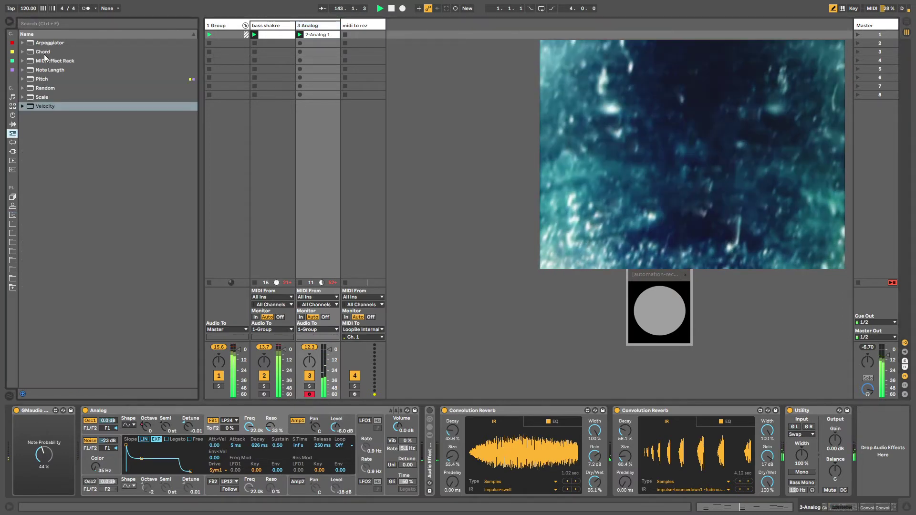
click(41, 87)
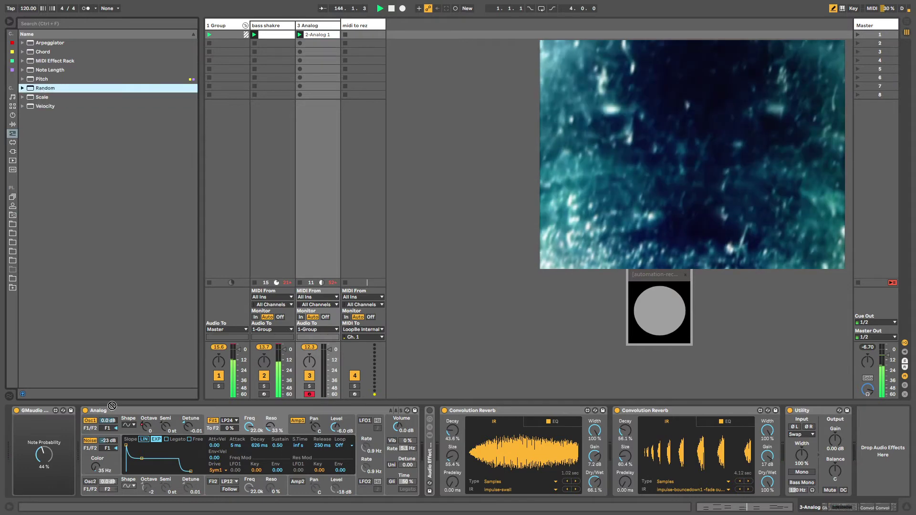
drag(90, 429, 93, 422)
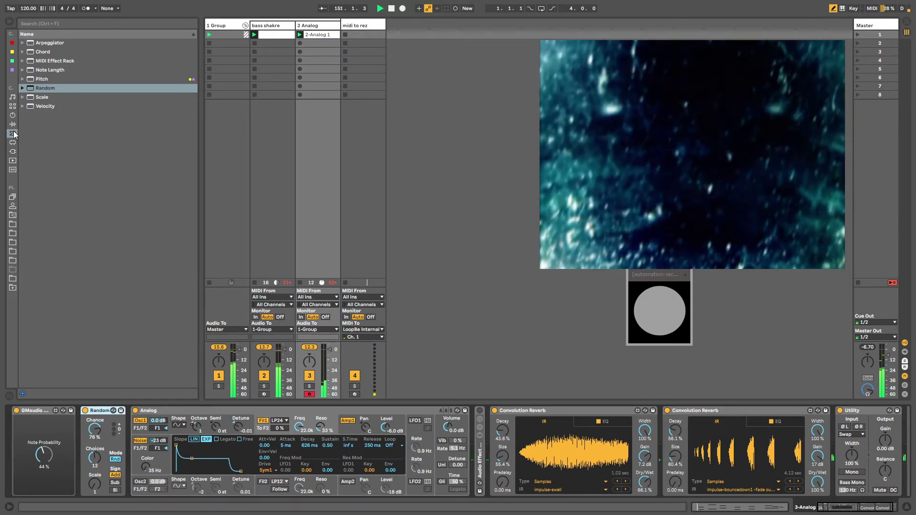
Insert a Scale MIDI effect between Random and Analog and load its C Major preset
drag(41, 97, 143, 433)
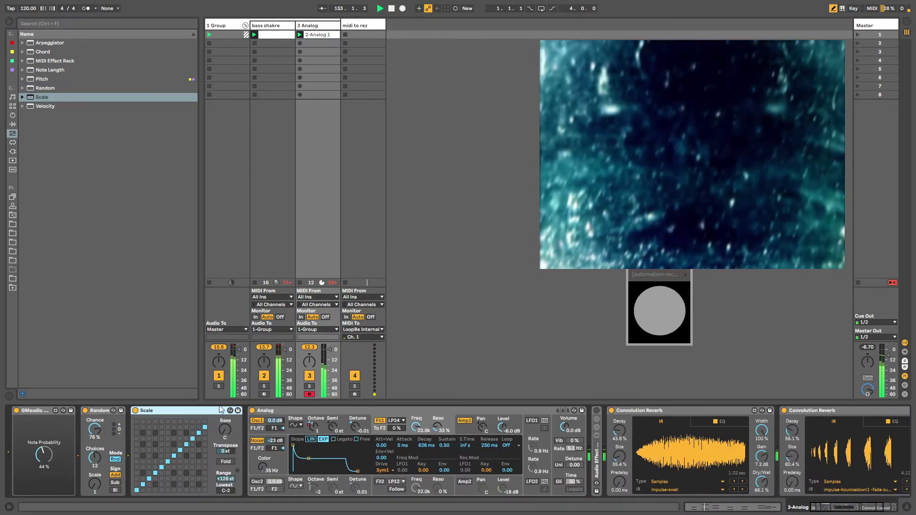
click(230, 410)
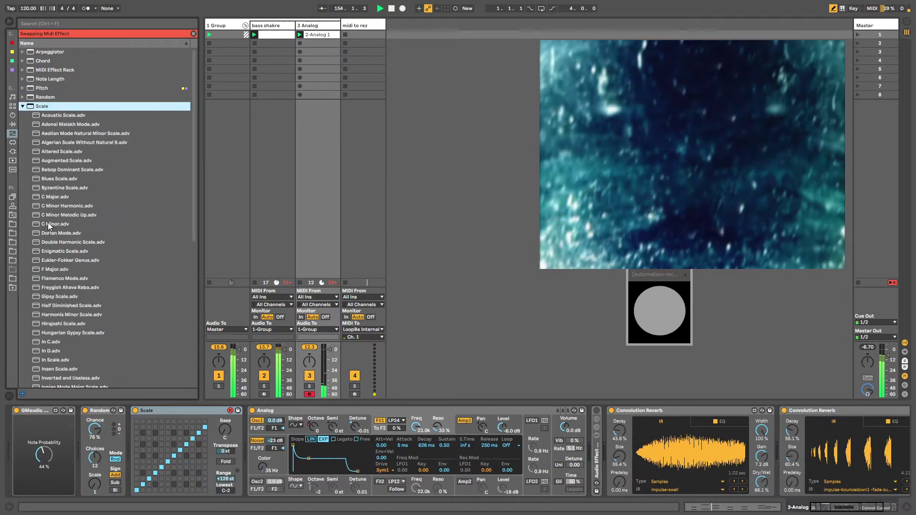
click(47, 223)
click(56, 197)
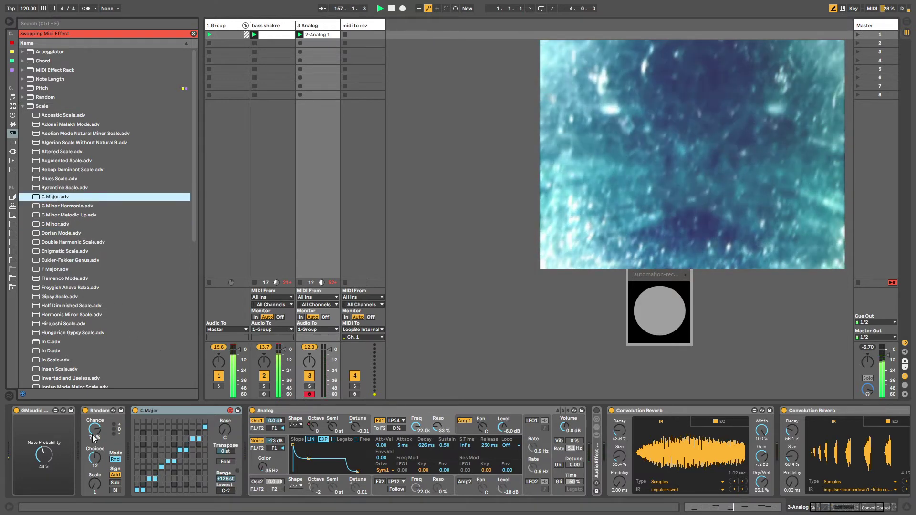
Set the Random effect's chance to 89% and leave the device swapping mode
drag(93, 437, 93, 434)
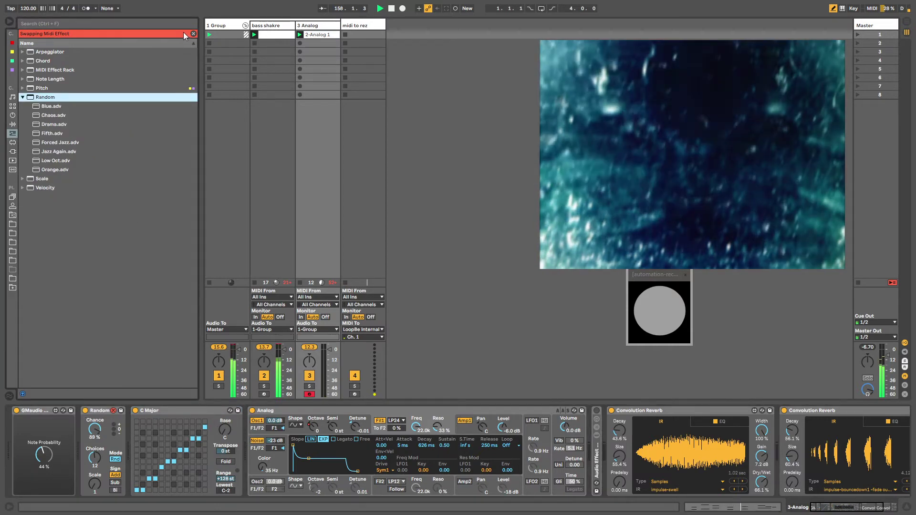
click(193, 34)
Lower the D<W macro of the 1 Group track's effect rack to about 38
click(258, 25)
click(223, 25)
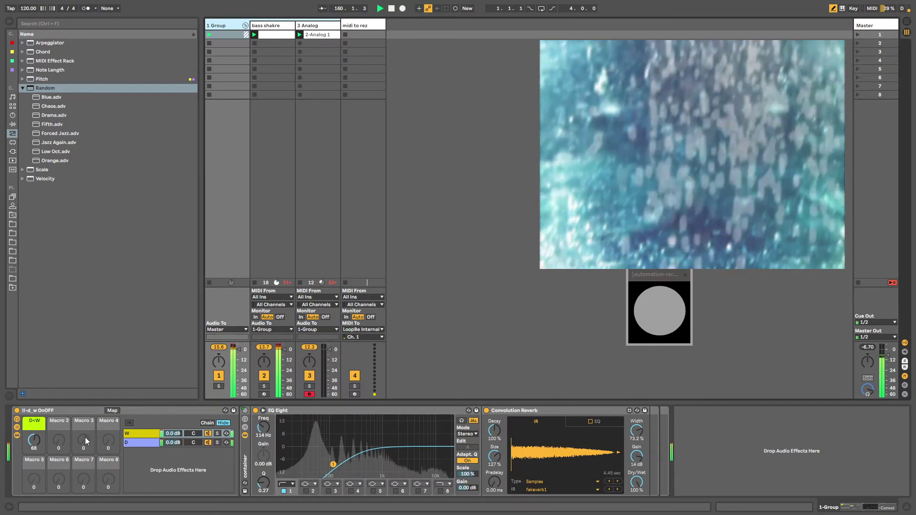
drag(26, 442, 27, 458)
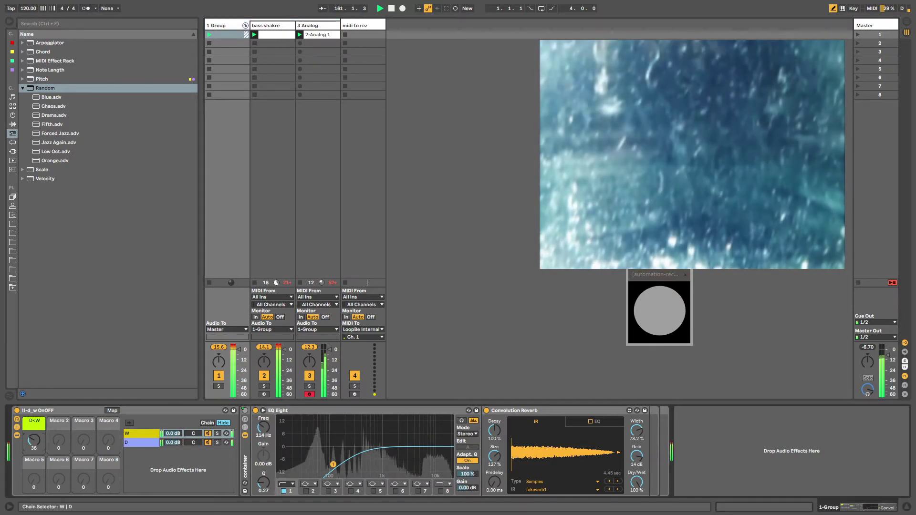
Insert a Chorus between EQ Eight and Convolution Reverb on 1 Group, with 100% Dry/Wet, 0.52 ms amount and 0.97 Hz rate
click(12, 124)
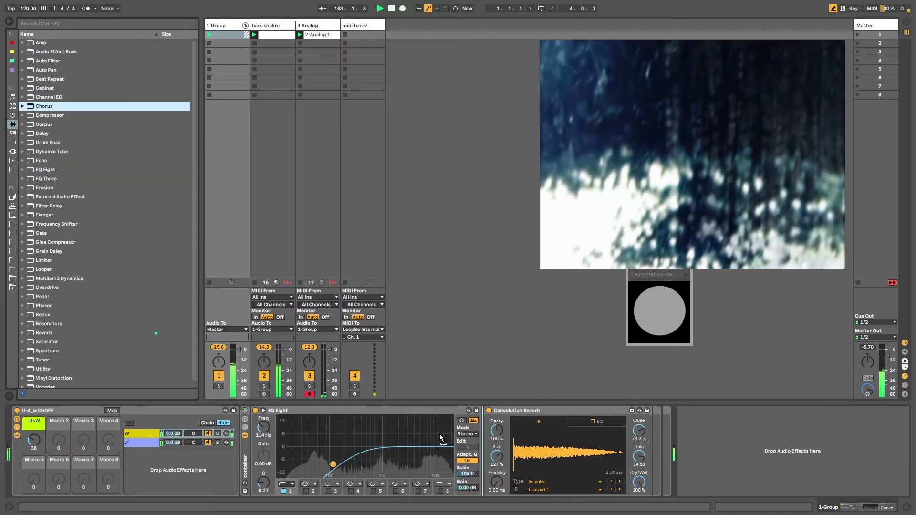
key(Return)
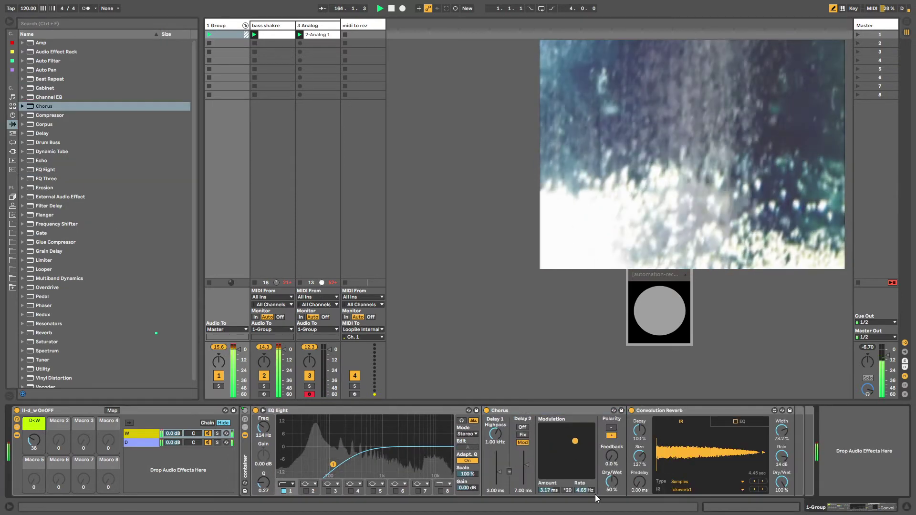
drag(611, 483, 611, 439)
drag(549, 459, 555, 462)
Sweep the 1 Group rack's D<W macro up and down and settle it at 39
drag(33, 441, 32, 378)
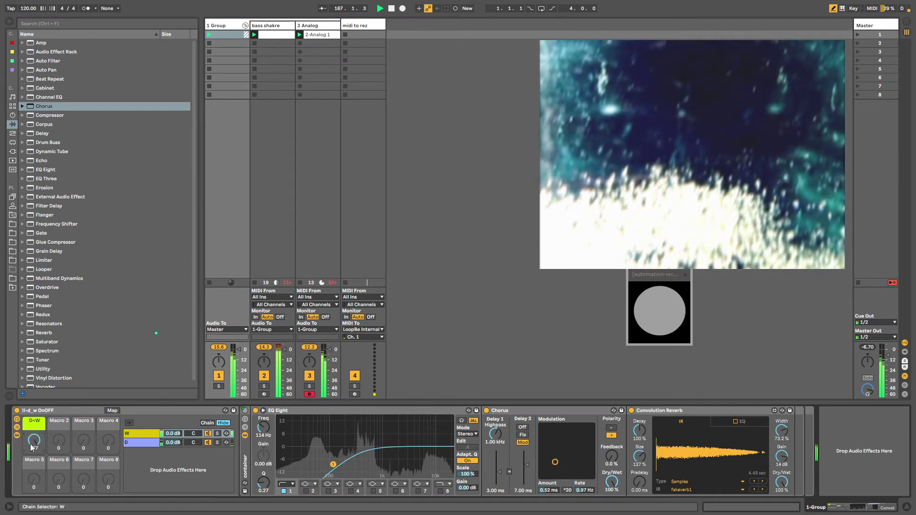
drag(31, 447, 31, 509)
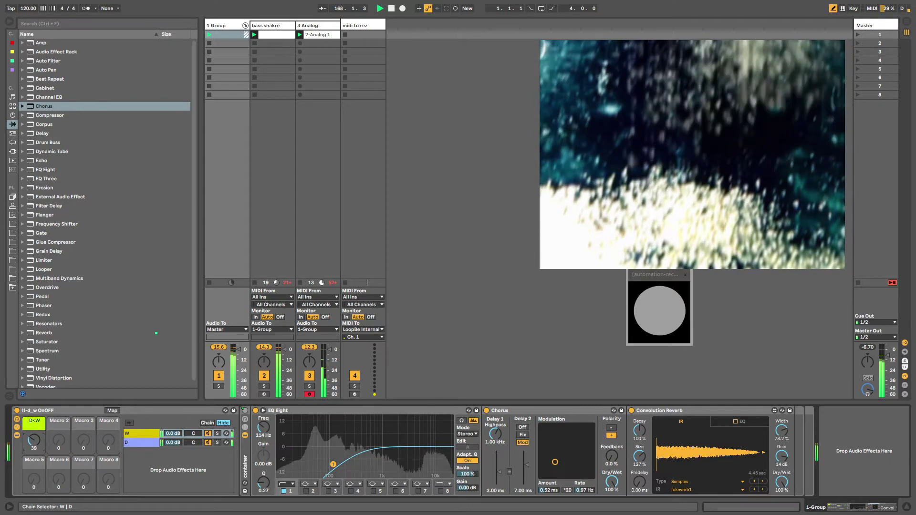
drag(32, 441, 32, 441)
On the bass shakre track, collapse the modoconvo rack's devices and set the Envelope Follower's fall to about 67%
click(355, 28)
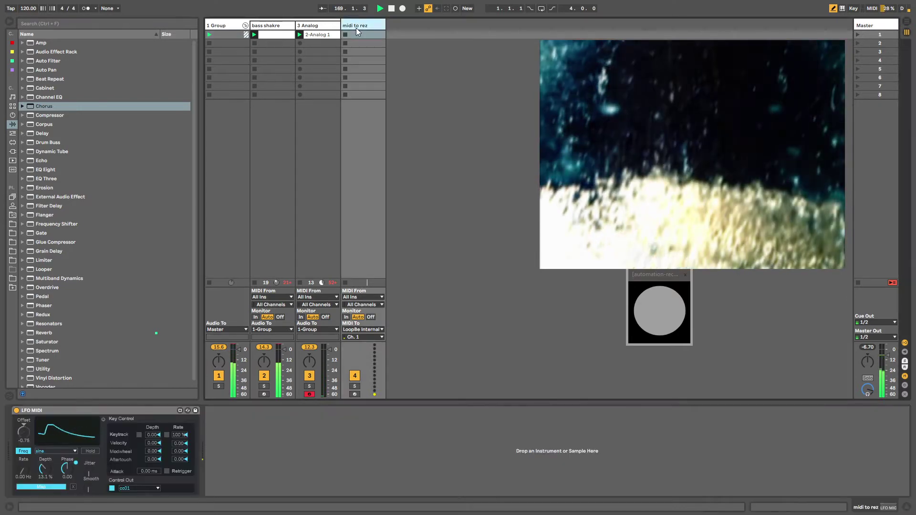
click(272, 27)
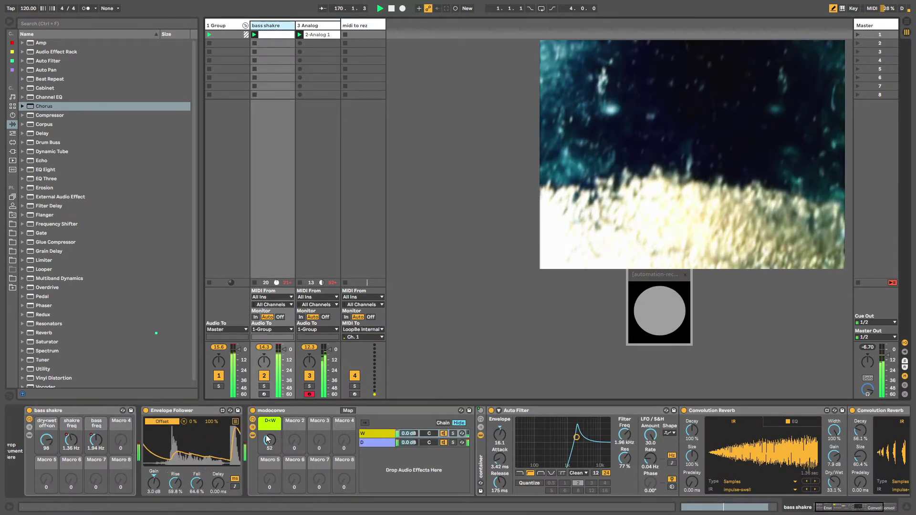
click(253, 427)
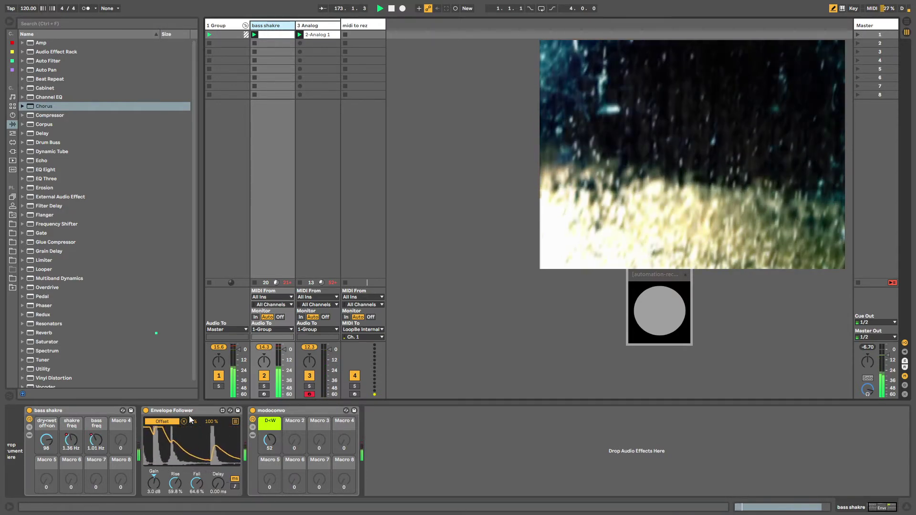
click(185, 410)
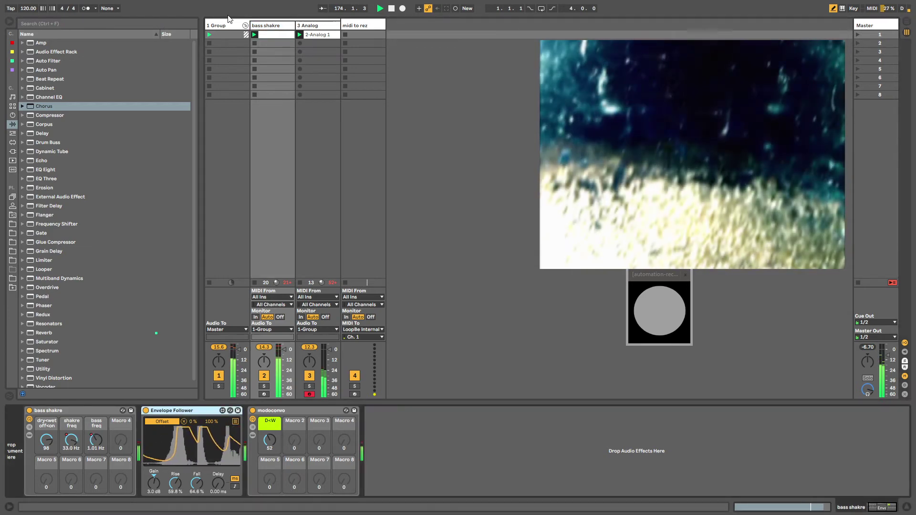
click(228, 25)
click(280, 26)
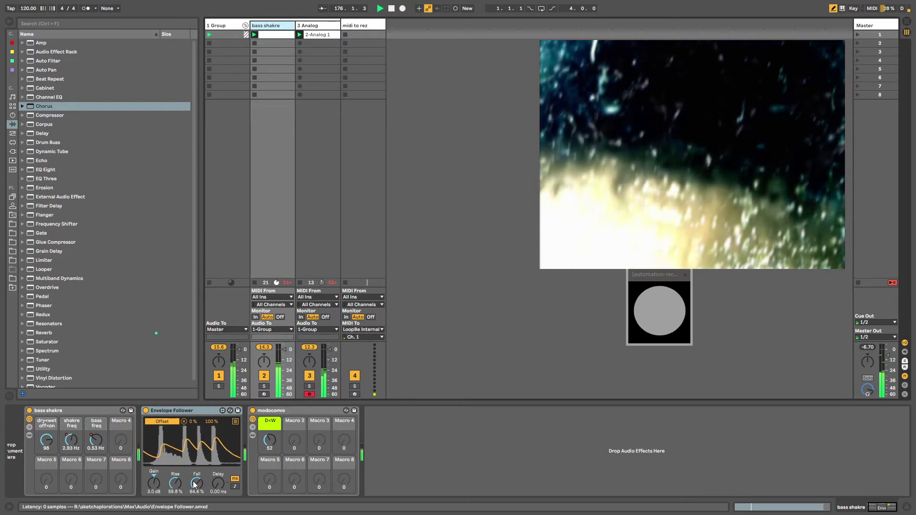
drag(193, 484, 193, 482)
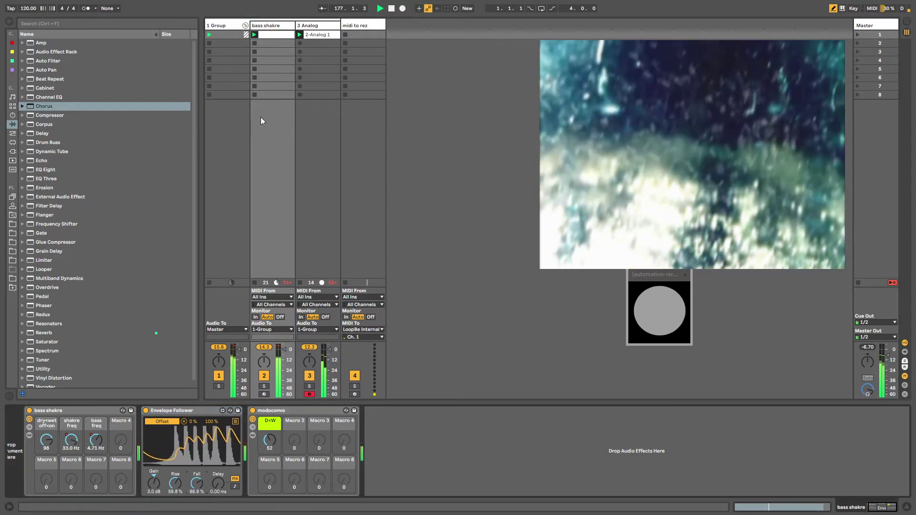
click(266, 28)
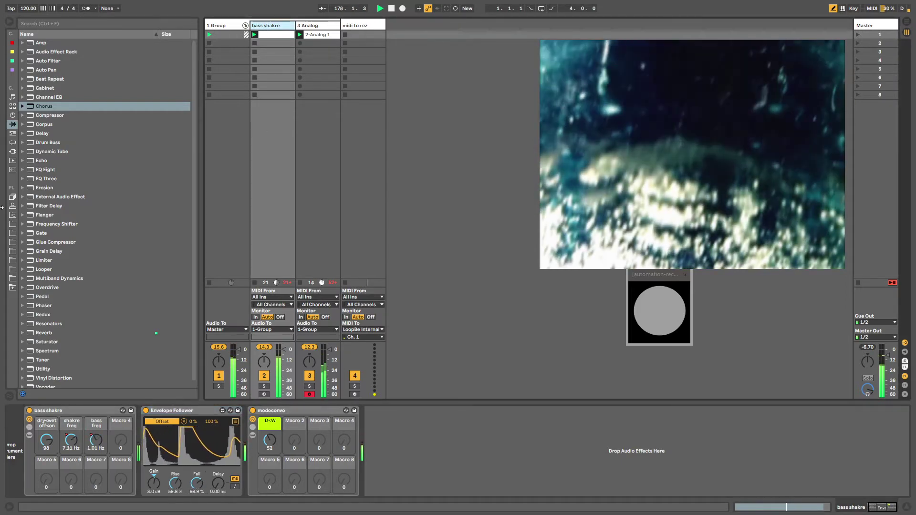
Move fp.Reverse.amxd from the MAX folder of "stuff for future sketches" into the project's Max > Audio folder
click(12, 214)
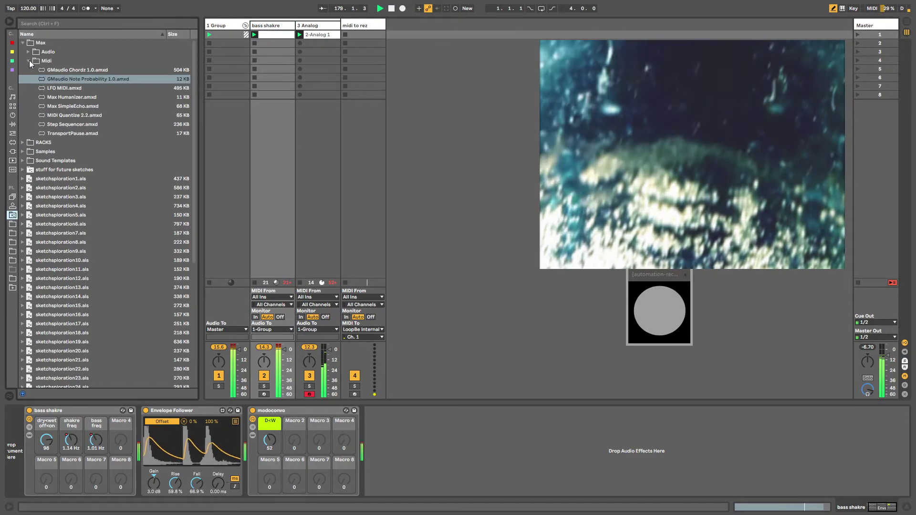
click(29, 61)
click(23, 88)
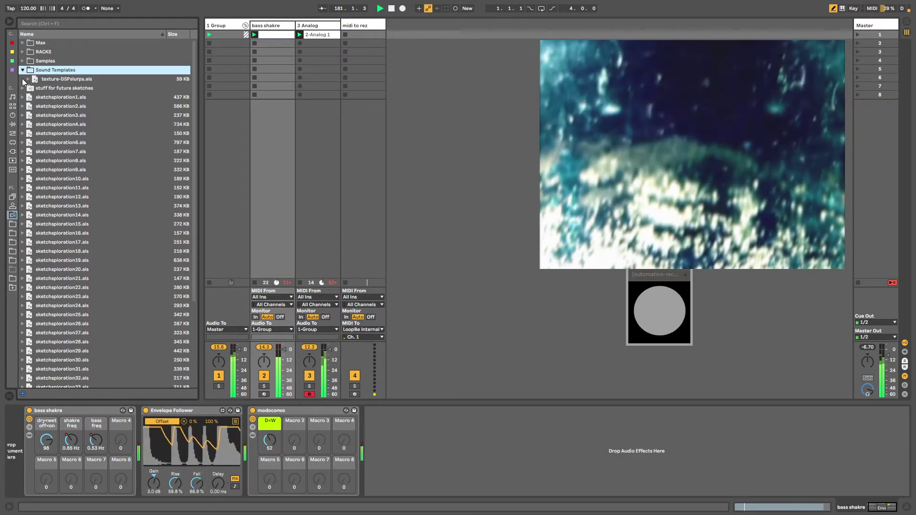
click(21, 87)
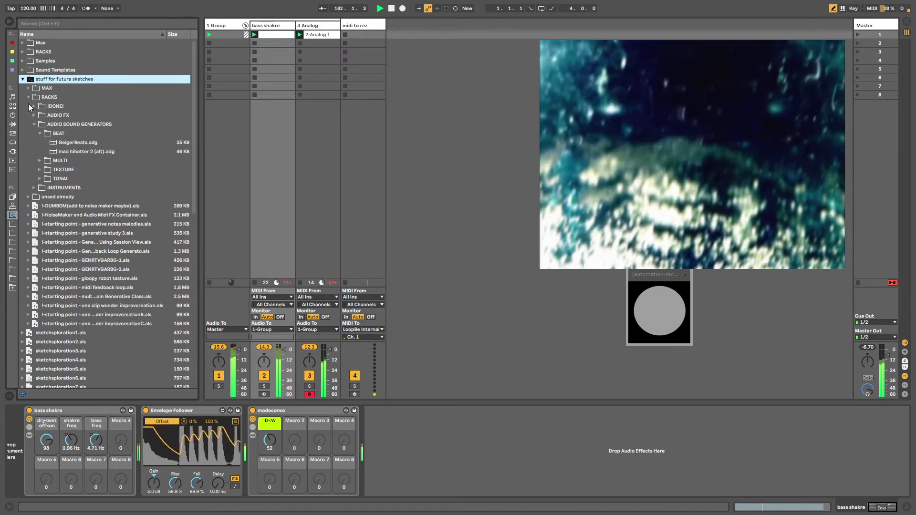
click(29, 97)
click(28, 88)
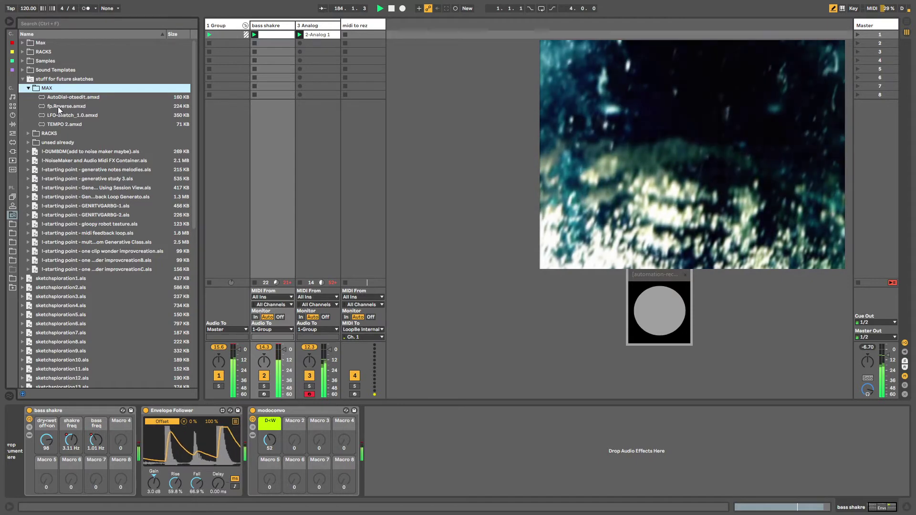
mouse_move(58, 107)
mouse_down()
mouse_move(40, 44)
mouse_move(50, 91)
mouse_up()
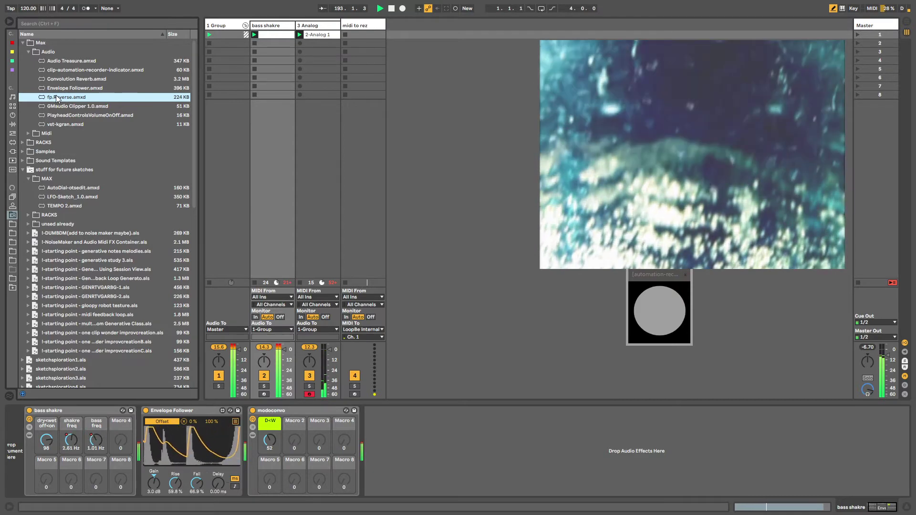
Add a new MIDI track and reorder the tracks so it comes before the group, with midi to rez last
click(227, 25)
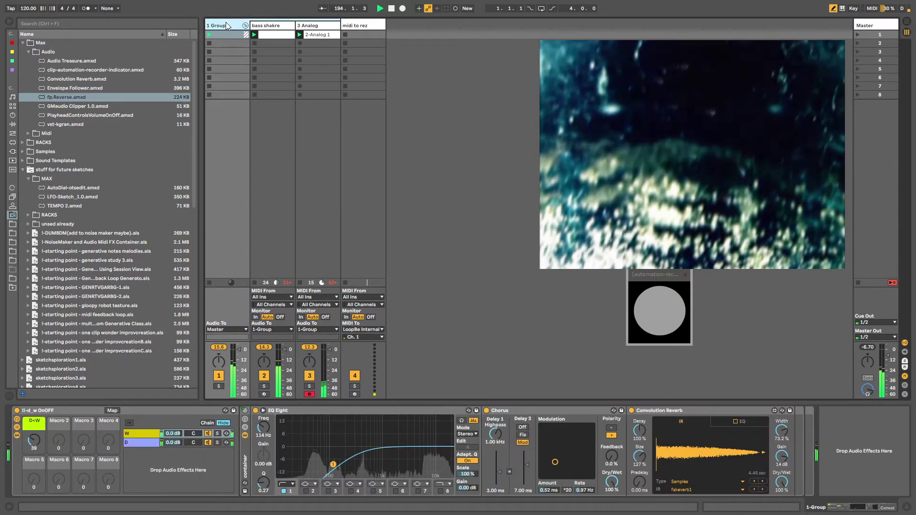
key(ctrl+shift+t)
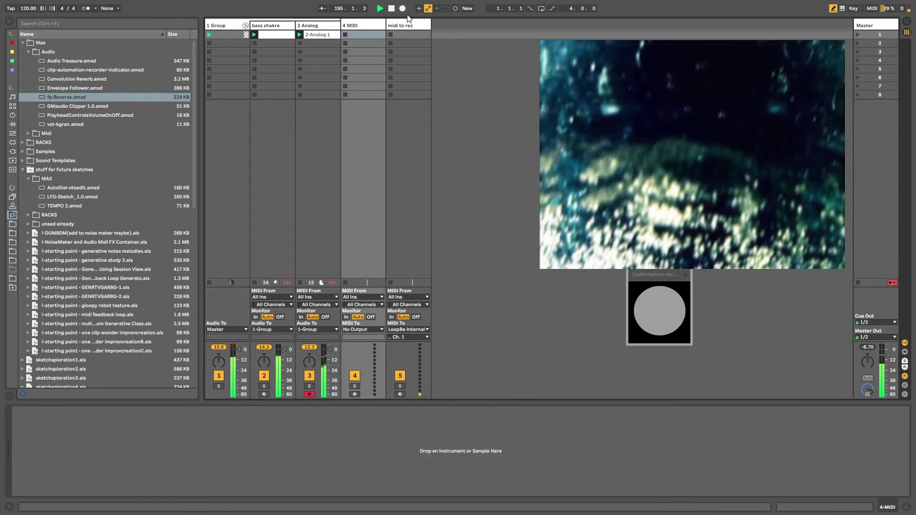
drag(408, 23, 205, 23)
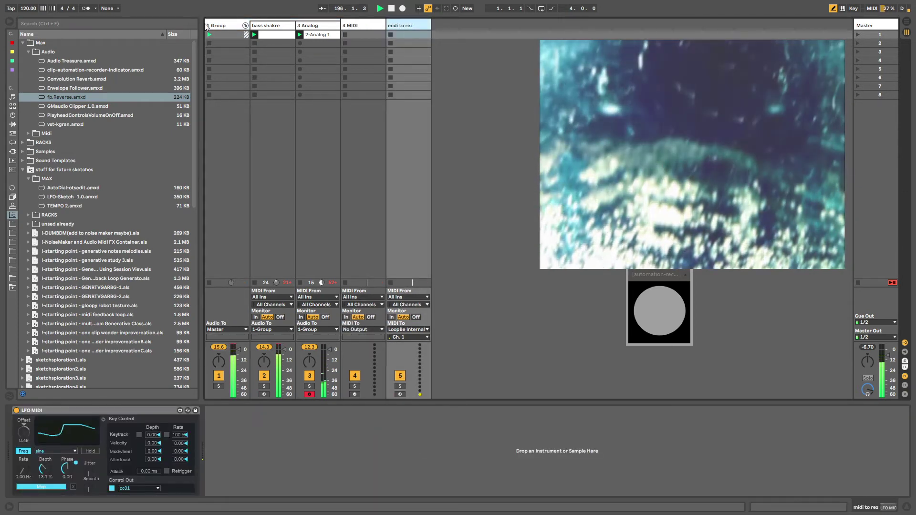
drag(399, 22, 207, 27)
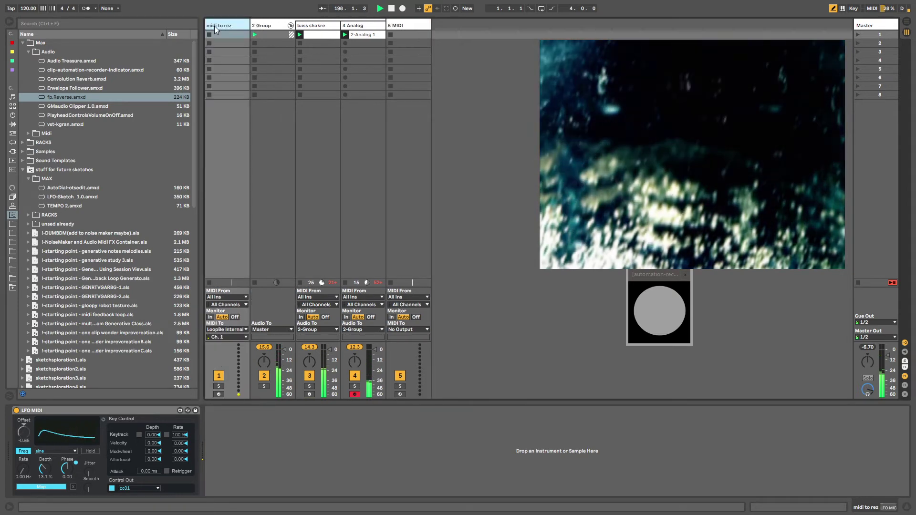
click(413, 26)
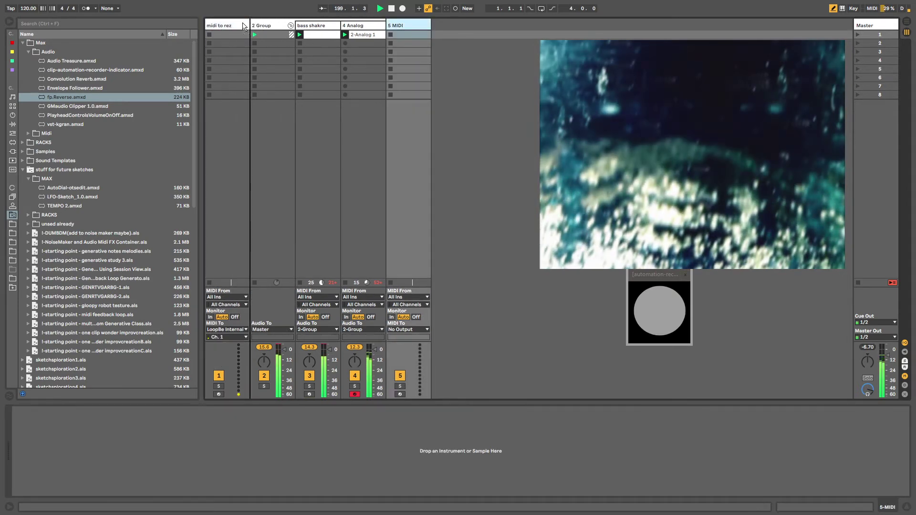
drag(207, 25, 207, 25)
drag(283, 25, 437, 22)
click(219, 21)
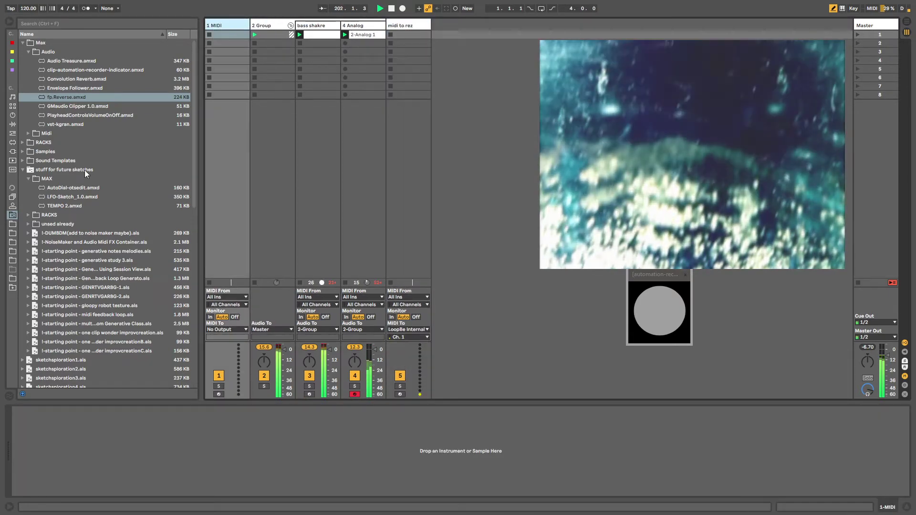
Load the fp.Reverse device onto the 1 MIDI track and insert a Gate in front of it
click(62, 96)
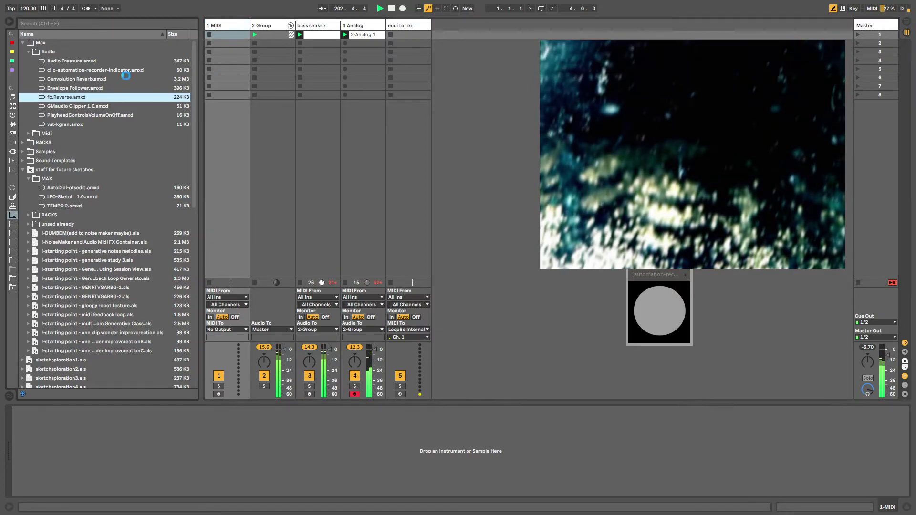
click(13, 126)
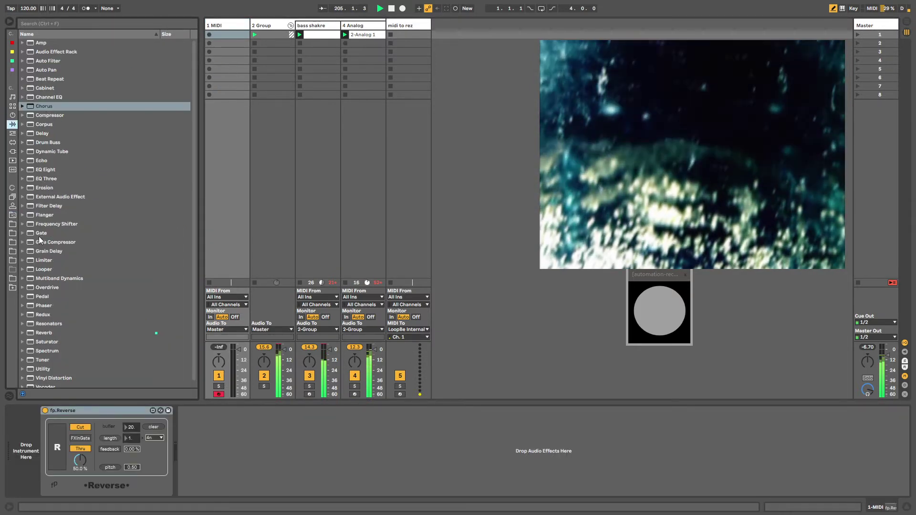
drag(39, 235, 37, 417)
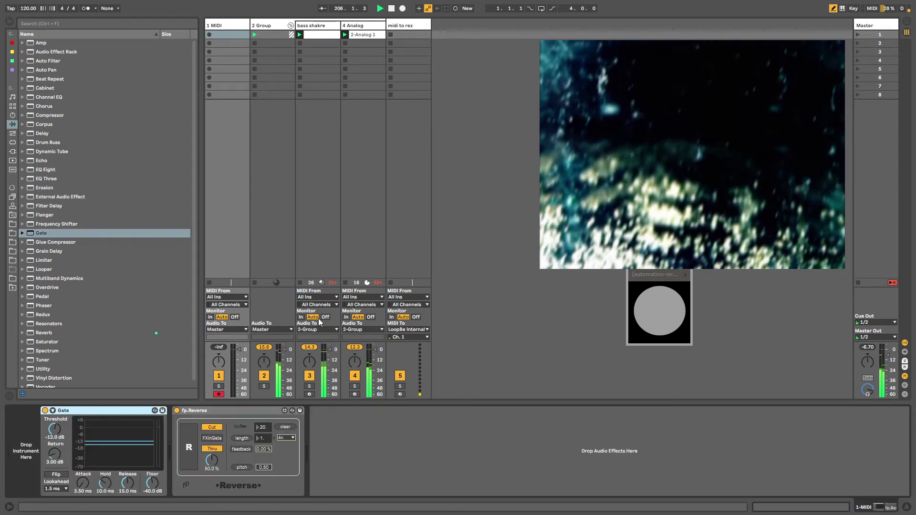
Hide the tracks' input/output section, then sidechain the Gate from 2-Group Post FX with sidechain listening enabled
click(905, 342)
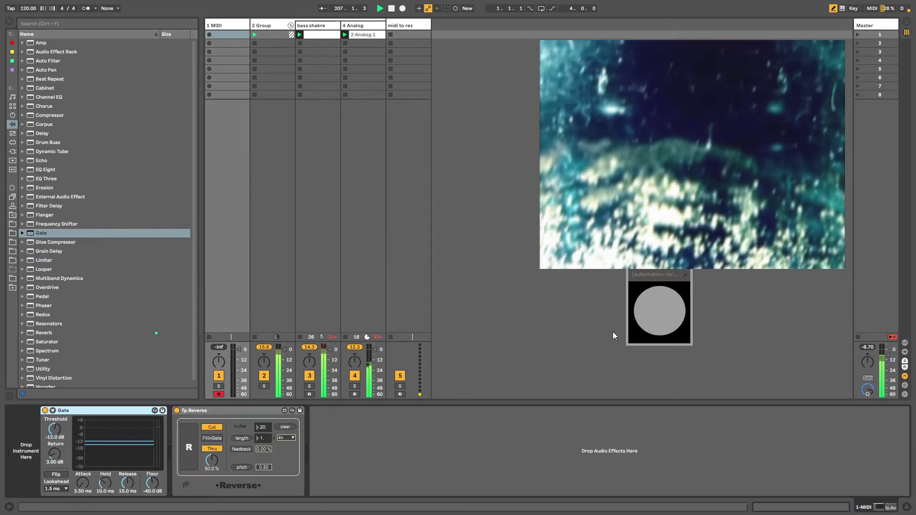
click(52, 410)
click(60, 420)
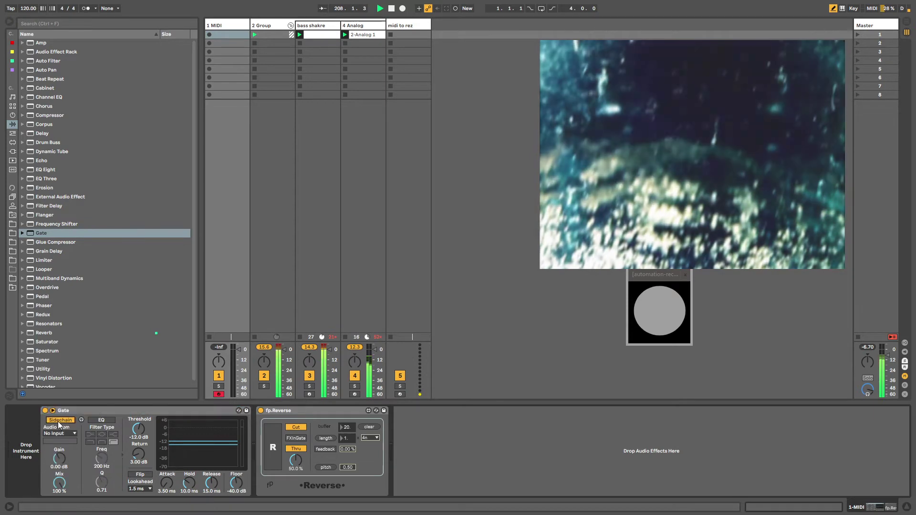
click(58, 434)
click(53, 441)
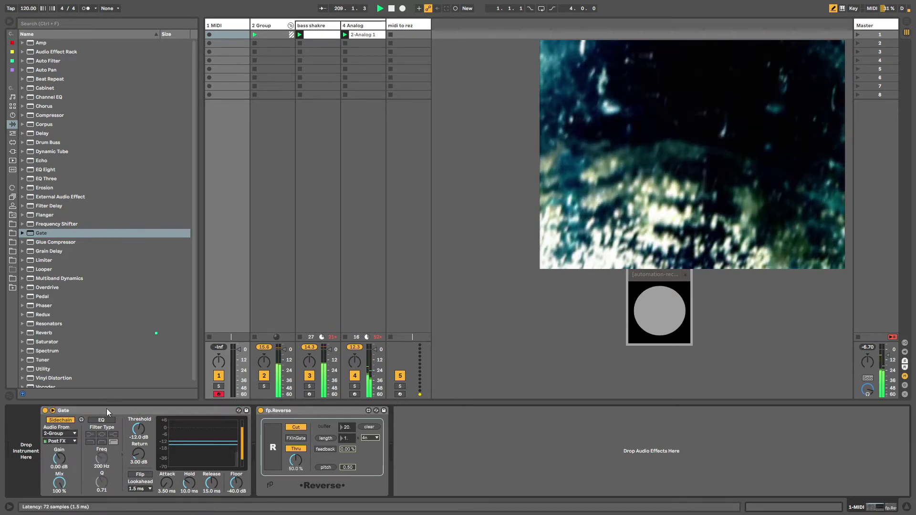
click(83, 420)
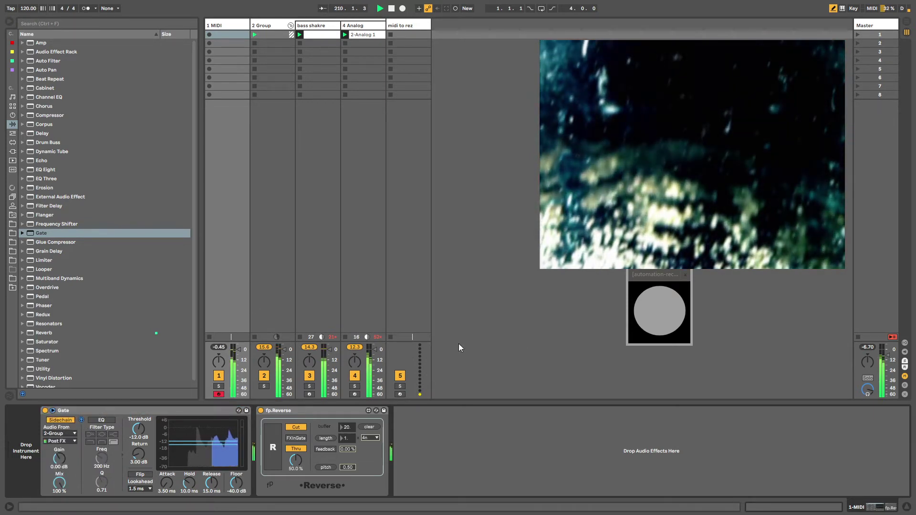
Create an empty MIDI clip in the first slot of the 1 MIDI track
click(258, 25)
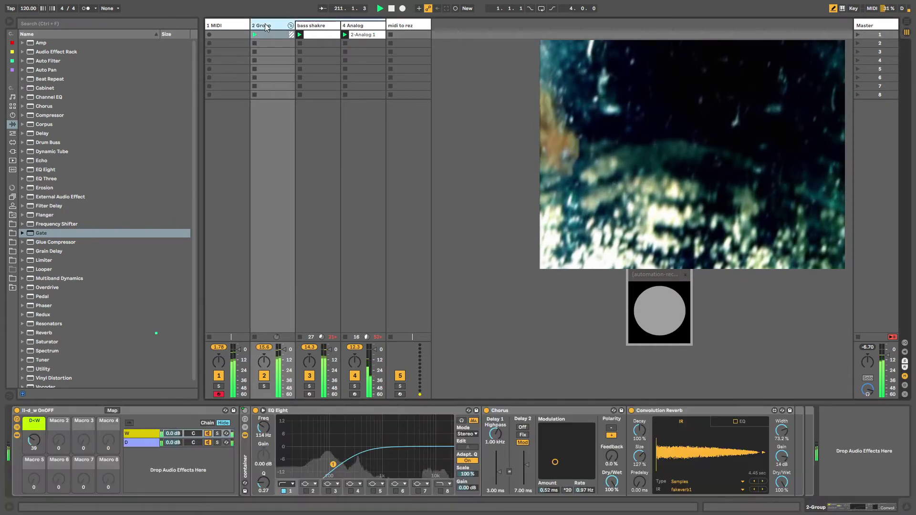
click(221, 25)
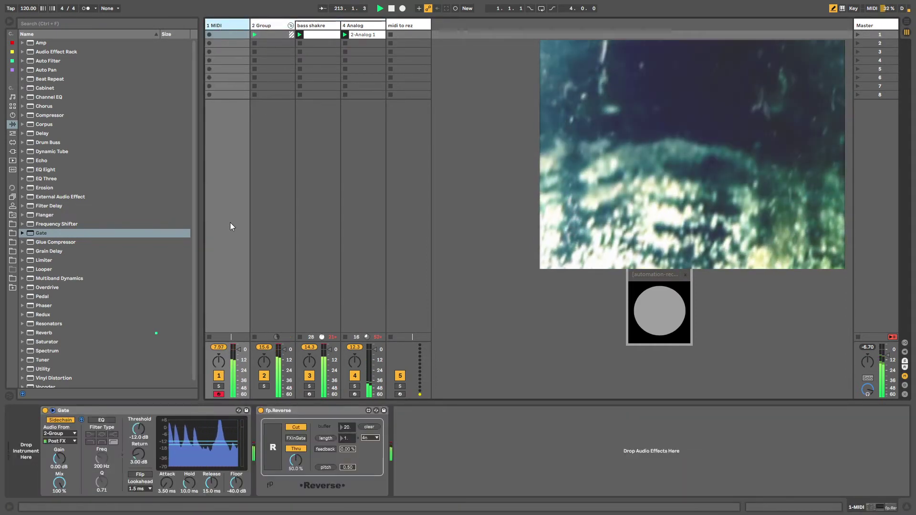
click(226, 35)
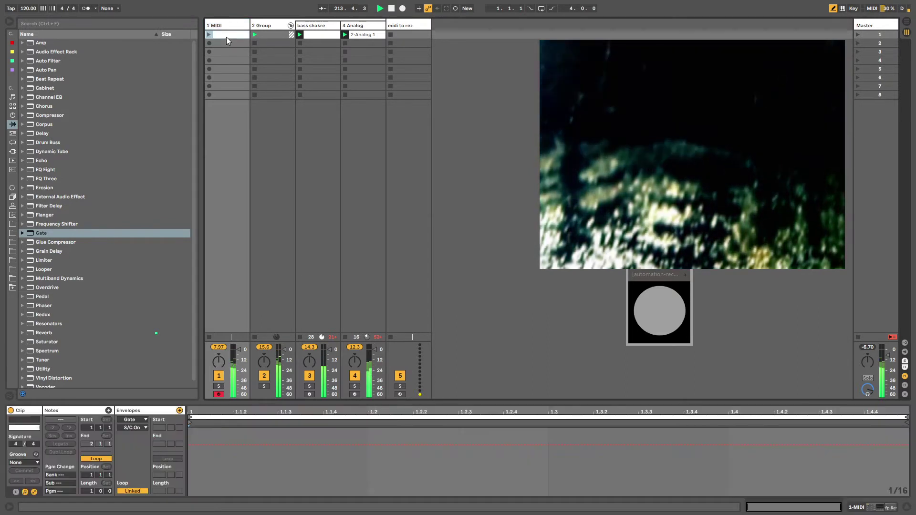
Rename the group track as << and the 1 MIDI track as FX, and launch the FX track's empty clip
shift+click(267, 27)
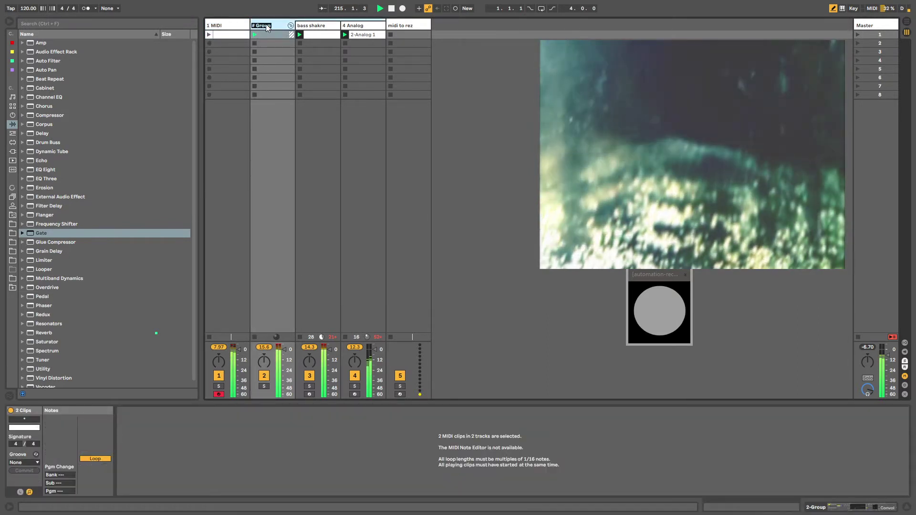
click(227, 29)
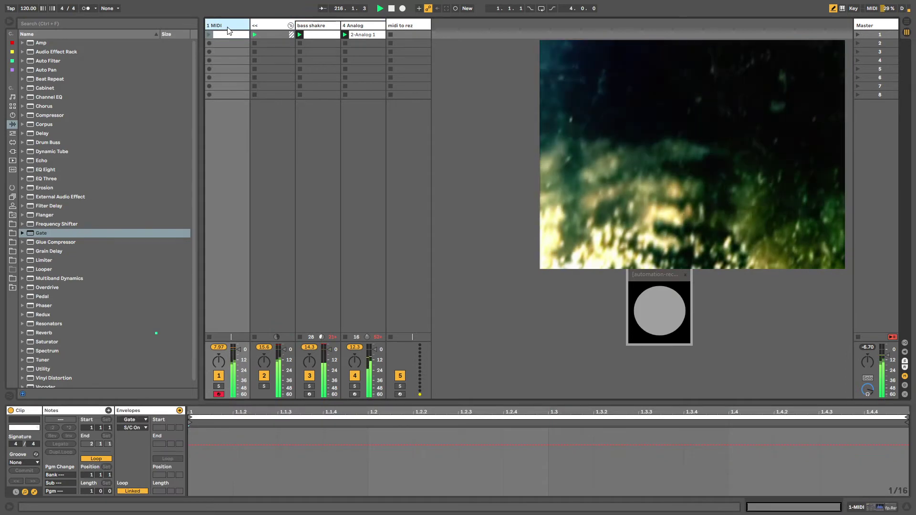
key(Return)
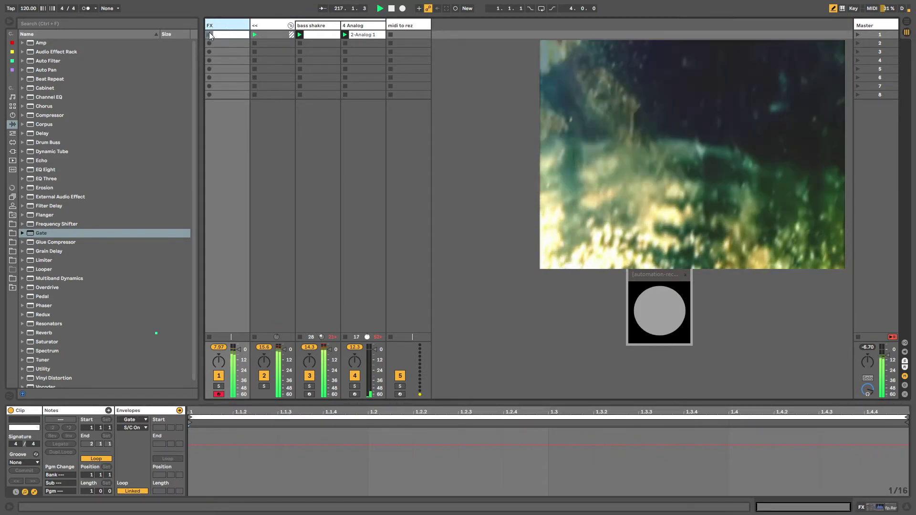
click(209, 35)
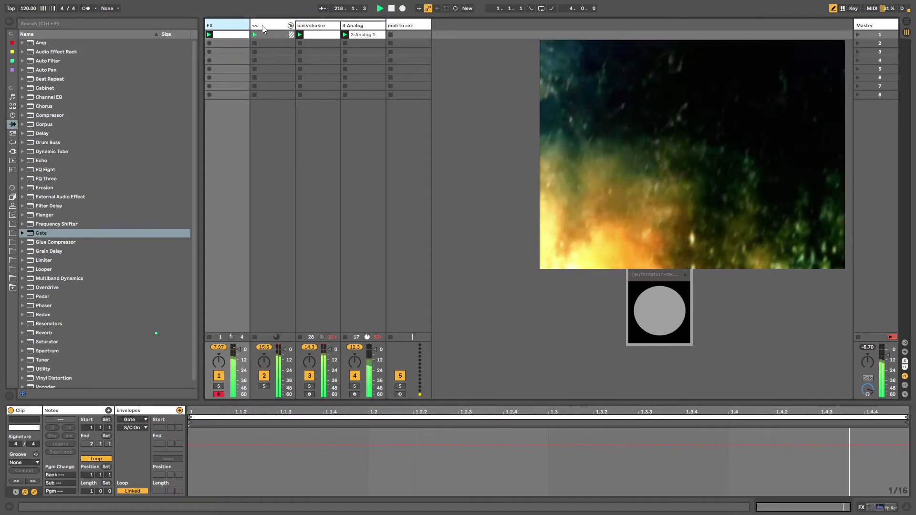
Show the FX track's devices, set the fp.Reverse length unit to 1n, and trigger the reverse to audition it
double_click(264, 29)
click(234, 27)
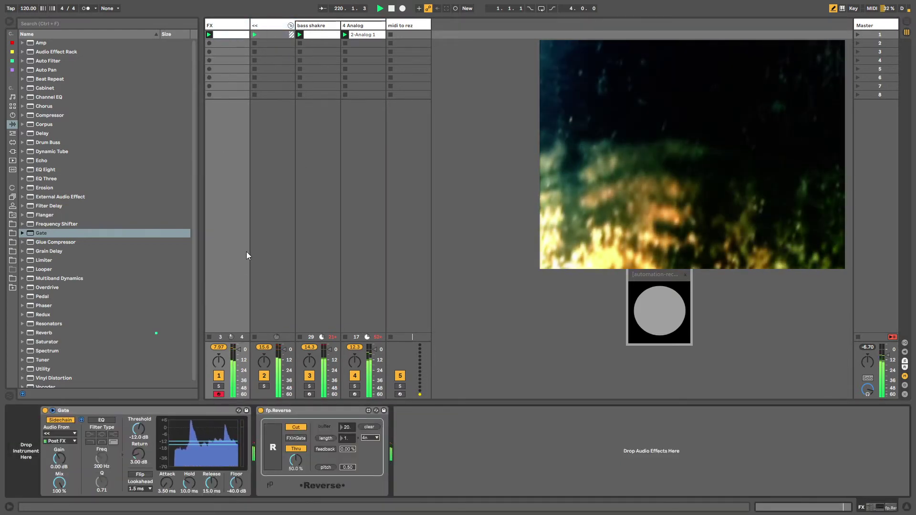
click(273, 446)
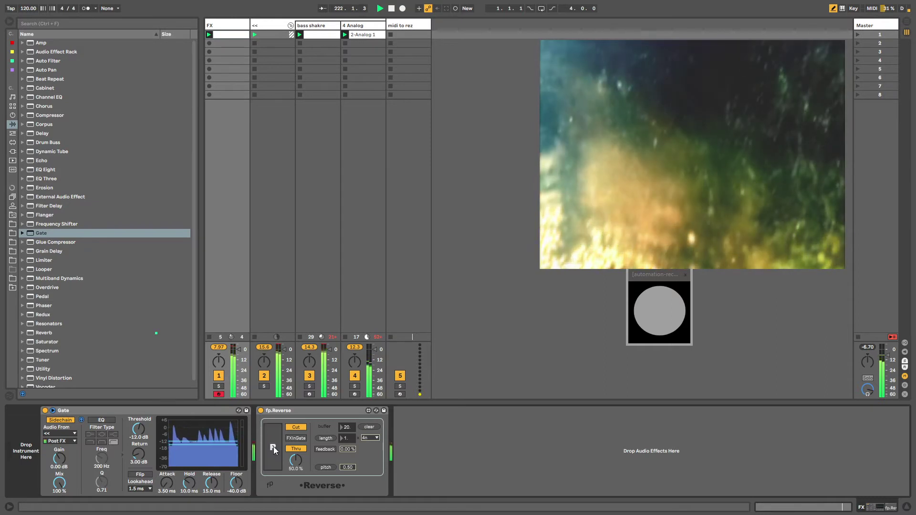
click(273, 446)
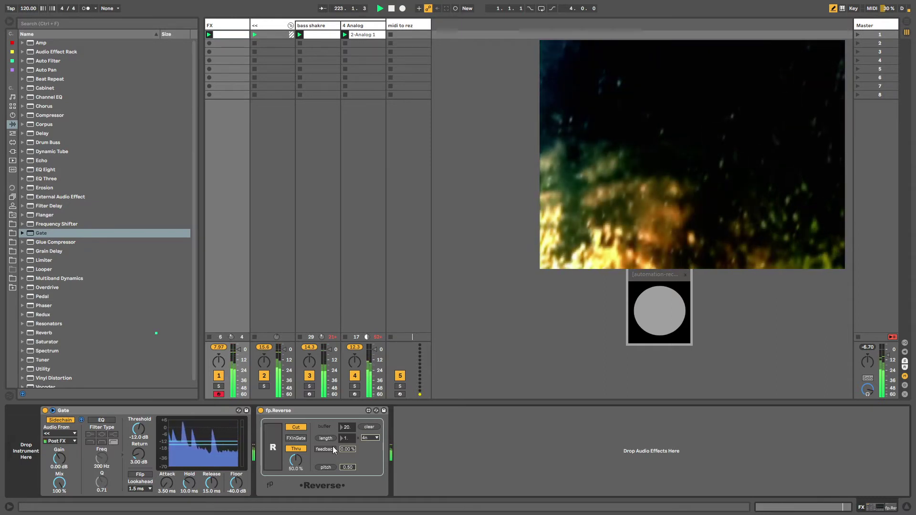
click(367, 438)
click(367, 514)
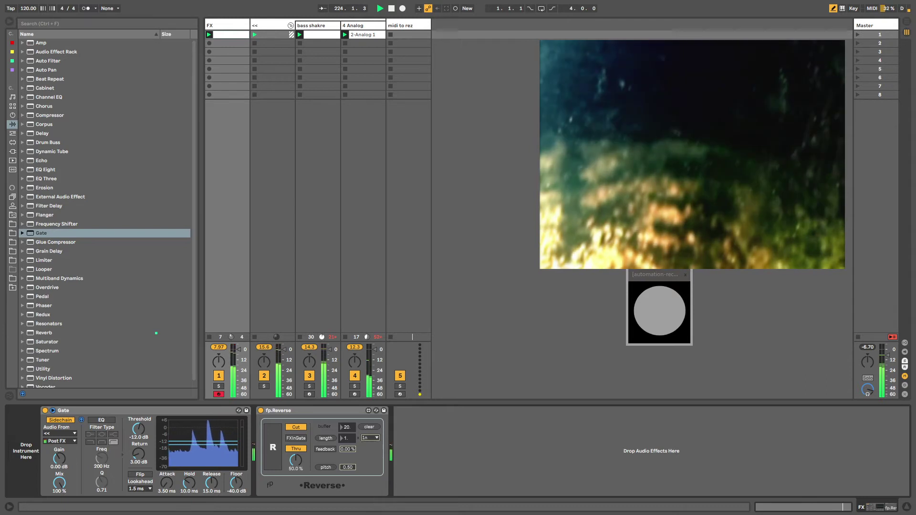
click(272, 451)
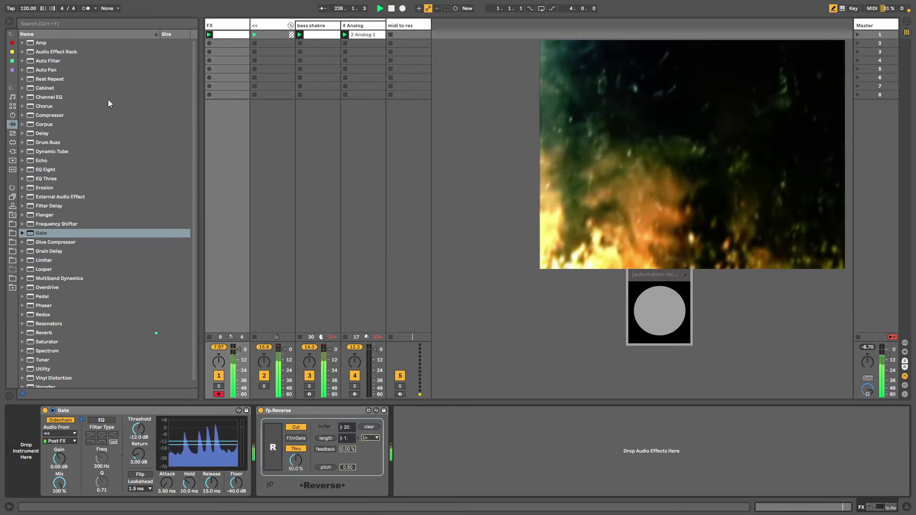
click(274, 447)
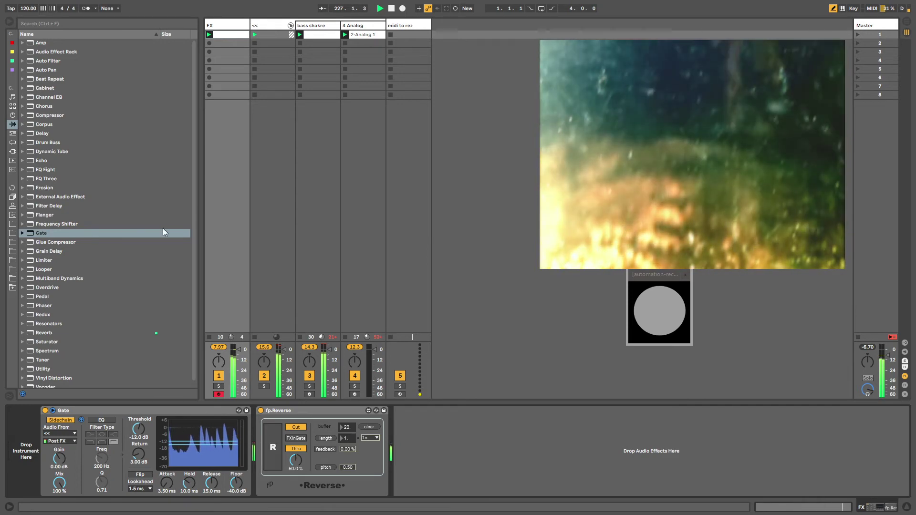
Insert an Audio Effect Rack after the Gate, move fp.Reverse into its container, and set the D<W macro to 61
drag(60, 52, 260, 461)
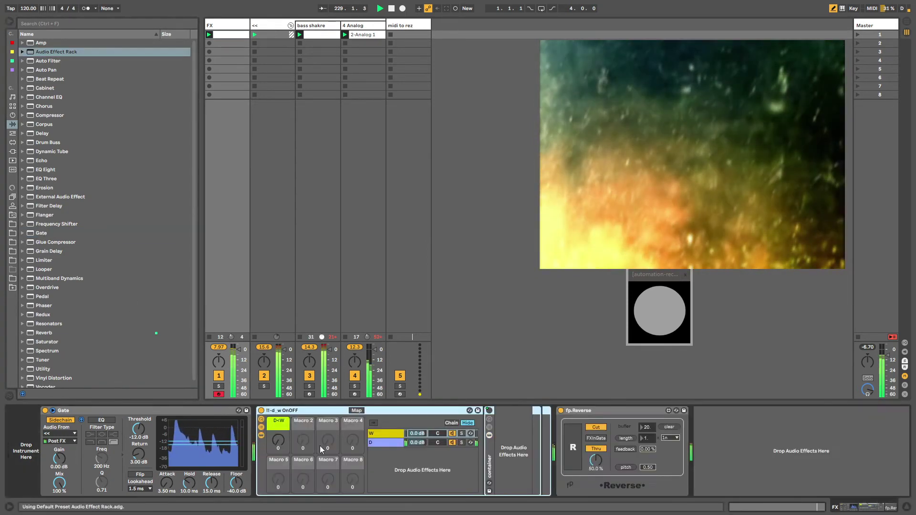
drag(588, 411, 507, 419)
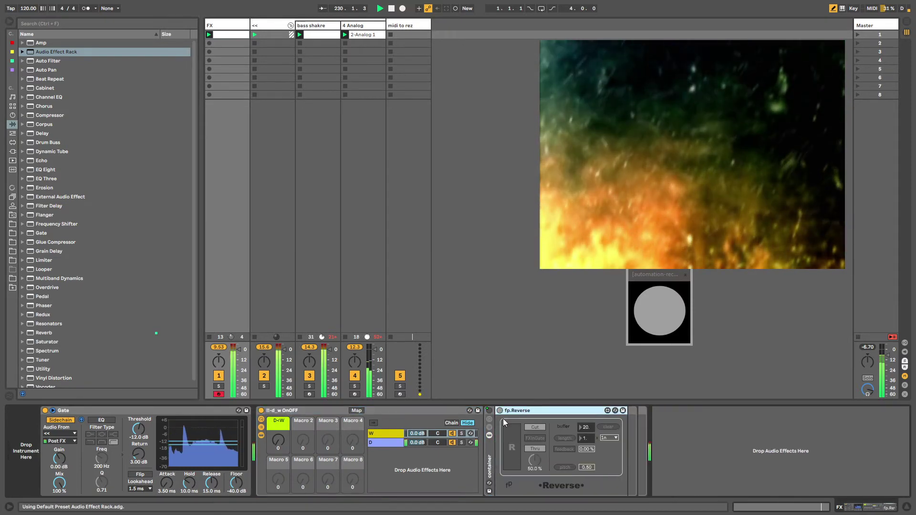
drag(279, 439, 279, 424)
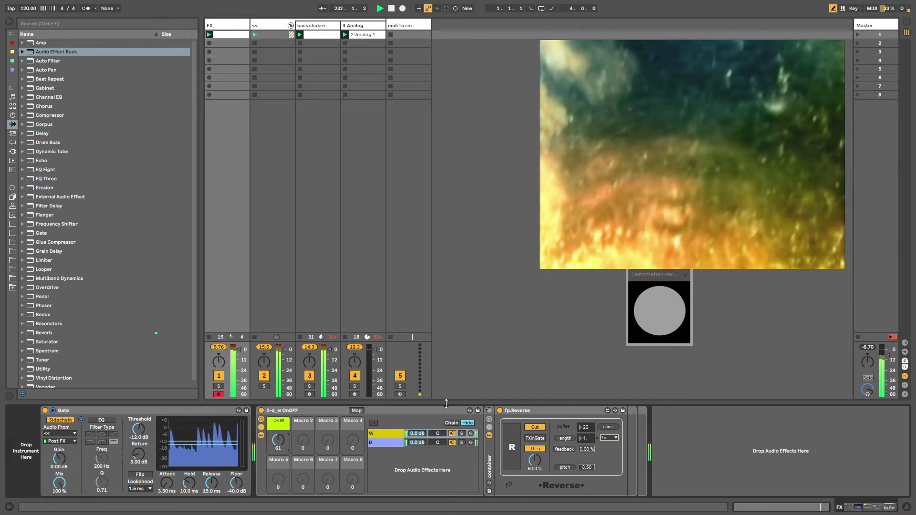
Map the fp.Reverse trigger to the container's second macro, and map that macro to the outer rack's Macro 2
click(489, 419)
click(570, 411)
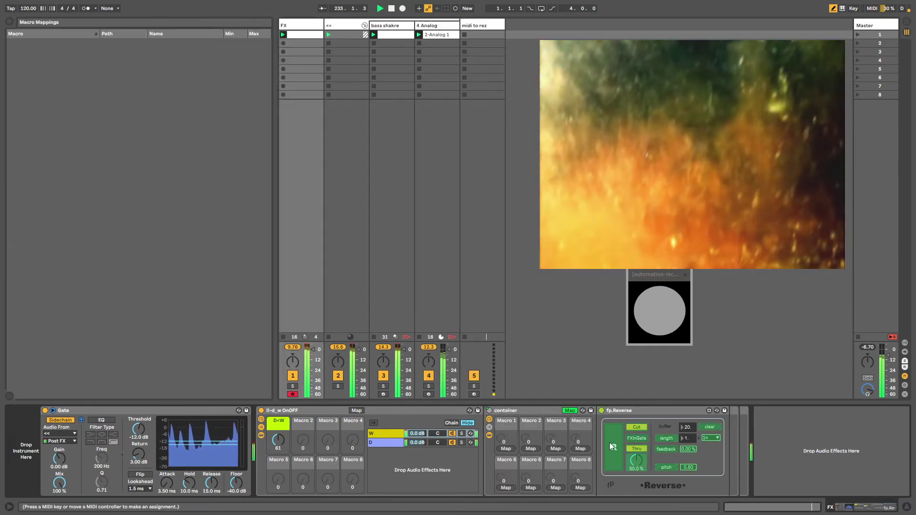
click(527, 450)
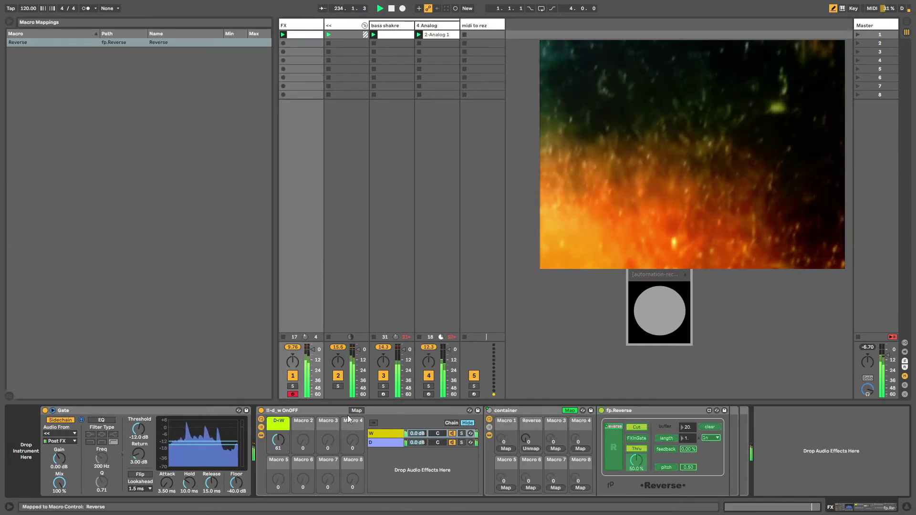
click(355, 410)
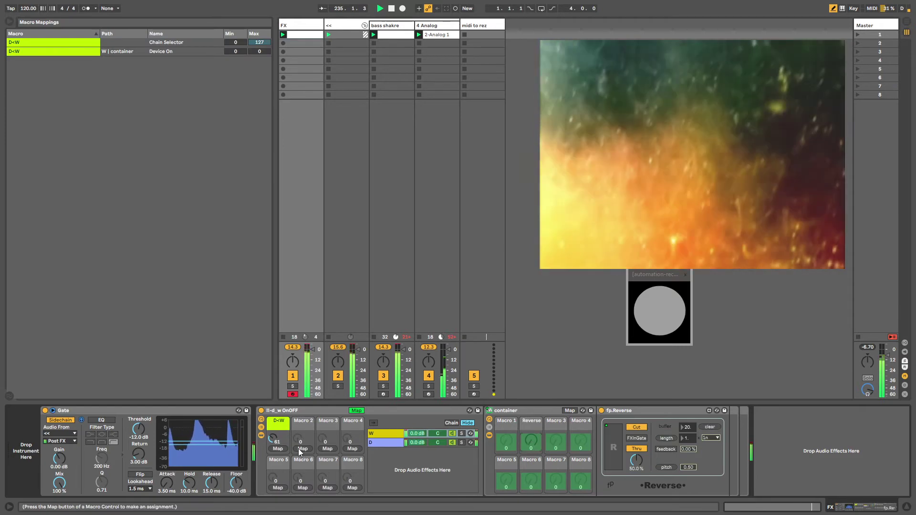
click(300, 448)
click(355, 410)
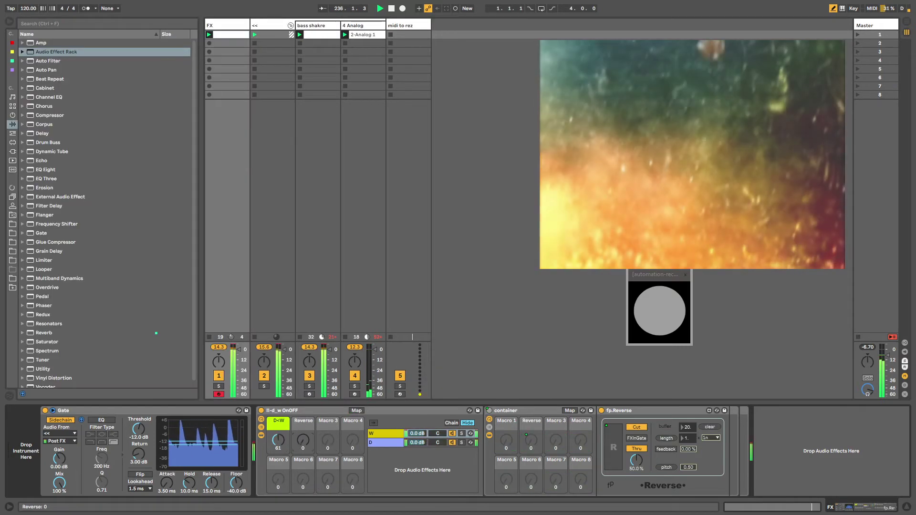
Rename the outer effect rack on the FX track as Reverse
mouse_move(302, 439)
mouse_down()
mouse_move(303, 380)
mouse_move(303, 439)
mouse_up()
click(285, 410)
key(ctrl+r)
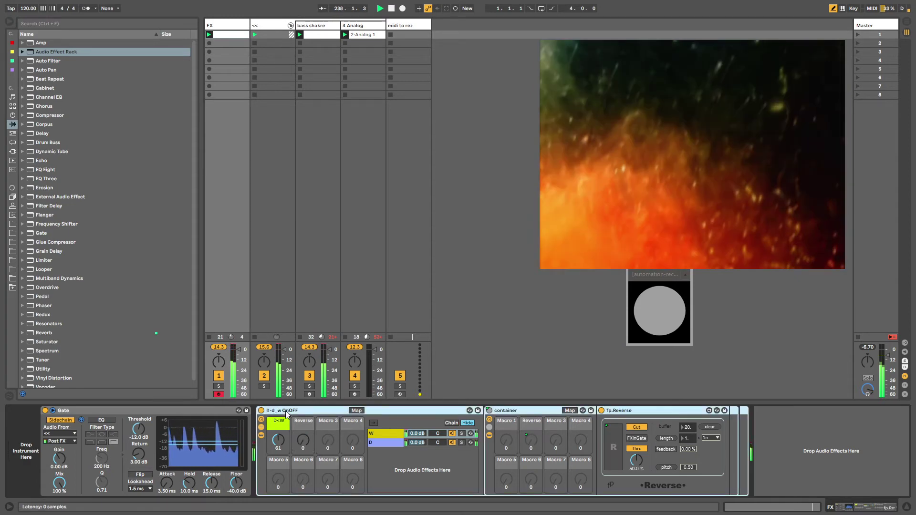
text(Reverse)
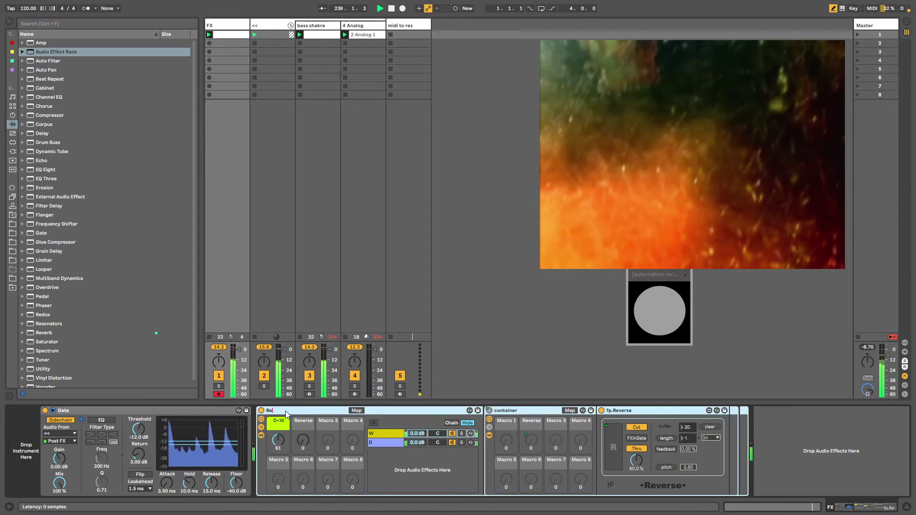
key(Return)
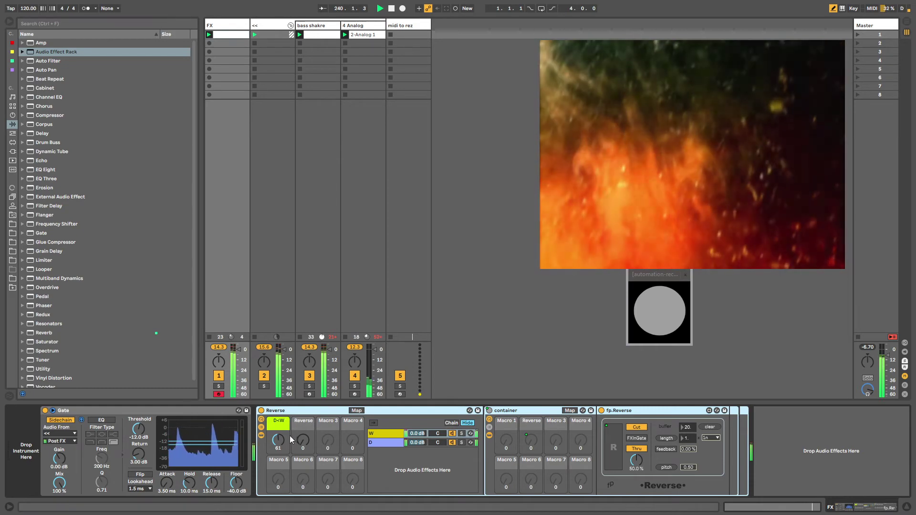
Audition the Reverse rack by sweeping its Reverse macro to 127, with the D<W macro set to 58
click(302, 439)
drag(302, 439, 302, 484)
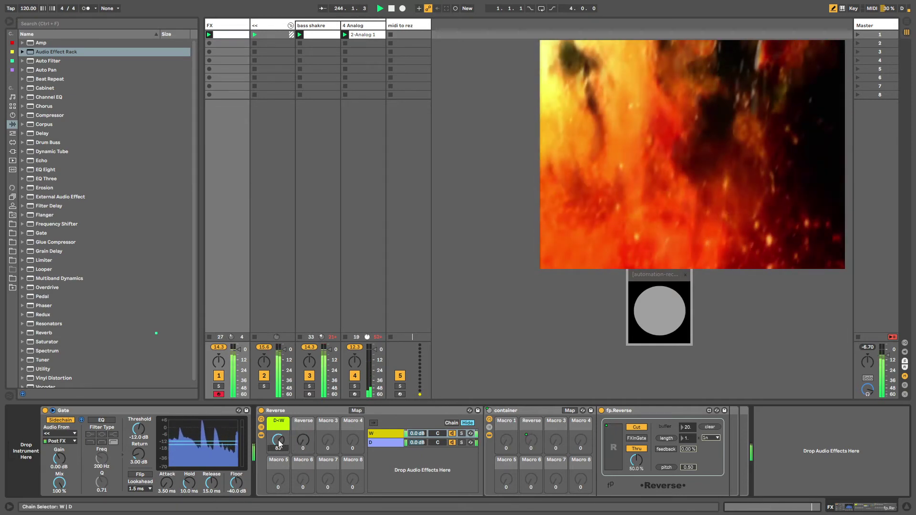
drag(303, 440, 302, 382)
key(ctrl+shift+F9)
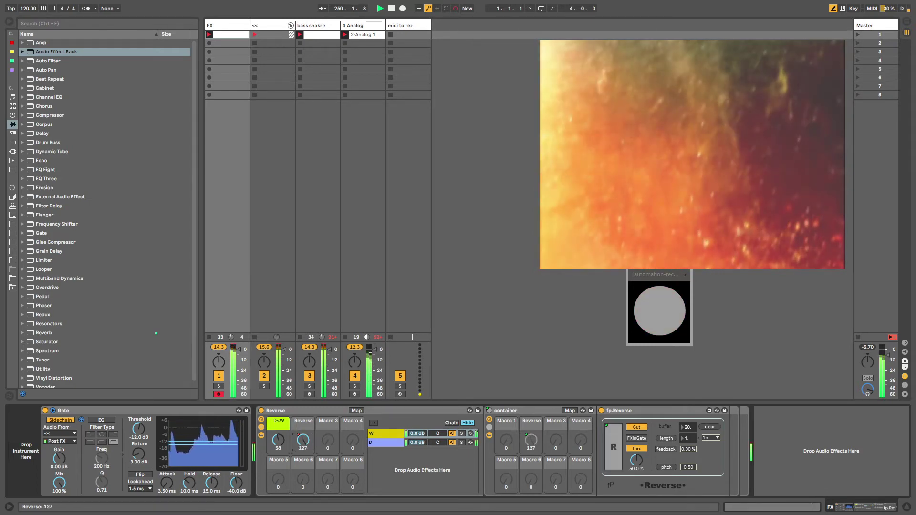
drag(302, 382, 301, 437)
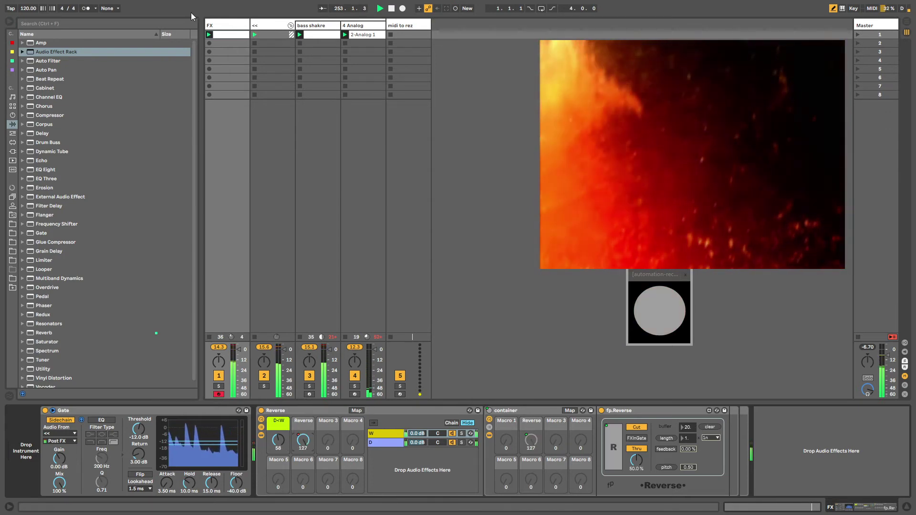
Rename the << track's effect rack containing the EQ Eight, Chorus and Convolution Reverb as Fakeverb
click(271, 25)
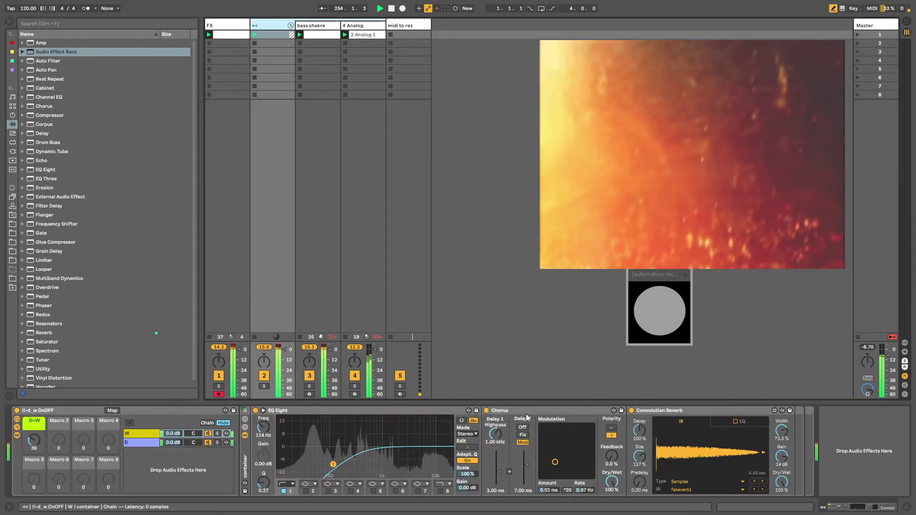
click(657, 411)
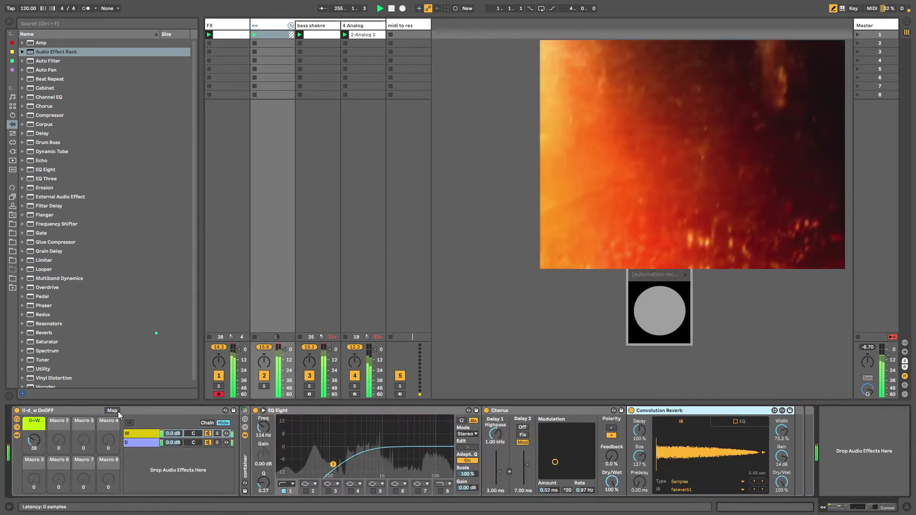
click(69, 411)
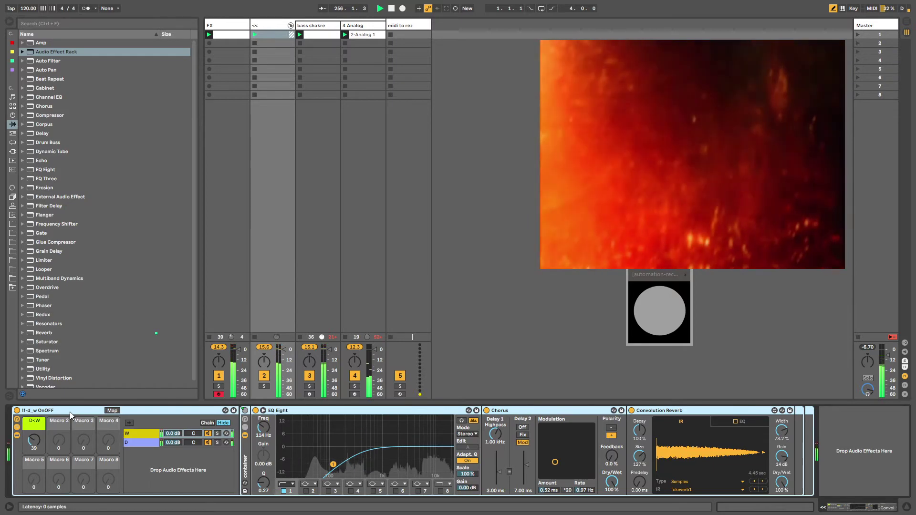
key(ctrl+r)
text(Fake)
key(Return)
text(verb)
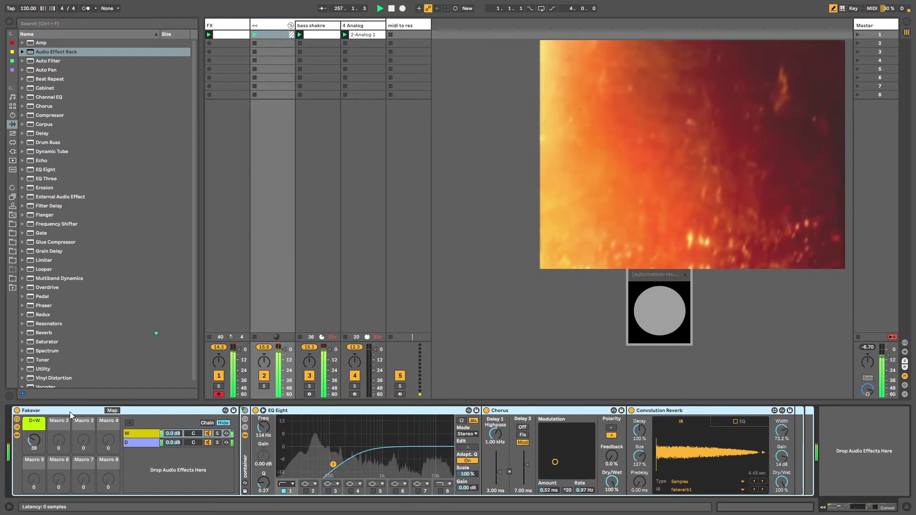
key(Return)
Place the Fakeverb rack after the Reverse rack on the FX track and set its D<W macro to 50
drag(53, 410, 801, 472)
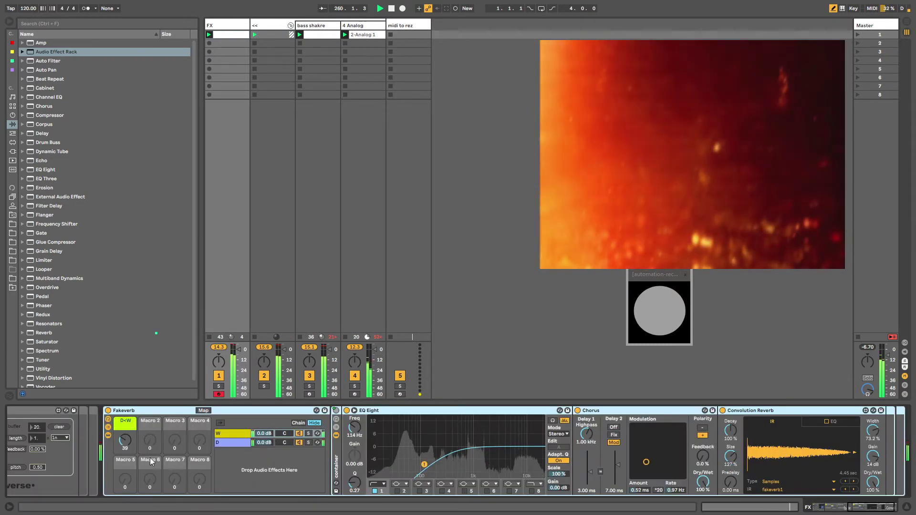
mouse_move(126, 442)
mouse_down()
mouse_move(126, 401)
mouse_move(127, 437)
mouse_up()
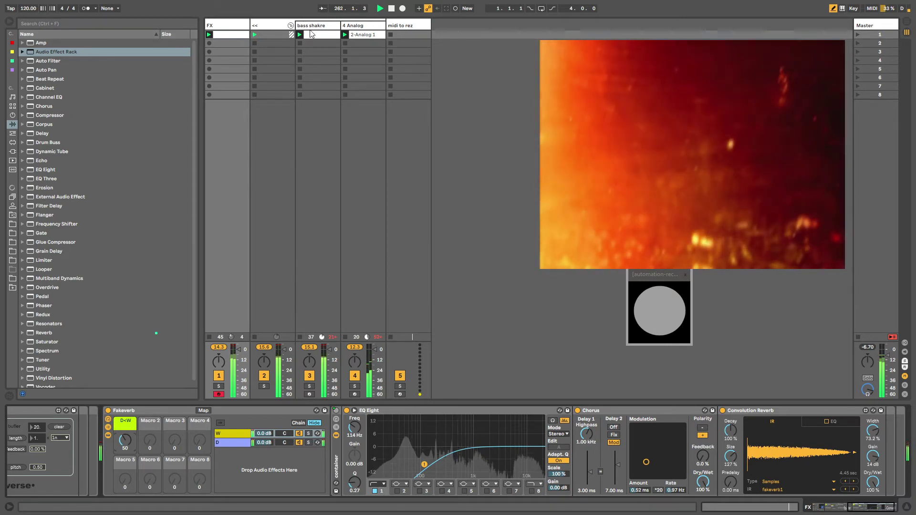
Add a Compressor at the end of 4 Analog, sidechained from bass shakre Post FX, with ratio 3.41:1, release 440 ms and threshold -10.5 dB
click(351, 34)
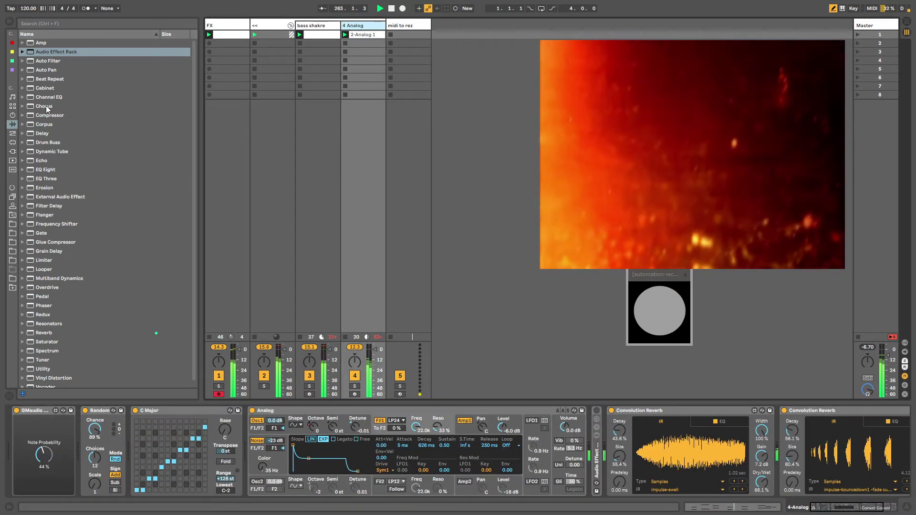
drag(46, 115, 810, 449)
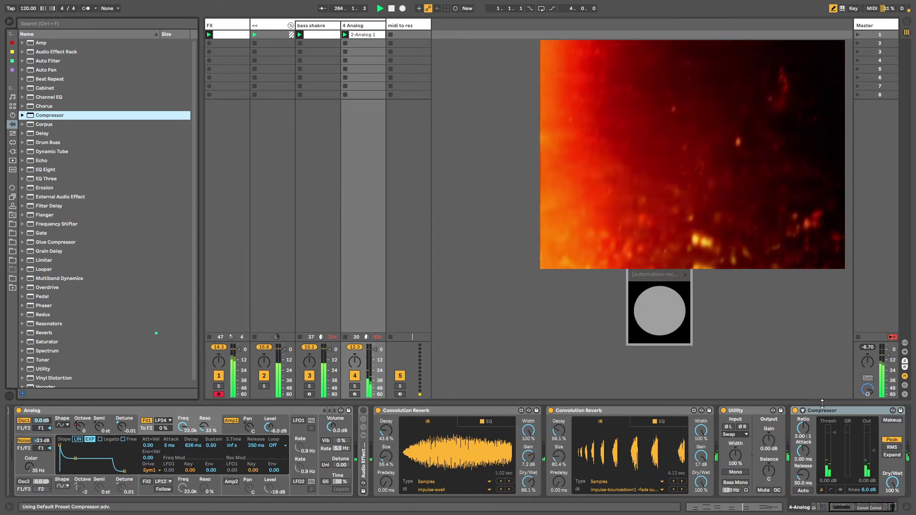
click(803, 410)
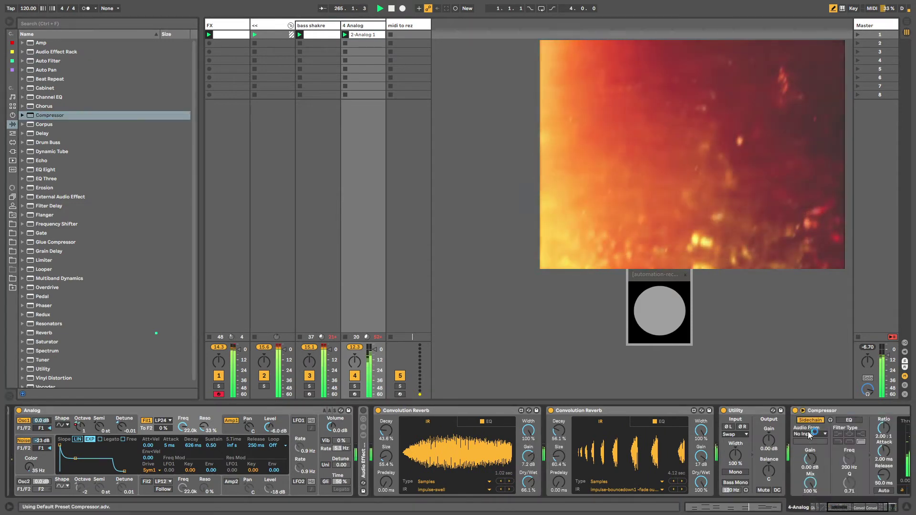
click(808, 433)
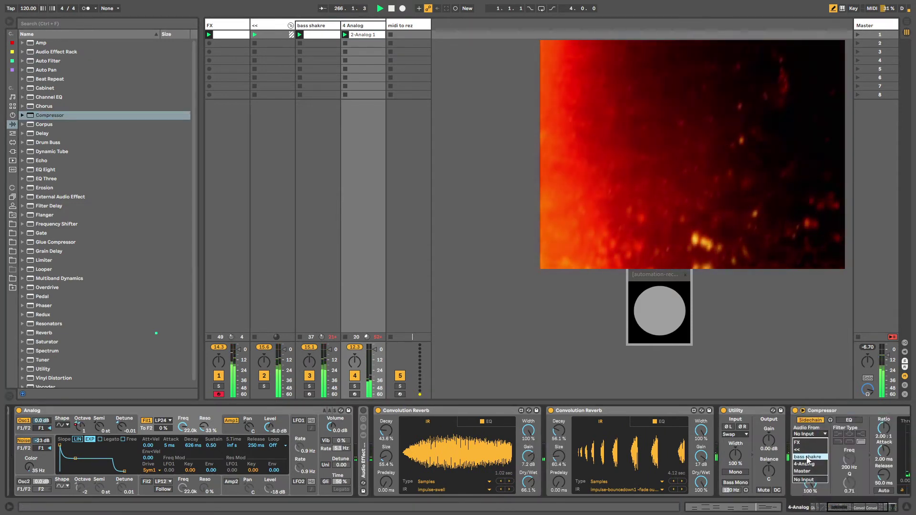
click(809, 461)
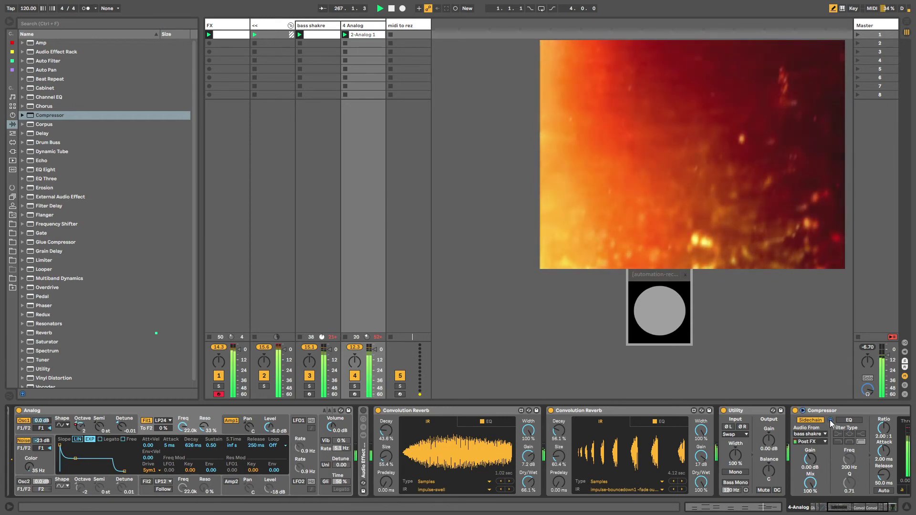
drag(832, 507, 844, 505)
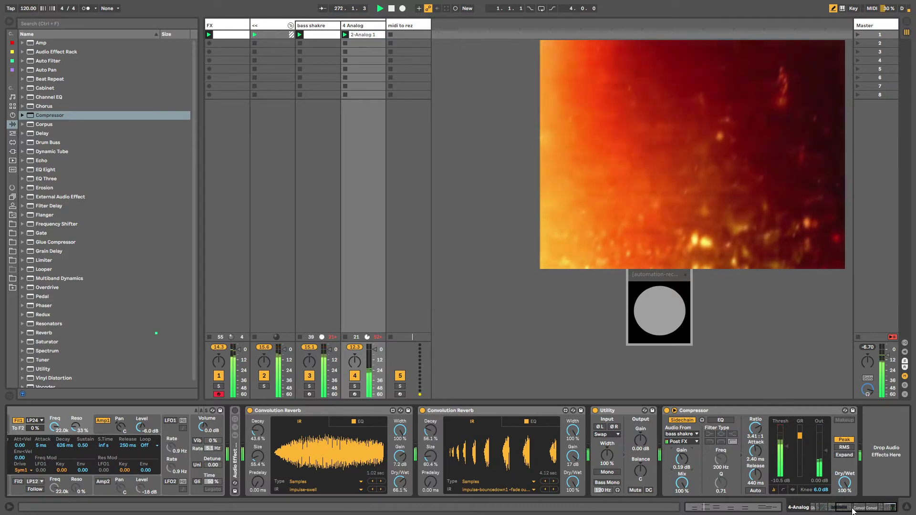
Add an Auto Pan to bass shakre with amount 97.6% and rate 0.40 Hz, placed before the Envelope Follower
drag(853, 509, 814, 509)
click(314, 26)
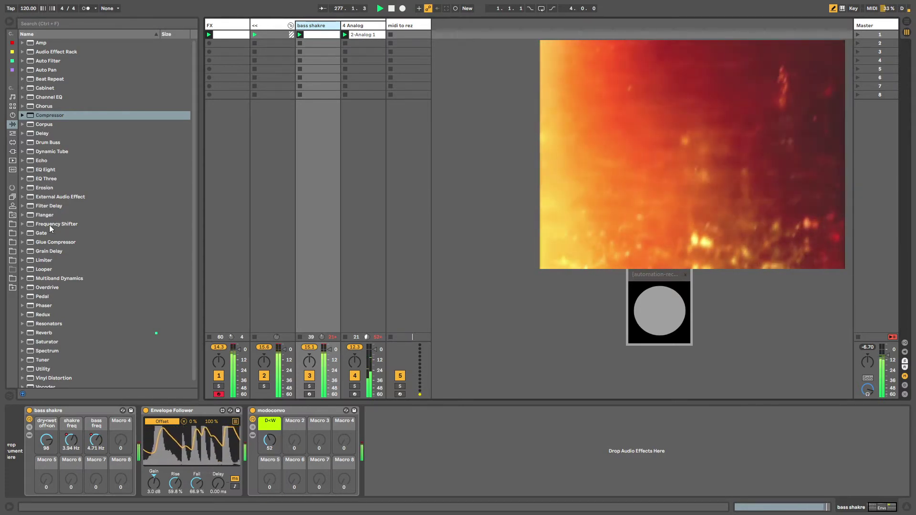
click(46, 70)
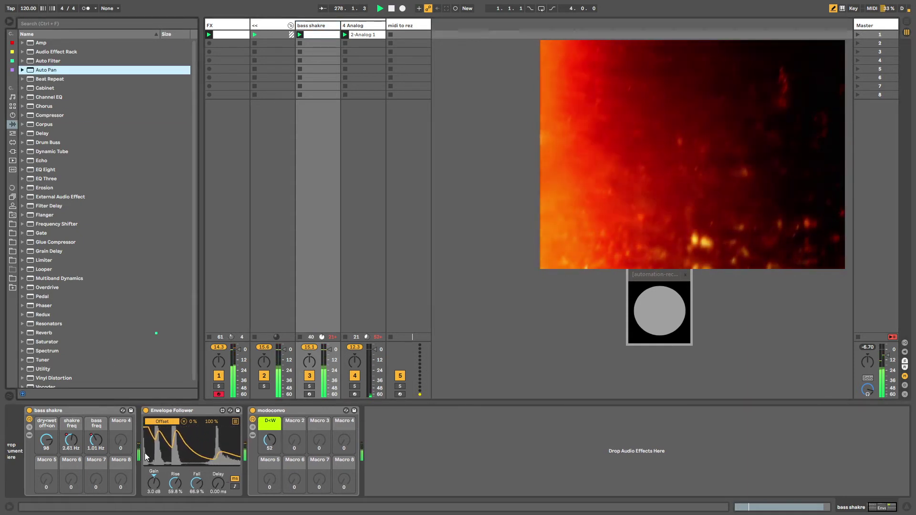
key(Return)
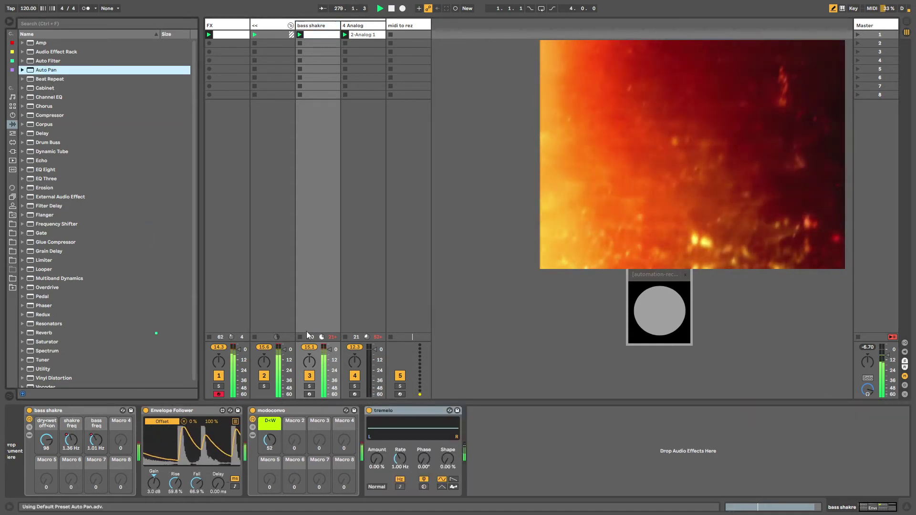
drag(378, 462, 400, 469)
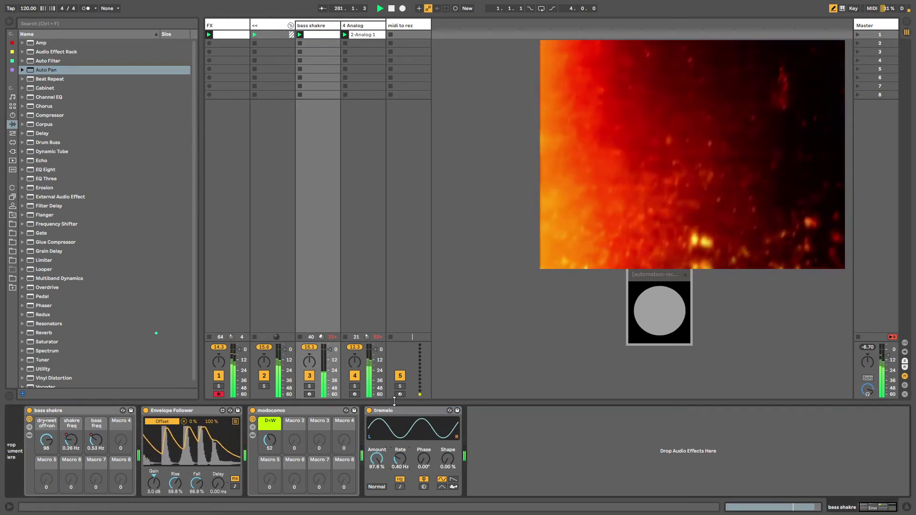
drag(391, 409, 139, 432)
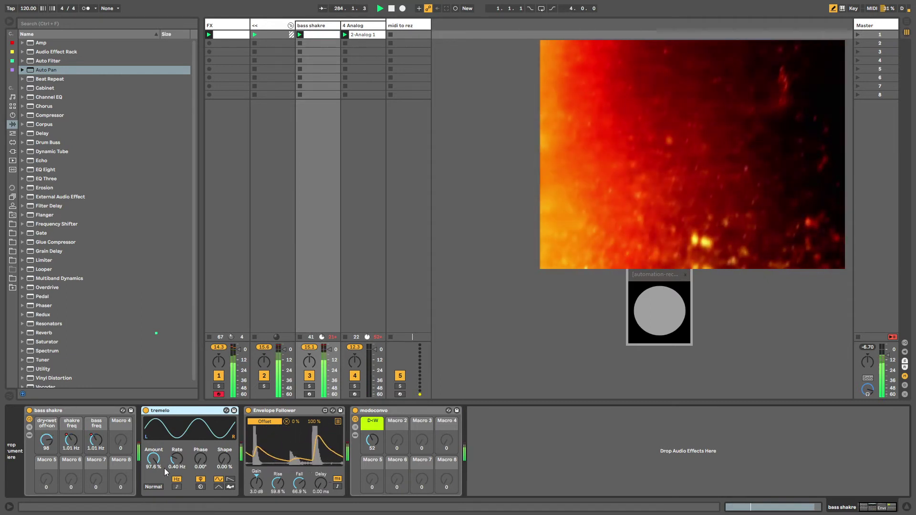
Insert a MIDI track between 4 Analog and midi to rez and load Operator on it
click(407, 25)
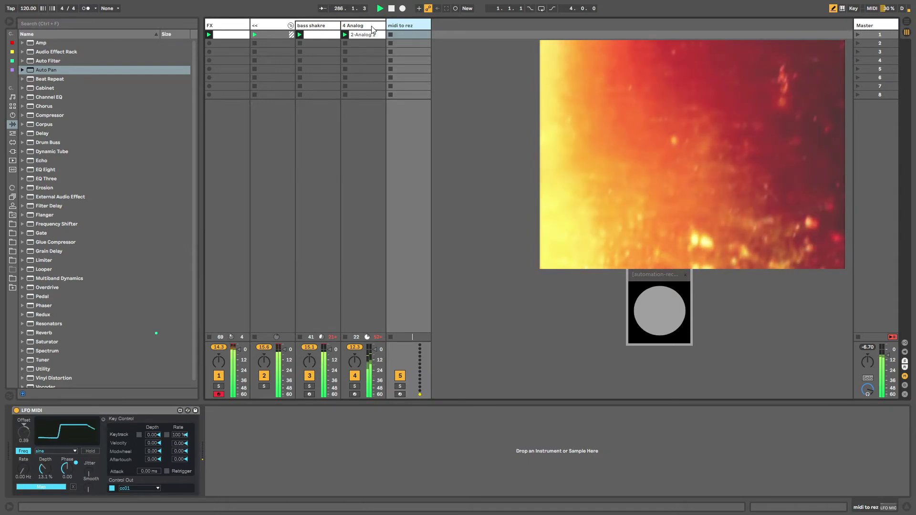
key(ctrl+shift+t)
drag(451, 25, 388, 24)
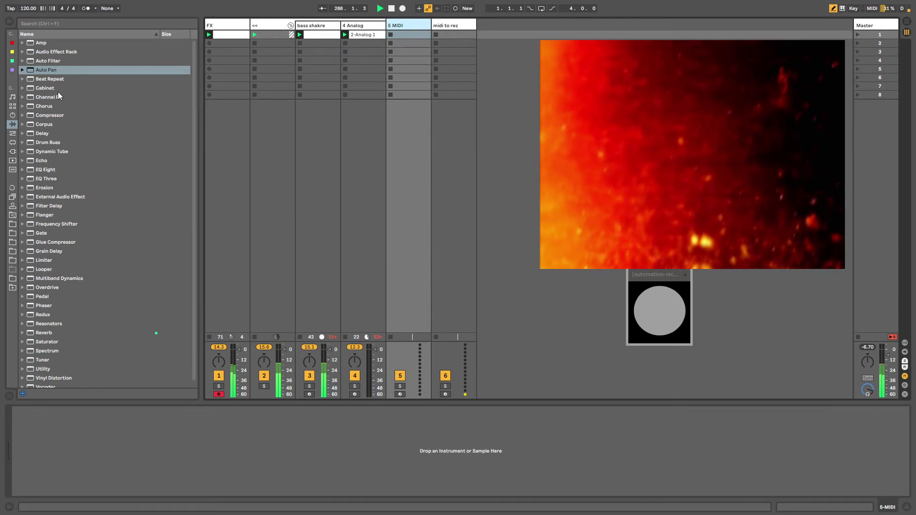
click(12, 115)
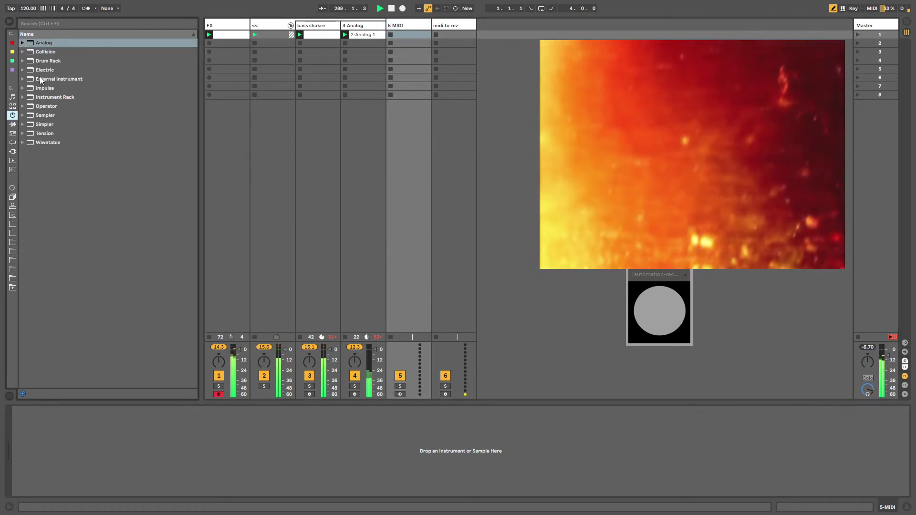
drag(45, 107, 308, 124)
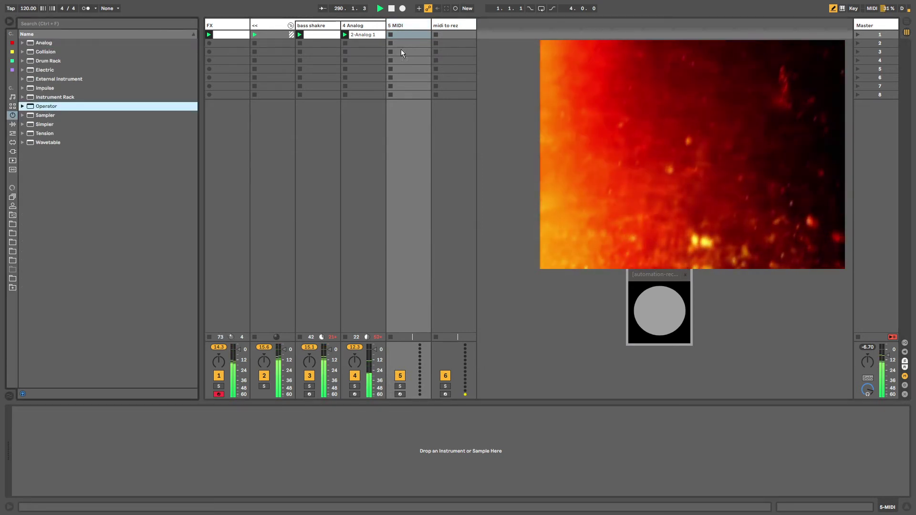
drag(400, 50, 403, 46)
Create a one-bar clip on the 5 Operator track with a C3 note spanning the whole bar
double_click(406, 34)
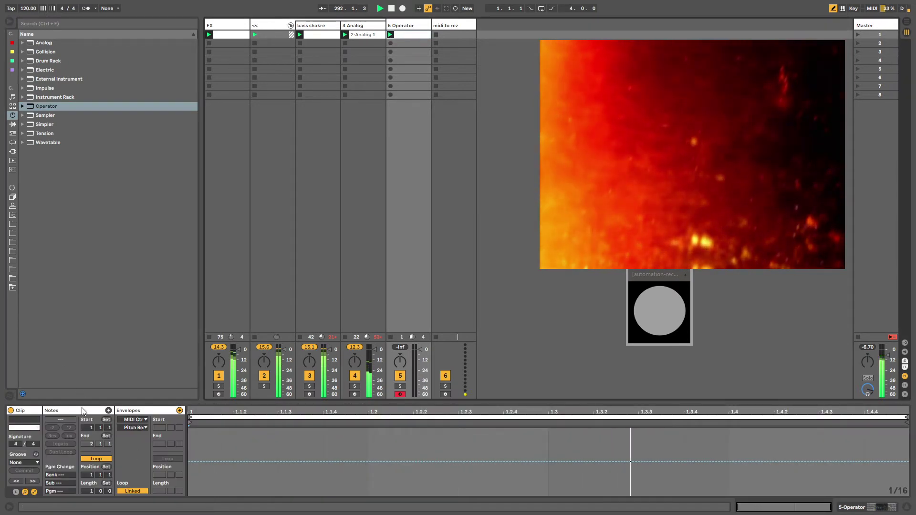
click(221, 473)
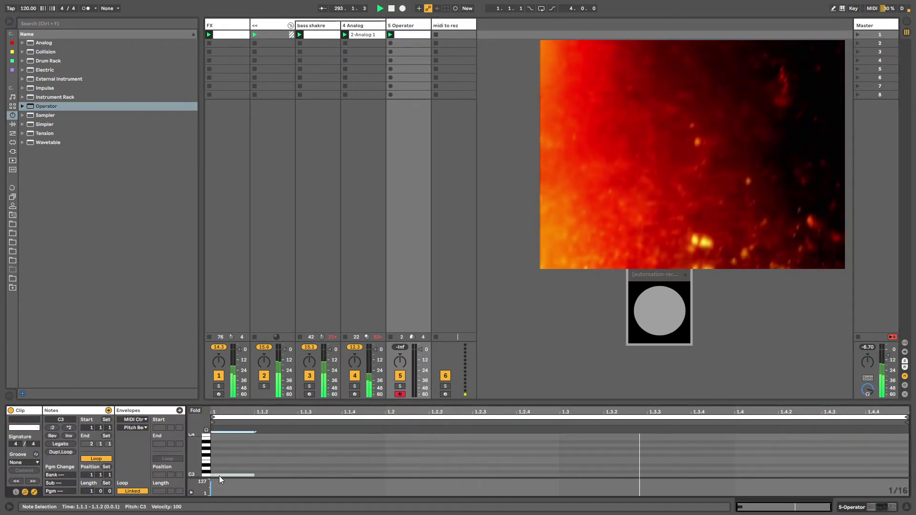
drag(274, 475, 870, 472)
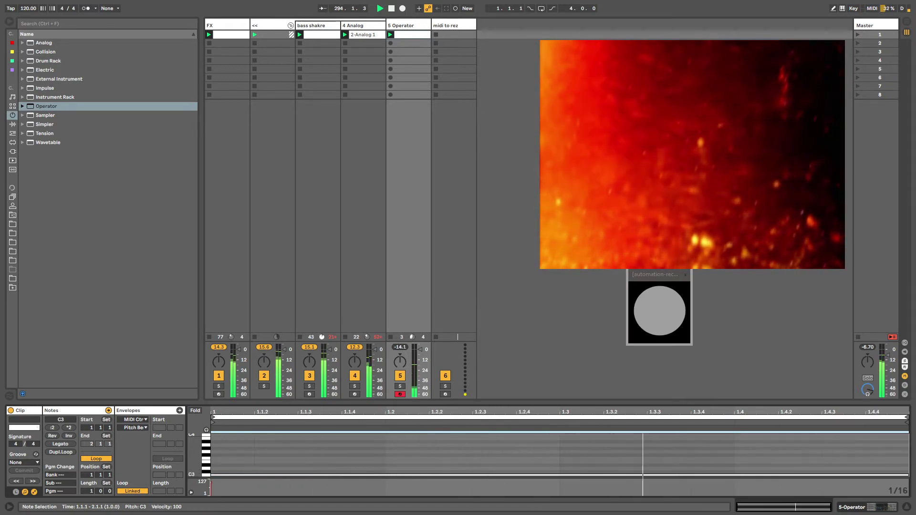
Add a Pitch MIDI effect before Operator and set its pitch to -24 st
key(shift+Tab)
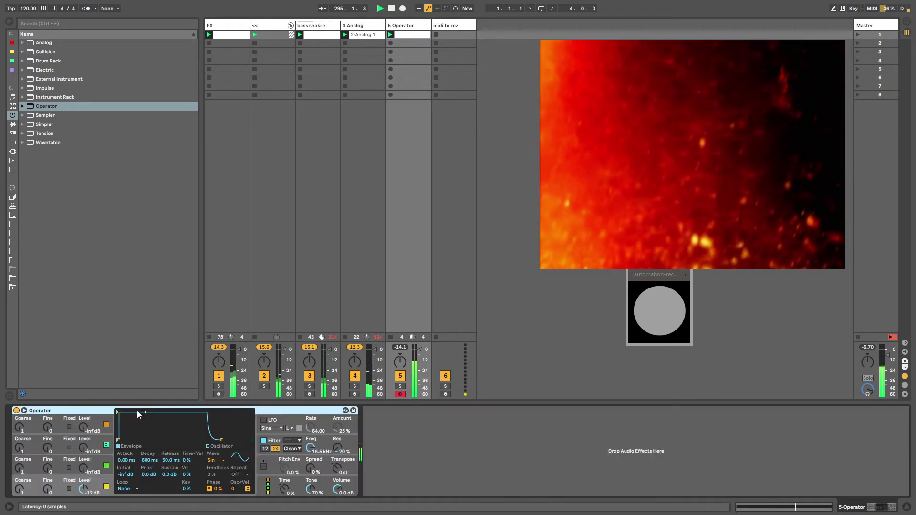
click(12, 142)
click(13, 124)
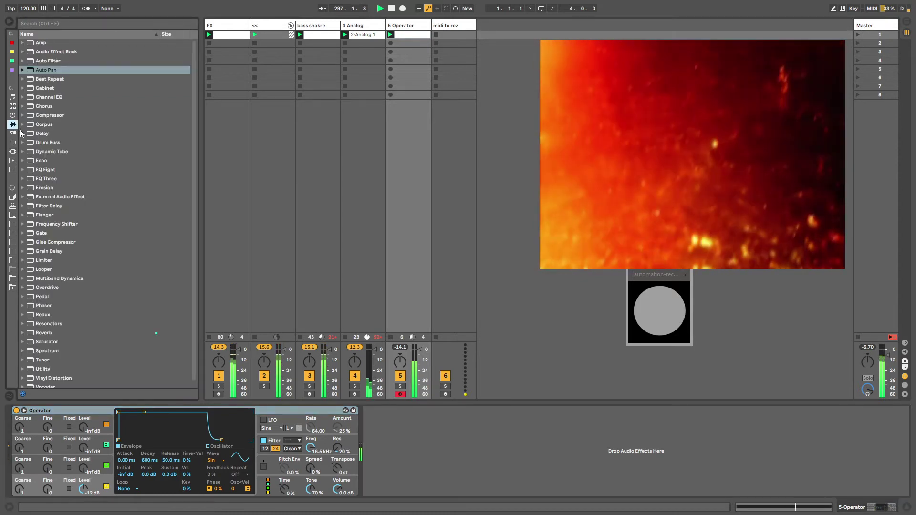
click(13, 115)
click(13, 133)
click(22, 87)
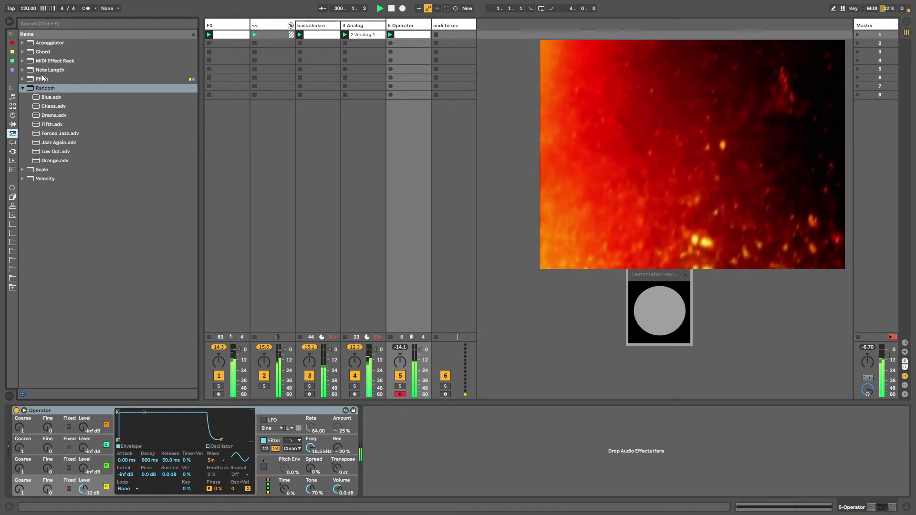
click(42, 79)
drag(21, 424, 27, 433)
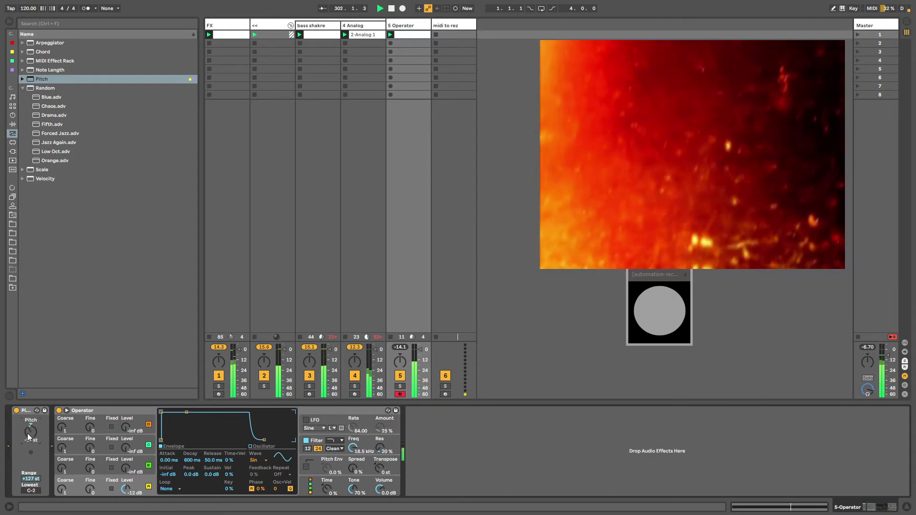
Add an Arpeggiator at rate 1/16 ahead of Operator, audition pitch shifts, and place Pitch after it at -24 st
click(48, 42)
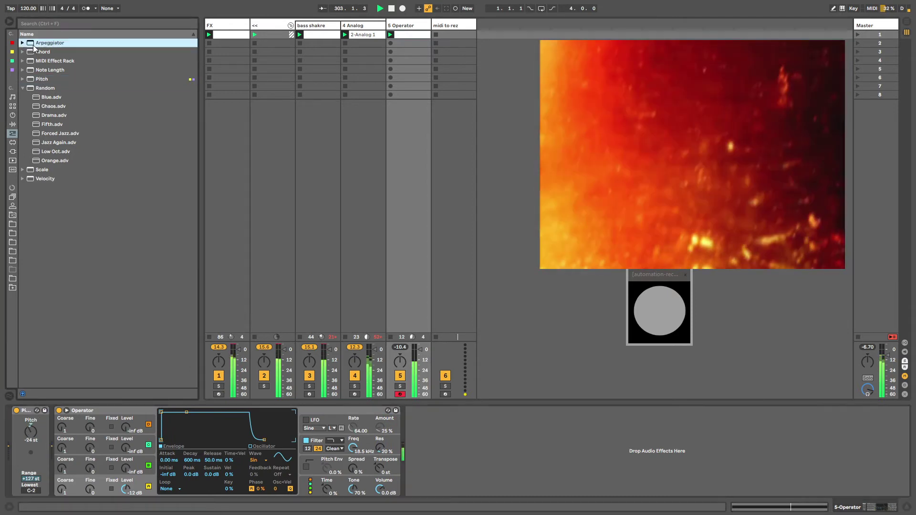
key(Return)
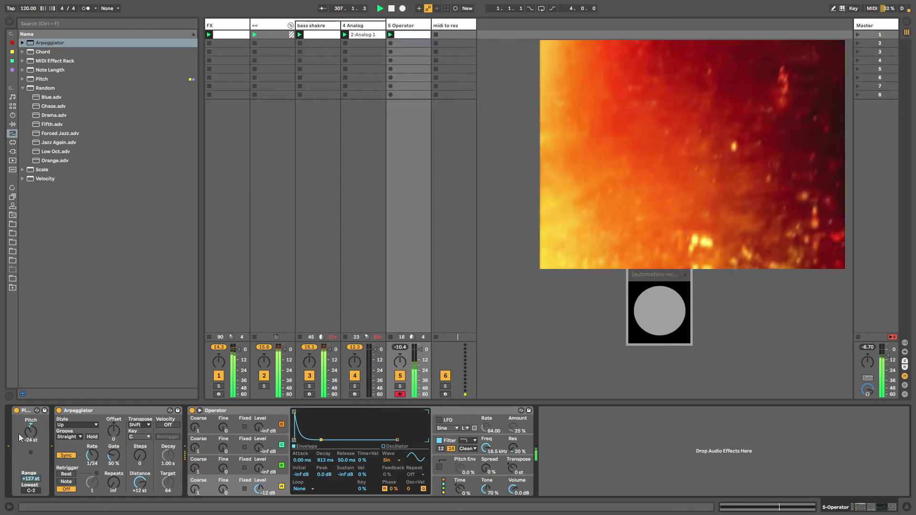
drag(30, 430, 30, 425)
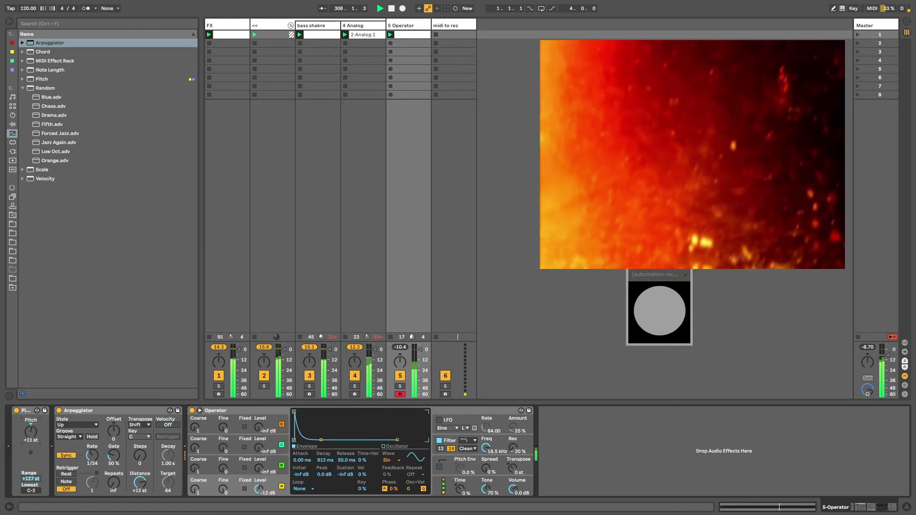
drag(29, 430, 30, 429)
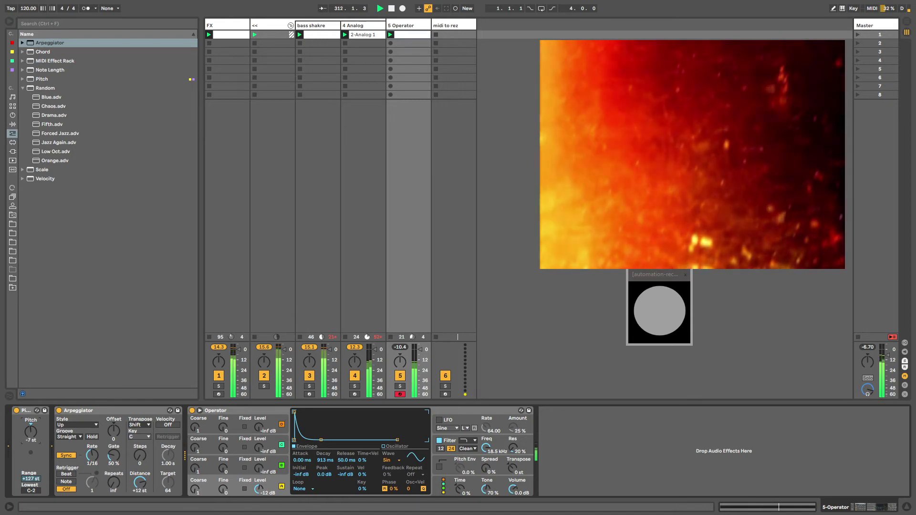
double_click(30, 431)
mouse_move(28, 409)
mouse_down()
mouse_move(235, 449)
mouse_move(164, 439)
mouse_move(164, 458)
mouse_up()
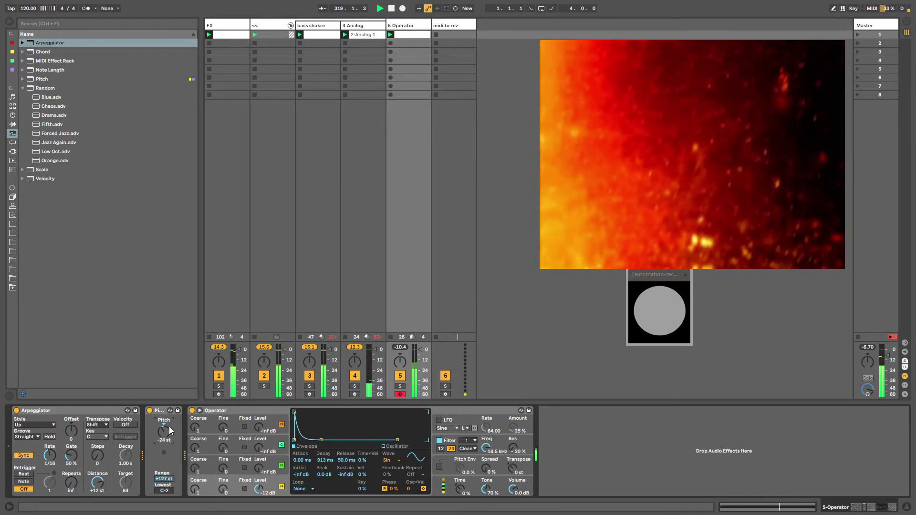
Unlink the clip's Pitch modulation envelope, set its loop length to 2.2.2, and draw two rising ramps that fall back to 0
right_click(164, 428)
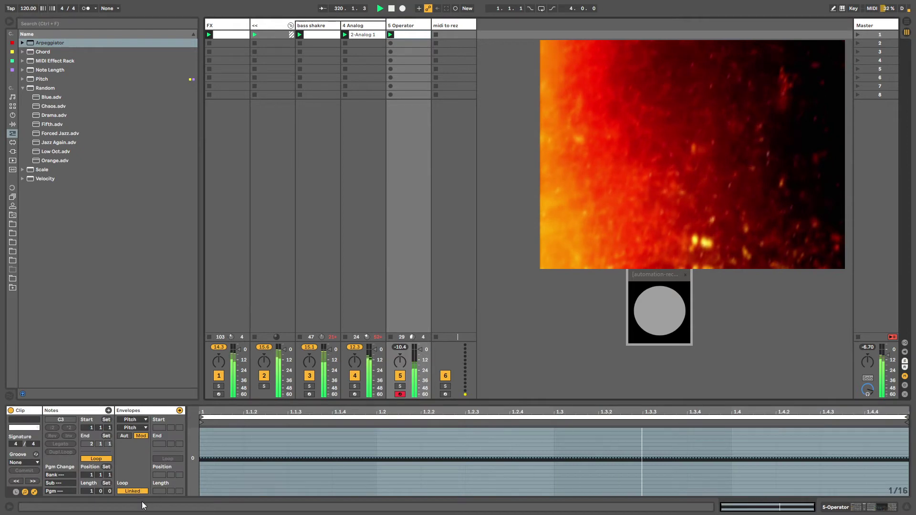
click(133, 491)
drag(180, 491, 181, 482)
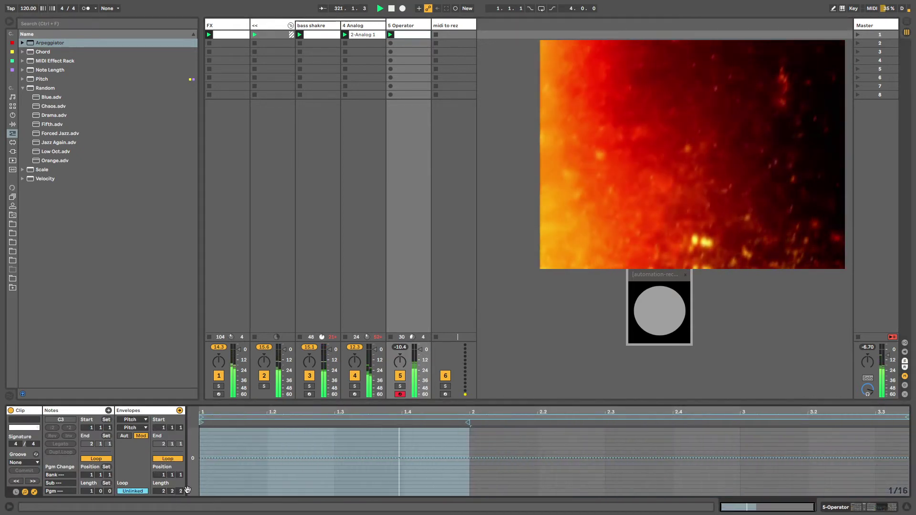
click(207, 458)
drag(419, 457, 537, 458)
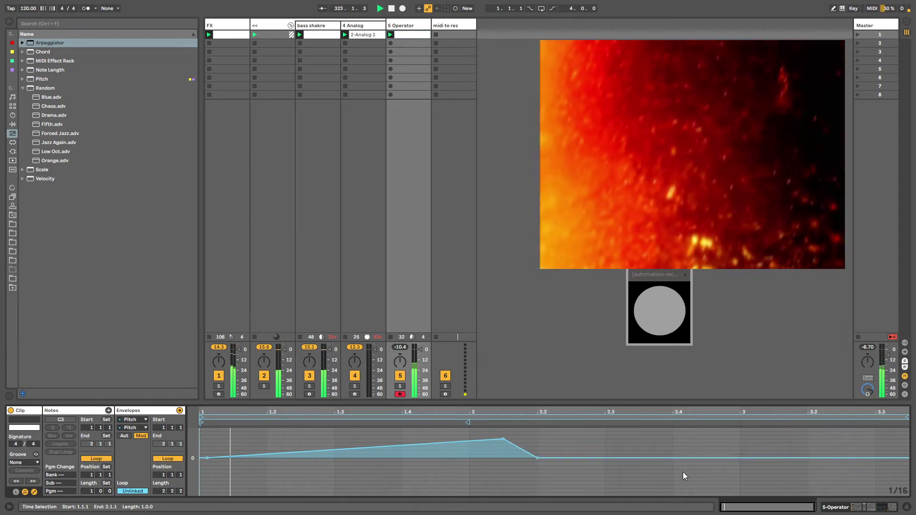
drag(708, 456, 875, 465)
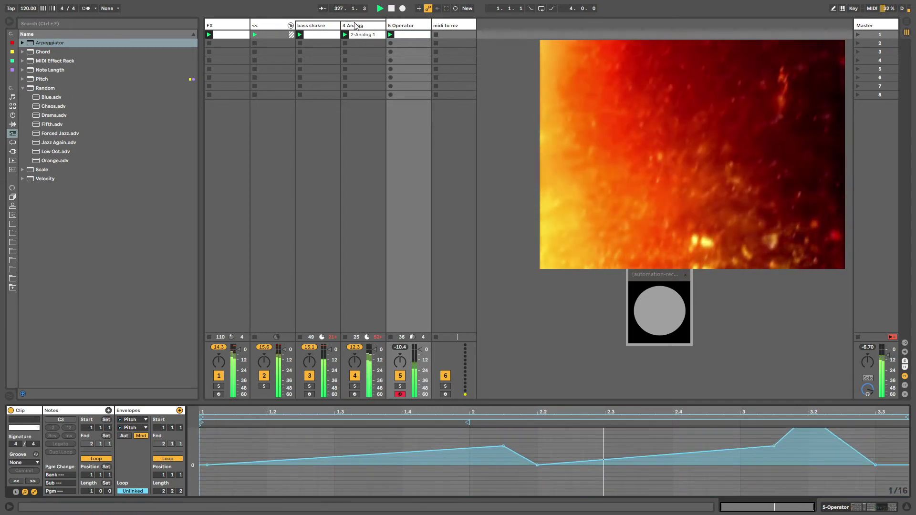
Remove the empty Audio Effect Rack between Analog and the first Convolution Reverb on 4 Analog
double_click(368, 25)
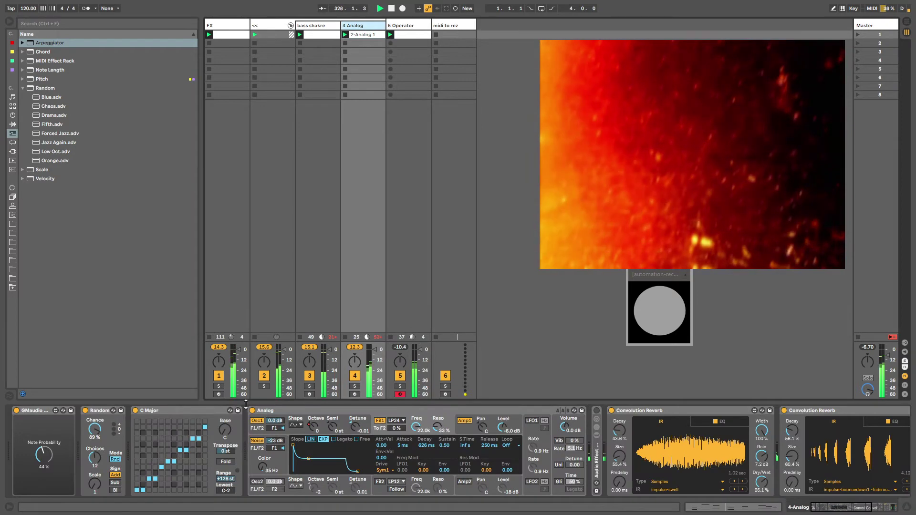
double_click(273, 410)
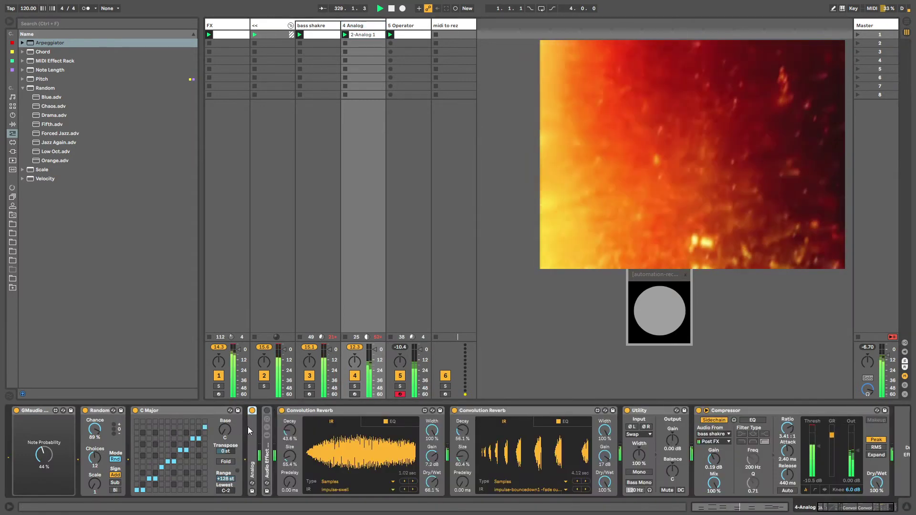
double_click(249, 426)
double_click(595, 443)
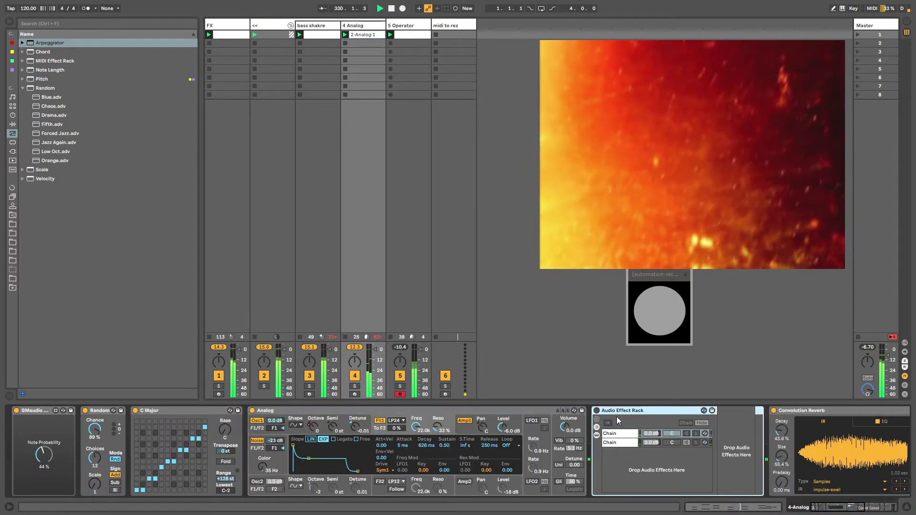
double_click(615, 413)
Shape Analog's Amp1 envelope with attack 14 ms, decay 351 ms, sustain 0.00 and release 1.29 s, and raise Osc1's octave to -1
click(313, 410)
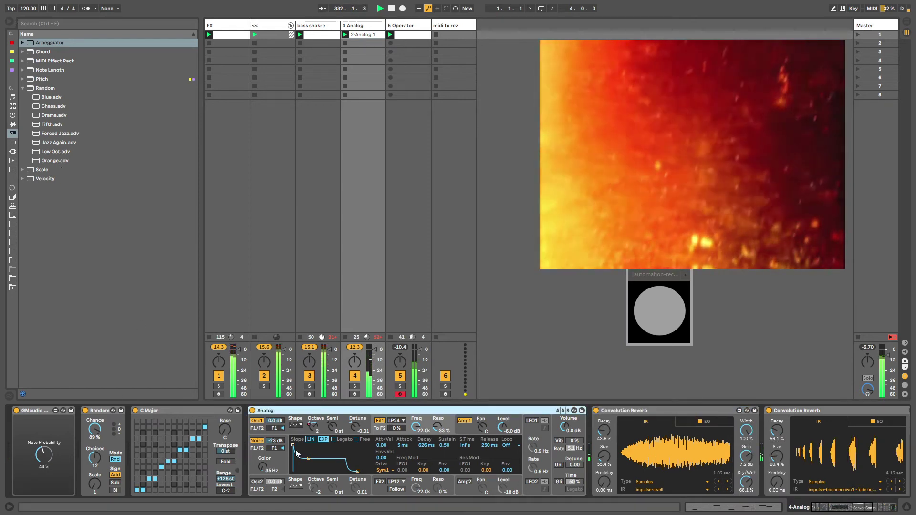
mouse_move(311, 456)
mouse_down()
mouse_move(306, 471)
mouse_move(293, 446)
mouse_move(305, 472)
mouse_move(295, 450)
mouse_up()
click(462, 426)
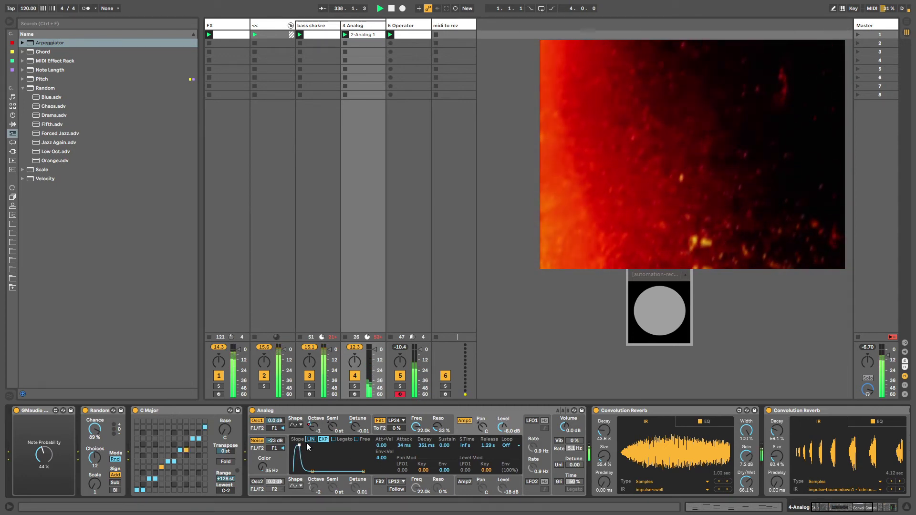
drag(313, 426, 313, 413)
drag(404, 445, 404, 452)
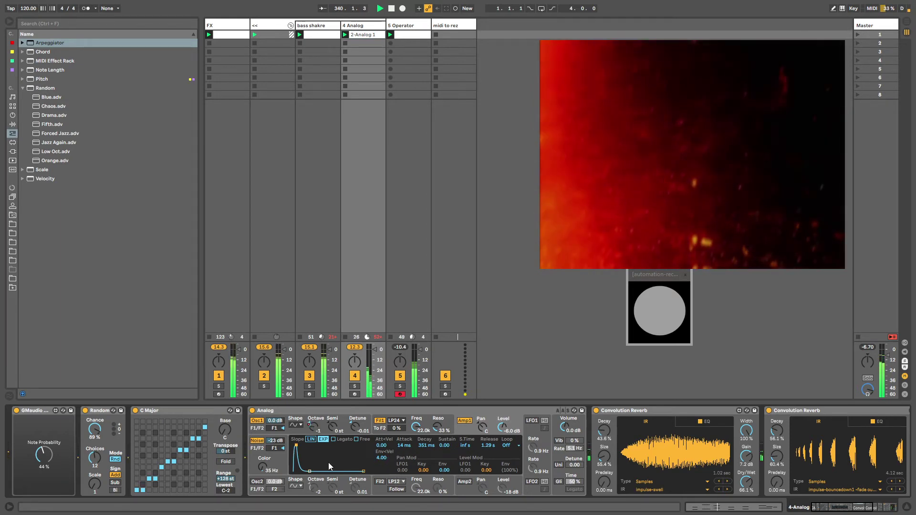
Set the Amp1 envelope's loop mode to AD-R, its release to 7 ms and its attack to 25 ms
click(508, 446)
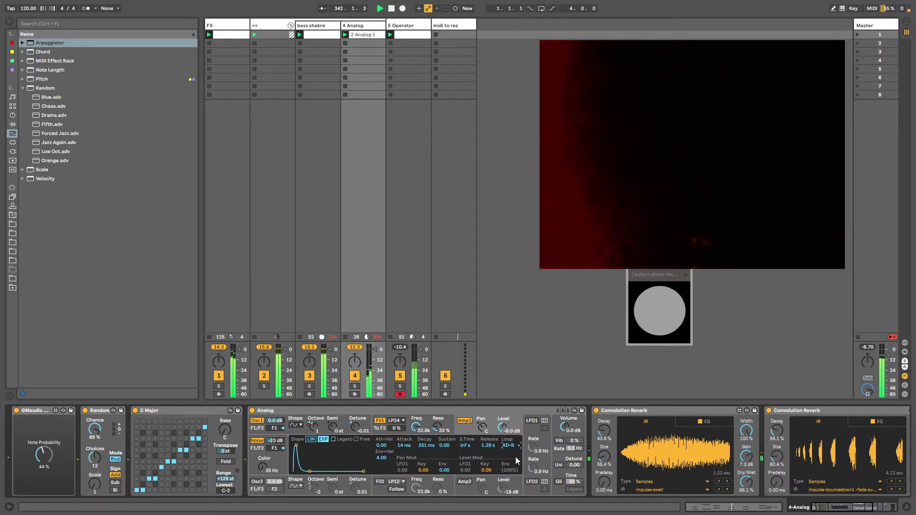
drag(364, 471, 345, 471)
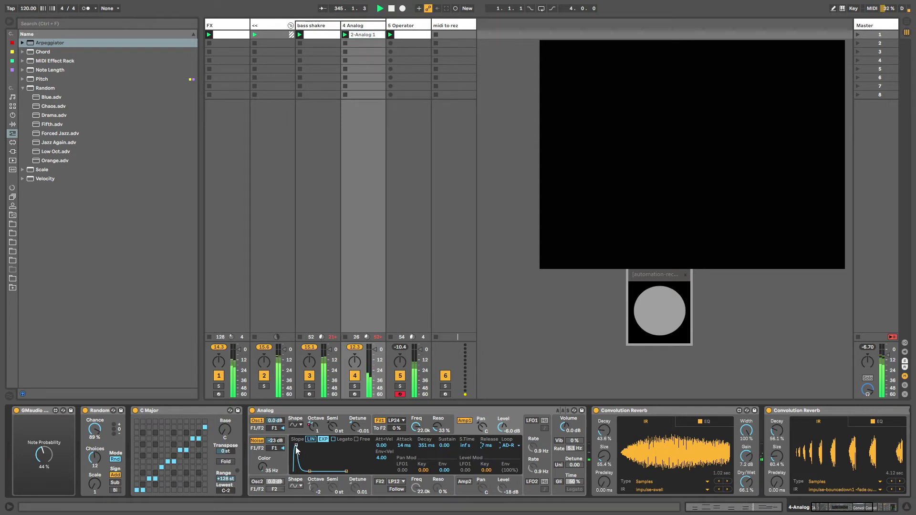
drag(296, 449, 298, 445)
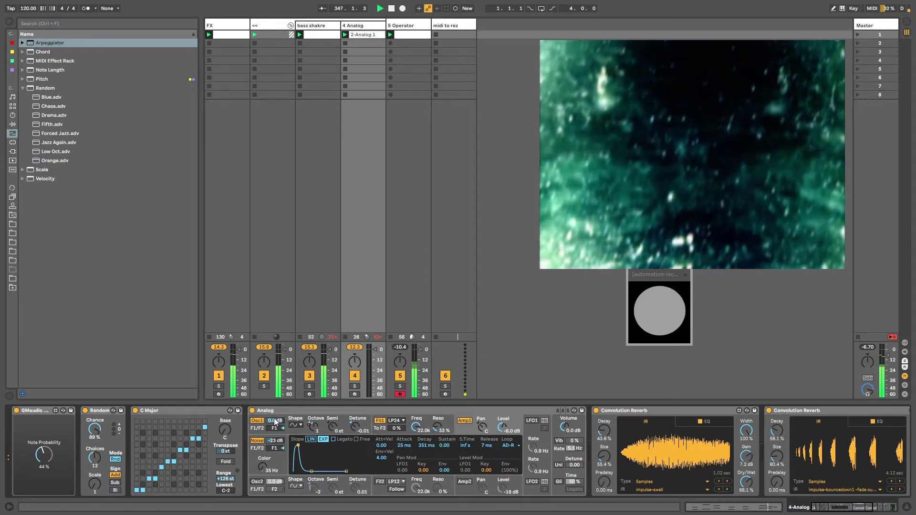
click(278, 411)
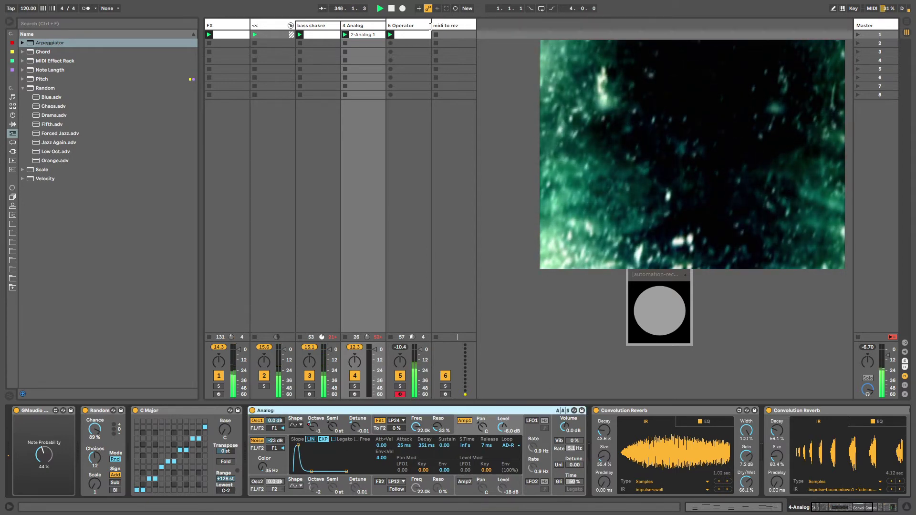
click(429, 26)
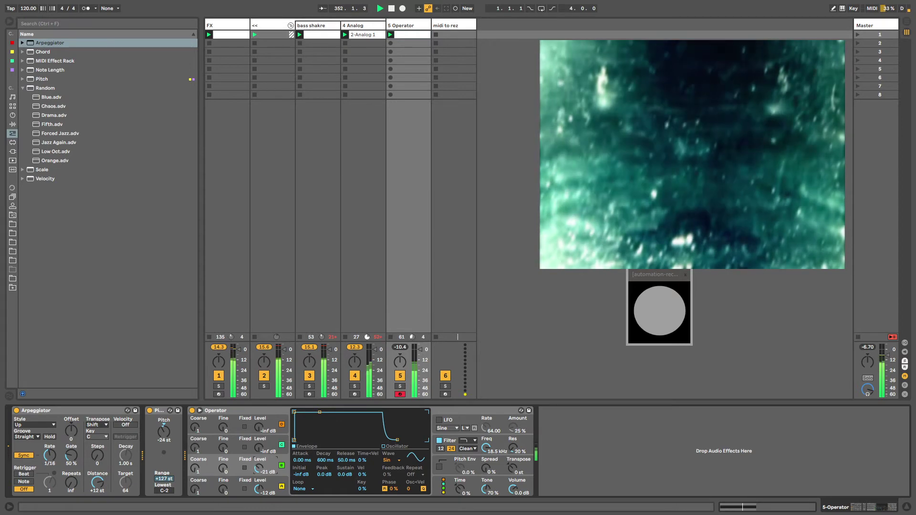
double_click(457, 34)
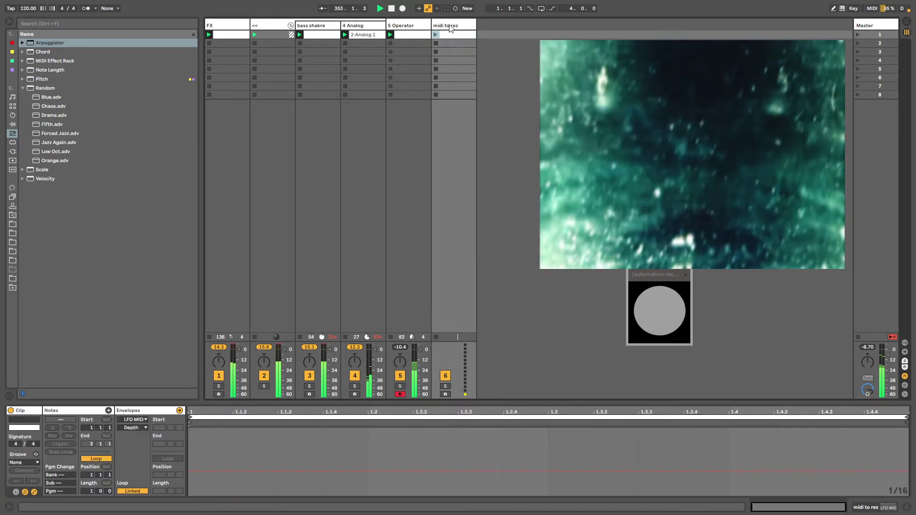
key(Delete)
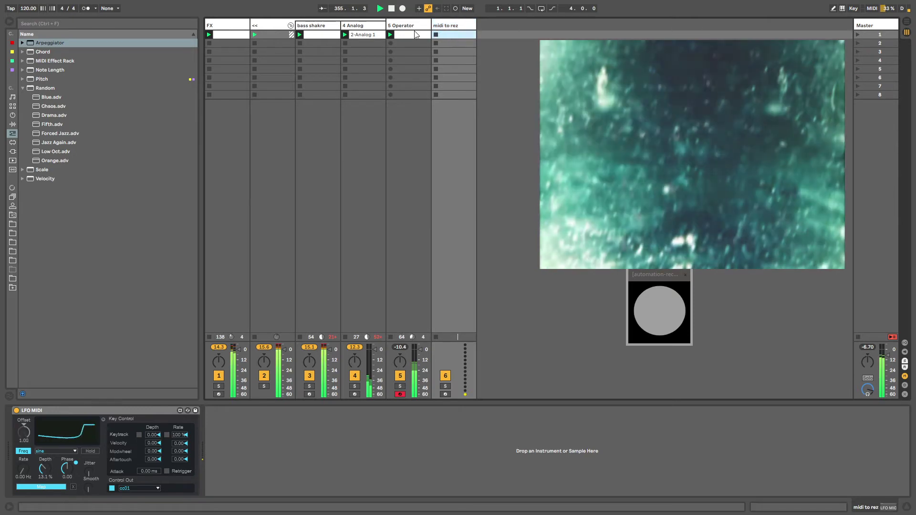
Move the floating video window aside and recolor the midi to rez track black
click(415, 34)
click(440, 25)
right_click(439, 25)
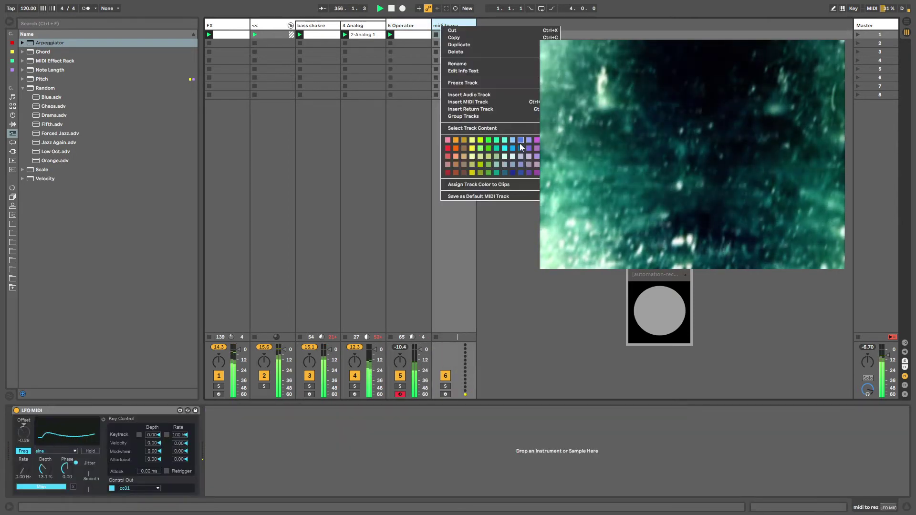
drag(625, 153, 673, 147)
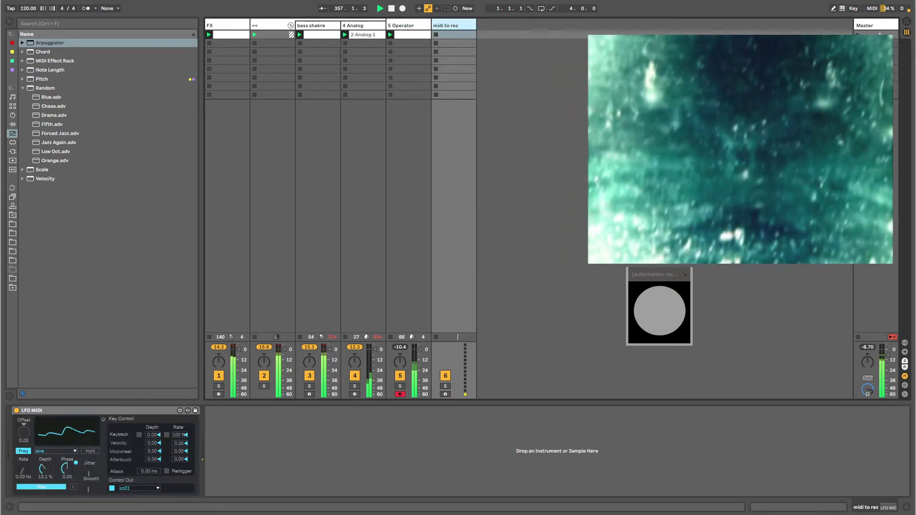
right_click(455, 25)
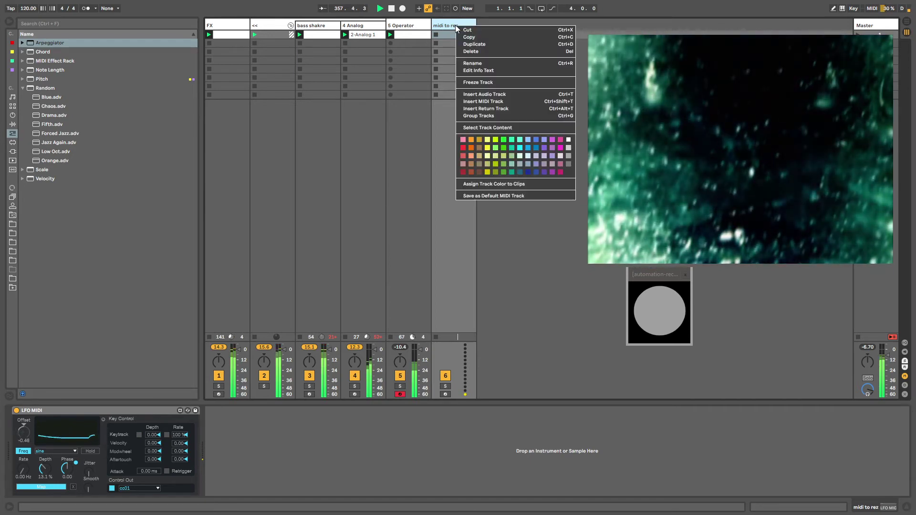
click(567, 171)
Shape the envelope of Operator's oscillator A with attack 1.09 ms, decay 913 ms and sustain -inf dB
click(417, 26)
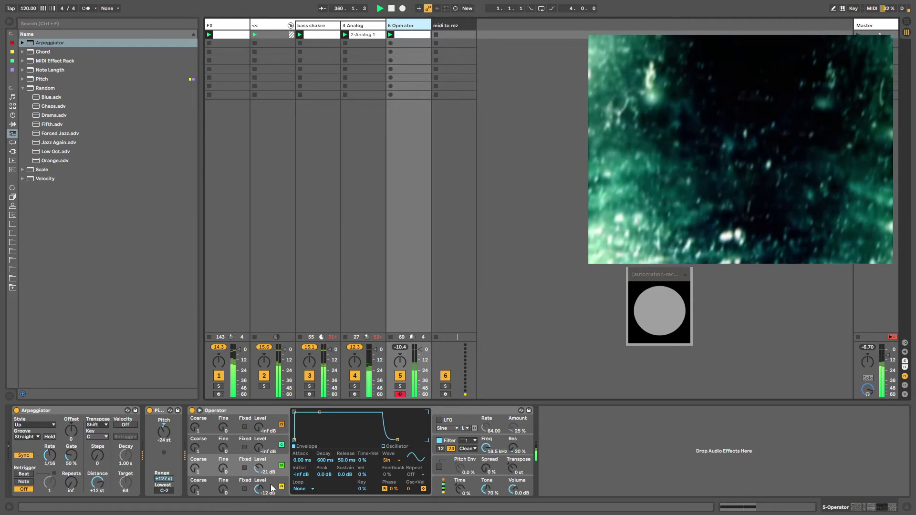
drag(320, 411, 321, 439)
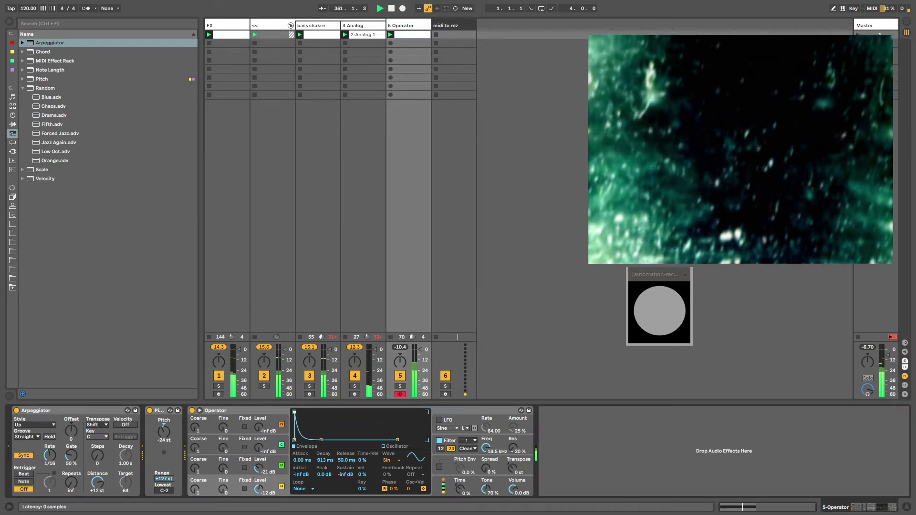
drag(294, 411, 304, 411)
Deactivate the Analog instrument on the 4 Analog track
click(355, 26)
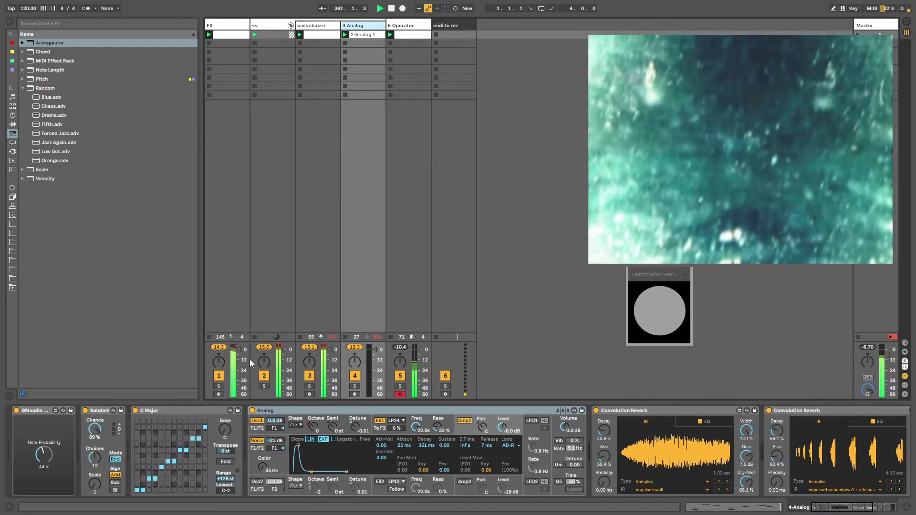
click(96, 410)
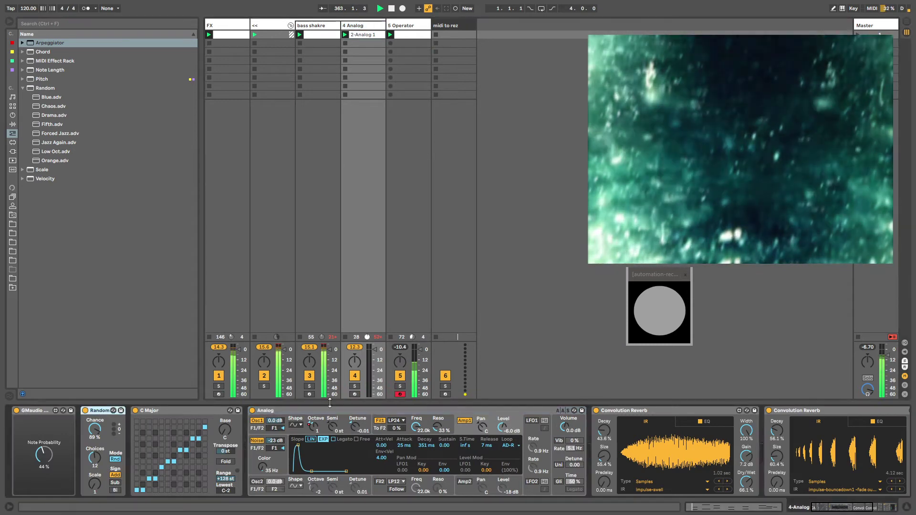
click(342, 411)
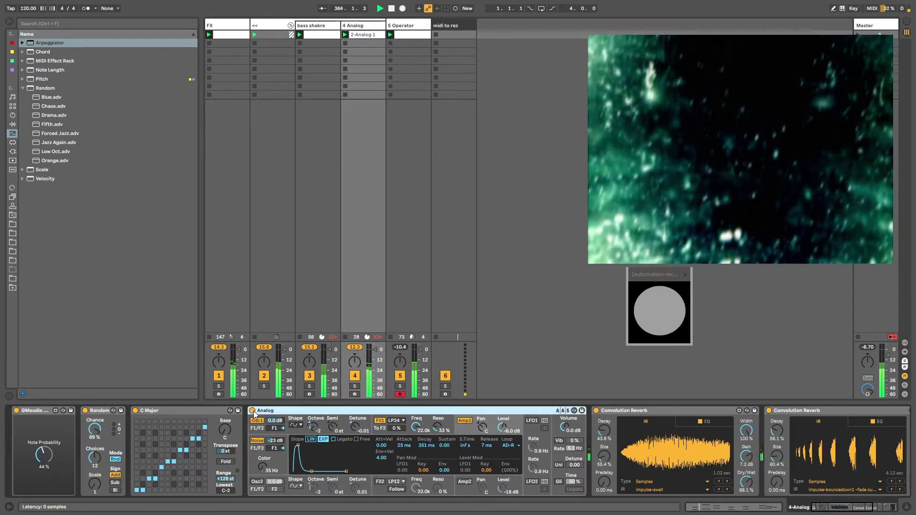
click(253, 411)
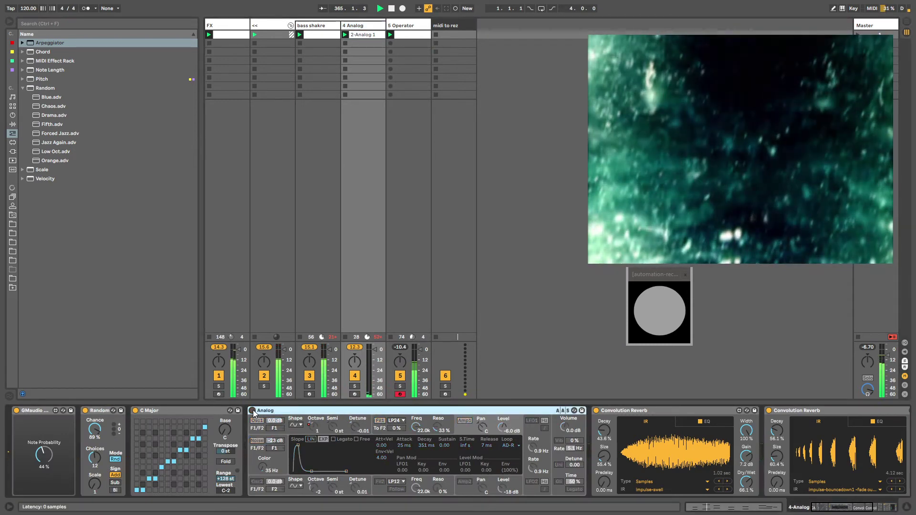
On 5 Operator, raise oscillator C's level to -19 dB and add copies of 4 Analog's two Convolution Reverbs, Utility and Compressor
click(411, 26)
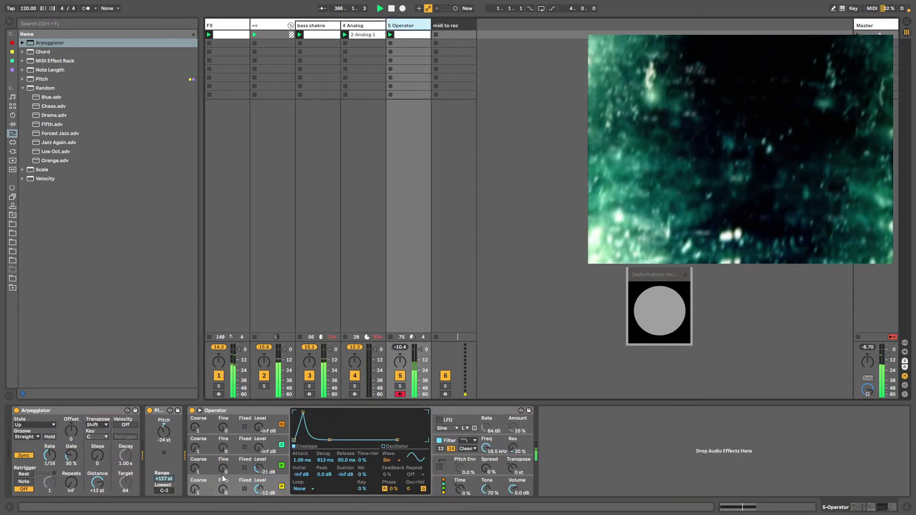
mouse_move(258, 447)
mouse_down()
mouse_move(259, 436)
mouse_move(258, 447)
mouse_up()
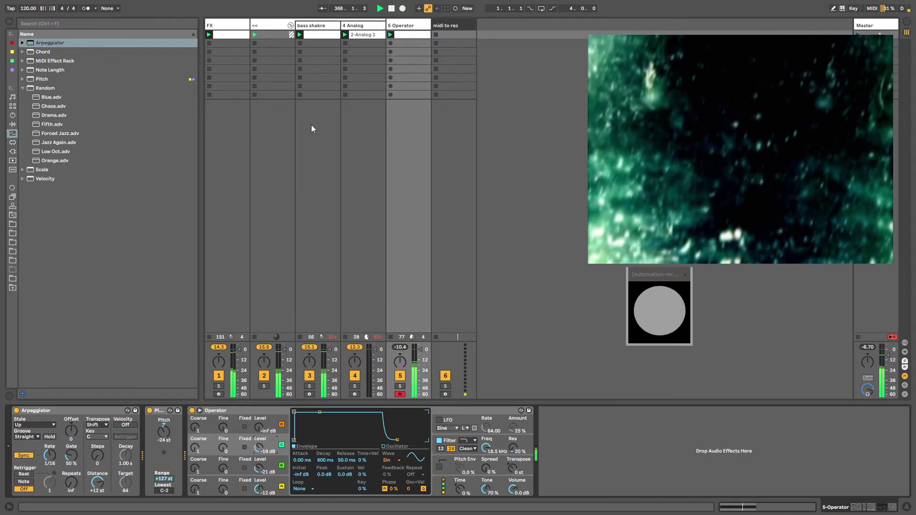
click(363, 328)
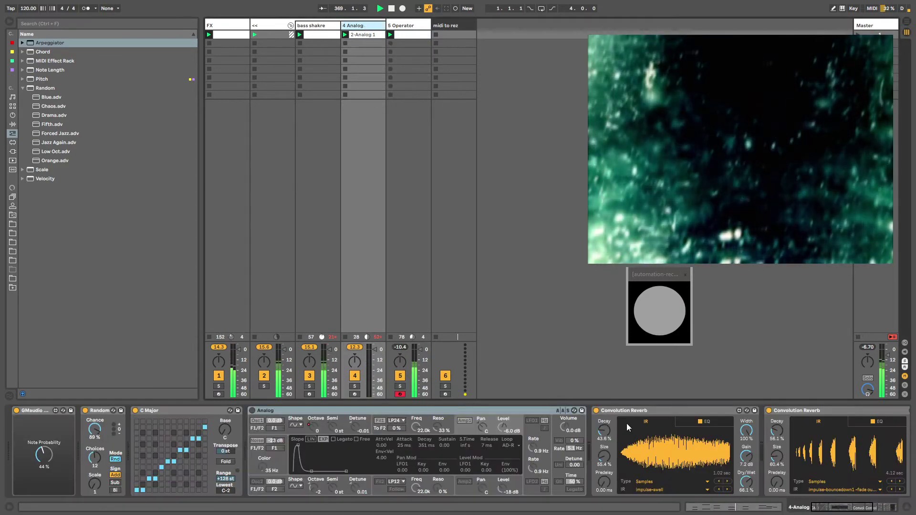
click(843, 508)
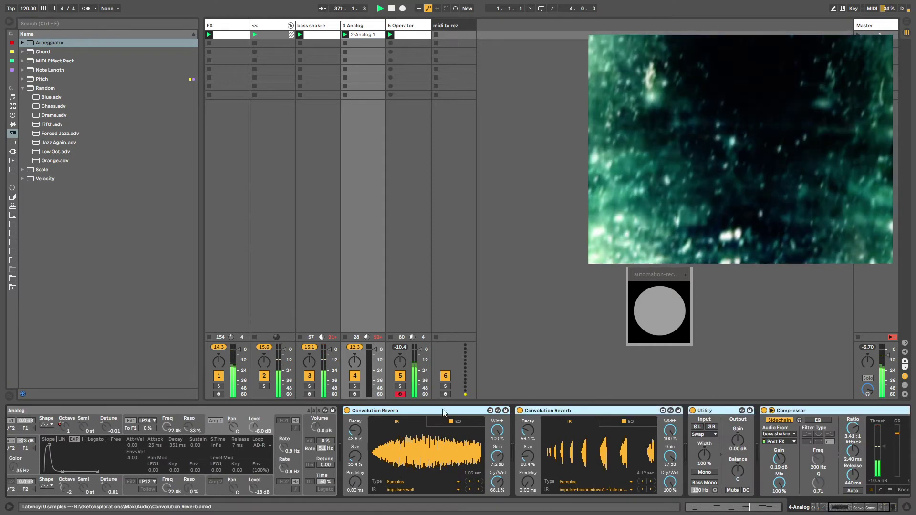
click(427, 69)
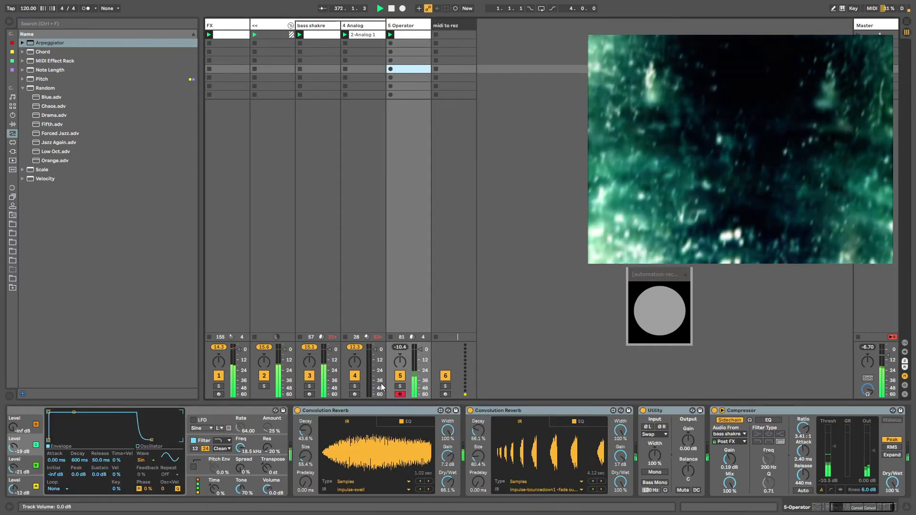
Lower the first Convolution Reverb's Dry/Wet to about 38%, and set the second one's Decay to 27.6% and Dry/Wet to 30.7%
click(509, 410)
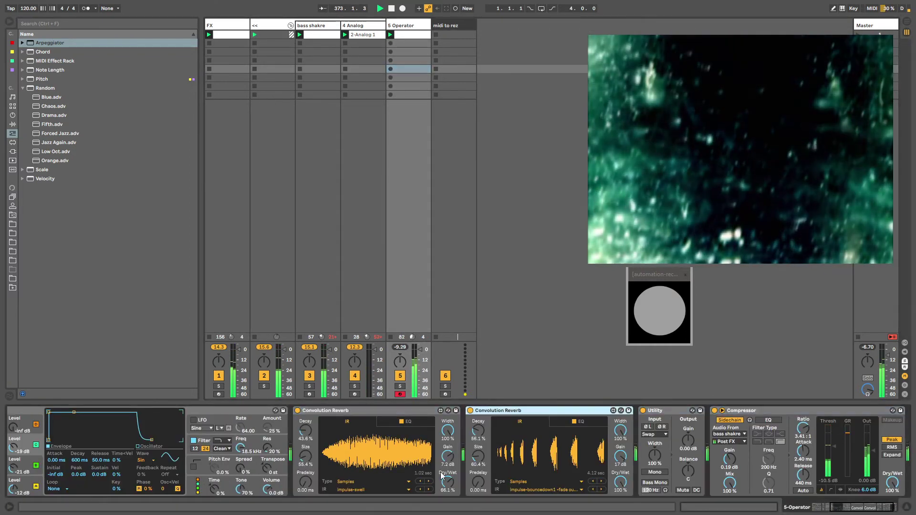
click(446, 483)
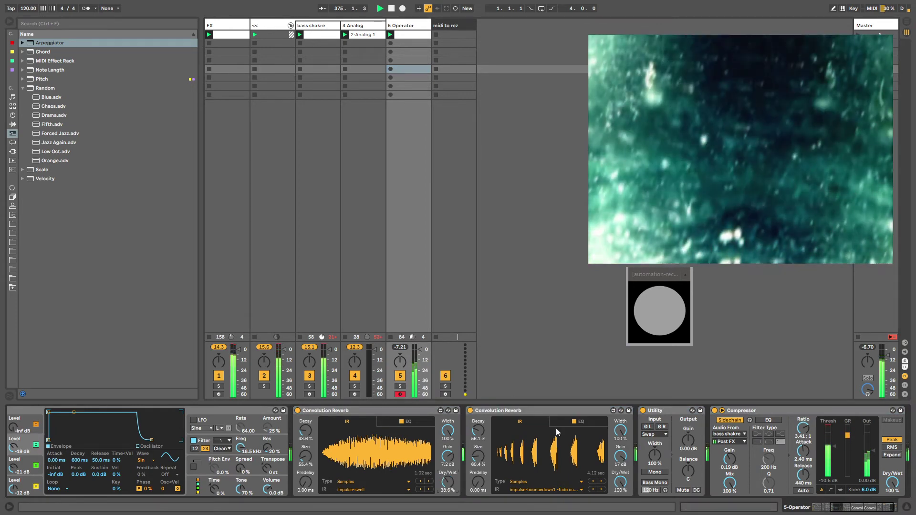
drag(479, 457, 478, 456)
mouse_move(620, 483)
mouse_down()
mouse_move(620, 513)
mouse_move(620, 500)
mouse_up()
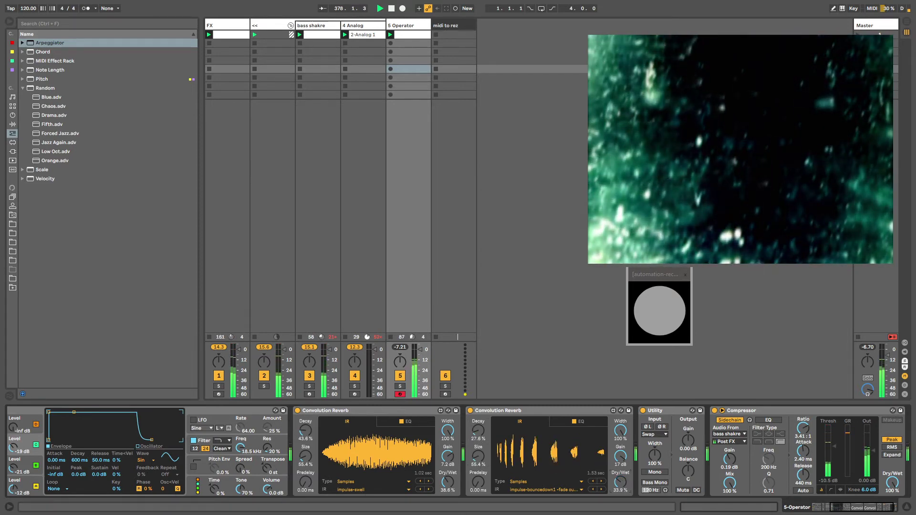
Set the first Convolution Reverb's Decay to 1.00%, Size to 50.0% and Dry/Wet to 100%
drag(447, 482, 447, 498)
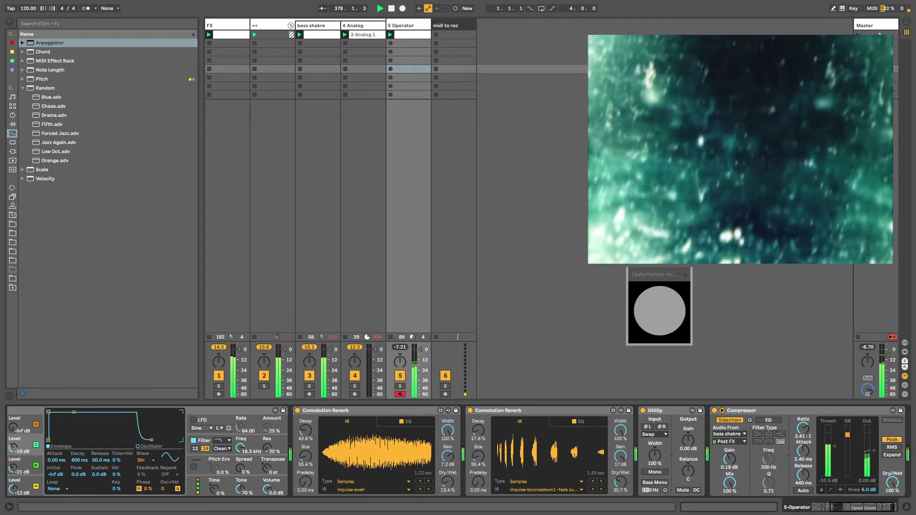
drag(305, 432, 305, 468)
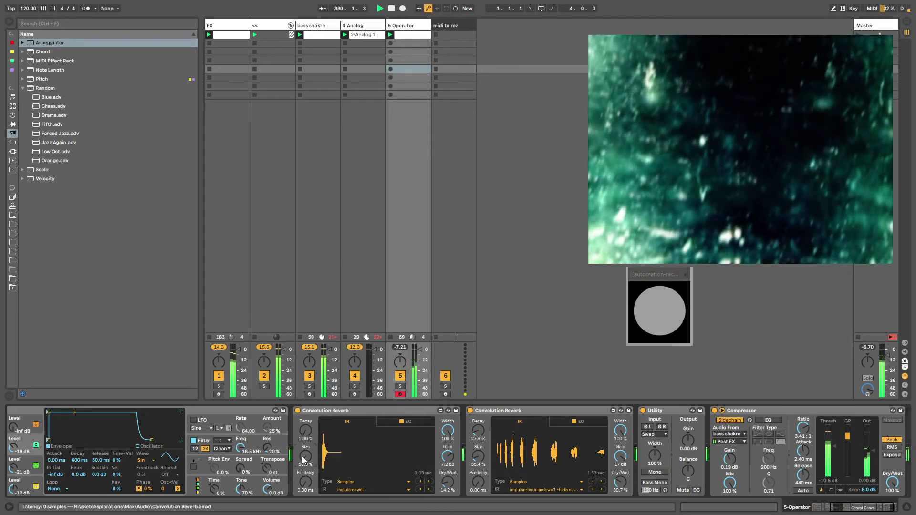
drag(447, 482, 447, 429)
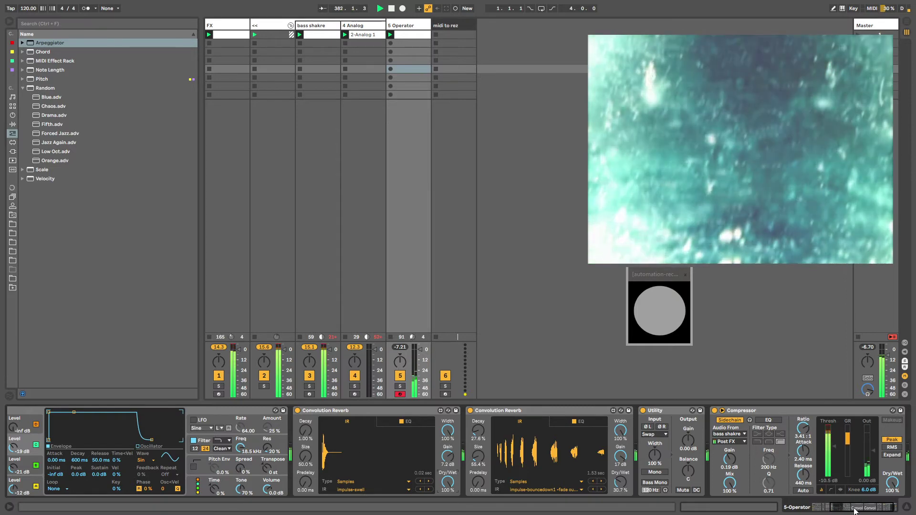
Insert a Utility between Operator and the first Convolution Reverb, with its gain at 15.0 dB
drag(855, 508, 829, 509)
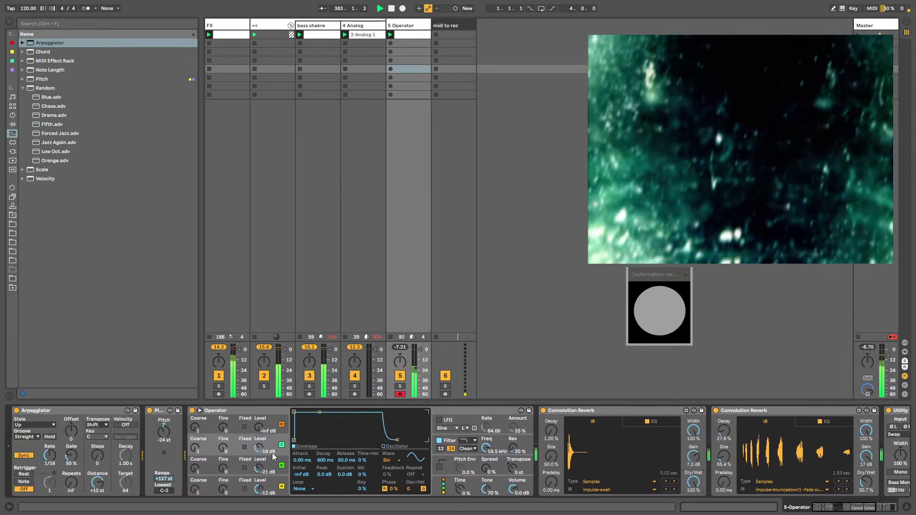
click(12, 124)
drag(42, 369, 582, 420)
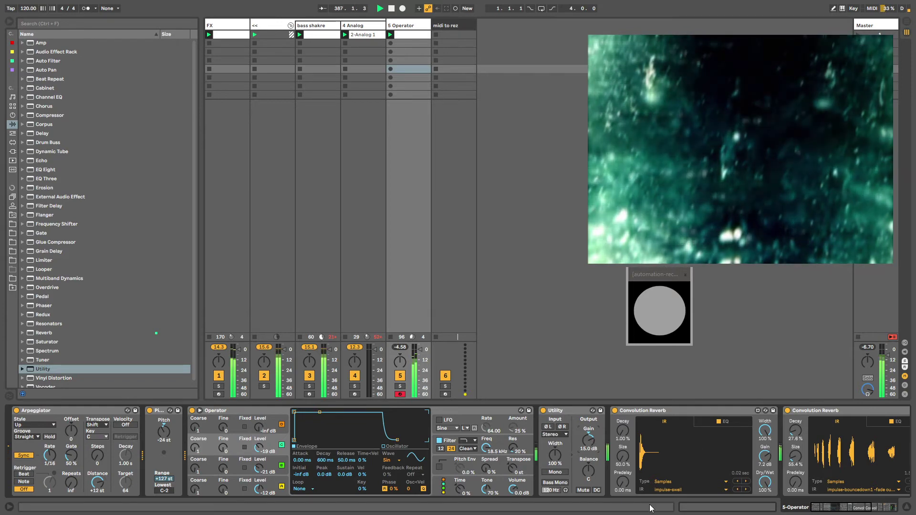
Set Operator's oscillator C level to -10 dB and its oscillator D level to -62 dB
mouse_move(251, 470)
mouse_down()
mouse_move(252, 456)
mouse_move(259, 471)
mouse_move(259, 434)
mouse_move(258, 459)
mouse_up()
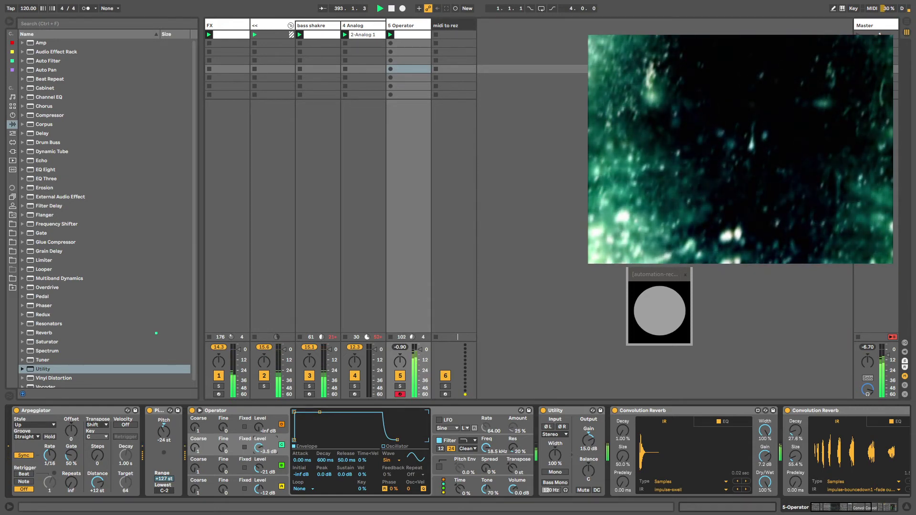
drag(258, 449, 258, 446)
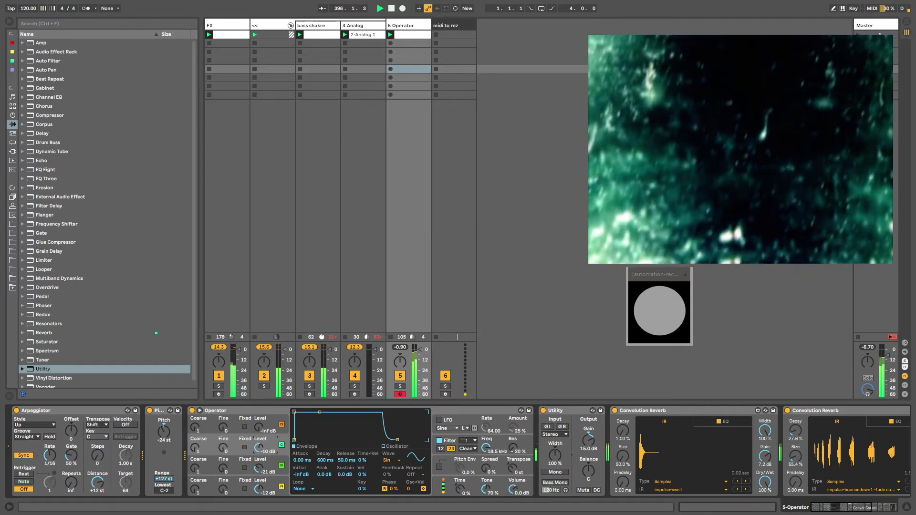
drag(258, 447, 258, 441)
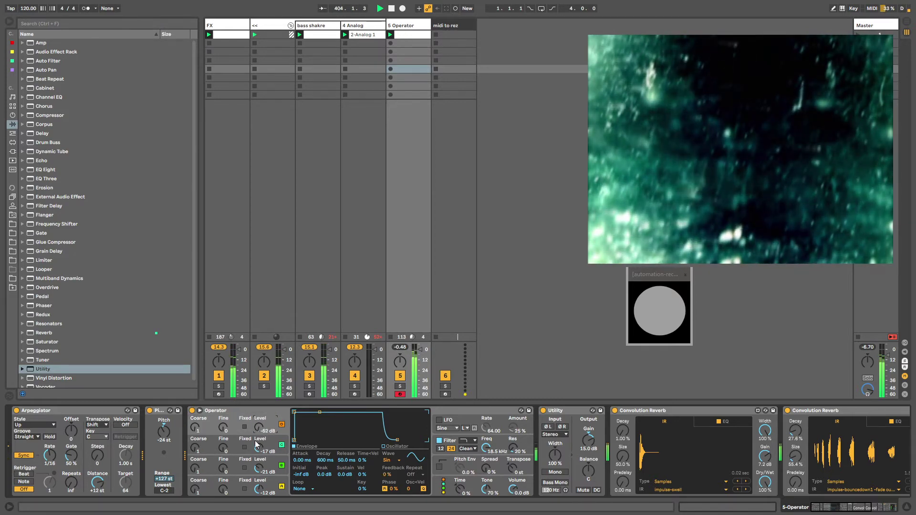
drag(256, 444, 256, 437)
Enable Operator's LFO in the H range with amount 100% and rate 37.70, and set oscillator A's Coarse to 0.5
click(439, 420)
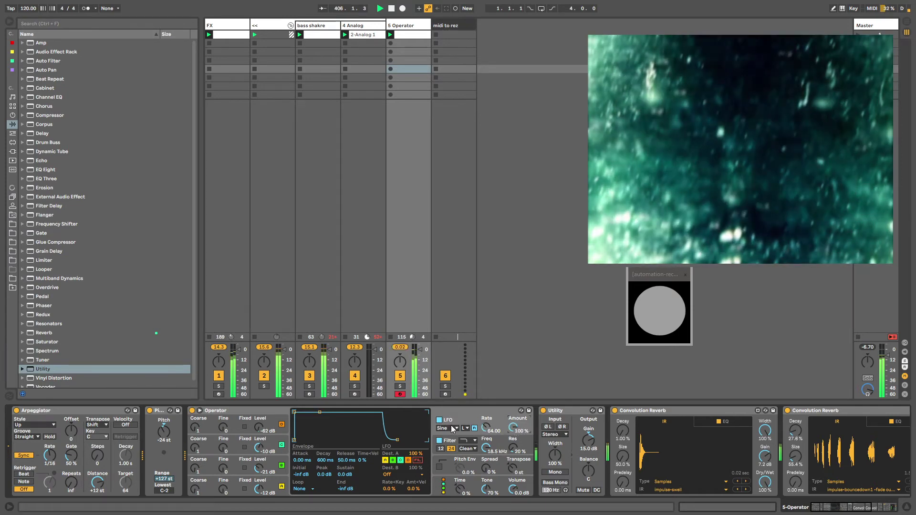
click(448, 427)
click(452, 435)
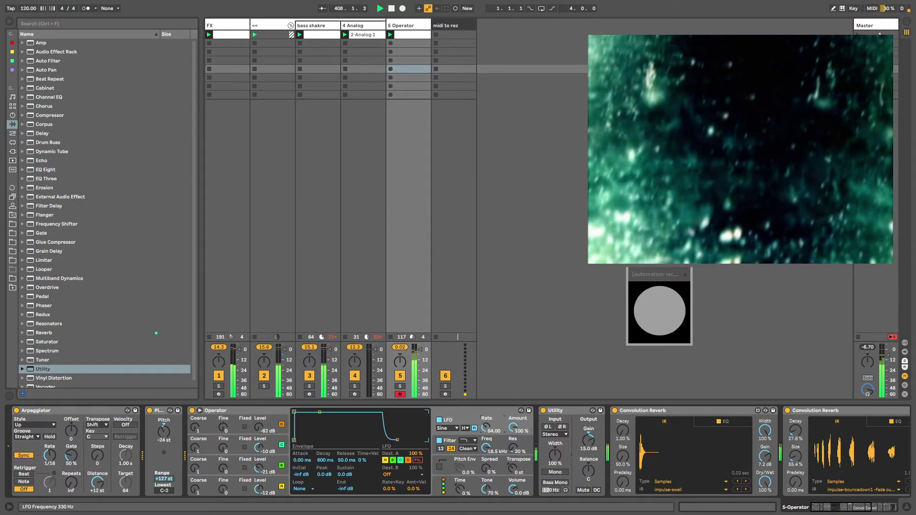
drag(485, 428, 486, 439)
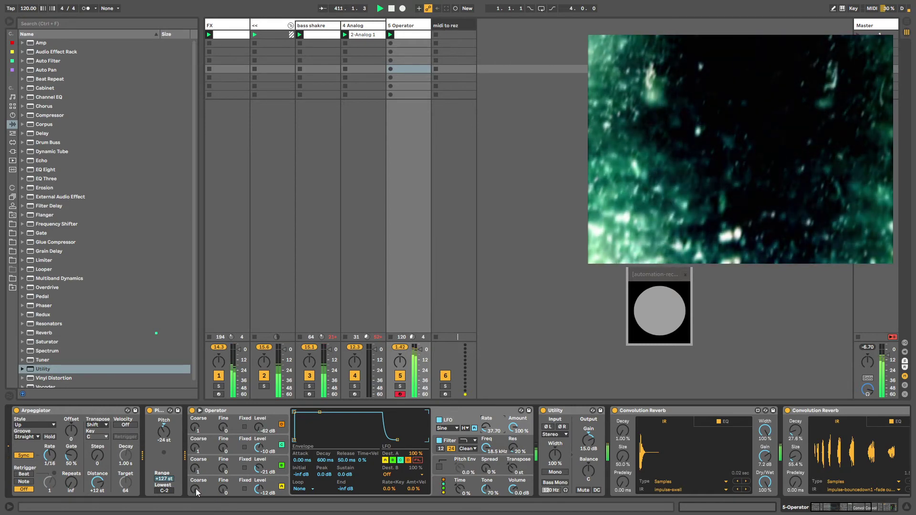
drag(196, 491, 196, 477)
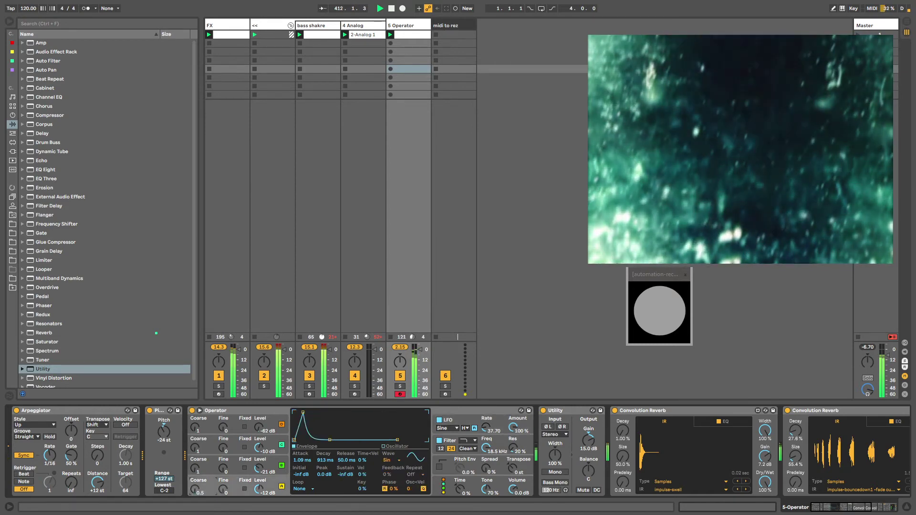
Insert an Auto Pan between Operator and Utility, with amount 54.0% and rate 0.32 Hz
click(64, 72)
key(Return)
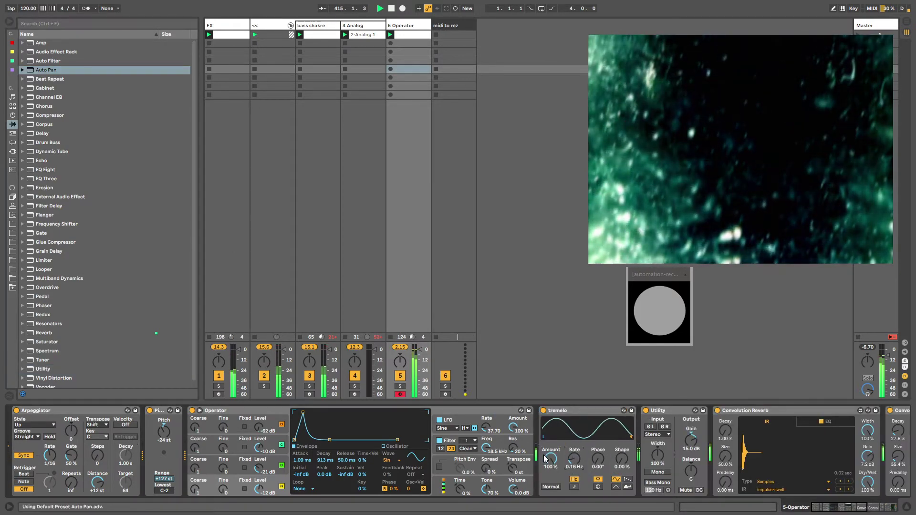
mouse_move(545, 459)
mouse_down()
mouse_move(545, 472)
mouse_move(568, 447)
mouse_move(554, 469)
mouse_up()
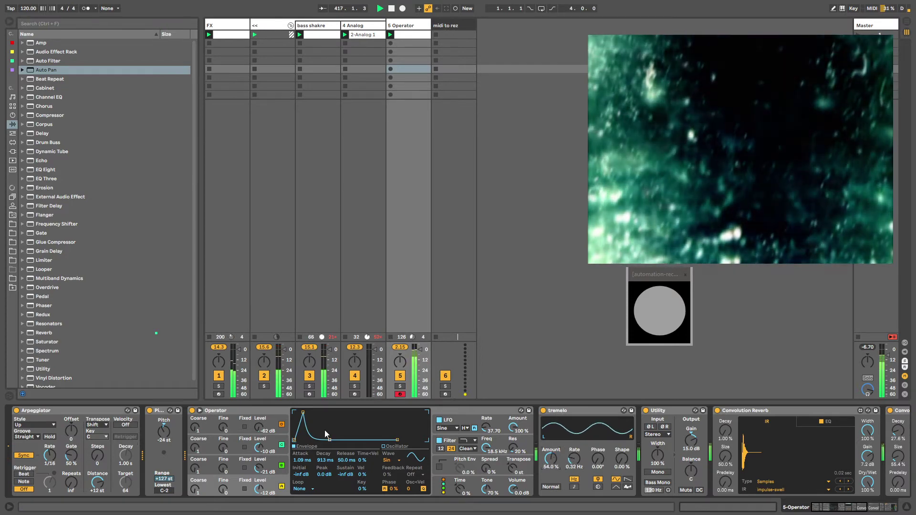
Set Operator's filter frequency to 3.36 kHz and its resonance to 112%
click(499, 452)
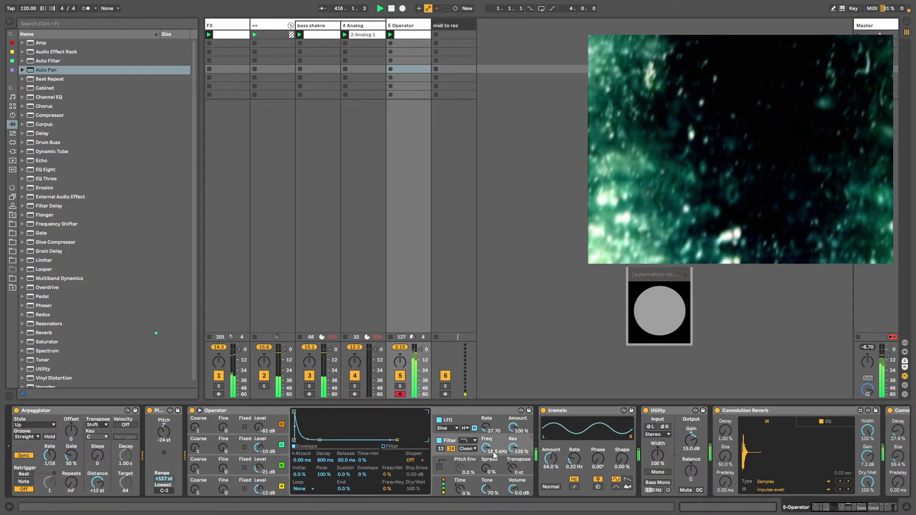
drag(485, 448, 486, 469)
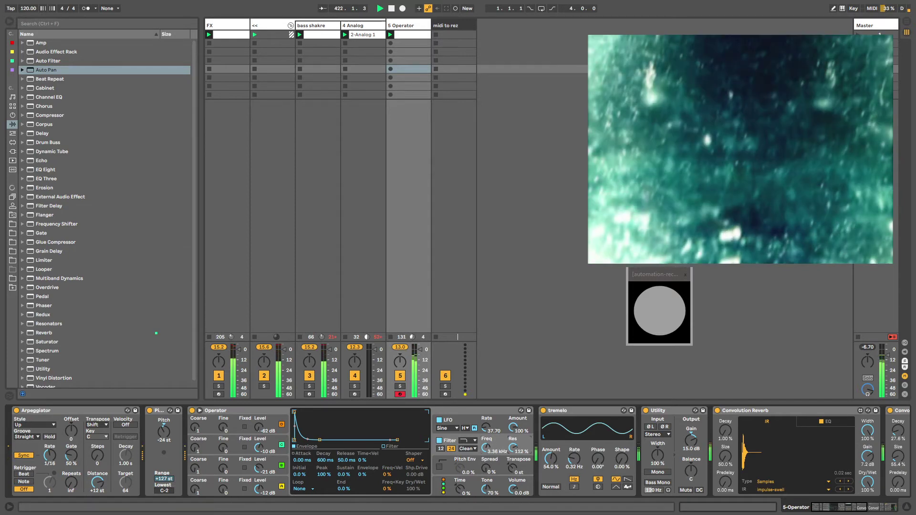
Raise the level of Operator's oscillator B to 0 dB and lower oscillator A's level to -22 dB
drag(822, 506, 836, 509)
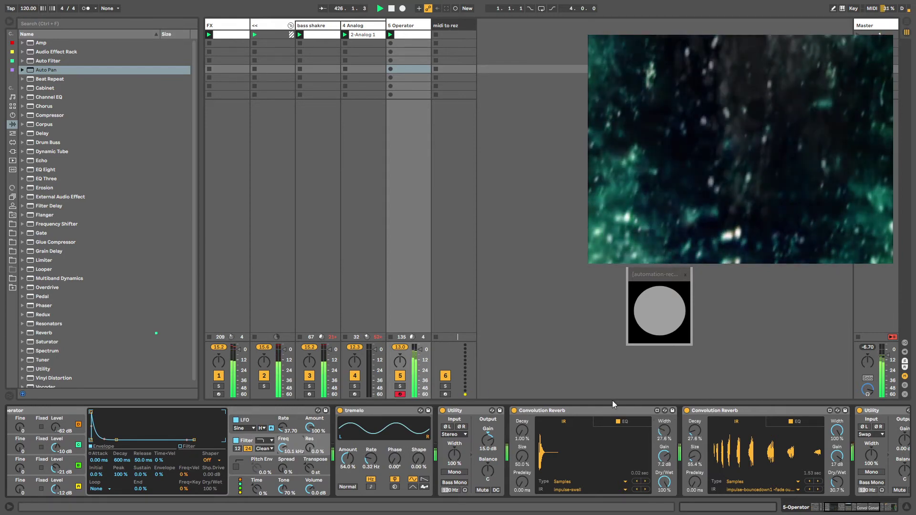
drag(848, 510, 845, 509)
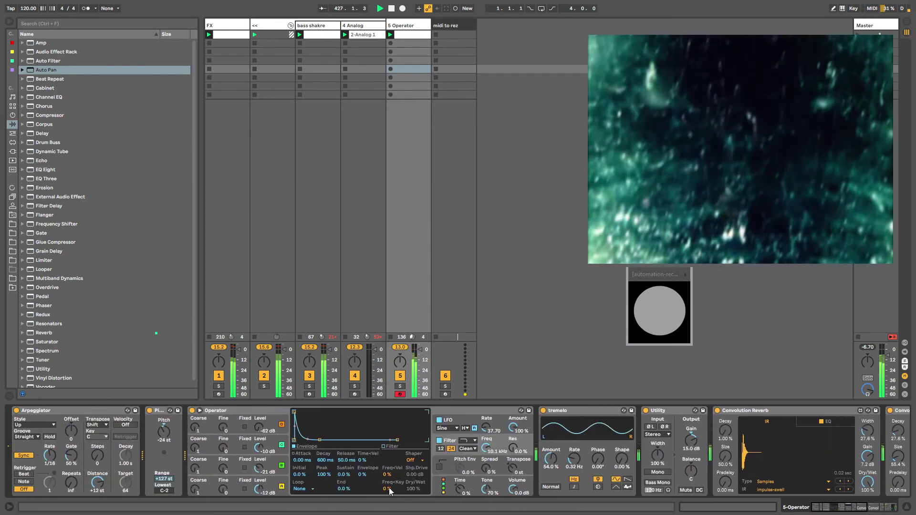
drag(256, 465, 256, 453)
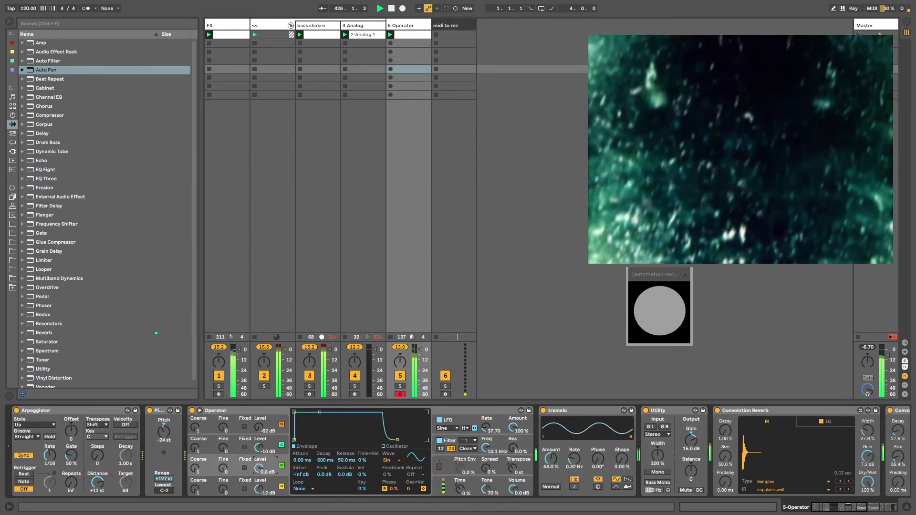
drag(258, 489, 258, 493)
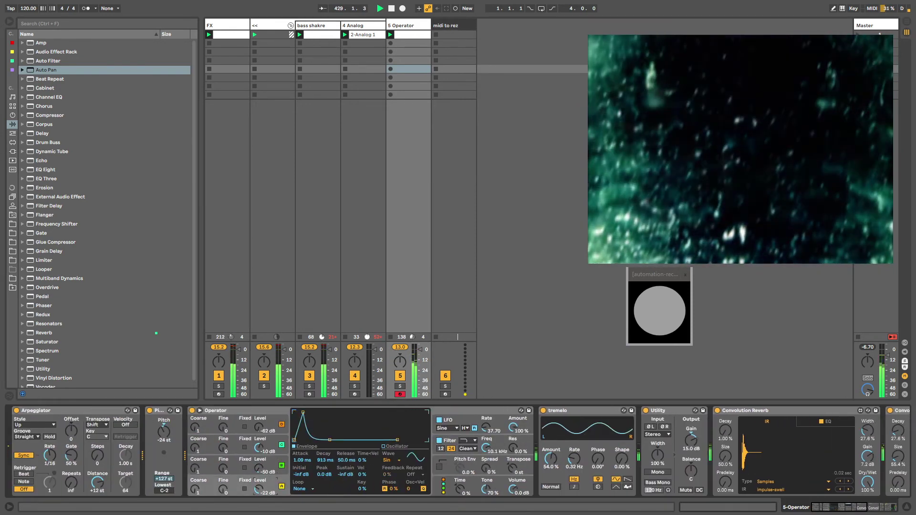
Show the clip automation for oscillator B's level, unlink its envelope loop and lengthen it to 18.1.2
right_click(258, 468)
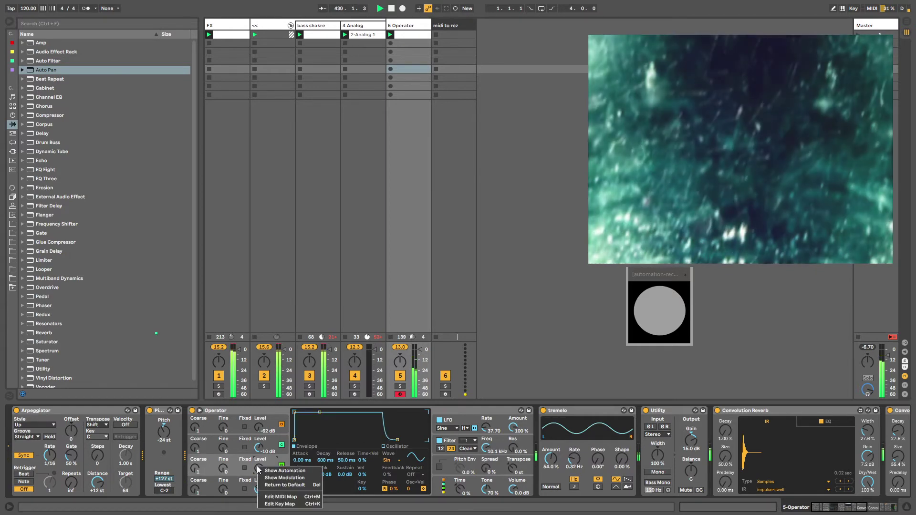
click(282, 471)
click(135, 498)
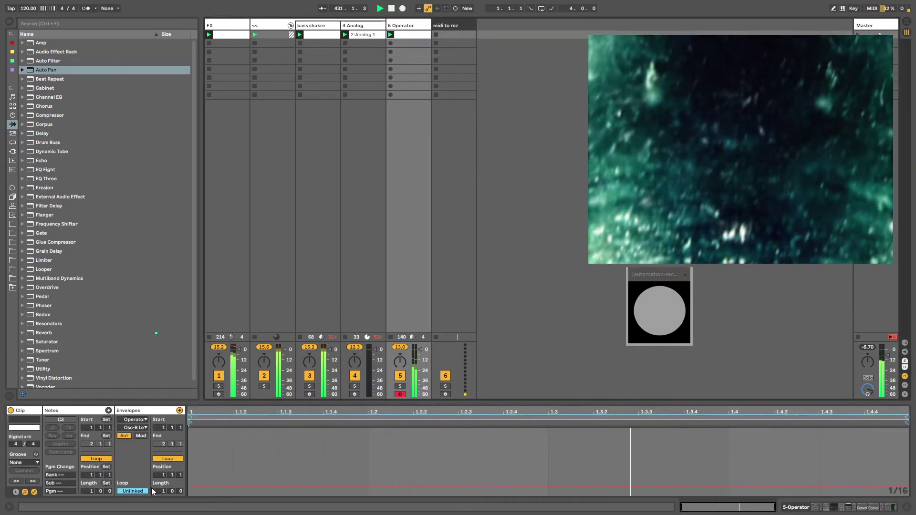
mouse_move(162, 490)
mouse_down()
mouse_move(163, 466)
mouse_move(180, 486)
mouse_up()
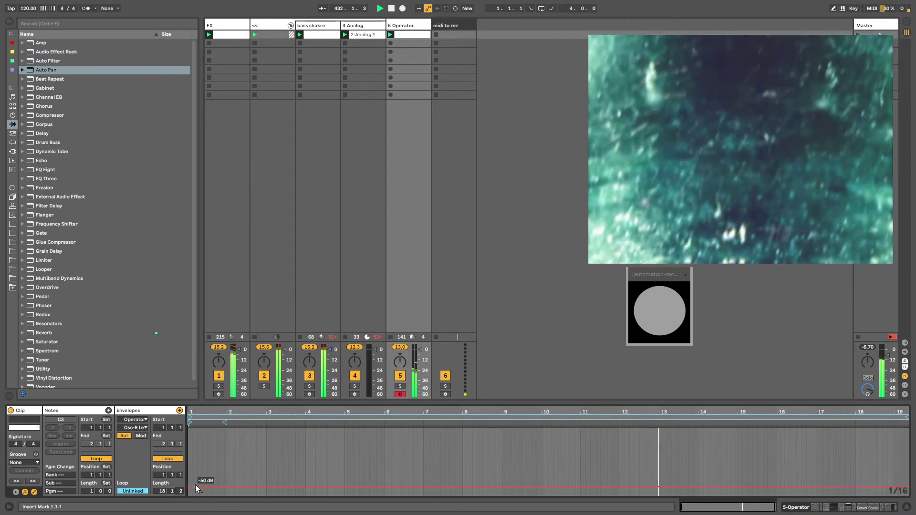
Draw a level envelope for oscillator B with three swells, the last peaking at -9.4 dB, and extend the loop to 20.1.2 with a closing fall to -inf
click(196, 486)
drag(261, 487, 374, 448)
drag(436, 449, 531, 489)
drag(589, 489, 691, 491)
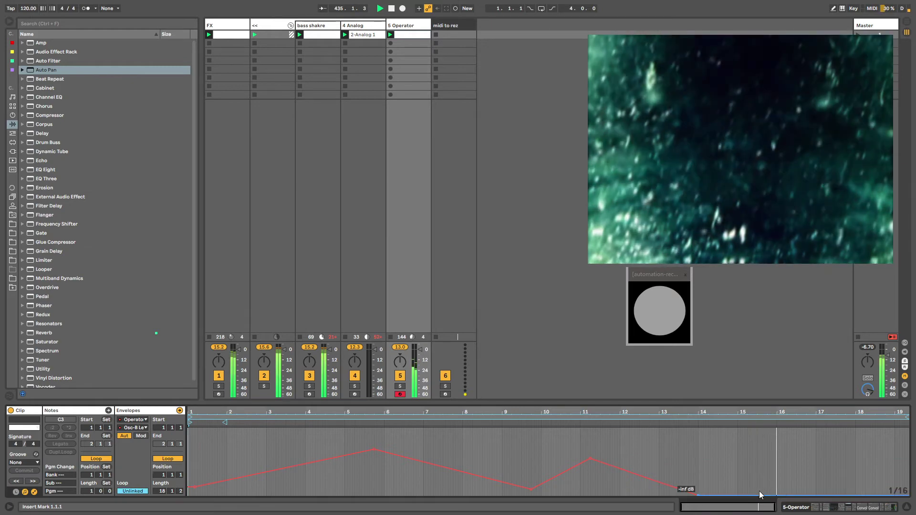
click(760, 495)
drag(772, 494, 848, 444)
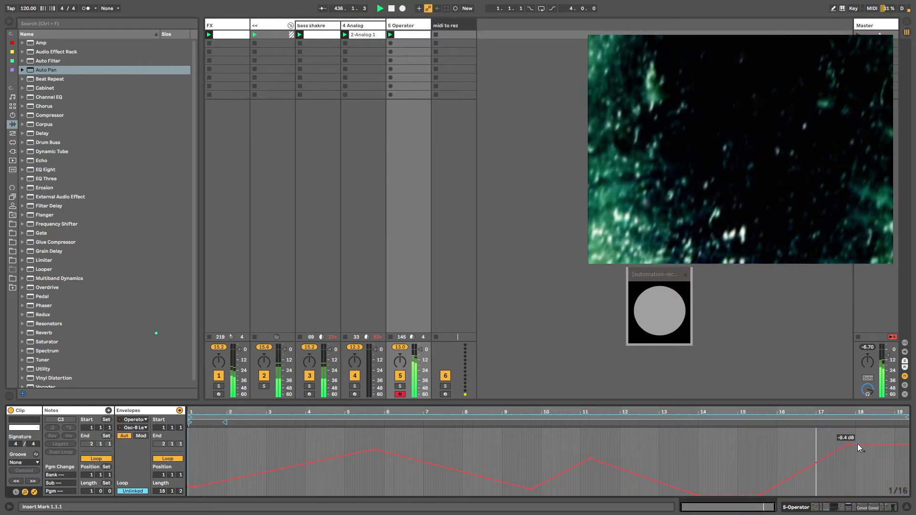
drag(162, 490, 162, 482)
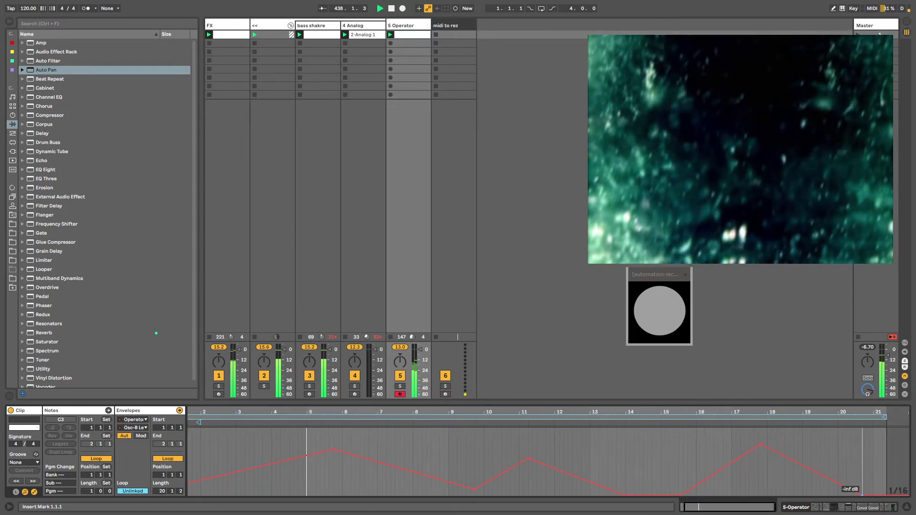
Automate oscillator C's level with an unlinked six-bar envelope that rises to bar 4, dips, swells briefly and falls
double_click(406, 26)
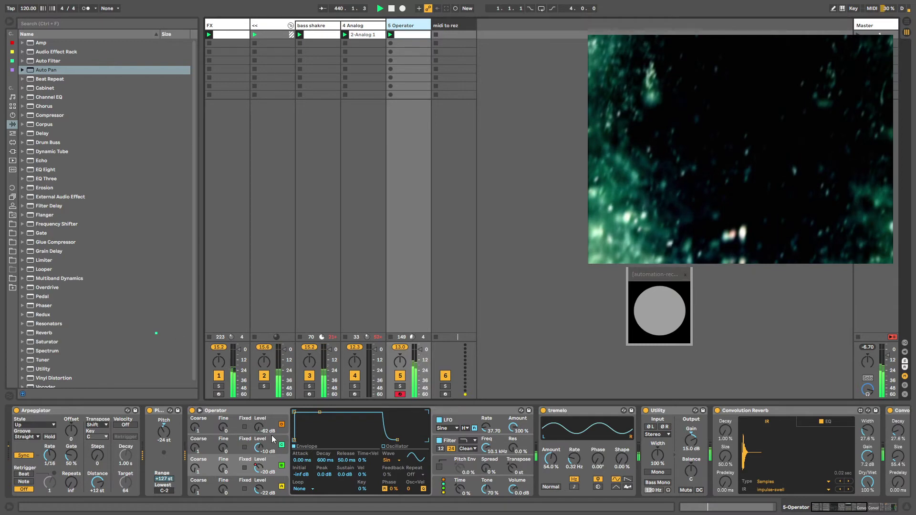
right_click(258, 448)
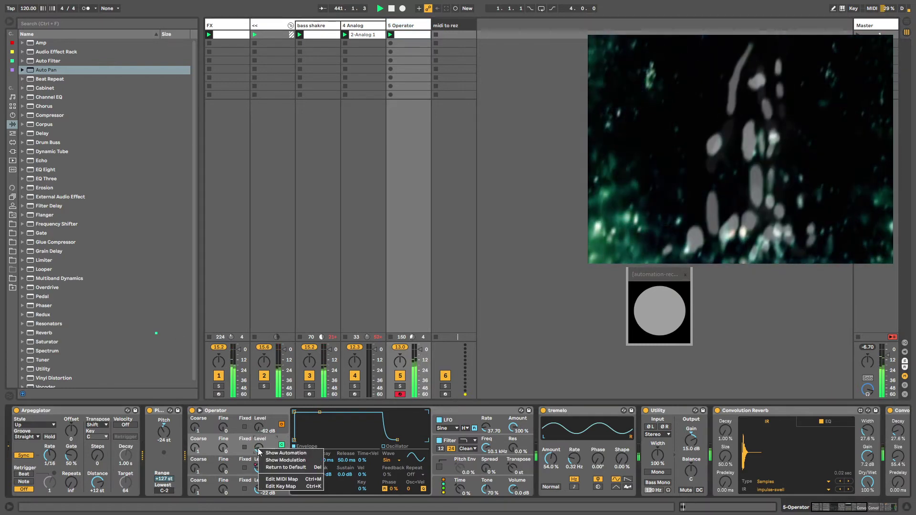
click(260, 452)
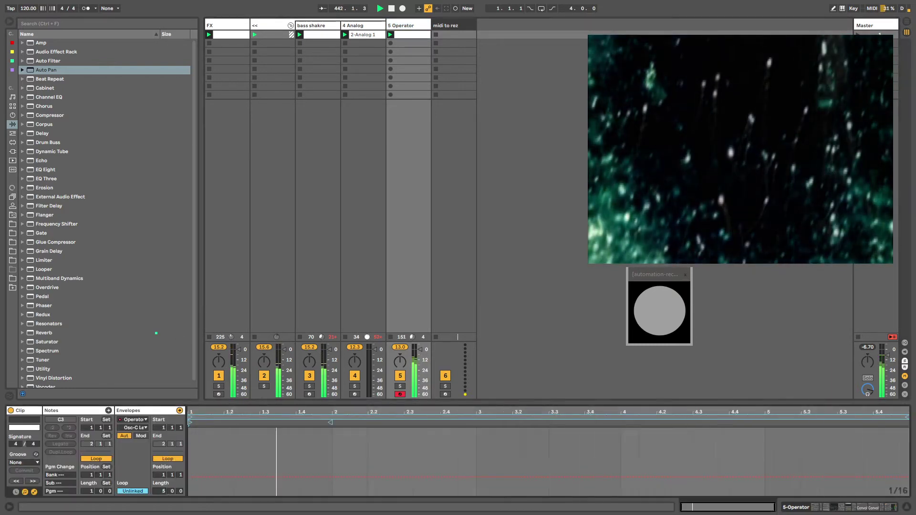
click(190, 477)
drag(443, 477, 555, 438)
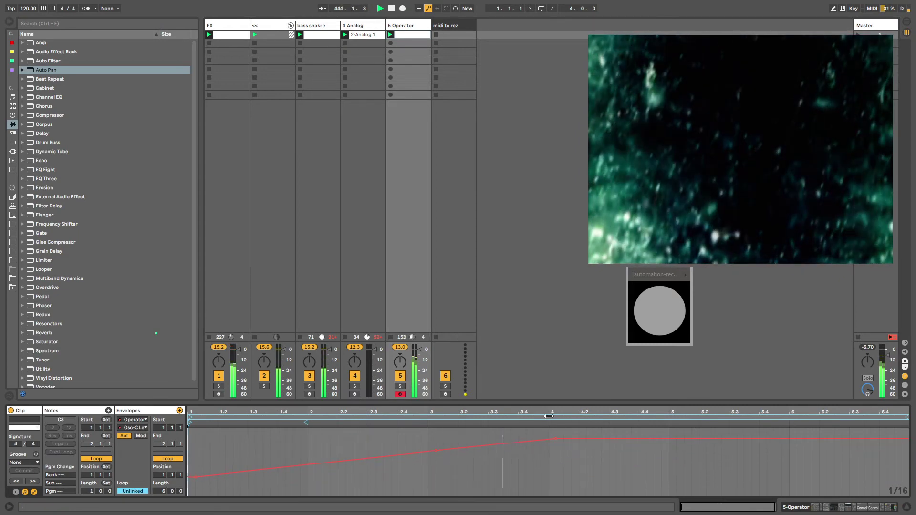
drag(613, 439, 767, 451)
drag(830, 451, 795, 486)
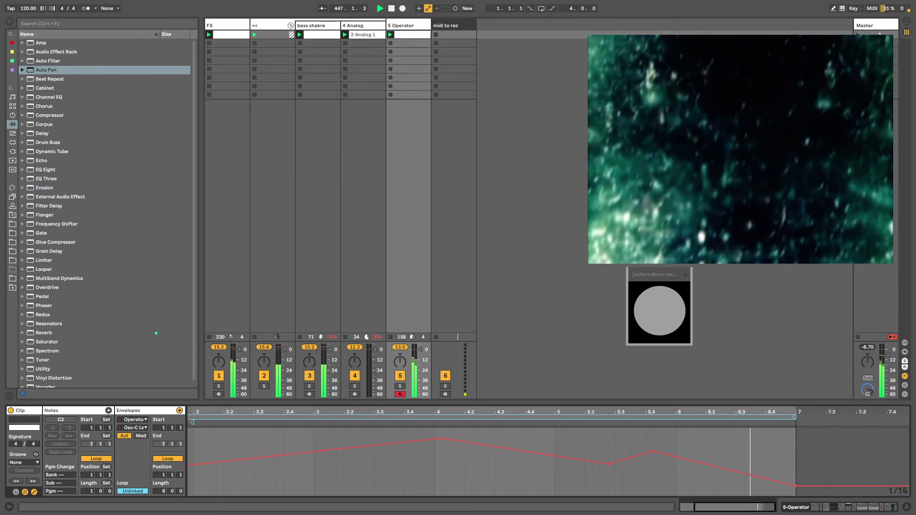
Return to the Operator track's devices and change oscillator D's waveform to the NoW noise type
key(shift+Tab)
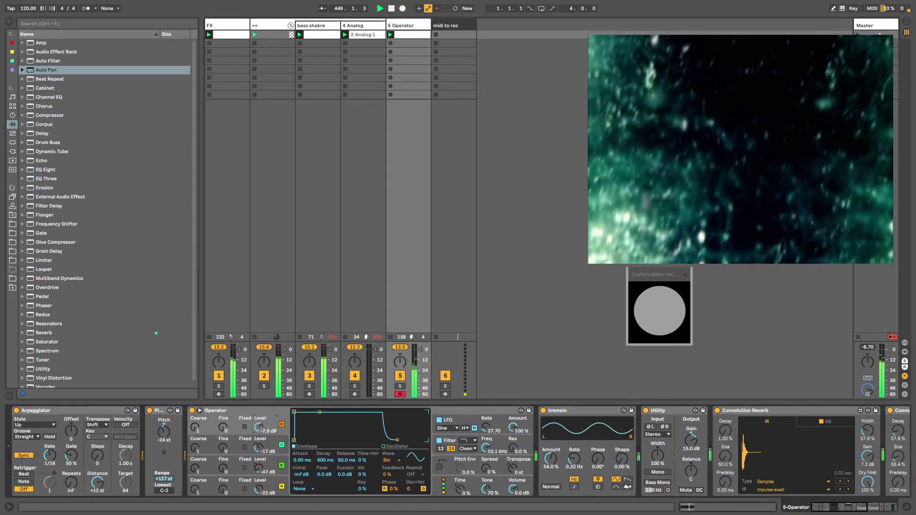
click(398, 459)
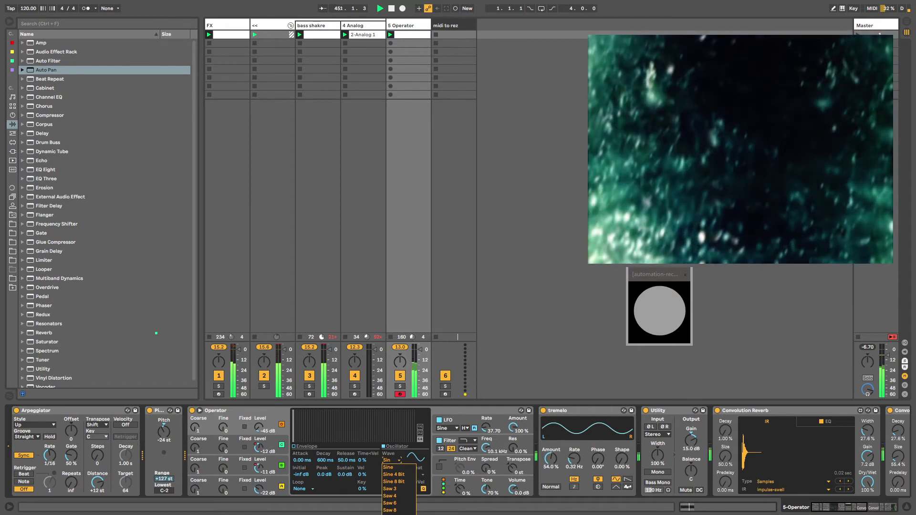
click(397, 514)
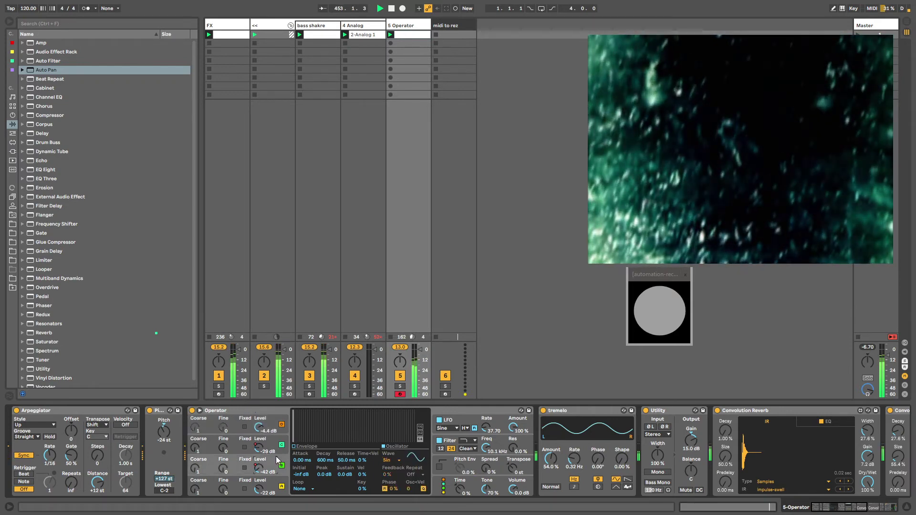
Set oscillator B's envelope attack to 0.49 ms and raise its coarse tuning, briefly testing with the Pitch device bypassed
click(308, 446)
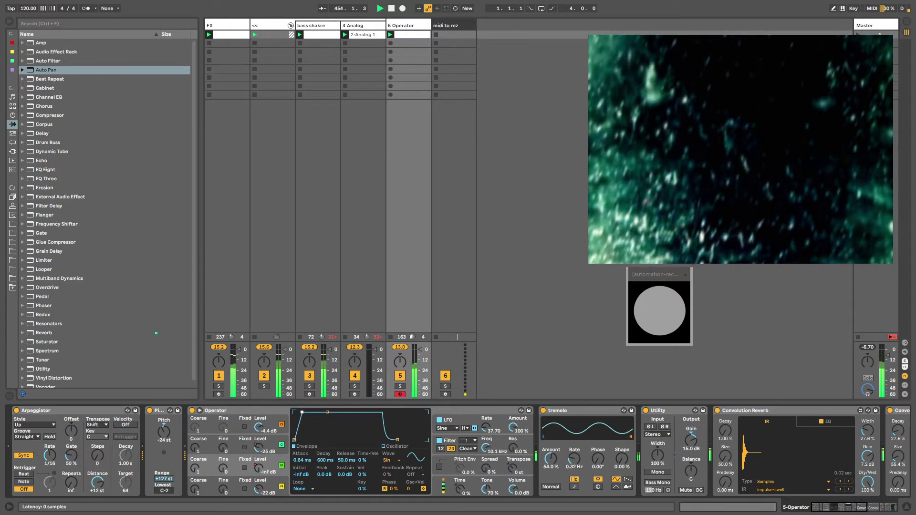
drag(194, 468, 194, 446)
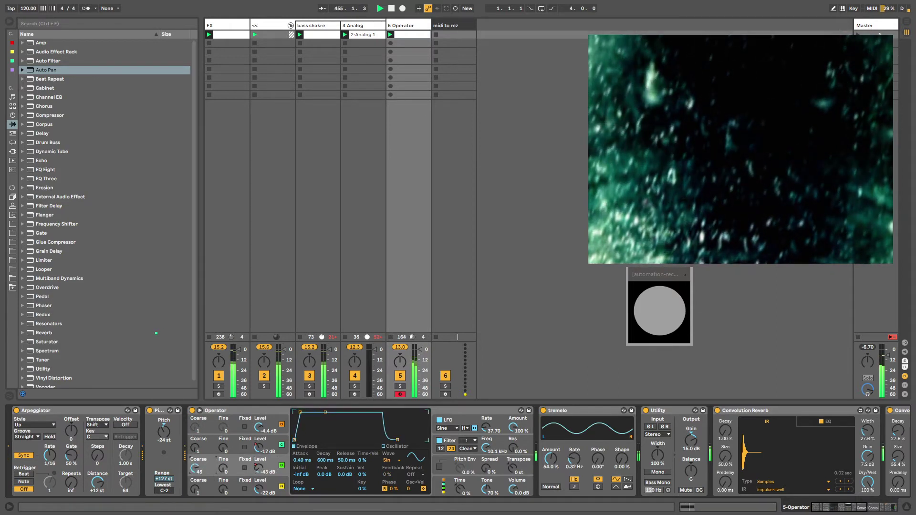
click(150, 411)
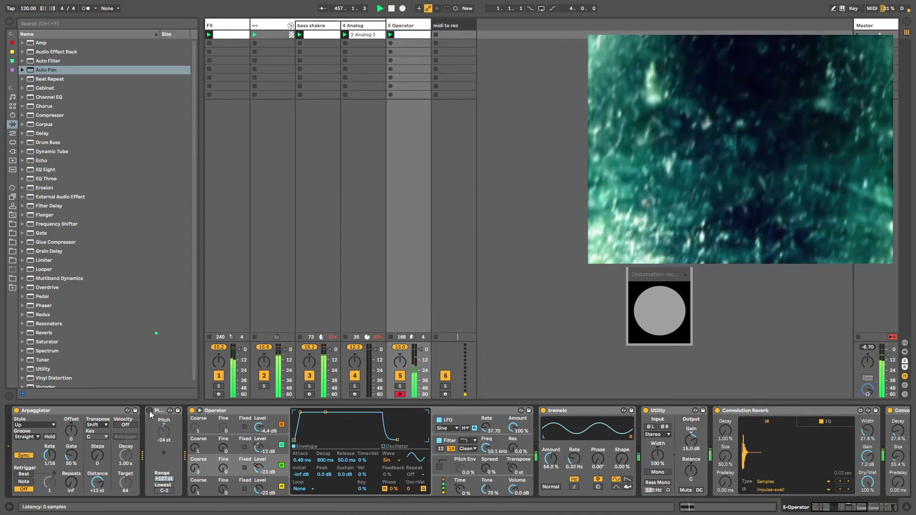
Lower oscillator D's level, show its clip automation, and unlink the envelope with a 29-bar loop
drag(259, 427, 259, 477)
right_click(258, 430)
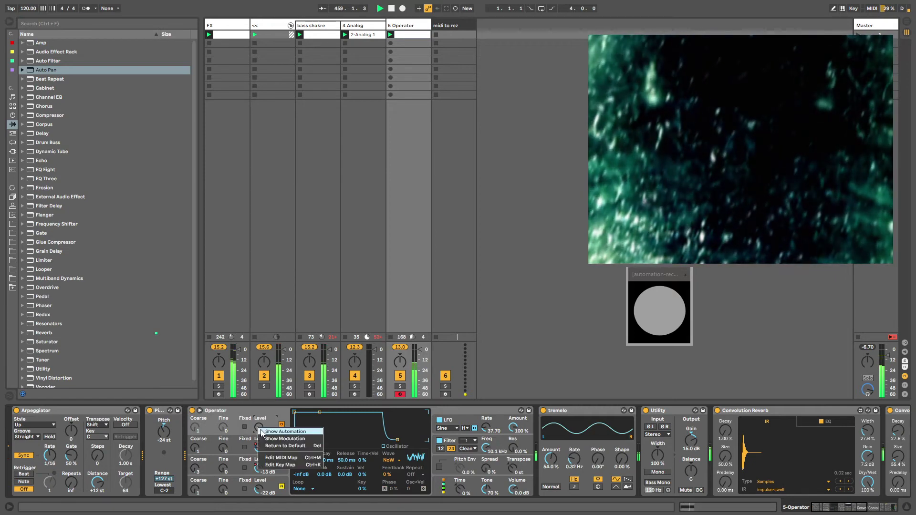
click(269, 433)
click(131, 490)
drag(163, 491, 163, 438)
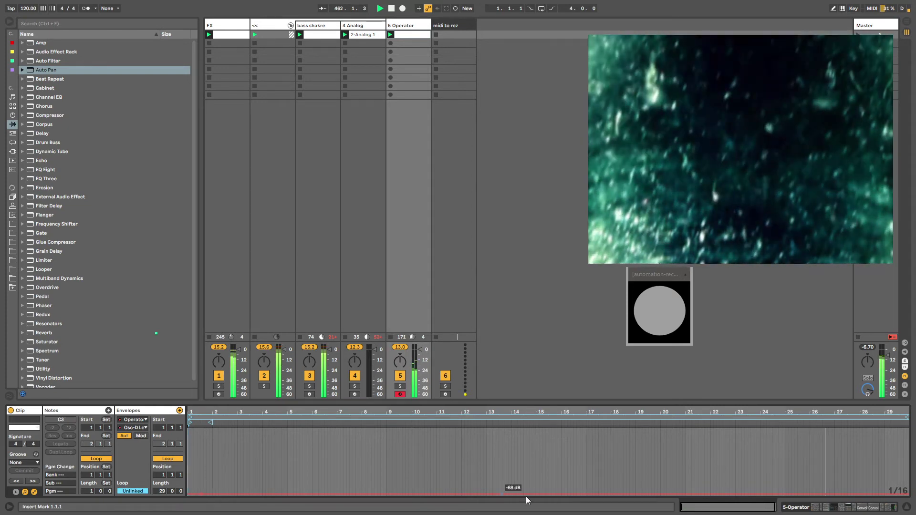
Draw oscillator D's level envelope rising to 0 dB, then dipping and recovering, while extending the loop to 46 and 64 bars
drag(570, 495, 895, 429)
drag(163, 491, 163, 459)
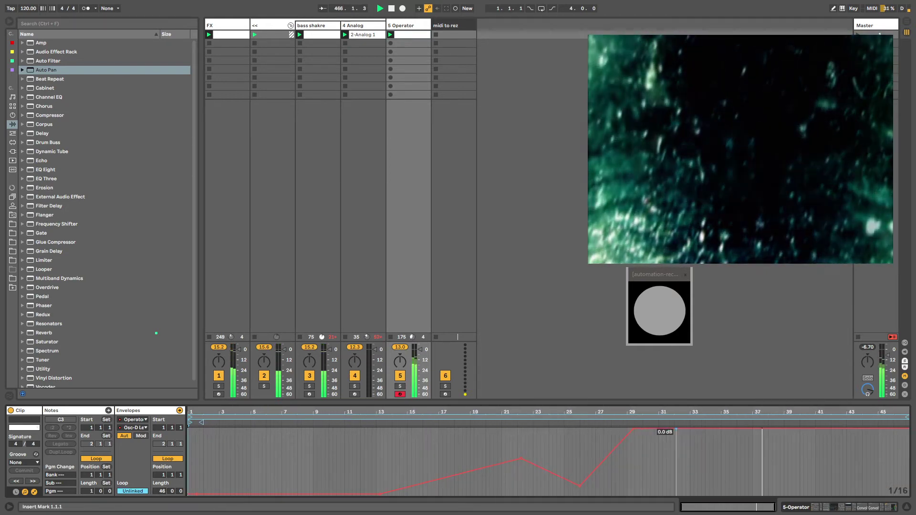
drag(672, 428, 905, 428)
drag(162, 491, 162, 457)
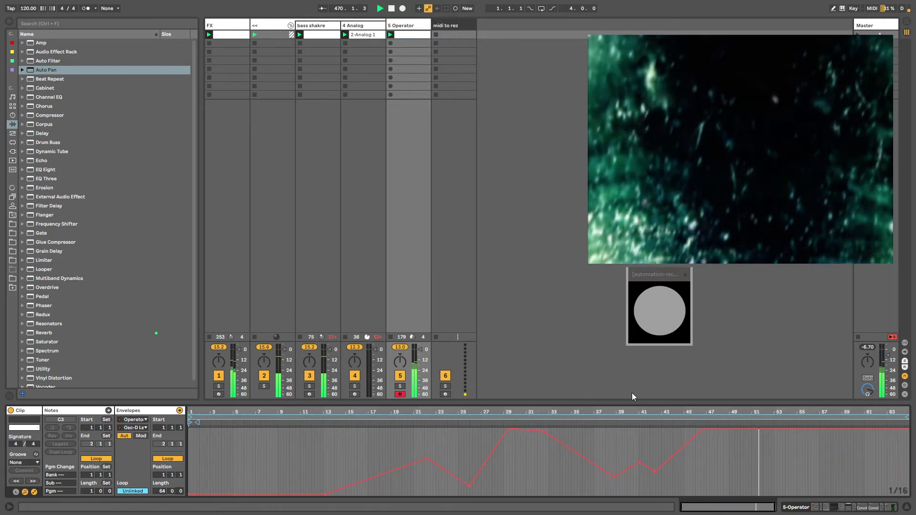
Add a dip after bar 49 that climbs back to 0 dB near bar 63, and extend oscillator D's envelope loop to 79.0.3
click(739, 429)
drag(771, 429, 773, 465)
drag(826, 476, 889, 428)
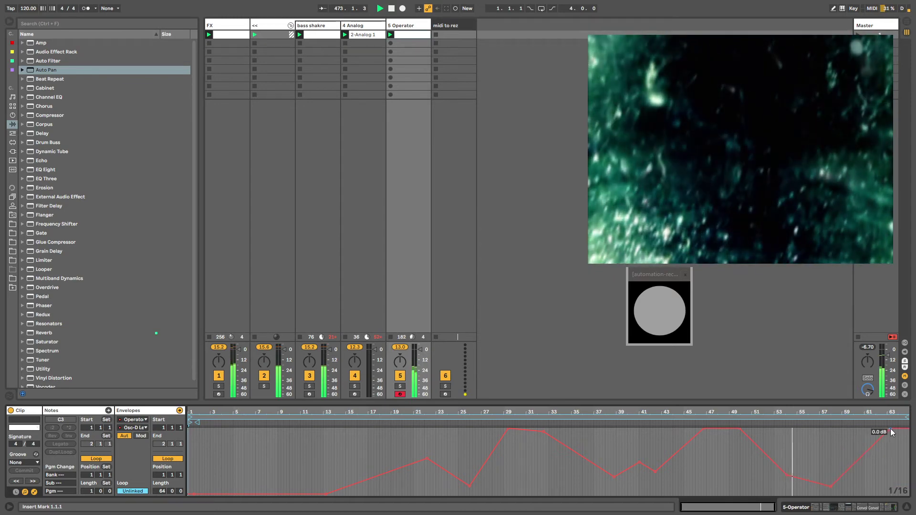
drag(162, 491, 180, 485)
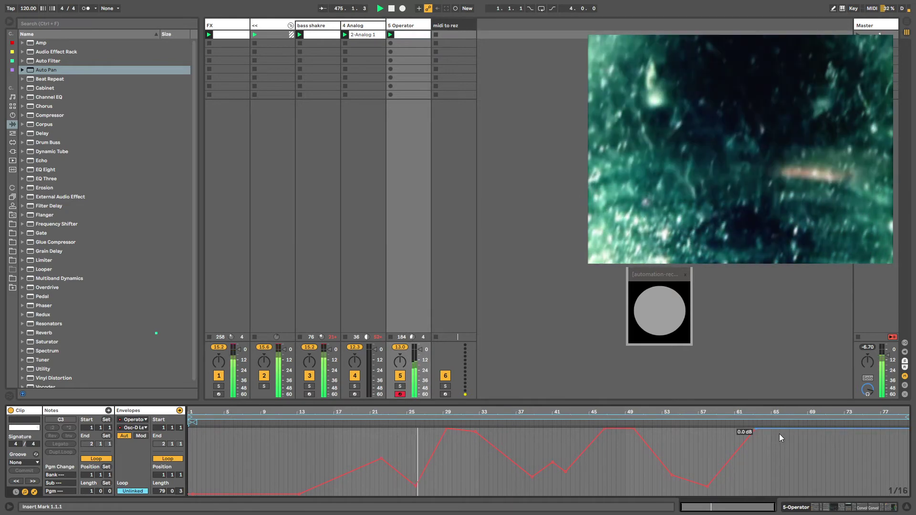
Hold oscillator D's level at 0 dB past bar 65, fade it down to the envelope's end, and extend the loop to 85.0.3
click(775, 429)
drag(808, 429, 905, 489)
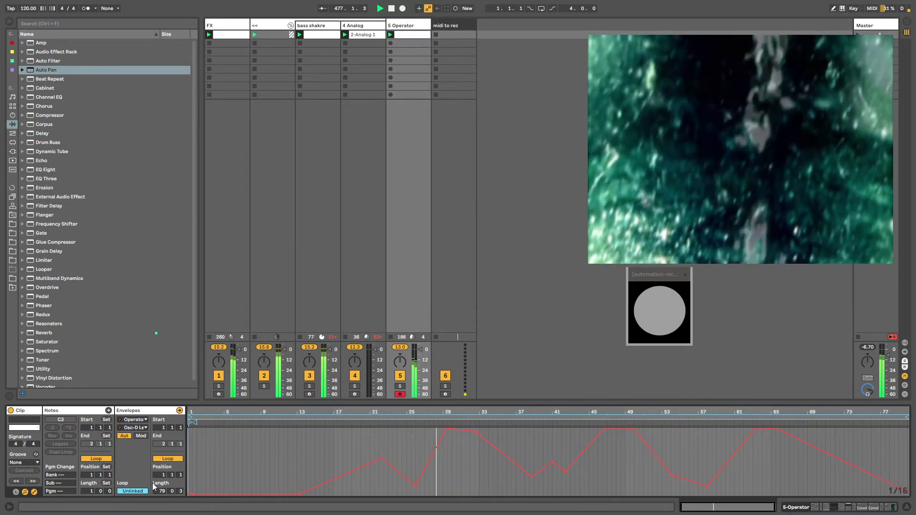
drag(161, 490, 160, 481)
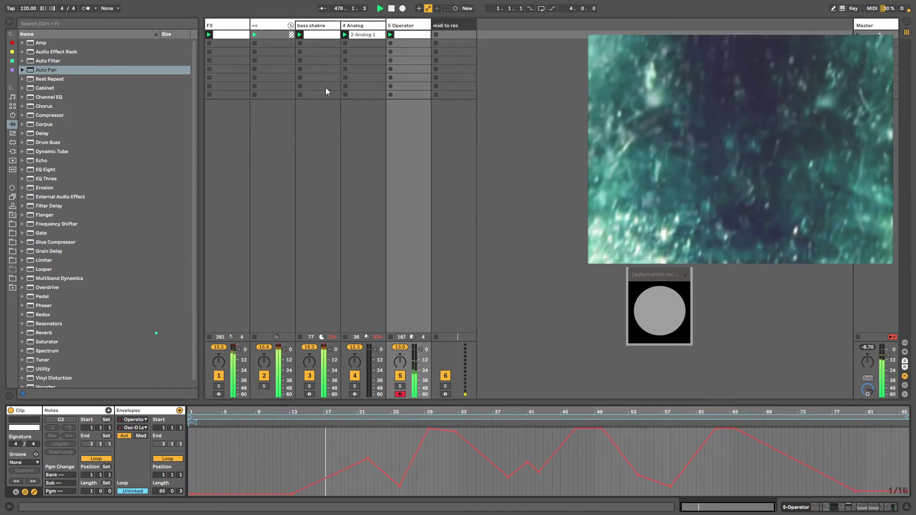
Return to the track's devices and try oscillator A's coarse tuning at high and low values, down to 0.5
key(shift+Tab)
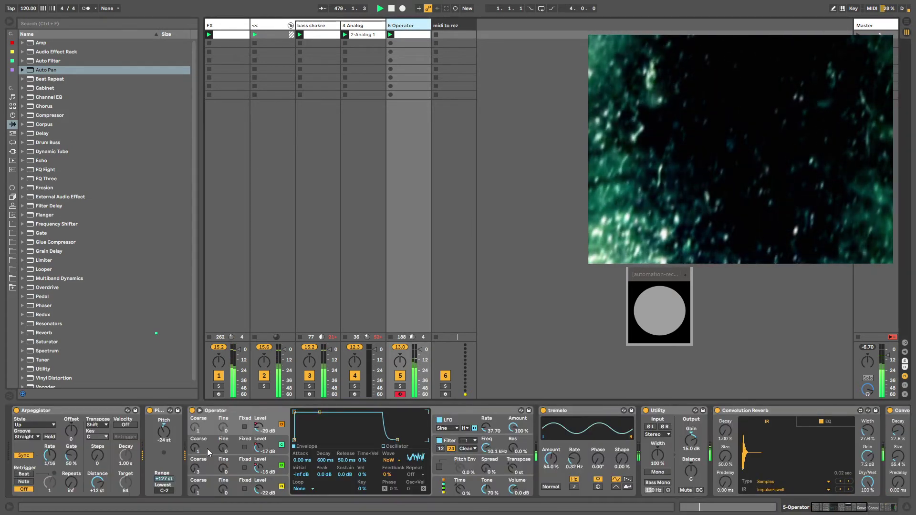
drag(195, 490, 195, 465)
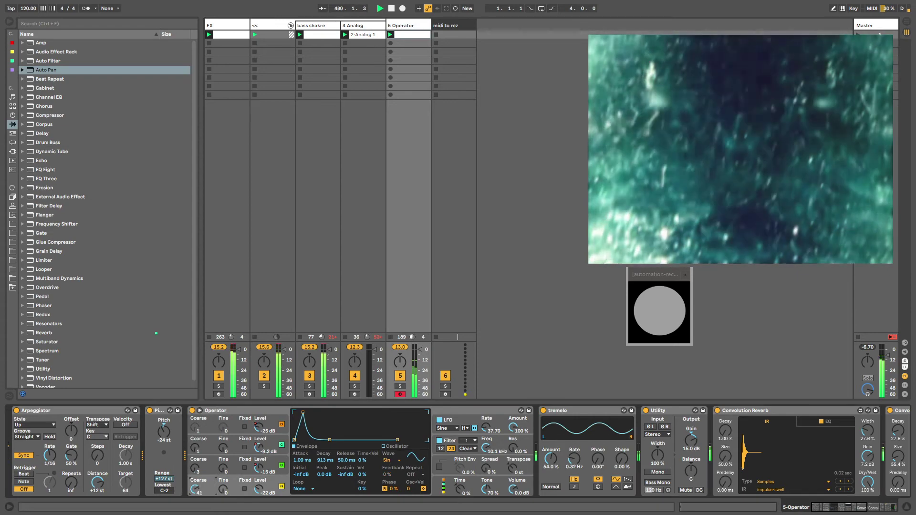
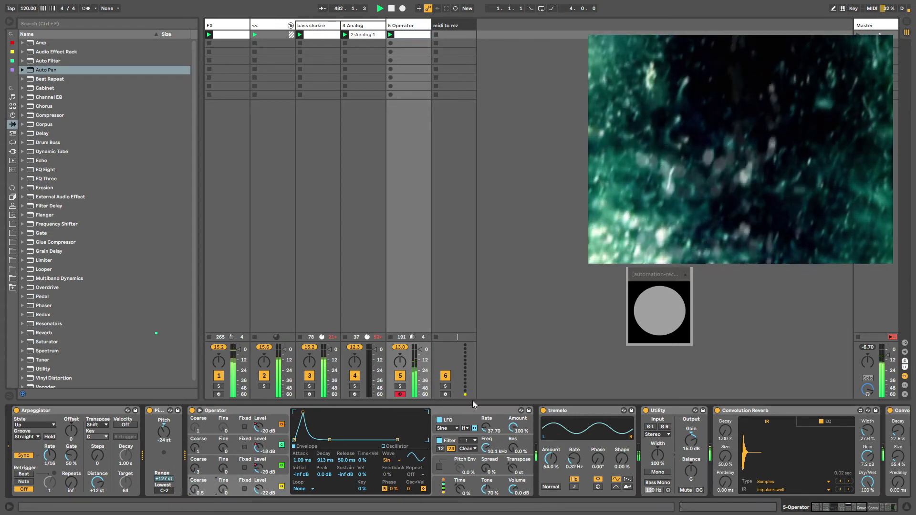
Set Operator's LFO rate to 41.33, touch up oscillator A's coarse tuning, and raise the Utility gain to 17.8 dB
drag(486, 428, 486, 468)
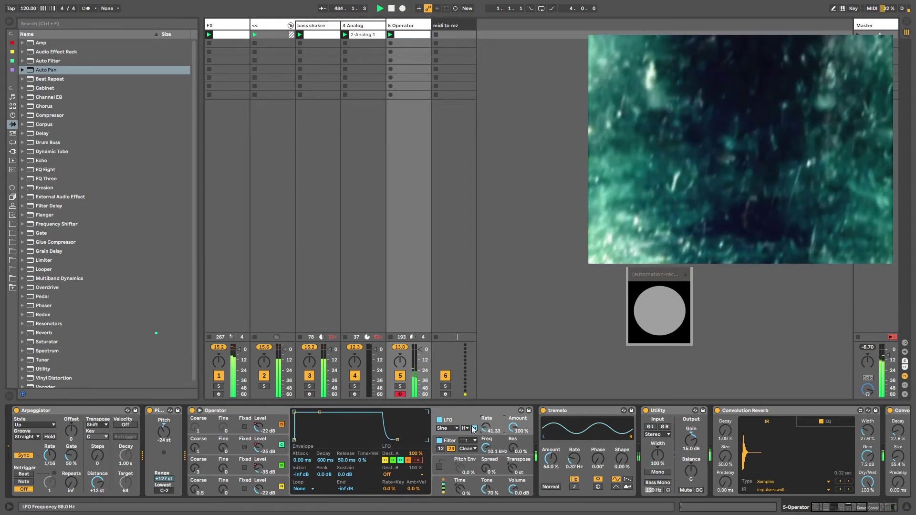
click(199, 488)
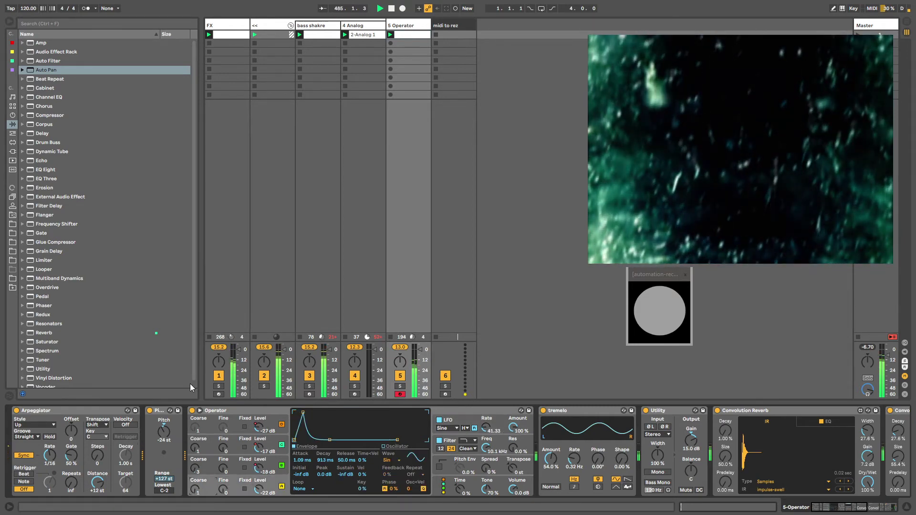
drag(692, 450, 693, 432)
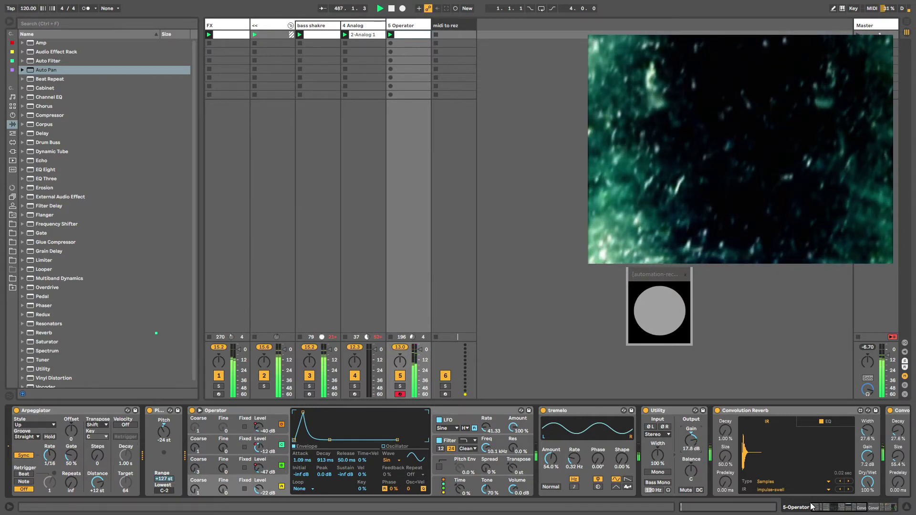
Set the gain of the Utility before the convolution reverbs to 15.6 dB and view the remaining effects on the Operator track
drag(811, 507, 845, 510)
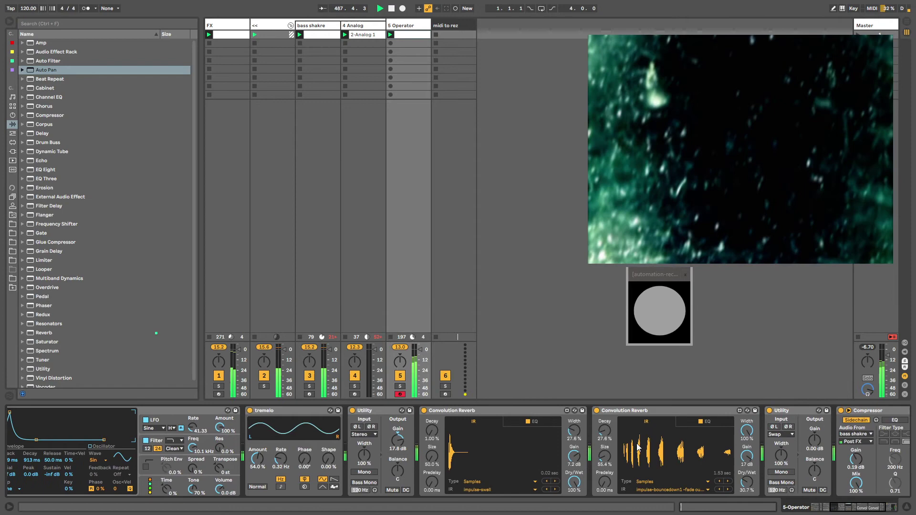
click(611, 412)
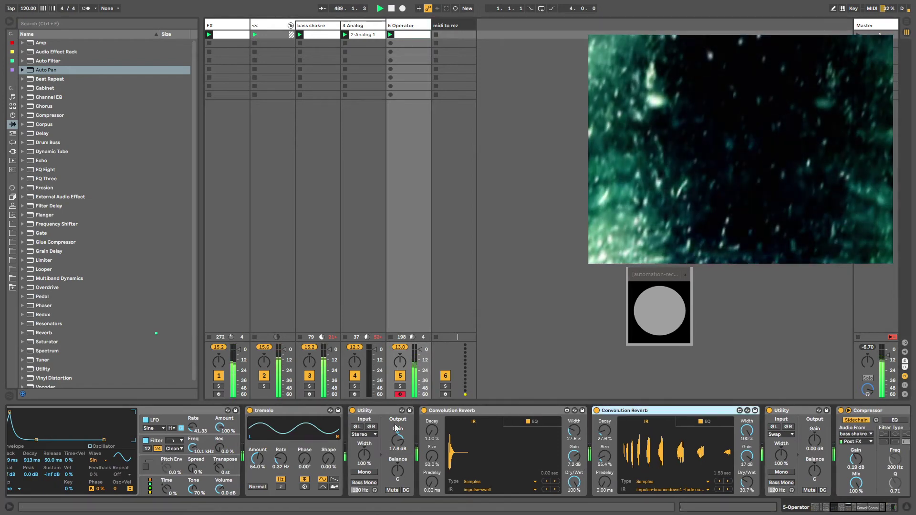
drag(398, 440, 398, 445)
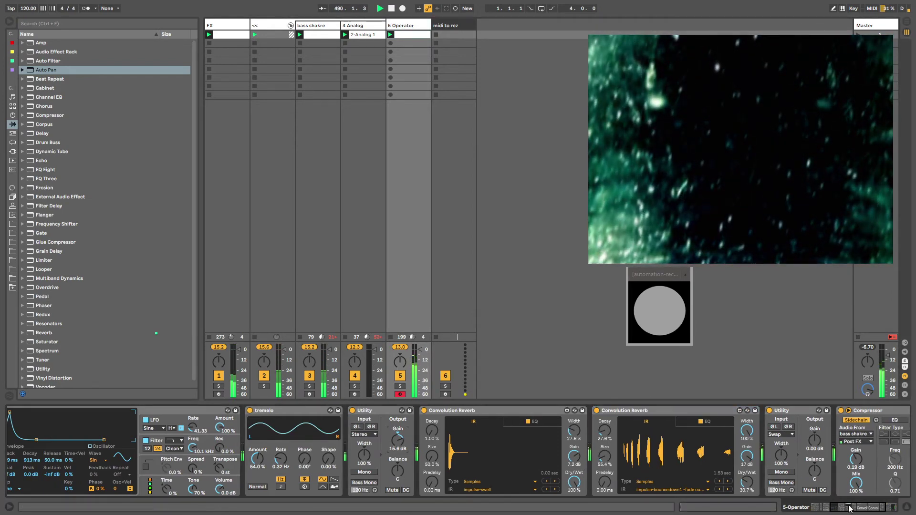
scroll(692, 444, right, 5)
click(612, 409)
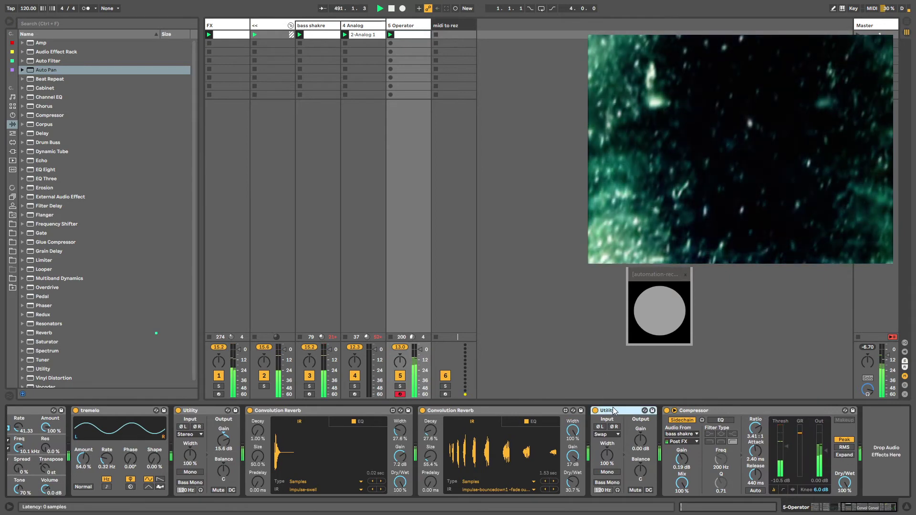
click(697, 411)
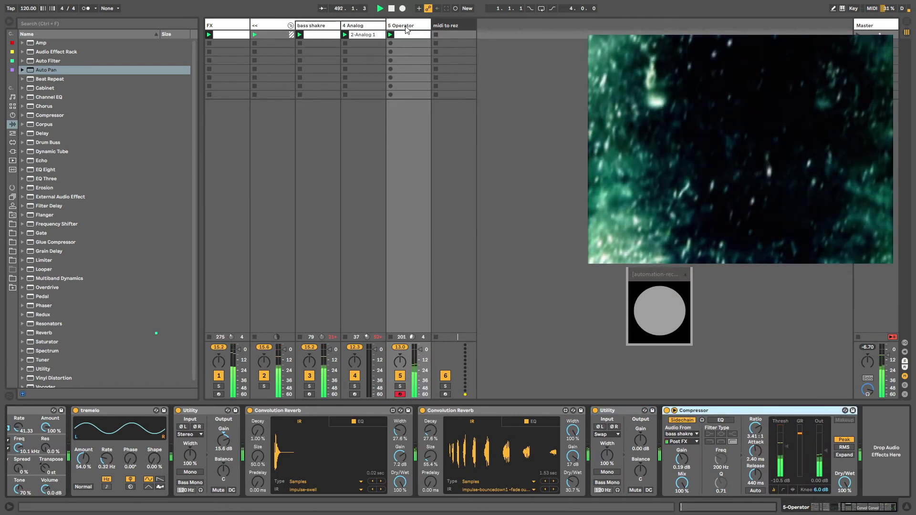
Insert a new MIDI track directly after the Operator track
click(406, 27)
key(ctrl+shift+t)
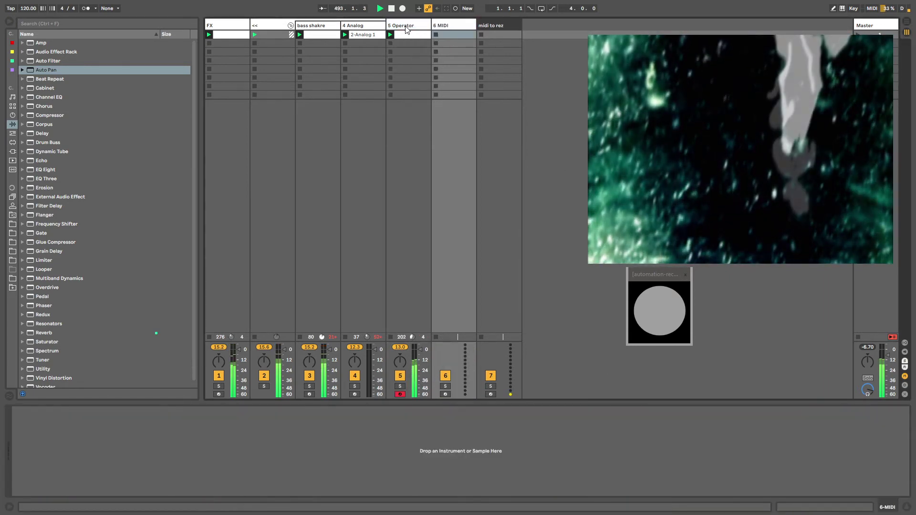
click(397, 29)
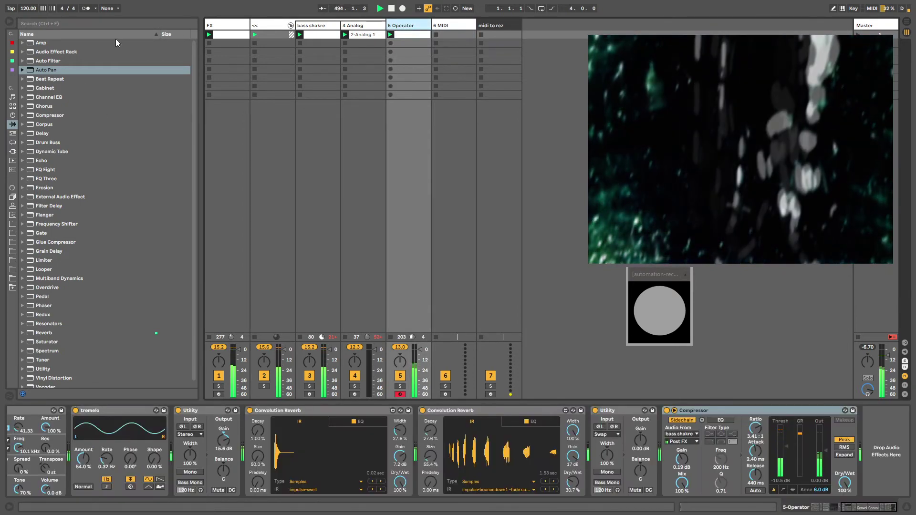
Add EQ Eight before the tremelo effect on the bass shakre track, with its first band as a low cut at 156 Hz and Q 0.41
click(303, 24)
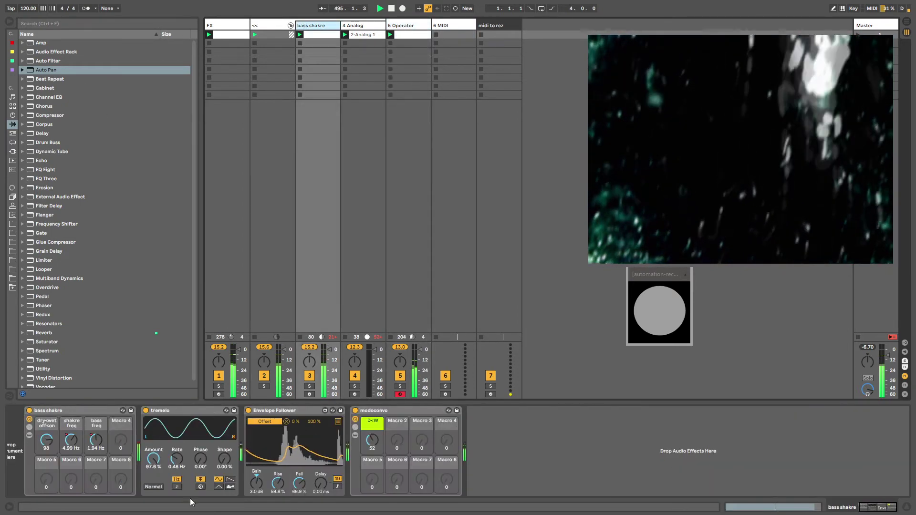
drag(42, 168, 164, 482)
click(174, 491)
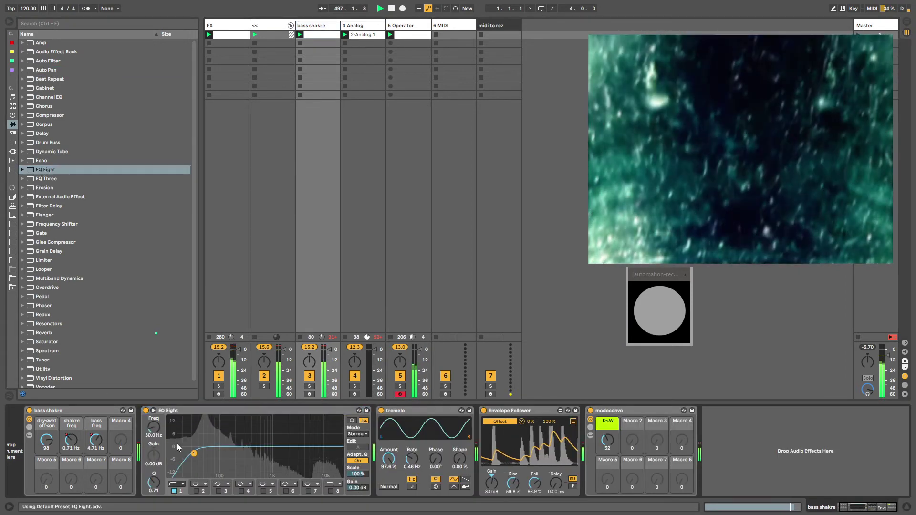
drag(189, 445, 230, 459)
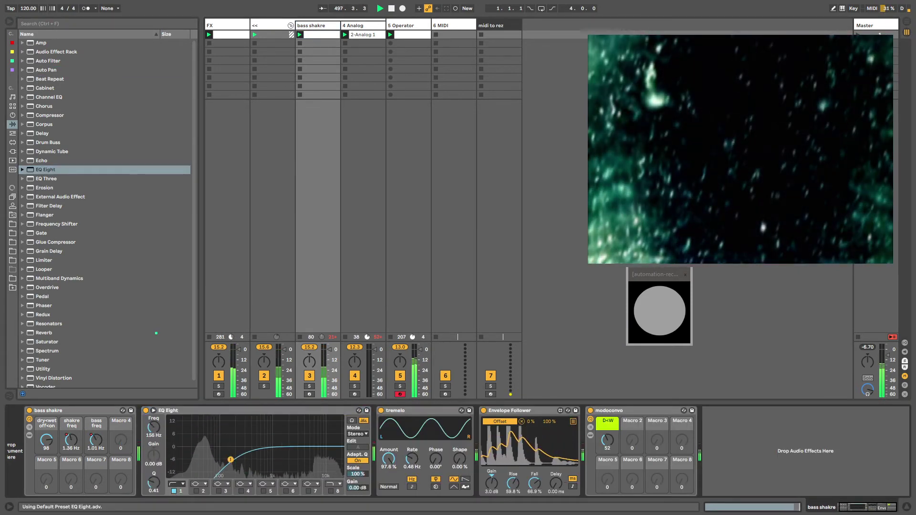
Show the modoconvo rack's chains on the bass shakre track and set its D<W macro to 60
click(453, 26)
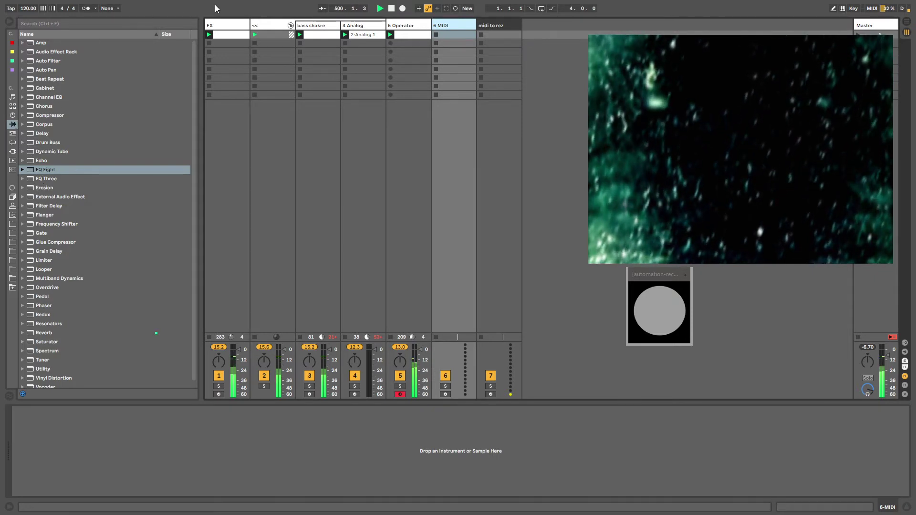
click(310, 26)
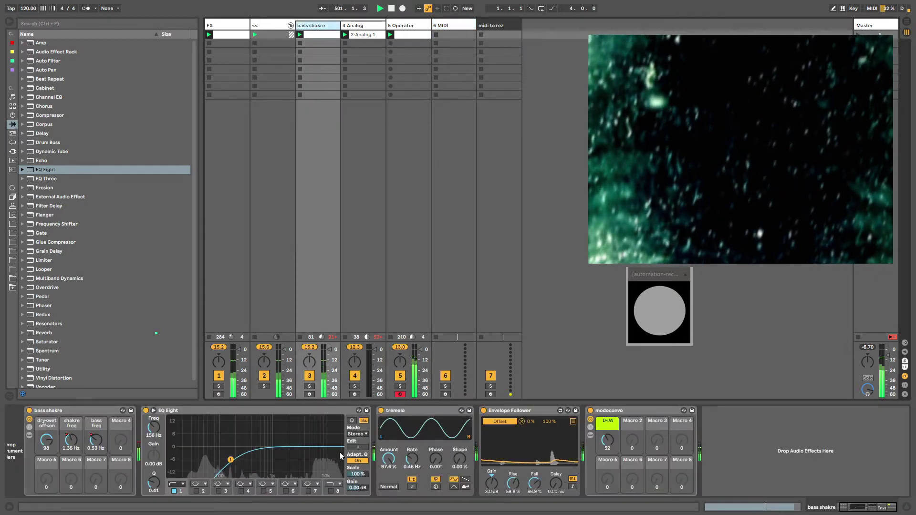
click(591, 428)
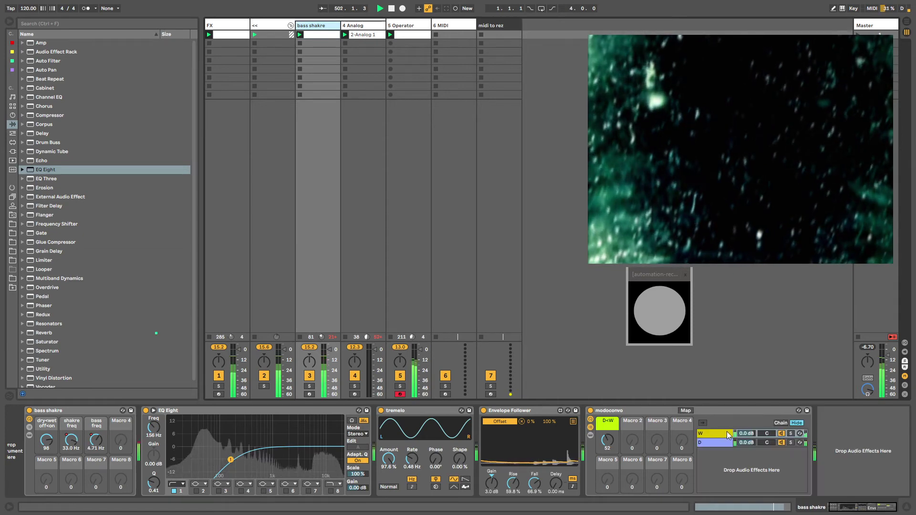
scroll(823, 458, right, 10)
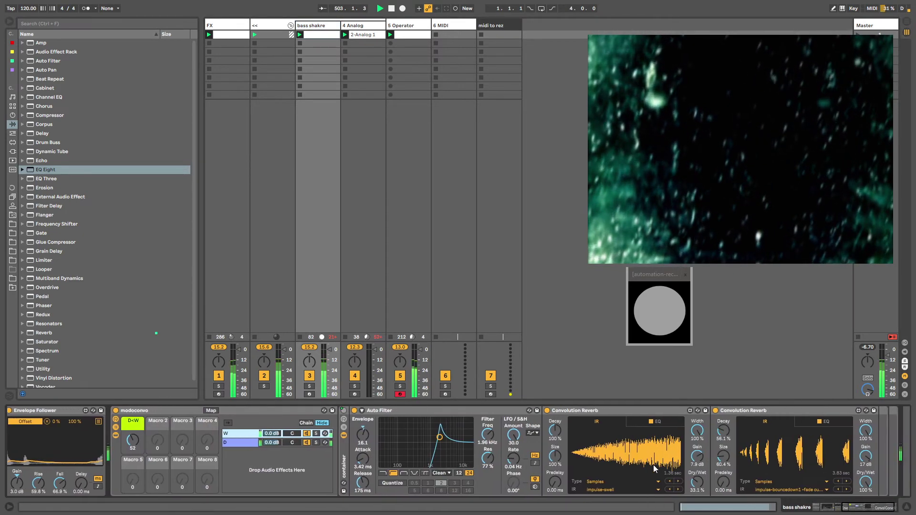
mouse_move(139, 445)
mouse_down()
mouse_move(139, 414)
mouse_move(139, 430)
mouse_up()
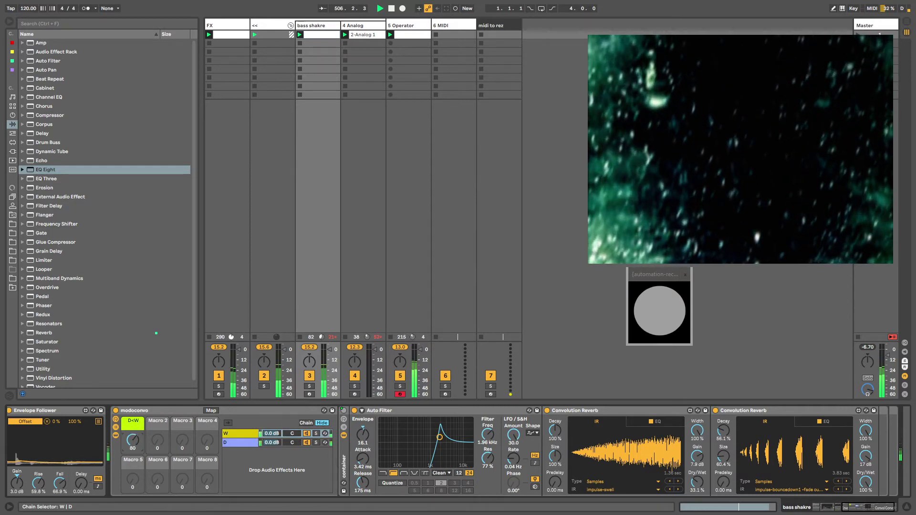
Load the IDMobvious instrument rack from the INSTRUMENTS racks folder onto the empty MIDI track, and set Perc On to 76 and Melod On to 0 %
click(445, 26)
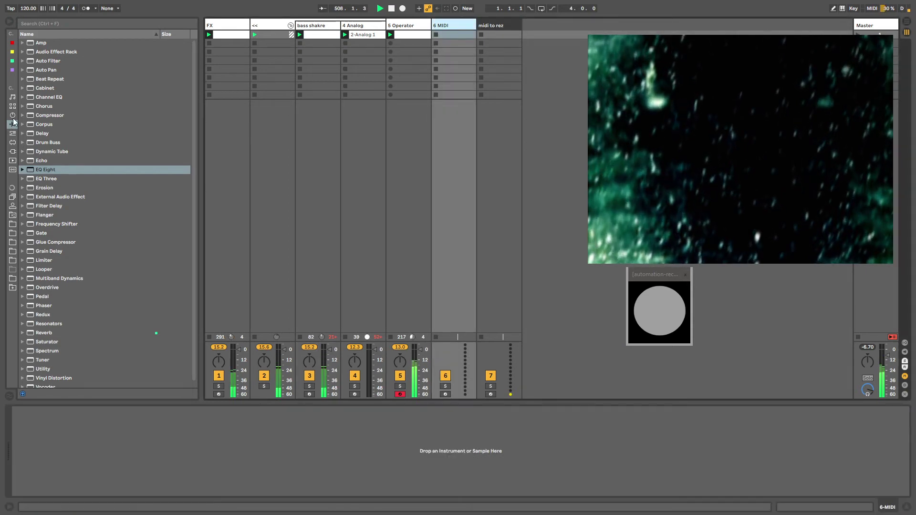
click(13, 214)
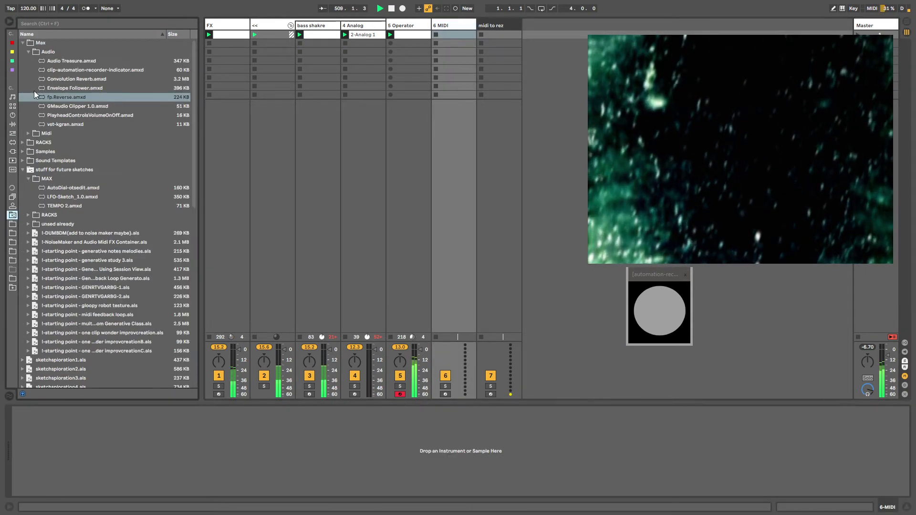
click(23, 169)
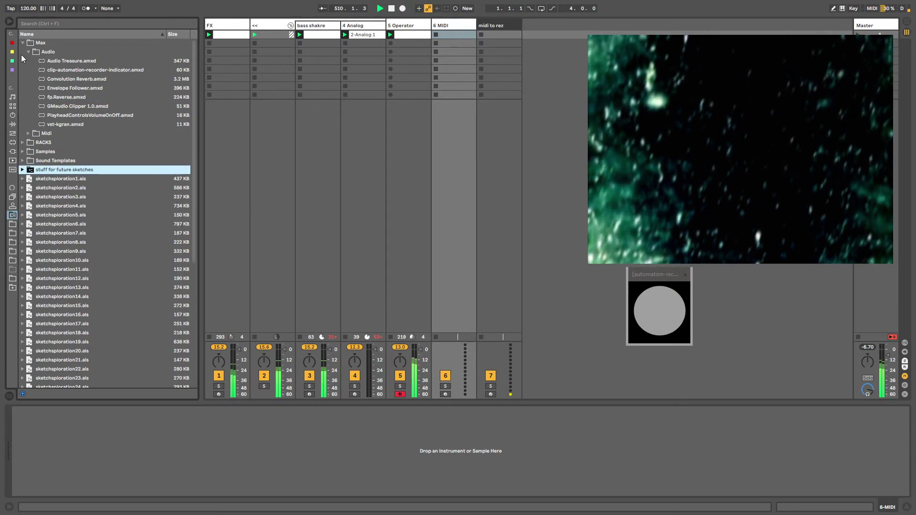
click(29, 51)
click(23, 70)
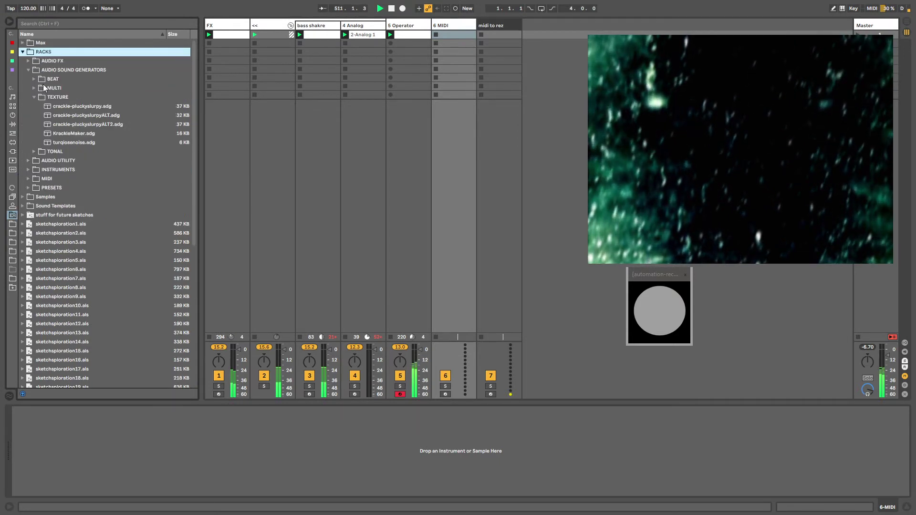
click(33, 97)
click(35, 106)
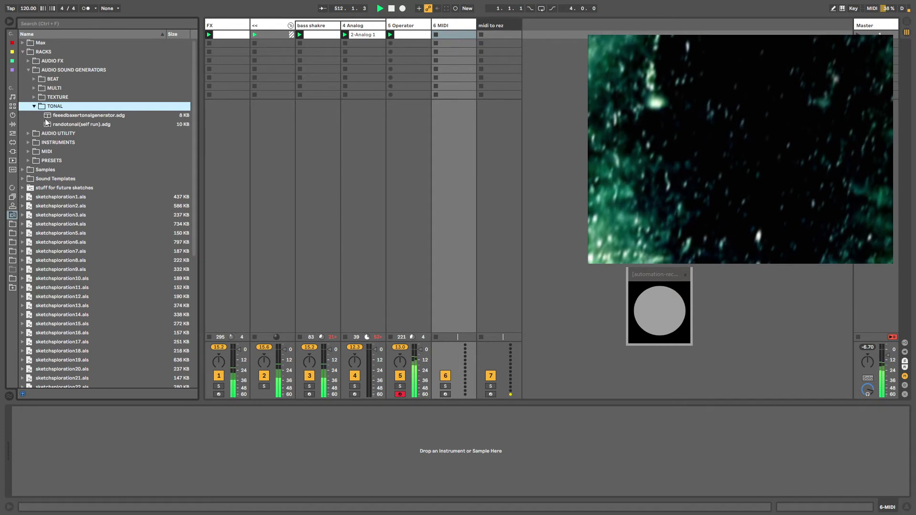
click(32, 142)
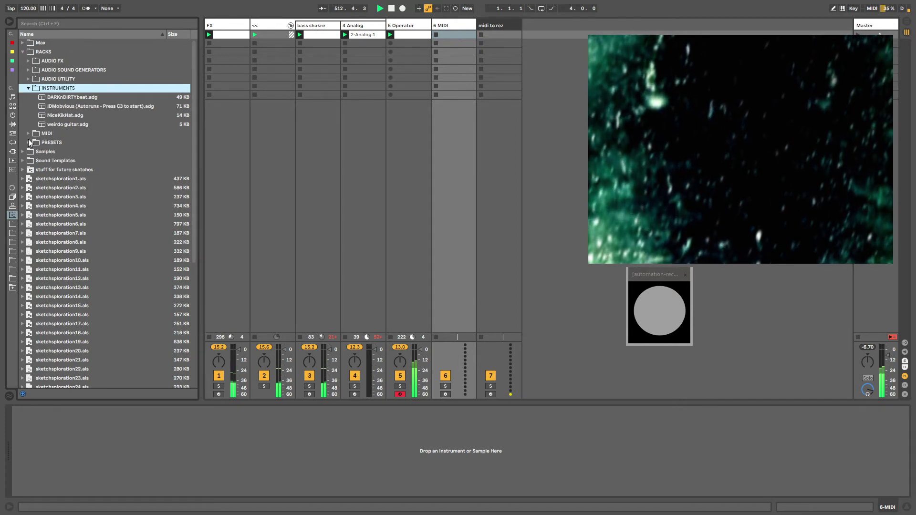
click(73, 107)
drag(73, 107, 450, 25)
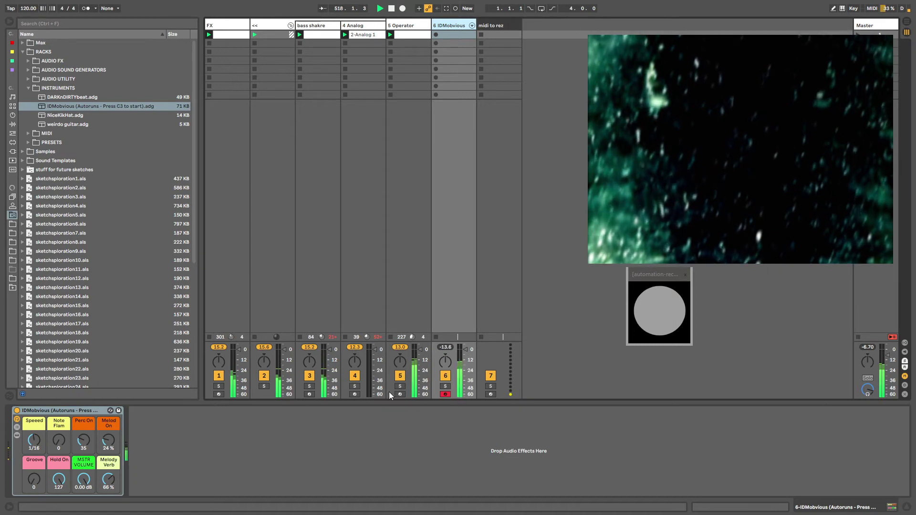
double_click(102, 441)
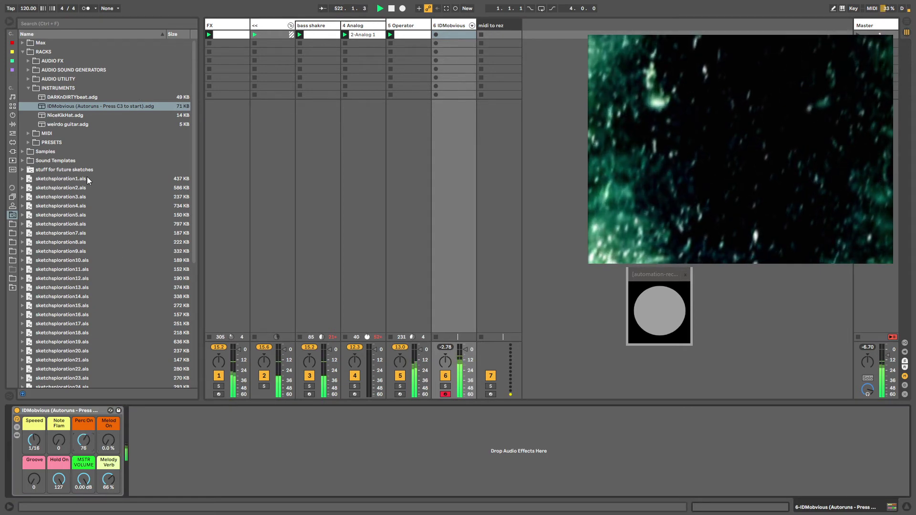
Expand the IDMobvious rack down to the FM Noise Maker chains and switch off the Operator in the Bass chain
click(22, 52)
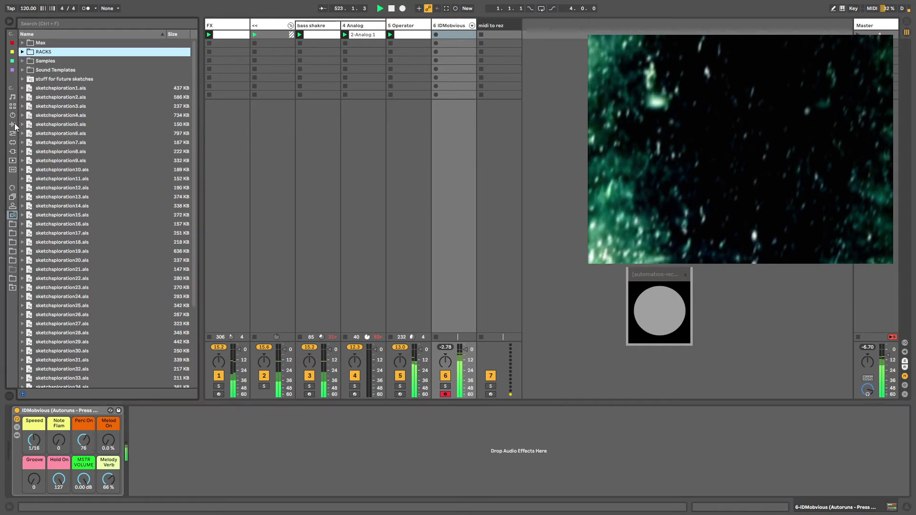
click(13, 116)
click(17, 432)
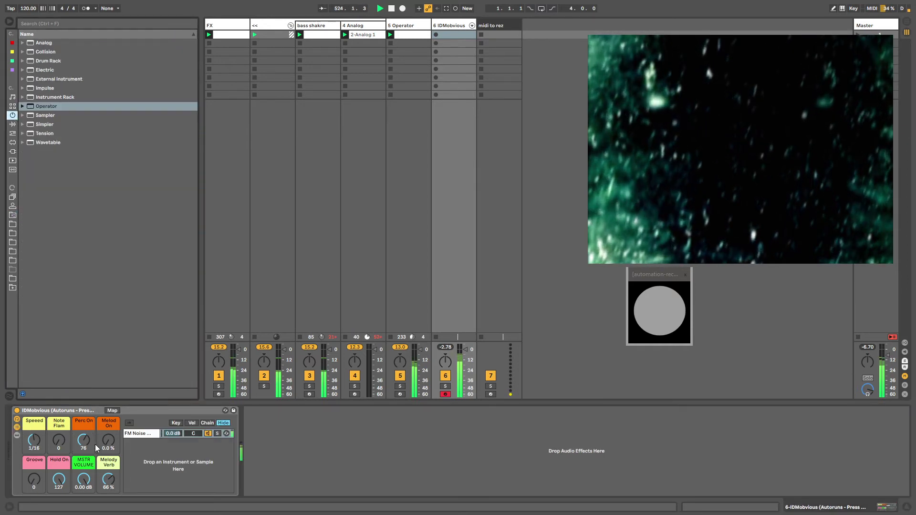
click(141, 435)
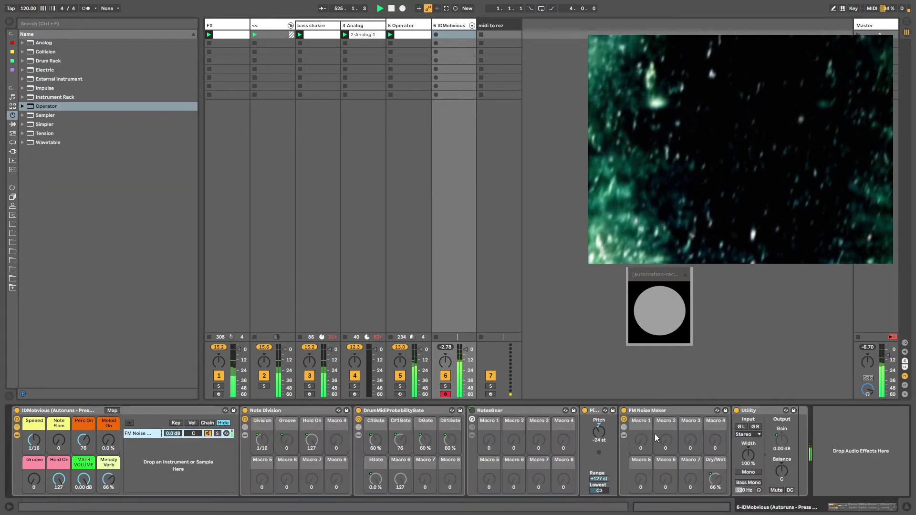
click(623, 427)
drag(841, 507, 868, 508)
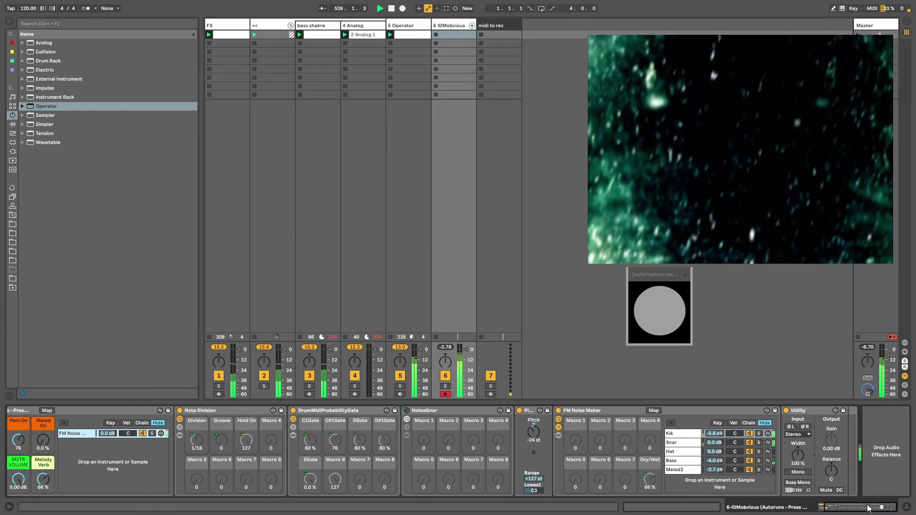
click(676, 462)
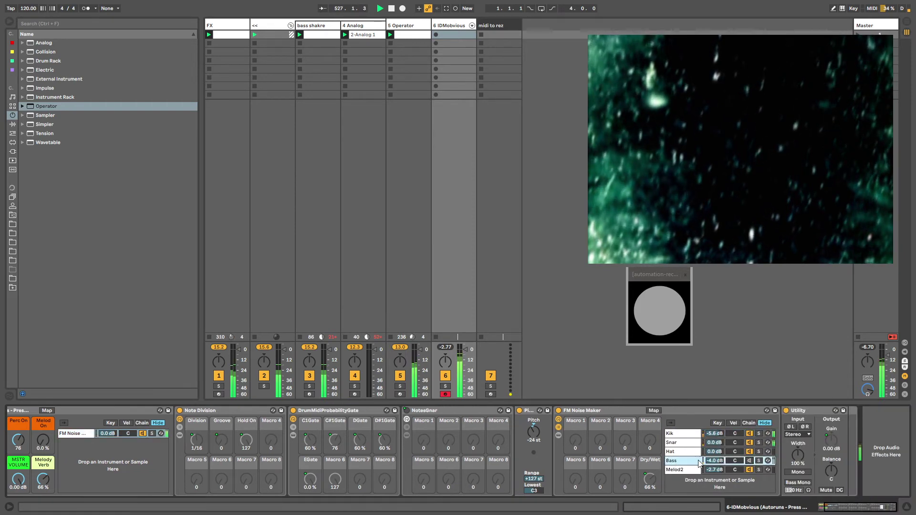
double_click(692, 461)
click(869, 410)
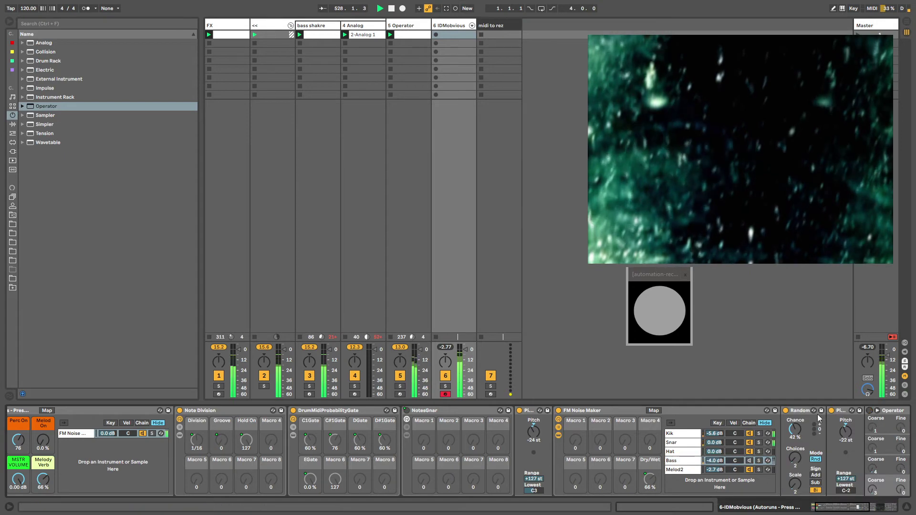
Fold and switch off the second Random, Scale, Melody and Reverb devices in FM Noise Maker's Melod2 chain
click(682, 470)
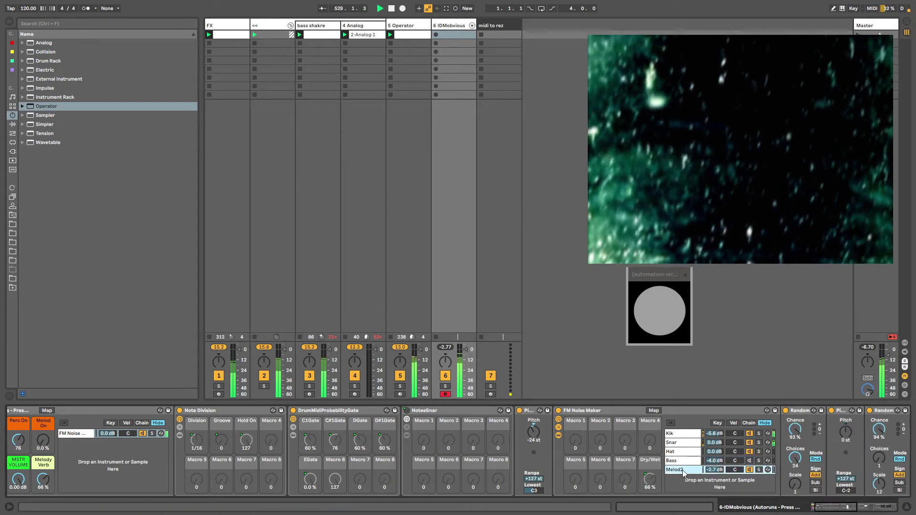
double_click(881, 410)
click(870, 410)
double_click(892, 412)
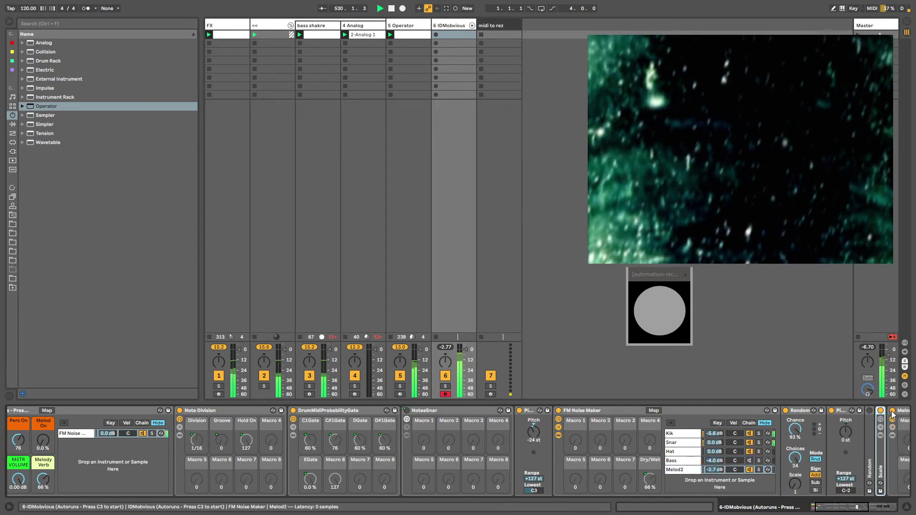
double_click(904, 412)
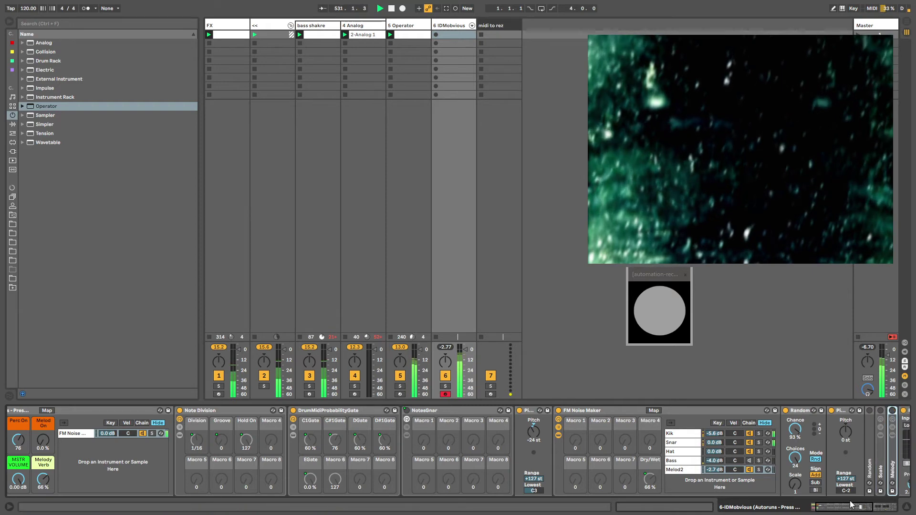
drag(851, 506, 866, 507)
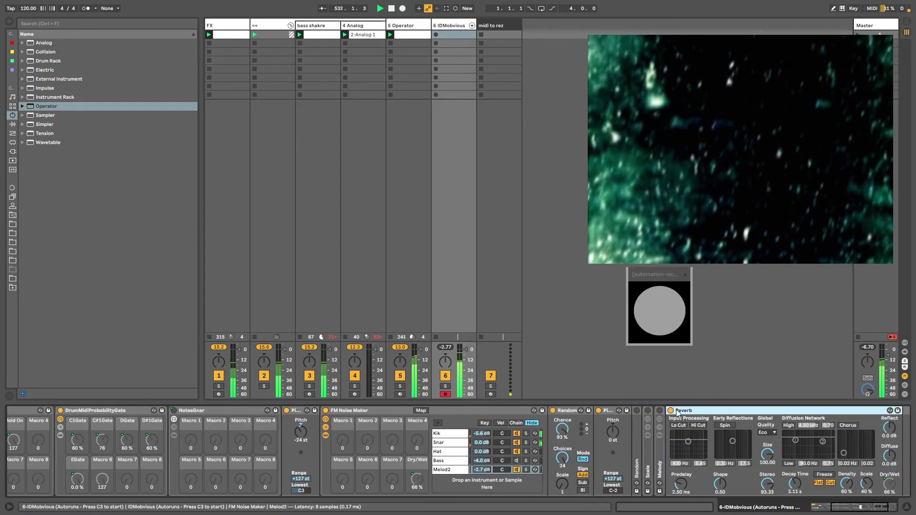
double_click(695, 411)
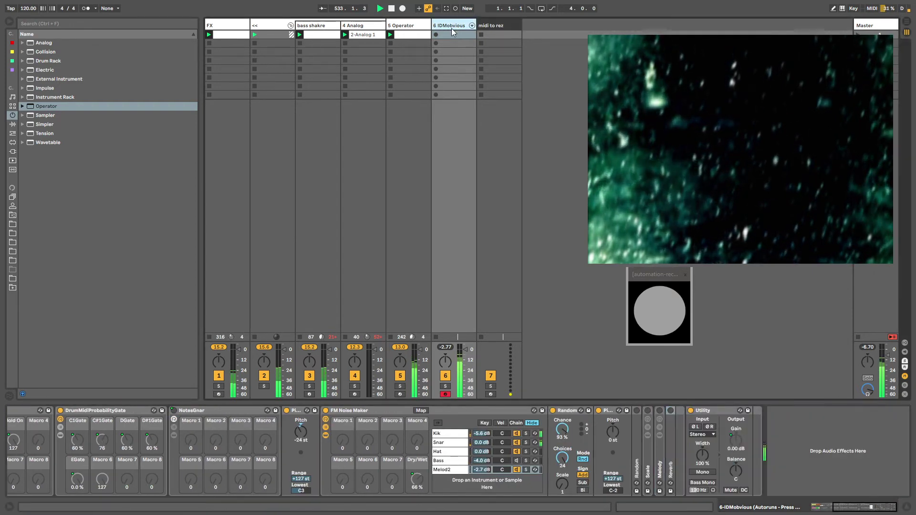
drag(837, 509, 818, 509)
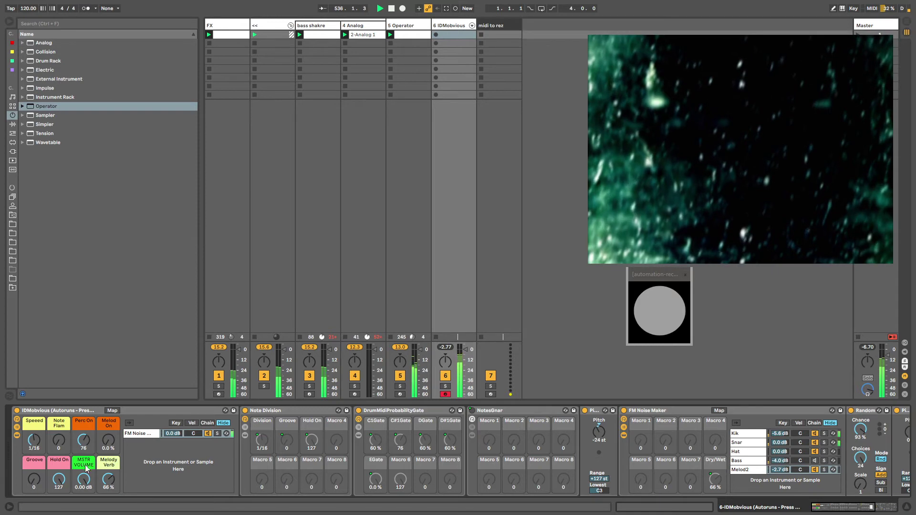
Set the IDMobvious rack's Perc On macro to 79 and the Kik chain's Overdrive filter to 65.9 Hz with a bandwidth of 8.82
drag(34, 478, 34, 465)
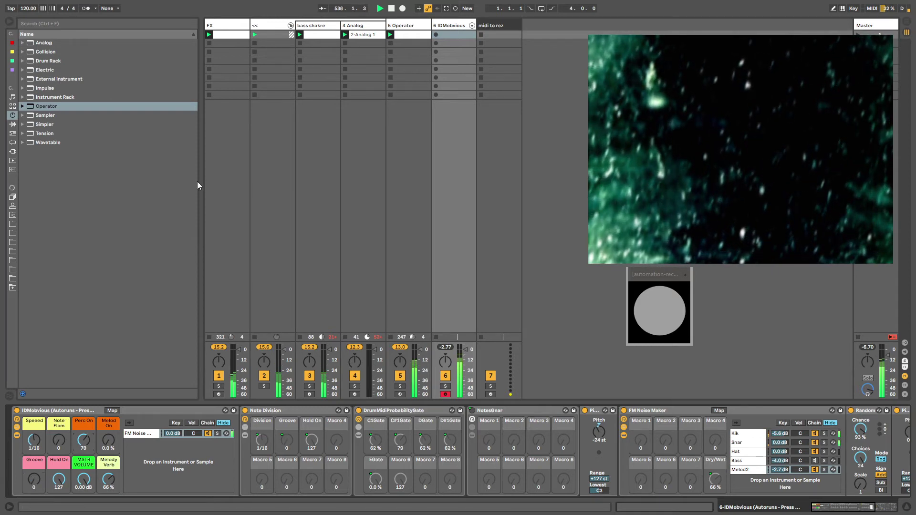
click(450, 25)
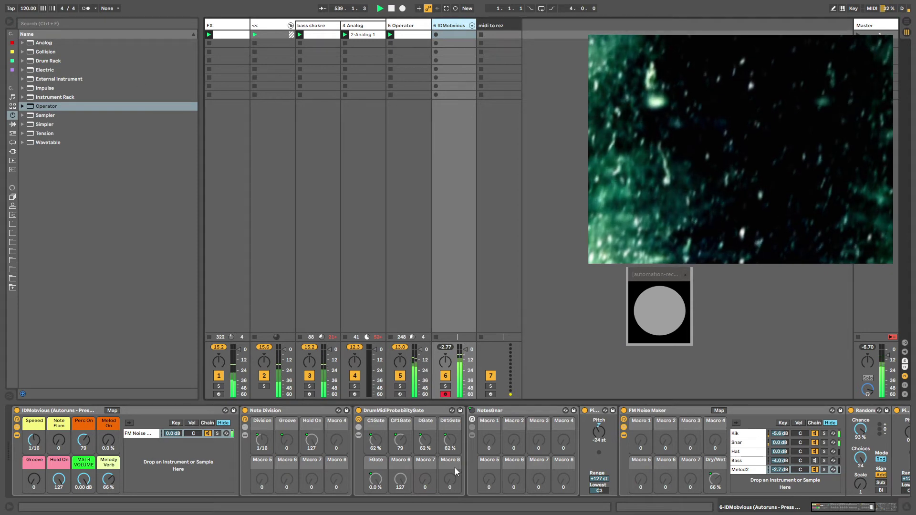
drag(836, 508, 862, 510)
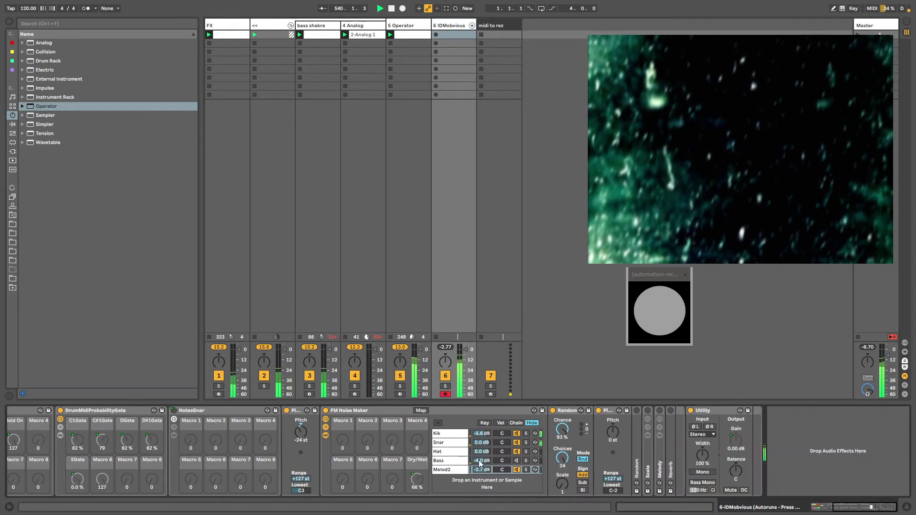
click(452, 434)
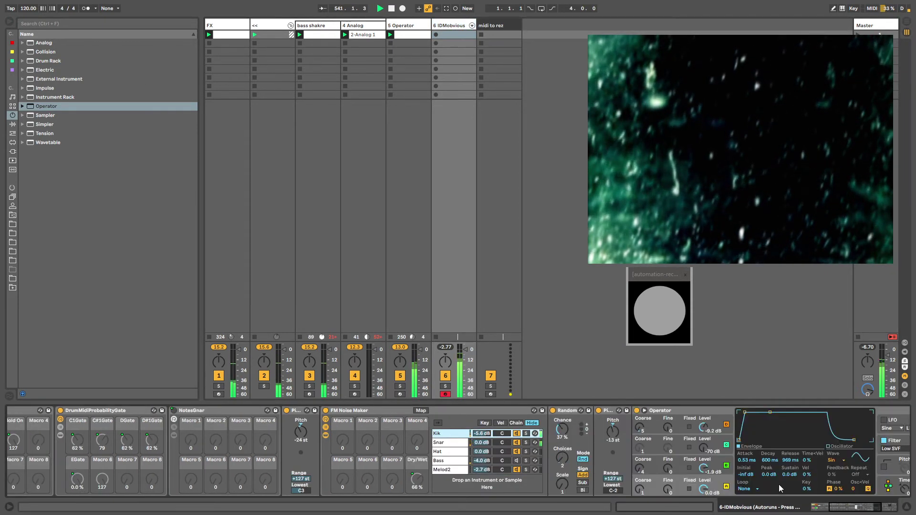
drag(852, 508, 870, 508)
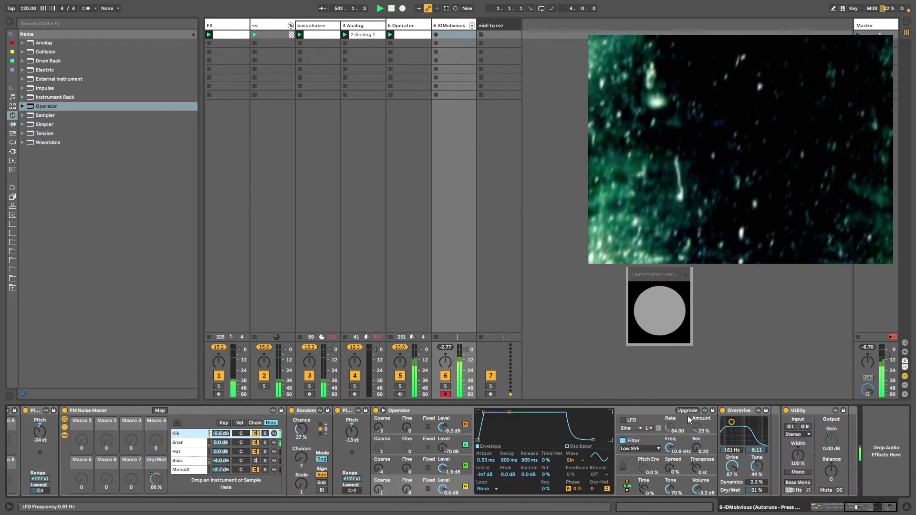
drag(728, 426, 725, 420)
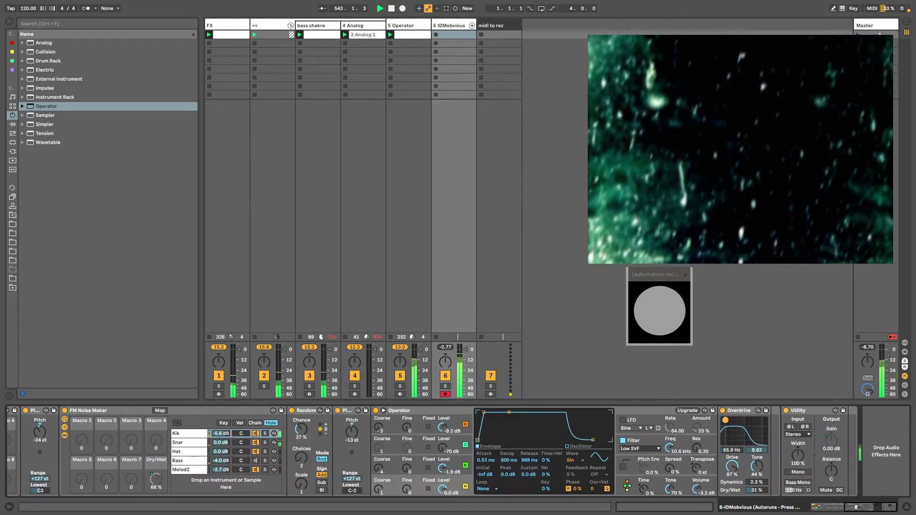
Add a Drum Buss after the IDMobvious rack and set its Boom to 85 %
click(13, 124)
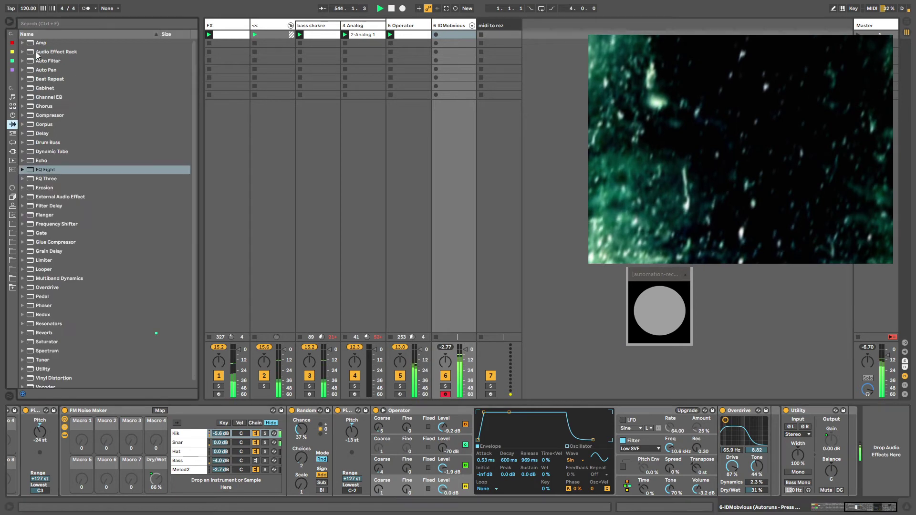
drag(48, 143, 881, 452)
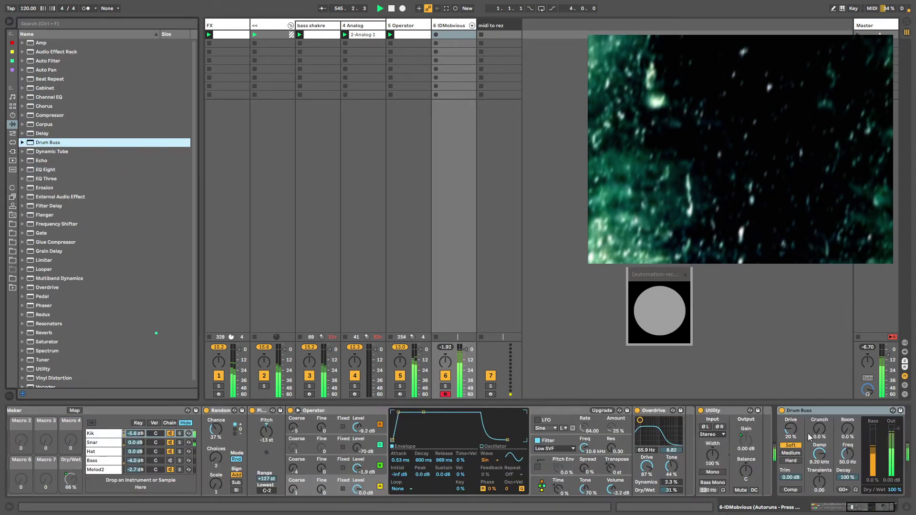
click(853, 507)
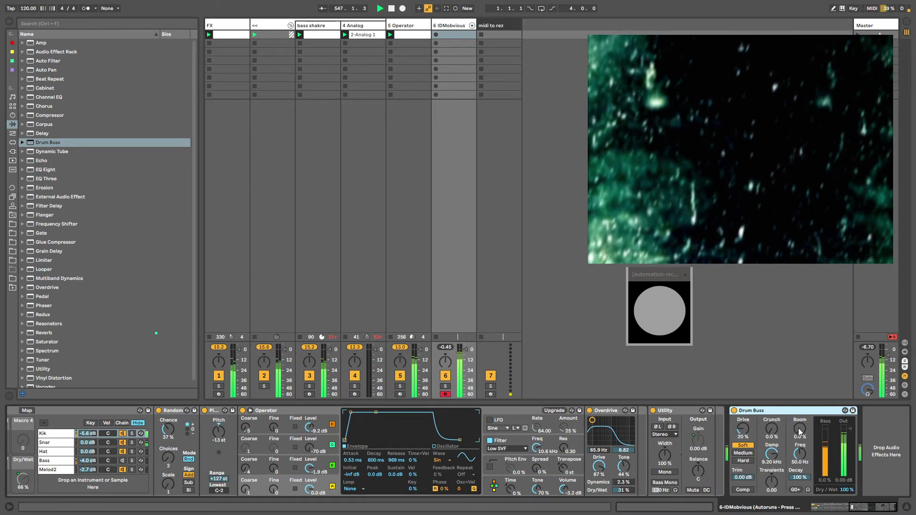
mouse_move(798, 431)
mouse_down()
mouse_move(799, 406)
mouse_move(799, 430)
mouse_up()
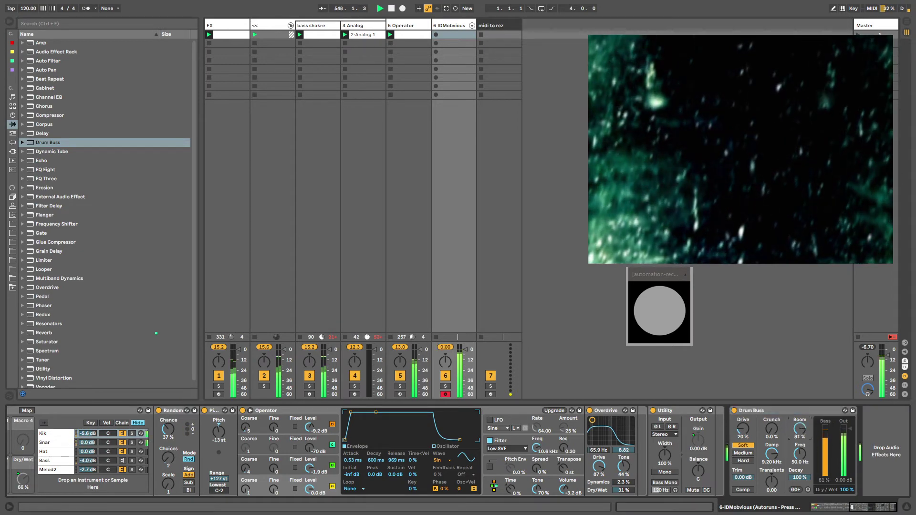
drag(799, 392, 798, 390)
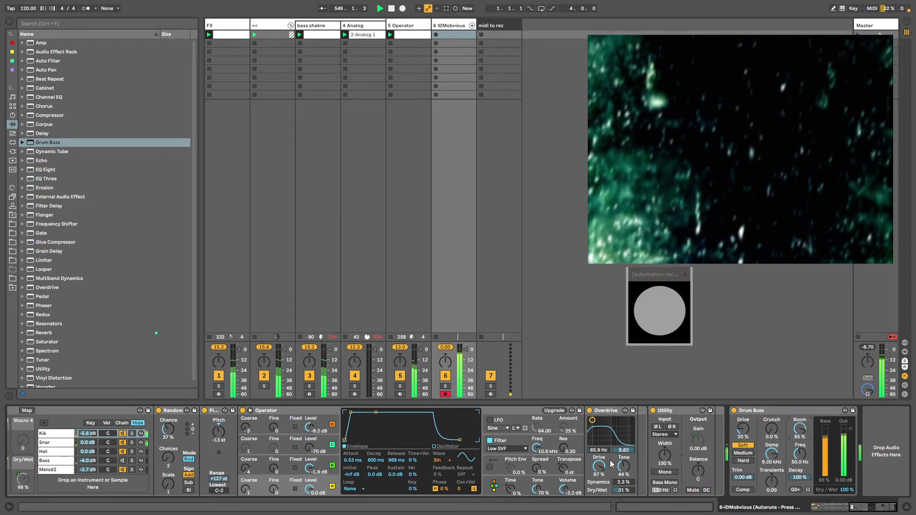
Add an Auto Pan directly after the Snare rack in the Snar chain, with Amount at 100 % and a sawtooth waveform
click(65, 444)
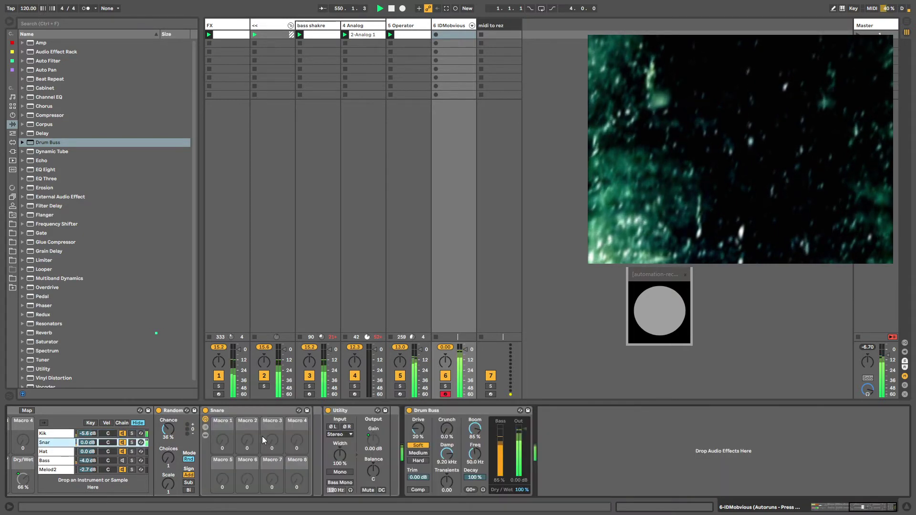
drag(40, 72, 325, 455)
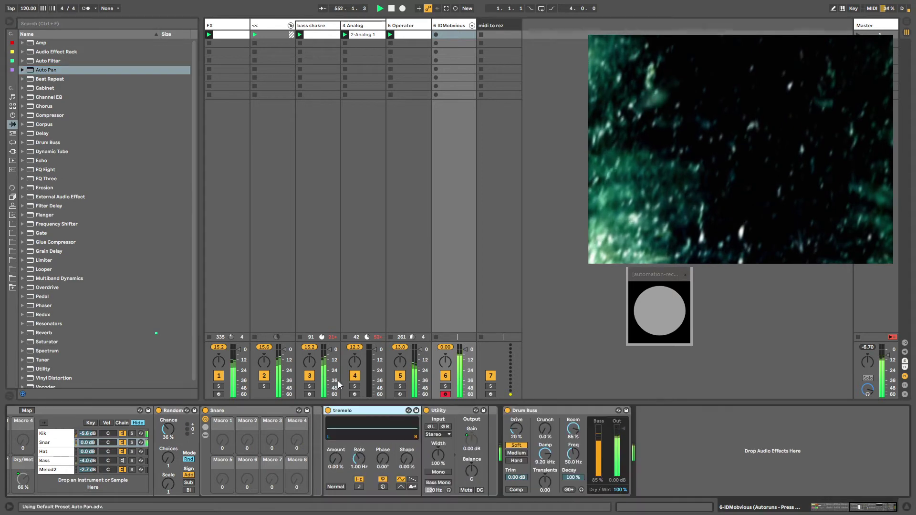
drag(342, 413, 313, 423)
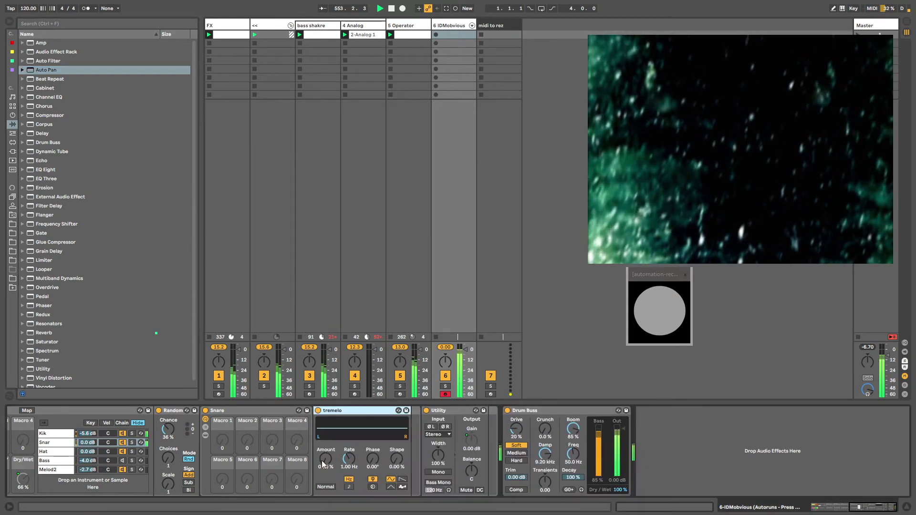
click(402, 479)
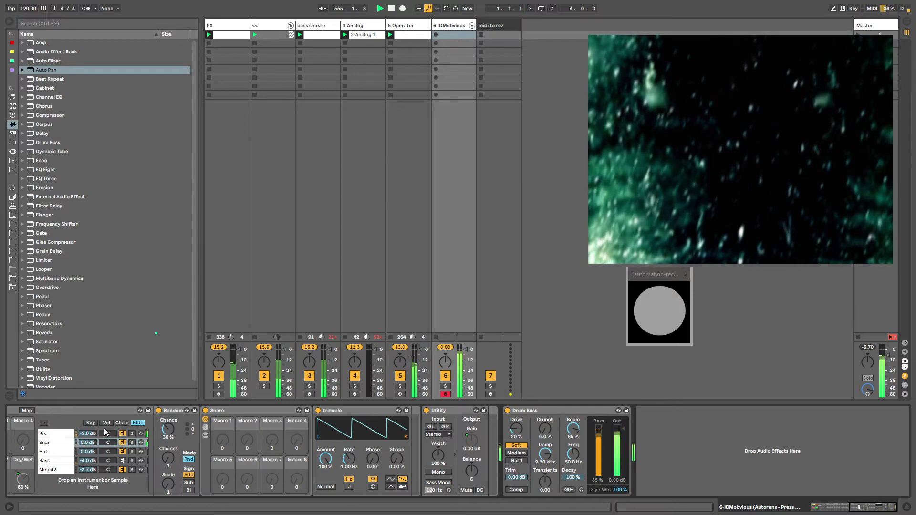
Show the Hat chain's devices, display its Operator's oscillator D envelope and fold the MIDI Effect Rack
click(56, 453)
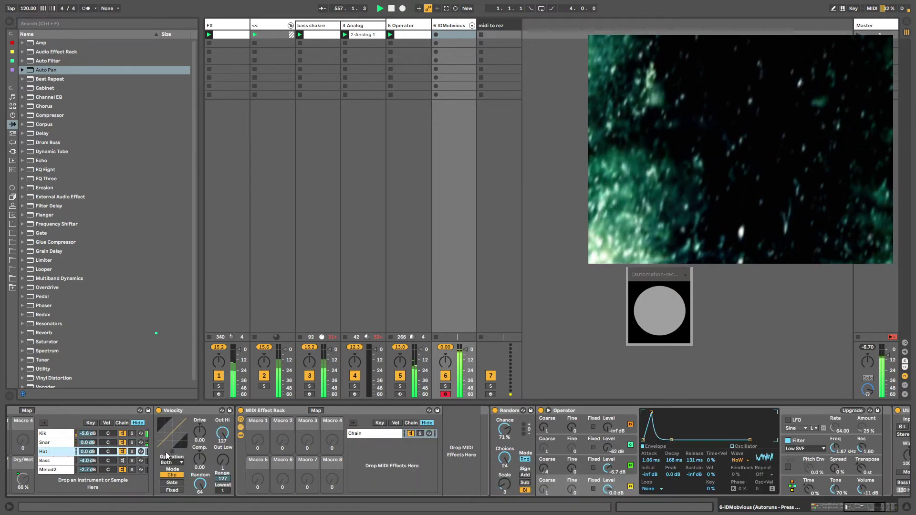
click(567, 426)
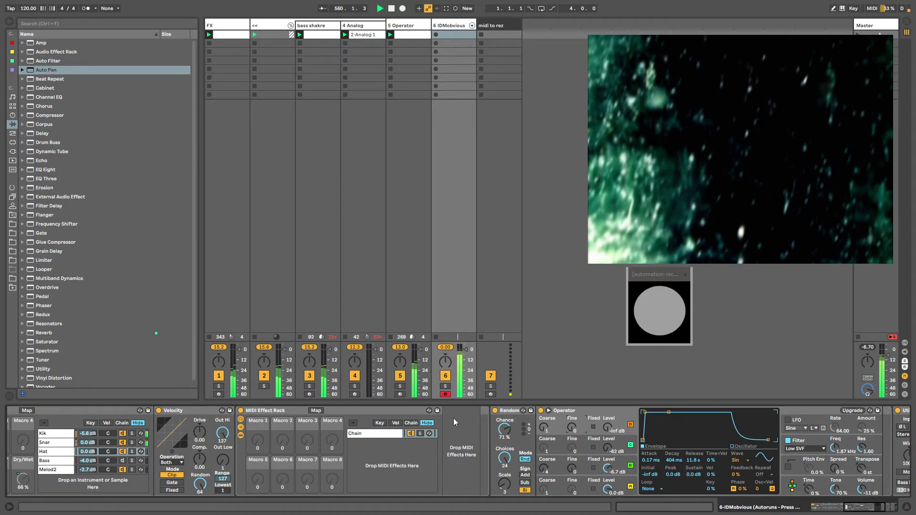
double_click(282, 409)
click(281, 410)
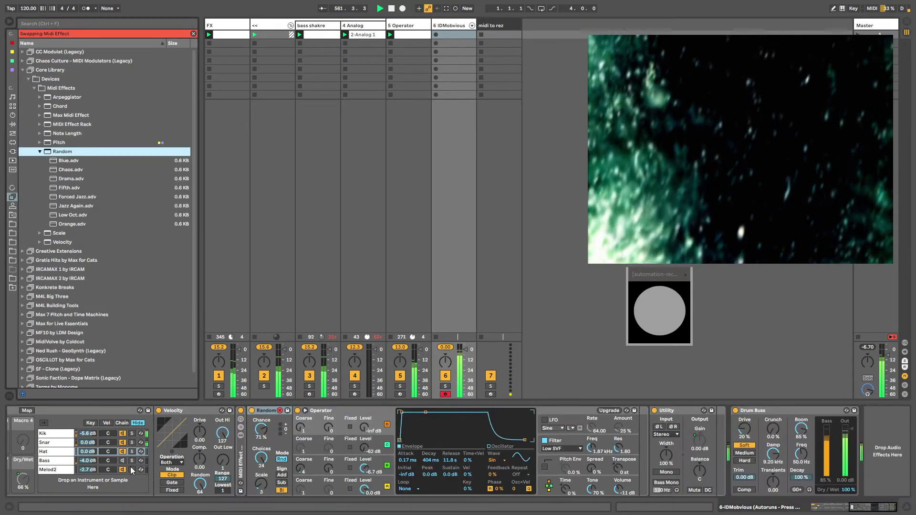
click(265, 411)
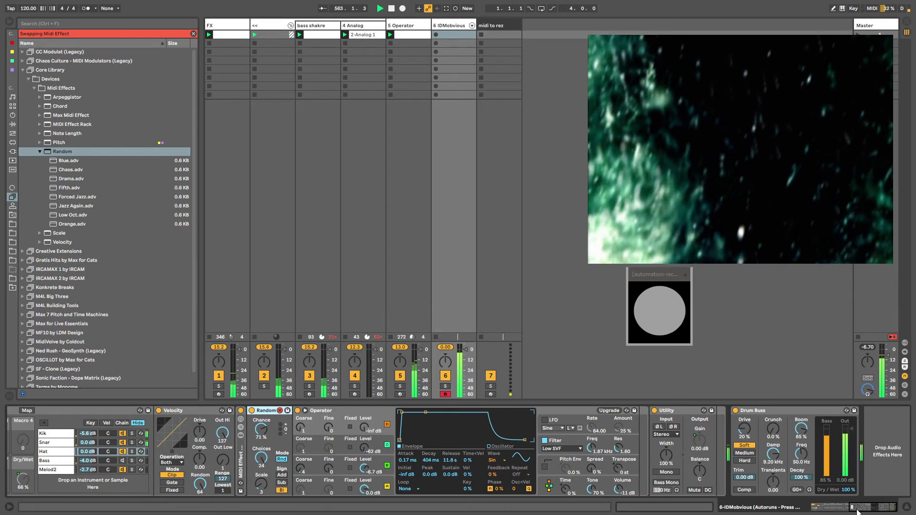
drag(859, 508, 847, 509)
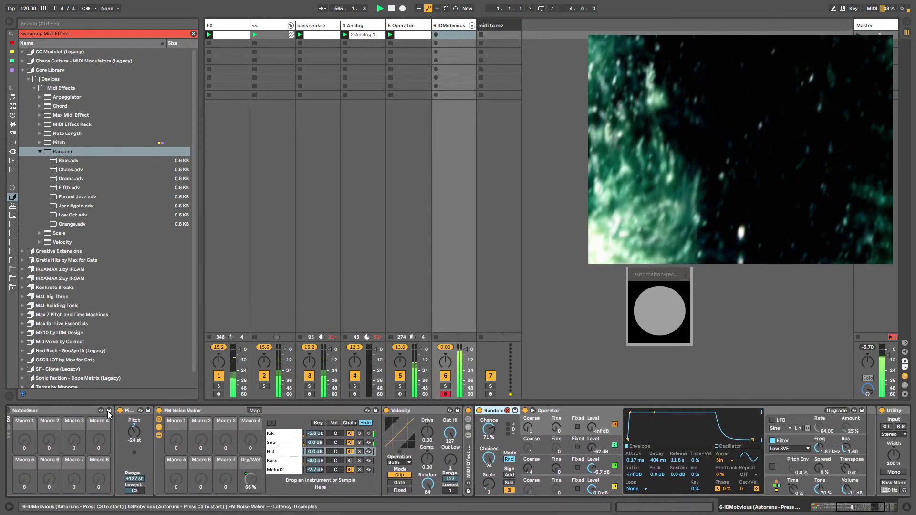
click(58, 410)
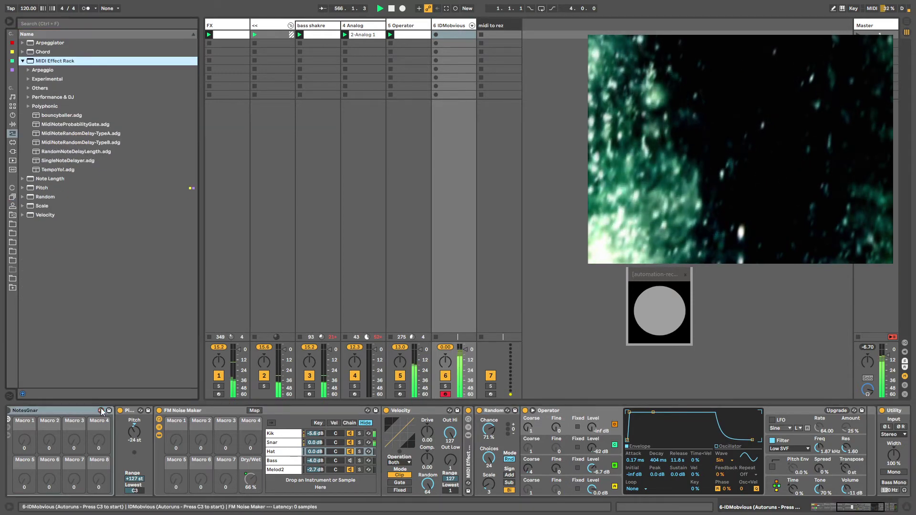
Set the IDMobvious rack's Note Flam macro to 32 and Melod On to 100 %
click(842, 510)
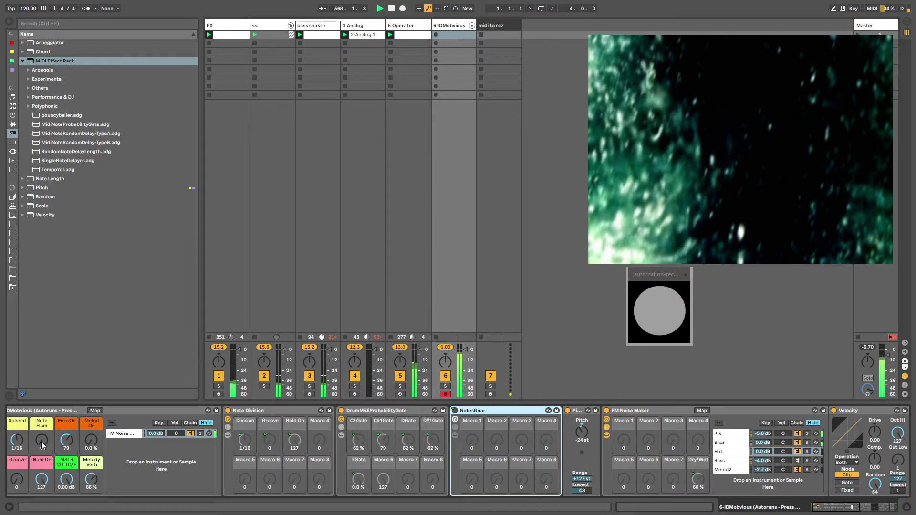
click(41, 445)
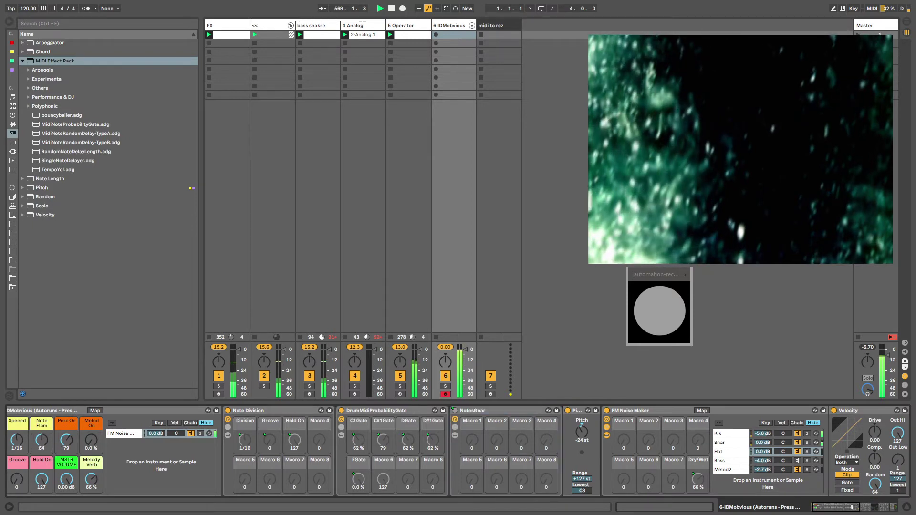
drag(41, 441, 42, 444)
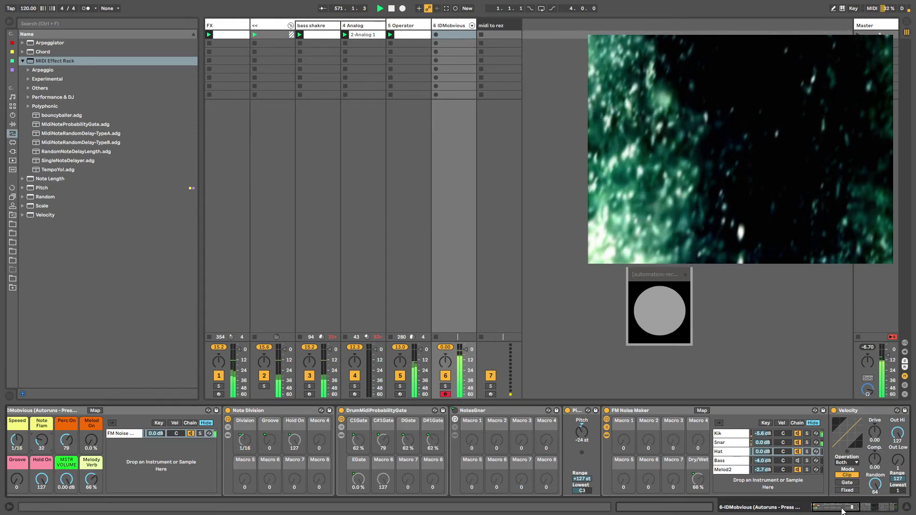
drag(849, 508, 835, 508)
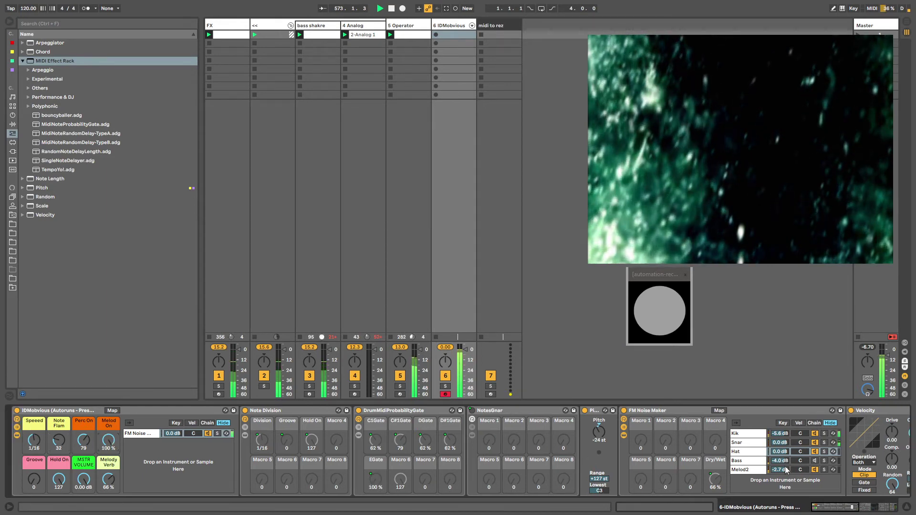
Hide the chain devices of the FM Noise Maker rack while keeping its chain list shown
drag(826, 508, 844, 511)
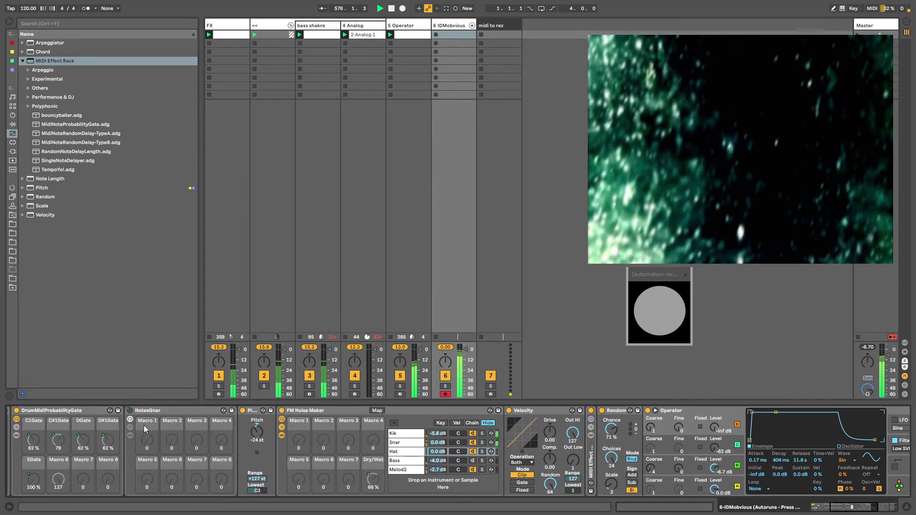
click(282, 427)
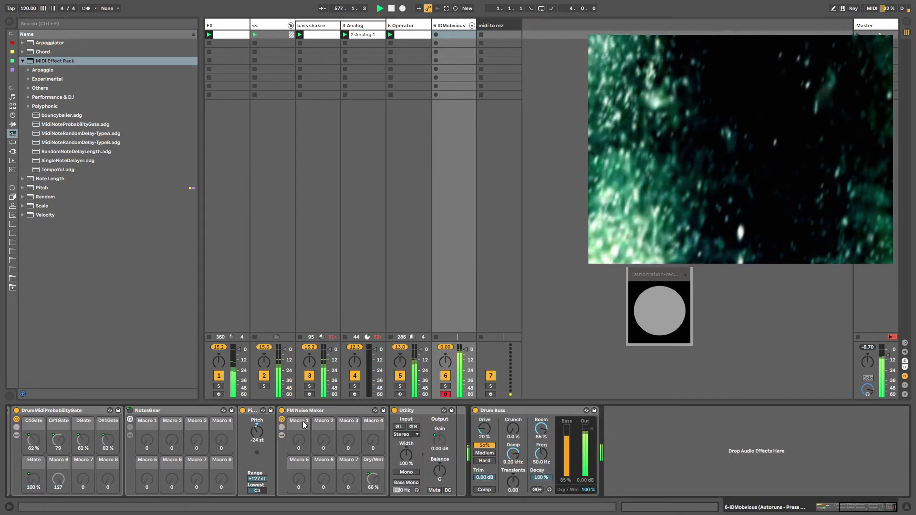
click(282, 426)
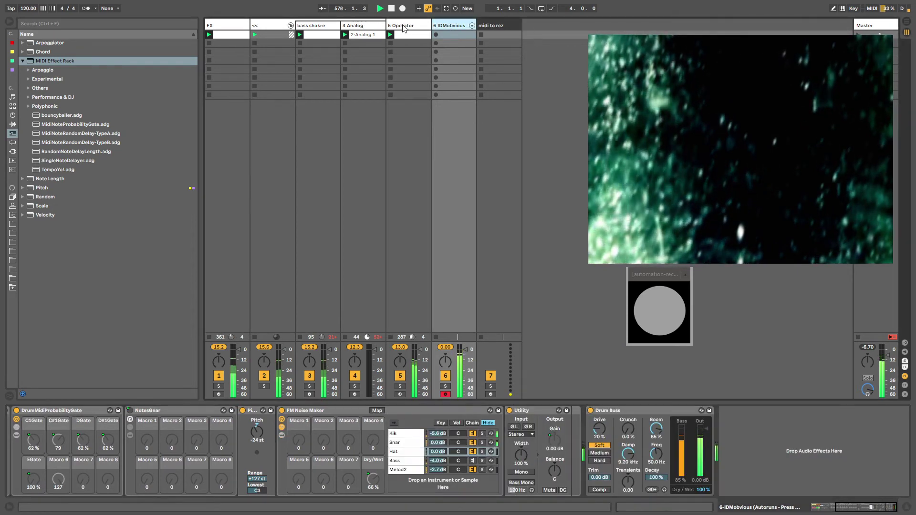
Copy the impulse-swell Convolution Reverb on the 5 Operator track to the end of its device chain, after the Compressor
click(403, 26)
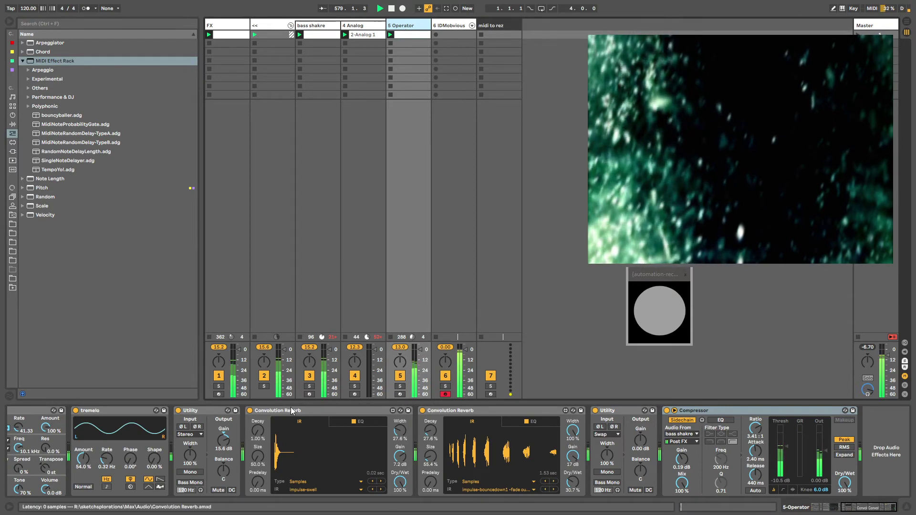
click(307, 411)
drag(308, 399, 414, 24)
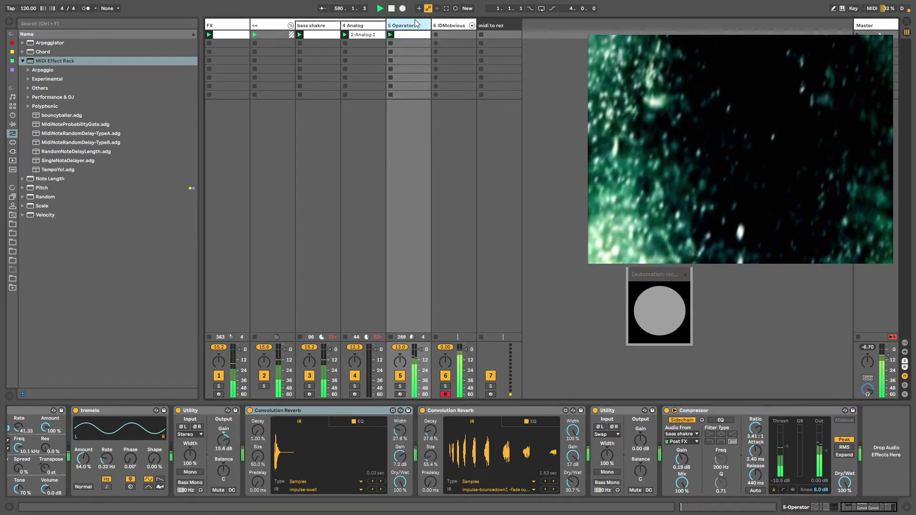
click(321, 410)
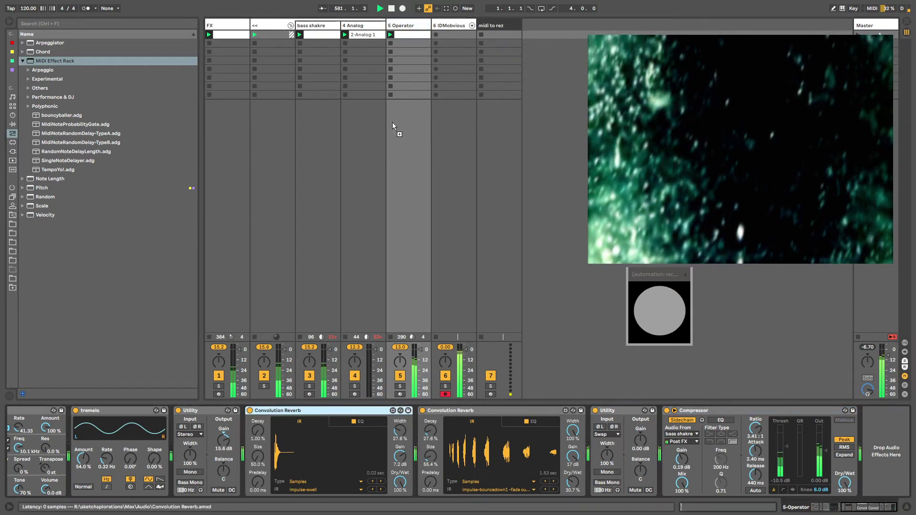
click(402, 21)
key(ctrl+v)
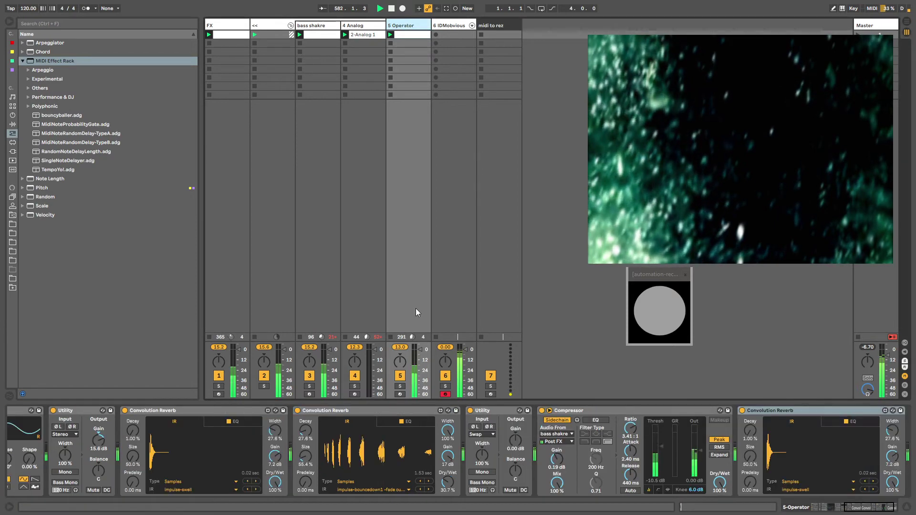
Fold the copied Convolution Reverb at the end of the 5 Operator track's device chain
click(891, 508)
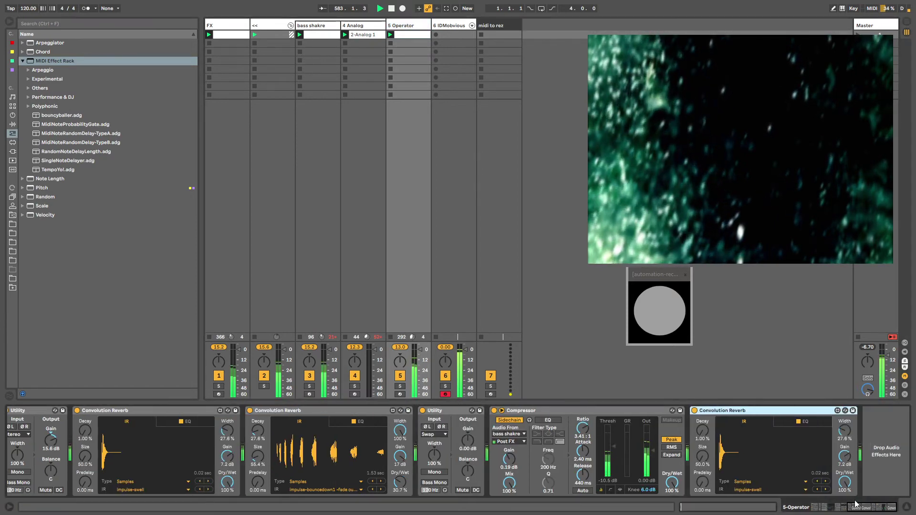
drag(850, 436, 850, 372)
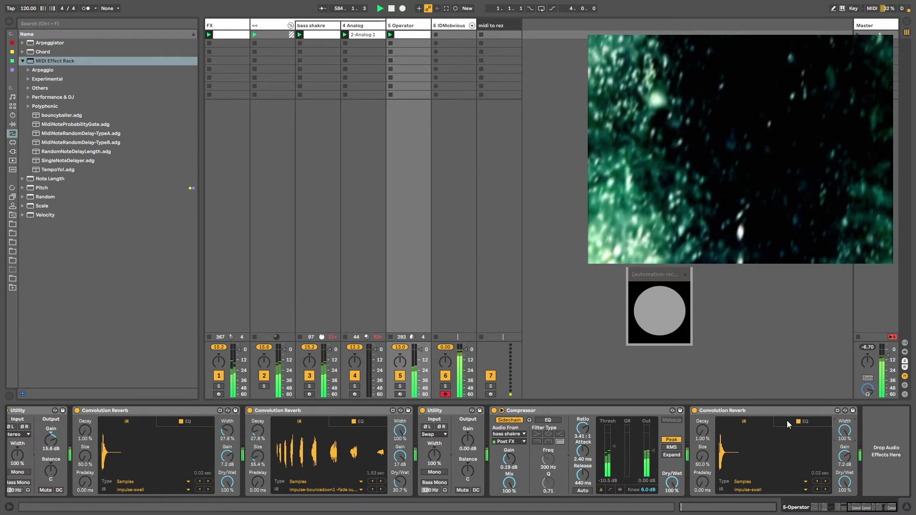
double_click(755, 410)
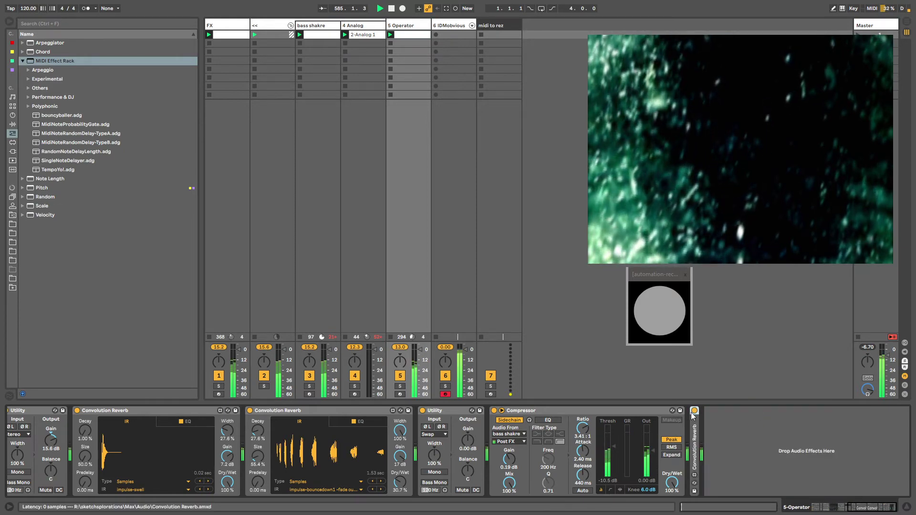
Rename the 5 Operator track AgroBass and set the Dry/Wet of its last Convolution Reverb to 48 %
double_click(696, 424)
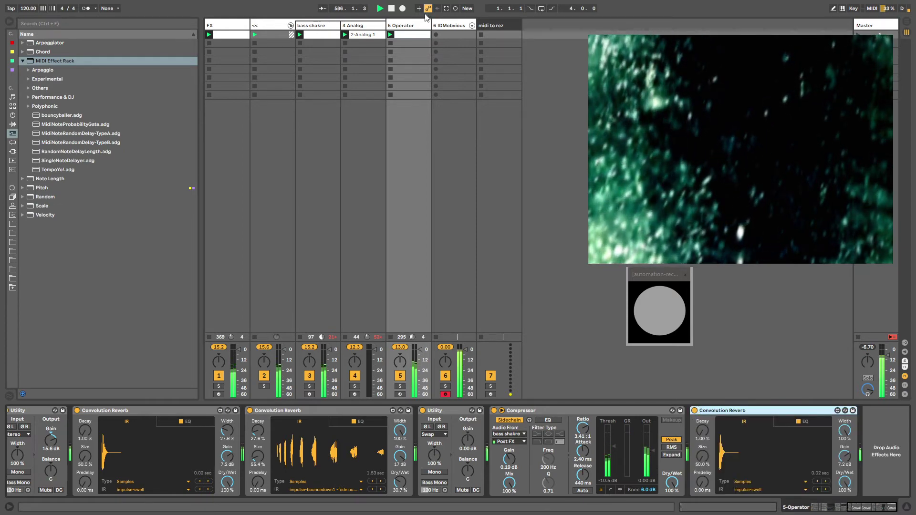
click(413, 32)
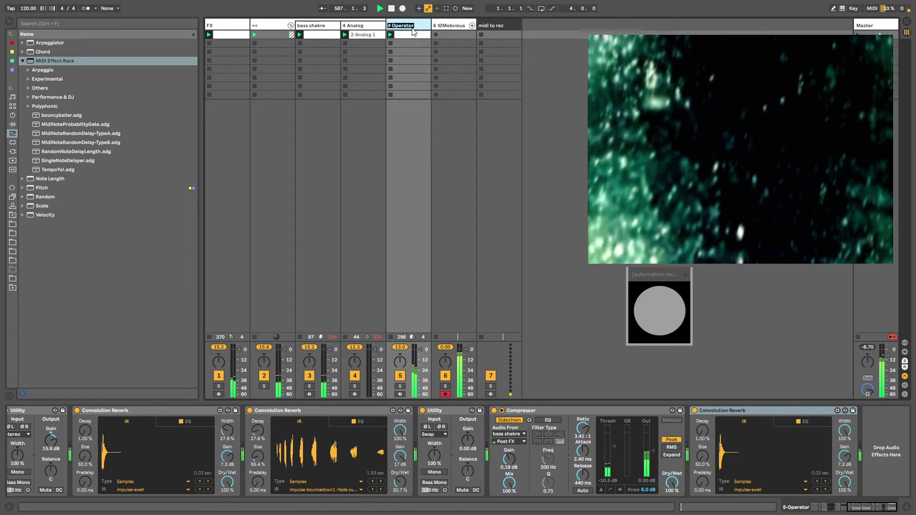
key(ctrl+r)
text(AgroBass)
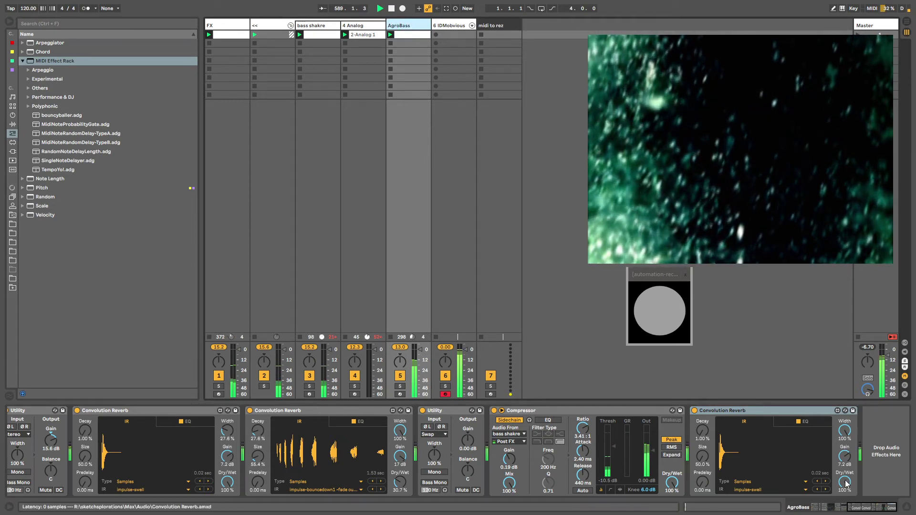
key(Return)
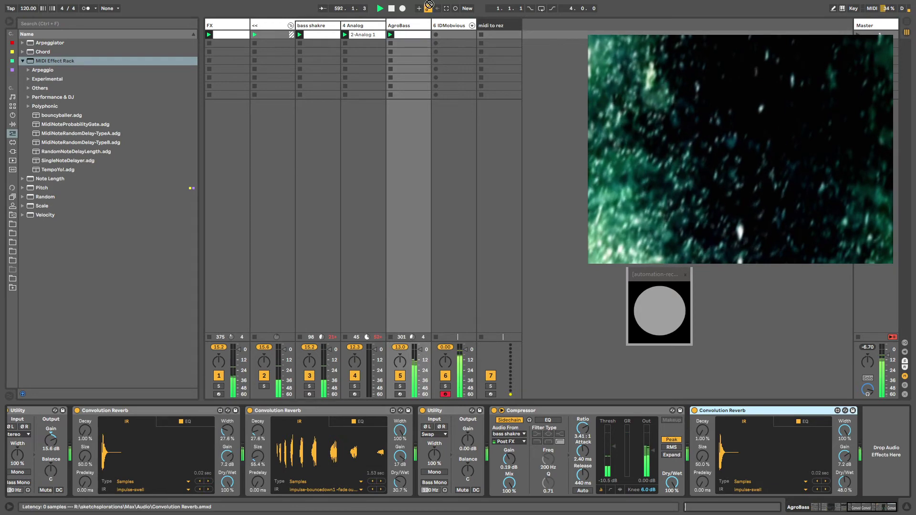
Add the AgroBass track's impulse-swell Convolution Reverb to the end of the 6 IDMobvious device chain, after the Drum Buss
click(444, 30)
drag(444, 29, 814, 451)
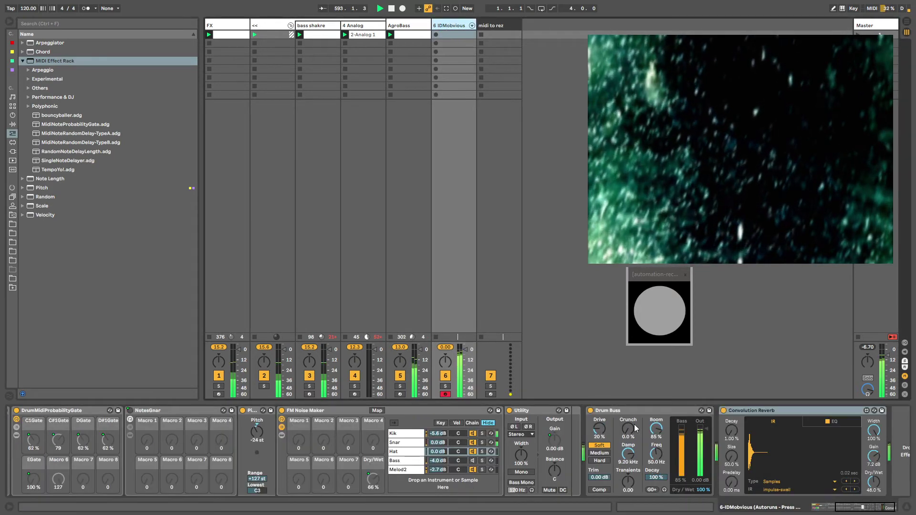
click(888, 508)
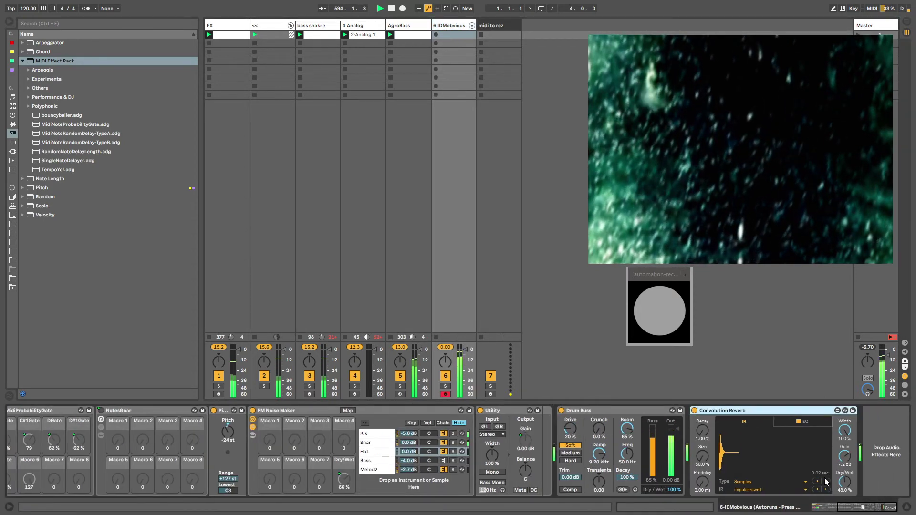
On 6 IDMobvious, set the Convolution Reverb's Size to 200 % and Dry/Wet to 78 %, and the Drum Buss's Drive to 84 % and Boom to 90 %
click(844, 483)
drag(844, 482, 844, 476)
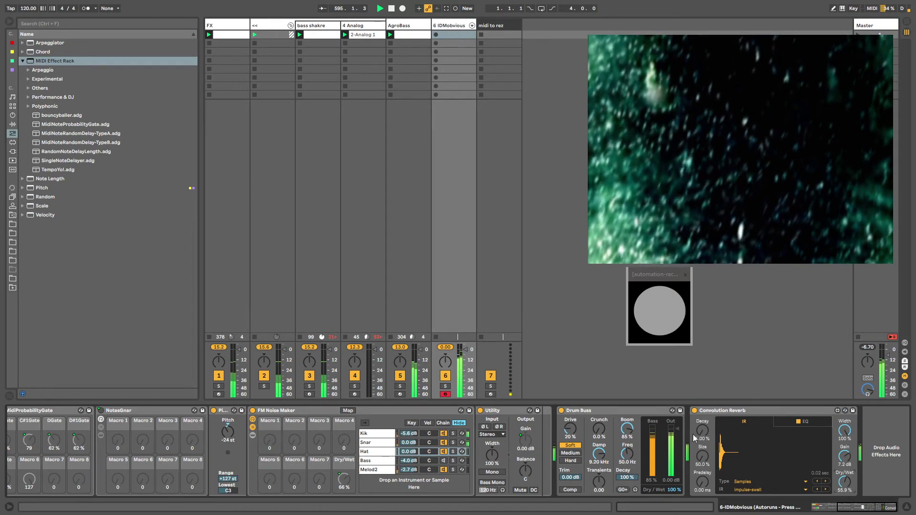
drag(702, 464, 702, 381)
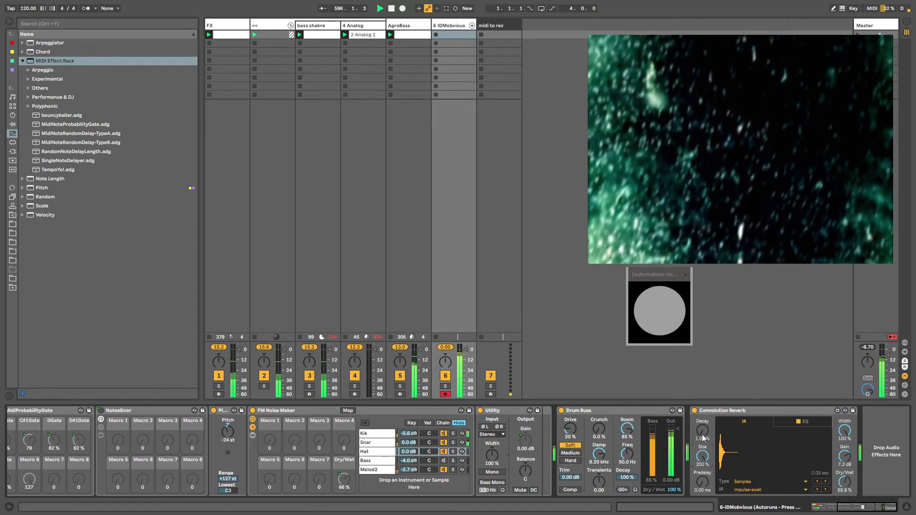
mouse_move(701, 434)
mouse_down()
mouse_move(701, 412)
mouse_move(702, 434)
mouse_up()
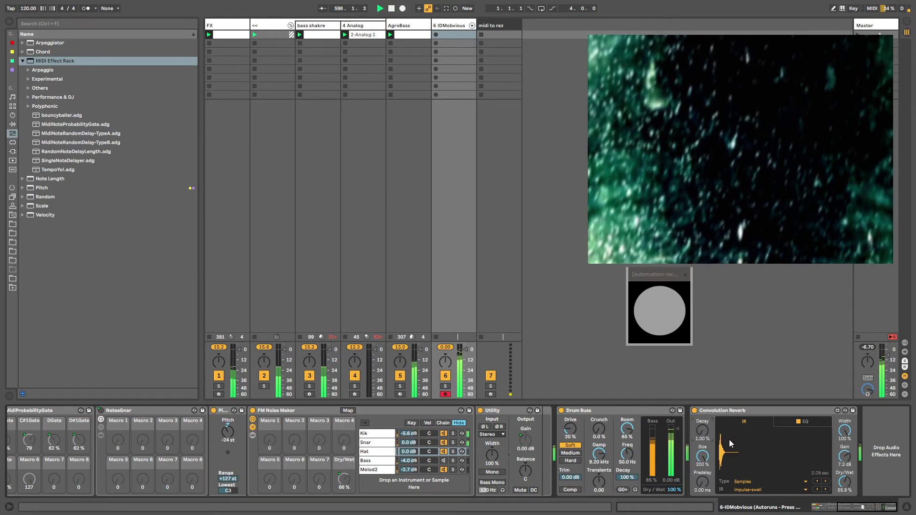
drag(840, 492, 841, 471)
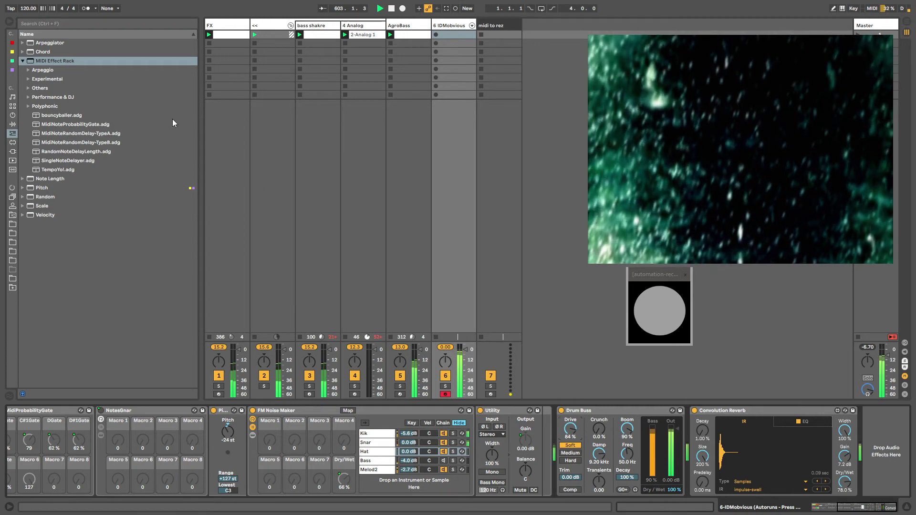
click(22, 61)
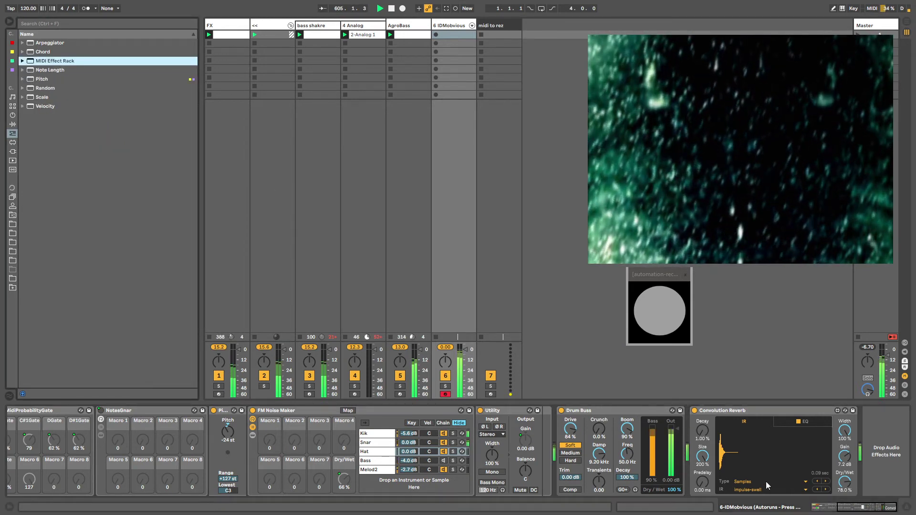
click(871, 508)
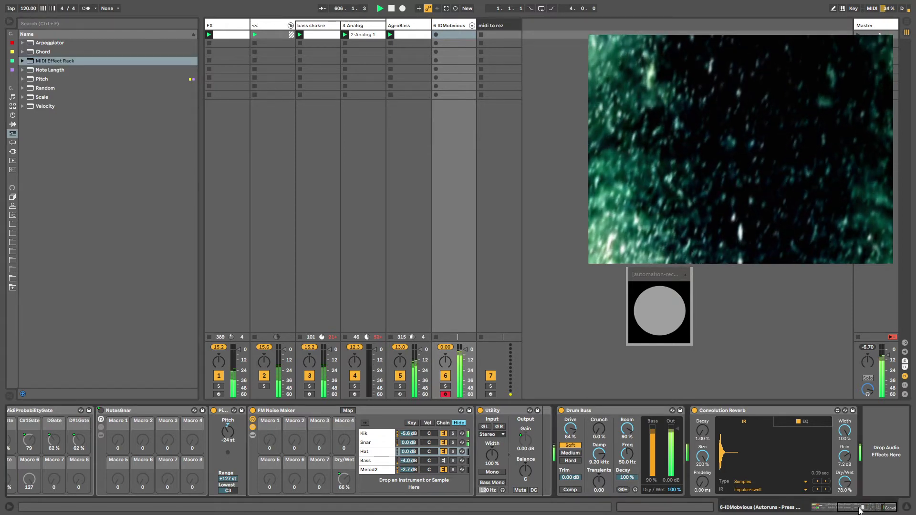
mouse_move(859, 510)
mouse_down()
mouse_move(825, 513)
mouse_move(876, 511)
mouse_up()
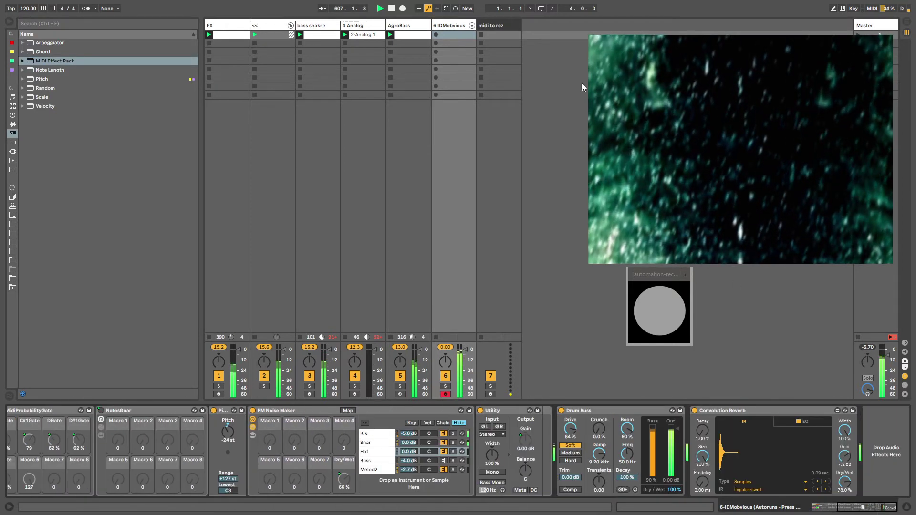
click(450, 24)
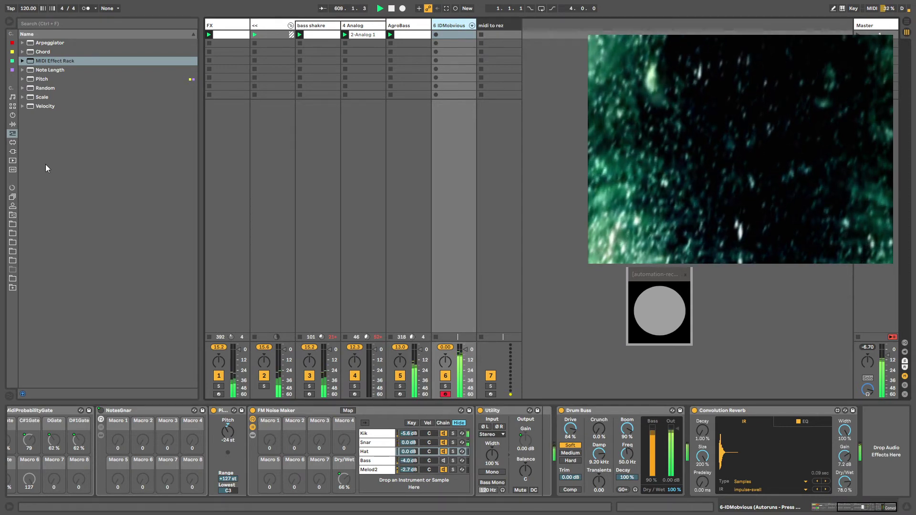
click(14, 215)
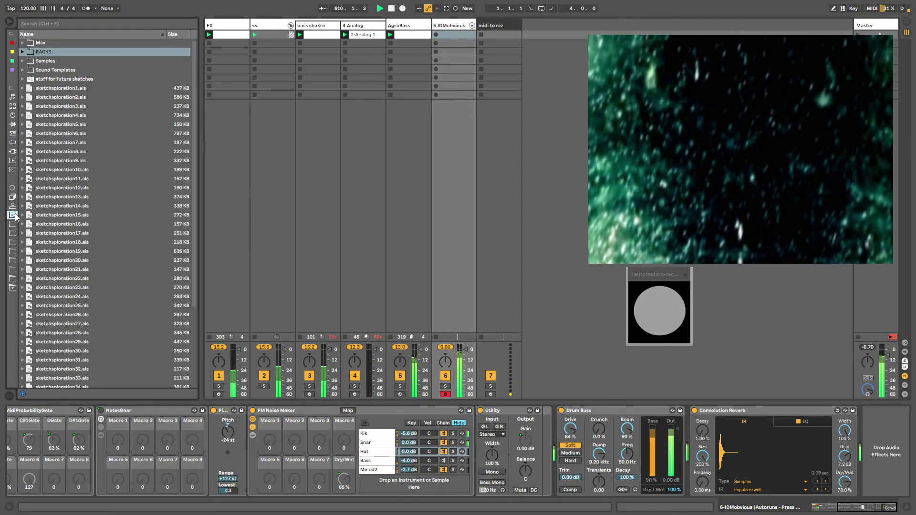
On the 4 Analog track, deactivate the C Major scale device and activate the Analog synth
click(365, 27)
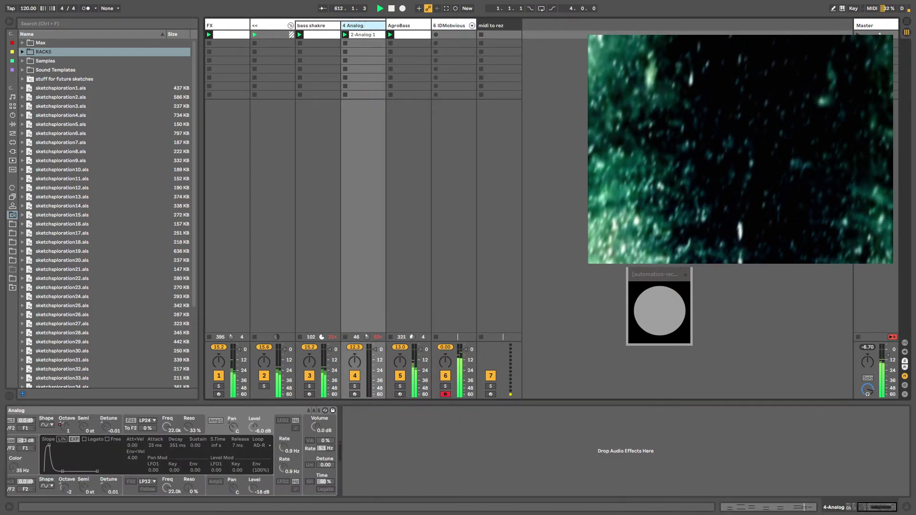
drag(868, 509, 855, 508)
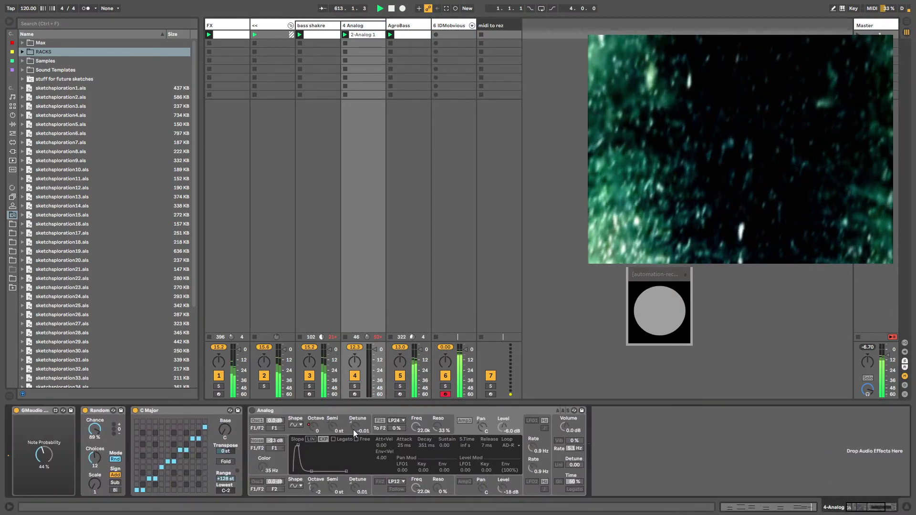
click(340, 411)
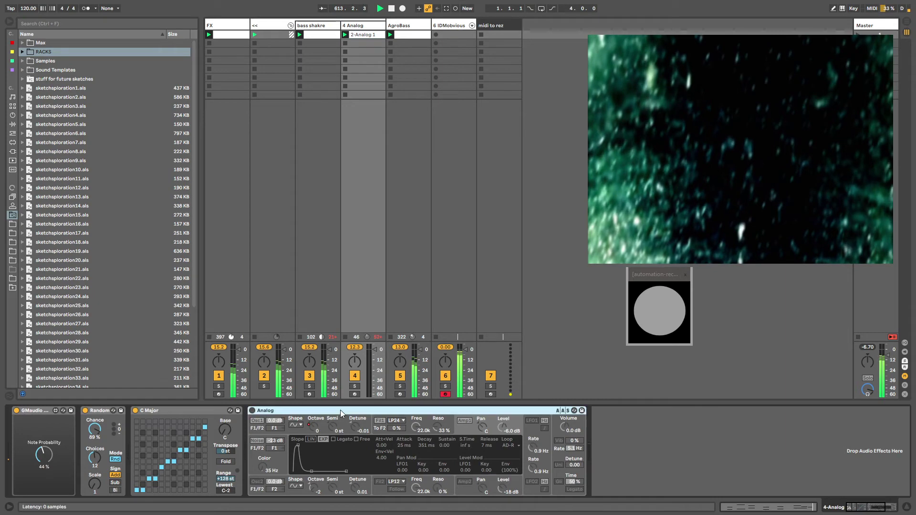
click(135, 410)
click(252, 410)
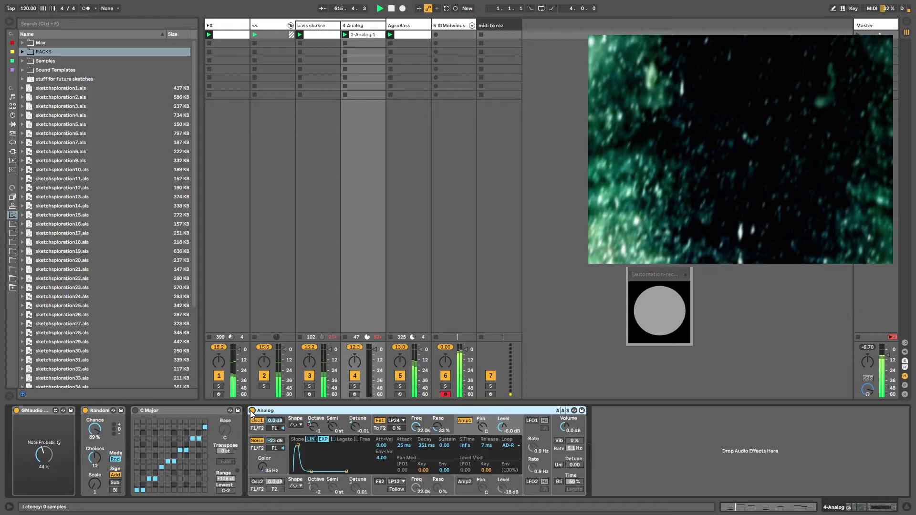
double_click(285, 408)
double_click(254, 419)
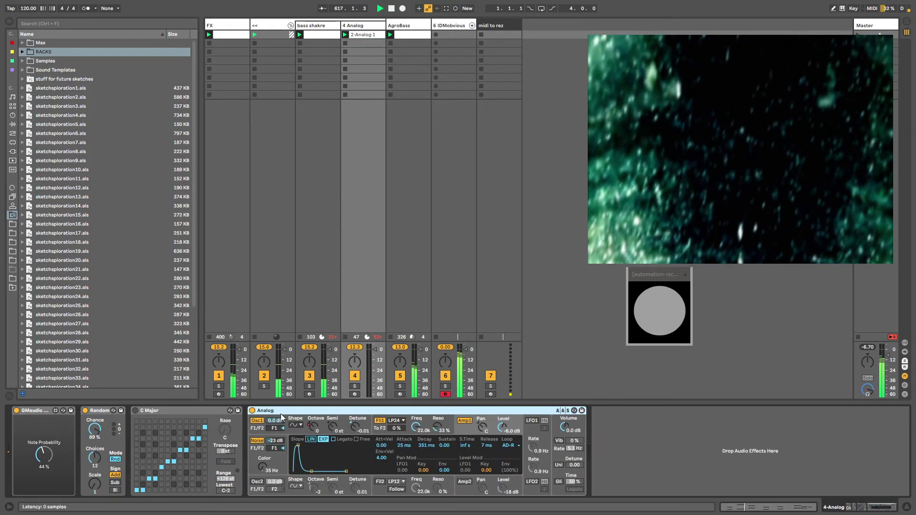
Add a Delay audio effect after the Analog synth on the 4 Analog track
click(444, 26)
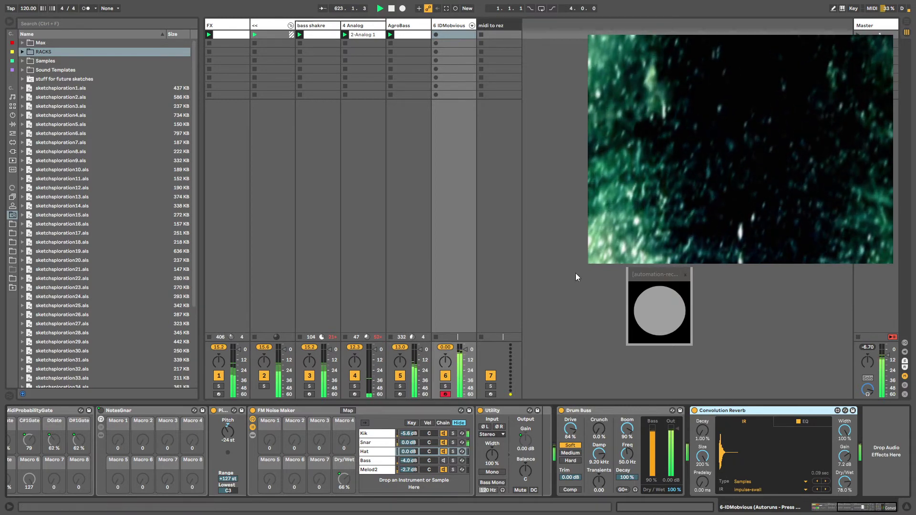
click(372, 26)
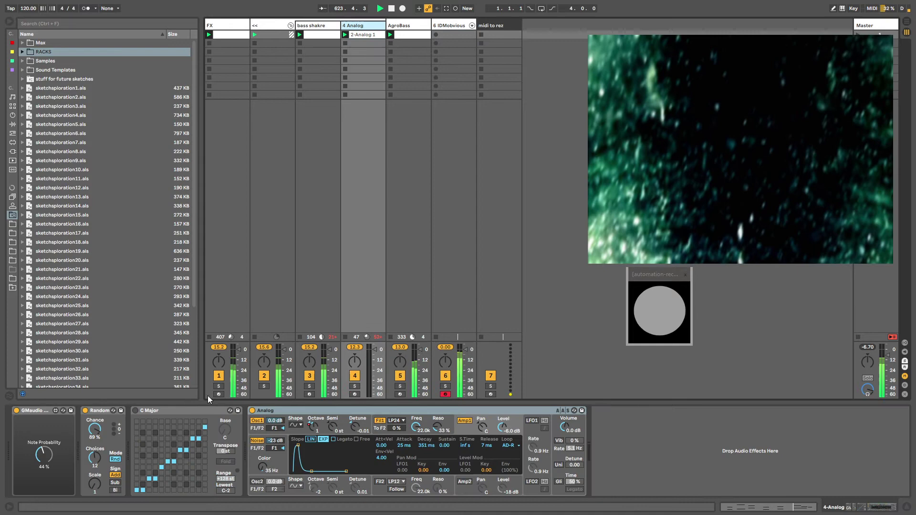
click(272, 411)
click(28, 8)
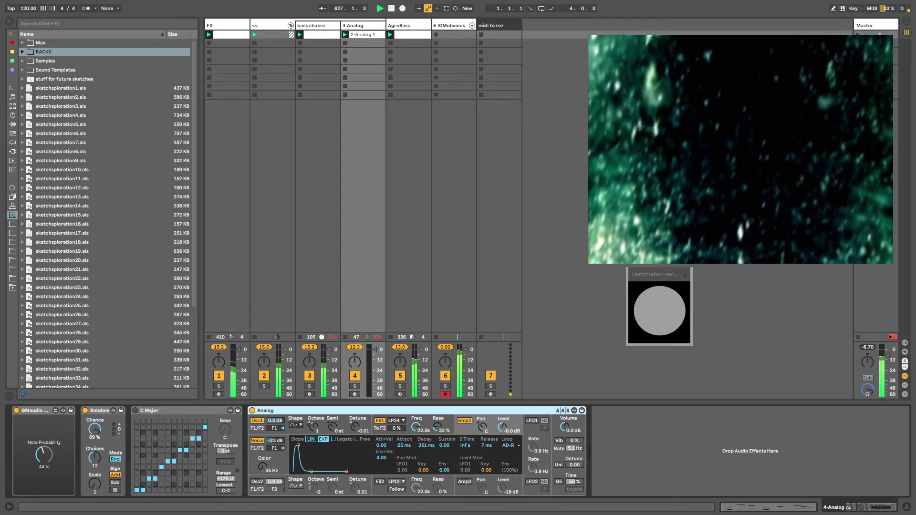
click(12, 134)
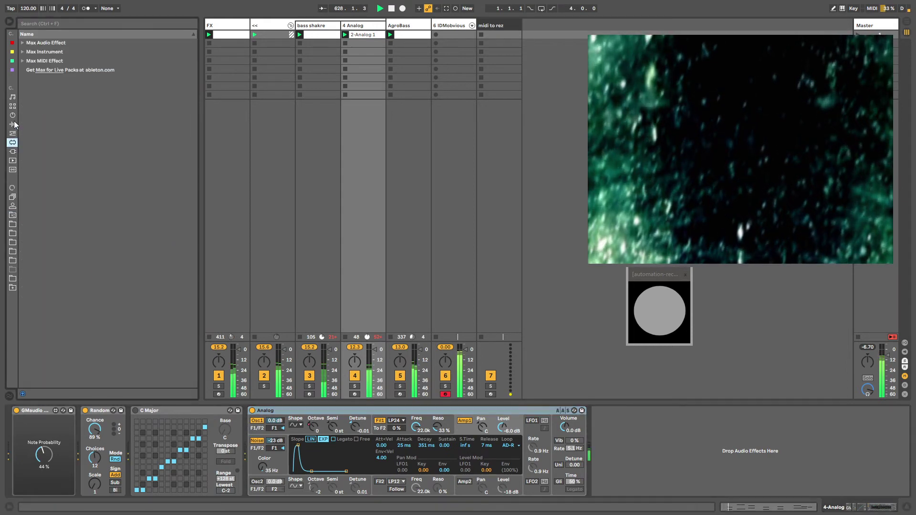
click(13, 124)
double_click(36, 134)
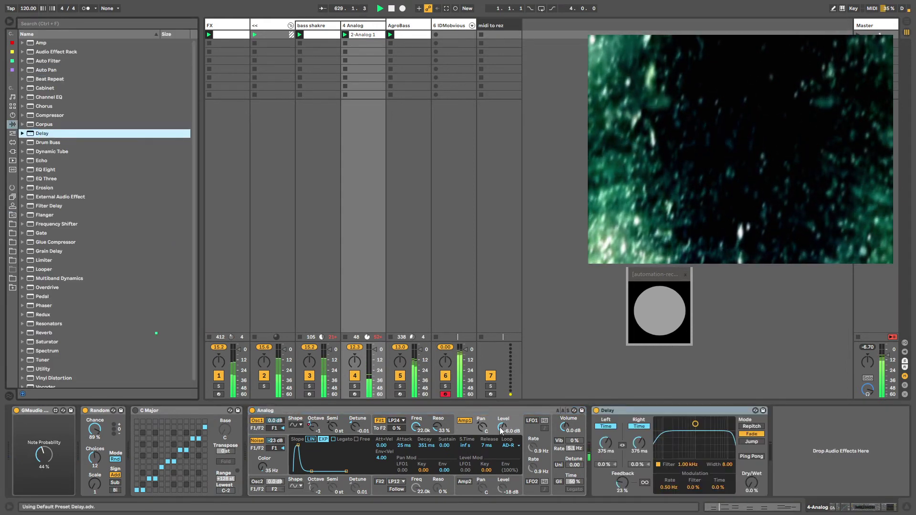
Set the Delay's Dry/Wet to 100 % and Feedback to 95 %, and link its left and right delay times
drag(755, 484, 754, 411)
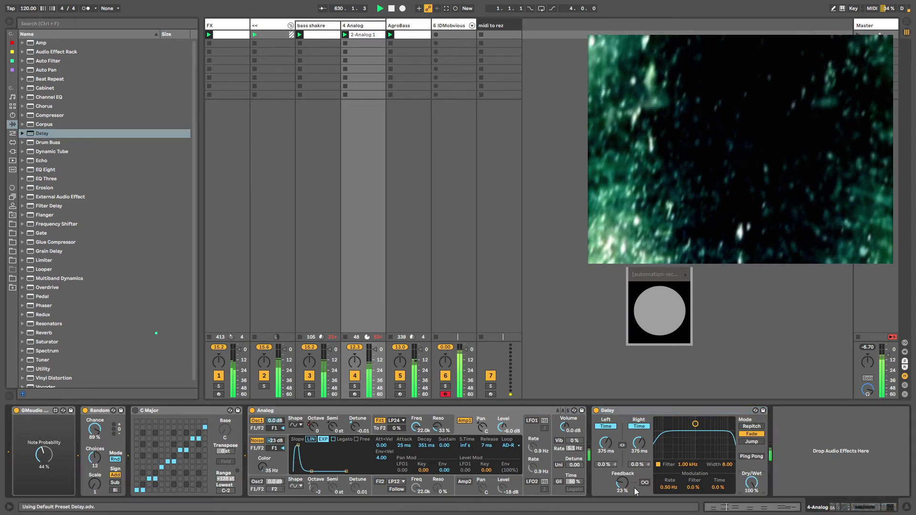
drag(620, 483, 604, 470)
click(622, 445)
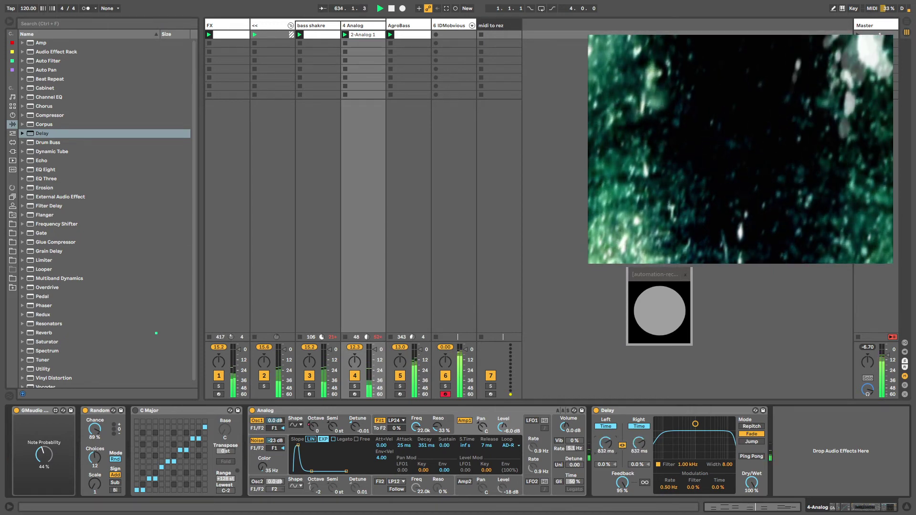
Record Delay time automation into the playing 2-Analog 1 clip and show its L Time envelope
click(312, 429)
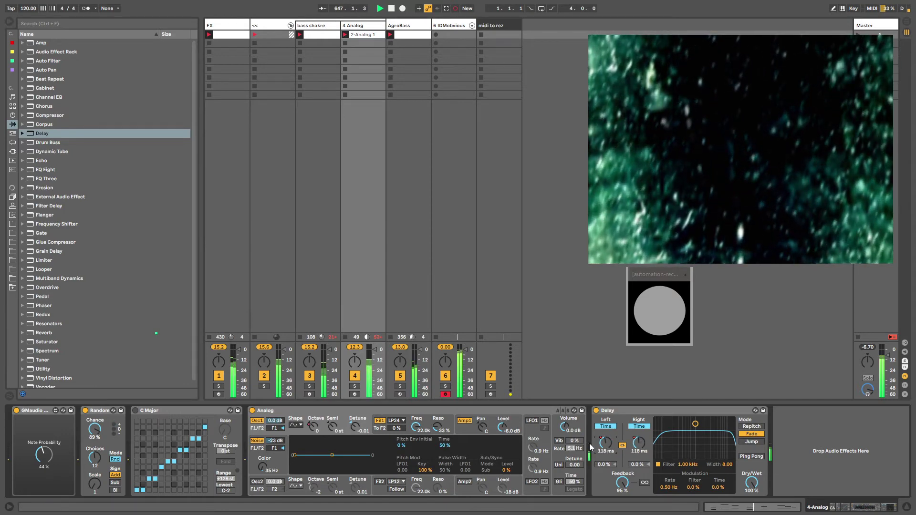
right_click(612, 444)
click(625, 420)
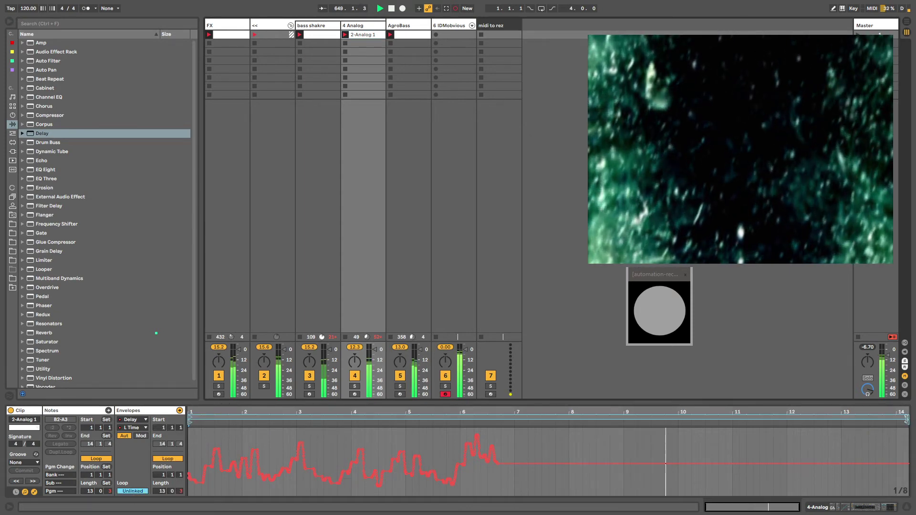
Shorten the L Time envelope loop to a length of 5.3.0 and simplify the recorded envelope within it
drag(906, 418, 503, 420)
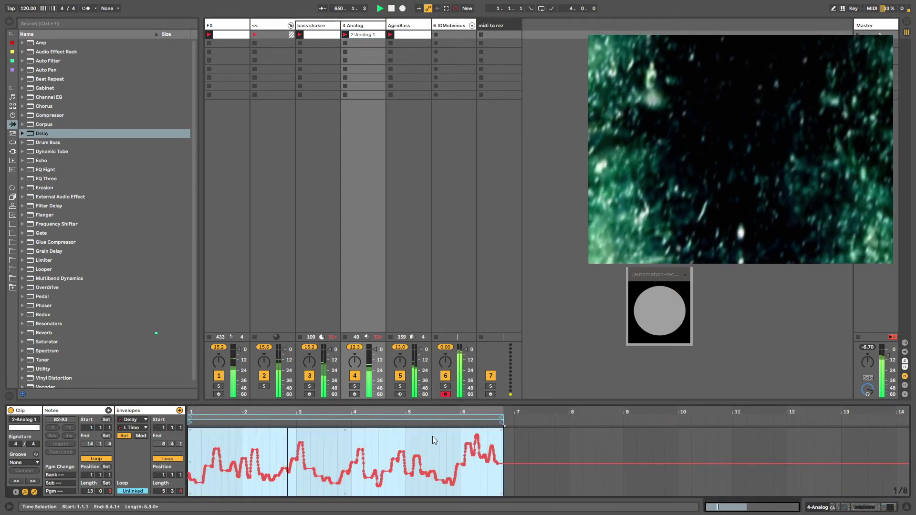
right_click(432, 436)
click(432, 436)
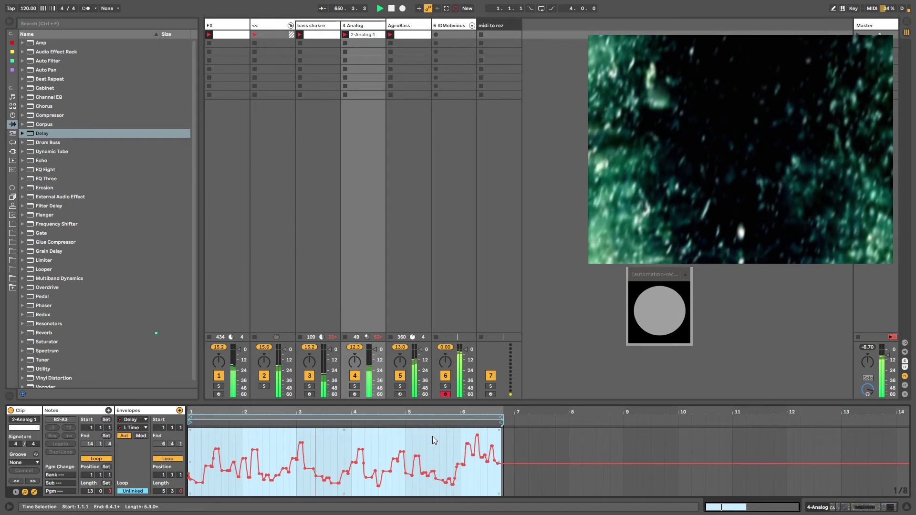
Delete the selected Delay L Time automation in the 2-Analog 1 clip, and undo the deletion
right_click(431, 461)
key(Delete)
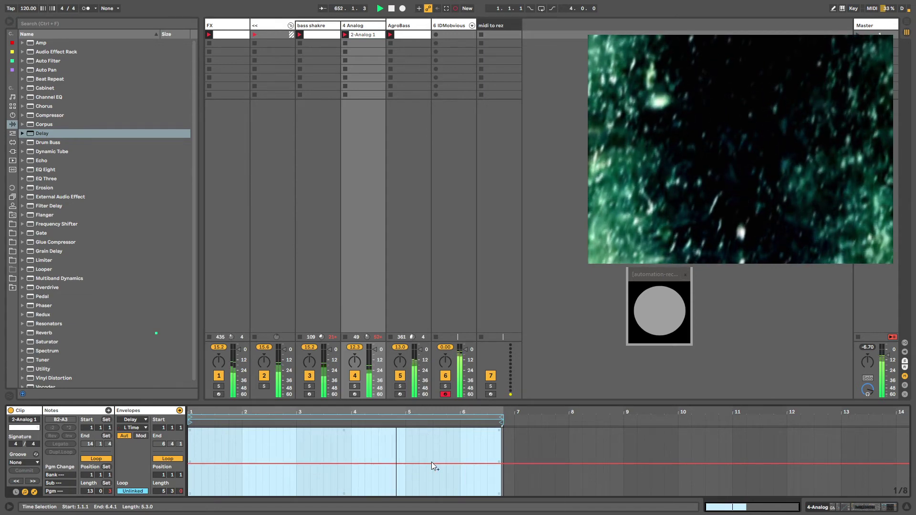
key(ctrl+z)
Collapse the C Major scale device on the 4 Analog track and show the automation envelope of Random's Chance
key(shift+Tab)
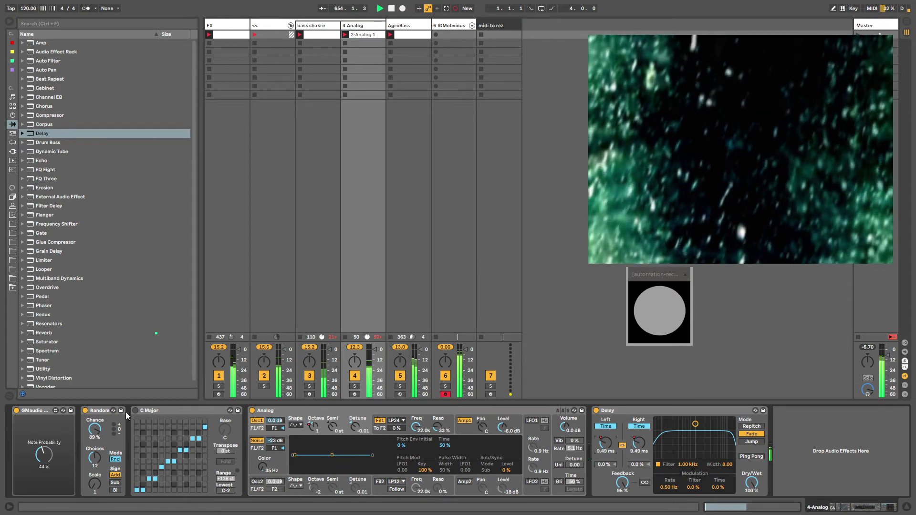
double_click(146, 411)
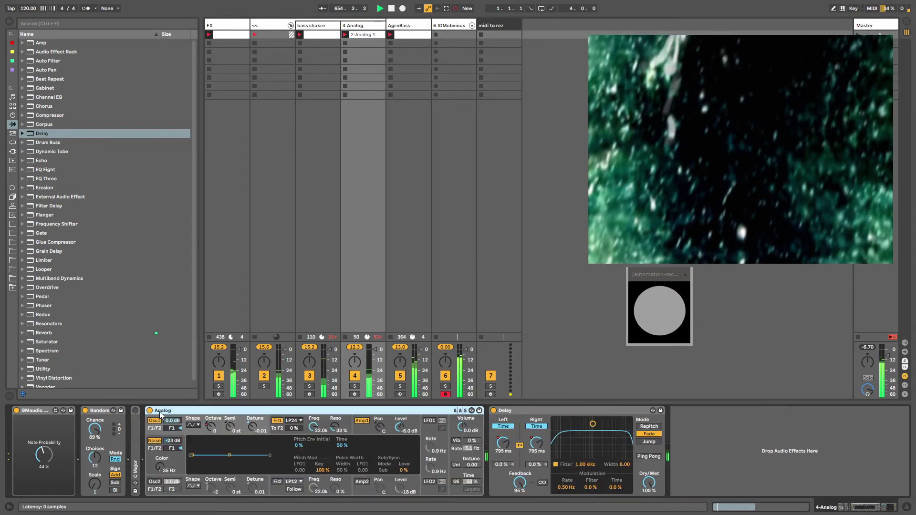
right_click(94, 428)
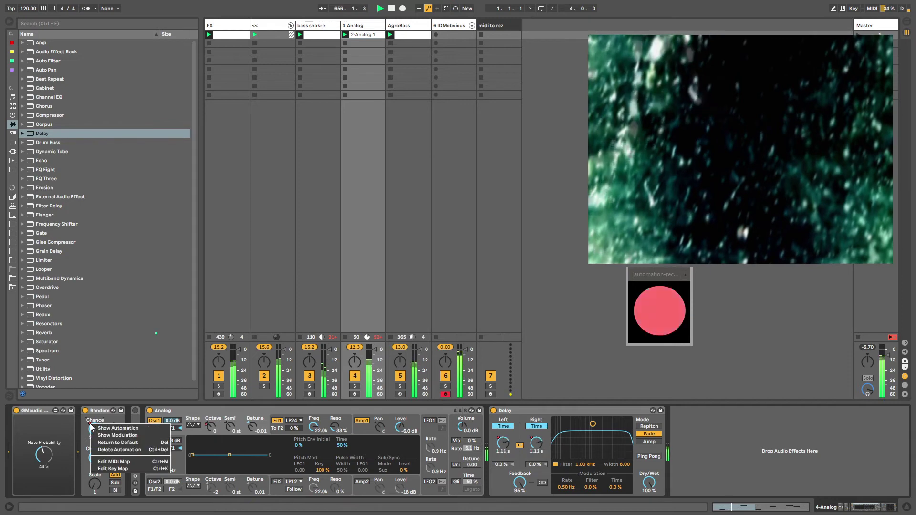
click(97, 443)
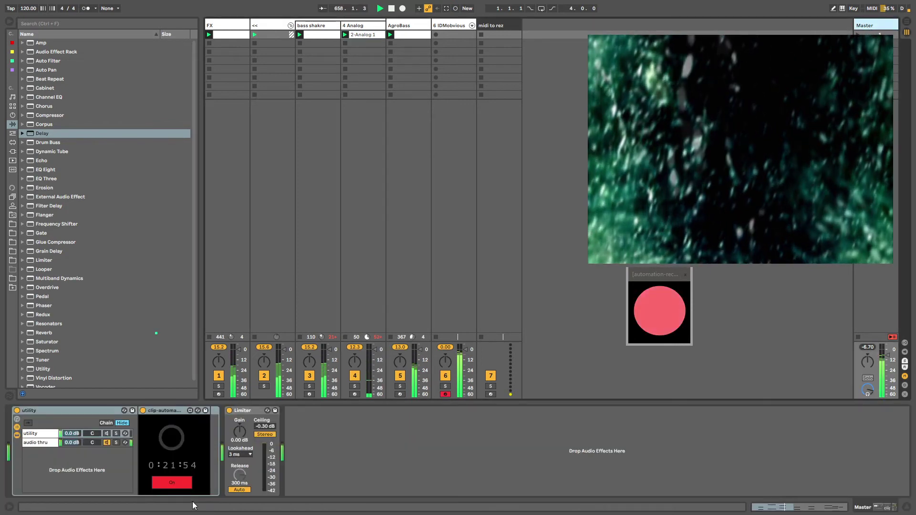
Switch off the clip-automation device on the Master track and return to the 2-Analog 1 clip's envelope
click(176, 482)
key(shift+Tab)
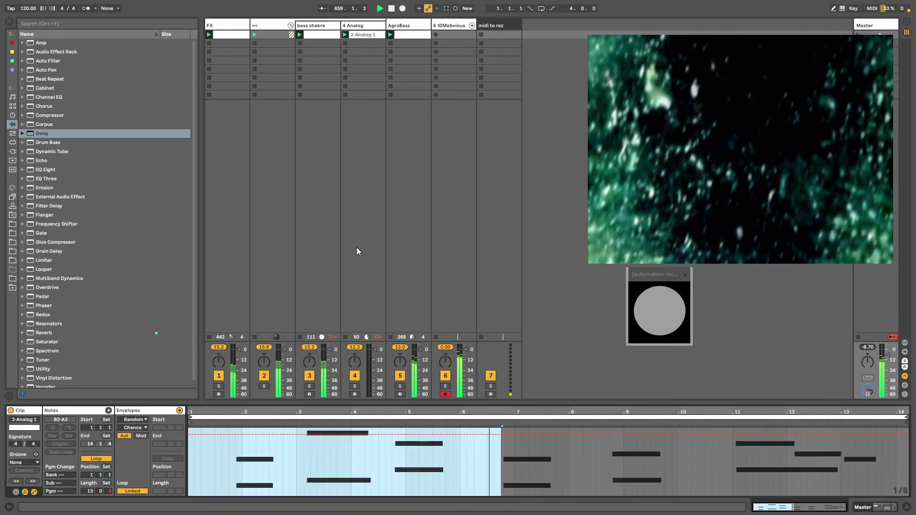
Raise the Volume of the Analog synth on the 4 Analog track to 6.0 dB
double_click(370, 25)
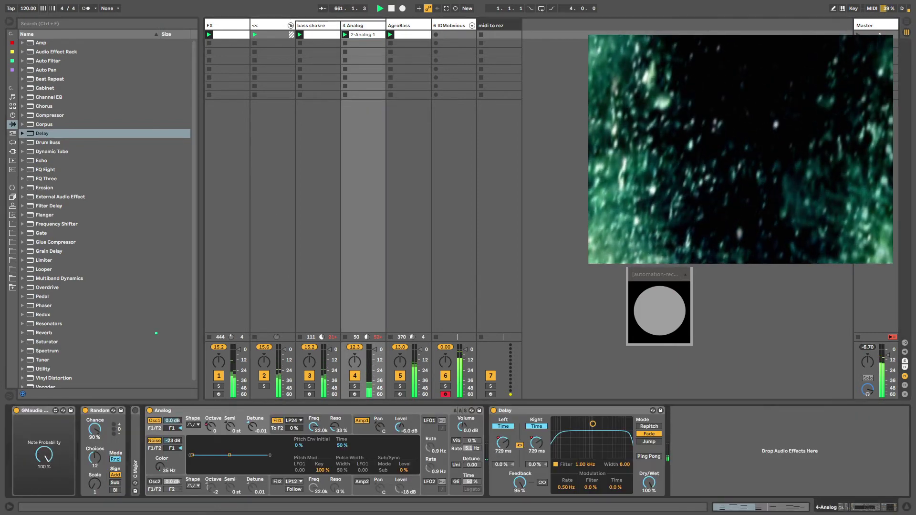
click(178, 409)
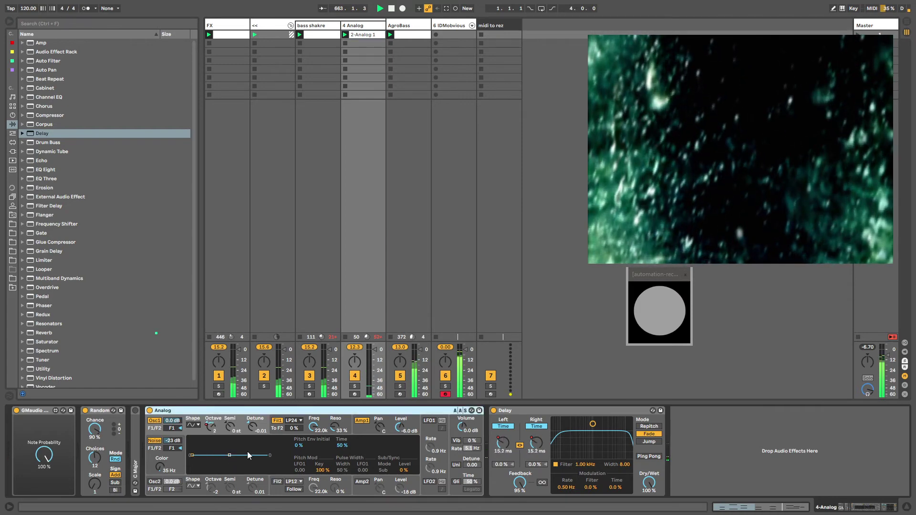
click(361, 423)
drag(462, 427, 462, 403)
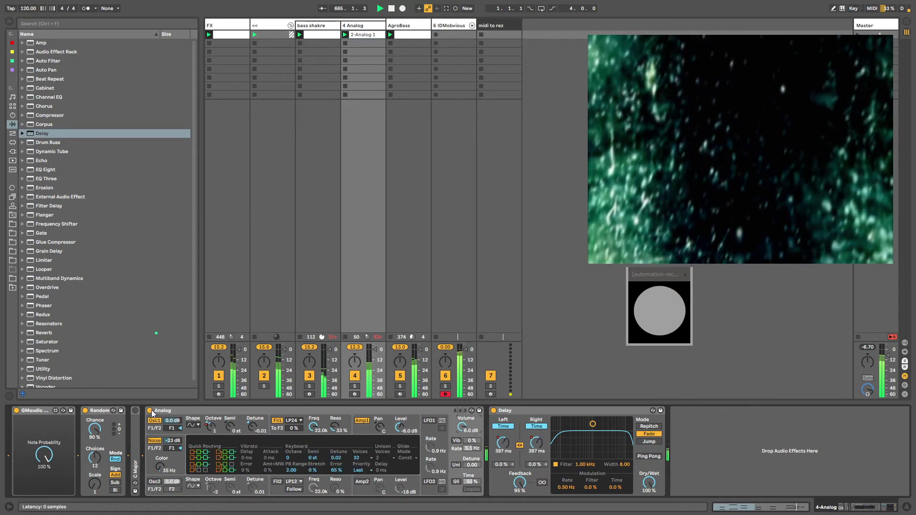
Insert a Pitch MIDI effect between Random and the C Major scale device on the 4 Analog track
click(13, 133)
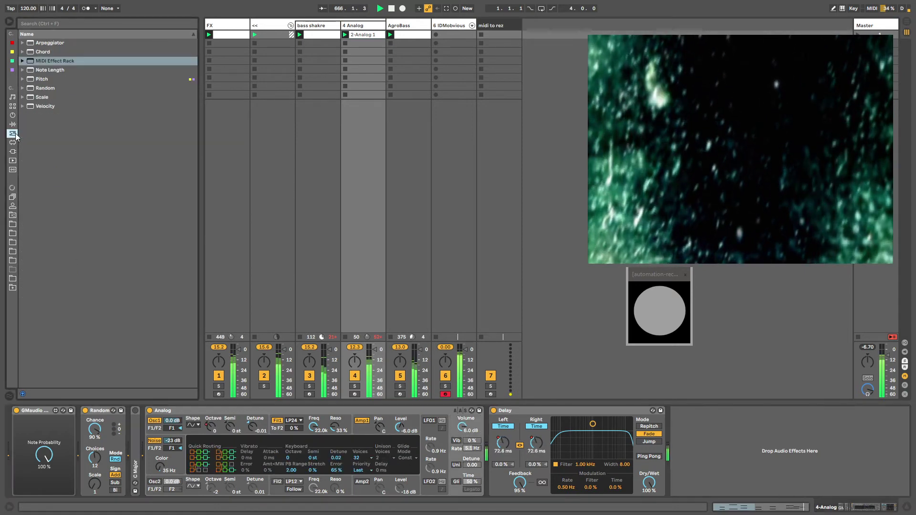
mouse_move(40, 80)
mouse_down()
mouse_move(123, 452)
mouse_move(143, 434)
mouse_up()
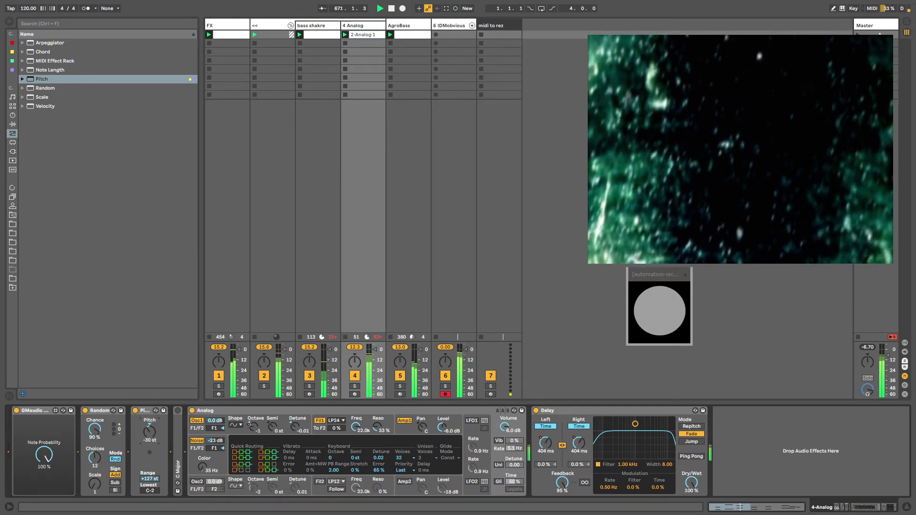
Reshape oscillator A's envelope in the Kik chain's Operator on the IDMobvious track, with Decay about 351 ms and Sustain about -4.8 dB
click(449, 25)
click(376, 434)
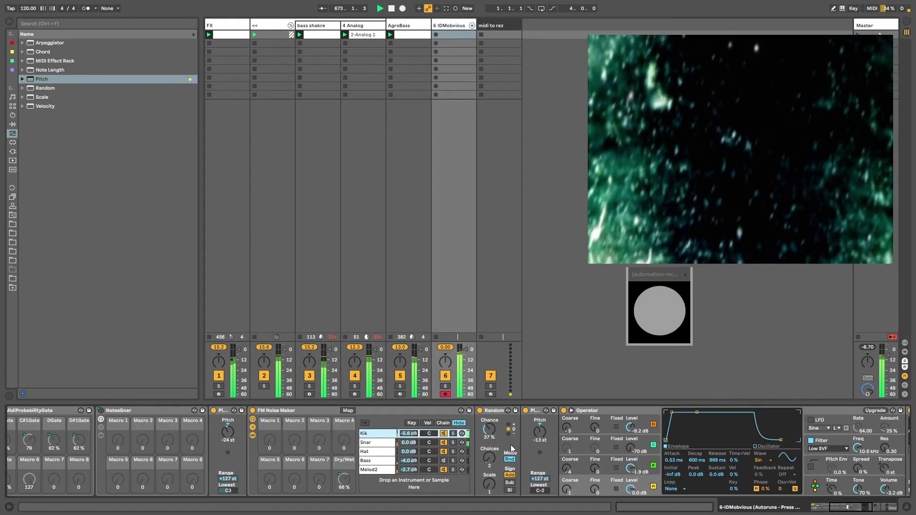
drag(830, 511, 854, 510)
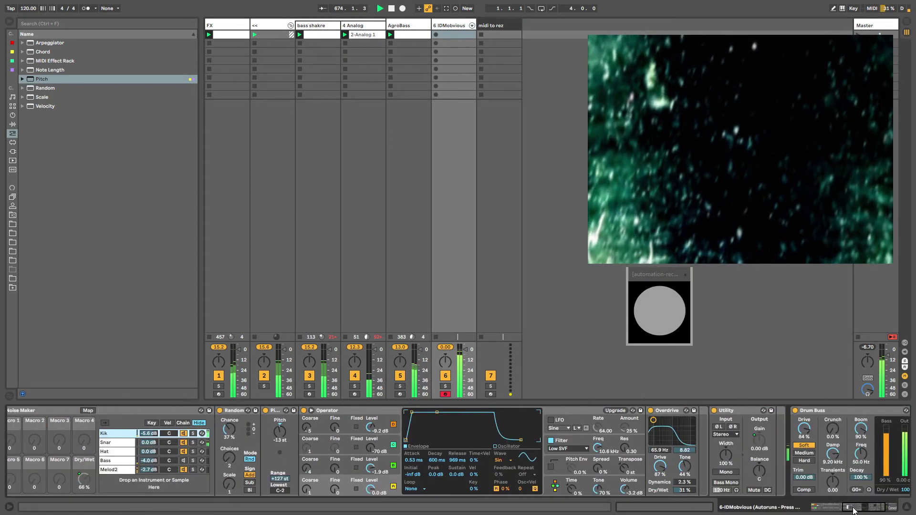
click(386, 459)
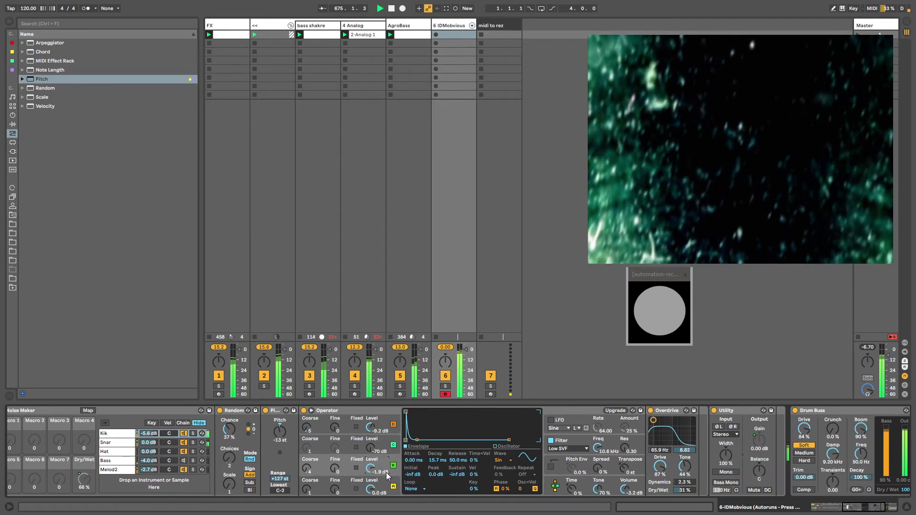
click(383, 480)
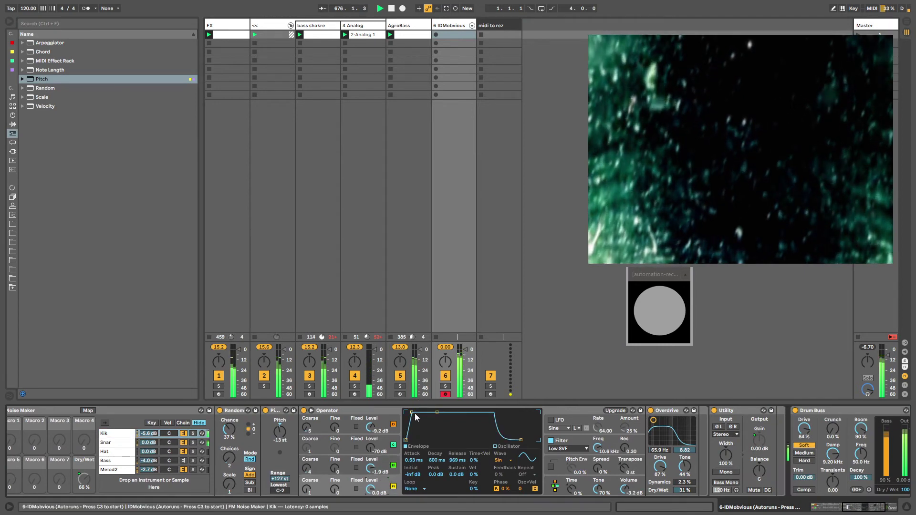
drag(427, 415, 426, 419)
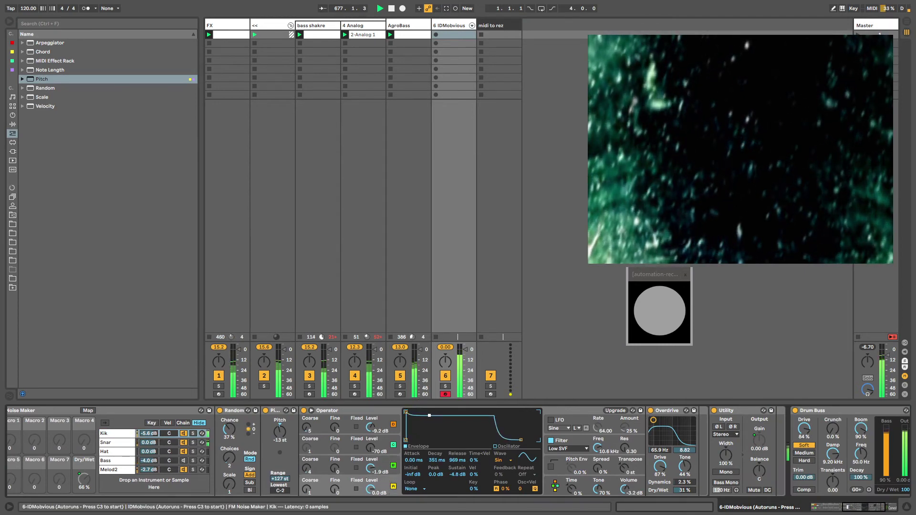
Set the Kik Operator's filter type to High 24dB and lower its filter frequency to a very low value
click(584, 449)
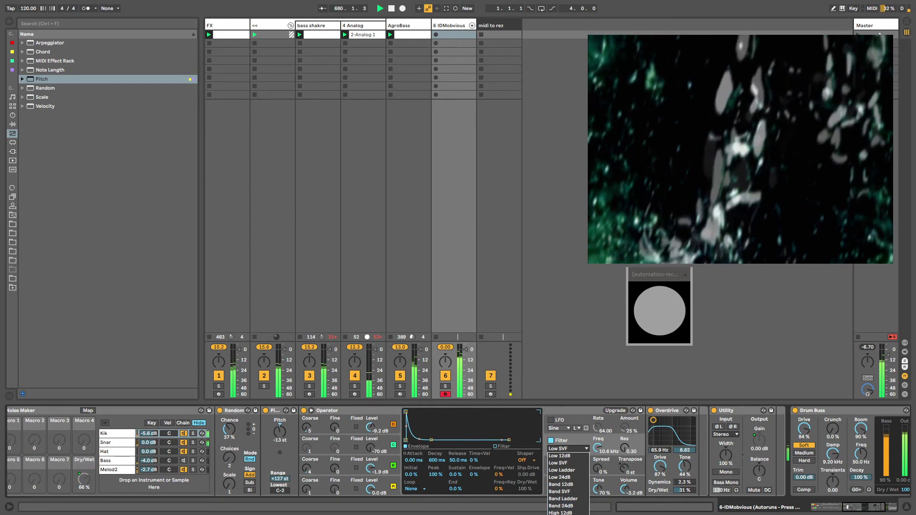
click(562, 514)
drag(597, 447, 597, 505)
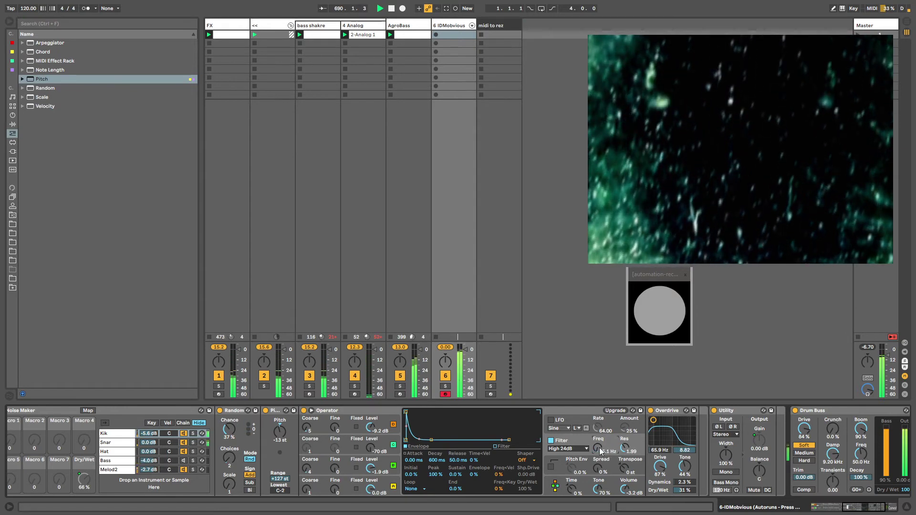
Record a sweep of the Kik Operator's filter frequency as automation in a new clip on the IDMobvious track
key(ctrl+shift+F9)
drag(598, 447, 598, 433)
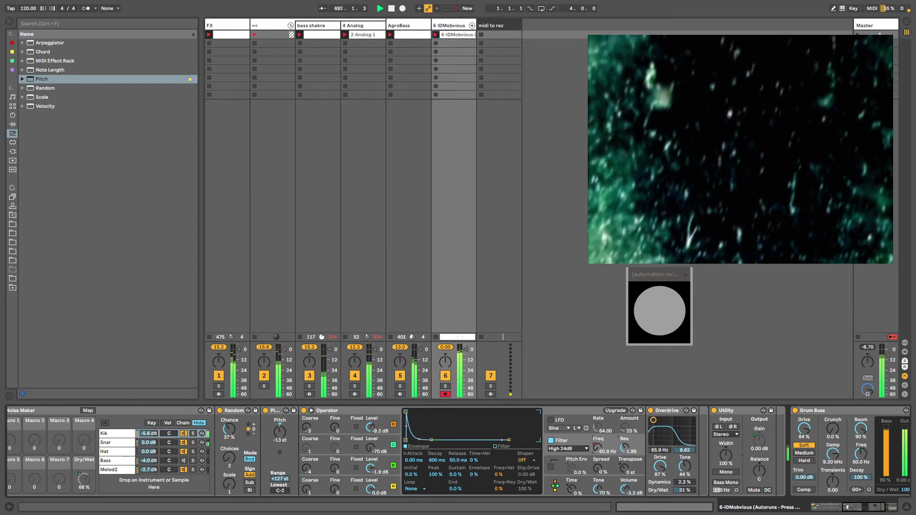
mouse_move(598, 448)
mouse_down()
mouse_move(597, 437)
mouse_move(599, 460)
mouse_up()
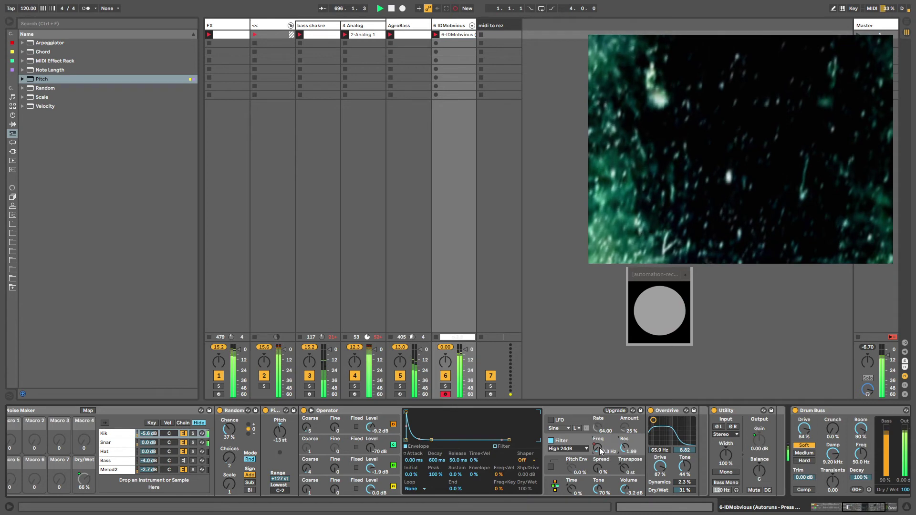
Show the recorded filter frequency envelope, unlink it from the clip, and trim its loop to start at 1.2.4 with length 4.2.3
right_click(599, 448)
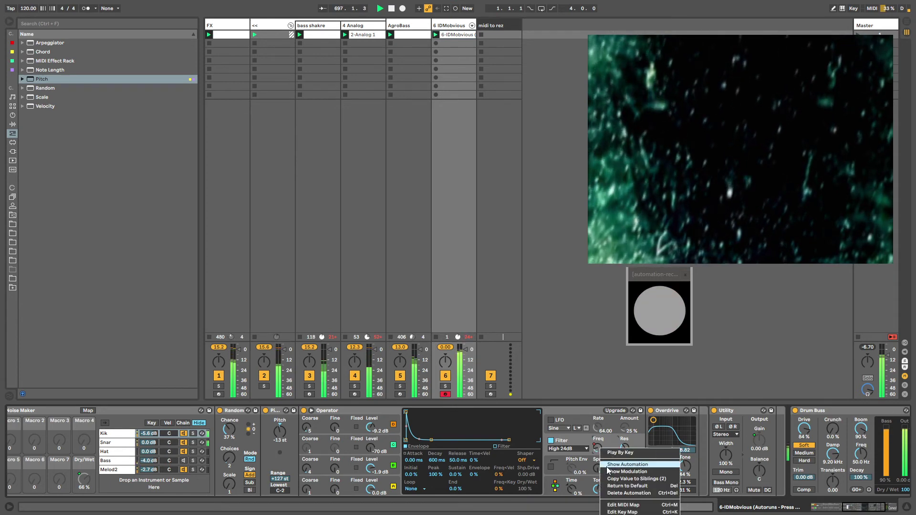
click(629, 467)
click(133, 490)
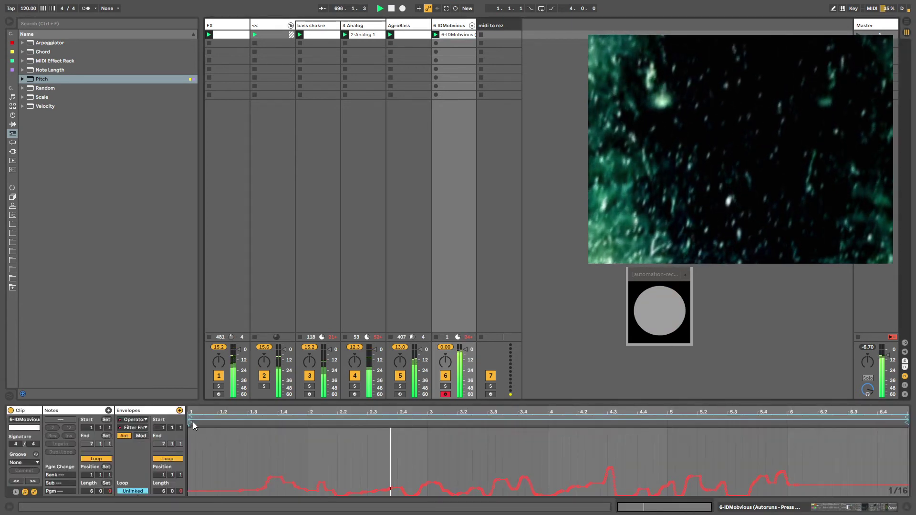
drag(191, 418, 243, 418)
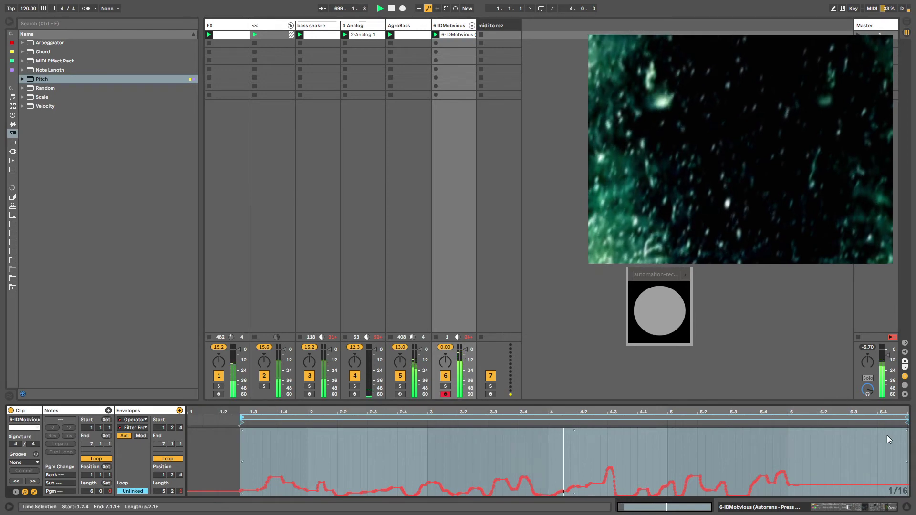
mouse_move(903, 416)
mouse_down()
mouse_move(792, 418)
mouse_move(801, 418)
mouse_up()
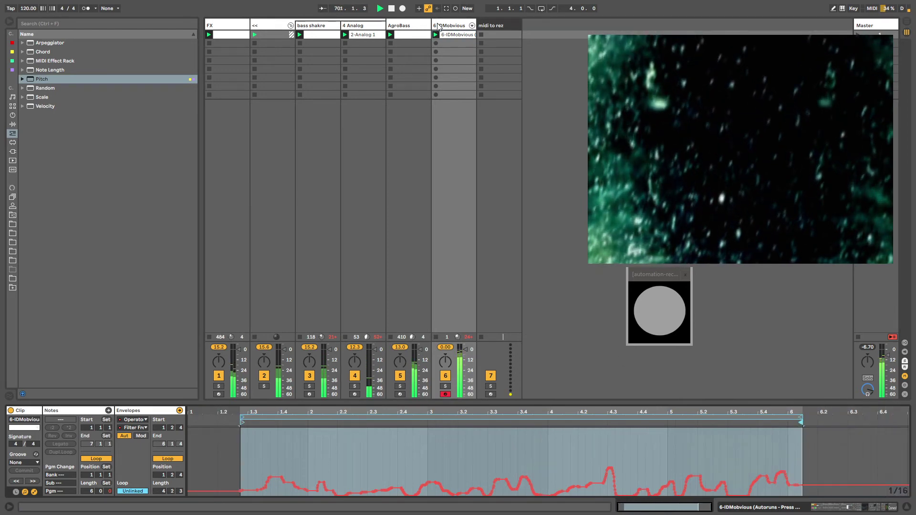
Set the Hold On macro of the IDMobvious rack to 0
key(shift+Tab)
drag(865, 507, 828, 508)
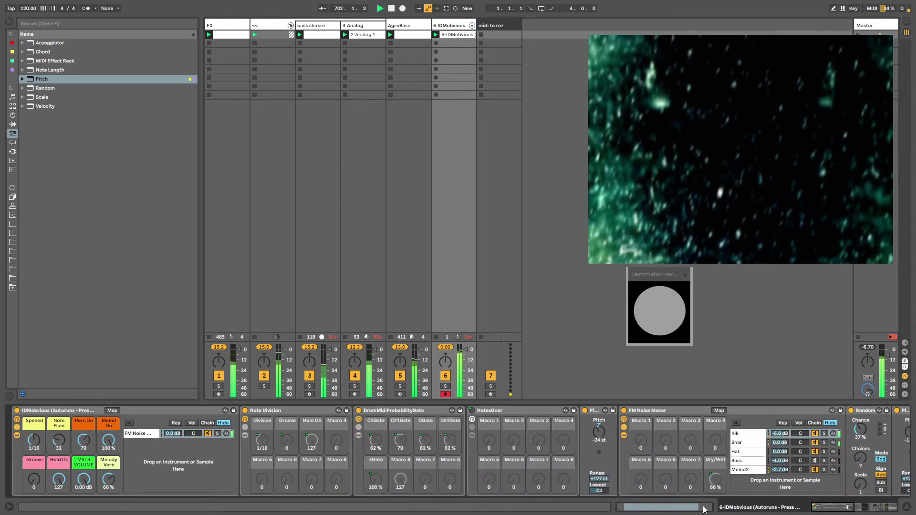
click(16, 435)
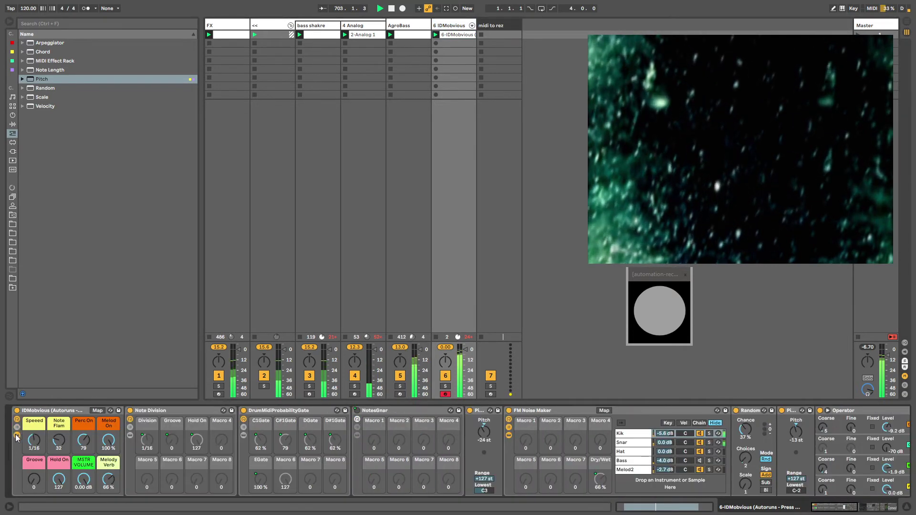
click(16, 435)
click(17, 427)
click(16, 435)
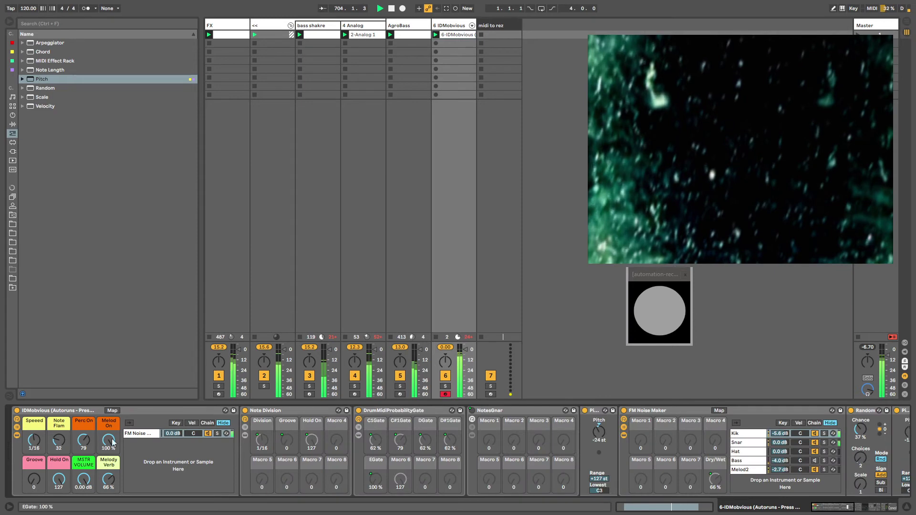
drag(58, 479, 58, 483)
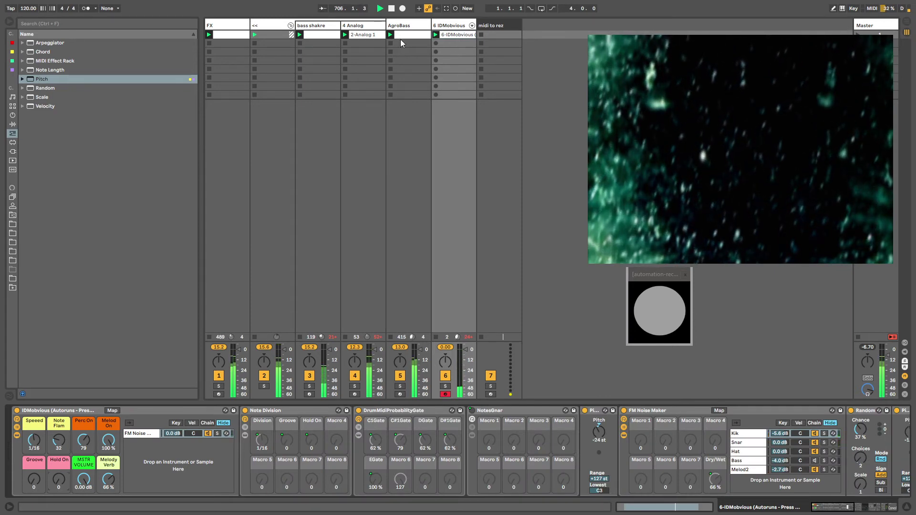
Add a C3 note to the 6-IDMobvious clip and stretch it across the clip's full six-bar length
double_click(444, 35)
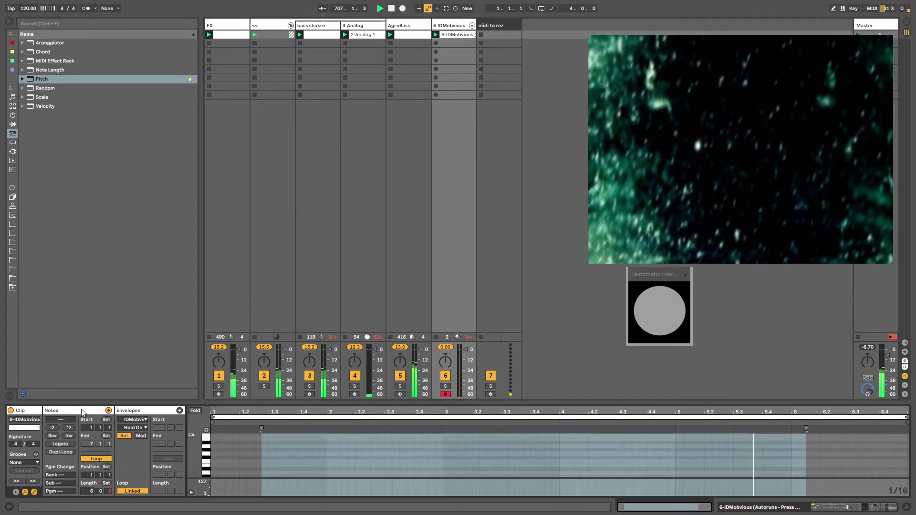
scroll(223, 470, down, 2)
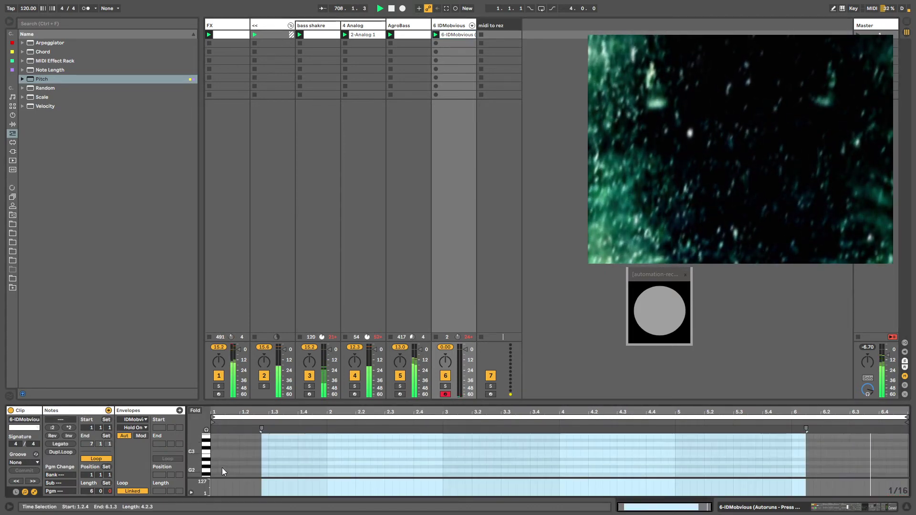
double_click(214, 451)
drag(214, 451, 909, 451)
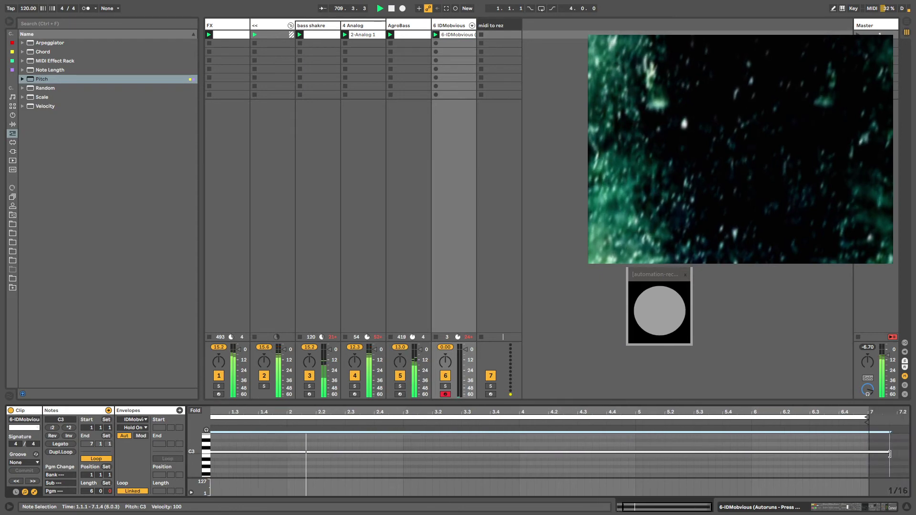
Set the global launch quantization to 1 Bar and relaunch the AgroBass and 6-IDMobvious clips
click(447, 27)
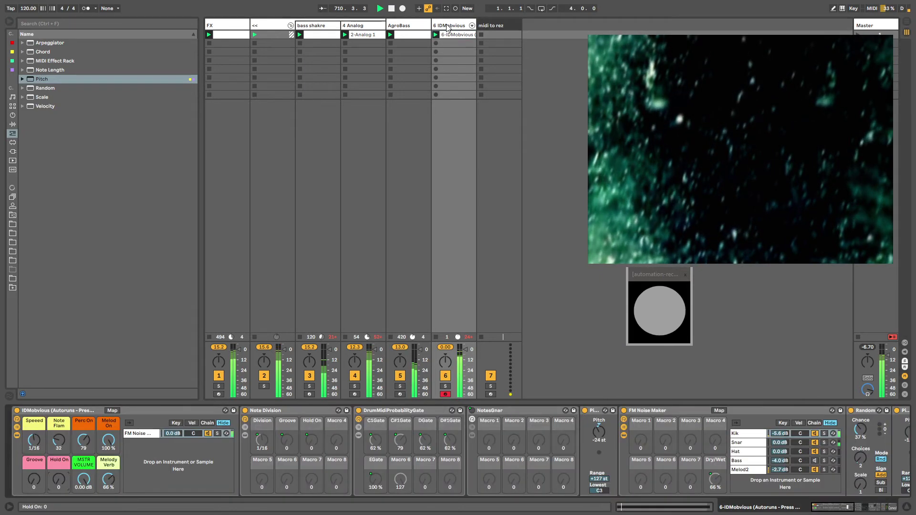
click(110, 9)
click(115, 50)
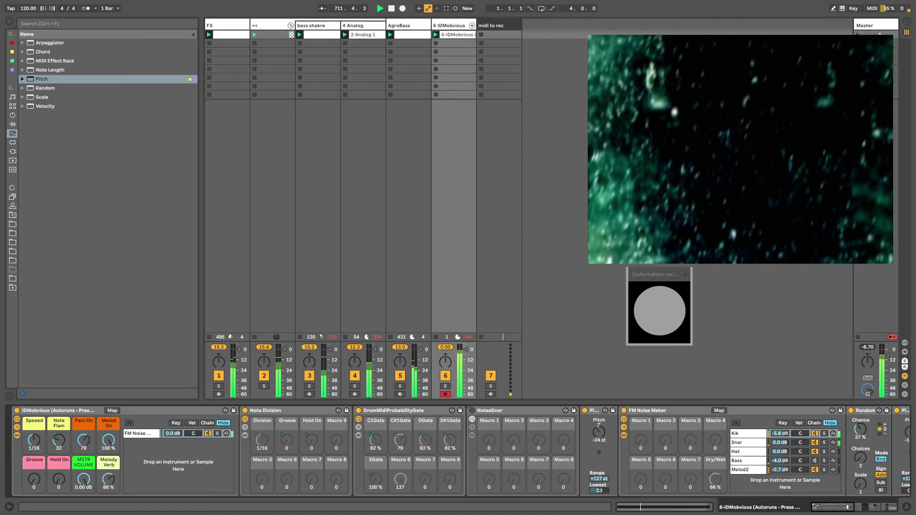
click(405, 37)
click(448, 35)
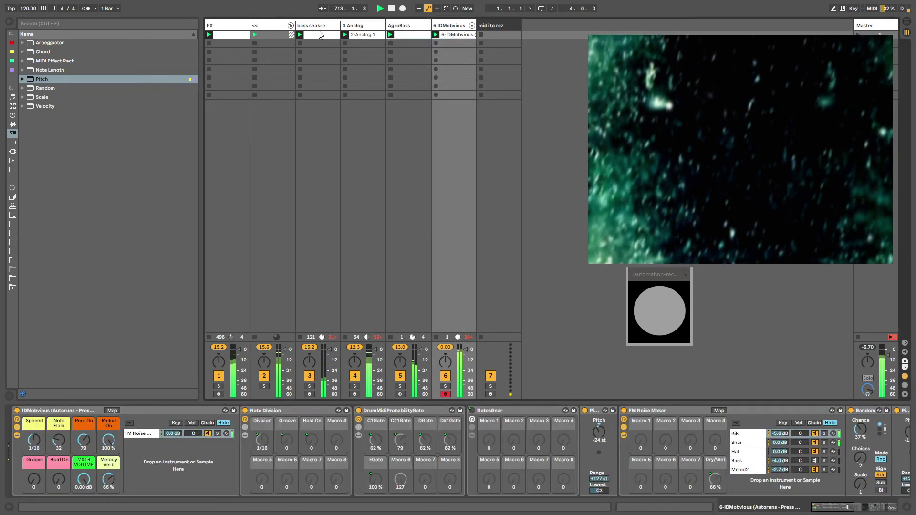
Record pitch automation into the 2-Analog 1 clip by sweeping the Pitch device on the 4 Analog track
click(358, 27)
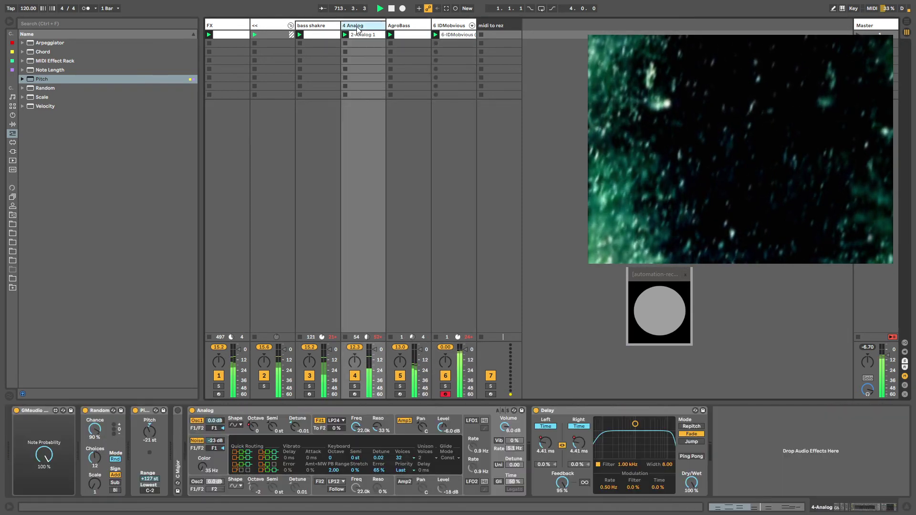
click(152, 431)
key(ctrl+shift+F9)
drag(151, 431, 151, 428)
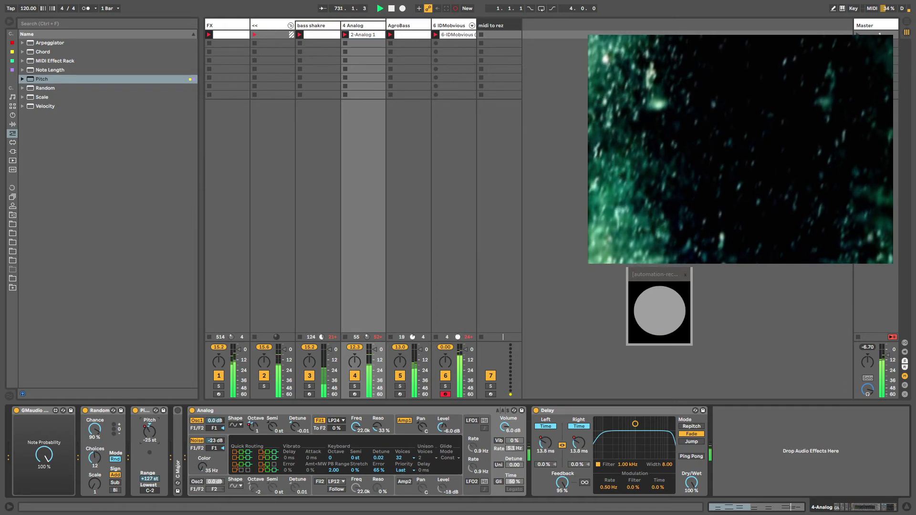
Show the recorded Pitch envelope of the 2-Analog 1 clip and unlink it from the clip
right_click(150, 432)
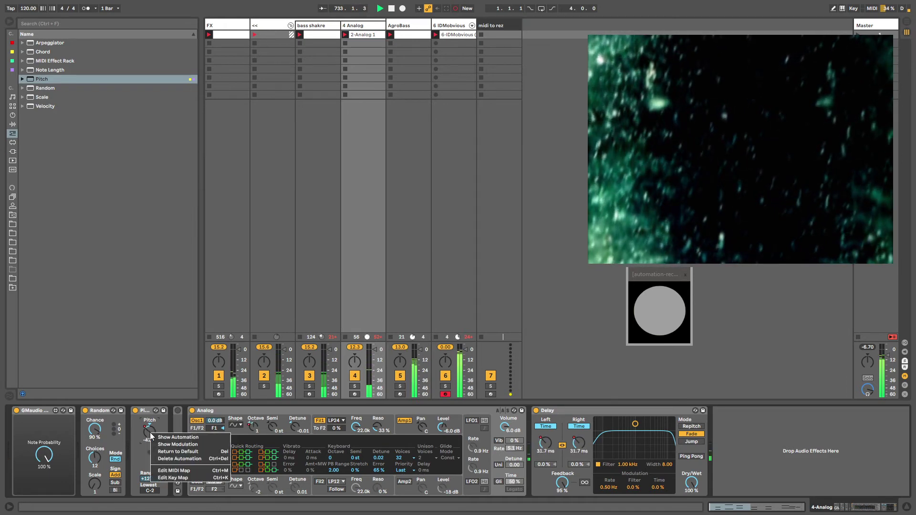
click(162, 436)
click(130, 490)
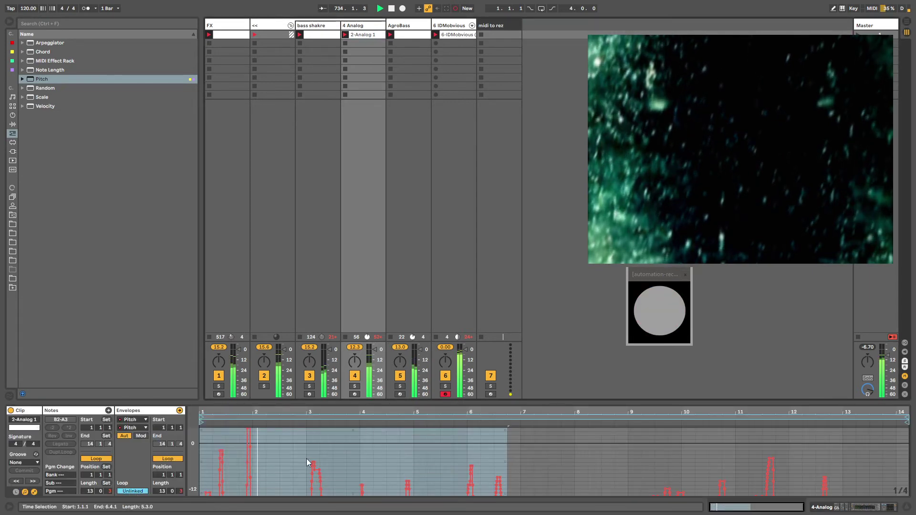
Trim the pitch envelope's loop to end at 13.3.4 with length 12.2.3 and simplify the whole envelope
drag(896, 419, 879, 420)
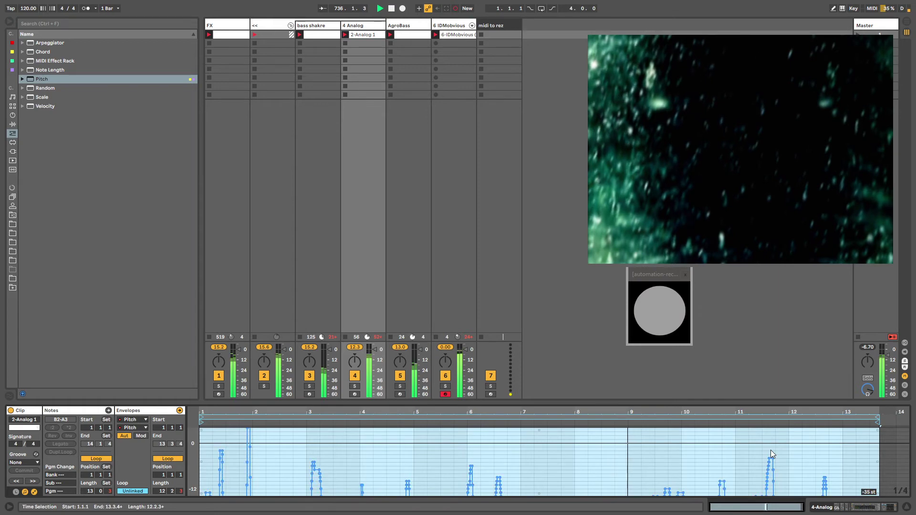
key(ctrl+a)
right_click(770, 450)
key(s)
key(shift+Tab)
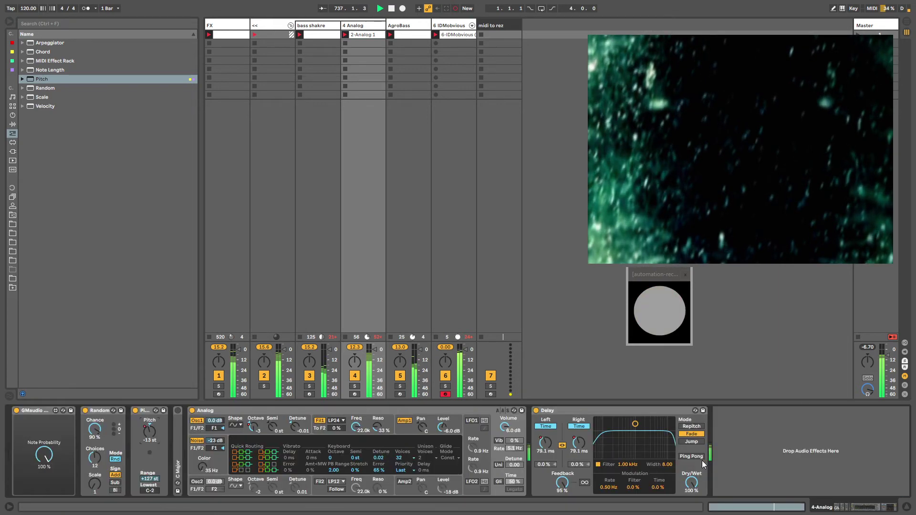
On the 6 IDMobvious track's Convolution Reverb, set Width to 29.1%, Decay to 2.25% and Dry/Wet to 40.2%
click(451, 25)
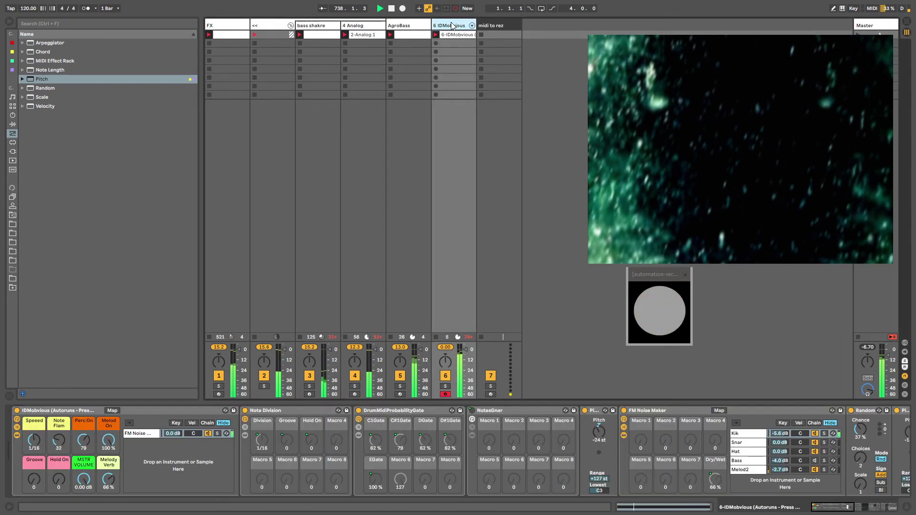
click(840, 508)
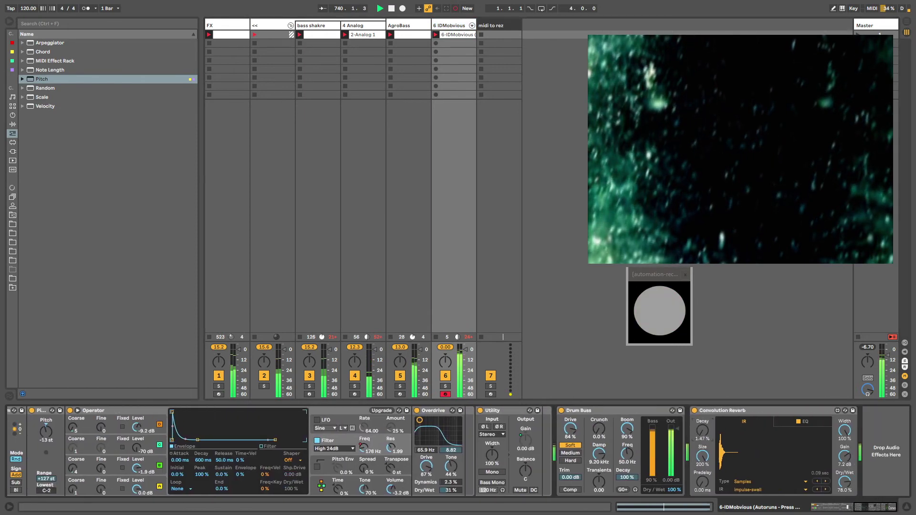
right_click(841, 433)
click(846, 467)
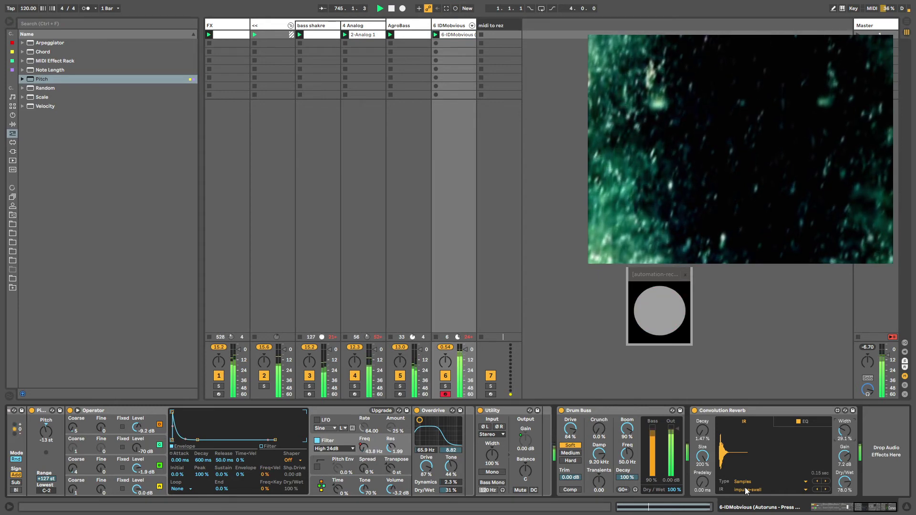
mouse_move(708, 437)
mouse_down()
mouse_move(708, 406)
mouse_move(704, 434)
mouse_up()
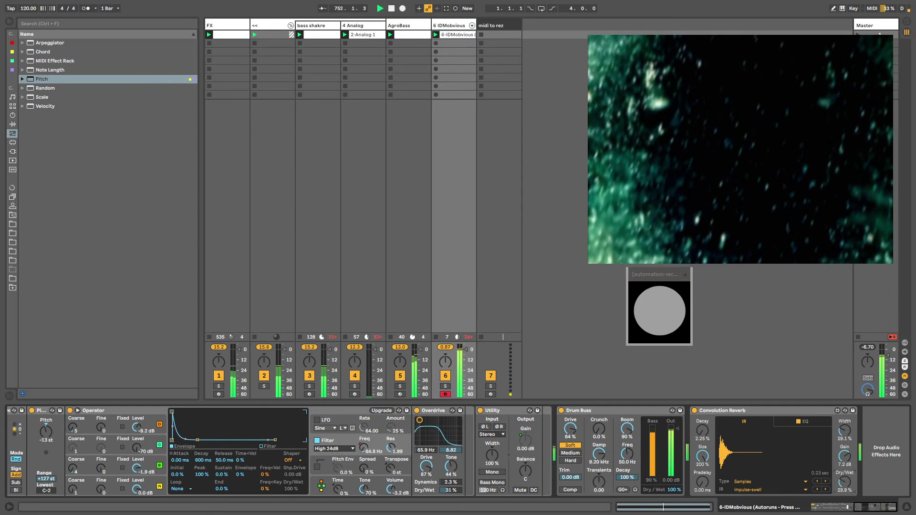
drag(844, 482, 844, 444)
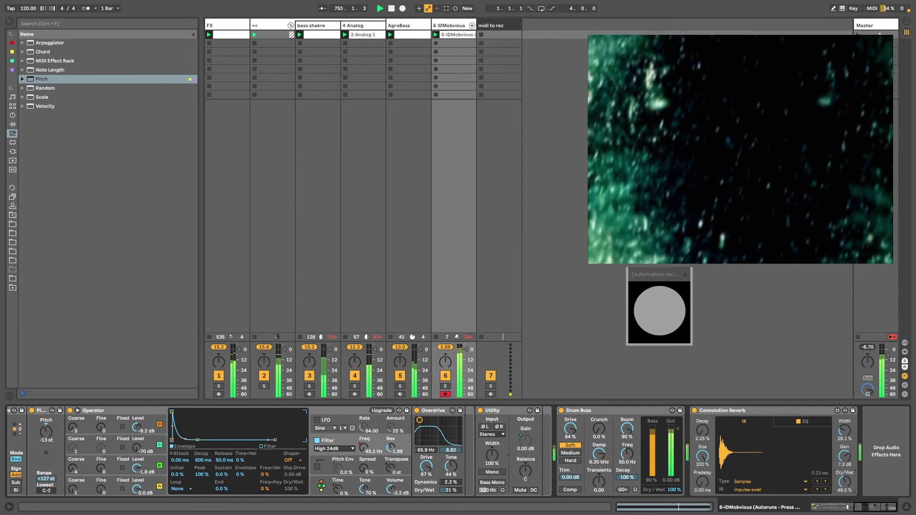
drag(844, 482, 844, 460)
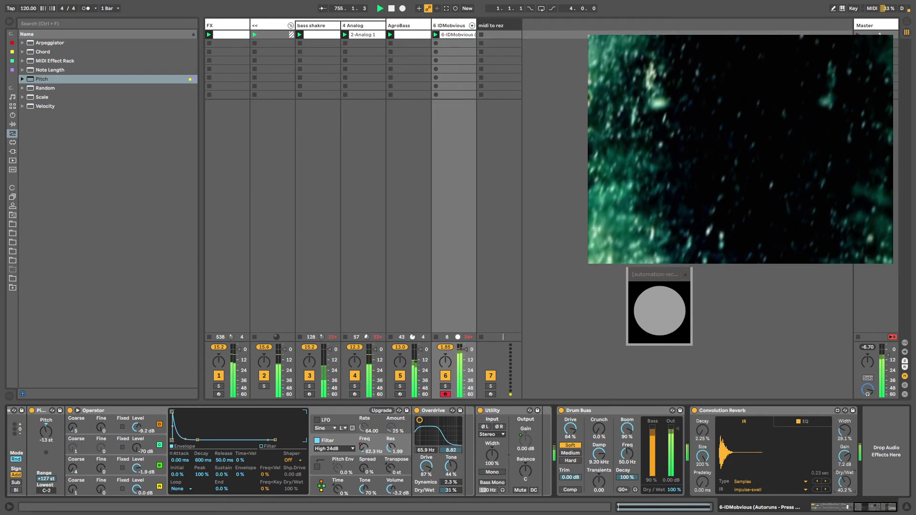
Add a Chorus after the Delay on the 4 Analog track with modulation amount 0.03 ms, rate 0.12 Hz and Dry/Wet 56%
click(370, 26)
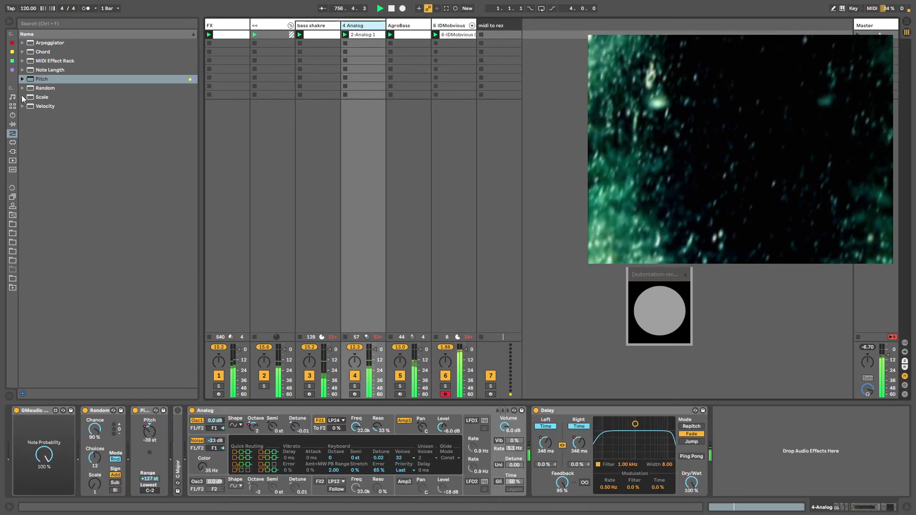
click(13, 124)
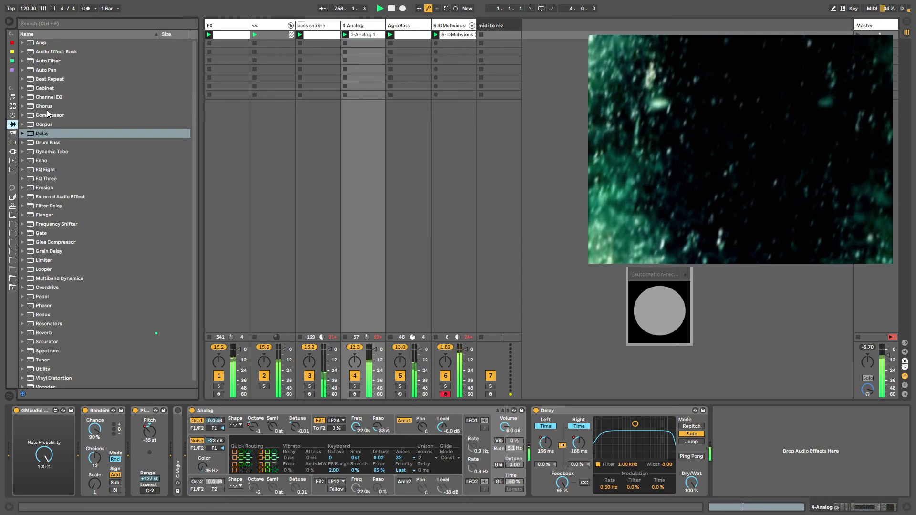
drag(48, 107, 811, 451)
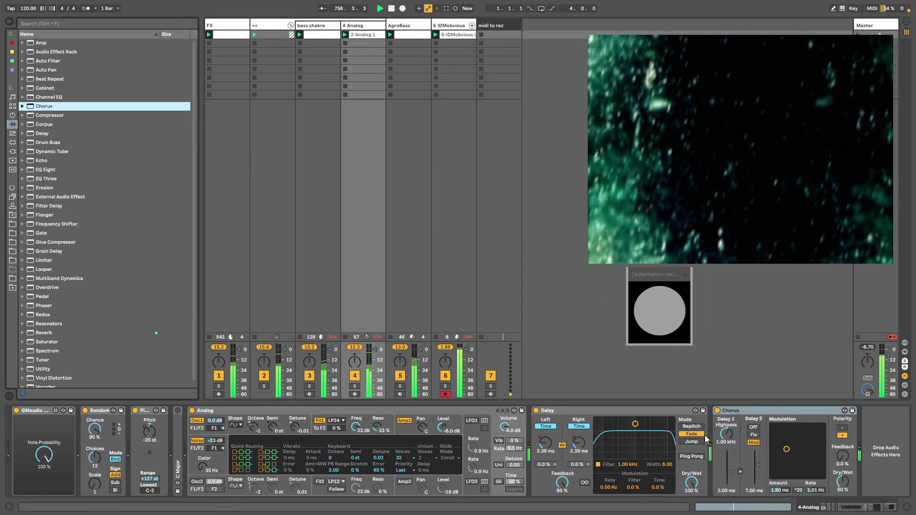
click(780, 464)
drag(842, 481, 842, 494)
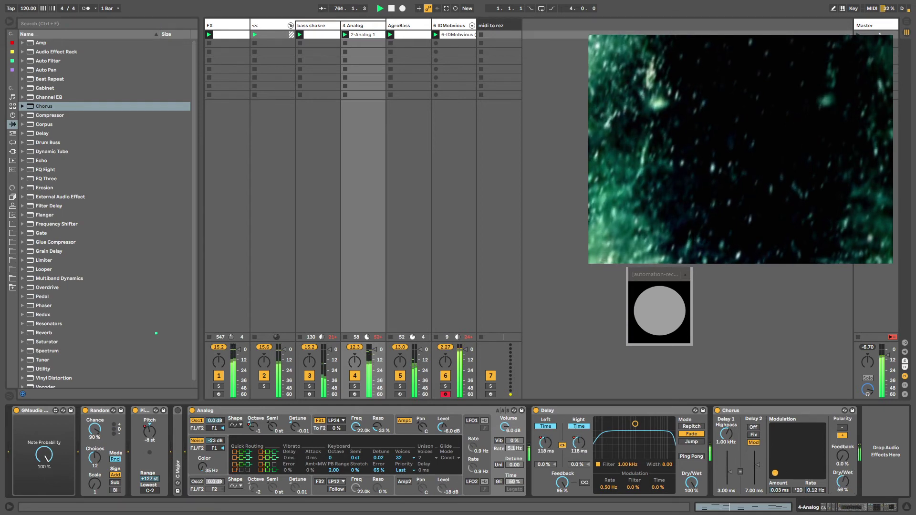
Record automation of the Drum Buss Drive into the 6-IDMobvious clip by varying the knob during playback
click(451, 28)
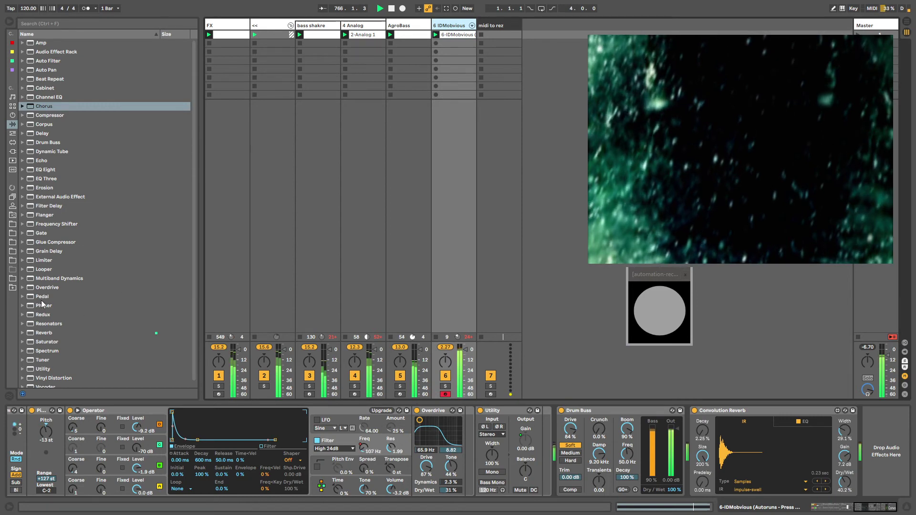
click(667, 471)
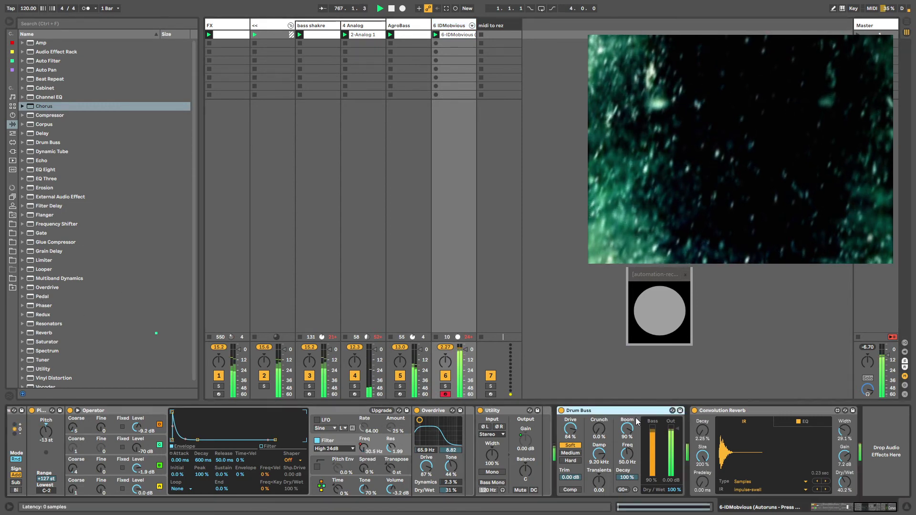
click(563, 430)
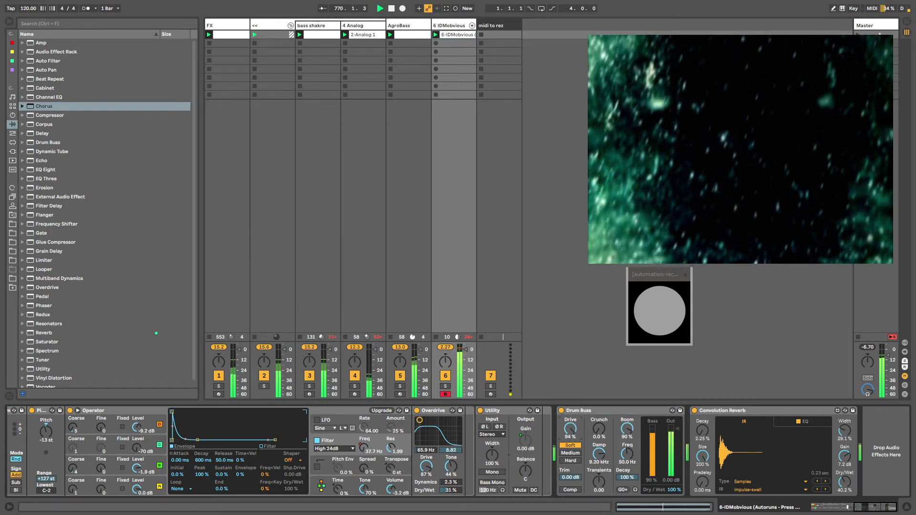
mouse_move(570, 429)
mouse_down()
mouse_move(570, 446)
mouse_move(571, 413)
mouse_move(571, 427)
mouse_up()
key(ctrl+shift+F9)
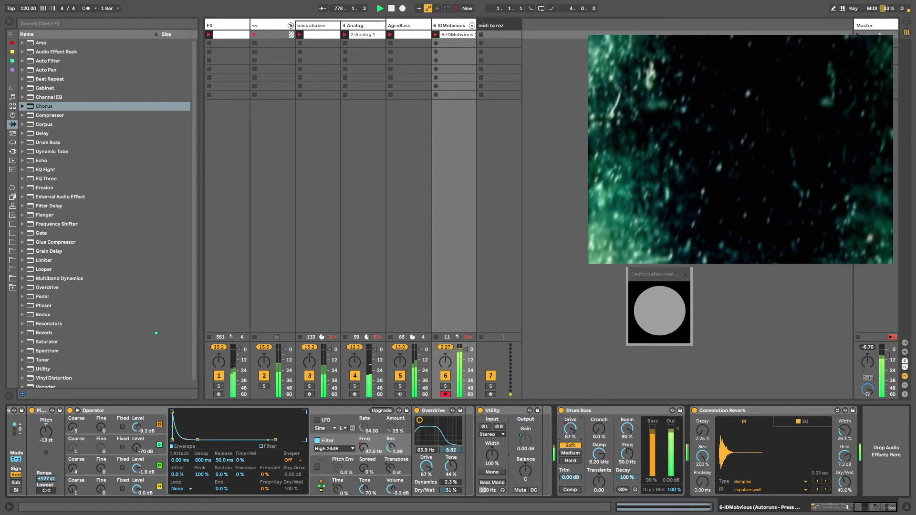
Show the recorded Drive envelope, simplify it, and unlink it from the clip with a loop length of 5.3.3
right_click(571, 430)
click(597, 435)
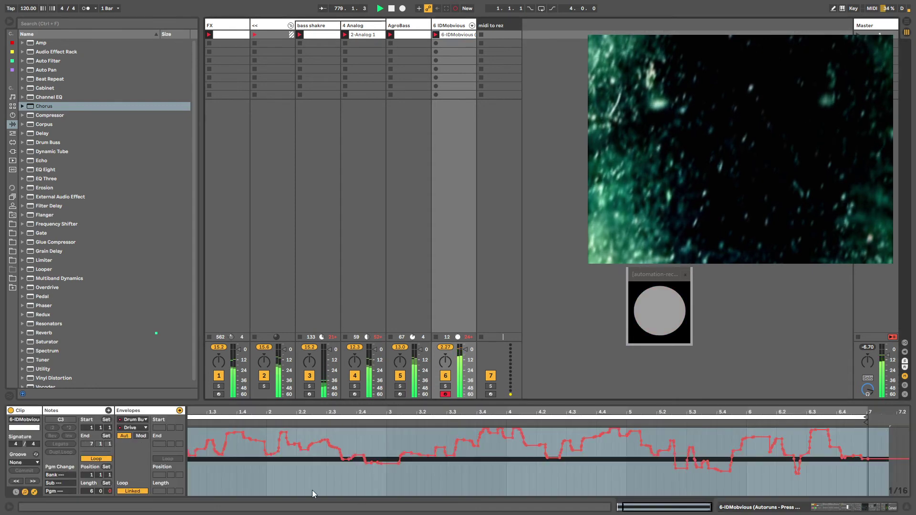
right_click(268, 474)
click(292, 358)
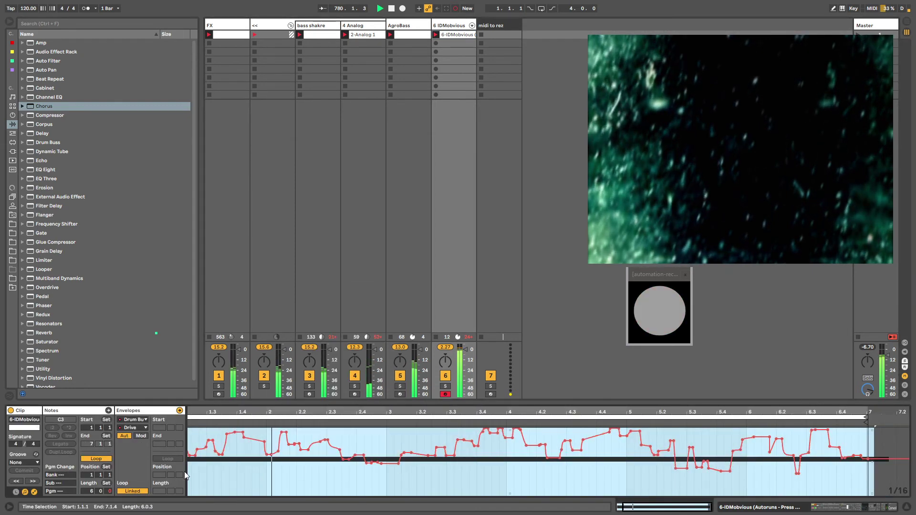
click(133, 491)
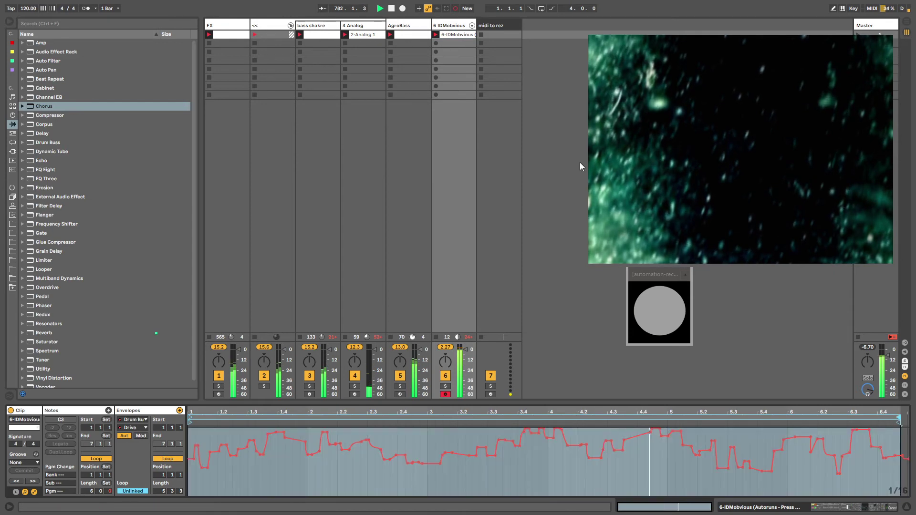
key(shift+Tab)
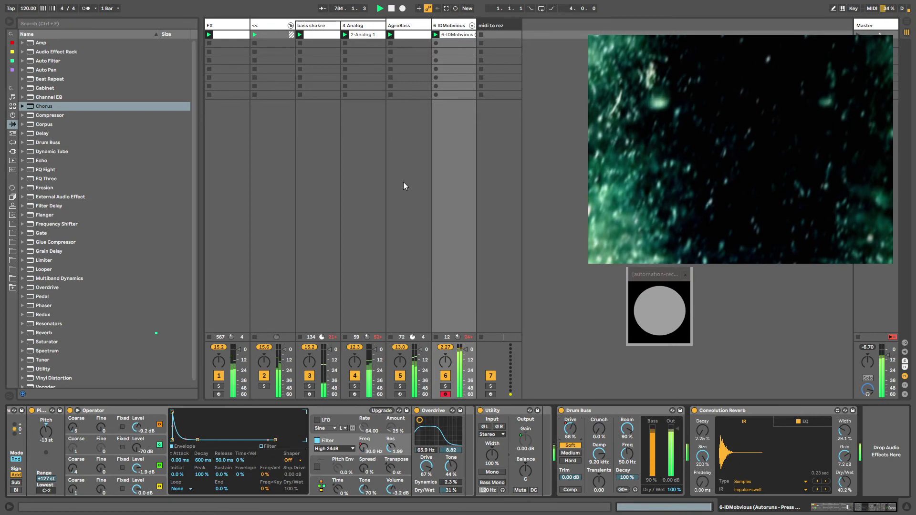
Group the Pitch device before FM Noise Maker into a MIDI Effect Rack, move Pitch out after it, and show the rack's macros and chain list
click(827, 509)
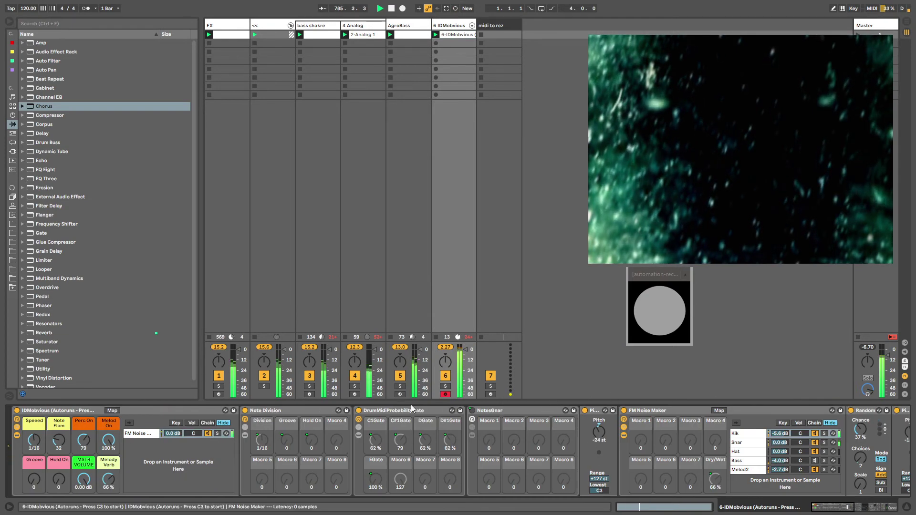
click(382, 411)
click(503, 410)
click(595, 411)
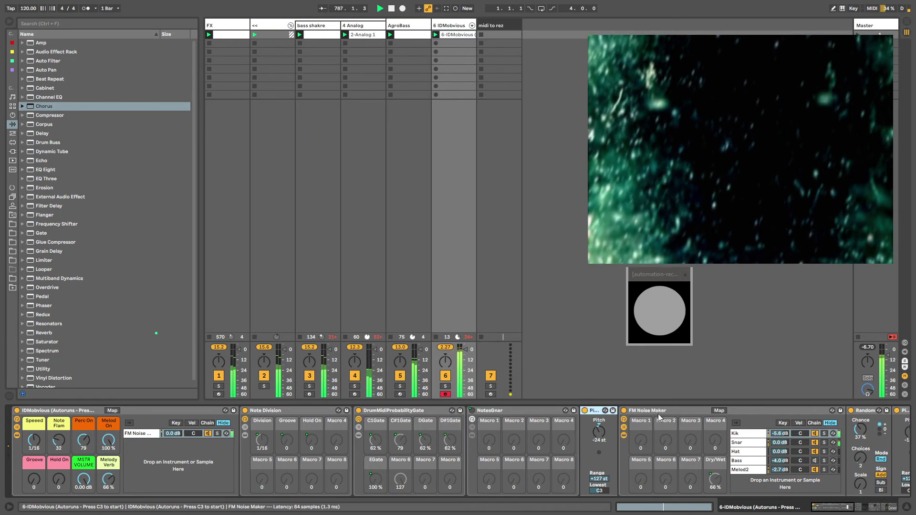
drag(840, 509, 848, 509)
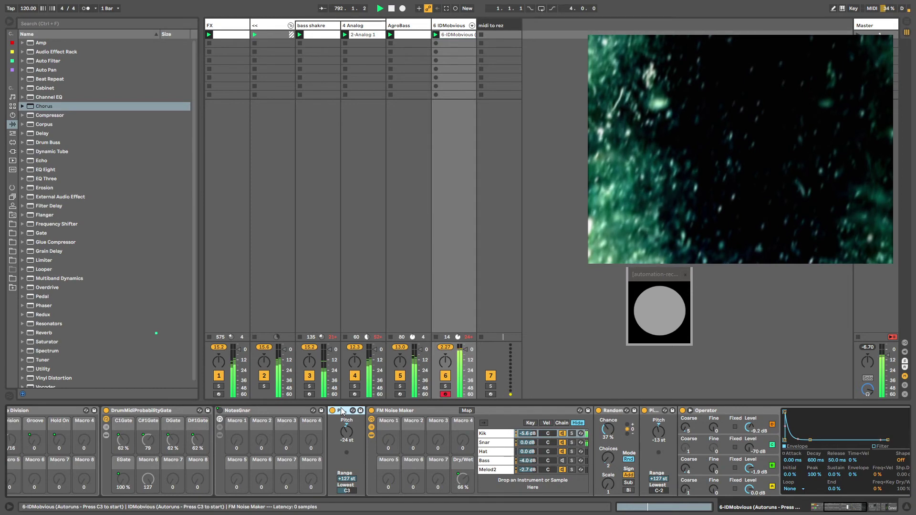
key(ctrl+g)
drag(354, 408, 387, 409)
click(333, 423)
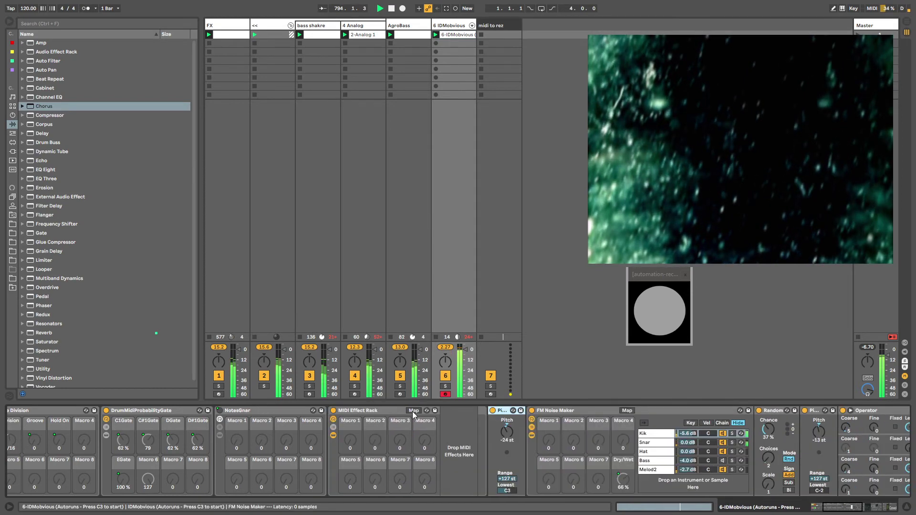
click(333, 427)
Rename the empty MIDI Effect Rack to "gate"
click(408, 411)
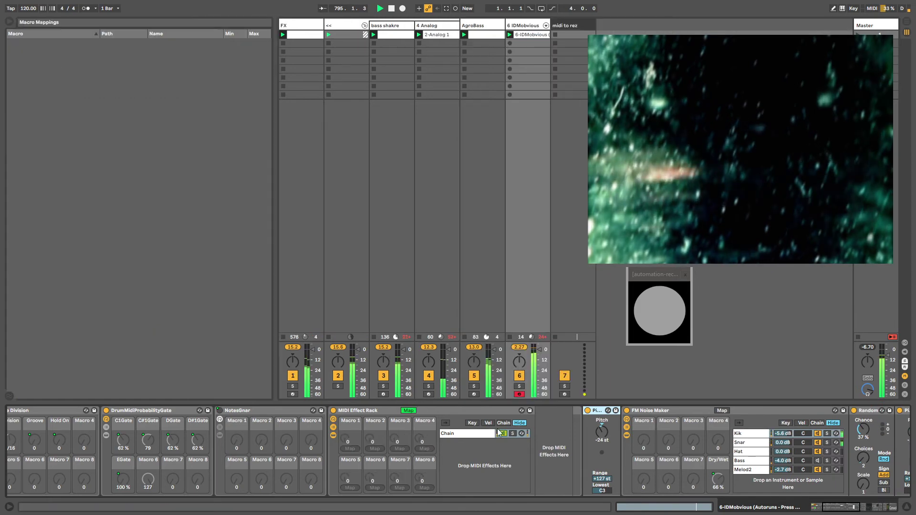
click(353, 410)
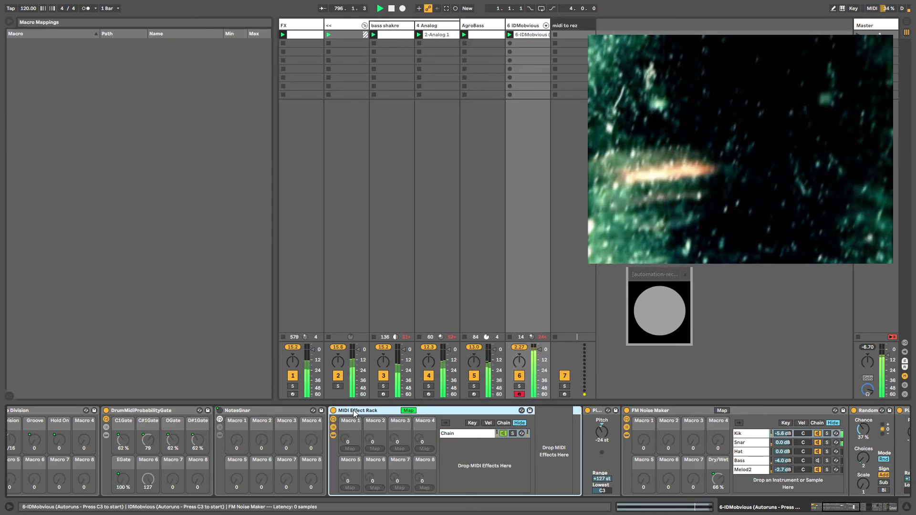
key(ctrl+r)
text(ga)
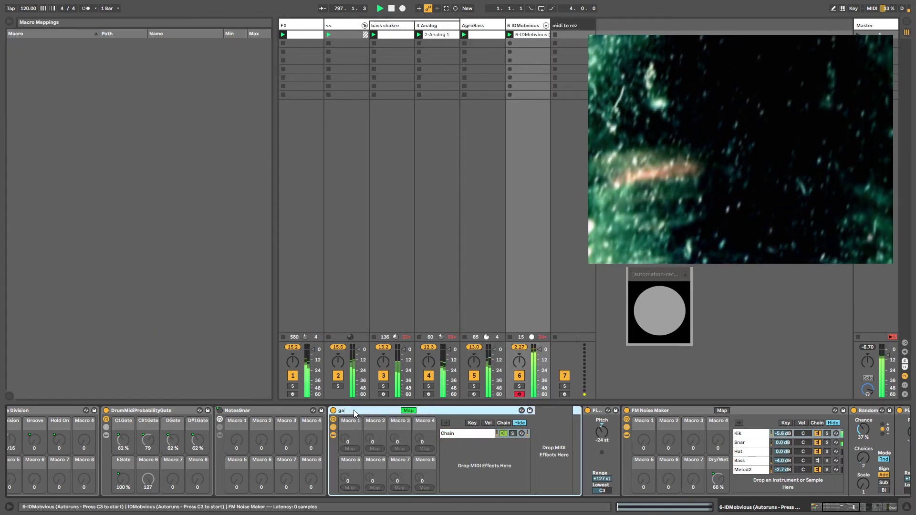
text(te)
key(Return)
click(408, 411)
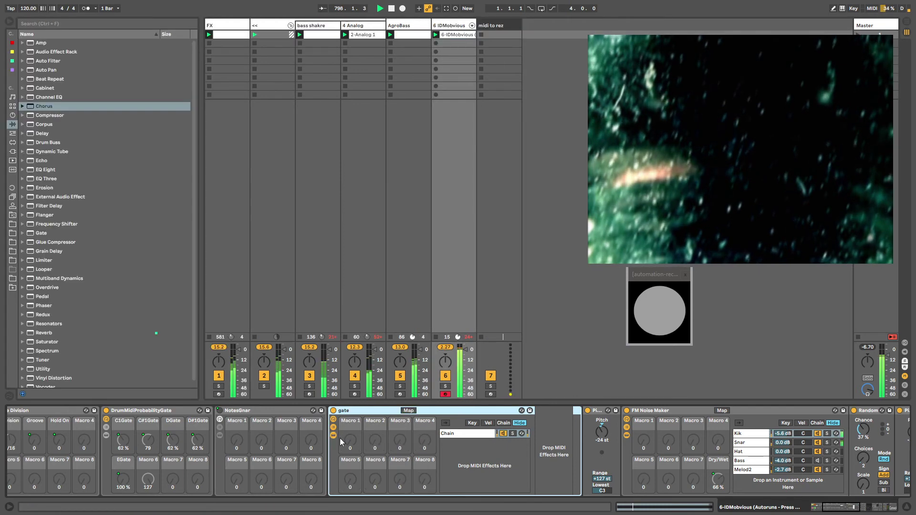
Map the activator of the gate rack's chain to Macro 1
click(333, 427)
click(332, 427)
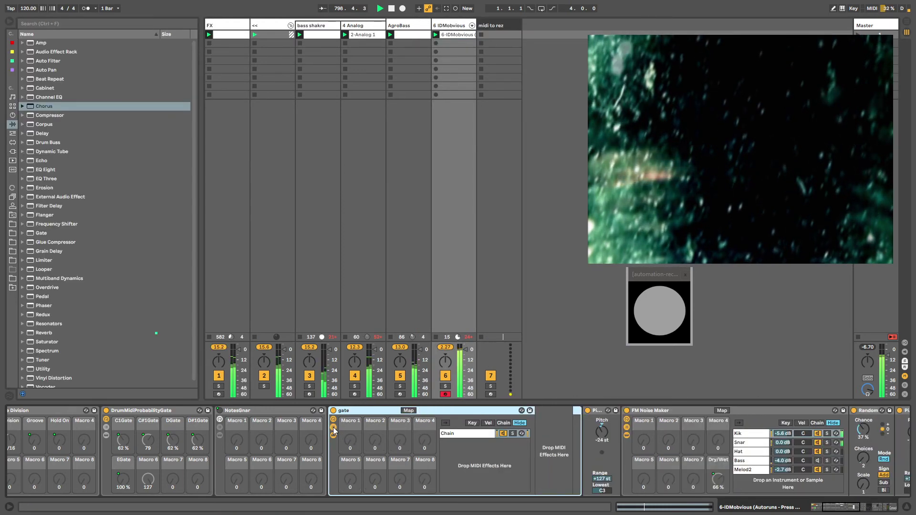
click(409, 410)
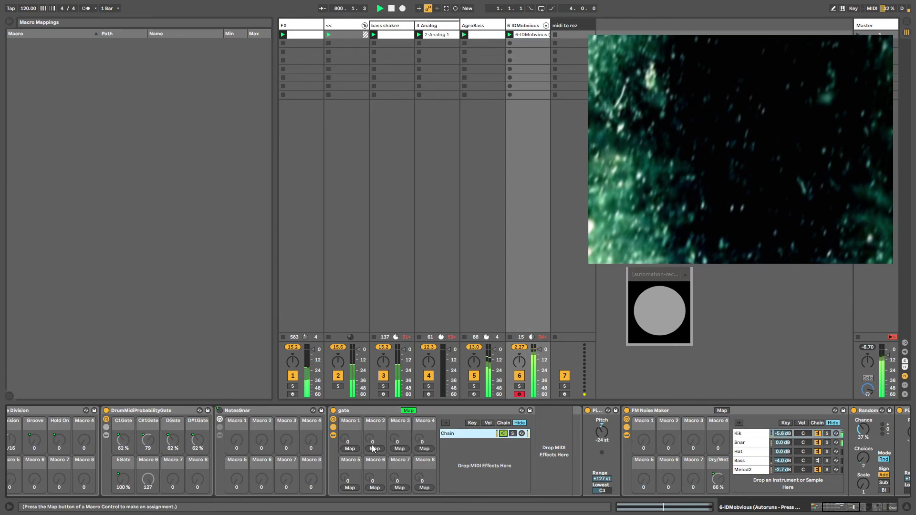
click(350, 448)
click(408, 410)
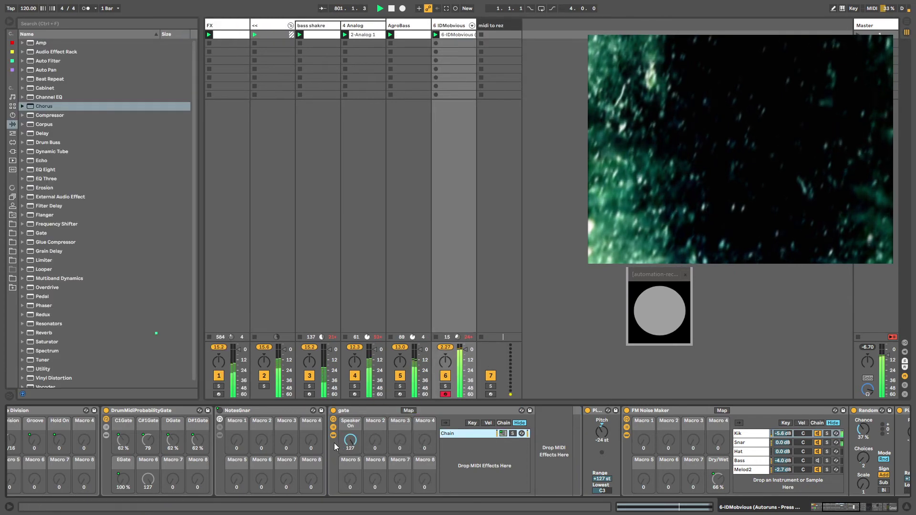
Show the clip modulation envelope for the gate rack's Macro 1, unlink it from the clip, and set its loop length to 10 bars
drag(350, 441, 350, 501)
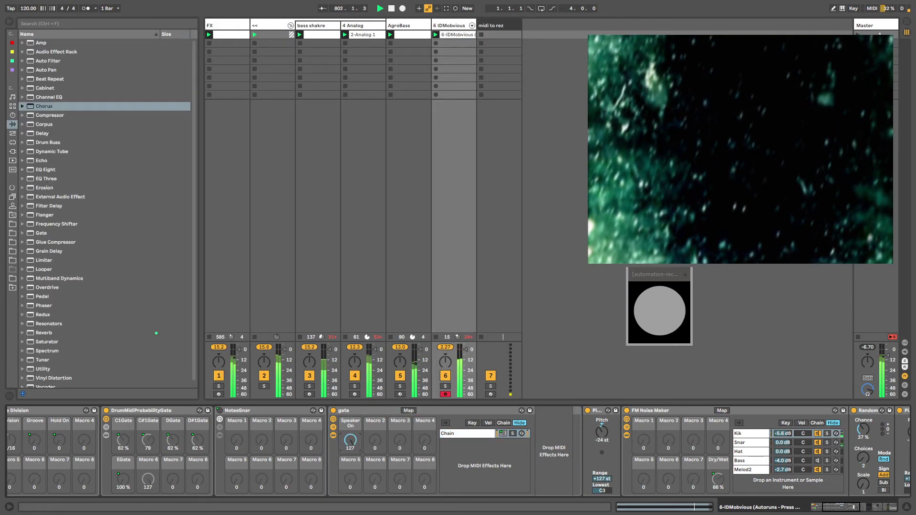
right_click(355, 446)
click(356, 445)
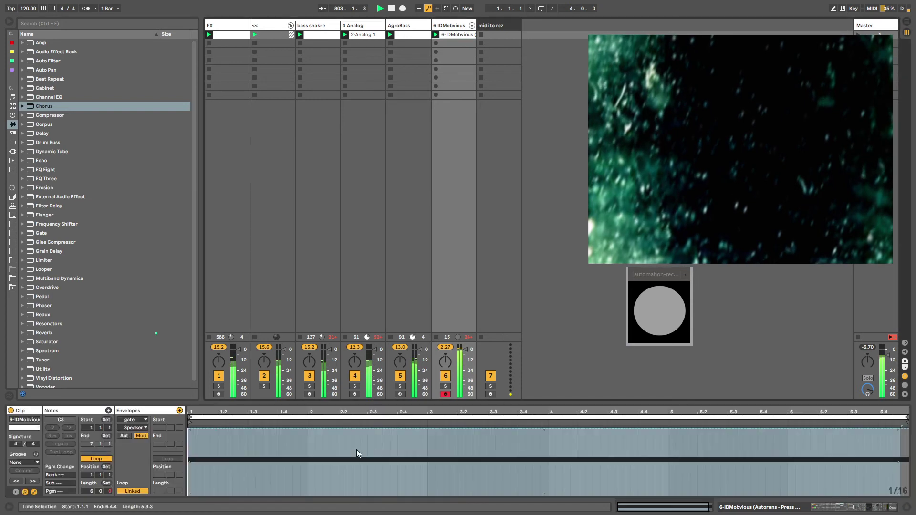
click(126, 490)
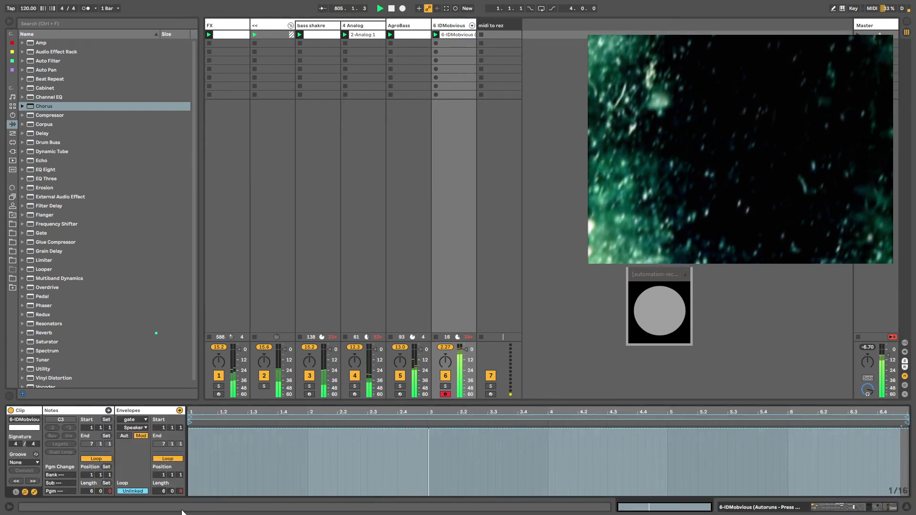
click(162, 491)
text(10)
key(Return)
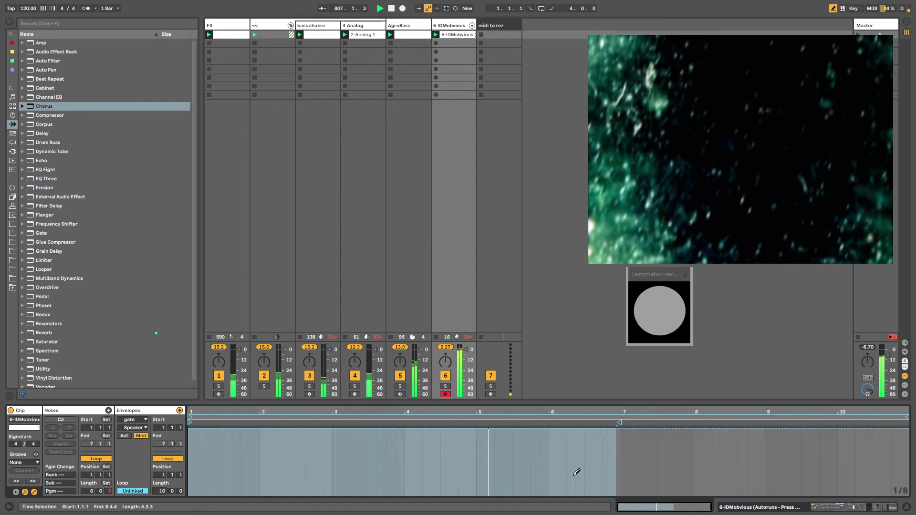
Draw short zero-value gaps in the gate envelope just before bars 6, 8, 10 and 11
key(b)
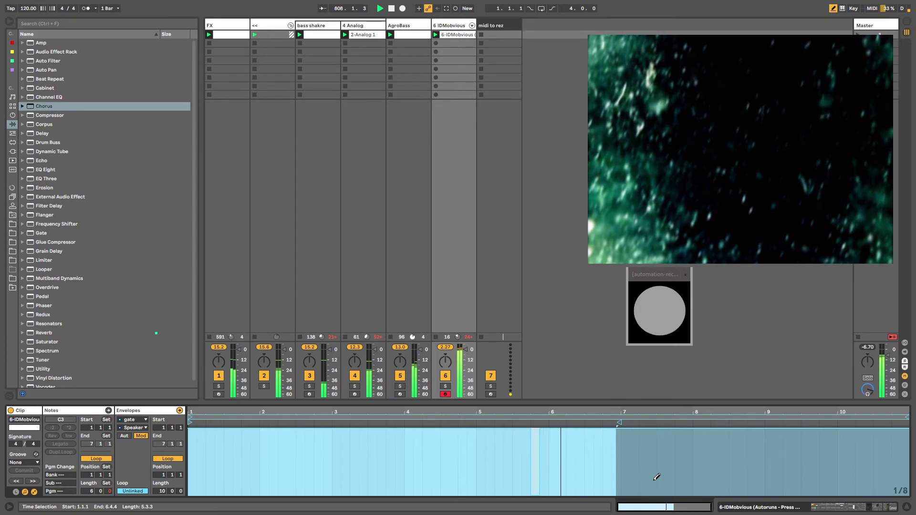
drag(696, 491, 692, 493)
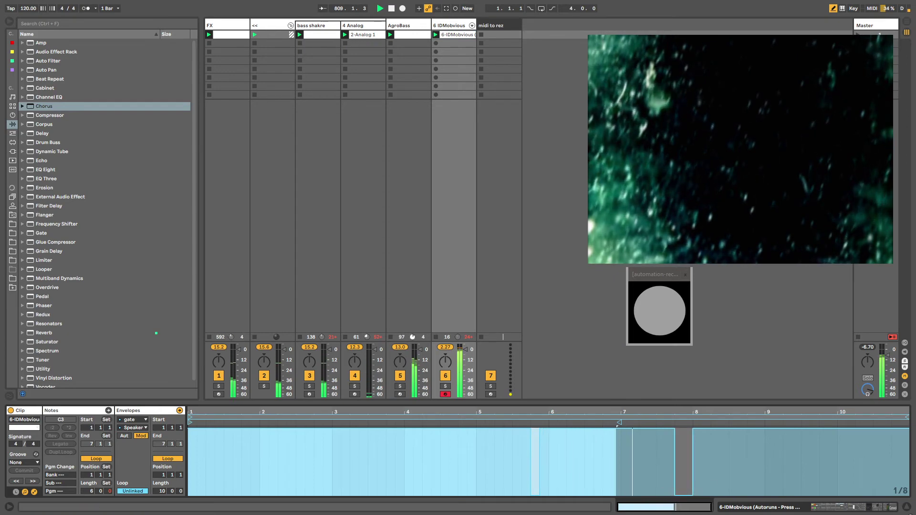
drag(892, 494, 906, 502)
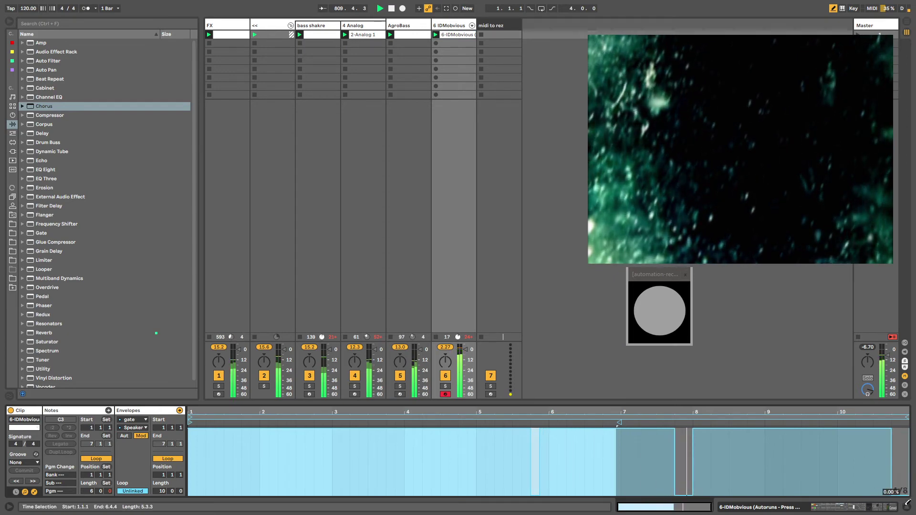
click(830, 493)
drag(828, 493, 822, 493)
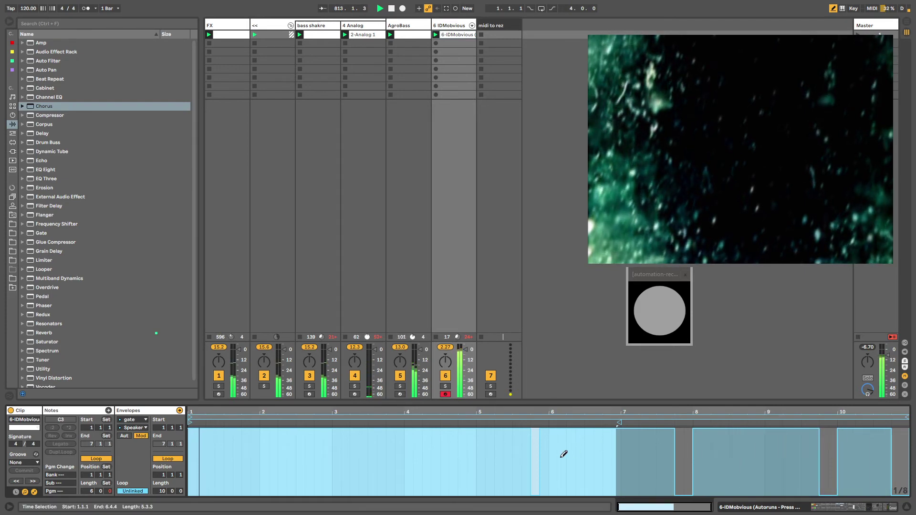
key(b)
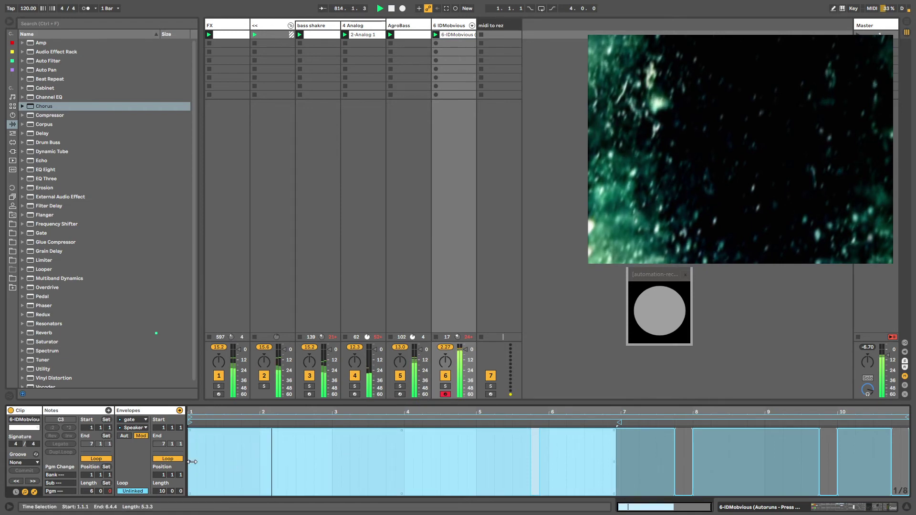
Set the gate envelope's loop length to 20 bars and duplicate the drawn gap pattern into the second half
click(180, 473)
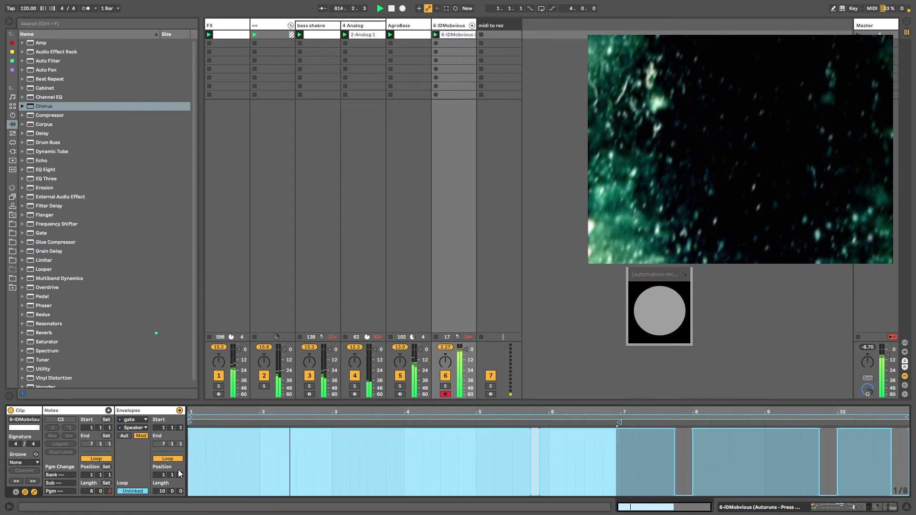
click(159, 492)
text(20)
key(Return)
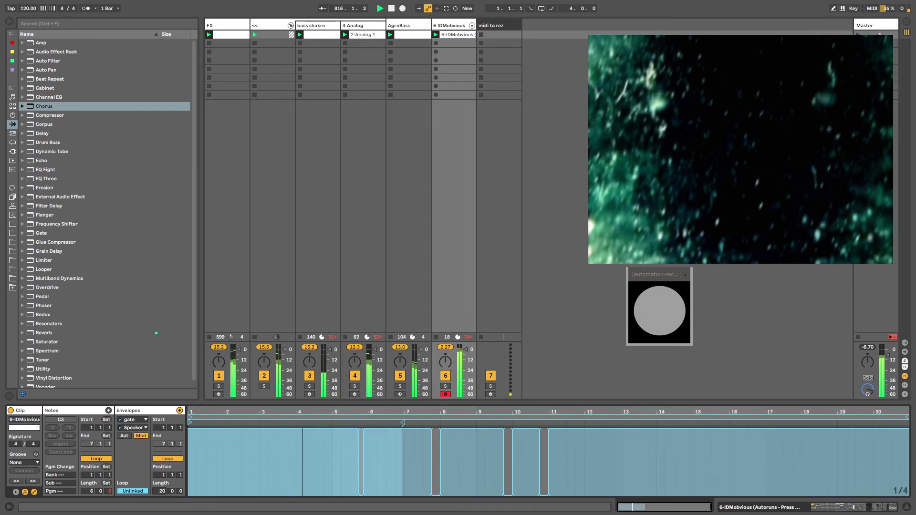
drag(559, 450, 185, 466)
key(ctrl+d)
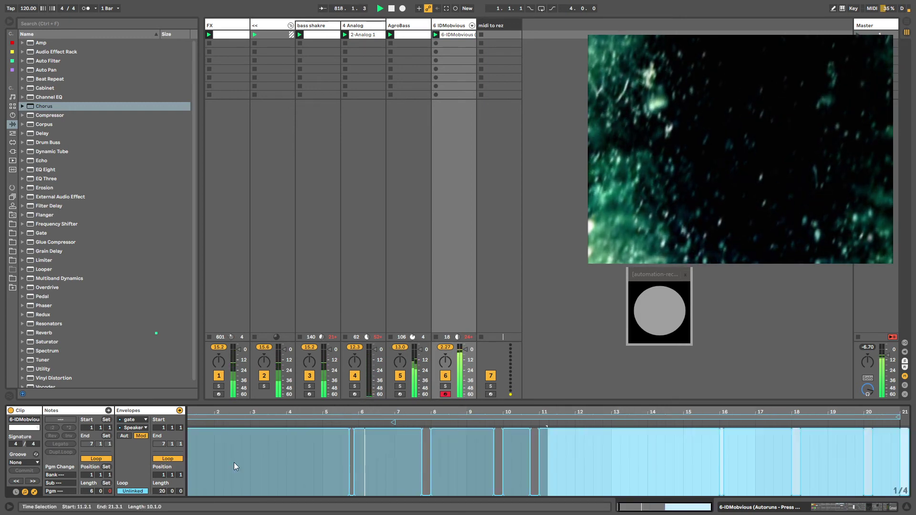
Draw an extra zero-value gap near the end of the gate envelope and adjust its loop length to 20.1.0
key(b)
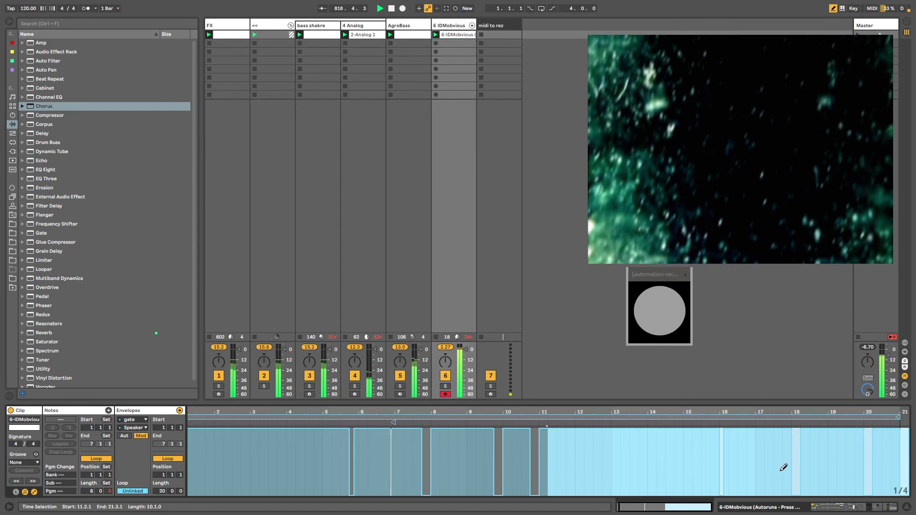
click(886, 466)
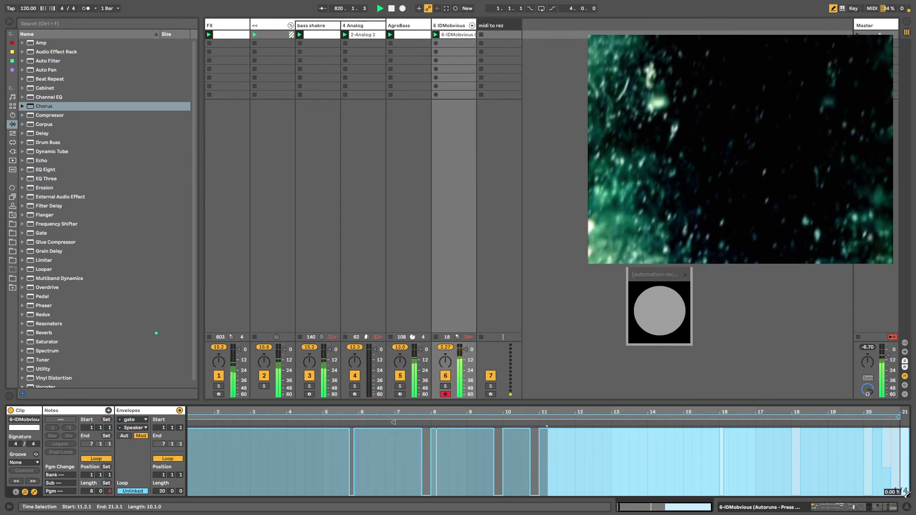
drag(899, 417, 827, 418)
drag(805, 486, 803, 495)
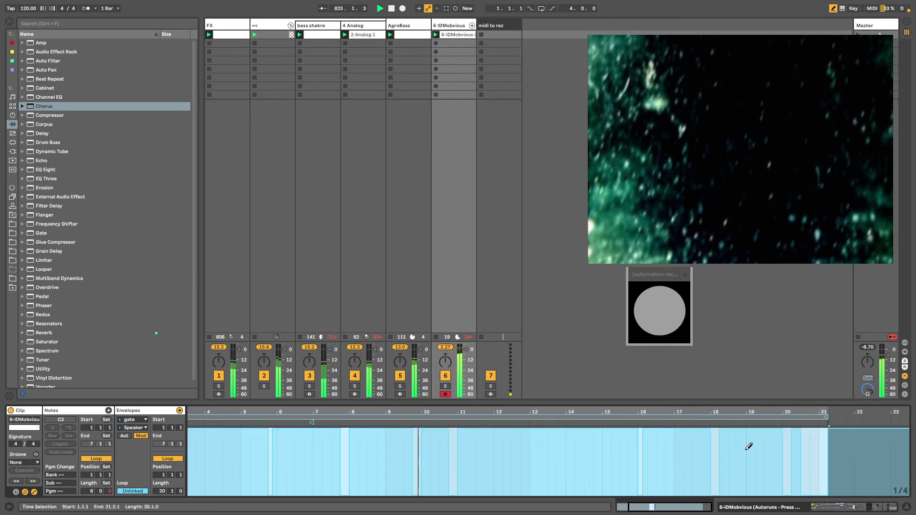
Insert a Grain Delay between the first two Convolution Reverbs on the AgroBass track
click(409, 26)
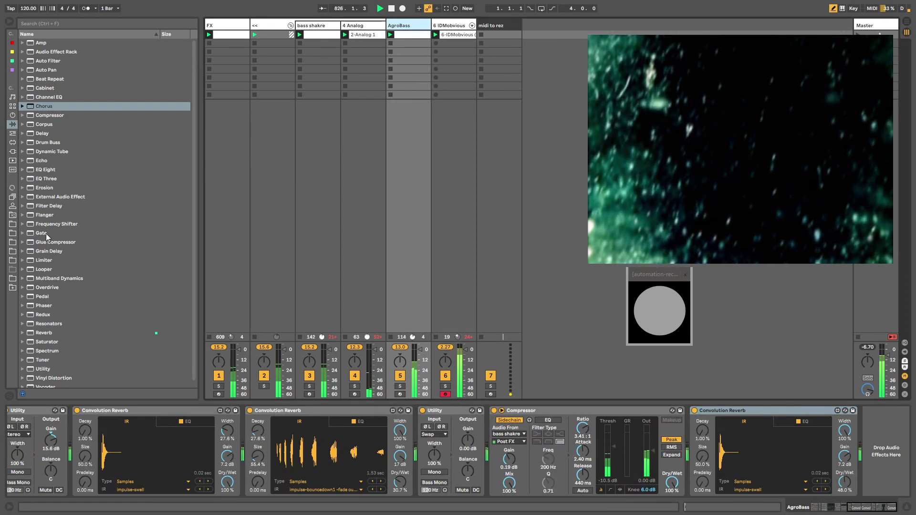
drag(44, 250, 238, 429)
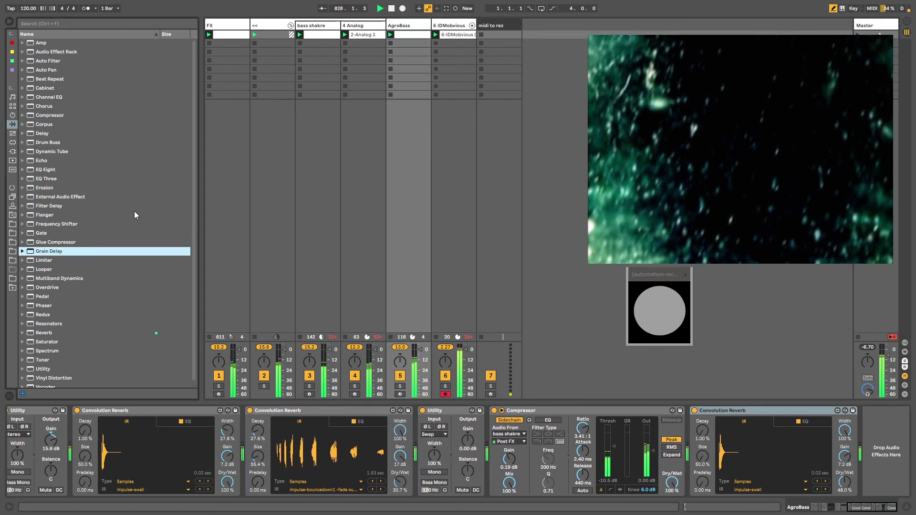
drag(41, 253, 200, 422)
Set the Grain Delay's spray to about 6.87 ms, pitch to 12 and dry/wet to 20 %, with a low frequency of a few Hz
mouse_move(249, 442)
mouse_down()
mouse_move(241, 446)
mouse_move(254, 466)
mouse_up()
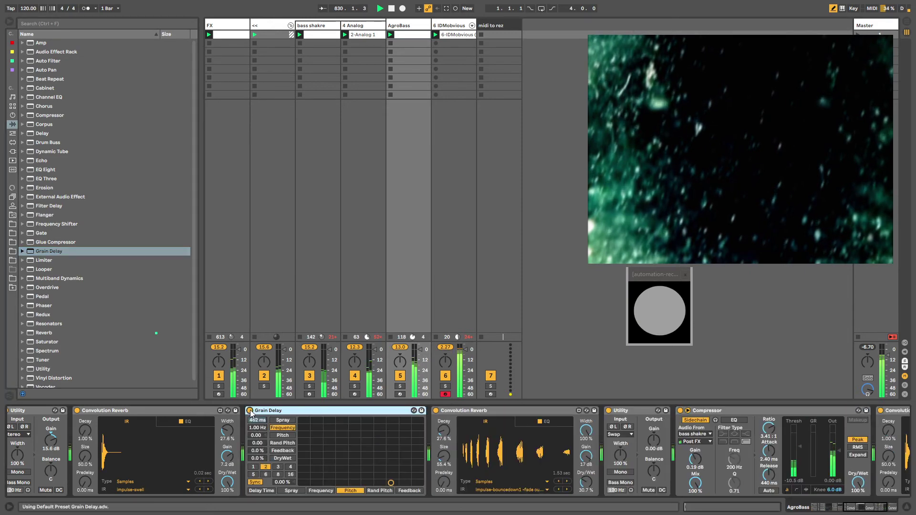
drag(255, 432, 256, 433)
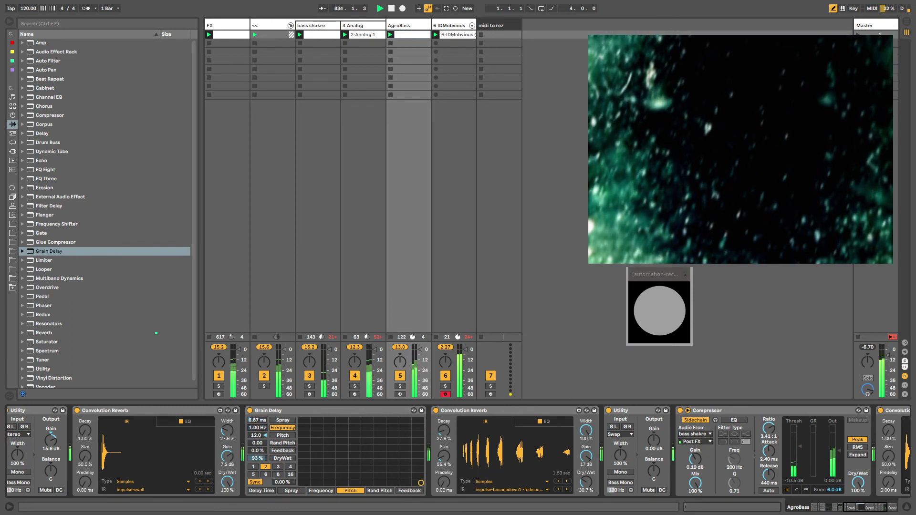
drag(257, 427, 258, 459)
drag(257, 427, 257, 405)
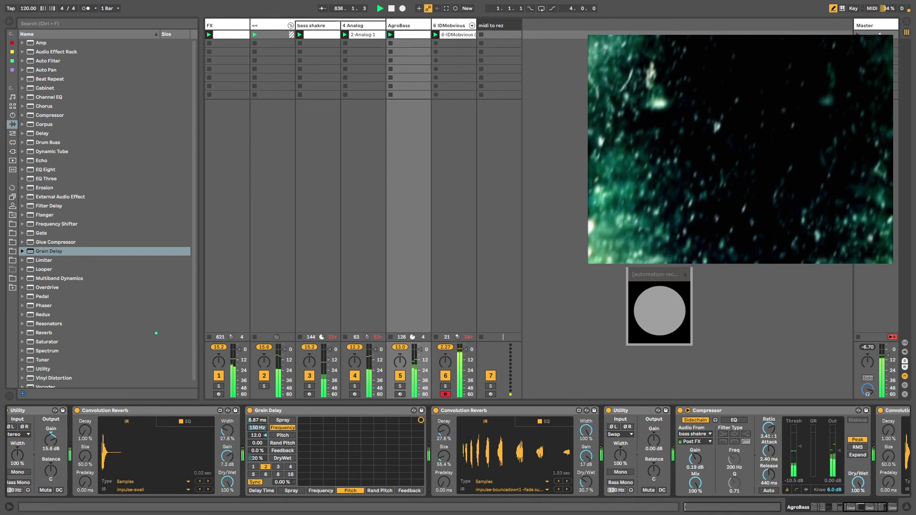
drag(257, 427, 257, 448)
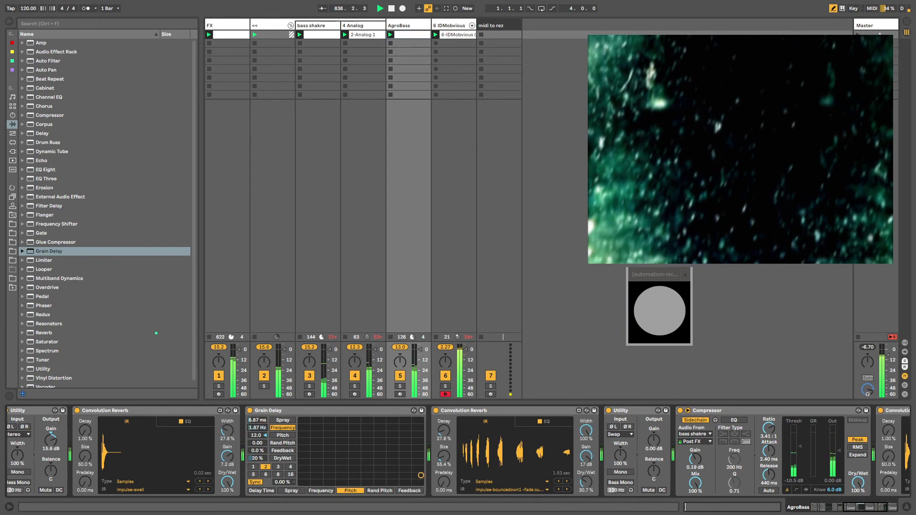
Show the devices of the Kik chain in the IDMobvious track's FM Noise Maker and select its Operator
click(444, 25)
drag(827, 505, 850, 506)
click(223, 434)
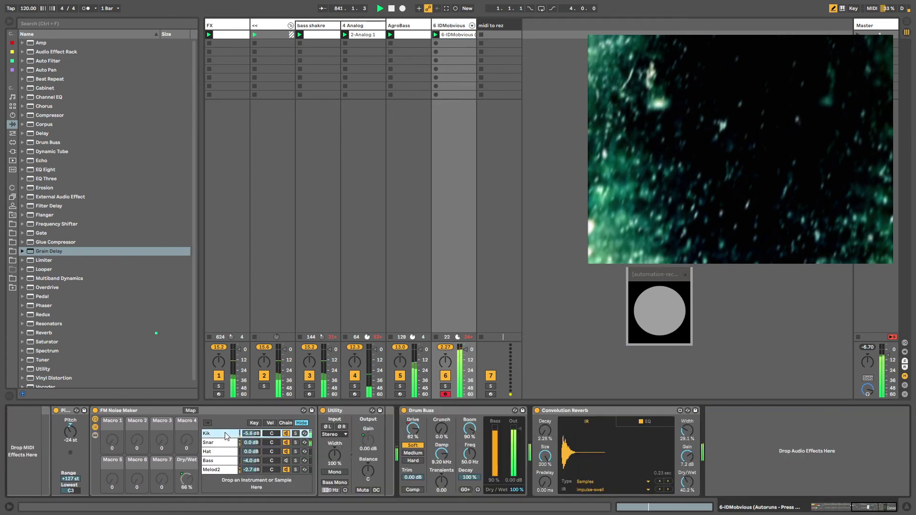
double_click(214, 435)
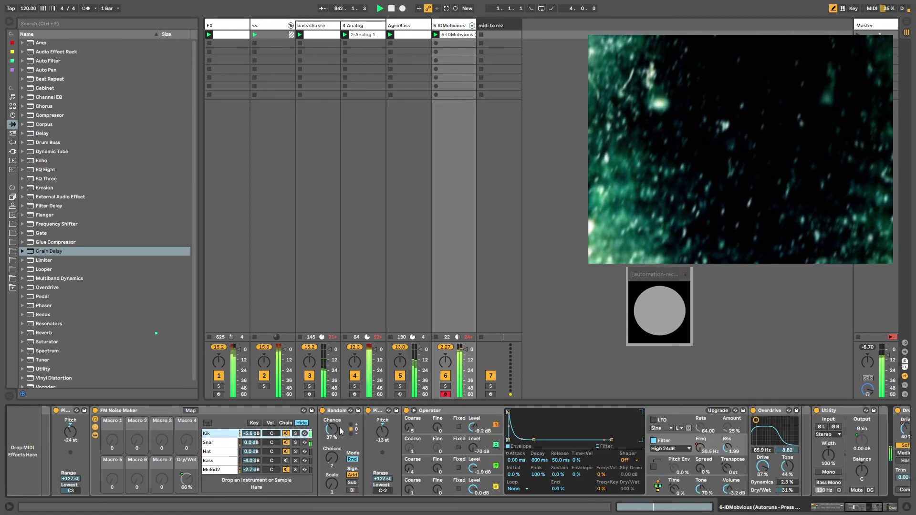
click(634, 429)
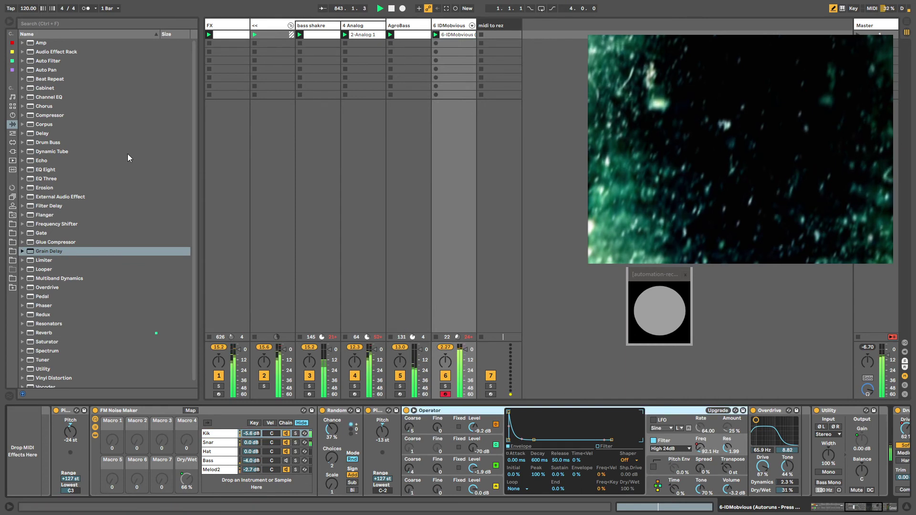
Insert a Velocity MIDI effect between Pitch and Operator in the Kik chain and try a lower Out Hi value
click(12, 134)
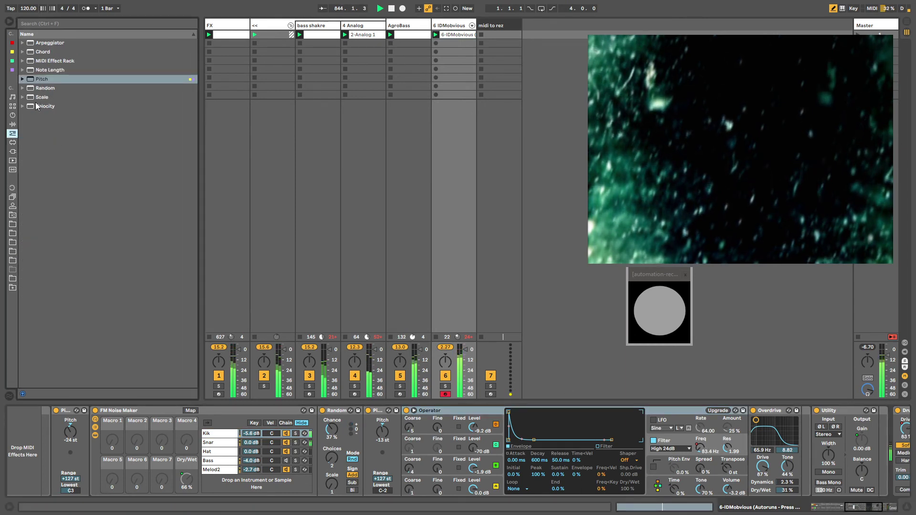
drag(37, 106, 400, 415)
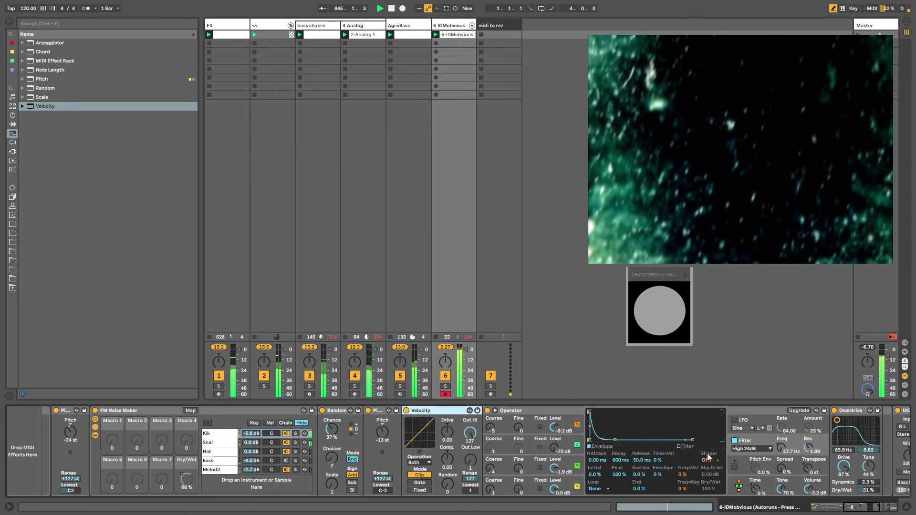
drag(860, 511, 867, 511)
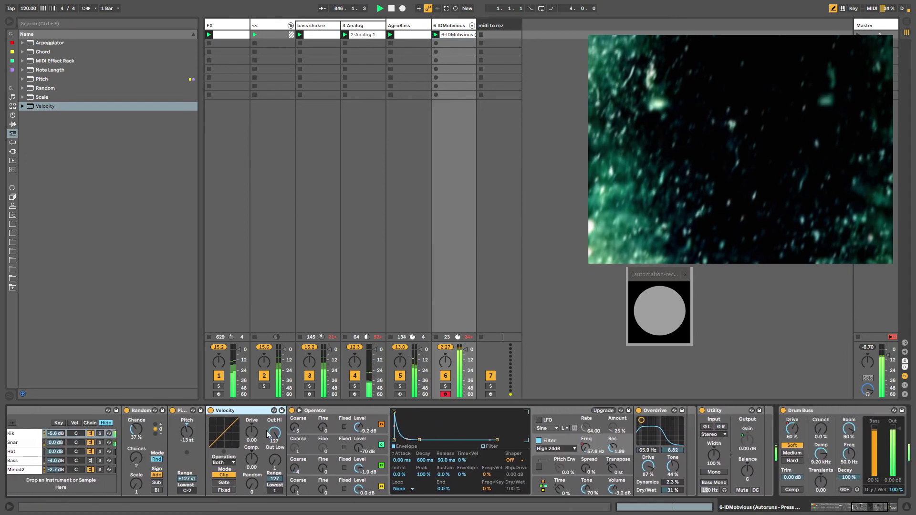
drag(274, 432, 275, 431)
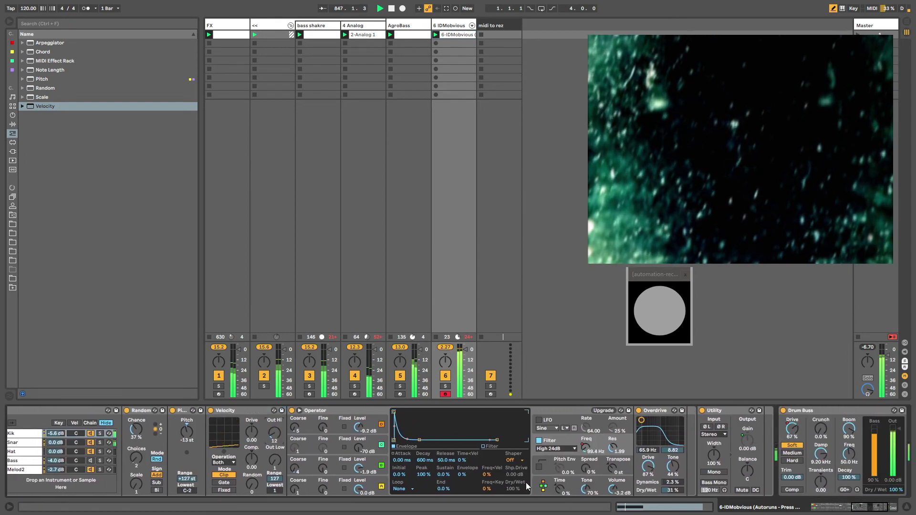
Check Operator's global modulation settings, then show the clip automation envelope for its oscillator C level
click(543, 486)
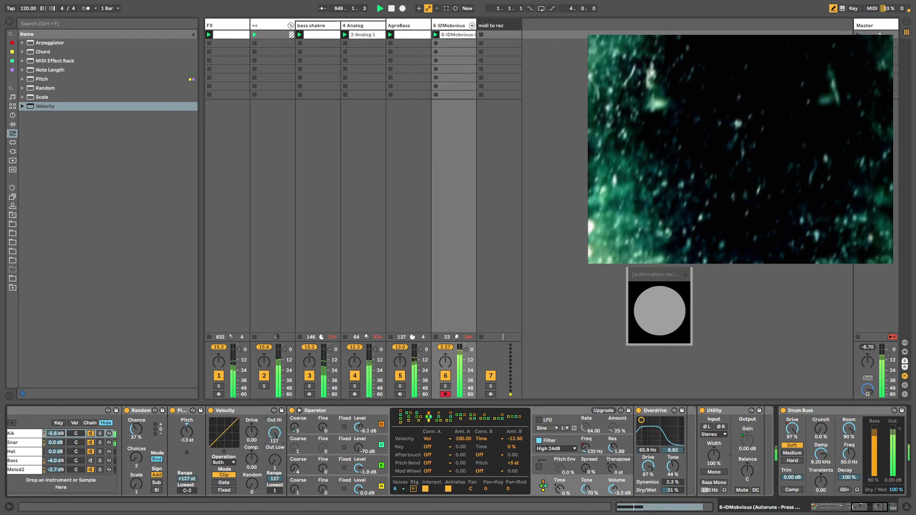
click(348, 455)
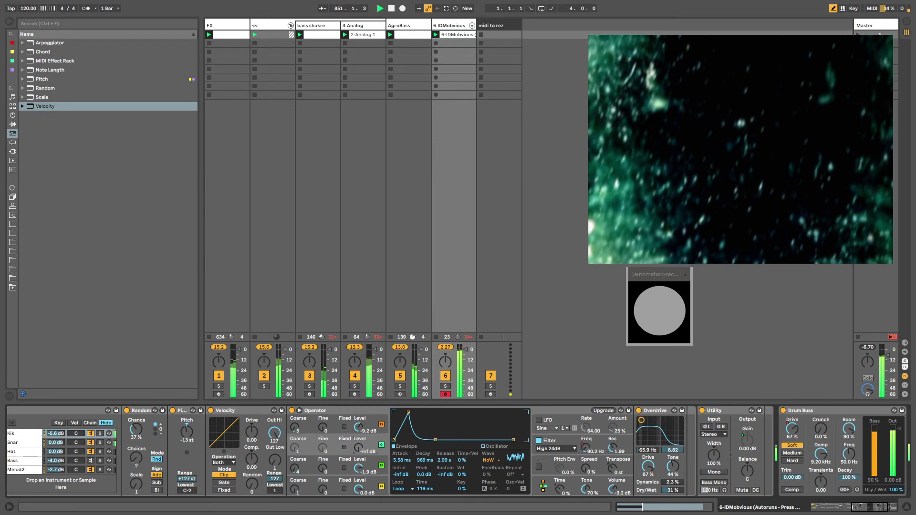
right_click(359, 451)
click(375, 453)
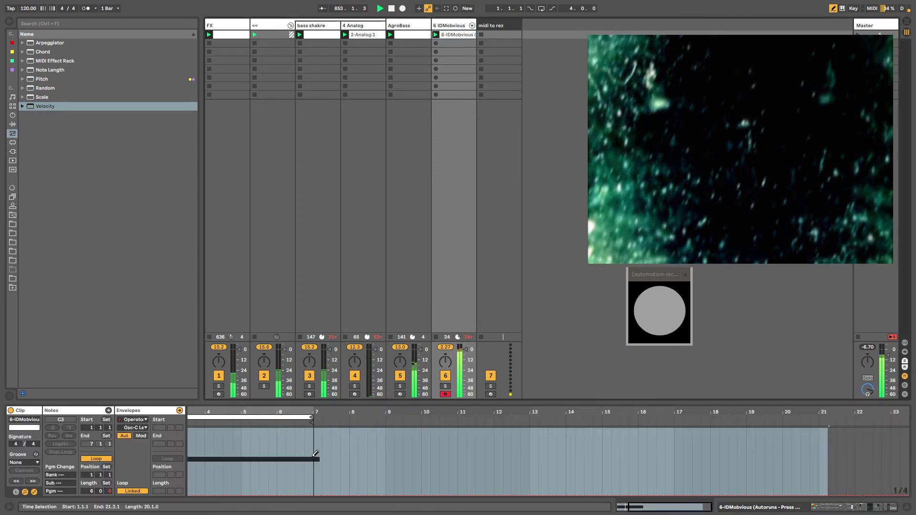
Draw a one-beat full-height pulse at bar 6 in the oscillator C level envelope and unlink the envelope from the clip
drag(280, 432, 274, 426)
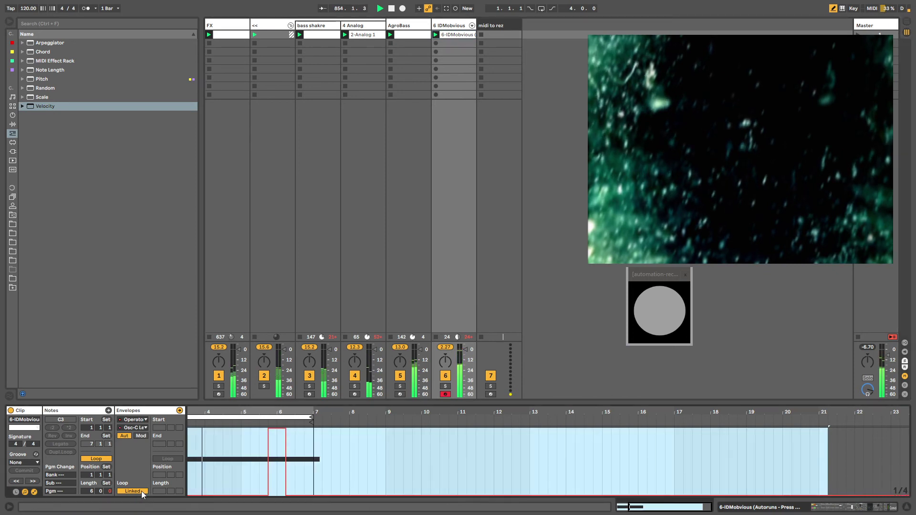
click(138, 491)
drag(761, 492, 783, 493)
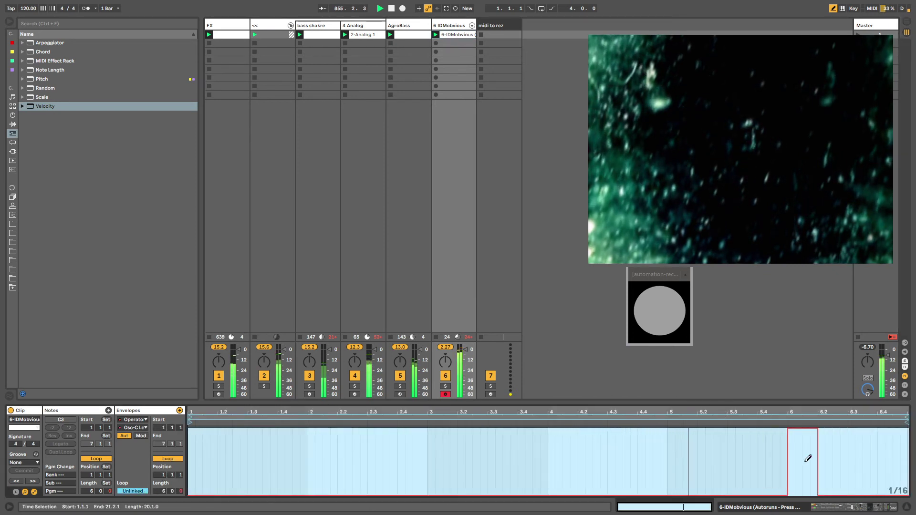
Set the oscillator C level envelope's loop length to 15 bars and lower the bar 6 pulse to about half height
click(158, 491)
text(15)
key(Return)
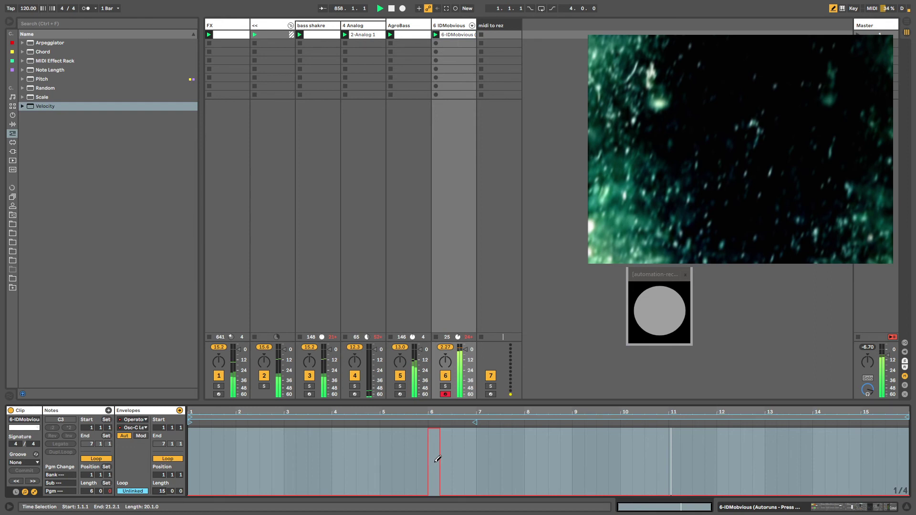
drag(435, 460, 429, 459)
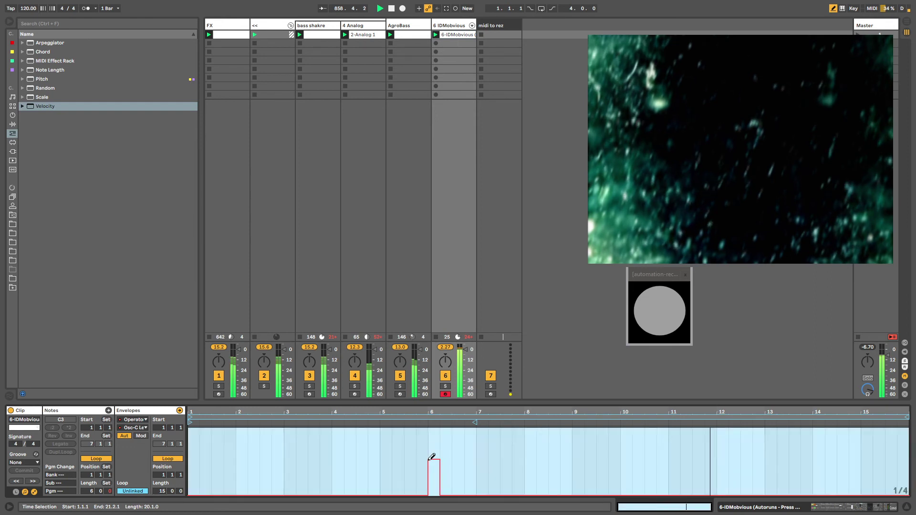
Review the IDMobvious device chain and the LFO MIDI device on the midi to rez track
key(shift+Tab)
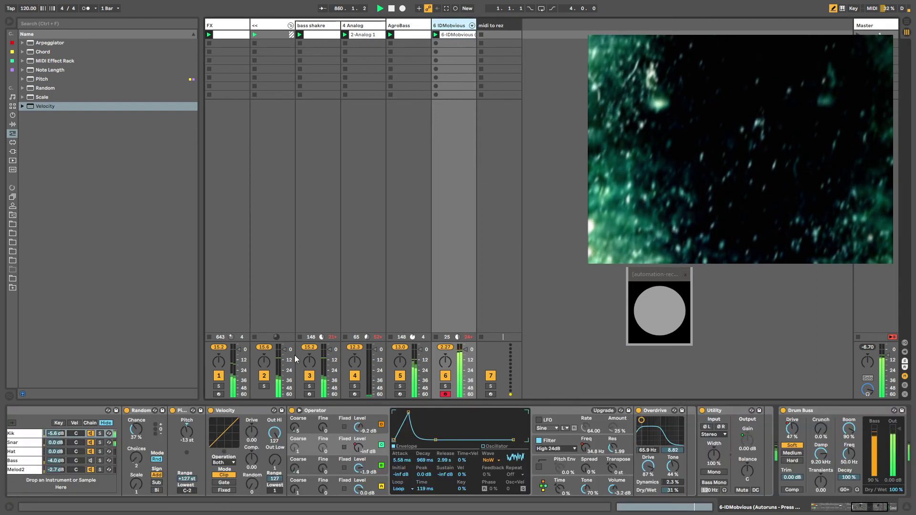
double_click(327, 412)
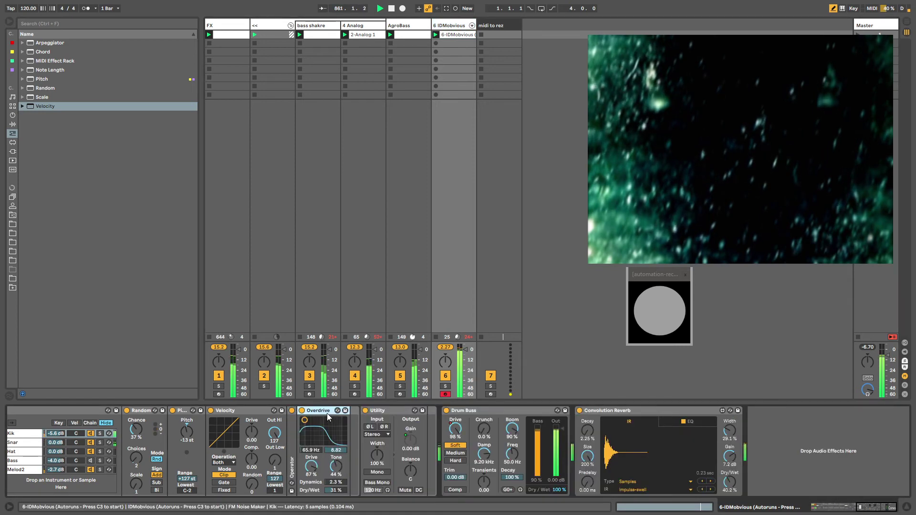
double_click(291, 429)
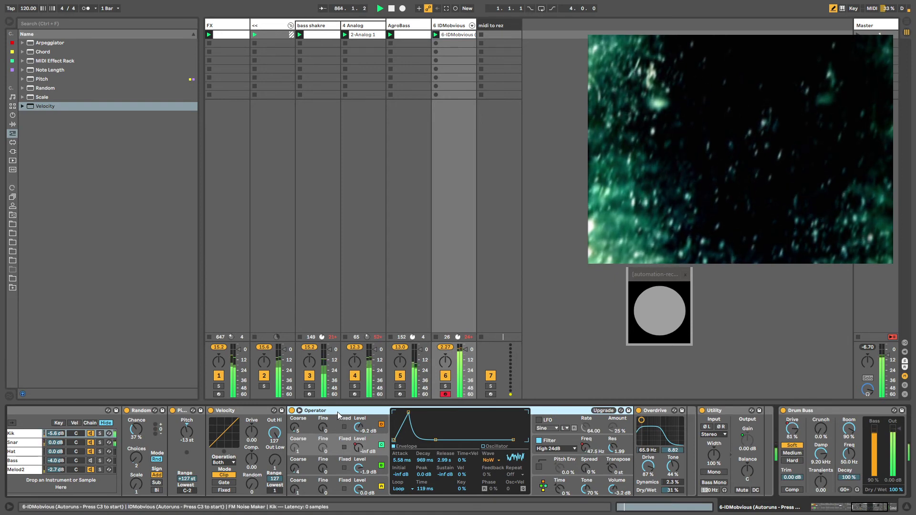
click(500, 26)
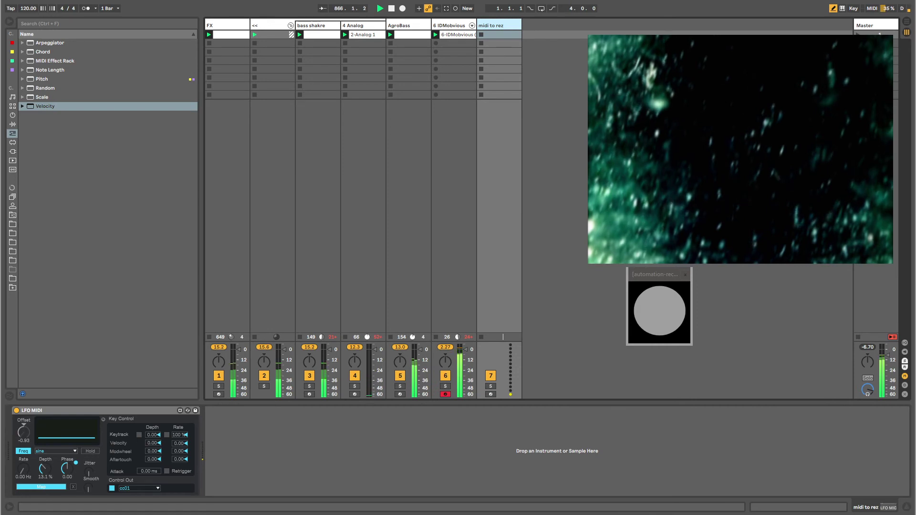
click(638, 468)
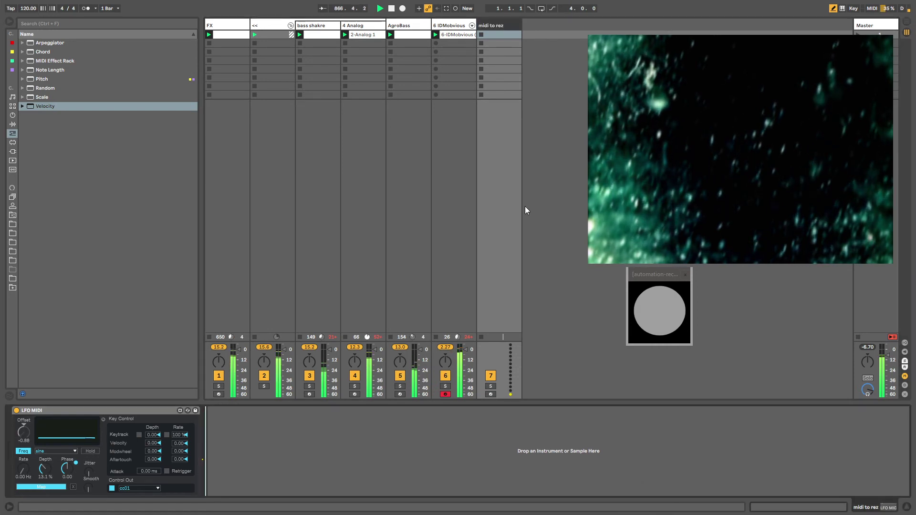
click(496, 25)
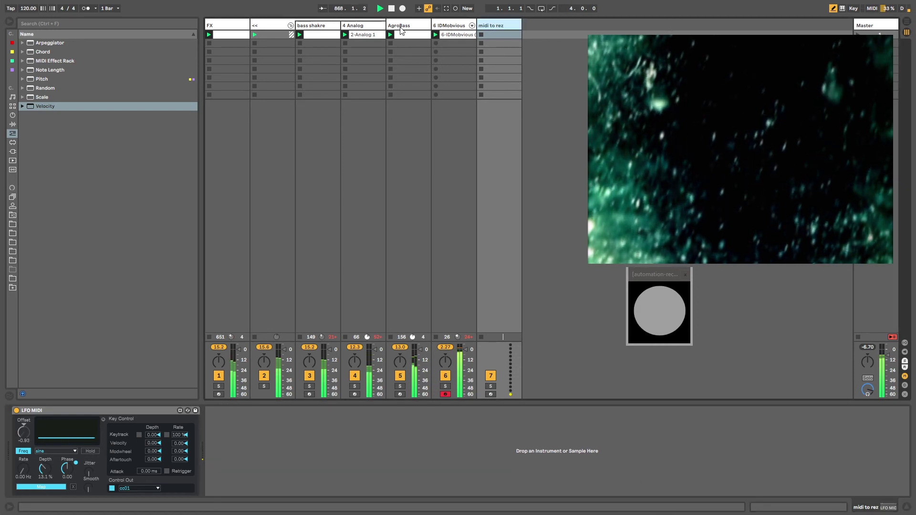
click(451, 25)
Copy the Envelope Follower from the bass shakre track and paste it onto the midi to rez track
click(307, 112)
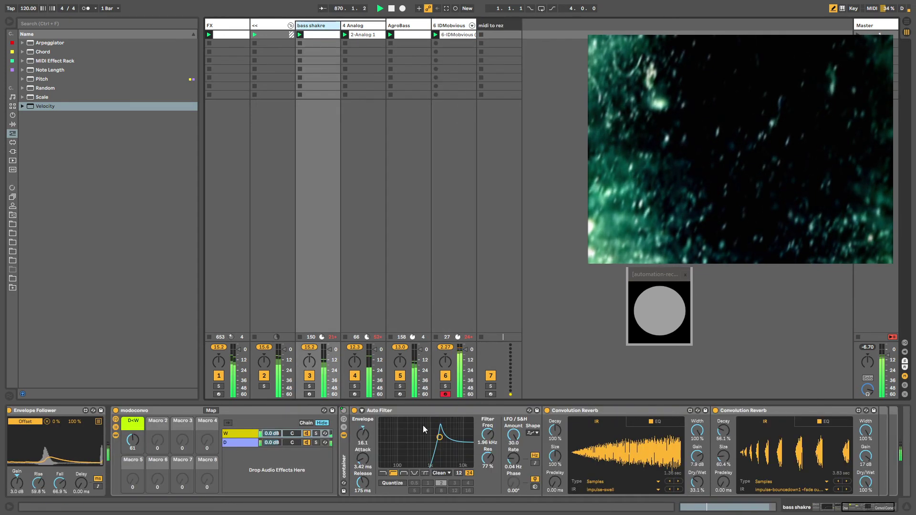
click(839, 509)
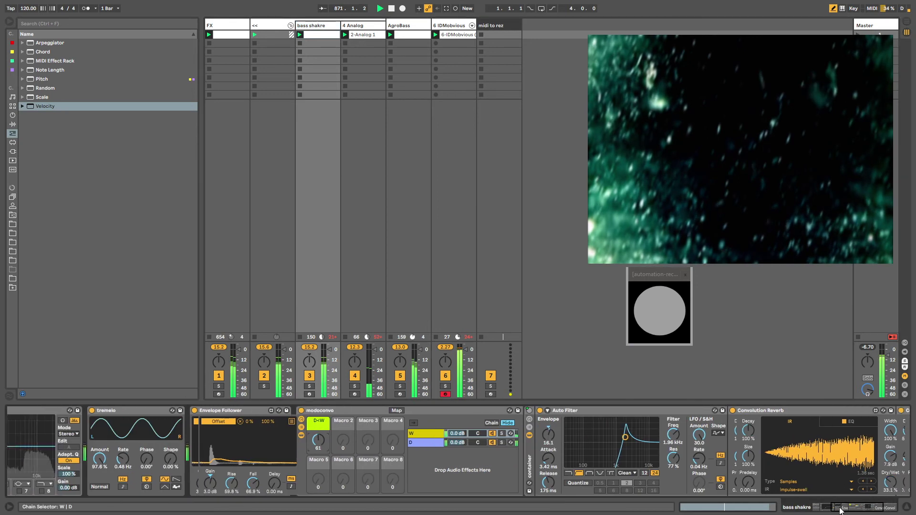
drag(840, 508, 828, 508)
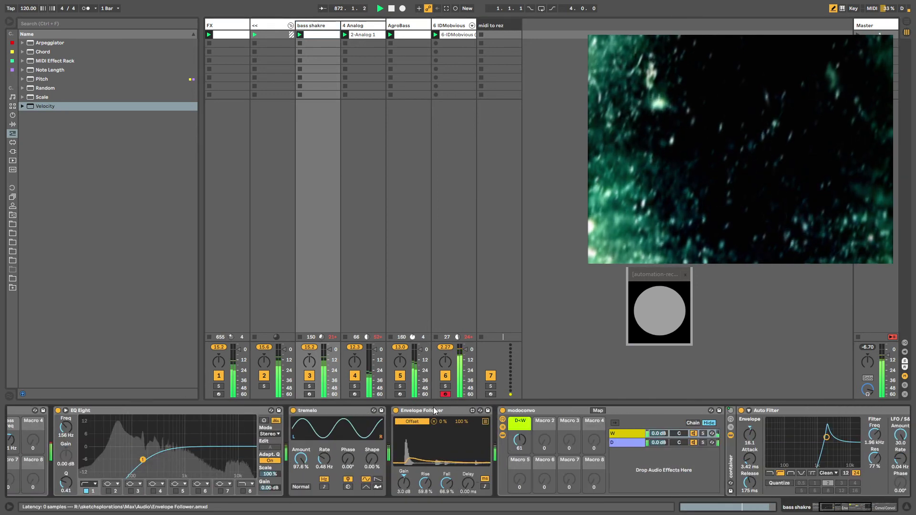
click(499, 27)
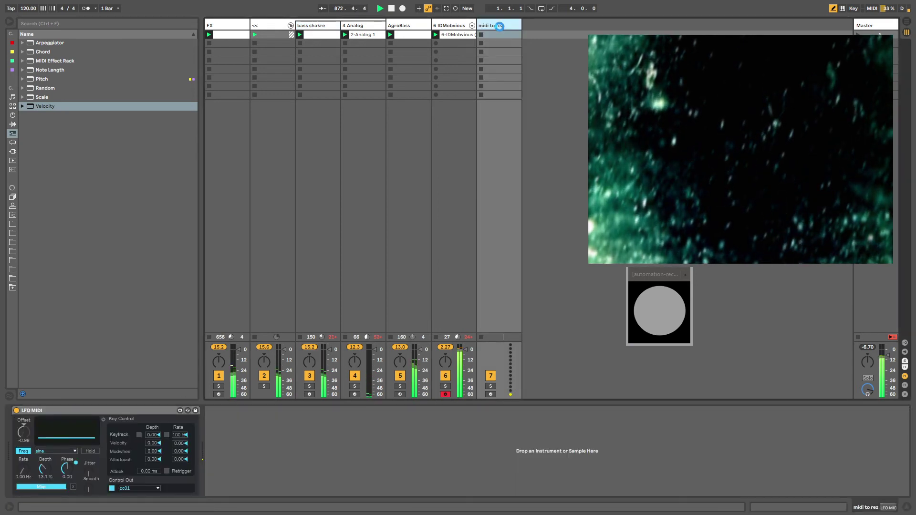
click(256, 412)
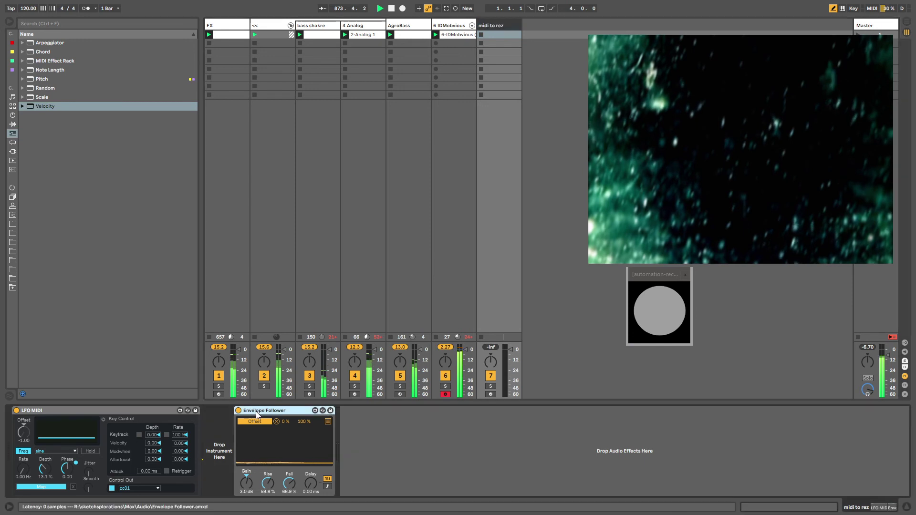
Move the Envelope Follower from midi to rez to the IDMobvious track, placing it after Convolution Reverb, and check its effect on LFO MIDI
click(451, 30)
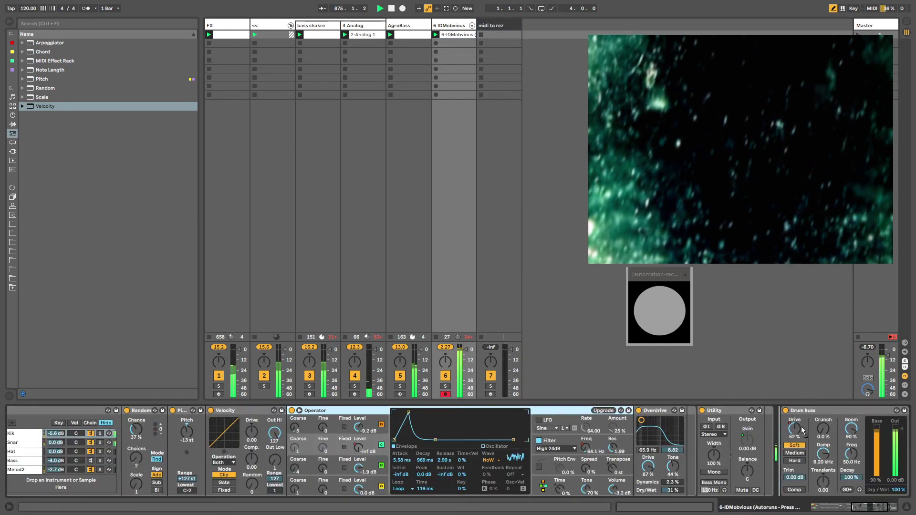
drag(801, 427, 889, 428)
click(881, 505)
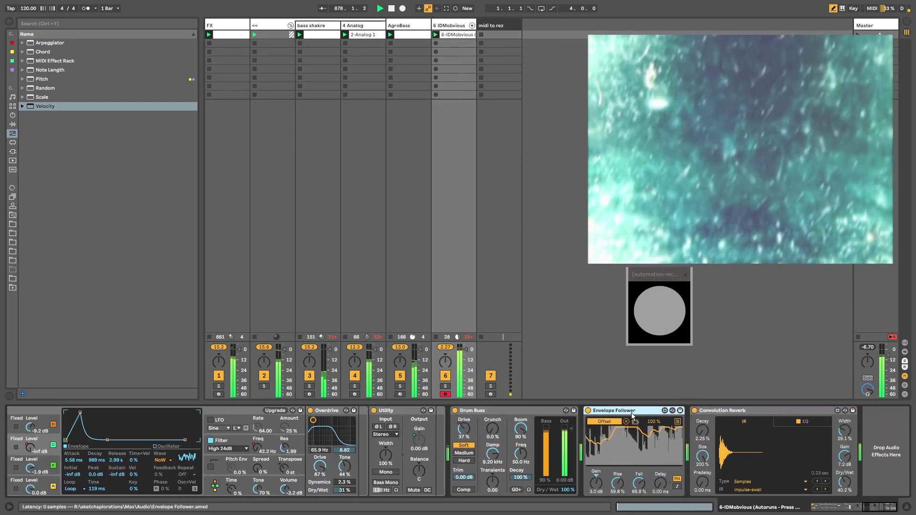
drag(636, 413, 812, 419)
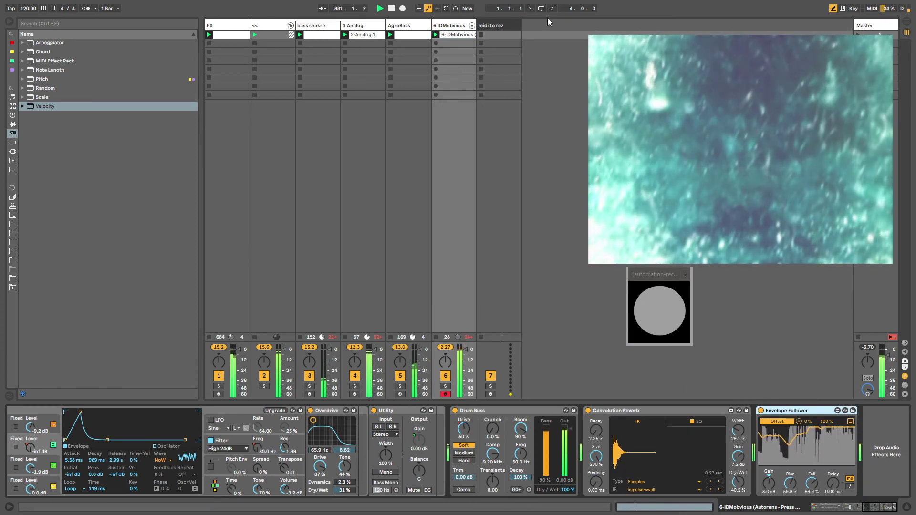
click(510, 24)
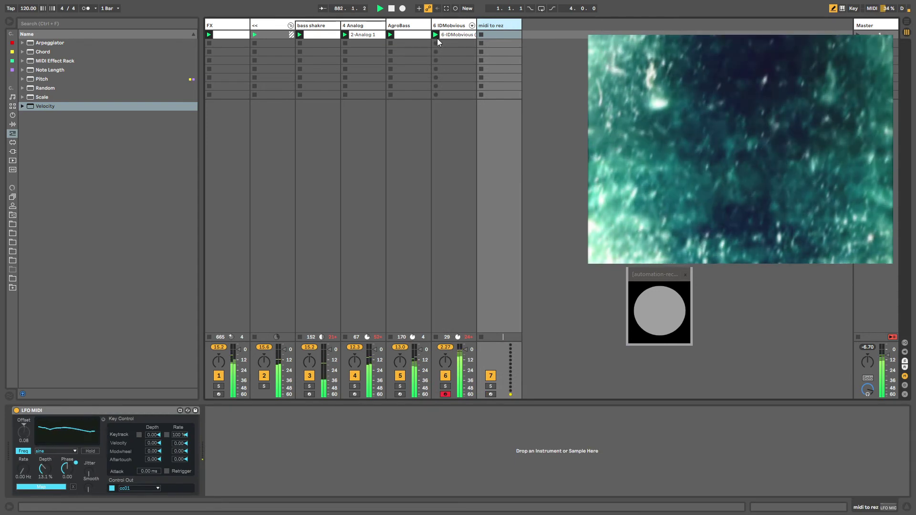
click(438, 26)
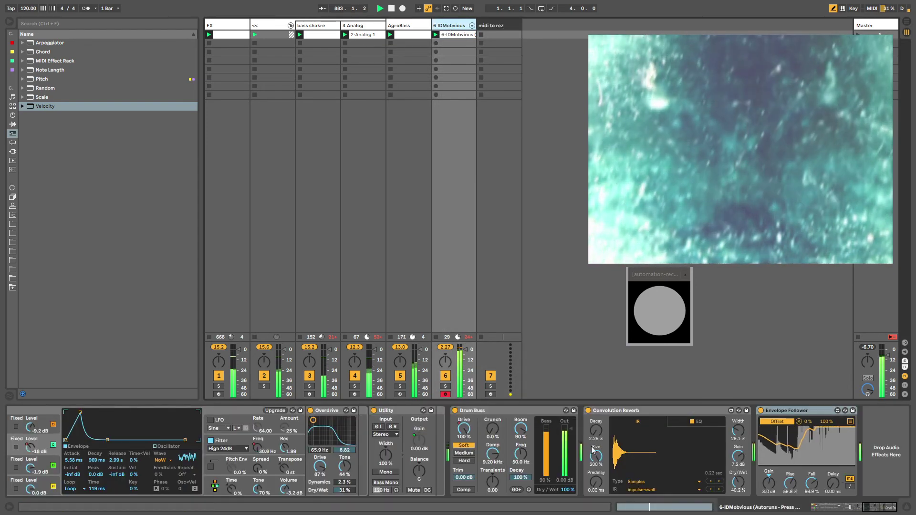
Hide the chain list and inner devices of the FM Noise Maker rack
click(848, 507)
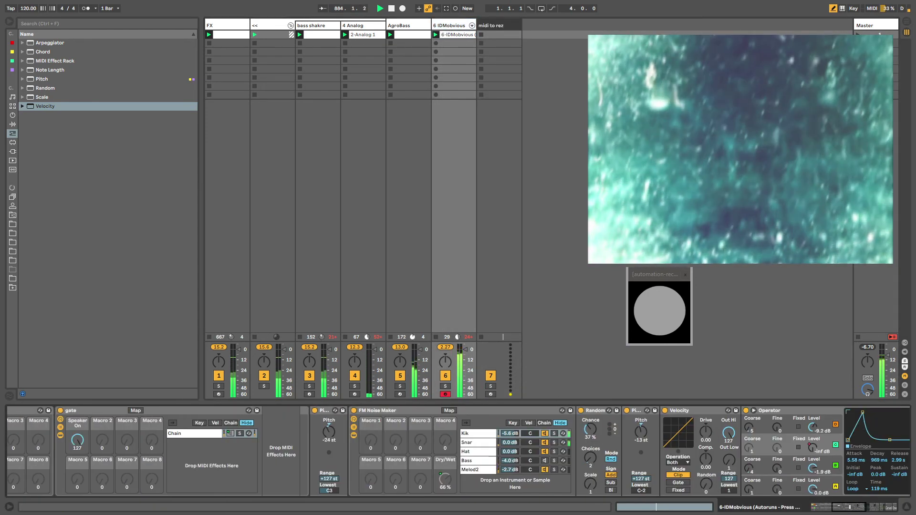
click(354, 435)
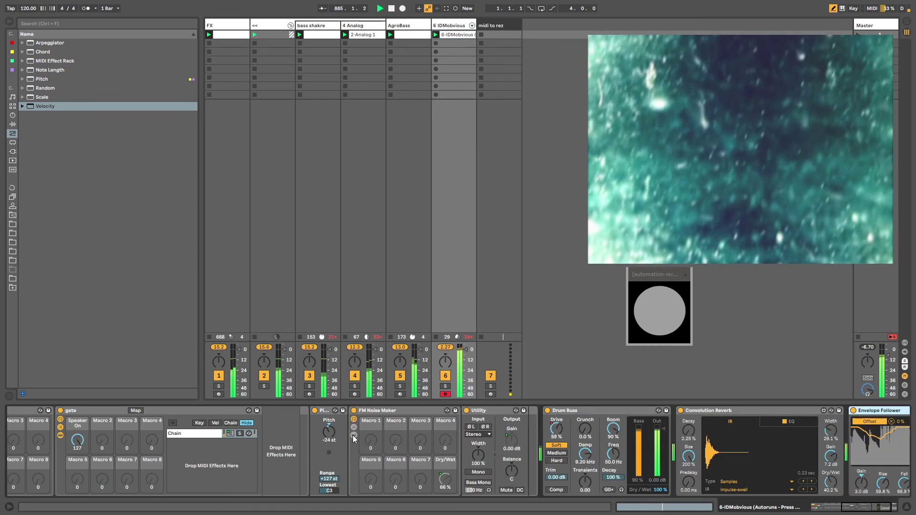
click(857, 509)
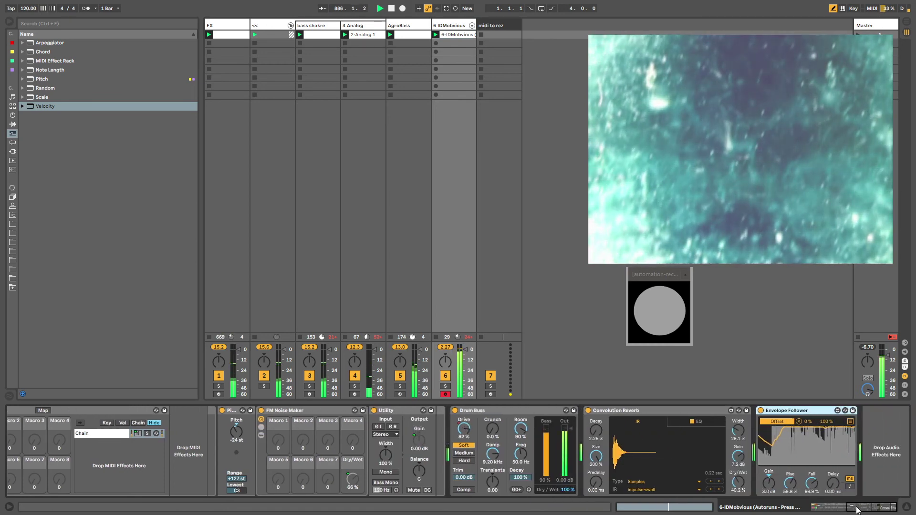
Insert an EQ Eight between Utility and Drum Buss and set its band 8 to a high shelf with 9.05 dB gain
click(13, 124)
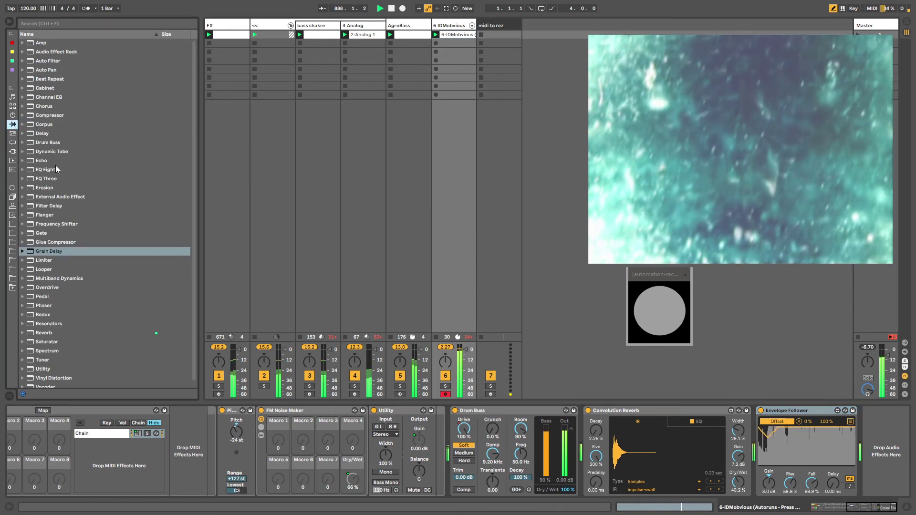
mouse_move(56, 170)
mouse_down()
mouse_move(76, 201)
mouse_move(277, 376)
mouse_move(465, 441)
mouse_move(455, 438)
mouse_up()
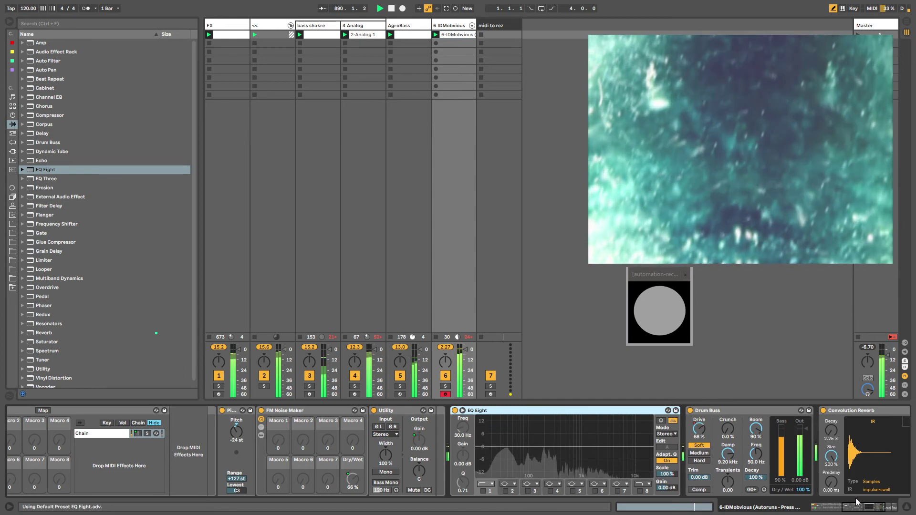
drag(859, 506, 869, 507)
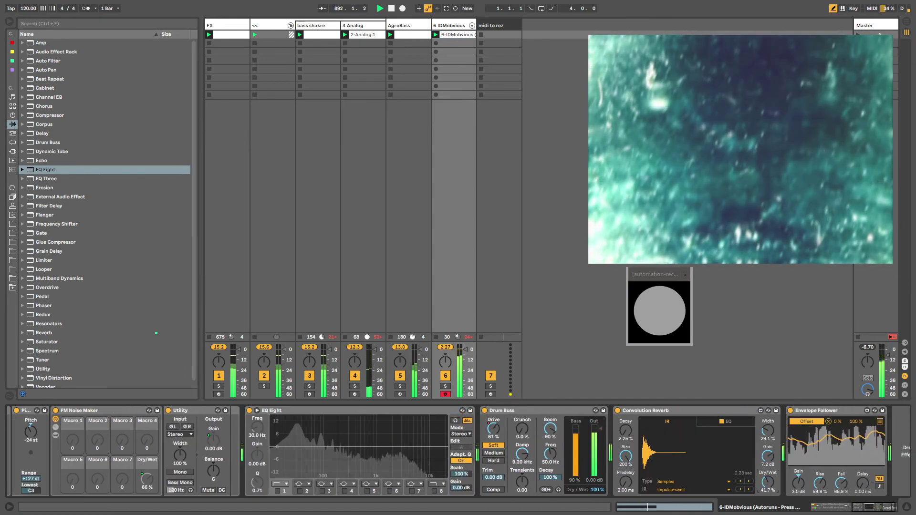
click(436, 484)
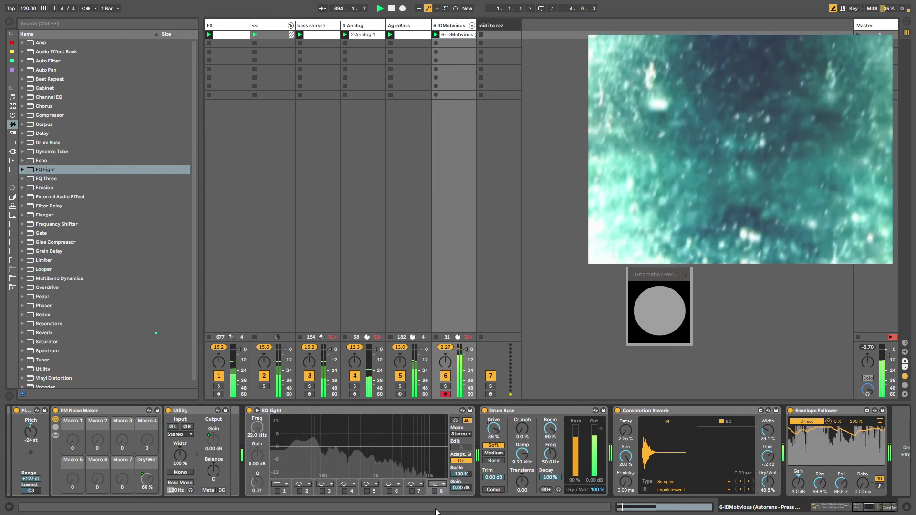
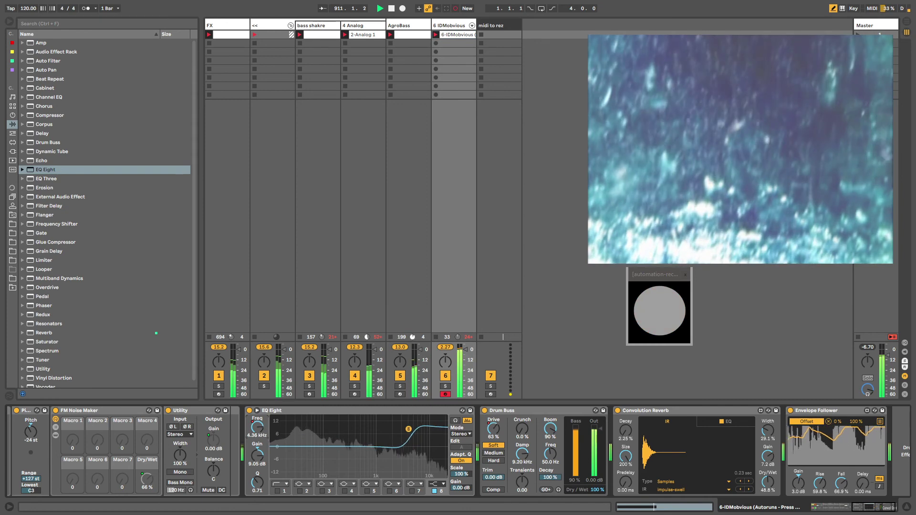
Show the clip envelope for EQ Eight's band 8 frequency, unlink it from the clip and extend its loop slightly past bar 7
right_click(258, 428)
click(253, 439)
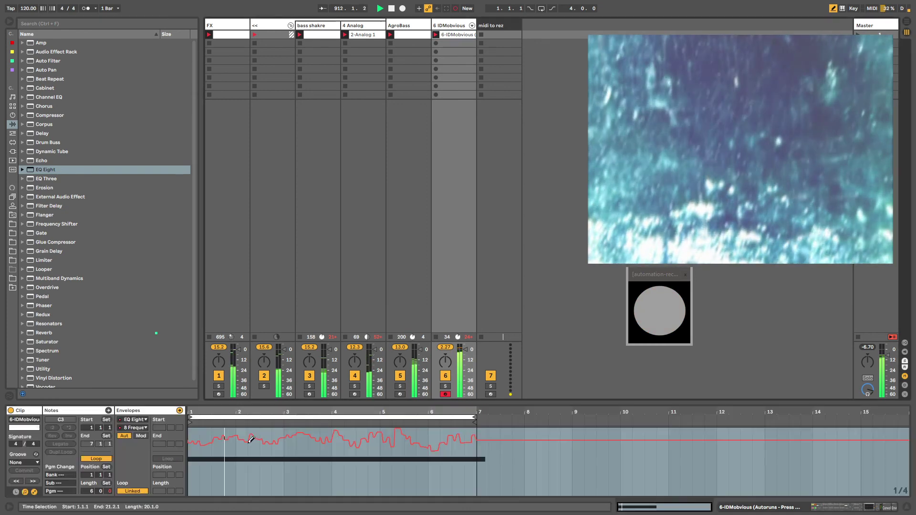
key(b)
key(ctrl+a)
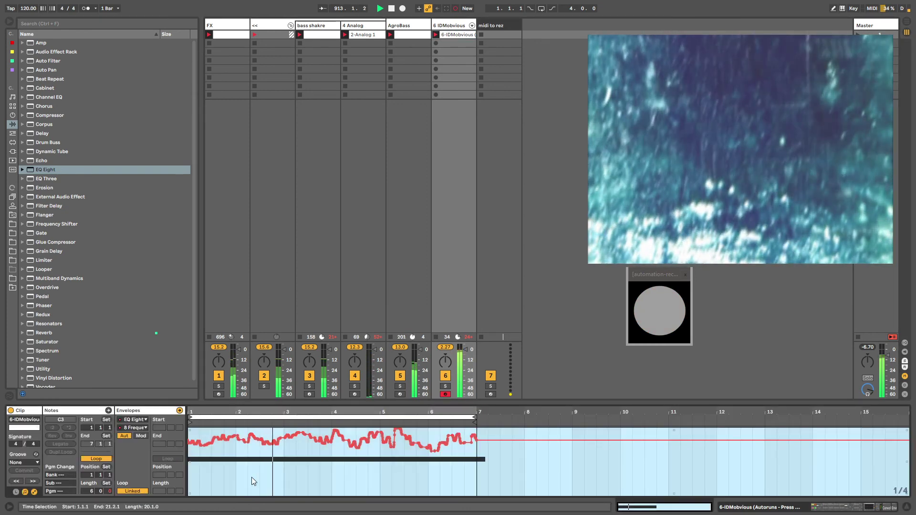
key(ctrl+c)
click(132, 491)
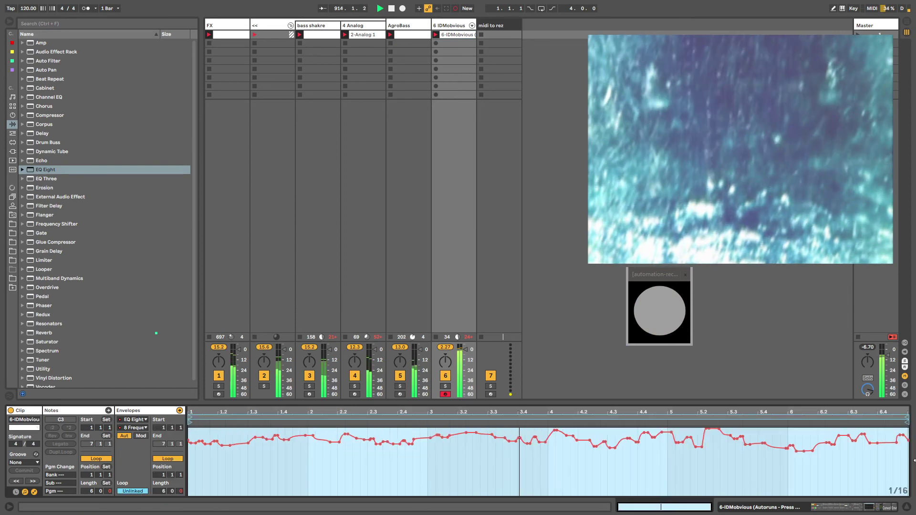
drag(906, 418, 866, 418)
click(867, 436)
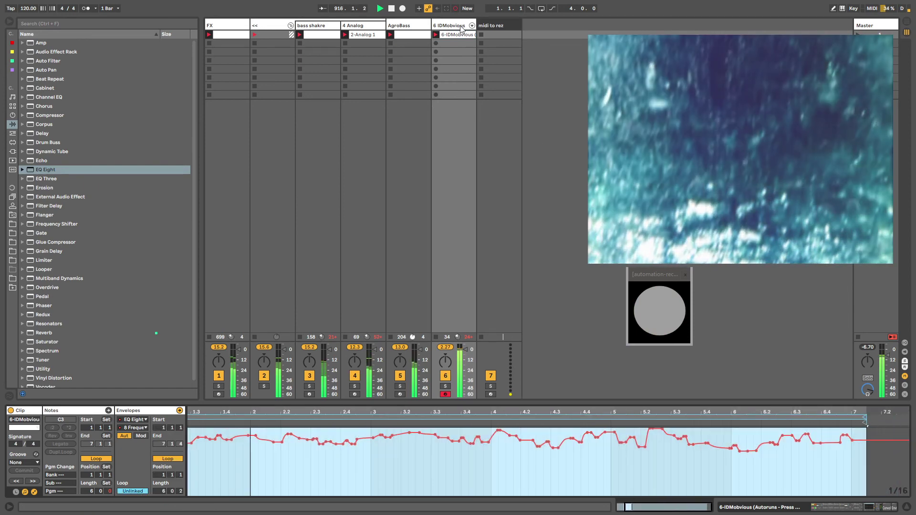
key(shift+Tab)
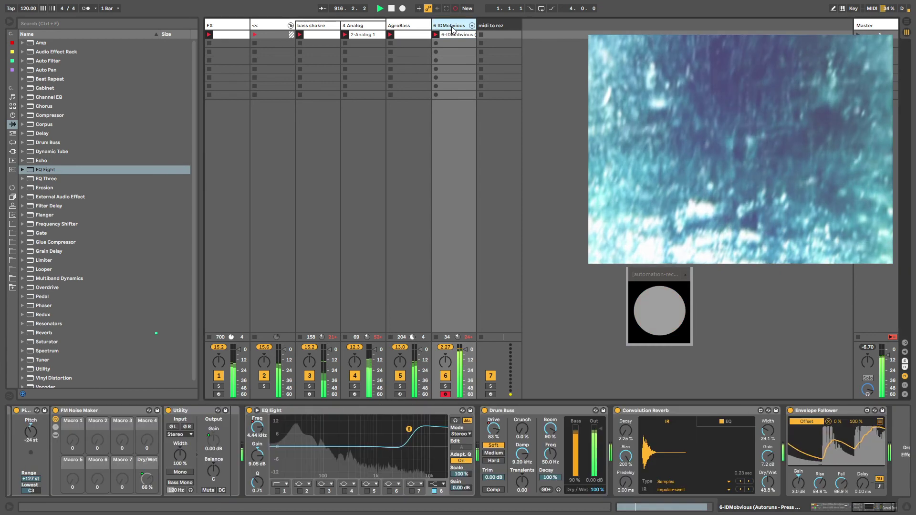
click(340, 413)
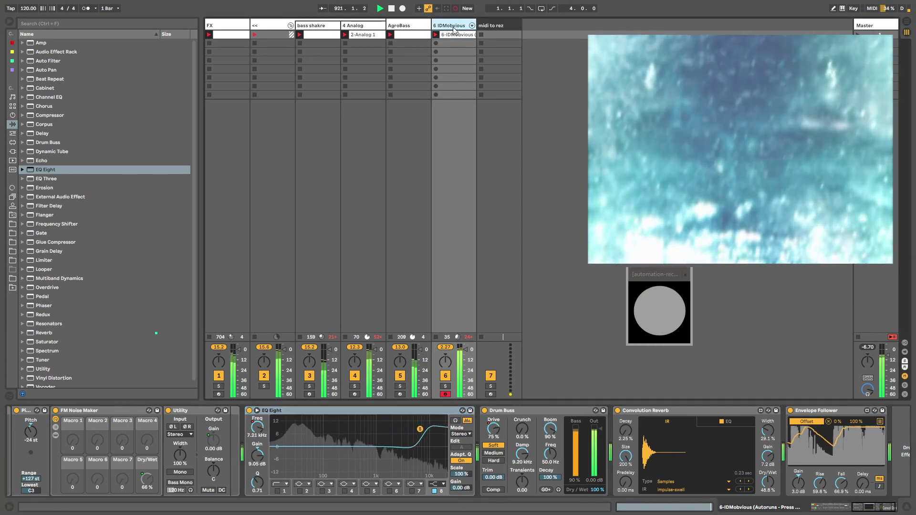
Set Grain Delay's frequency to 18.8 Hz and its Dry/Wet to 100% on the AgroBass track
click(412, 27)
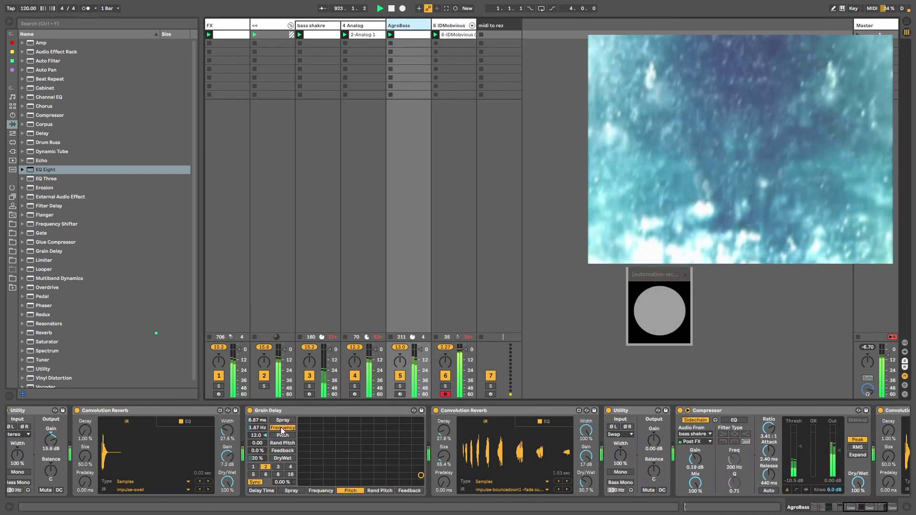
drag(260, 428, 260, 401)
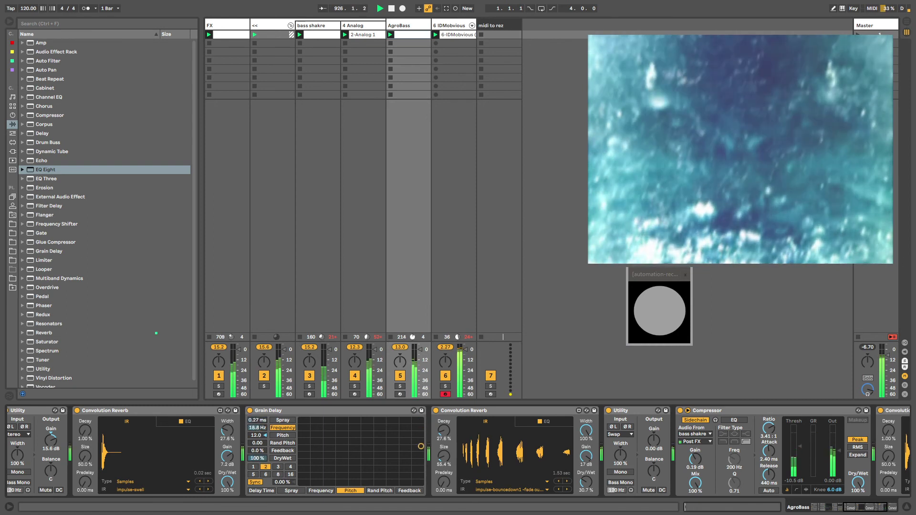
drag(258, 459, 258, 443)
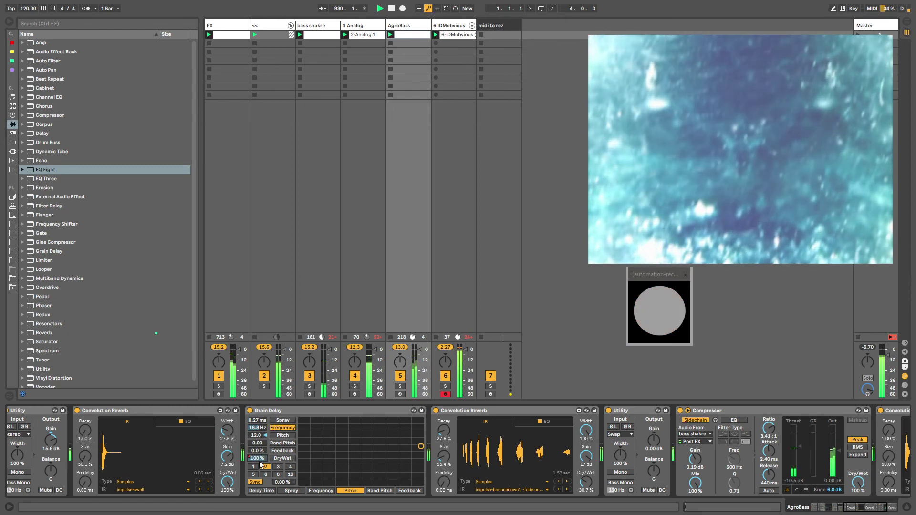
Show the clip envelope for Grain Delay's Dry/Wet, unlink it from the clip and set its loop length to 3.1.3
right_click(259, 460)
click(265, 466)
click(132, 492)
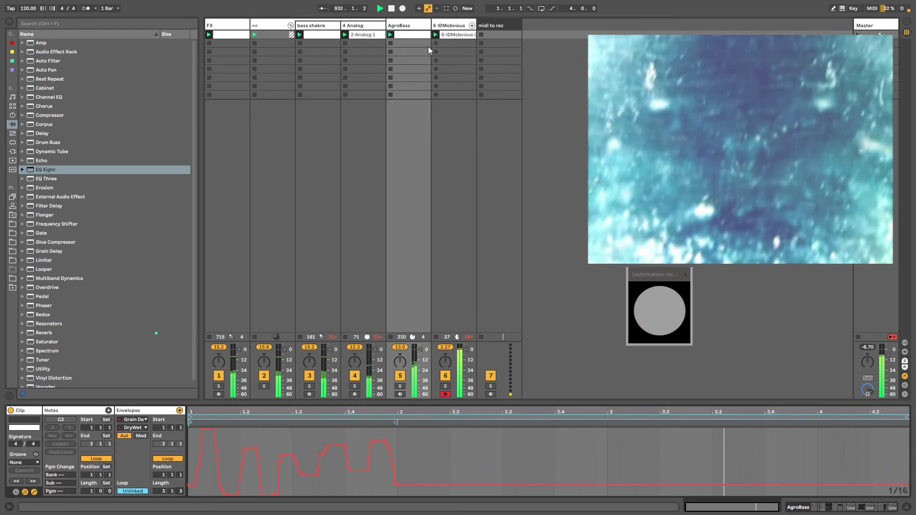
click(410, 24)
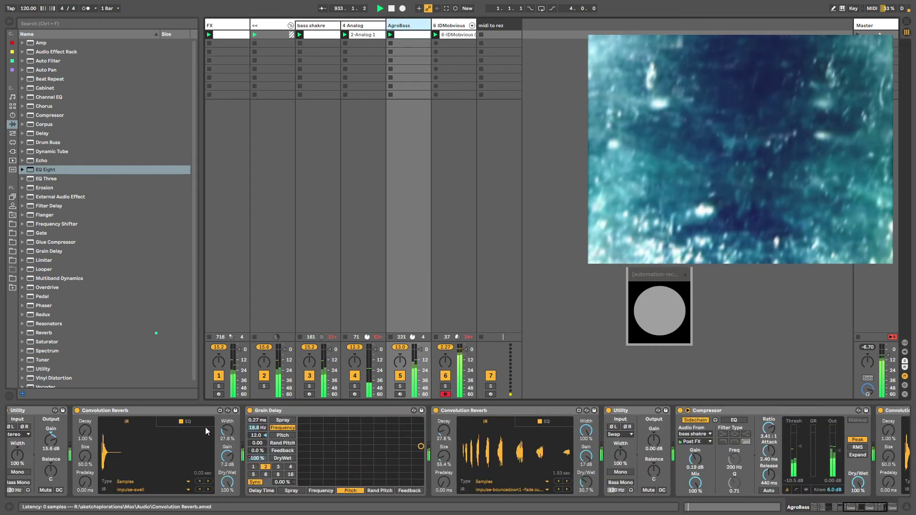
Record a pass of automation for Grain Delay's frequency in the AgroBass clip
key(ctrl+shift+F9)
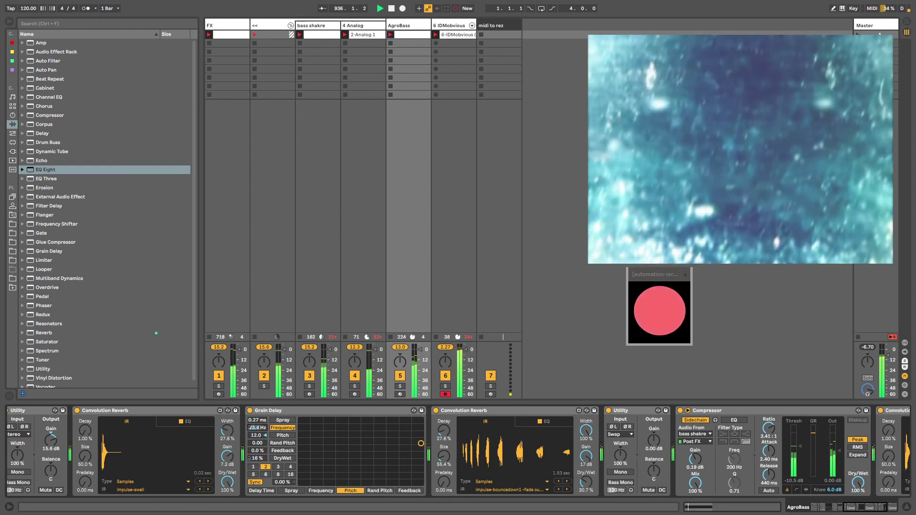
key(ctrl+shift+F9)
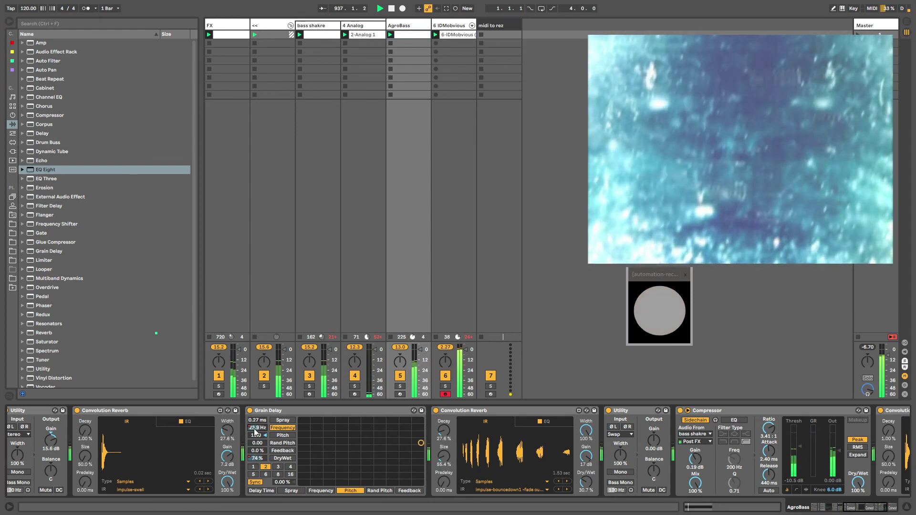
Insert a new MIDI track after the IDMobvious track and load Operator on it
click(448, 26)
click(404, 27)
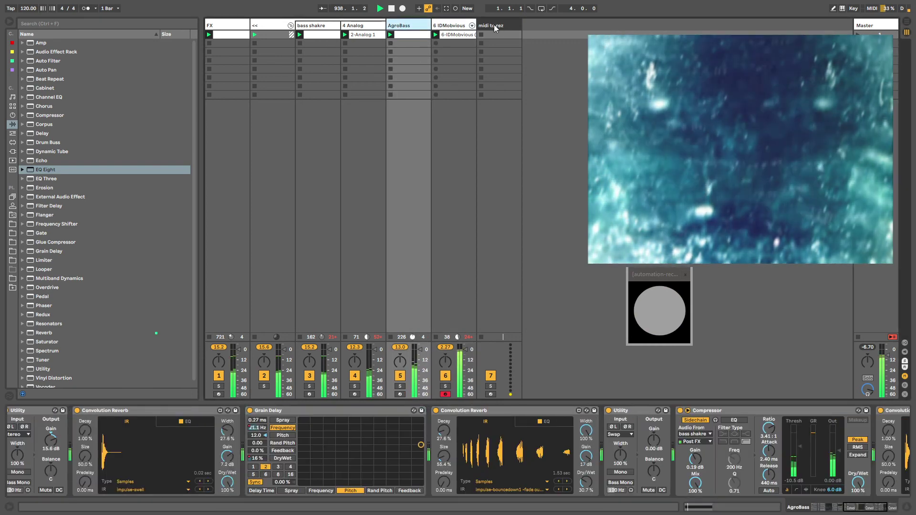
click(494, 24)
click(453, 168)
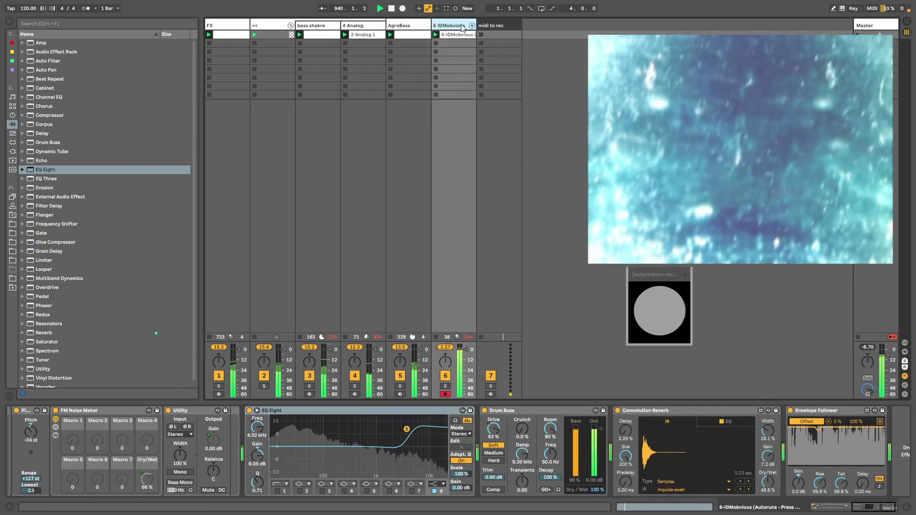
key(ctrl+shift+t)
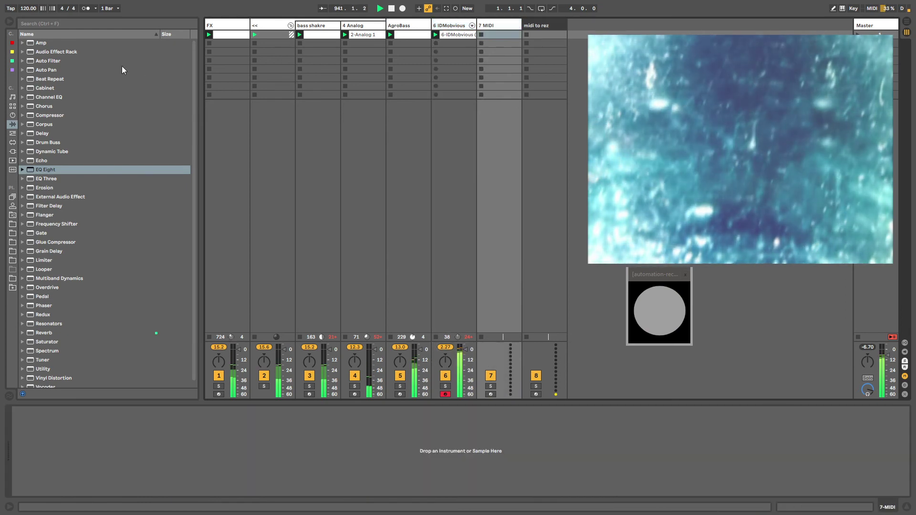
click(13, 115)
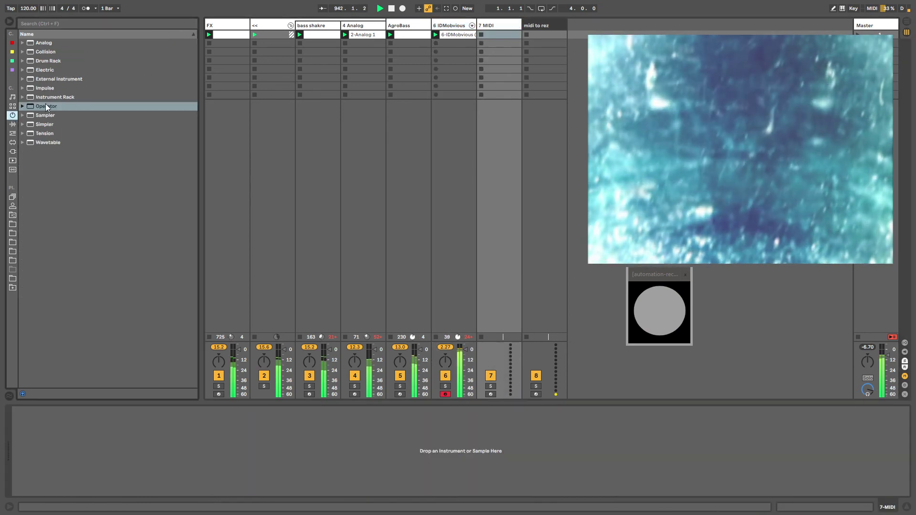
drag(46, 105, 499, 61)
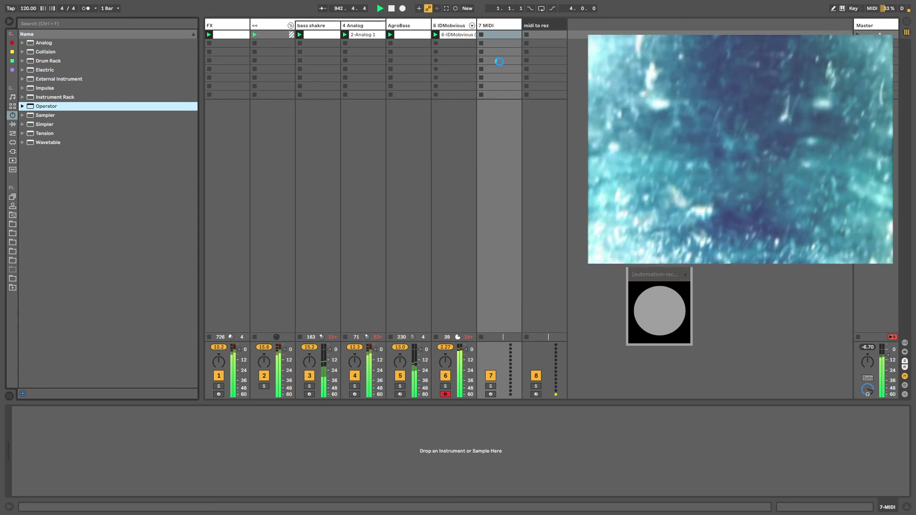
Create a one-bar clip in the Operator track's first slot, add an F3 sixteenth note on beat 3 and launch it
double_click(494, 34)
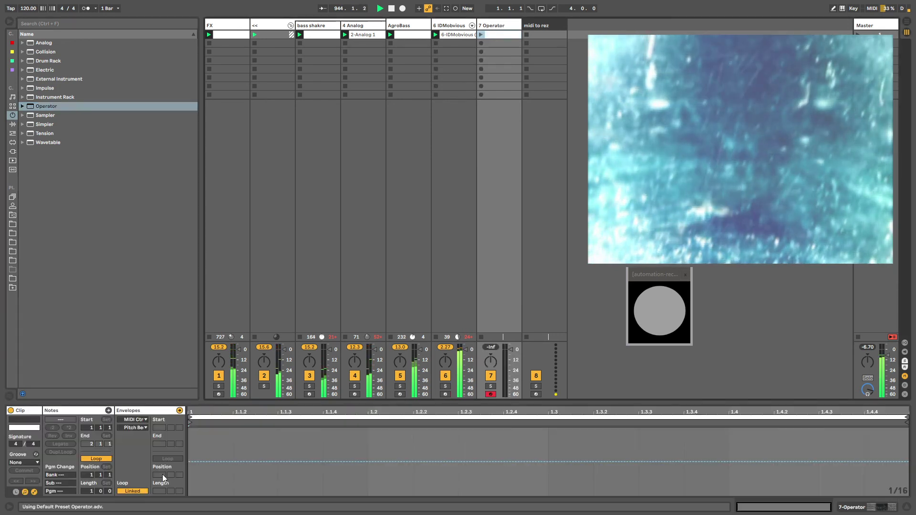
click(98, 412)
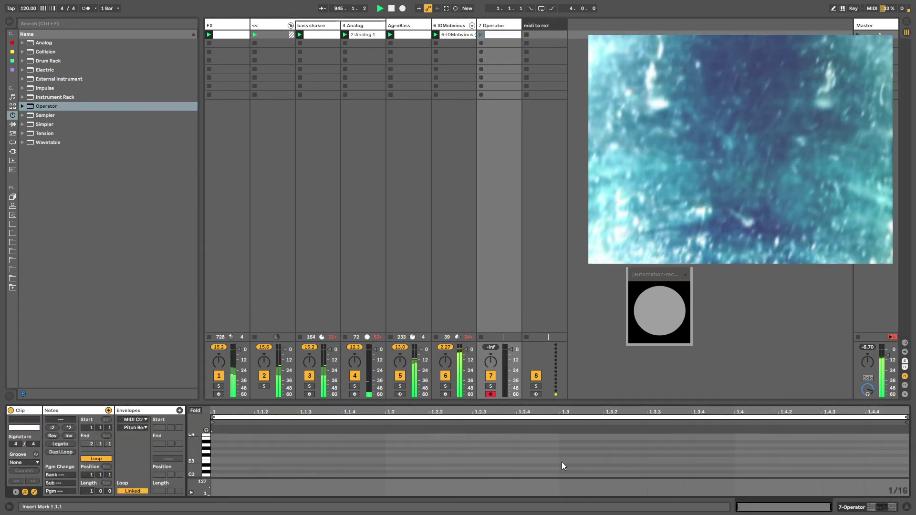
double_click(565, 458)
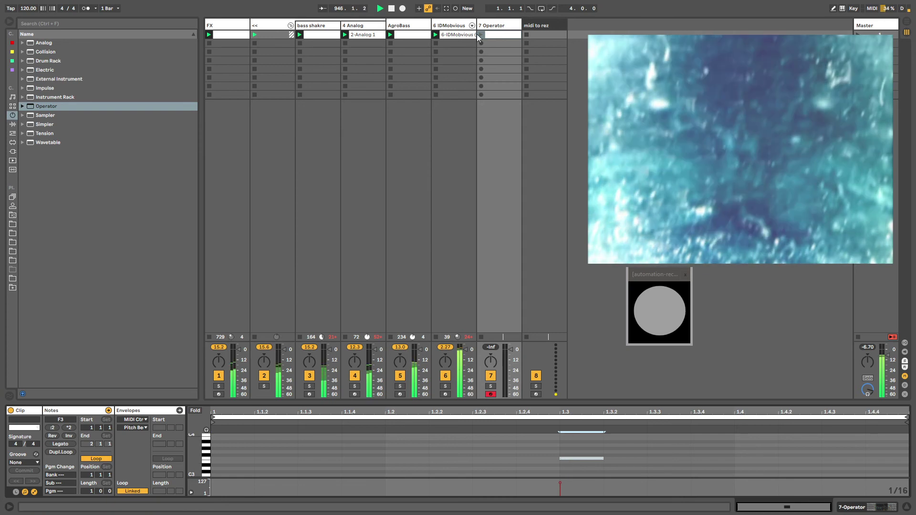
click(479, 35)
Shape Operator's oscillator A envelope into a pluck with 566 ms decay and -63 dB sustain
click(491, 26)
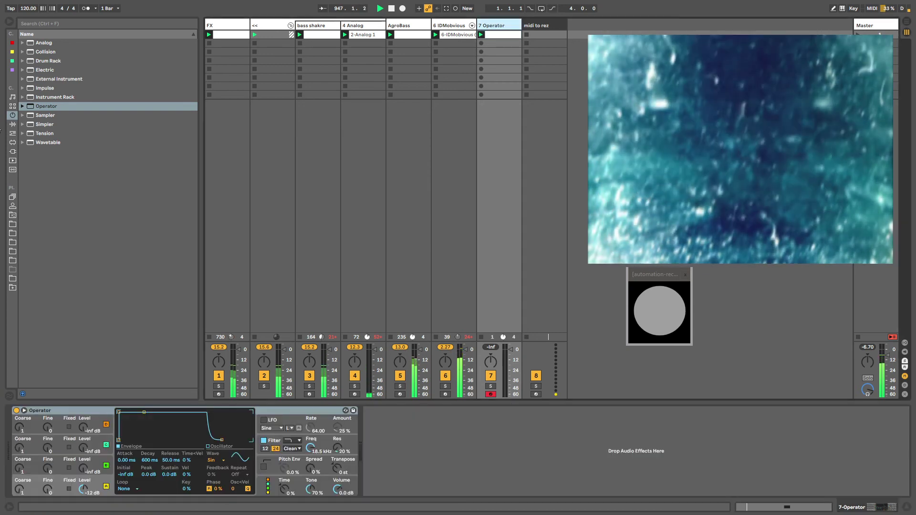
click(12, 124)
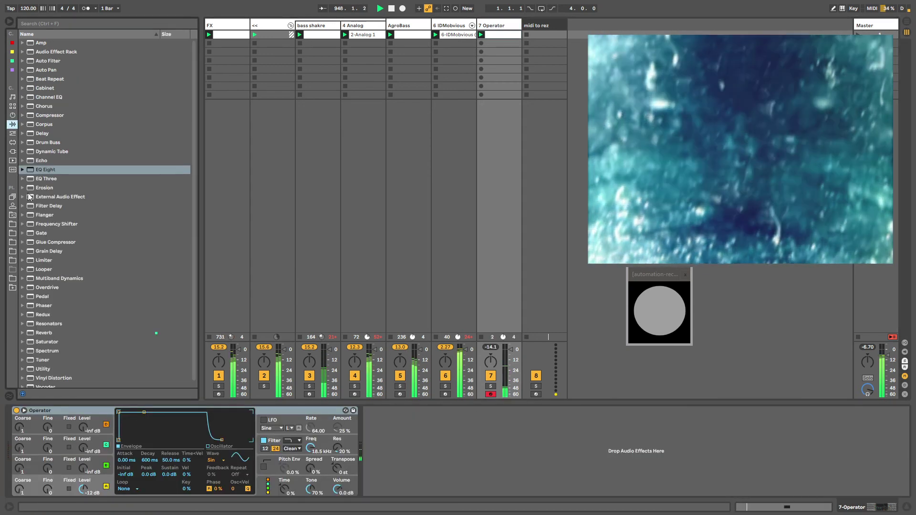
drag(144, 413, 144, 437)
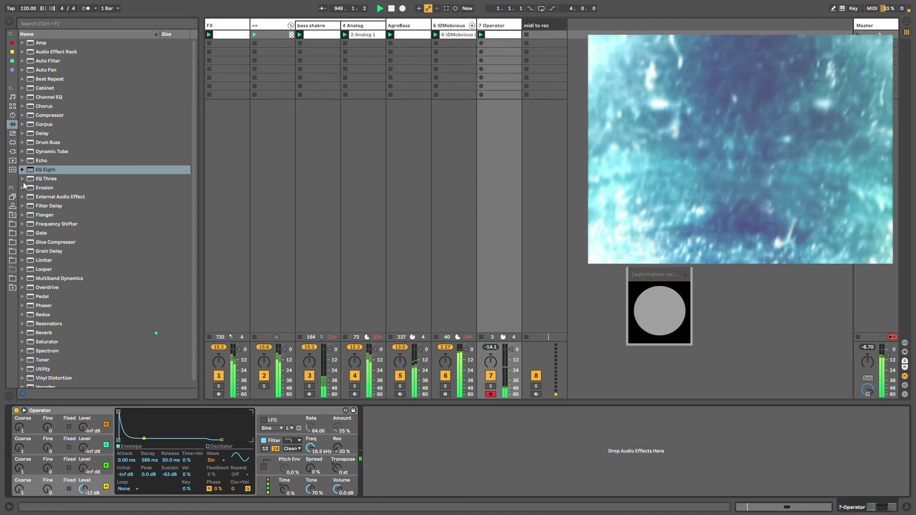
Insert the Random MIDI effect before Operator and set its Chance to 88%
click(12, 215)
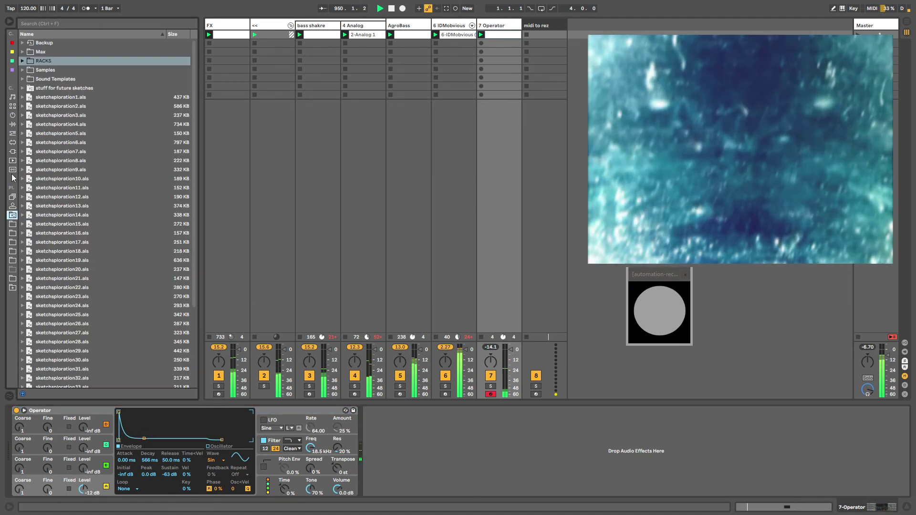
click(13, 133)
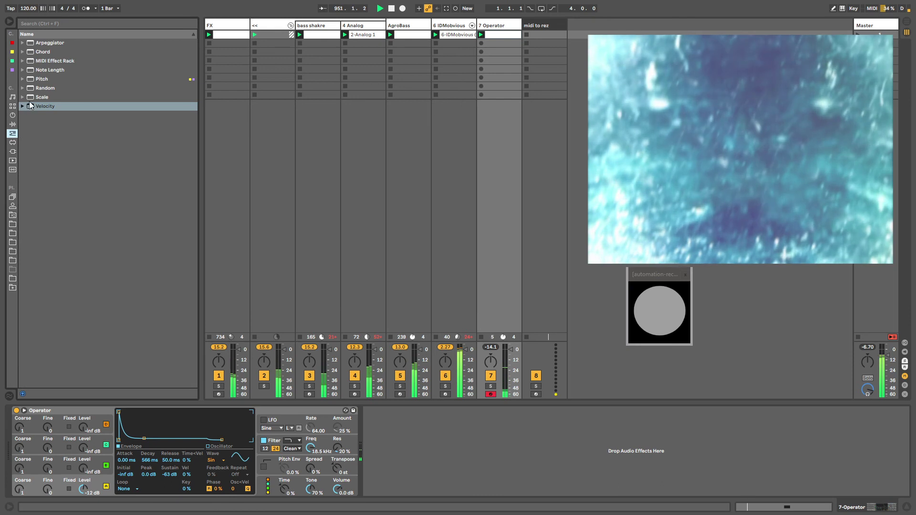
click(36, 88)
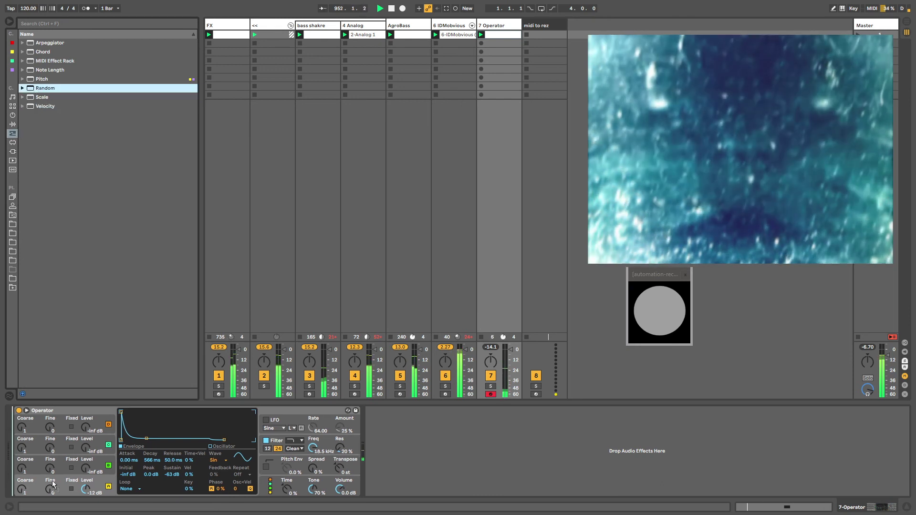
drag(45, 477, 42, 469)
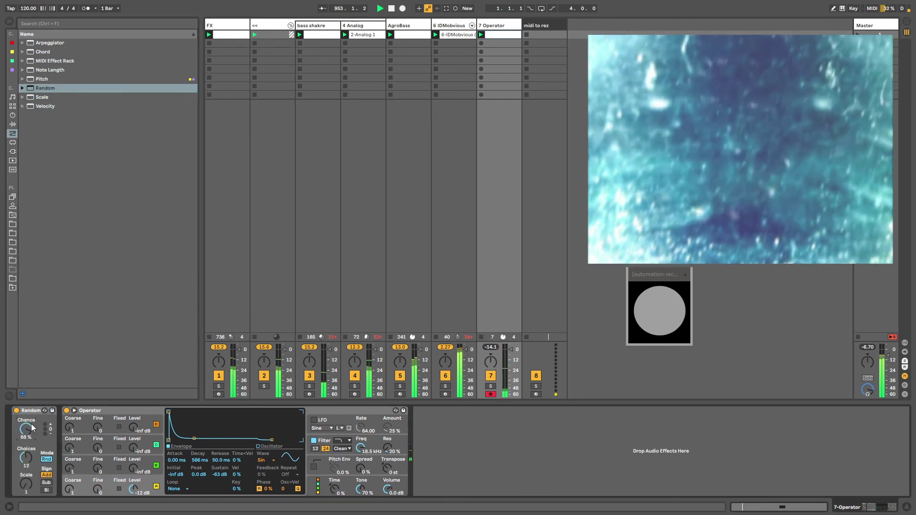
Add Pitch and Chord before Random, with Pitch at +51 st and Chord's first three shifts at +14, -3 and +13 st
mouse_move(35, 79)
mouse_down()
mouse_move(72, 397)
mouse_move(46, 443)
mouse_move(16, 448)
mouse_up()
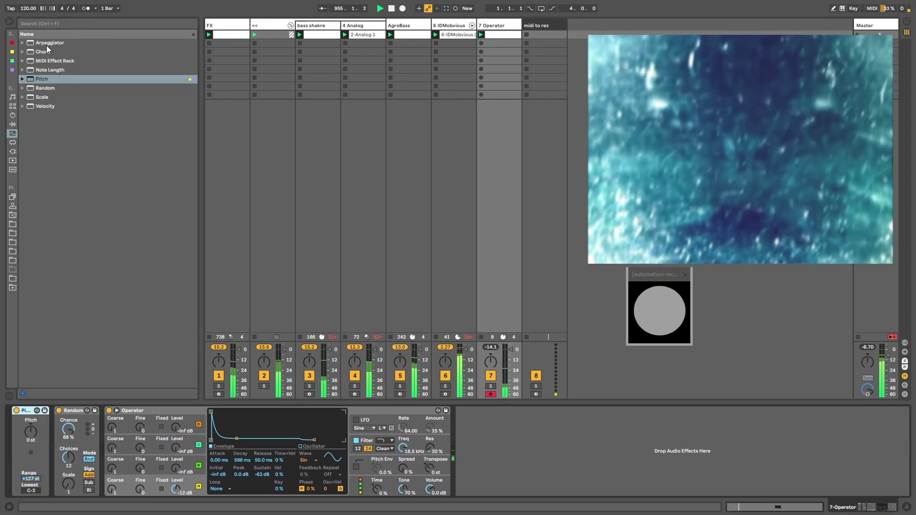
drag(44, 55, 113, 420)
mouse_move(29, 435)
mouse_down()
mouse_move(30, 415)
mouse_move(35, 440)
mouse_up()
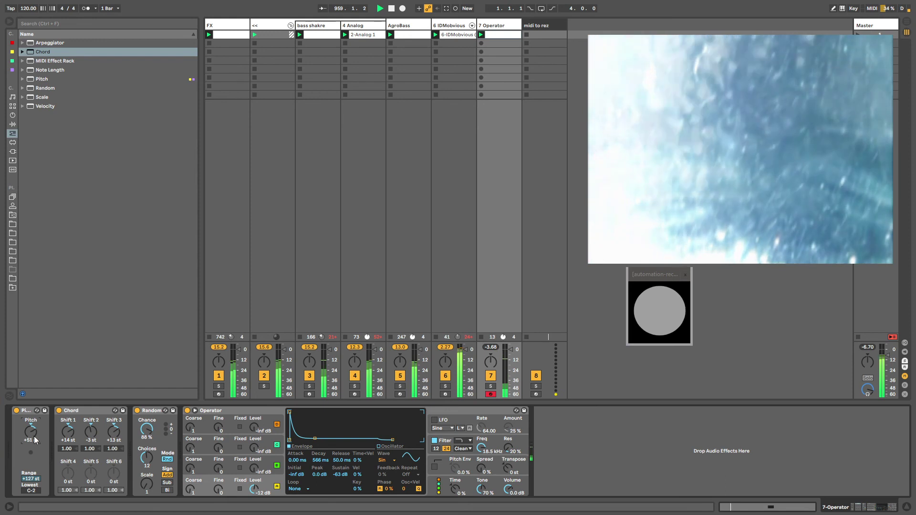
Set Operator's oscillator A envelope to Loop mode with 1.32 ms loop time and 0.38 ms attack
click(296, 487)
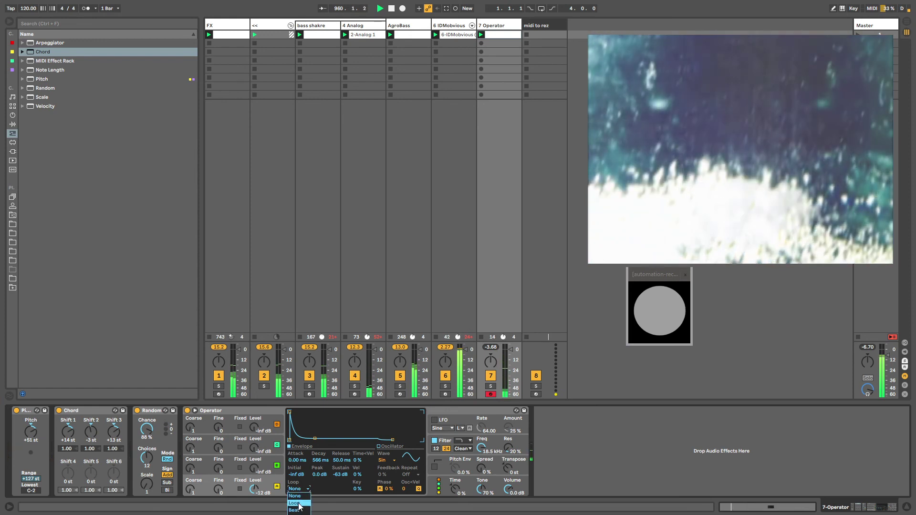
click(296, 494)
drag(292, 416, 301, 413)
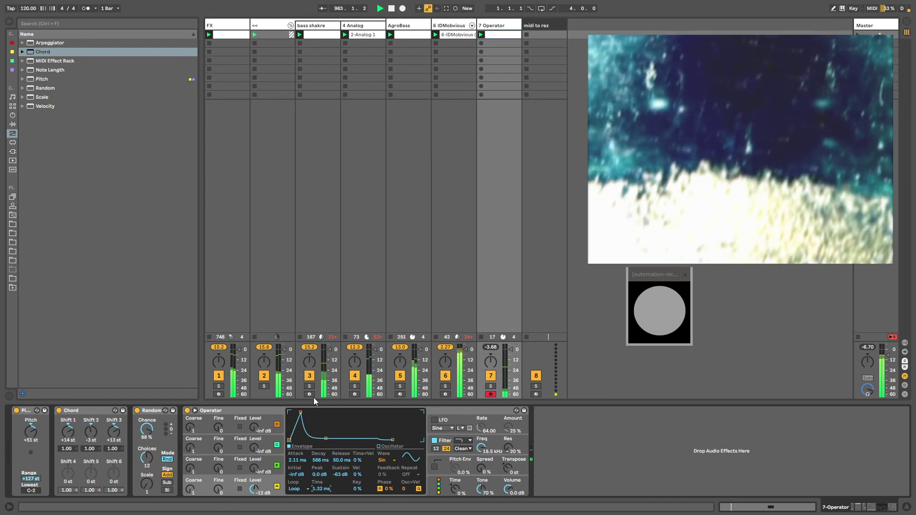
drag(300, 412, 295, 412)
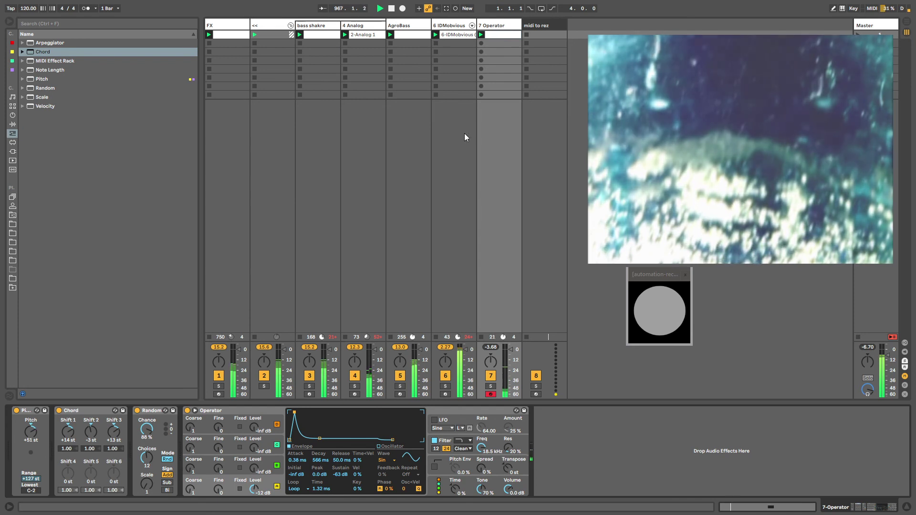
Fill the Operator clip with F3 sixteenth notes spaced every eighth by adding one at 1.1.1 and repeatedly duplicating and shifting it
double_click(498, 35)
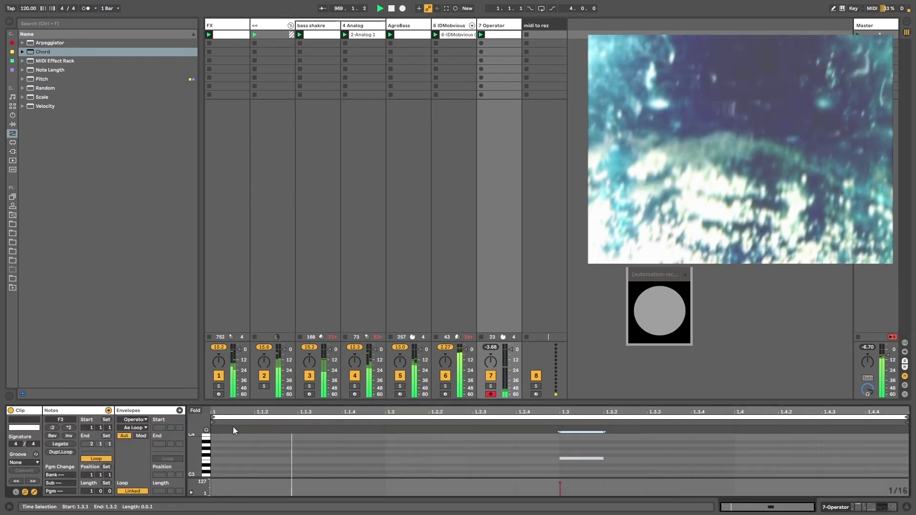
double_click(229, 458)
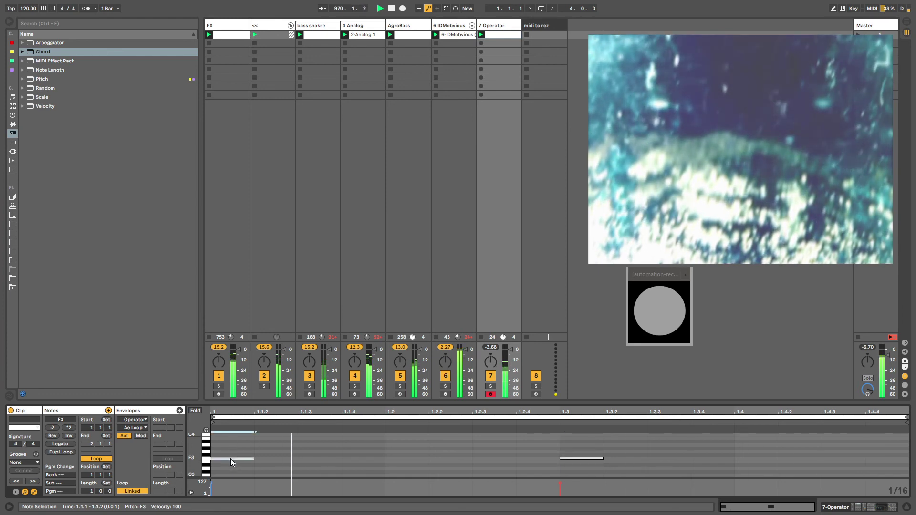
key(ctrl+d)
key(Right)
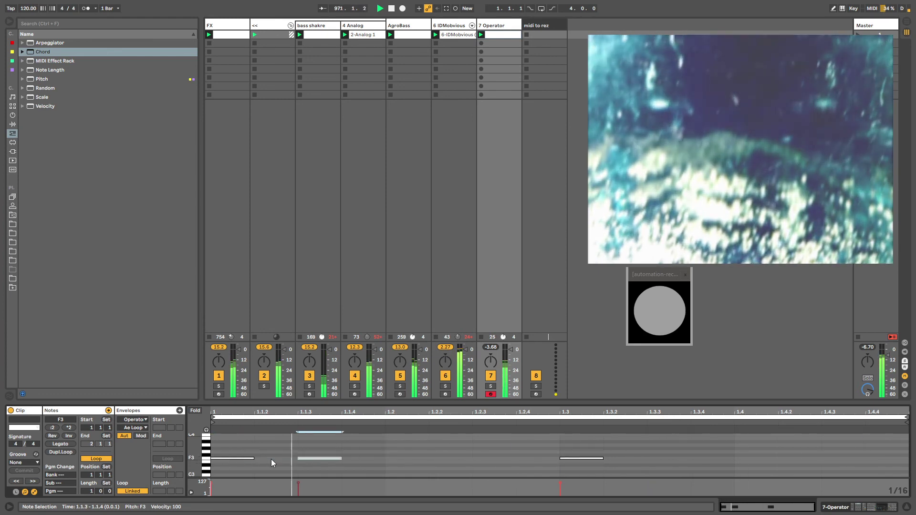
key(ctrl+d)
key(Right)
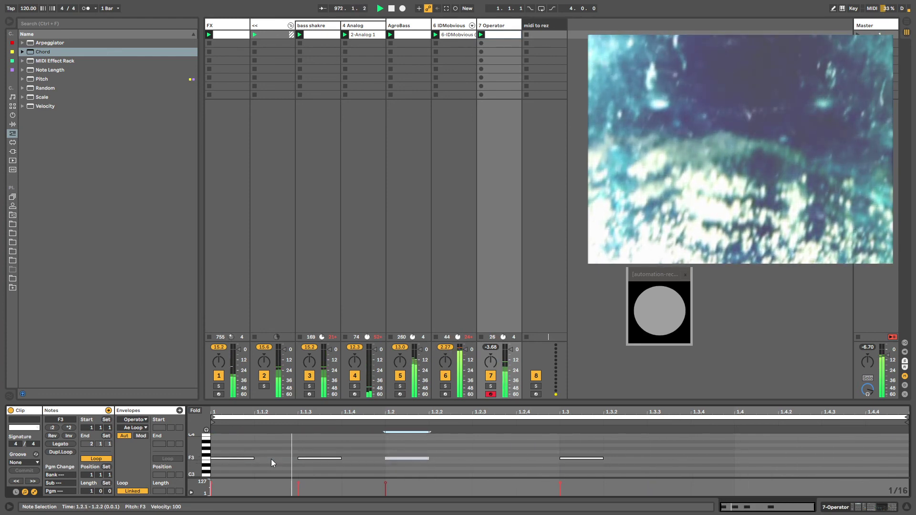
key(ctrl+d)
key(Right)
key(ctrl+d)
key(Right)
key(ctrl+d)
key(Right)
key(ctrl+d)
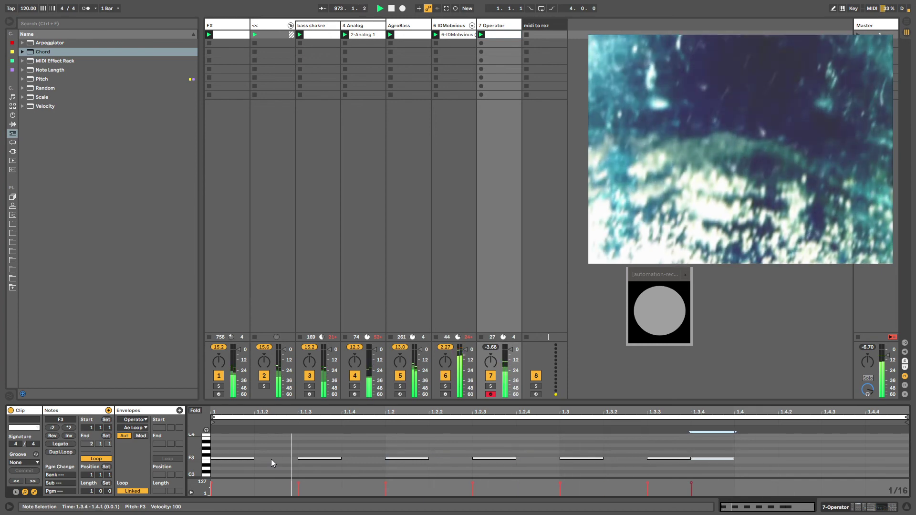
key(Right)
key(ctrl+d)
key(Right)
key(ctrl+d)
key(Right)
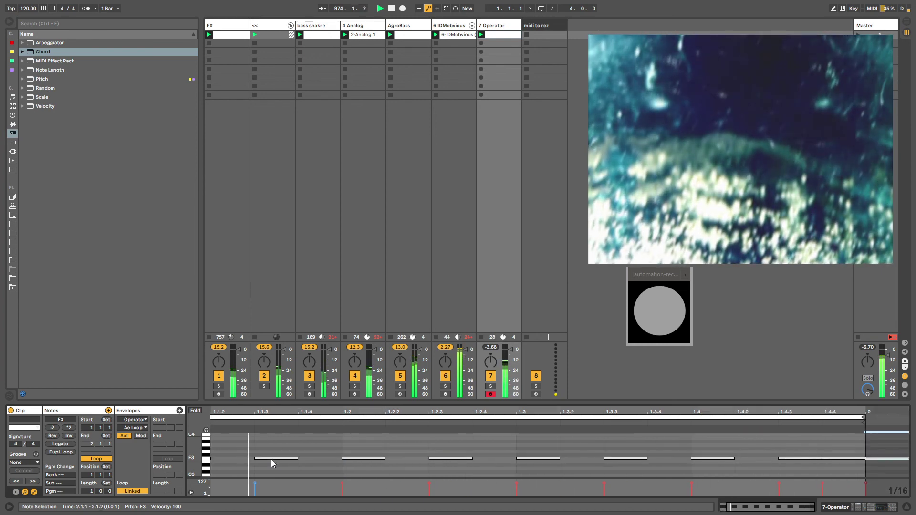
Add a Frequency Shifter after Operator and set its frequency to -4.88 Hz
key(shift+Tab)
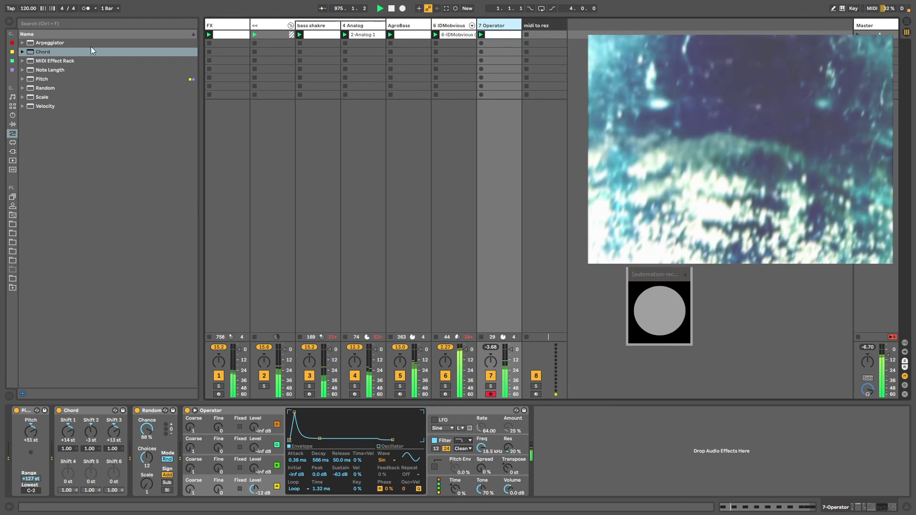
click(13, 115)
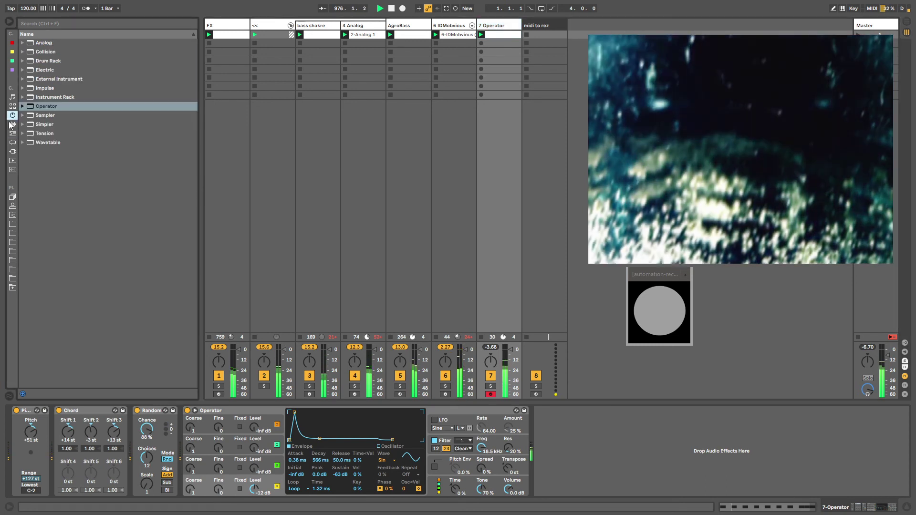
click(12, 124)
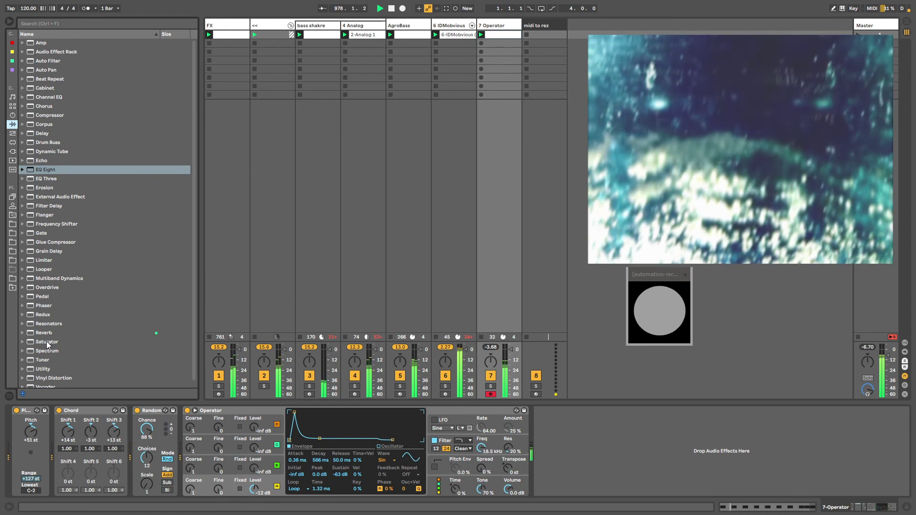
scroll(48, 362, down, 1)
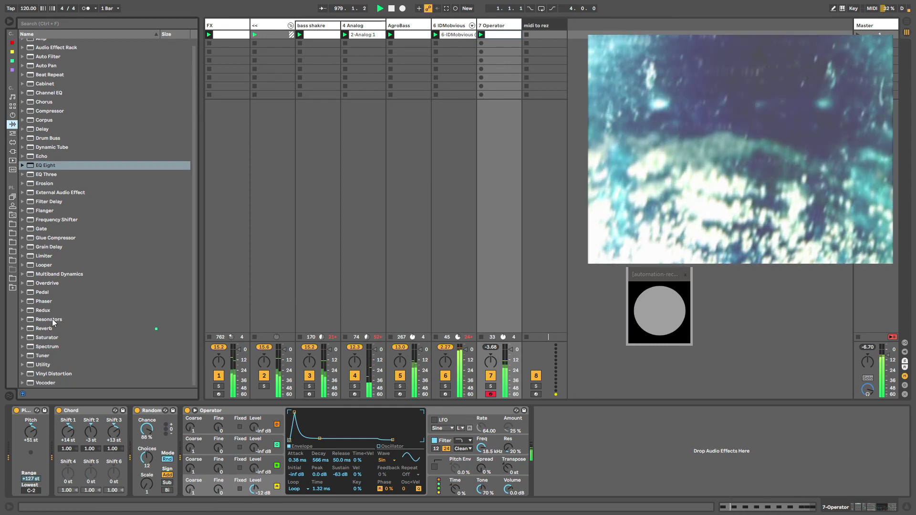
scroll(49, 218, up, 1)
click(49, 218)
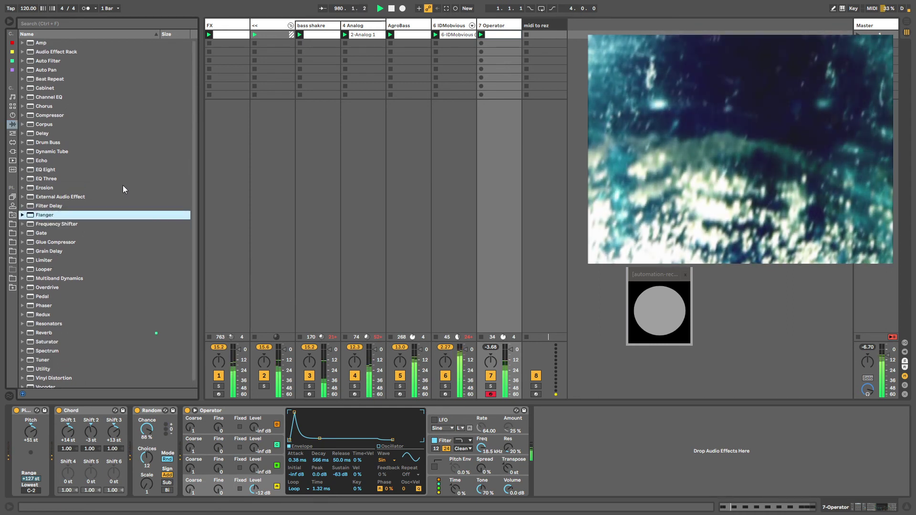
double_click(60, 224)
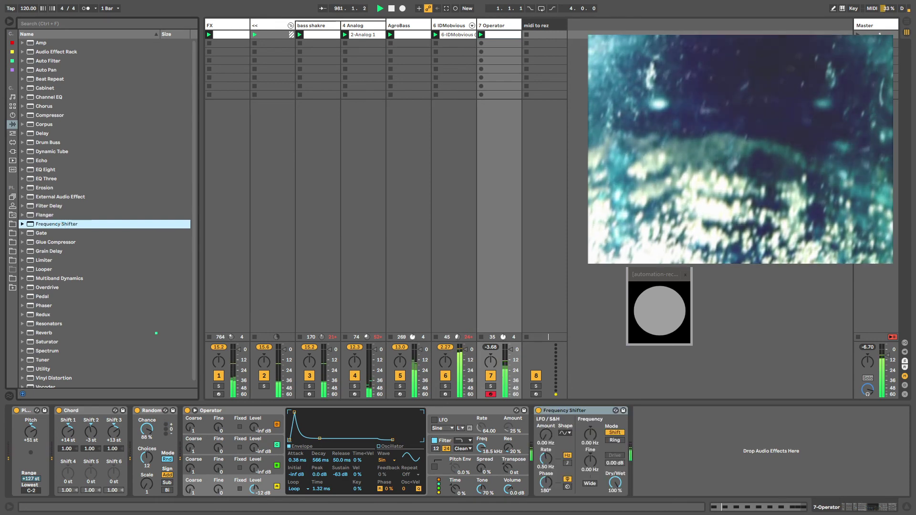
drag(590, 434, 590, 481)
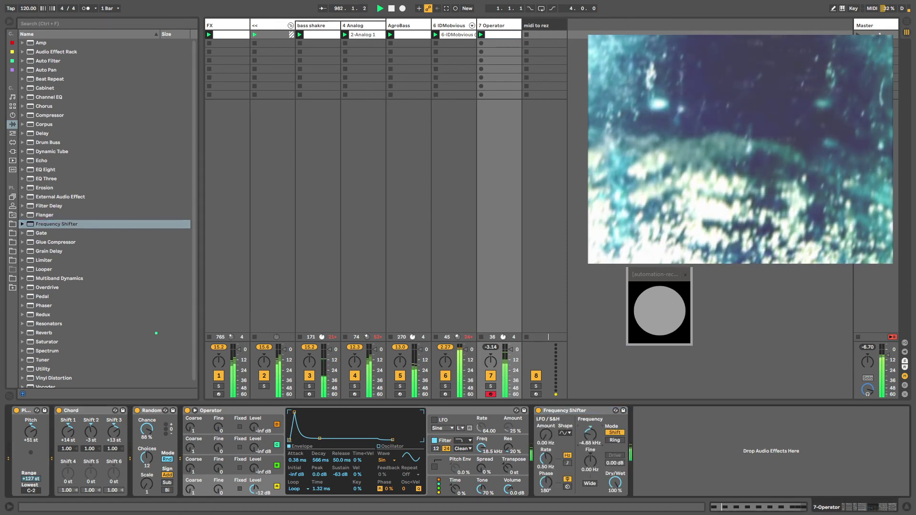
Switch the Frequency Shifter's LFO shape to random, with amount 5.00 kHz, rate 0.02 Hz and width 0.00%, and its frequency to -5.72 Hz
click(563, 434)
click(565, 477)
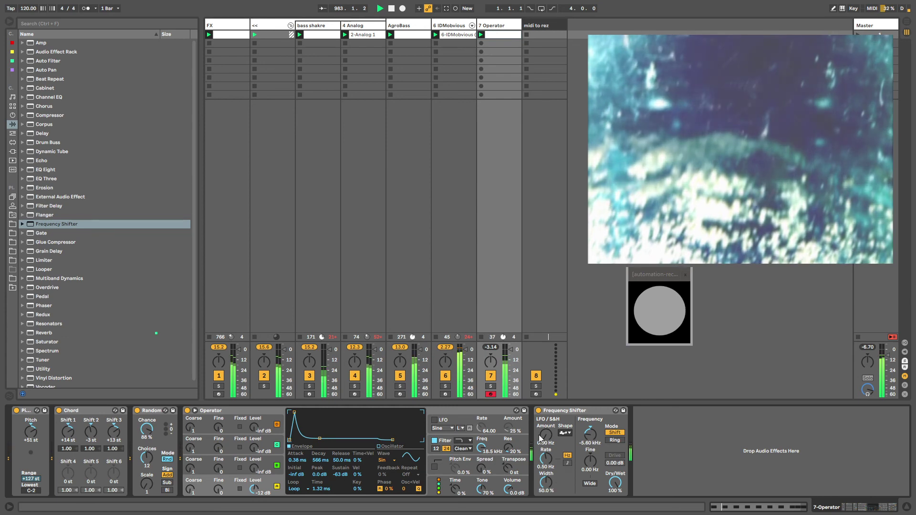
drag(545, 475, 546, 484)
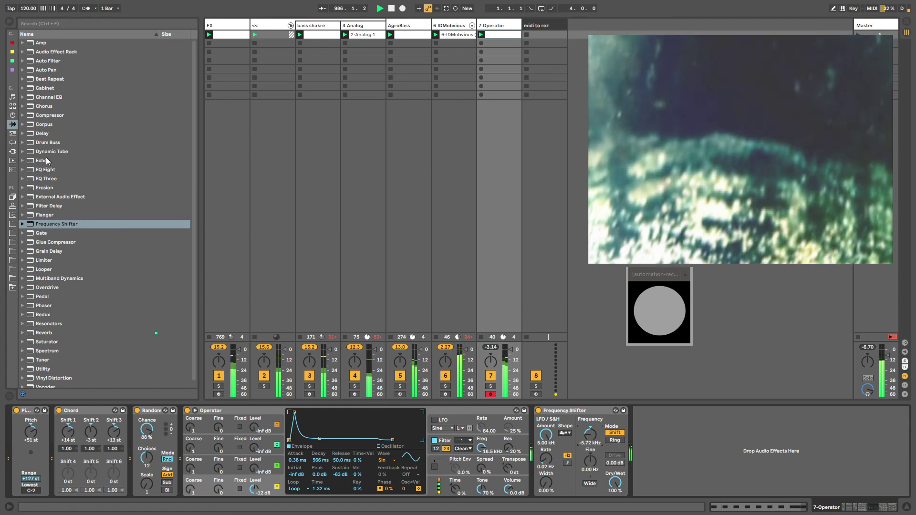
Add a Chorus after the Frequency Shifter with x20 modulation, amount 6.02 ms and rate 7.37 Hz
drag(43, 108, 596, 485)
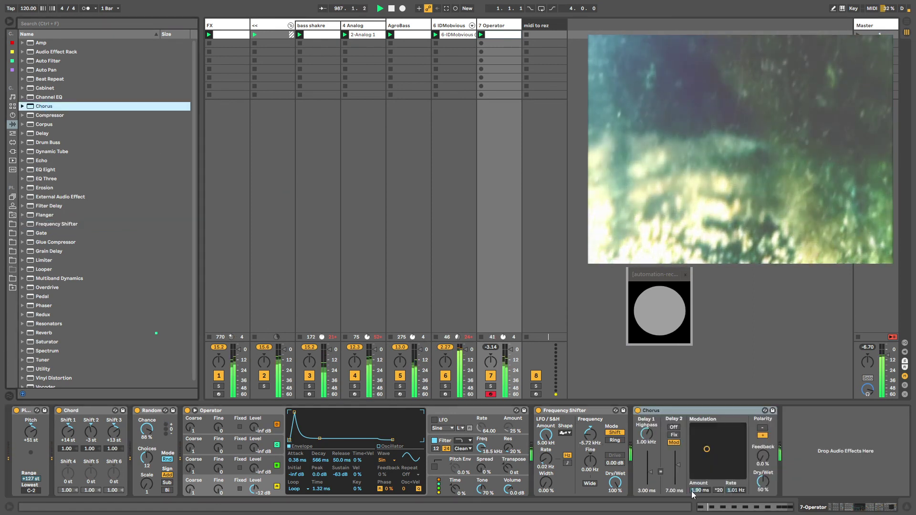
drag(723, 442, 762, 410)
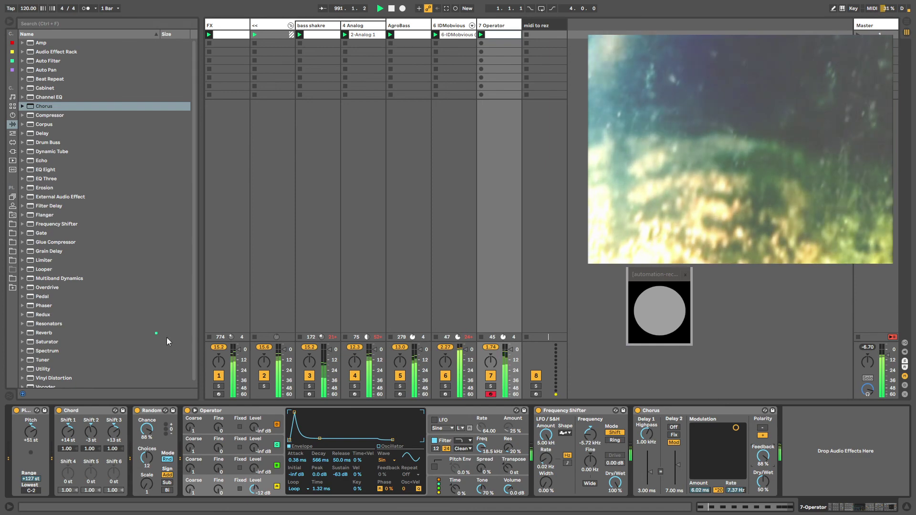
Add a Reverb after the Chorus and set its decay time to 240 ms and dry/wet to 86%
double_click(45, 335)
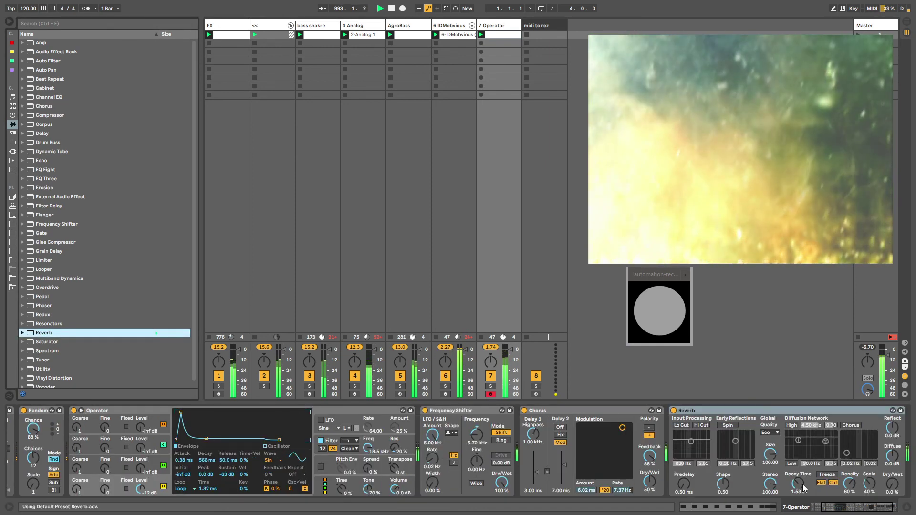
drag(803, 484, 802, 514)
drag(890, 485, 890, 420)
drag(852, 507, 877, 510)
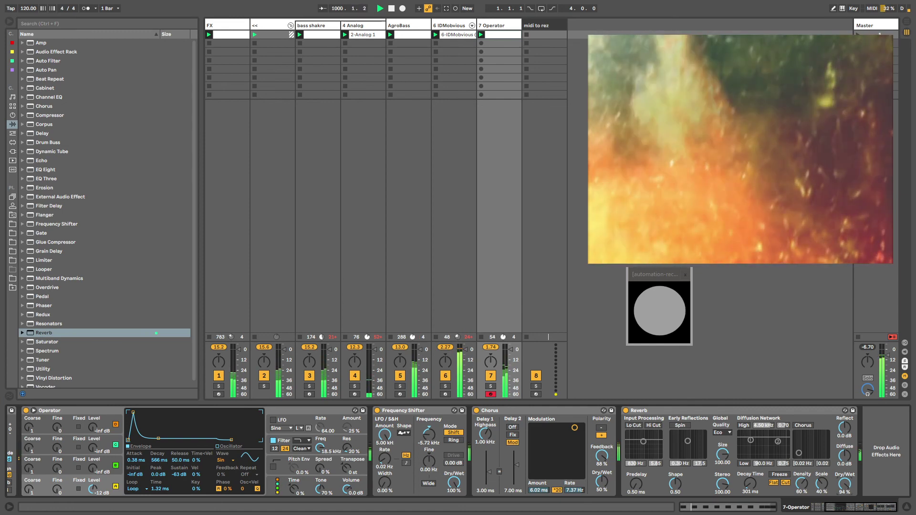
drag(805, 492, 805, 497)
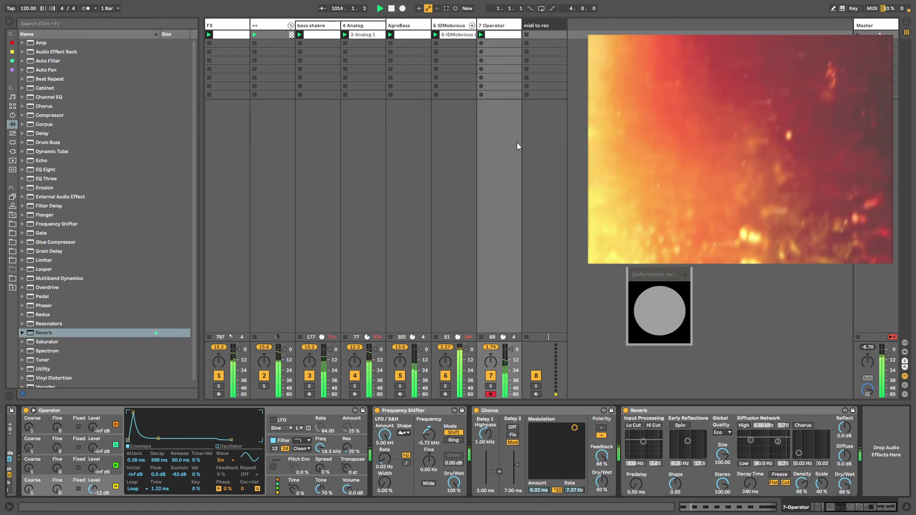
Add a Flanger after the Reverb with 3.16 ms delay, 0.85 feedback, 38.9% LFO amount at 0.68 Hz, and 34.9% dry/wet
double_click(34, 214)
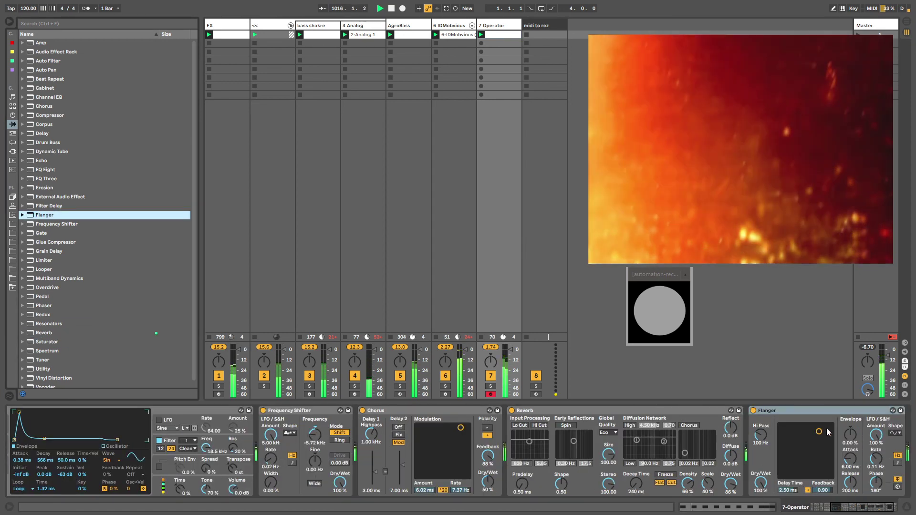
click(822, 428)
drag(876, 436, 876, 474)
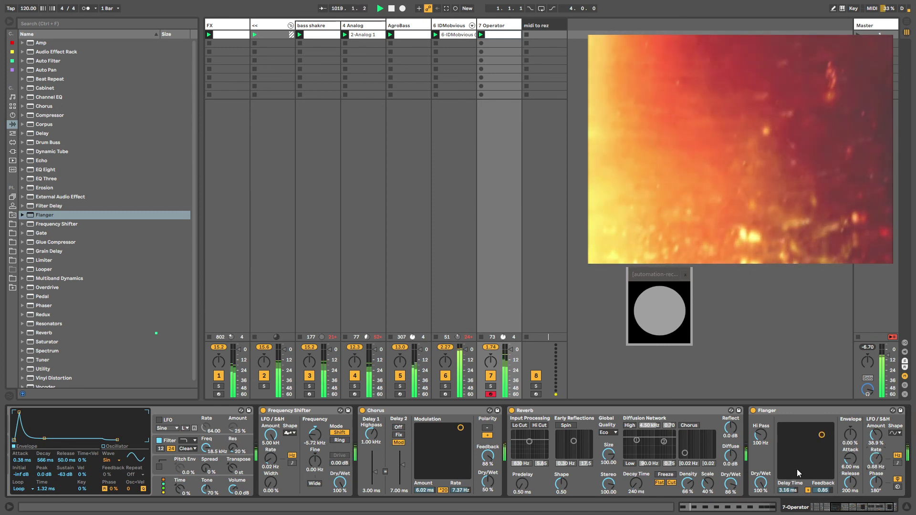
drag(765, 481, 765, 505)
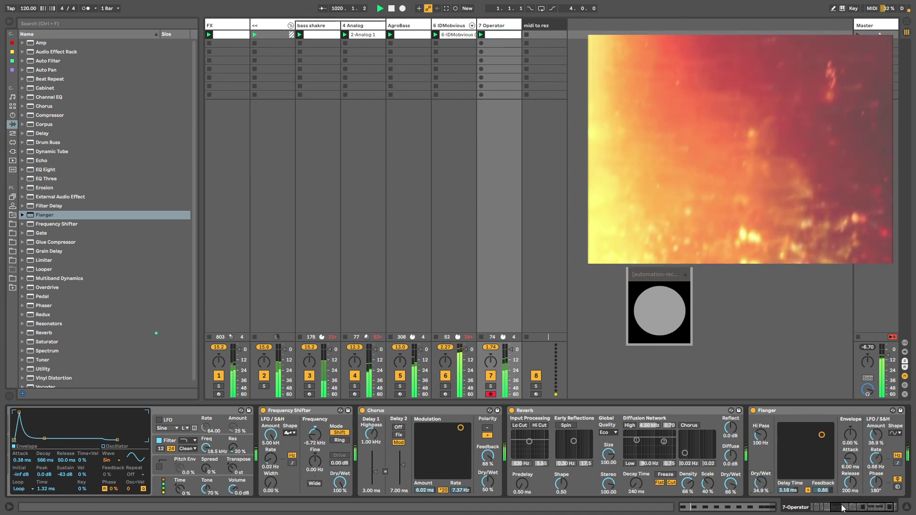
Set the Frequency Shifter's LFO rate to 50.0 Hz and its frequency to -4.80 Hz
drag(841, 507, 874, 509)
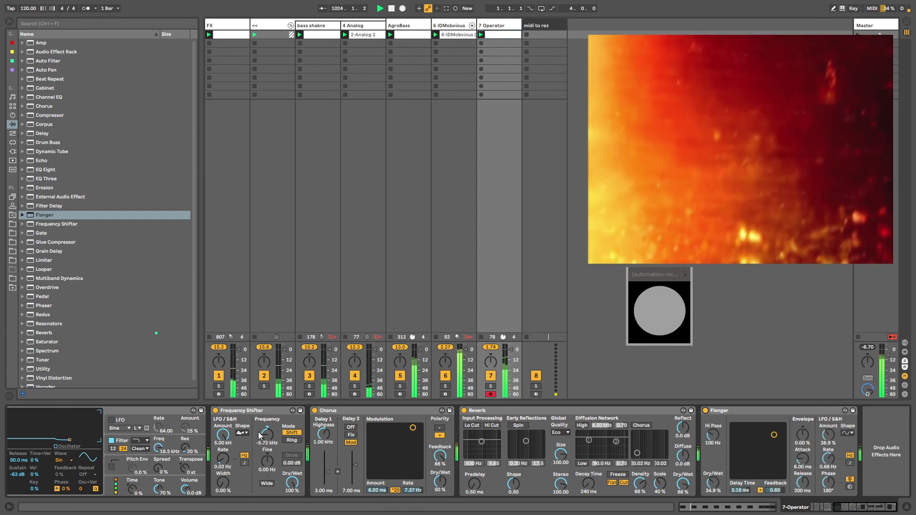
mouse_move(268, 435)
mouse_down()
mouse_move(268, 443)
mouse_move(260, 432)
mouse_up()
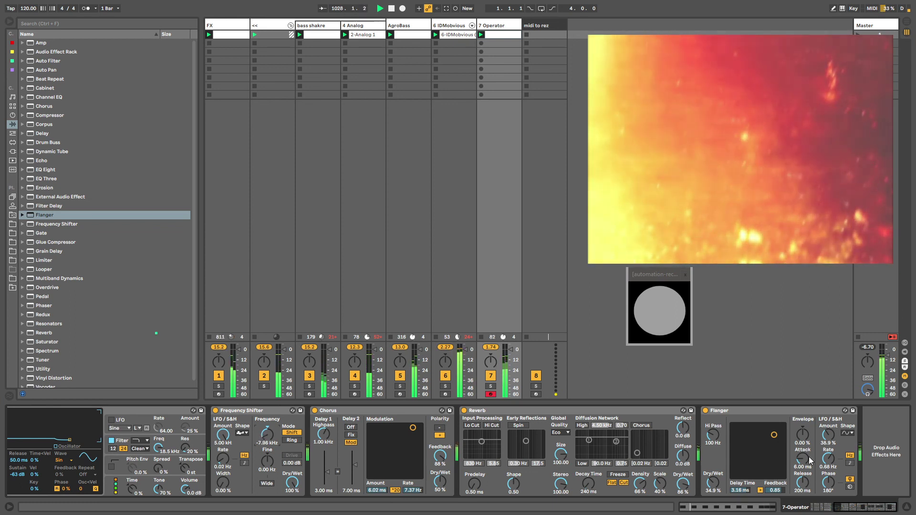
click(817, 509)
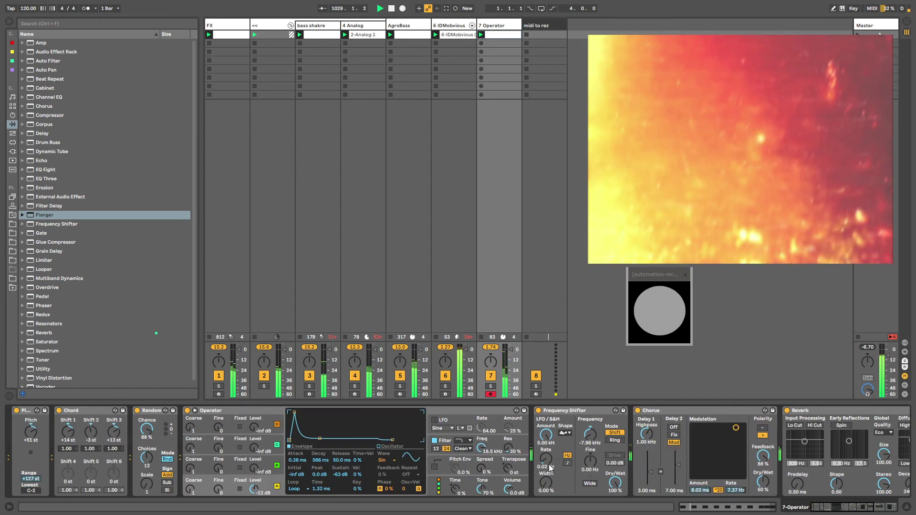
drag(546, 458, 547, 411)
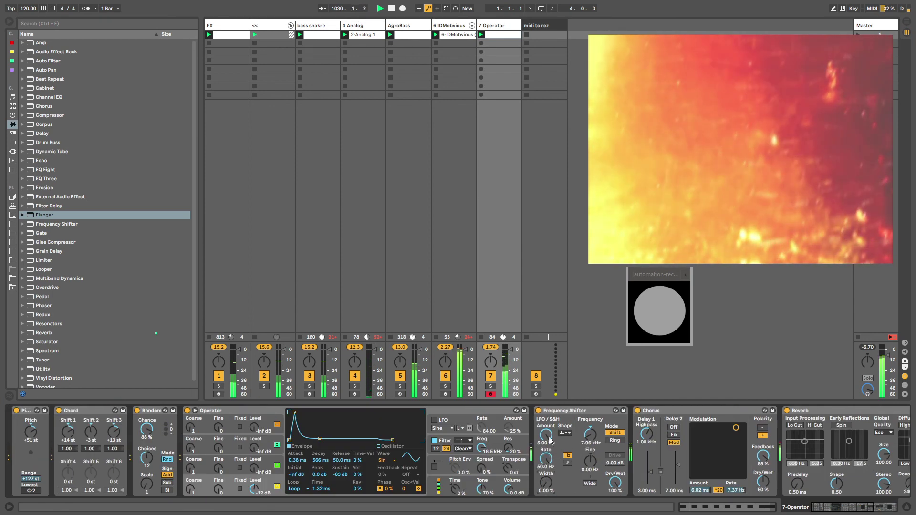
drag(590, 436, 590, 432)
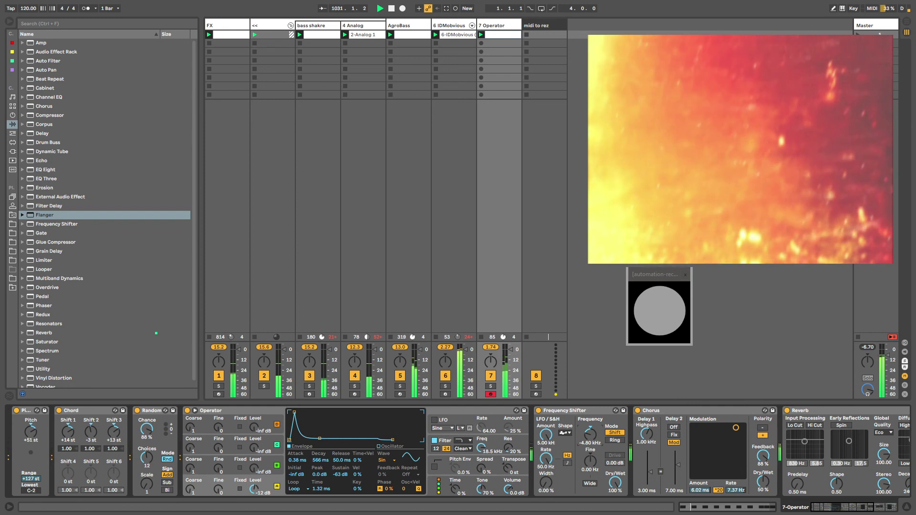
Record automation by sweeping the Frequency Shifter's frequency and the Chorus's modulation amount and rate
click(845, 509)
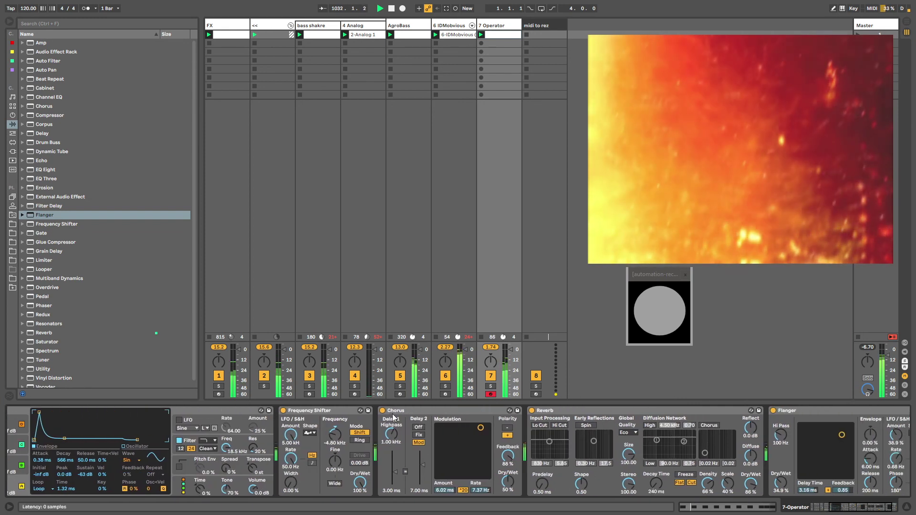
drag(331, 440, 332, 436)
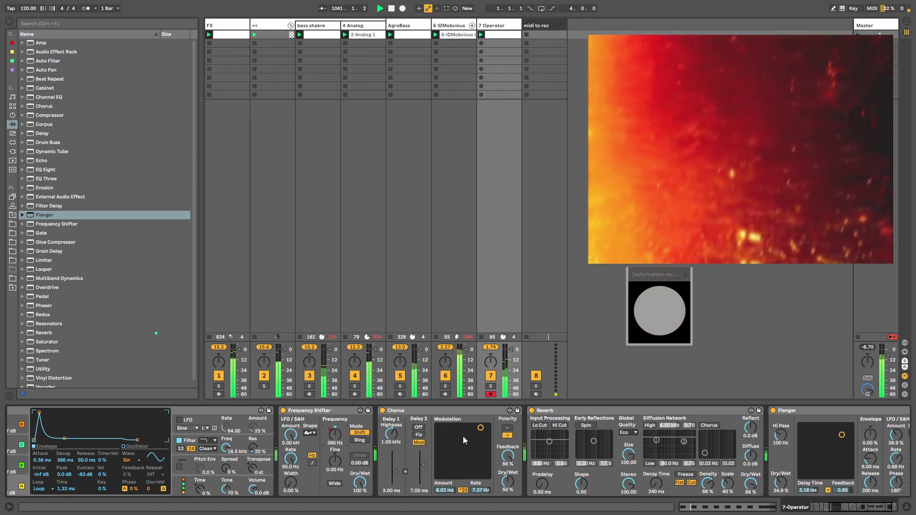
mouse_move(472, 436)
mouse_down()
mouse_move(472, 426)
mouse_move(487, 426)
mouse_move(487, 440)
mouse_move(487, 427)
mouse_move(480, 431)
mouse_up()
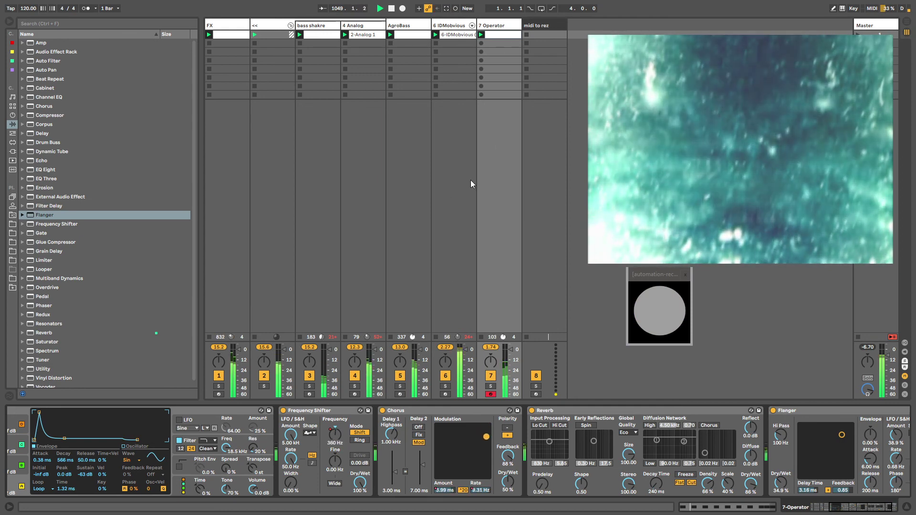
Try different project tempos, including 26.70 BPM, and restore 120.00 BPM
click(462, 26)
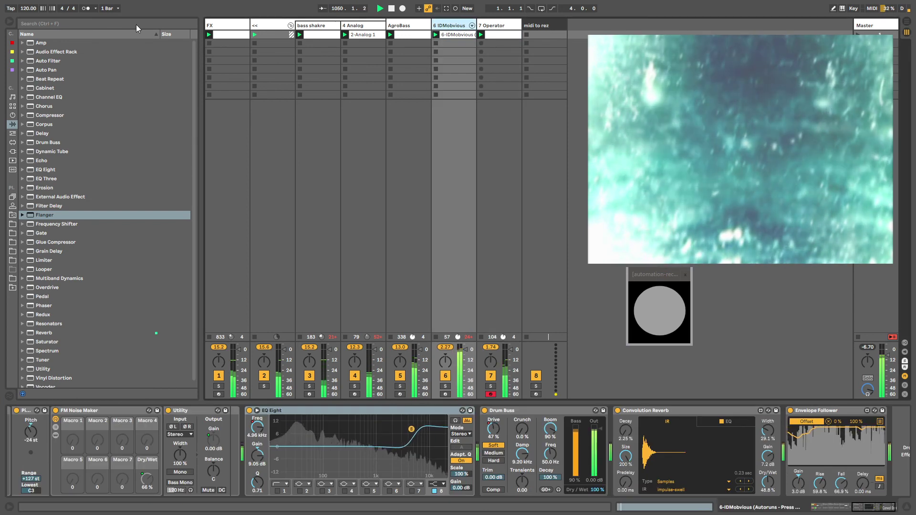
drag(36, 9, 29, 12)
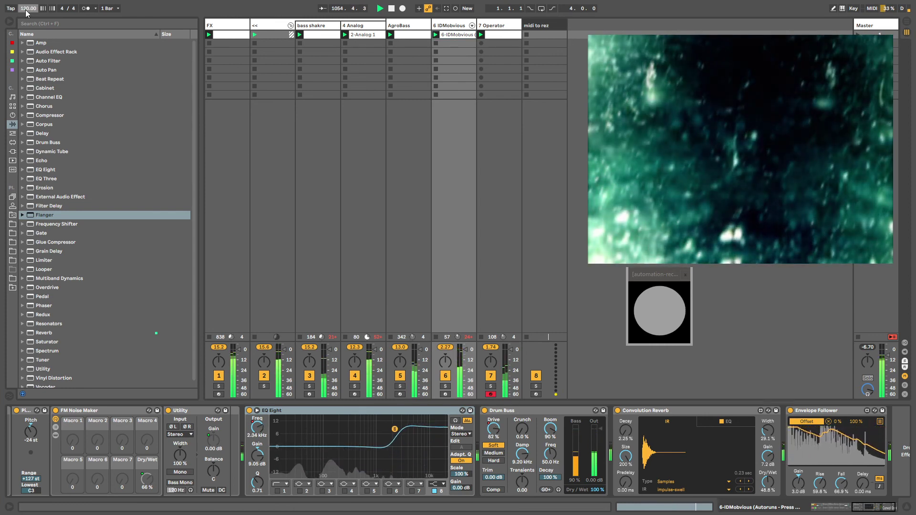
drag(26, 10, 26, 0)
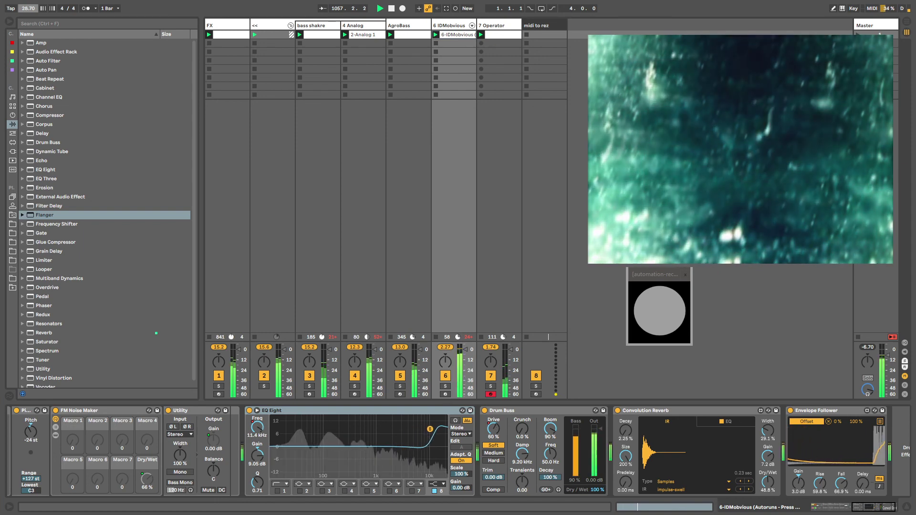
double_click(25, 10)
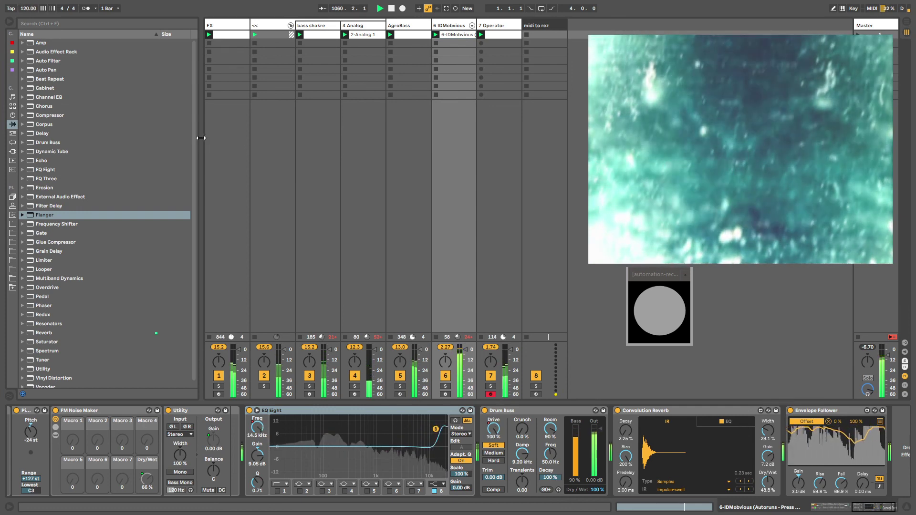
drag(201, 138, 189, 138)
drag(26, 8, 28, 72)
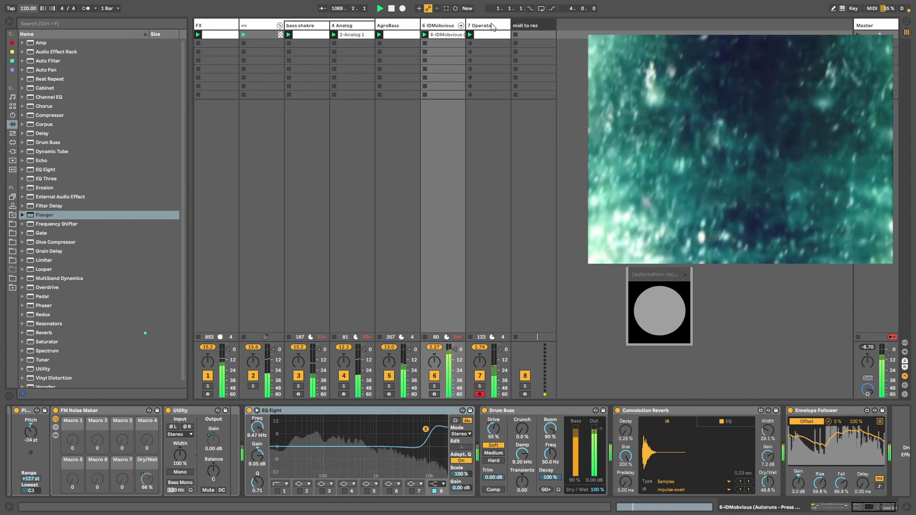
Compare the device chains of the Operator, IDMobvious and AgroBass tracks
click(491, 26)
double_click(491, 26)
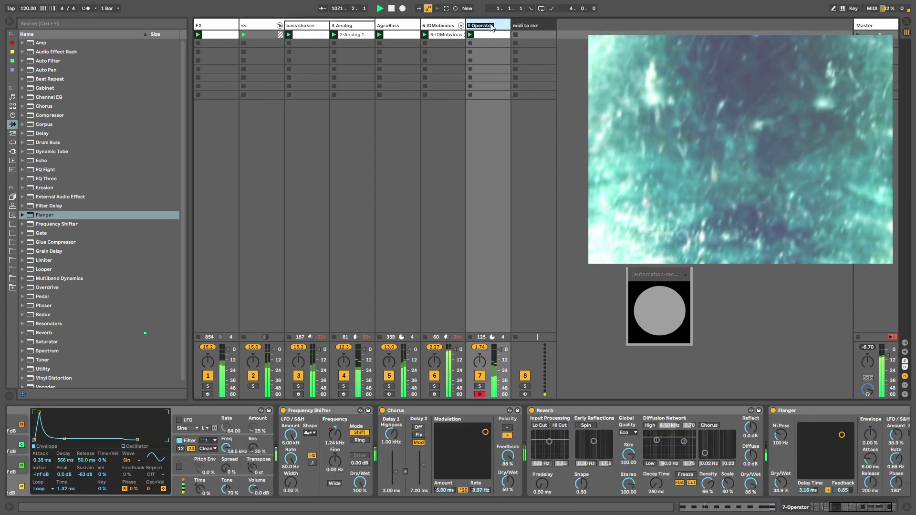
click(443, 27)
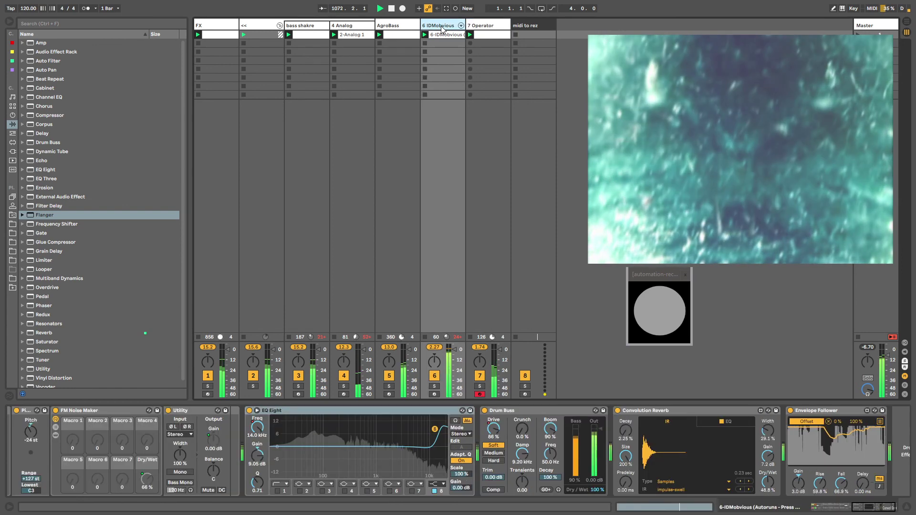
click(484, 23)
click(400, 29)
click(490, 26)
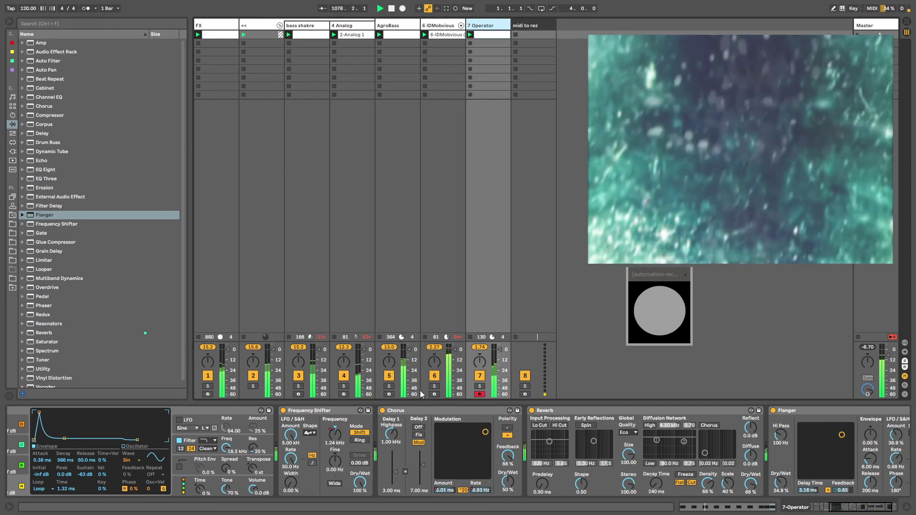
Set the project tempo to 108.00 BPM
drag(28, 8, 28, 11)
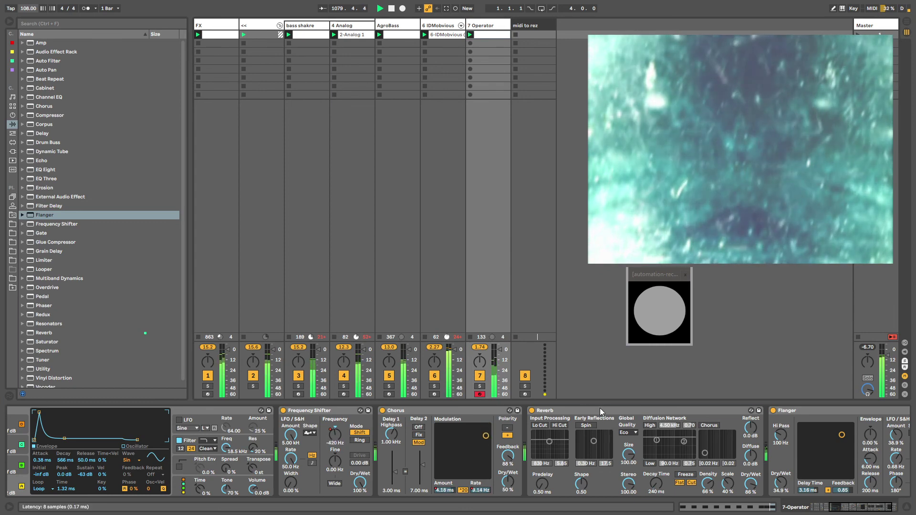
click(600, 410)
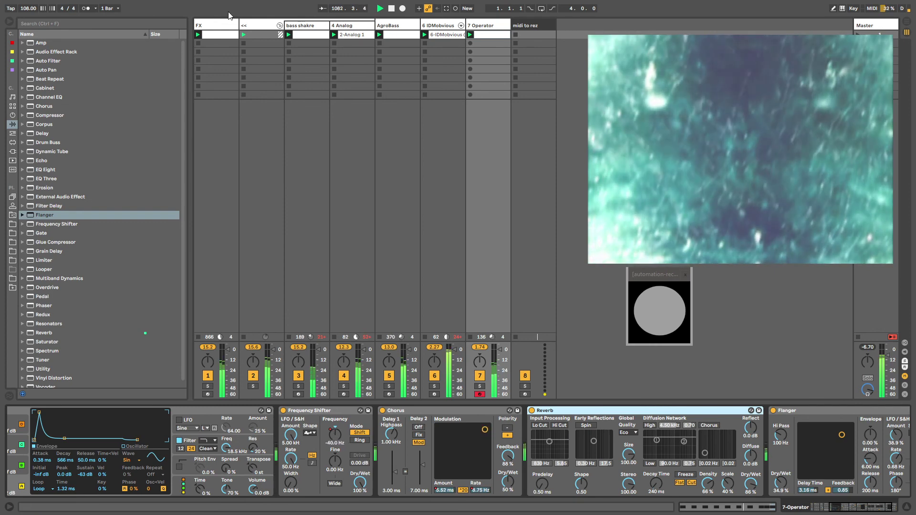
Examine the device chains of the FX, bass shakre and midi to rez tracks, including a look at the Arrangement
click(217, 25)
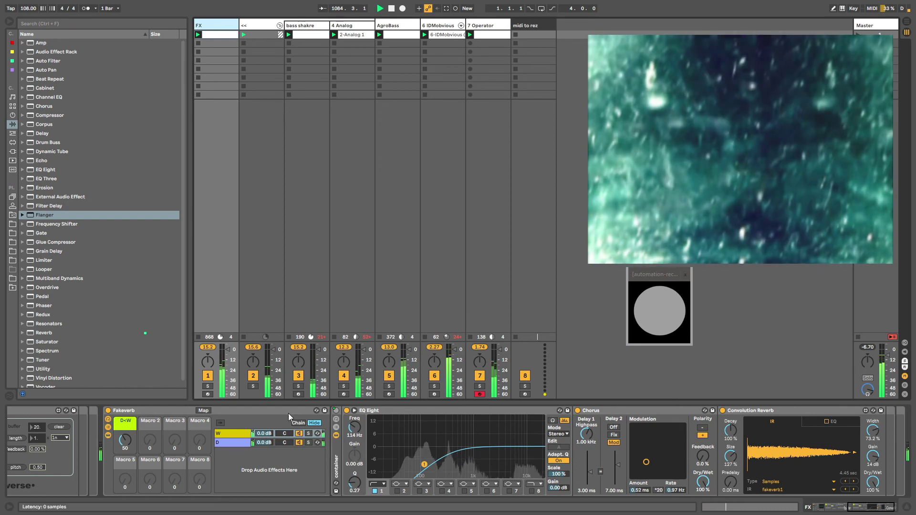
click(882, 509)
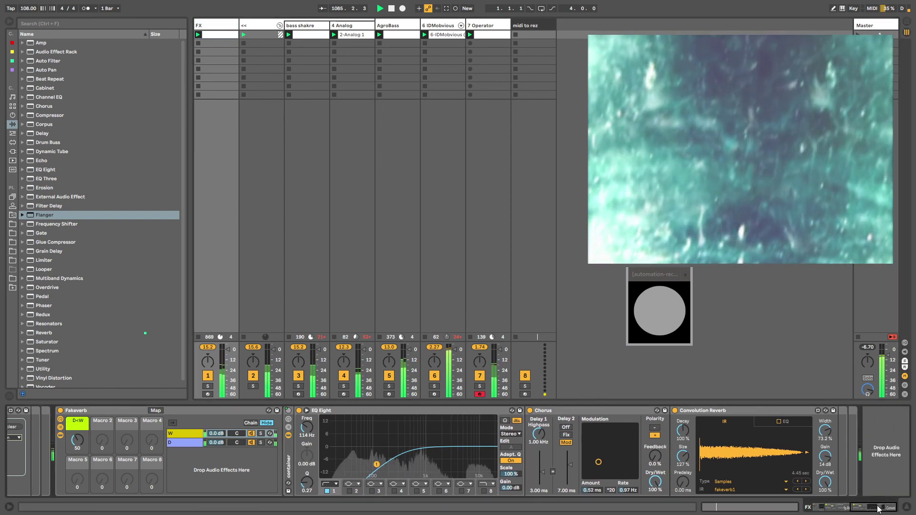
click(324, 144)
key(Tab)
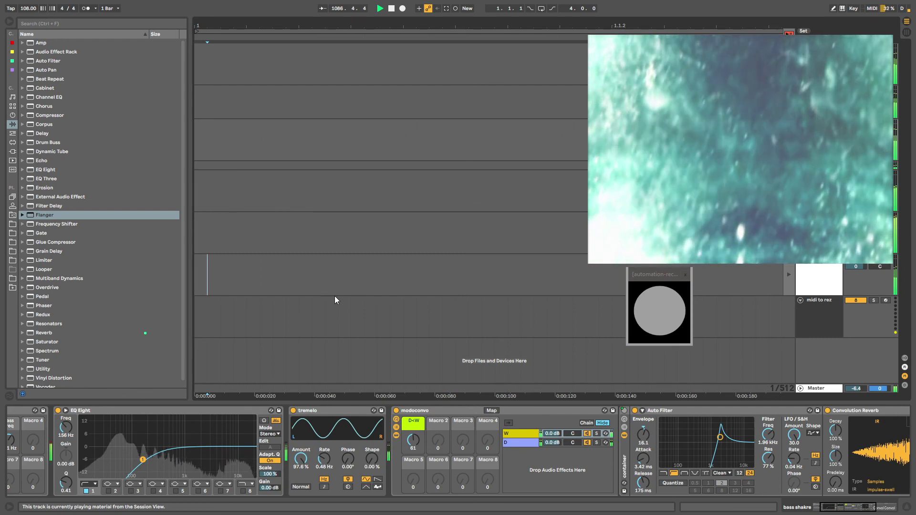
click(330, 320)
key(Tab)
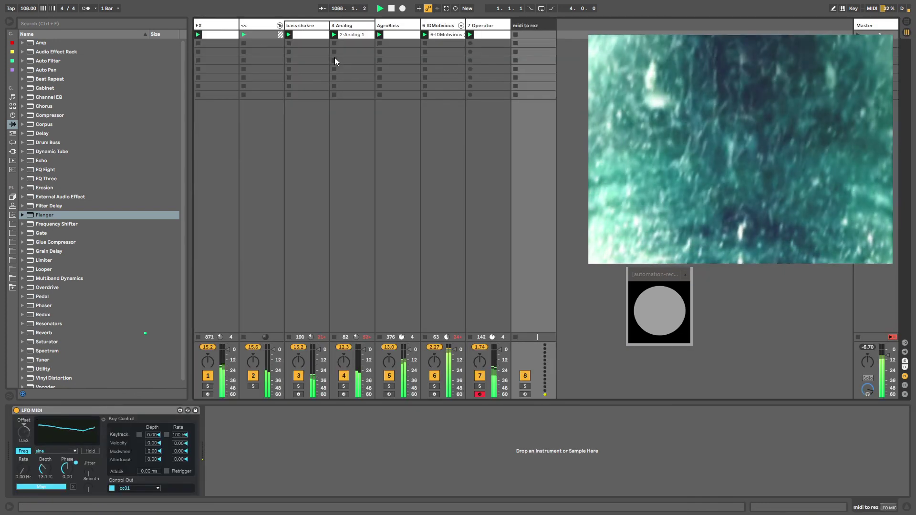
Look through the Samples folder and the list of saved sketch sets in the current project folder
drag(667, 274, 625, 274)
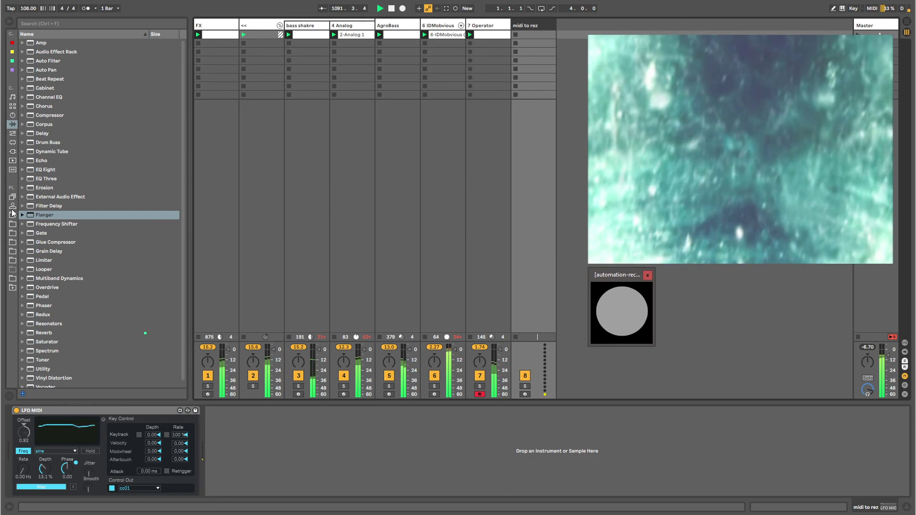
click(13, 206)
click(12, 214)
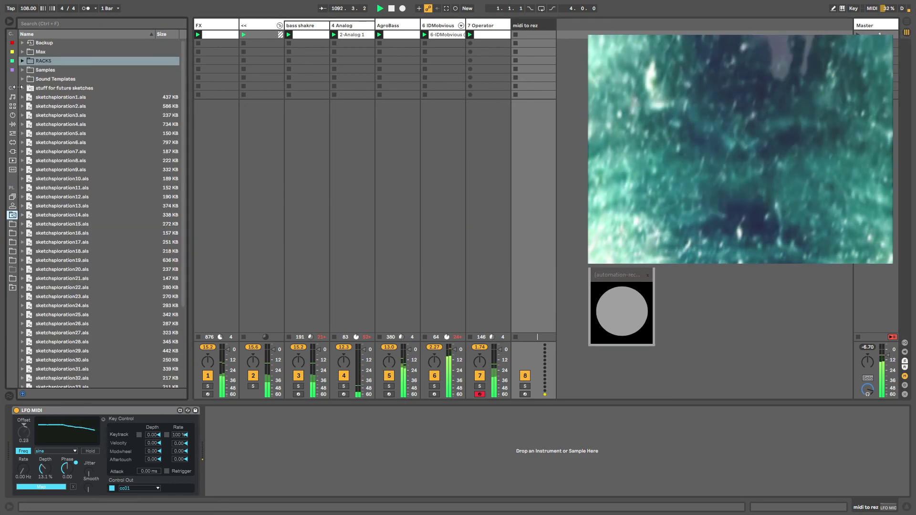
click(22, 70)
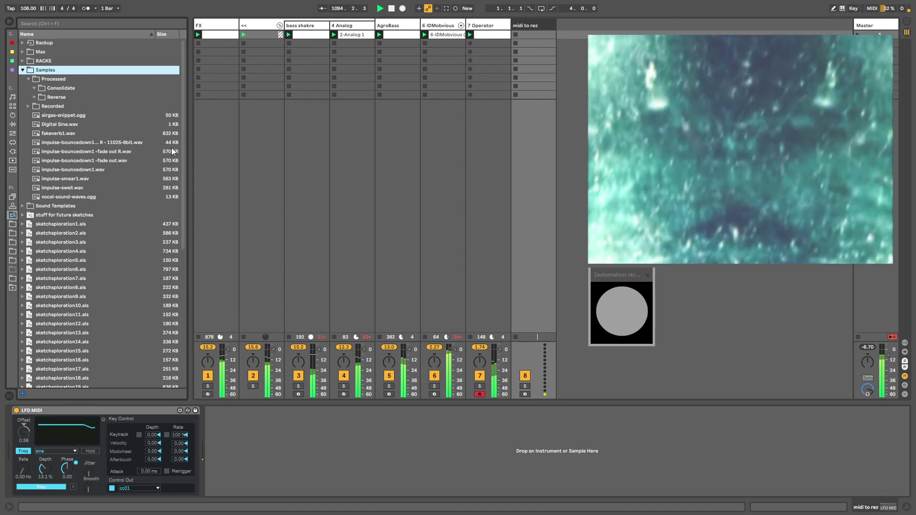
drag(191, 146, 228, 146)
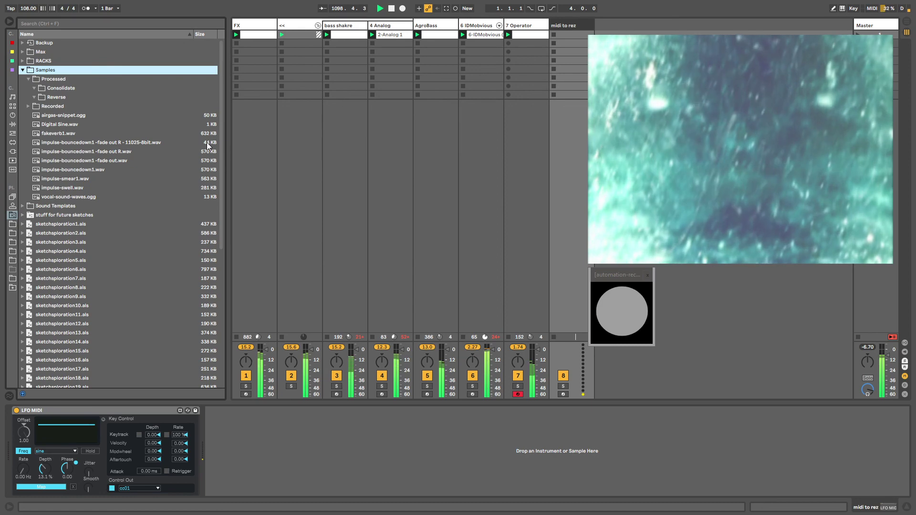
scroll(65, 277, down, 5)
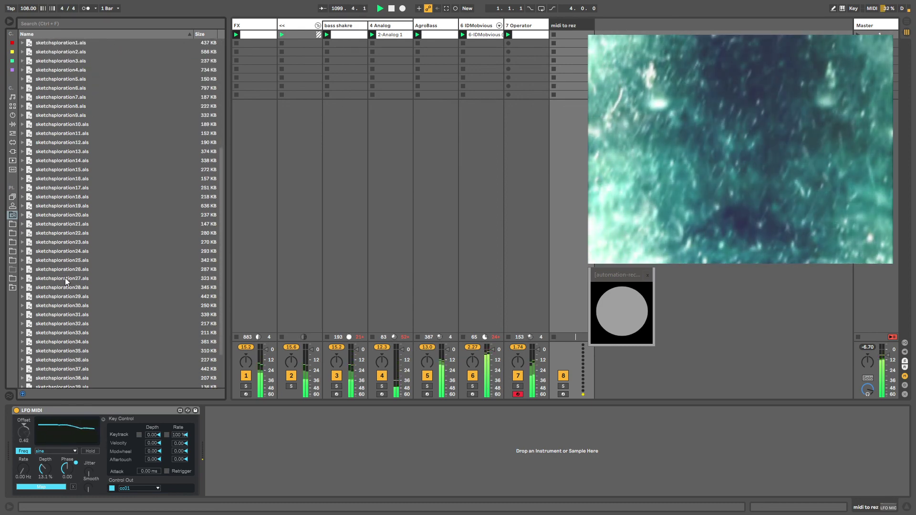
scroll(65, 278, up, 5)
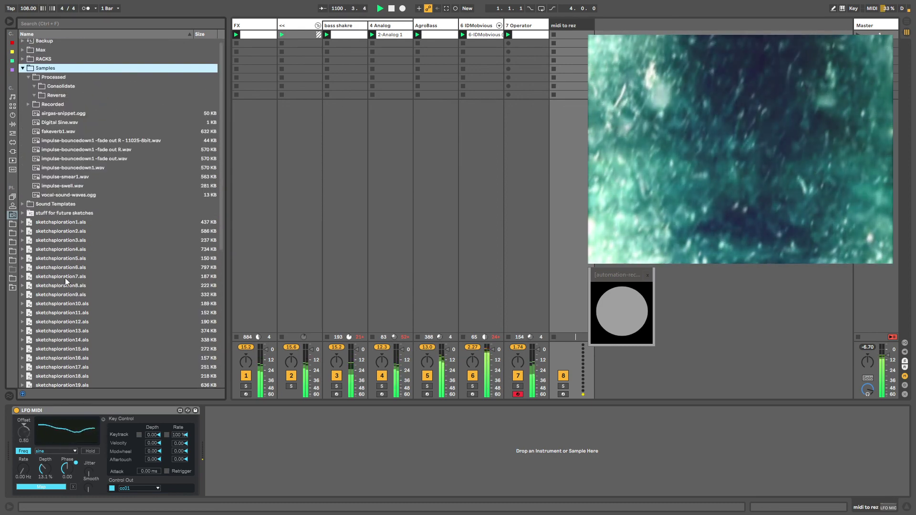
click(23, 70)
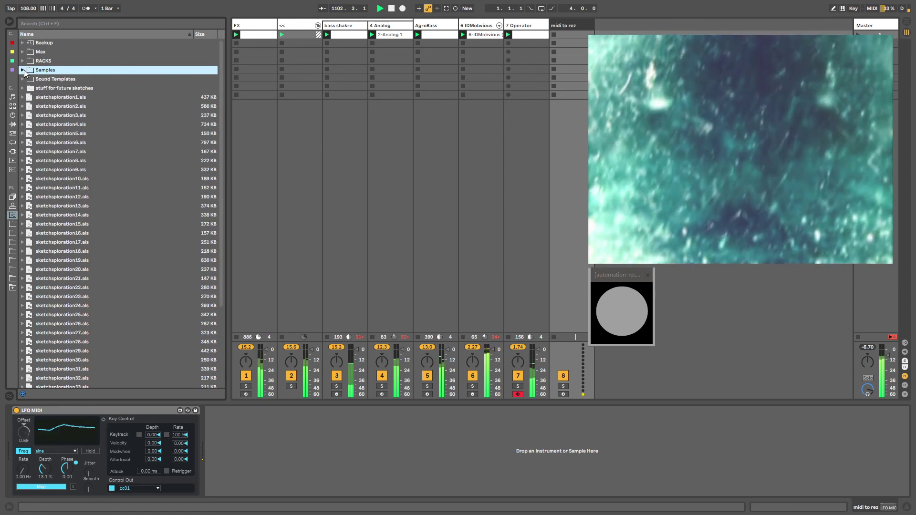